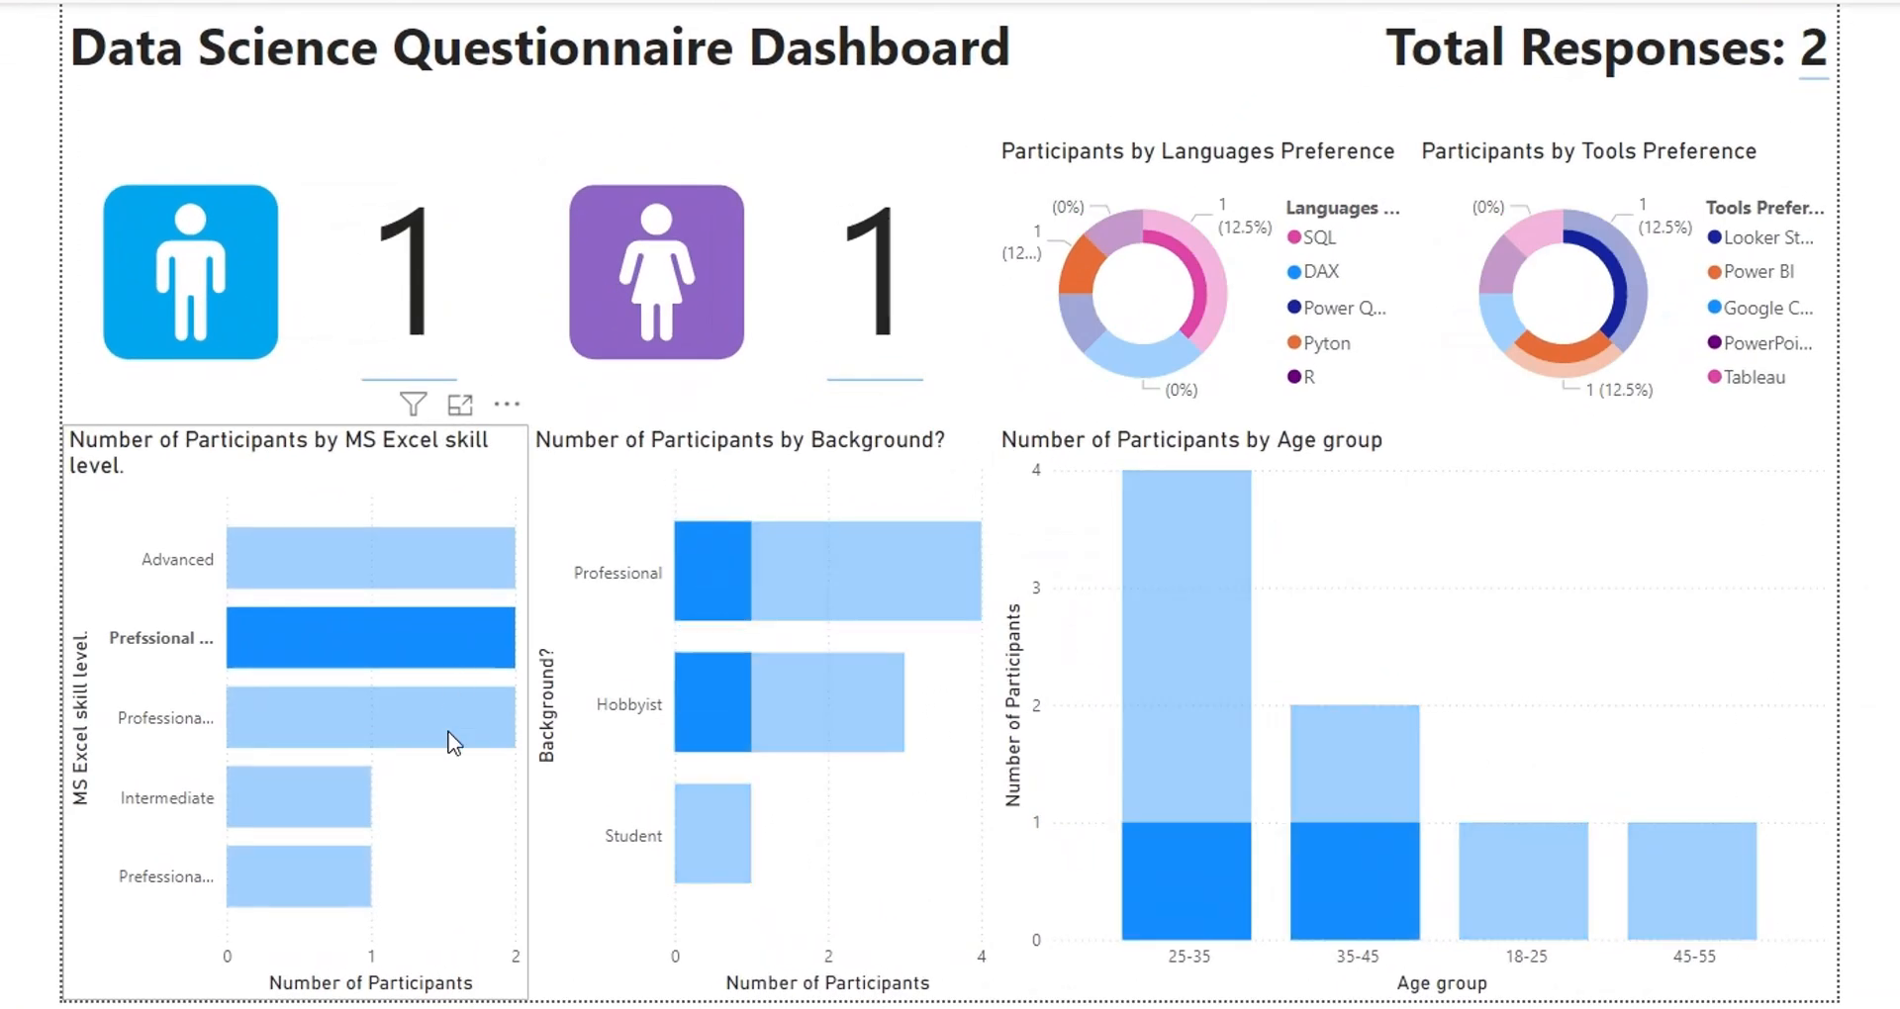
Step: Cross-filter the dashboard by each Excel skill level from Advanced down to the lowest, then clear it
{"action": "left_click", "coordinate": [452, 740]}
{"action": "left_click", "coordinate": [340, 796]}
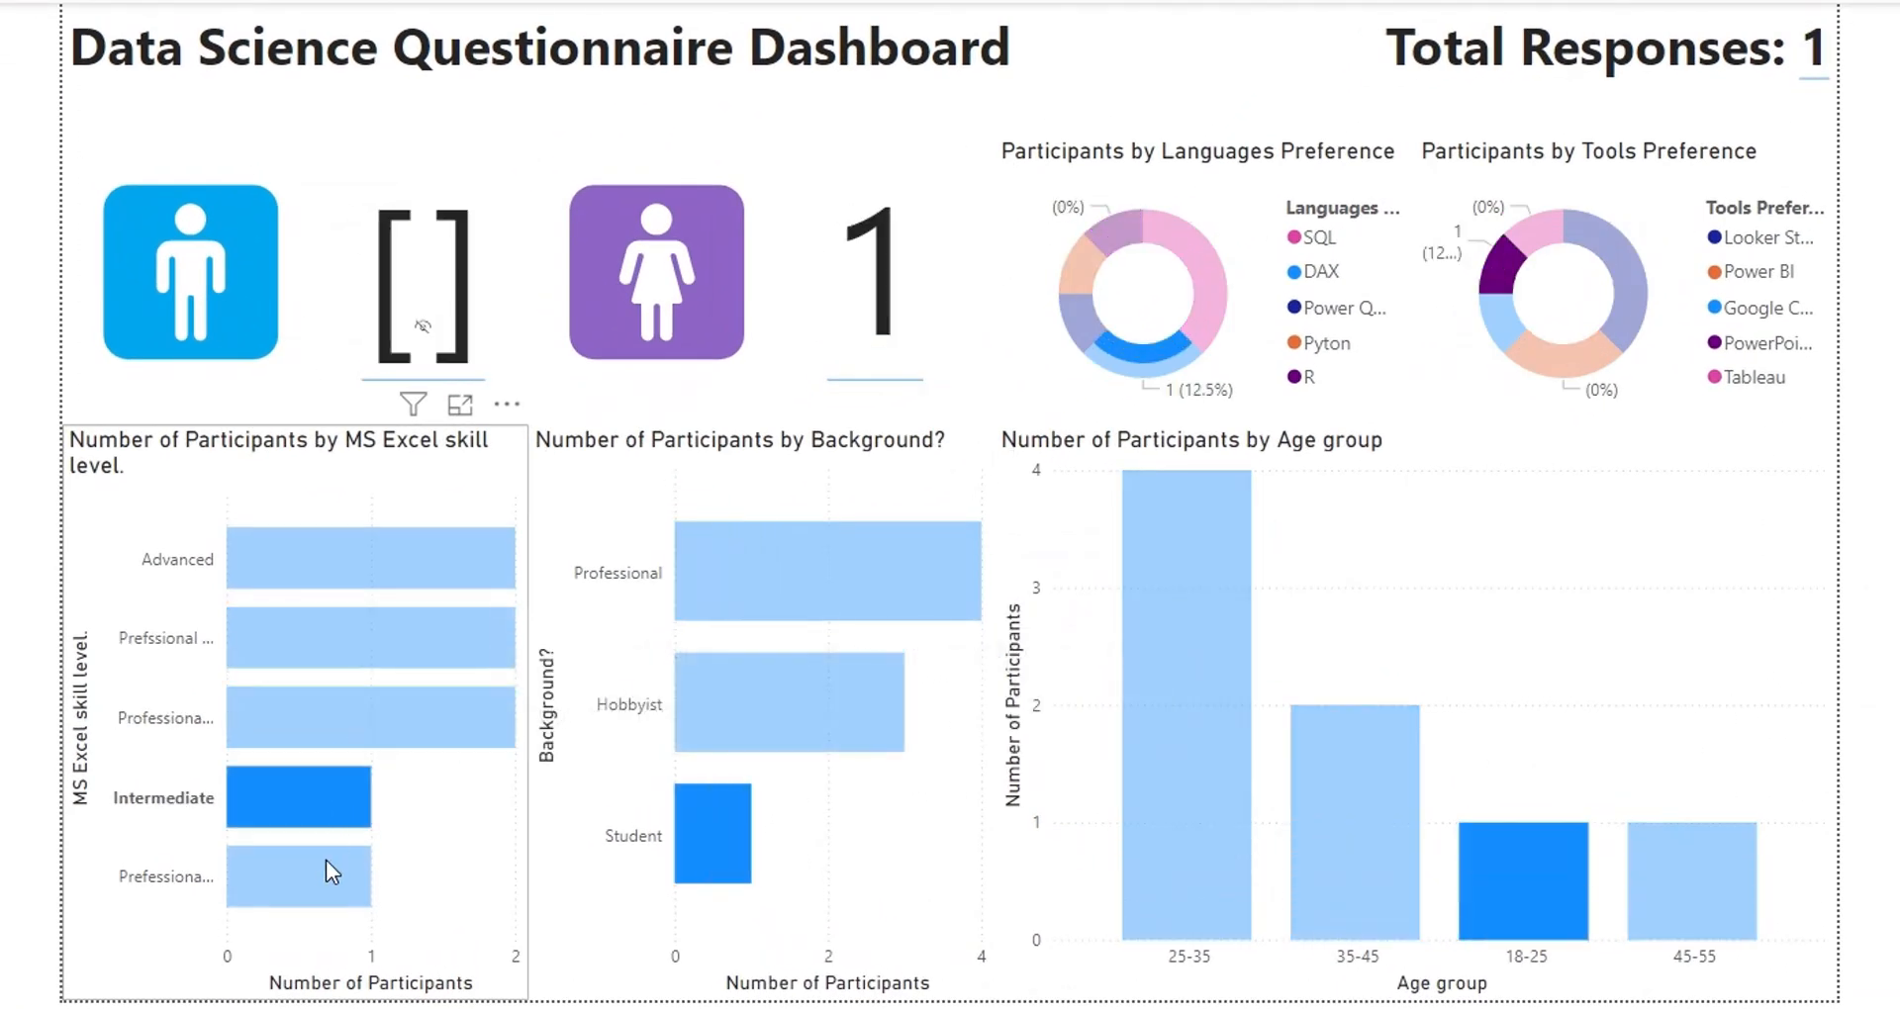
{"action": "left_click", "coordinate": [331, 882]}
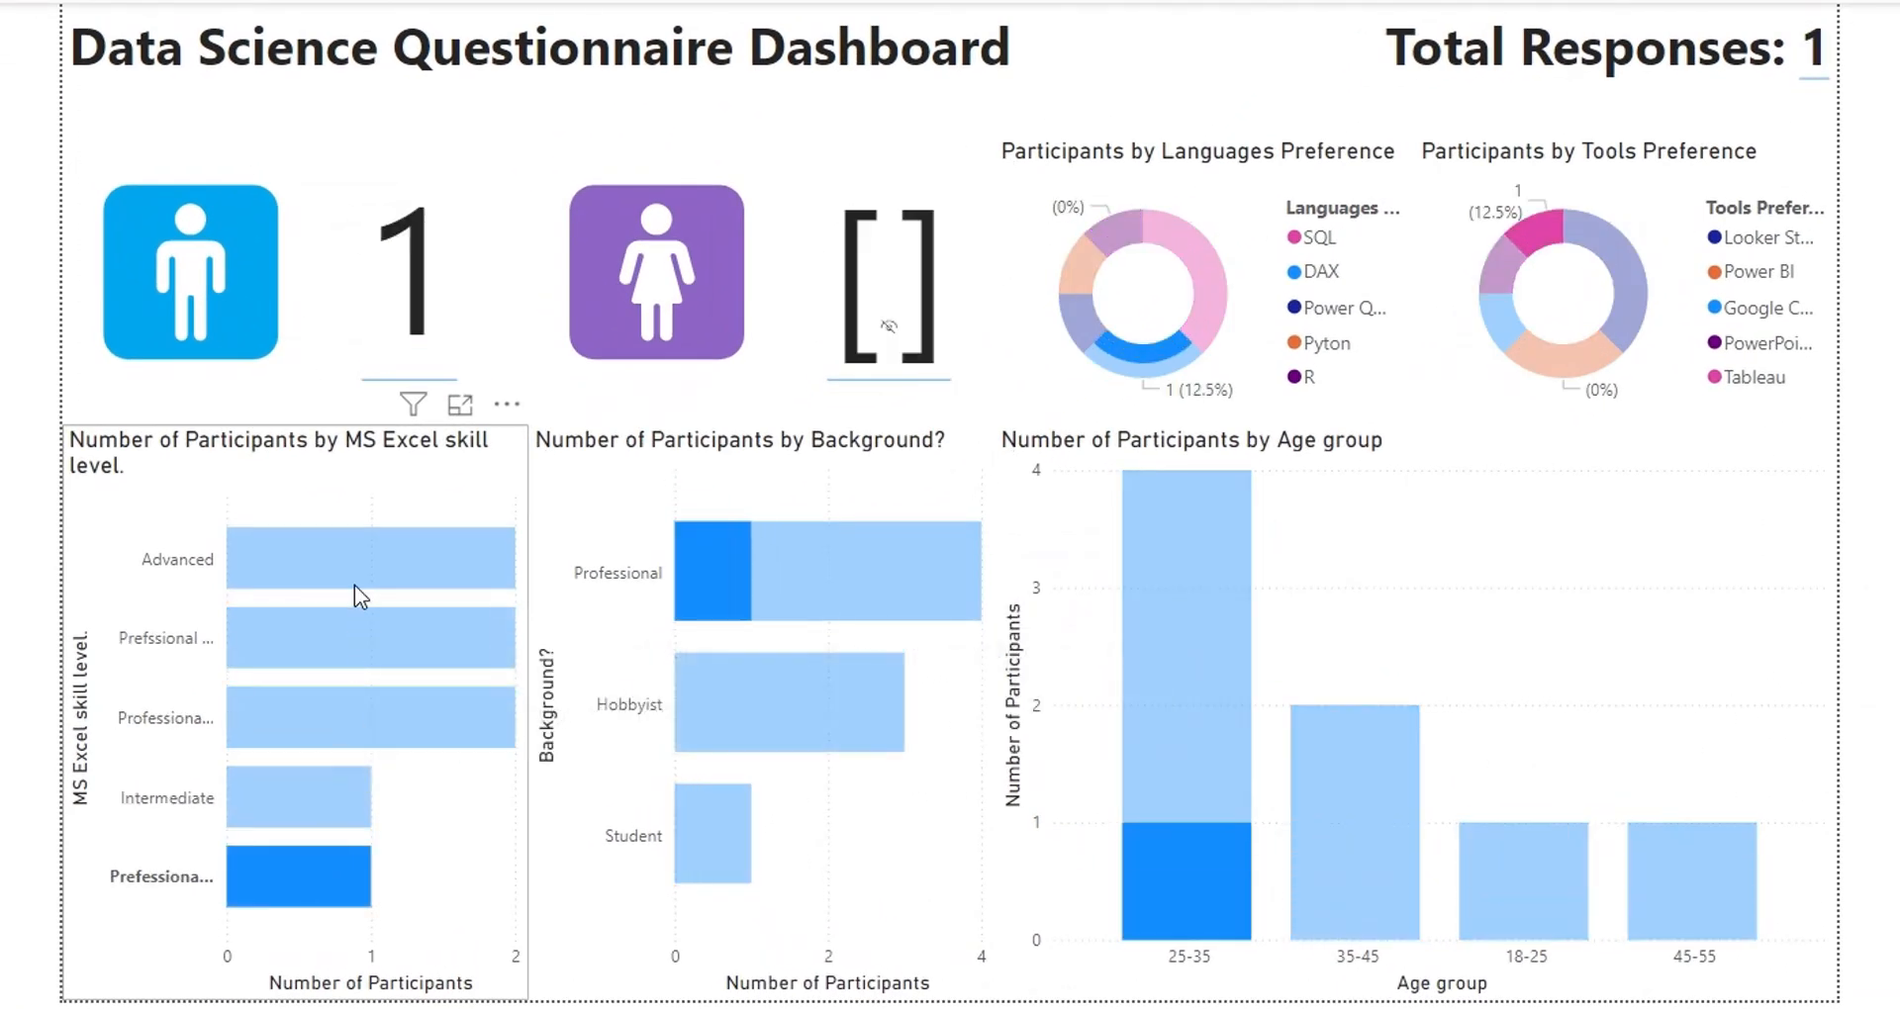
{"action": "left_click", "coordinate": [355, 560]}
{"action": "left_click", "coordinate": [355, 639]}
{"action": "left_click", "coordinate": [337, 719]}
{"action": "left_click", "coordinate": [326, 795]}
{"action": "left_click", "coordinate": [325, 876]}
{"action": "left_click", "coordinate": [341, 875]}
Step: Cross-filter by Professional, Hobbyist and Student backgrounds, then the 25-35, 35-45 and 45-55 age groups
{"action": "left_click", "coordinate": [750, 584]}
{"action": "left_click", "coordinate": [744, 697]}
{"action": "left_click", "coordinate": [705, 822]}
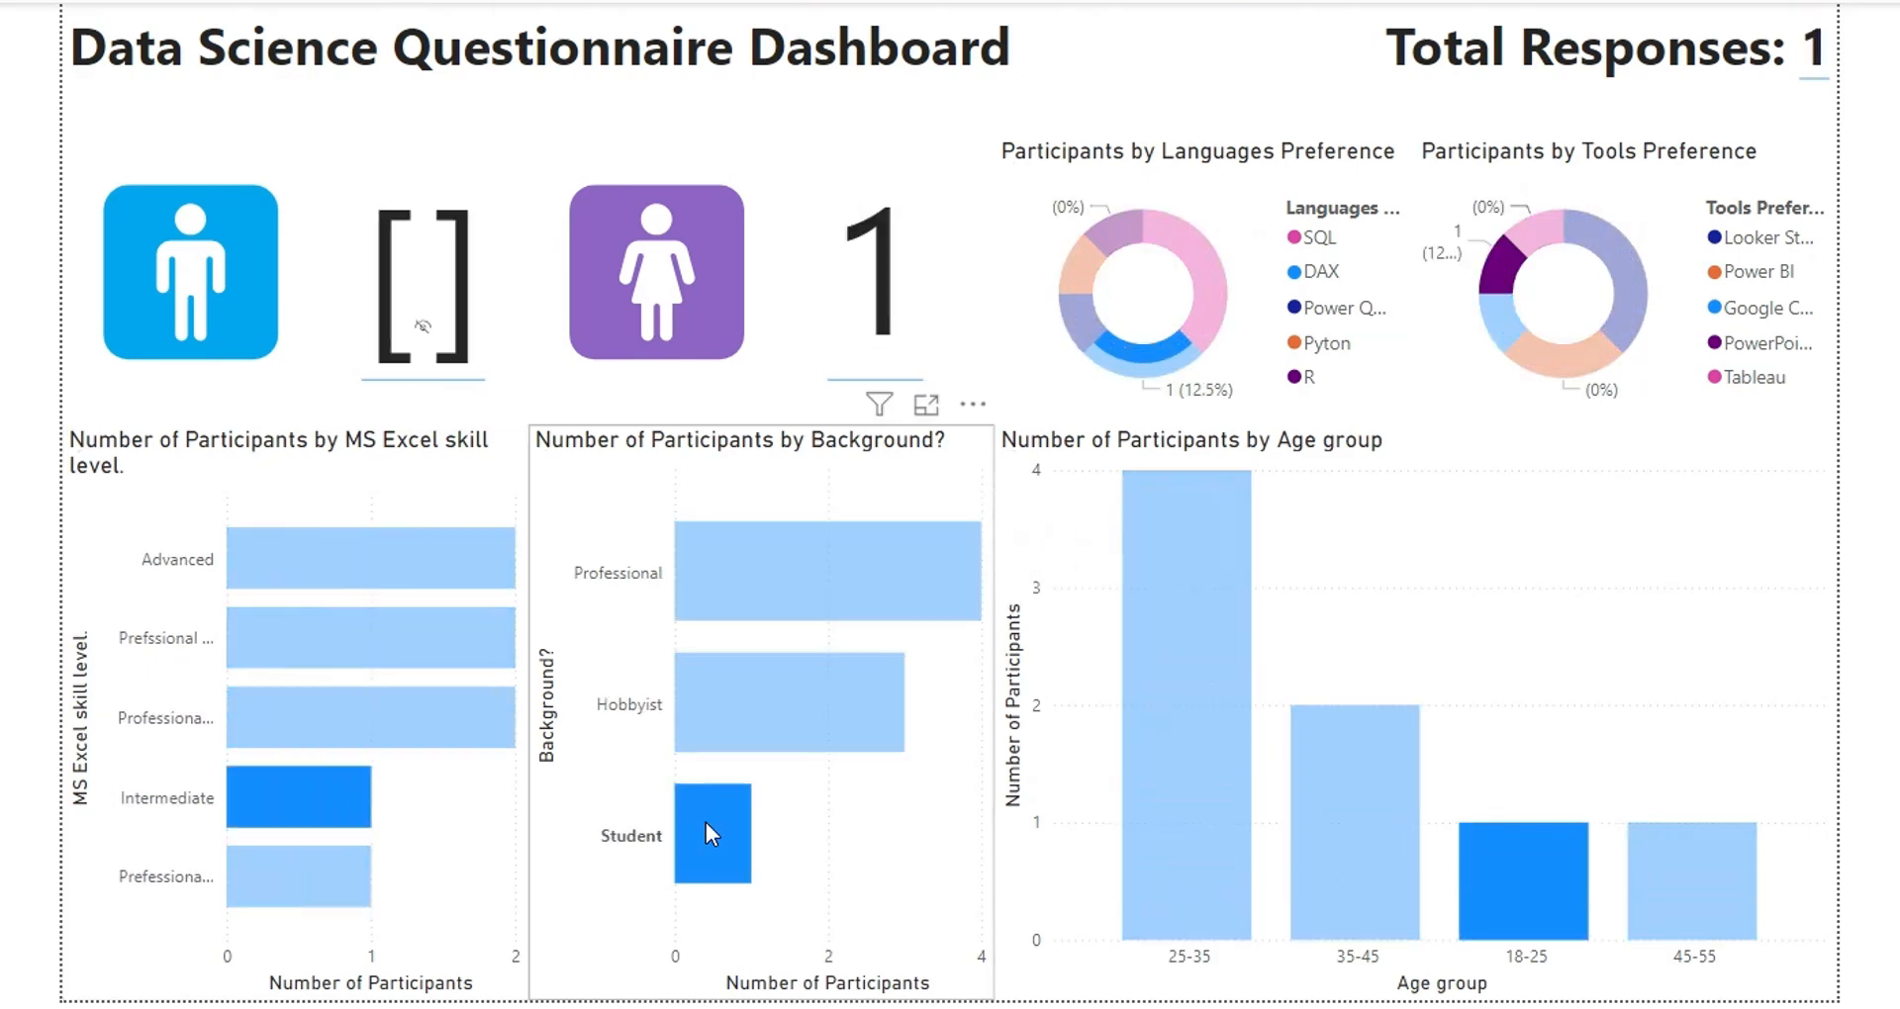
{"action": "left_click", "coordinate": [1185, 780]}
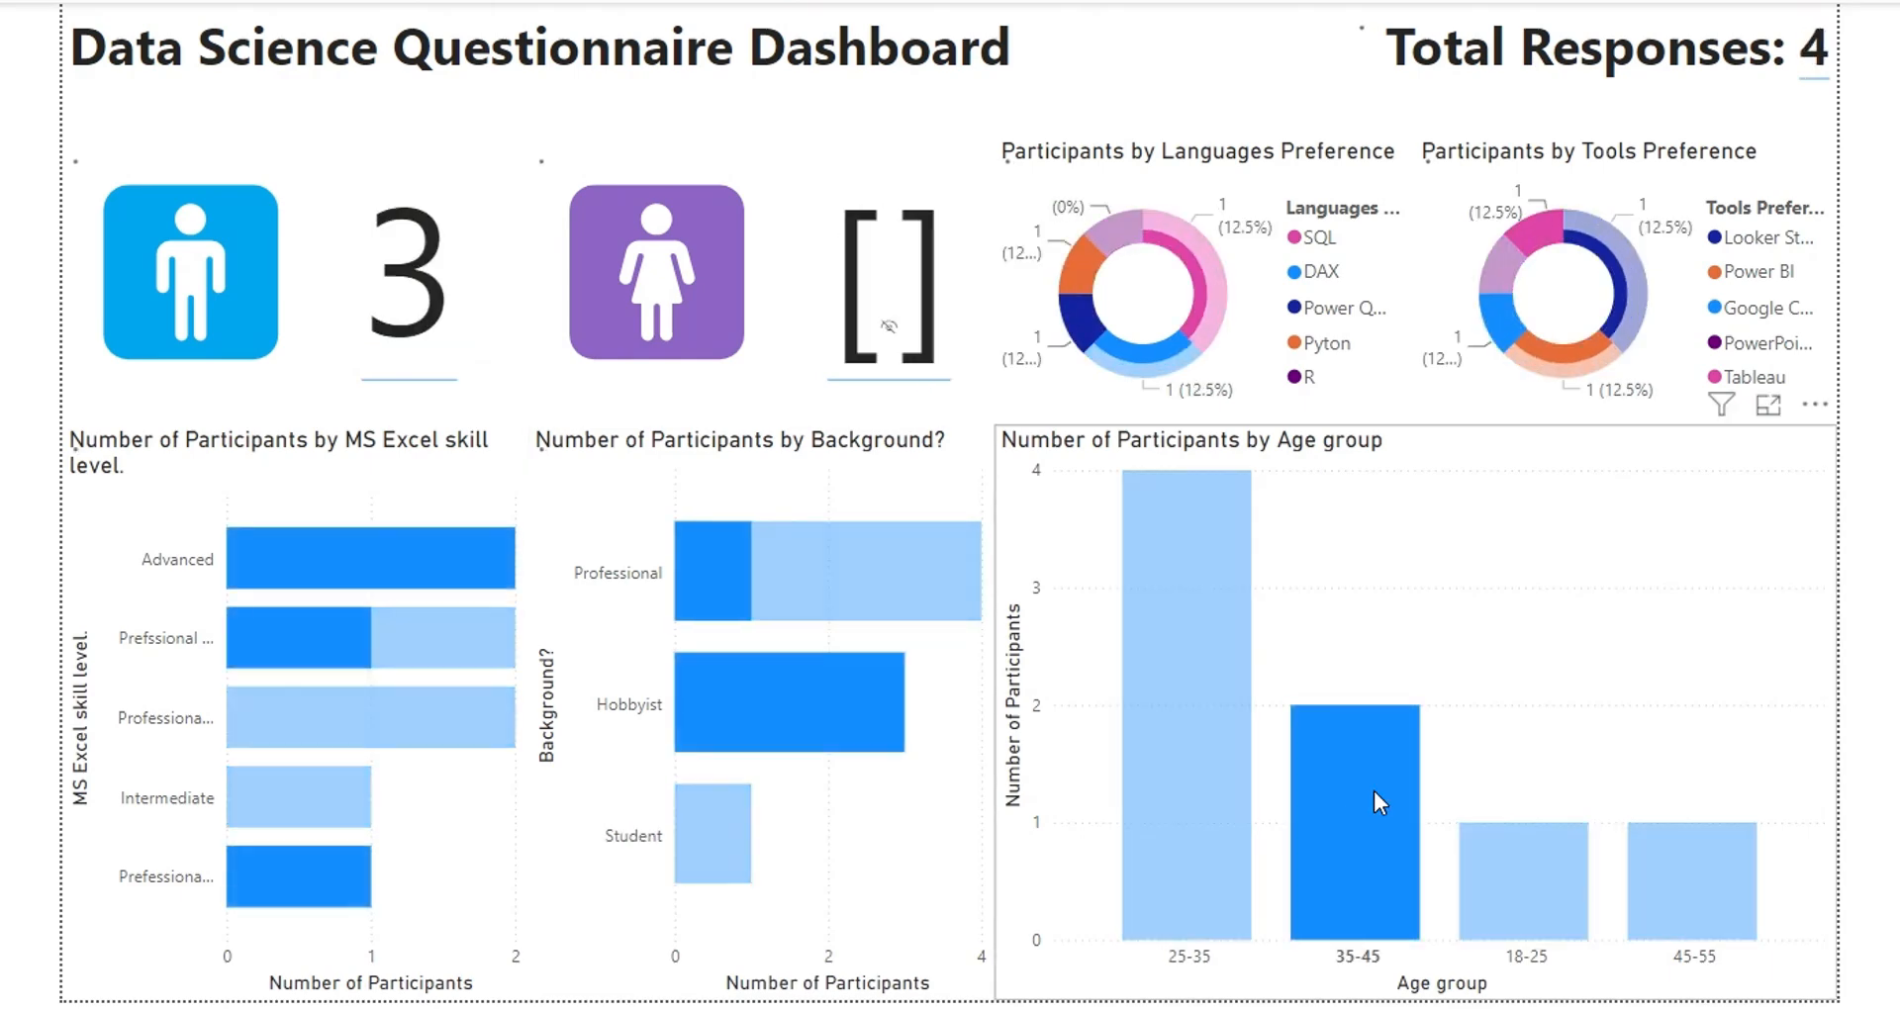
{"action": "left_click", "coordinate": [1354, 791]}
{"action": "left_click", "coordinate": [1520, 864]}
{"action": "left_click", "coordinate": [1686, 862]}
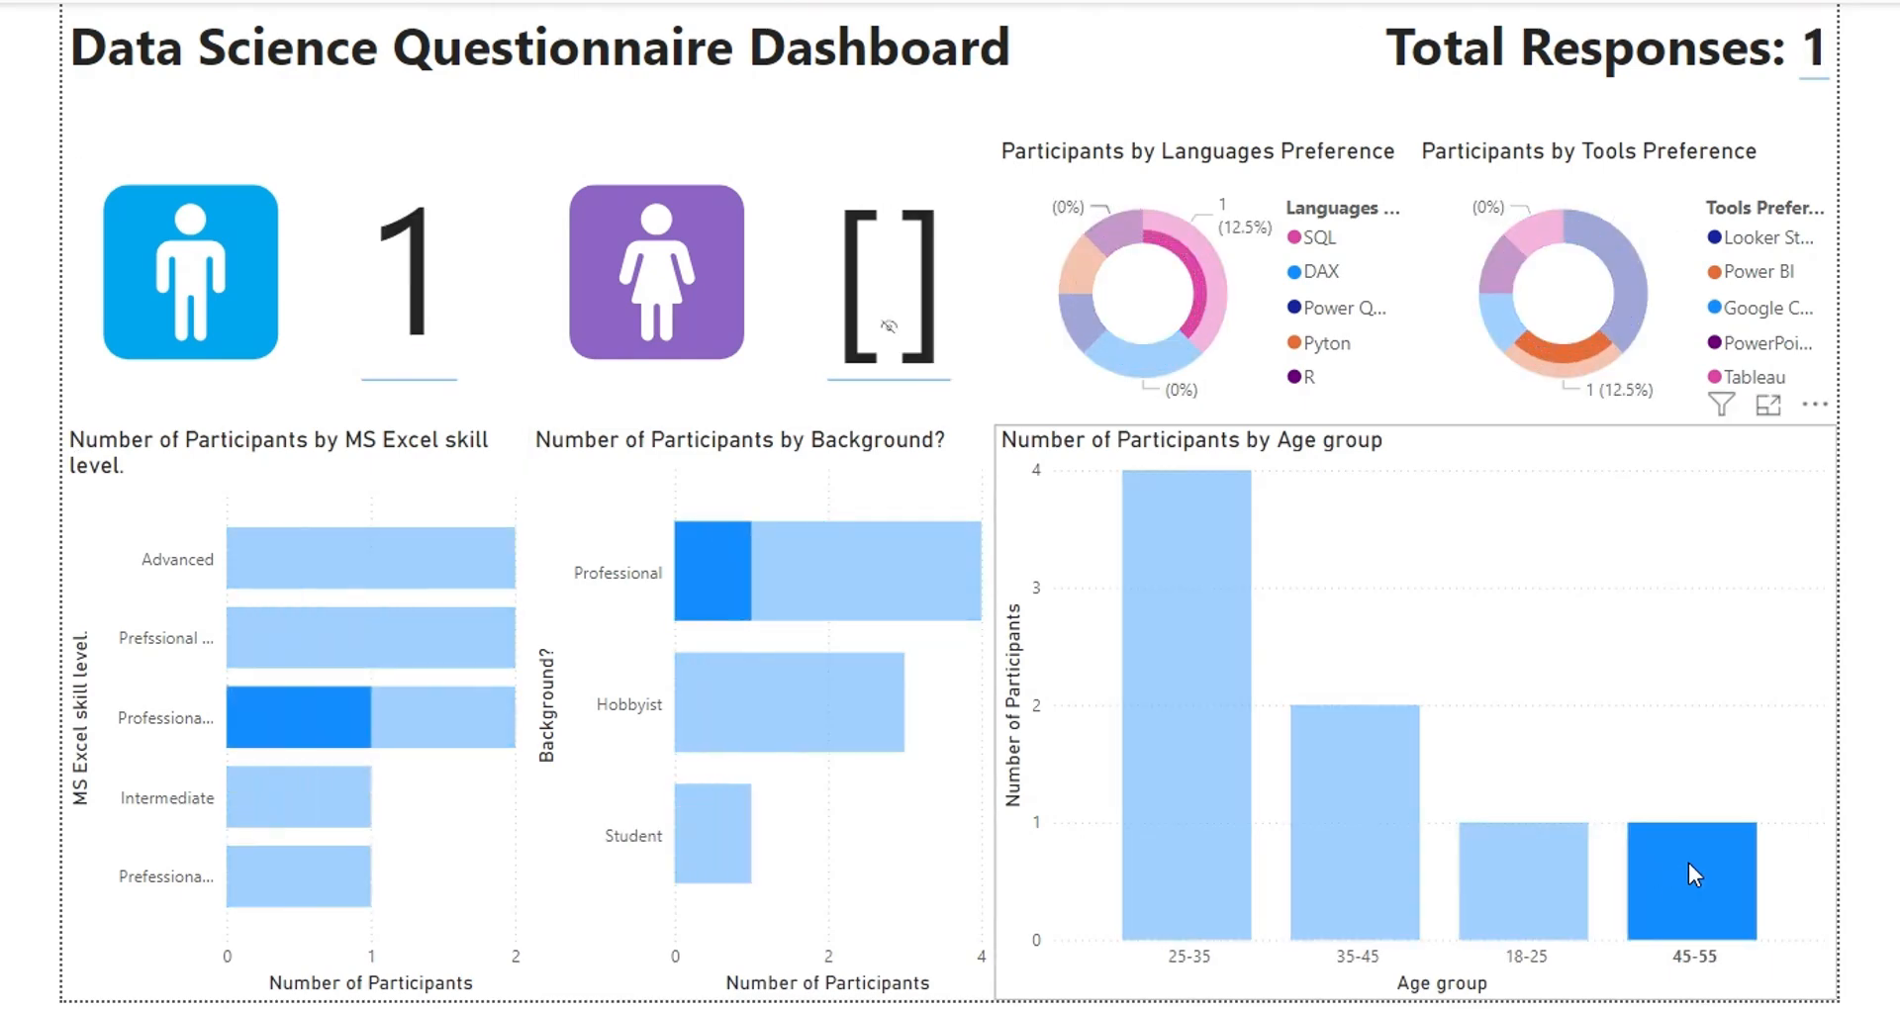
Step: Cross-filter by SQL, DAX and Pyton in the languages donut and by each tool, then clear all filters so Total Responses shows 8
{"action": "left_click", "coordinate": [1122, 250]}
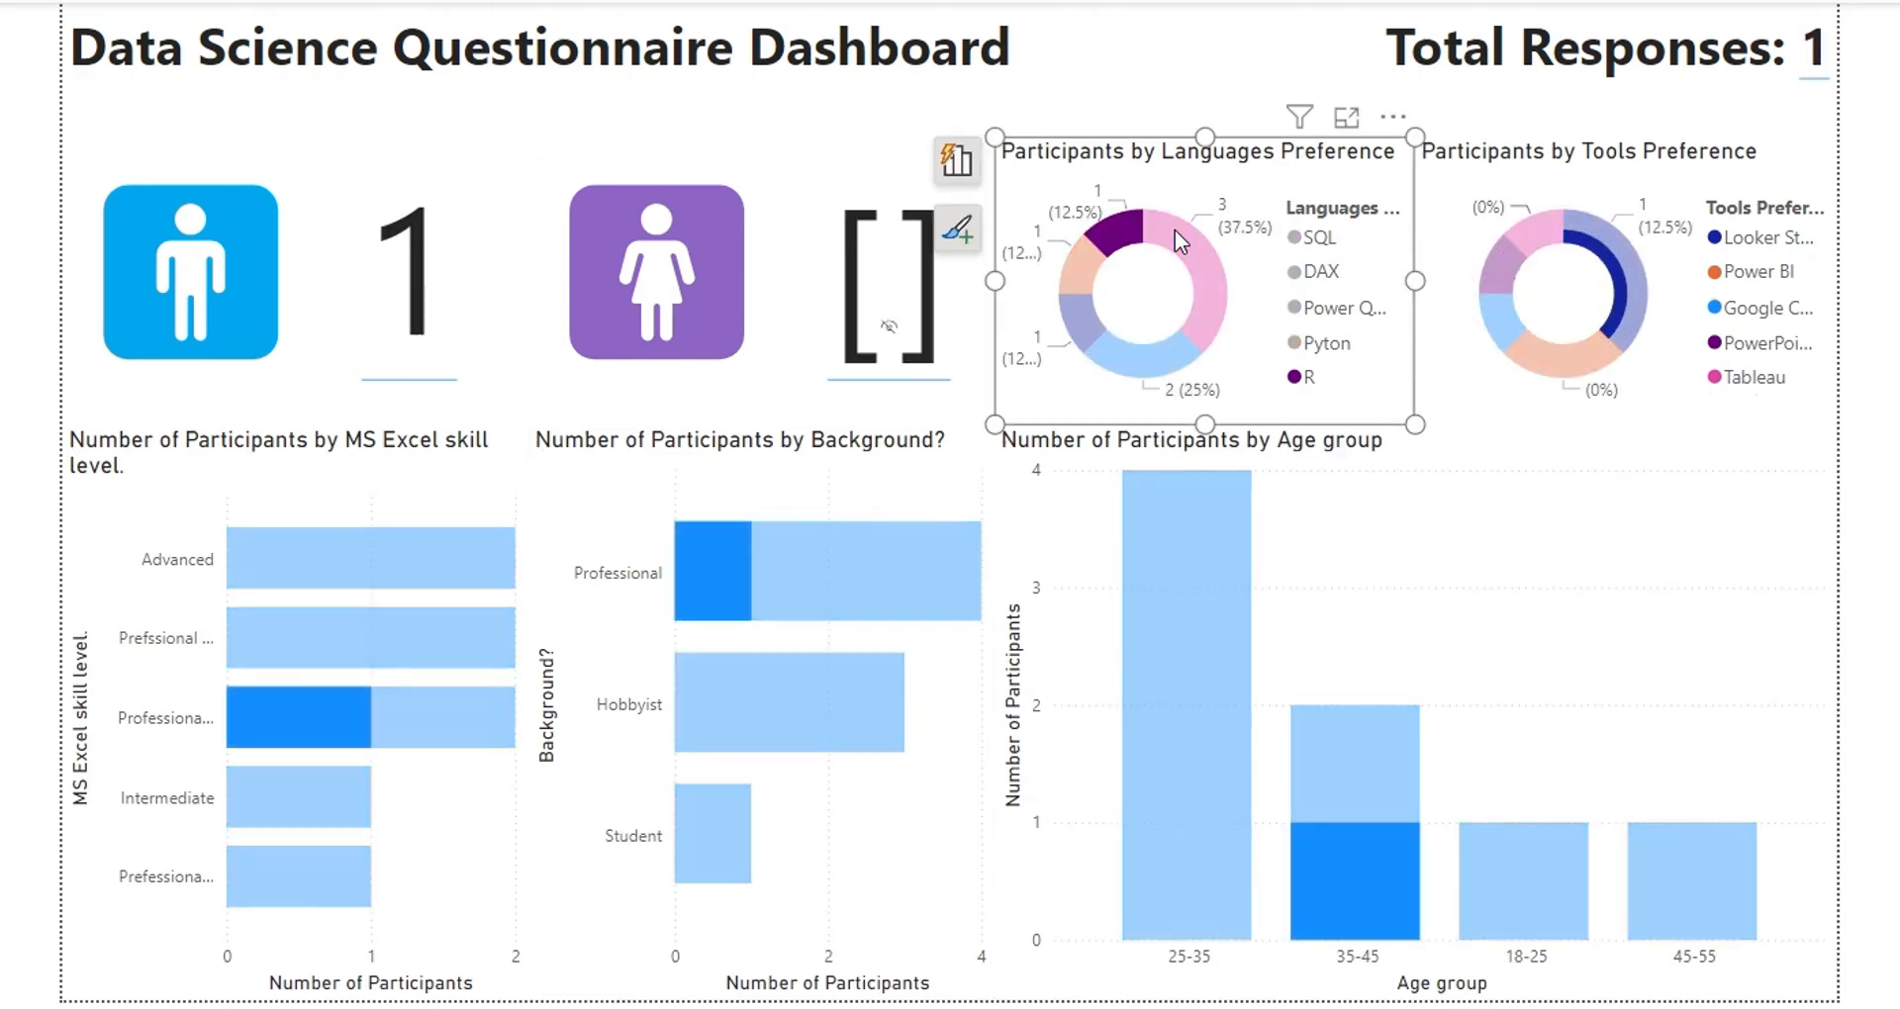
{"action": "left_click", "coordinate": [1175, 231]}
{"action": "left_click", "coordinate": [1154, 356]}
{"action": "left_click", "coordinate": [1077, 272]}
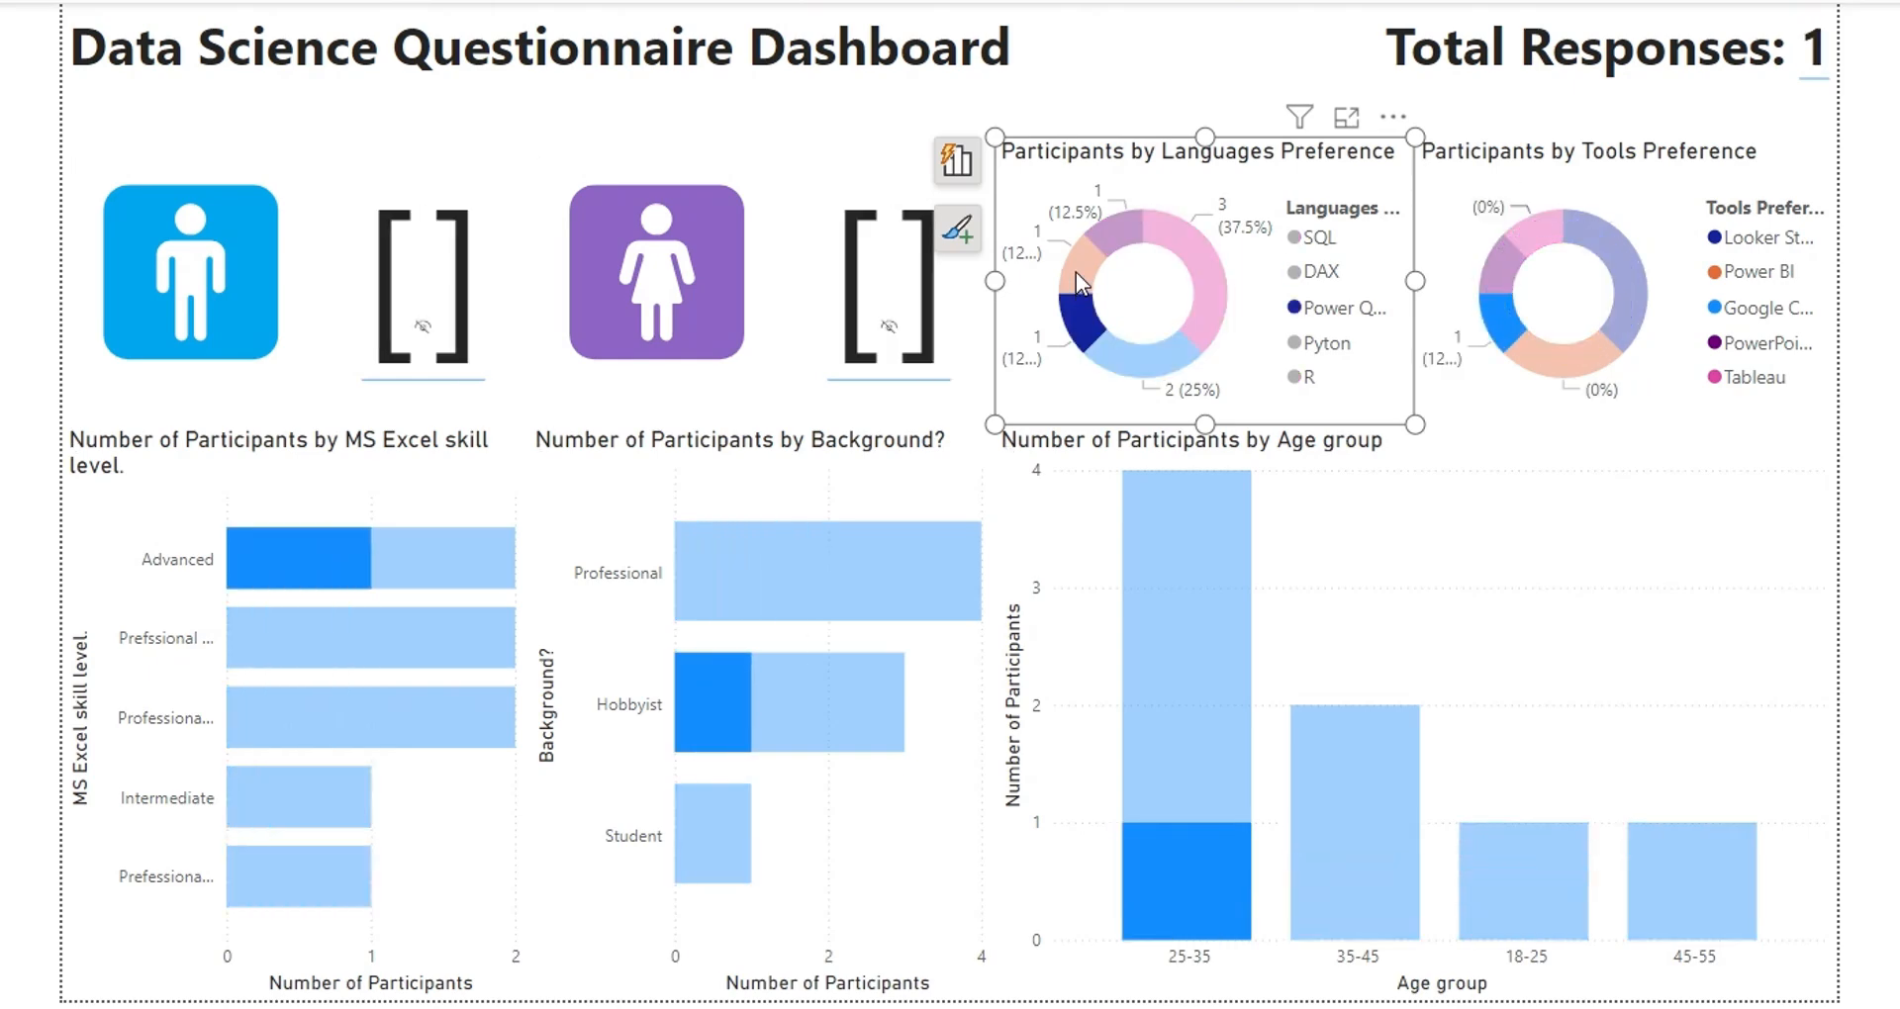
{"action": "left_click", "coordinate": [1085, 260]}
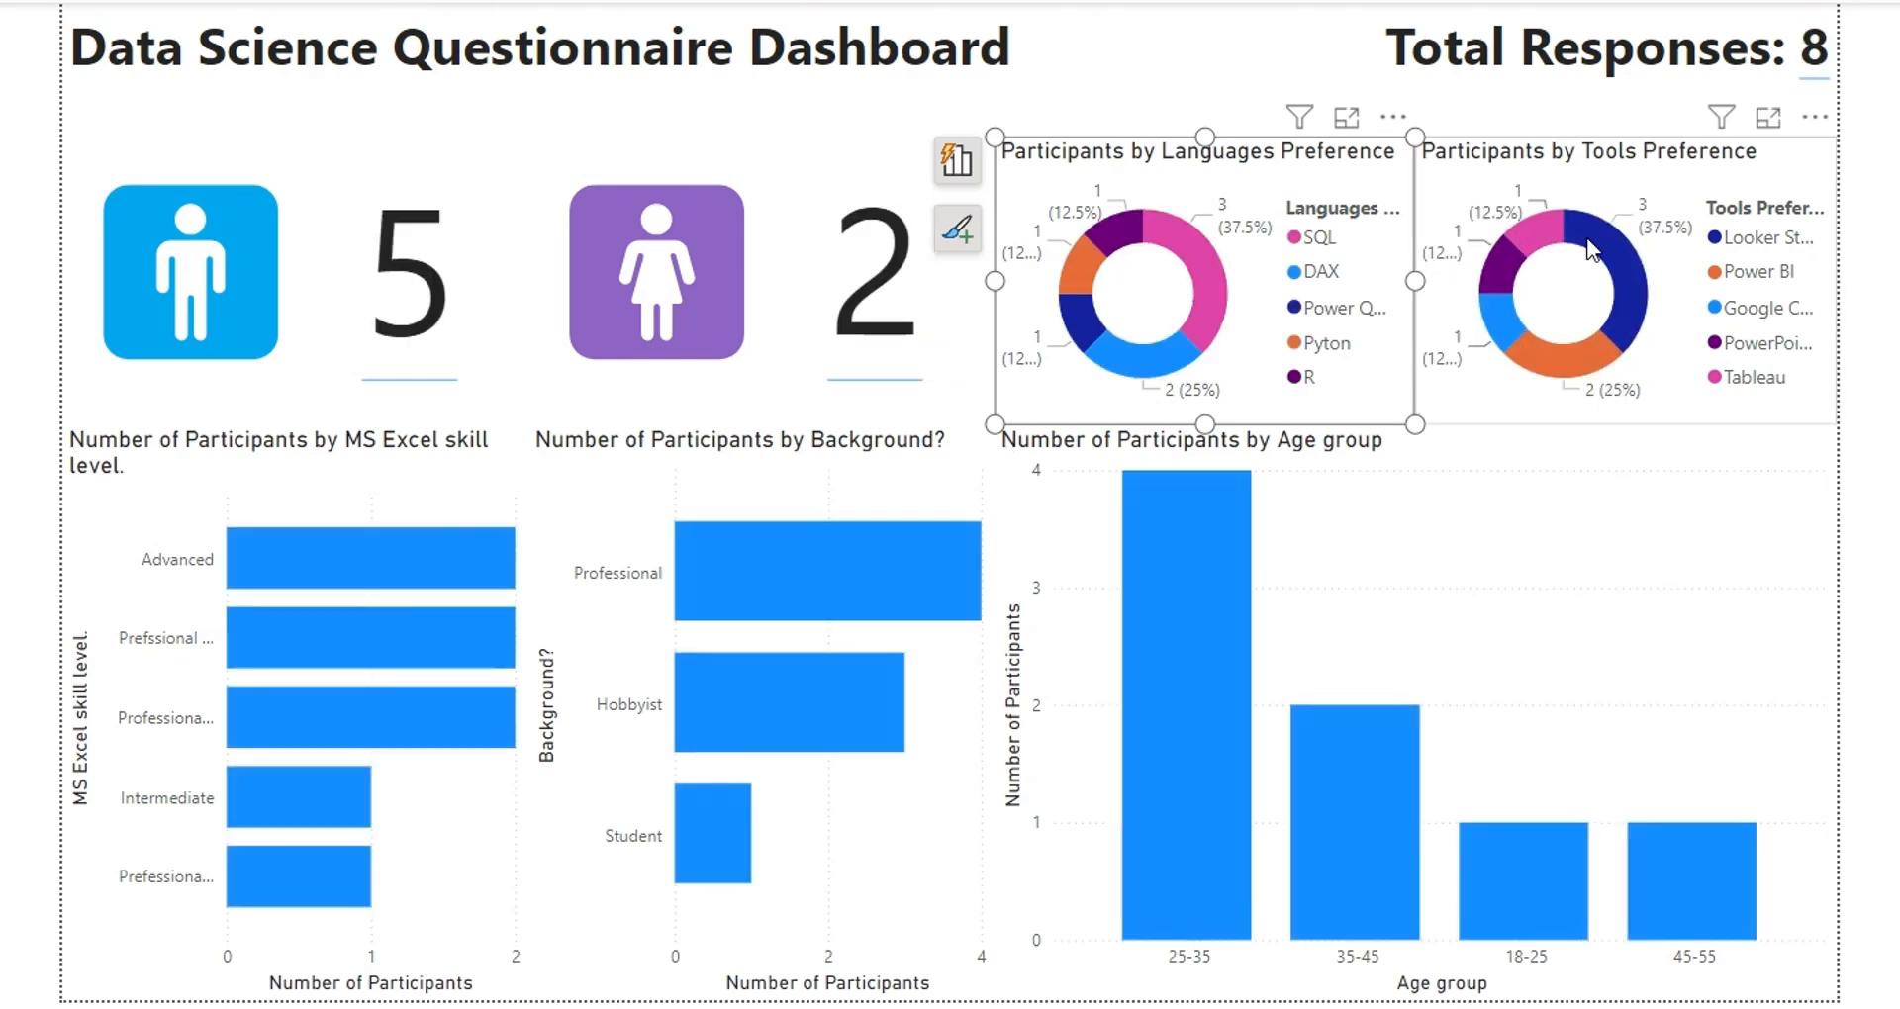
{"action": "left_click", "coordinate": [1600, 250]}
{"action": "left_click", "coordinate": [1574, 344]}
{"action": "left_click", "coordinate": [1509, 331]}
{"action": "left_click", "coordinate": [1496, 282]}
{"action": "left_click", "coordinate": [1502, 257]}
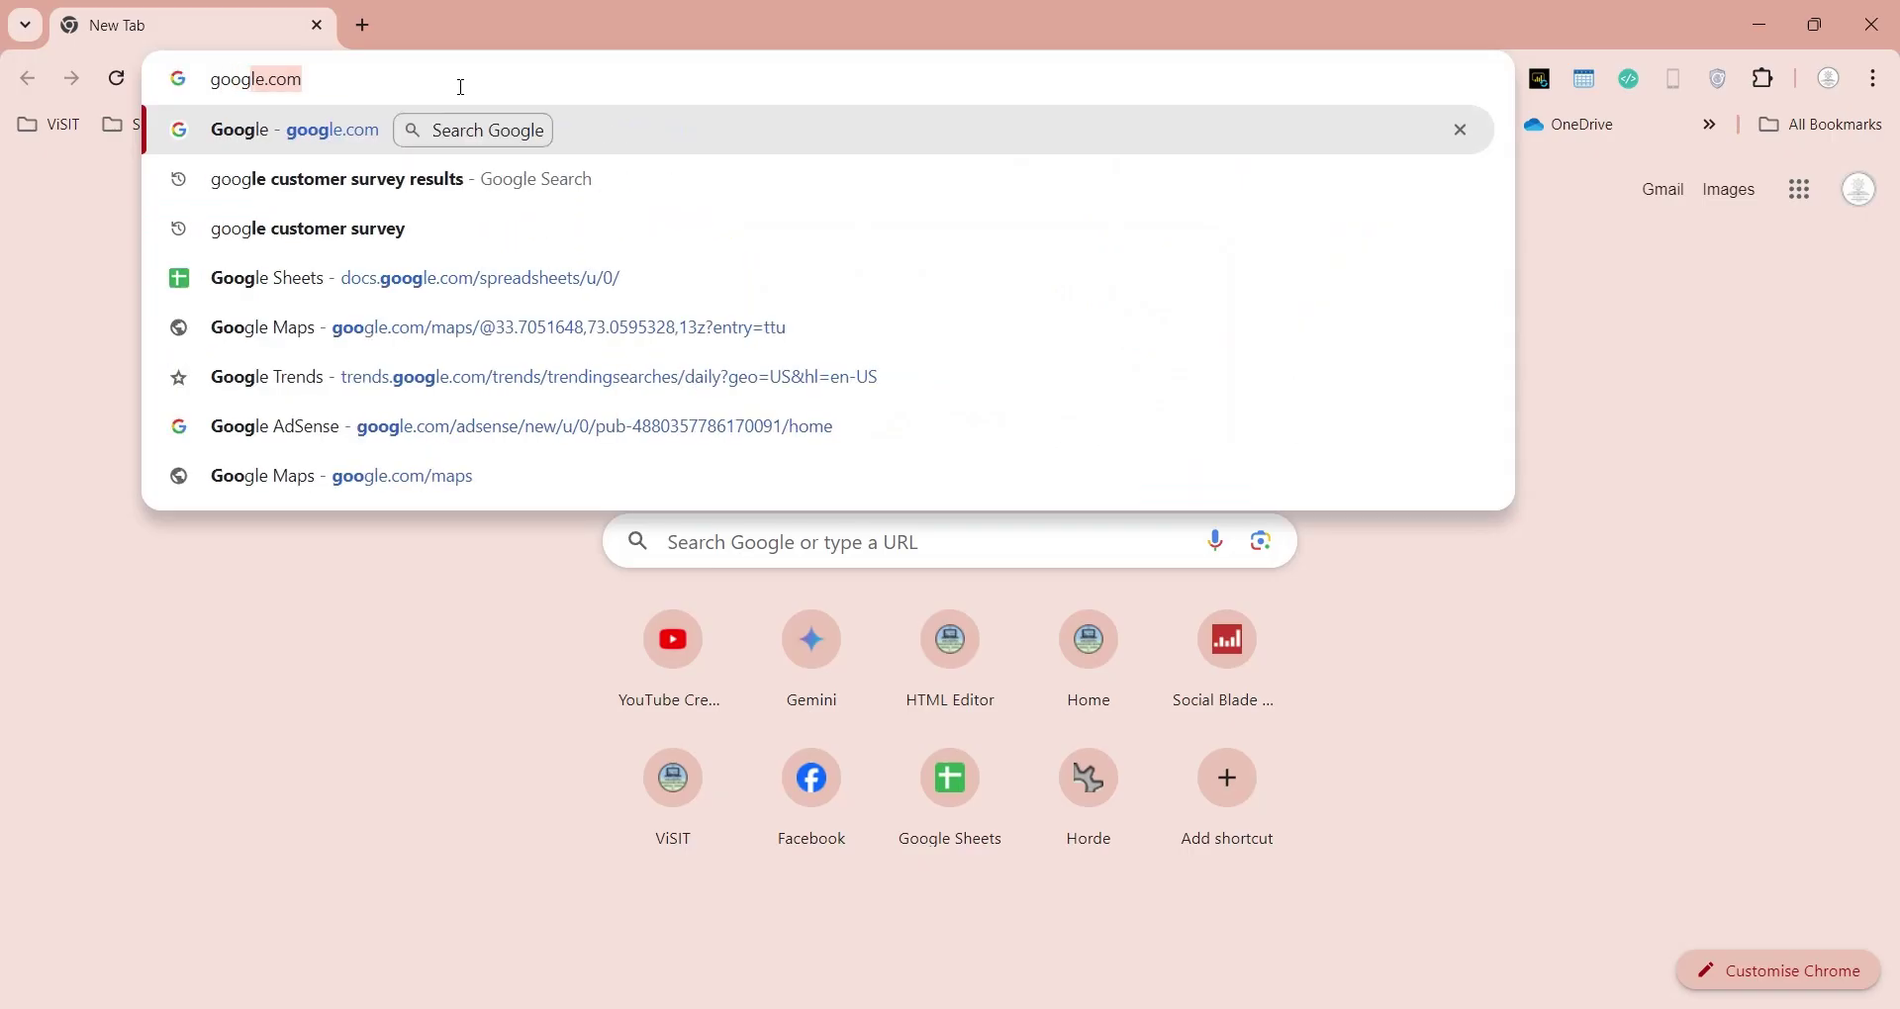
{"action": "type", "text": "le forms"}
Step: Search Google for 'google forms' and open the Google Forms start page
{"action": "key", "text": "Return"}
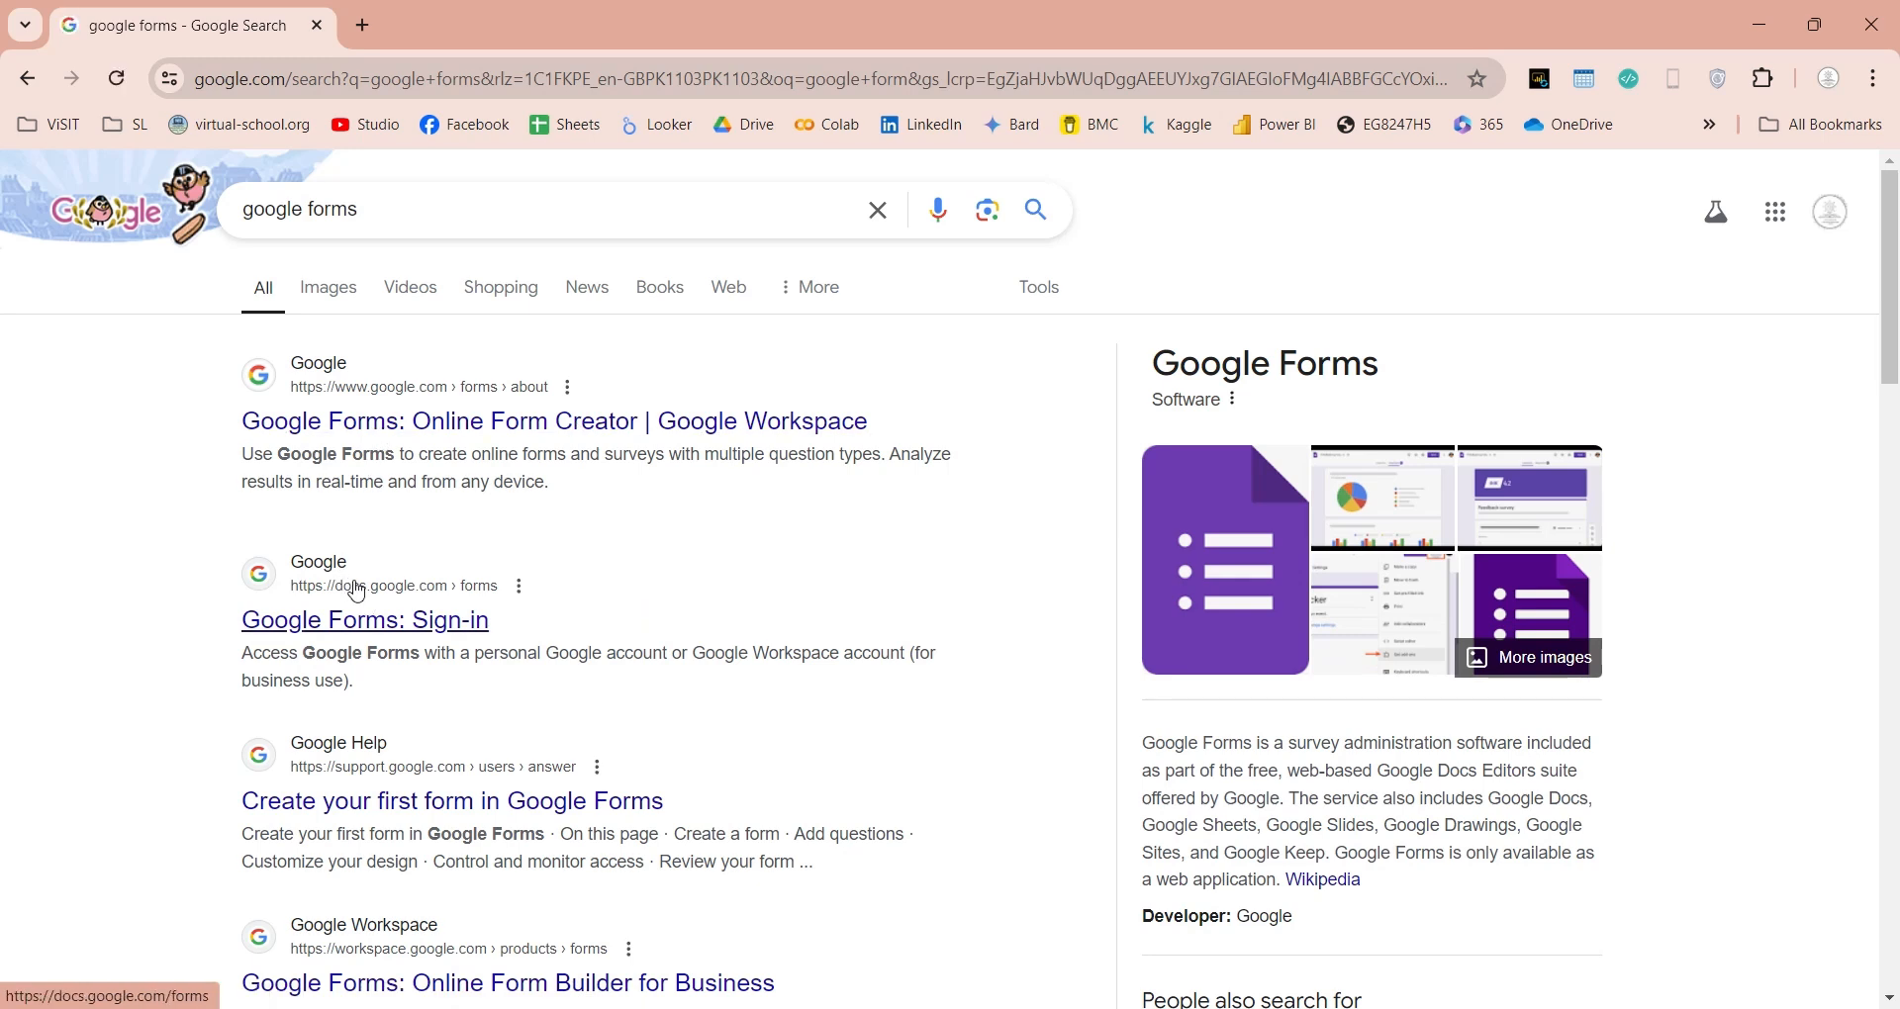
{"action": "left_click", "coordinate": [348, 624]}
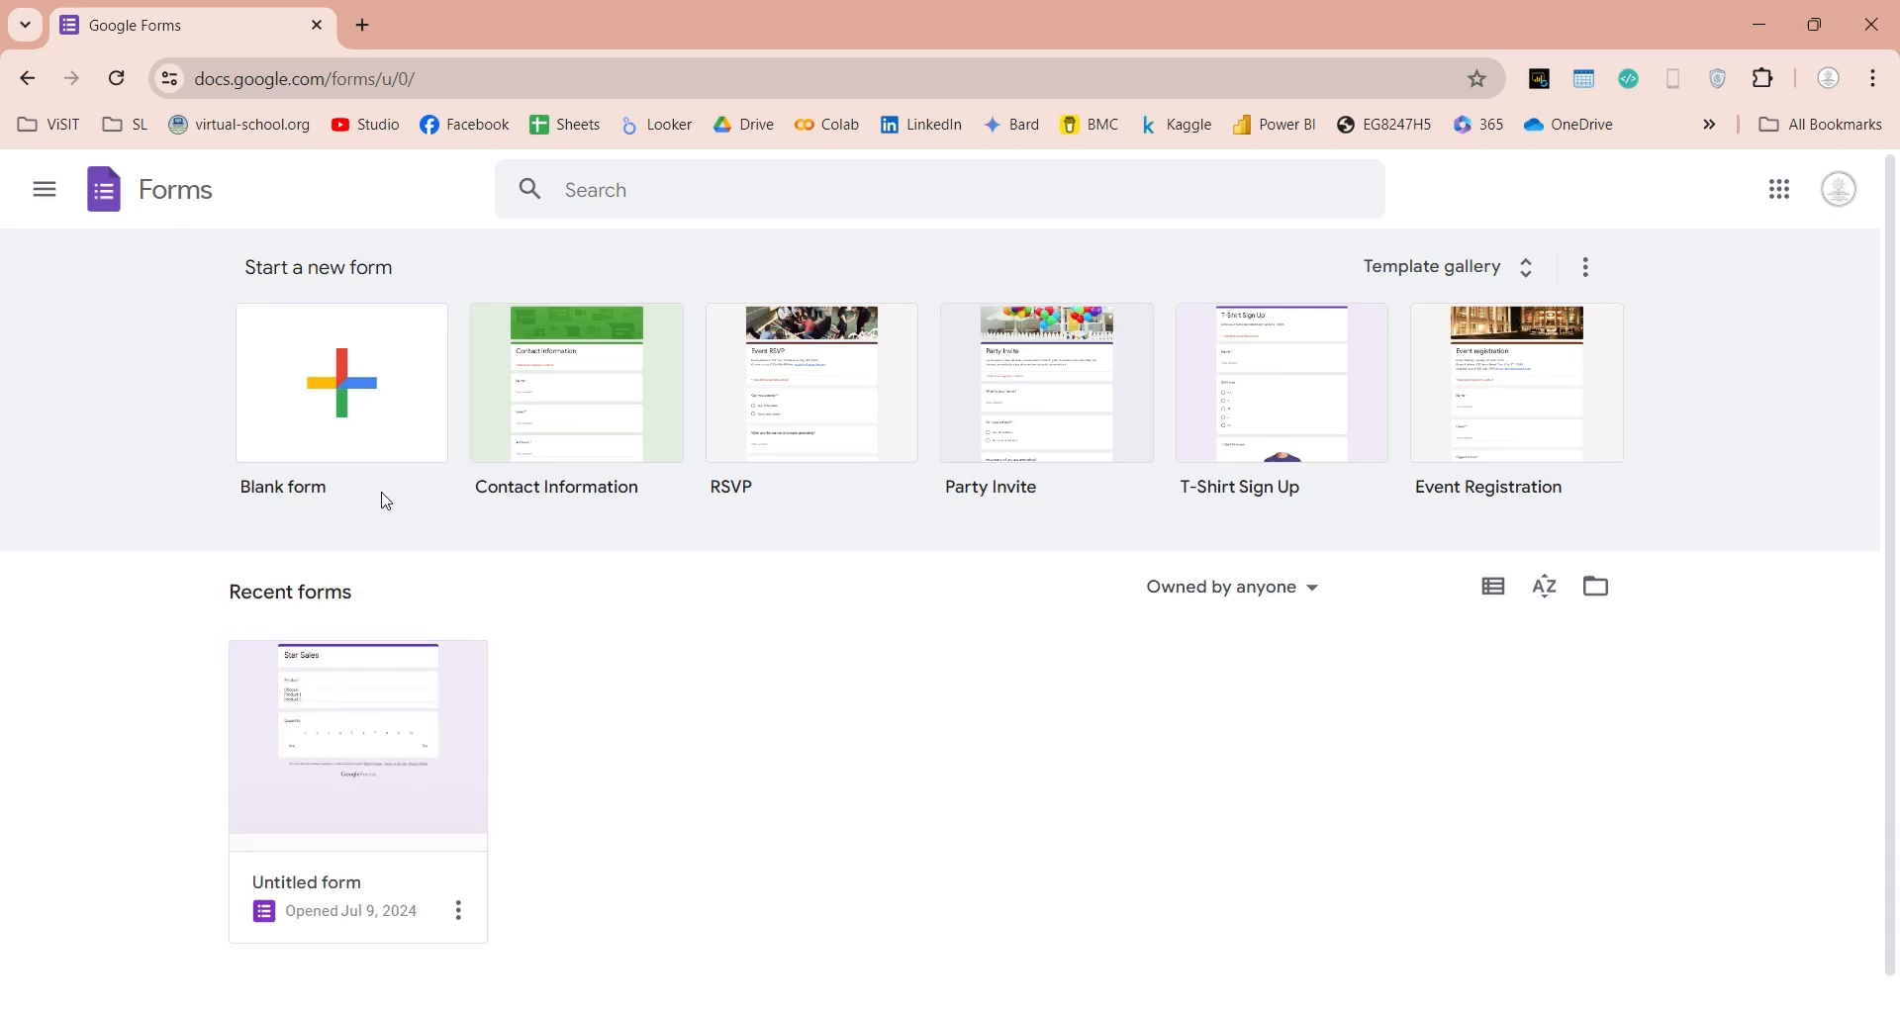
Step: Start a blank form titled 'Which tools do you use as data scientist?' with a purpose description
{"action": "left_click", "coordinate": [318, 414]}
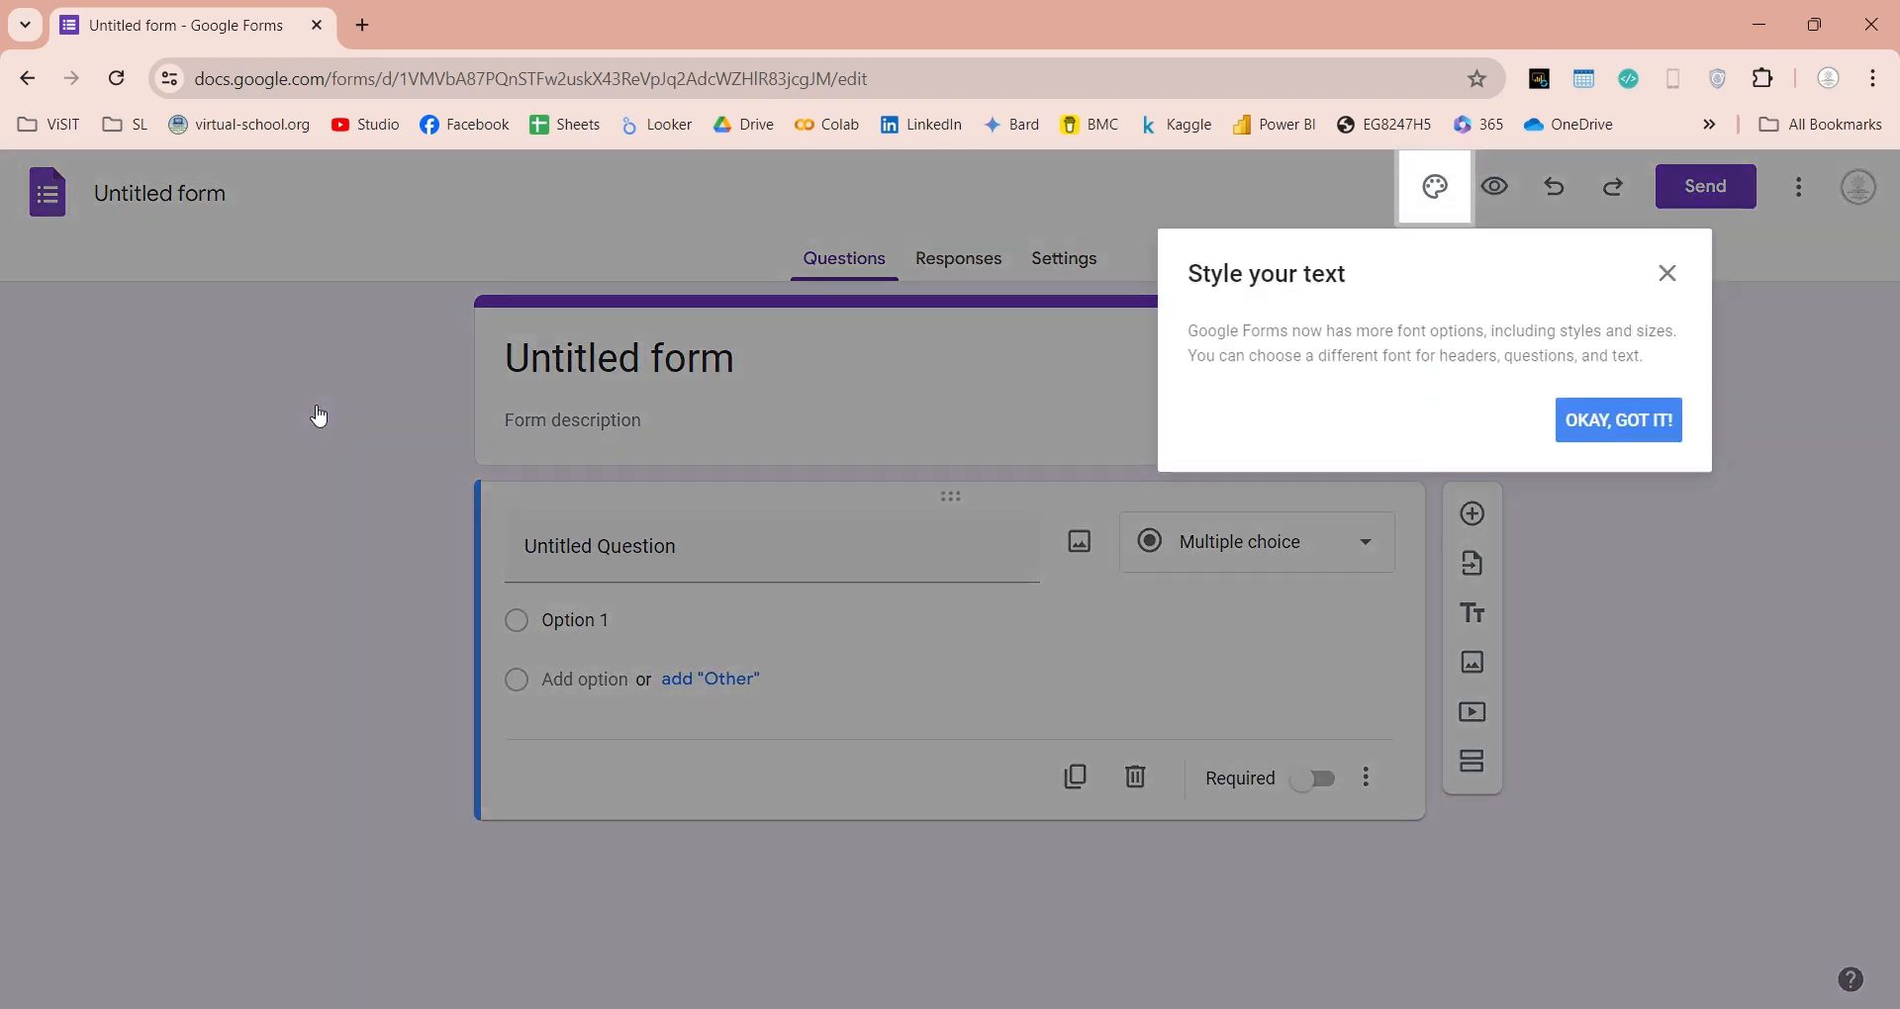
{"action": "left_click", "coordinate": [1645, 432]}
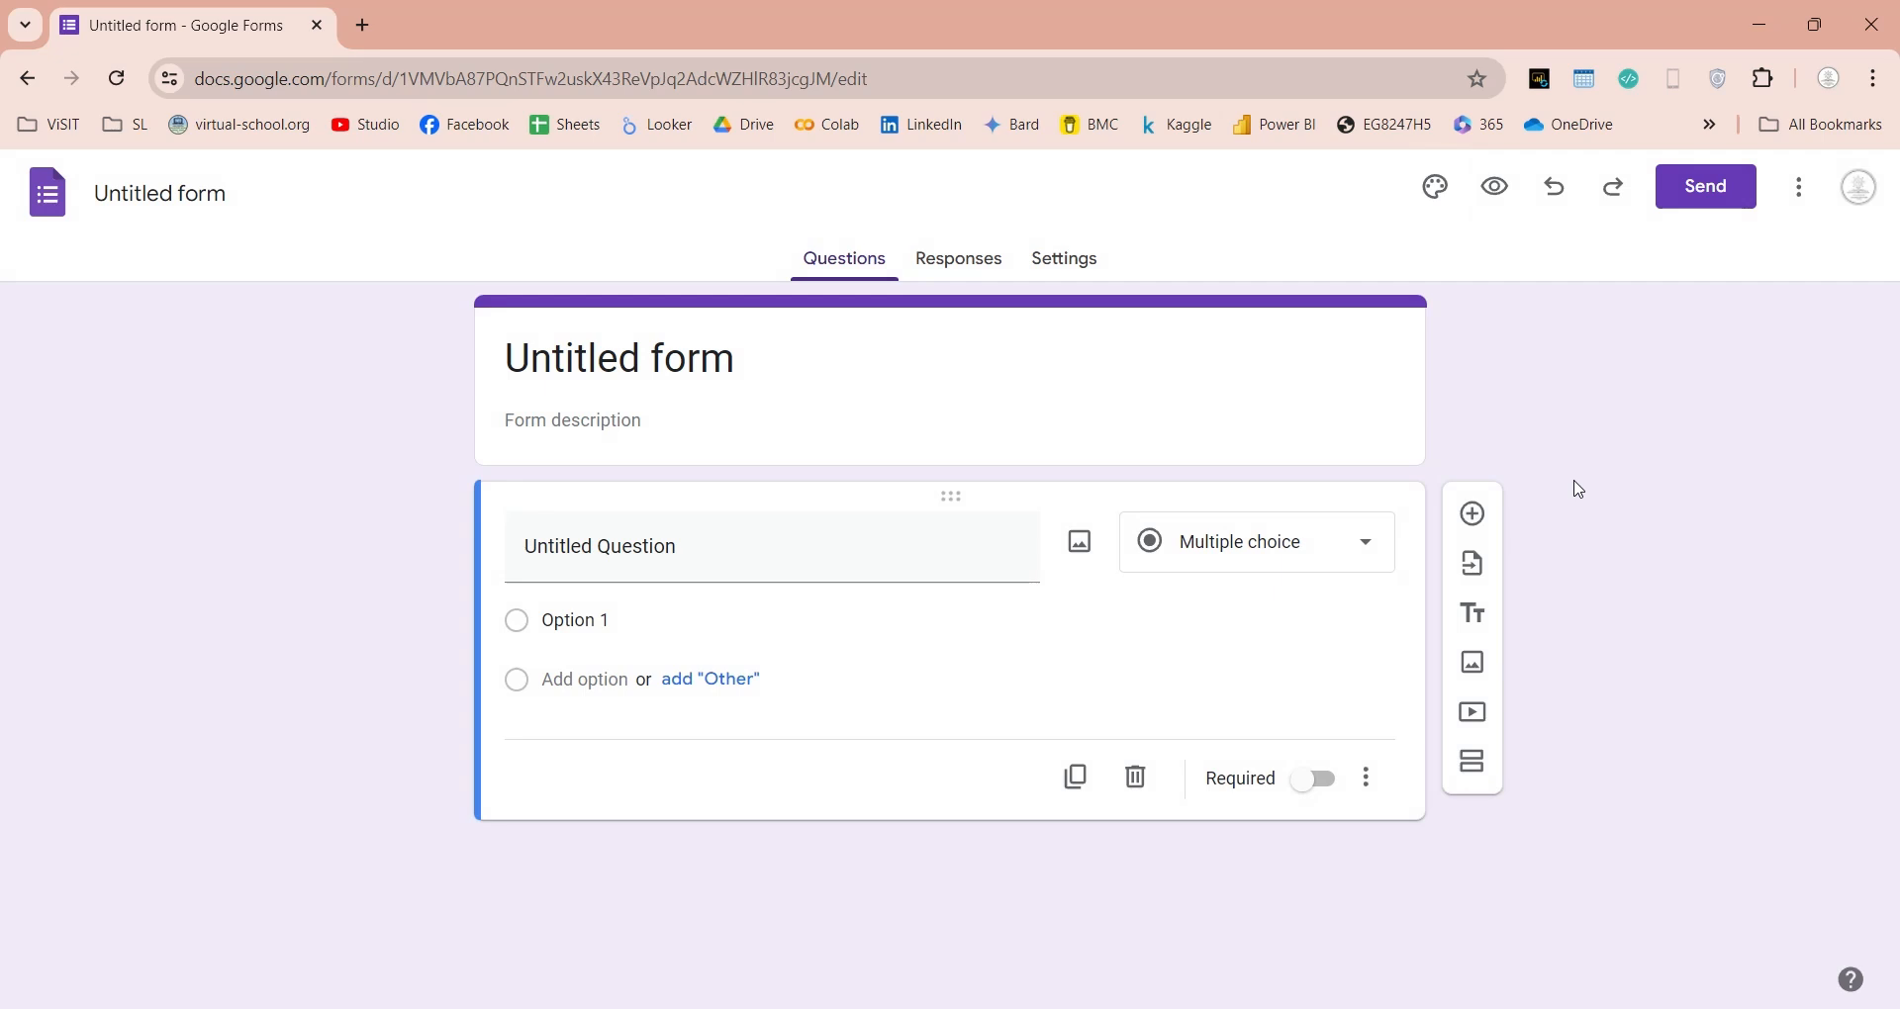
{"action": "left_click", "coordinate": [684, 358]}
{"action": "type", "text": "Which tools "}
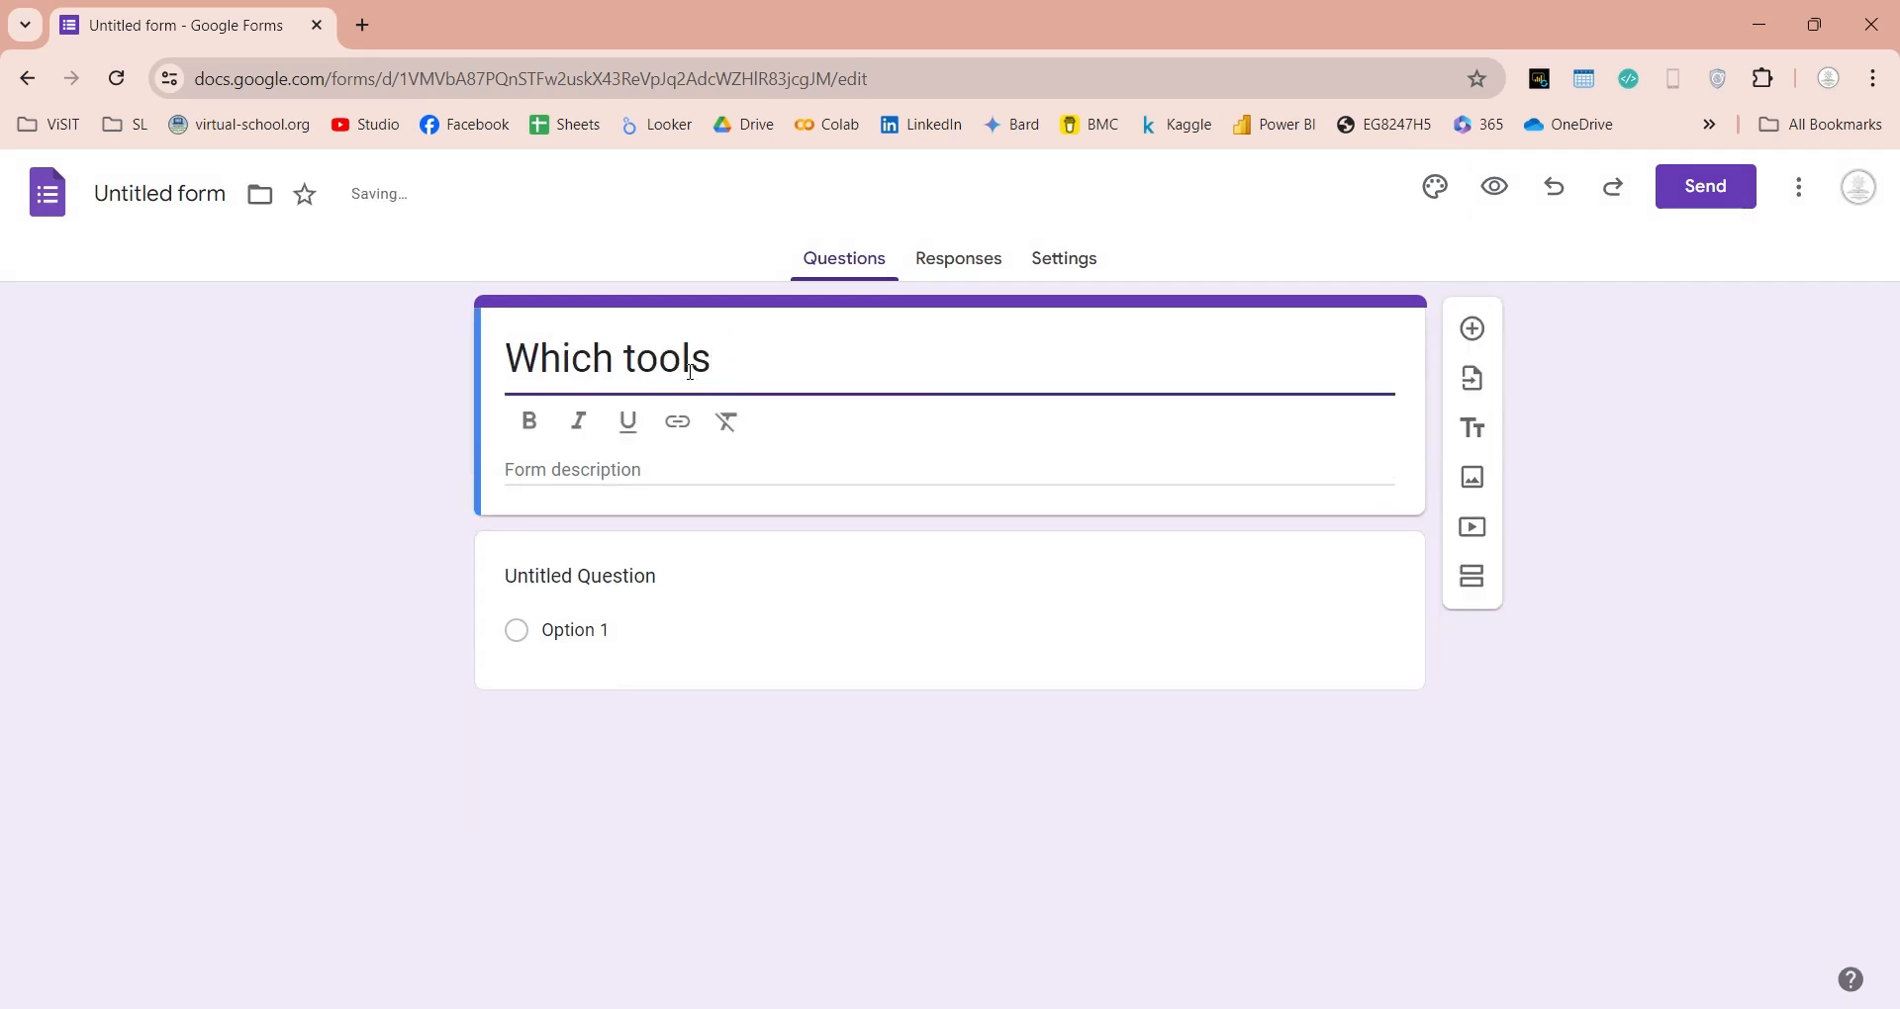
{"action": "type", "text": "do you use as data scie"}
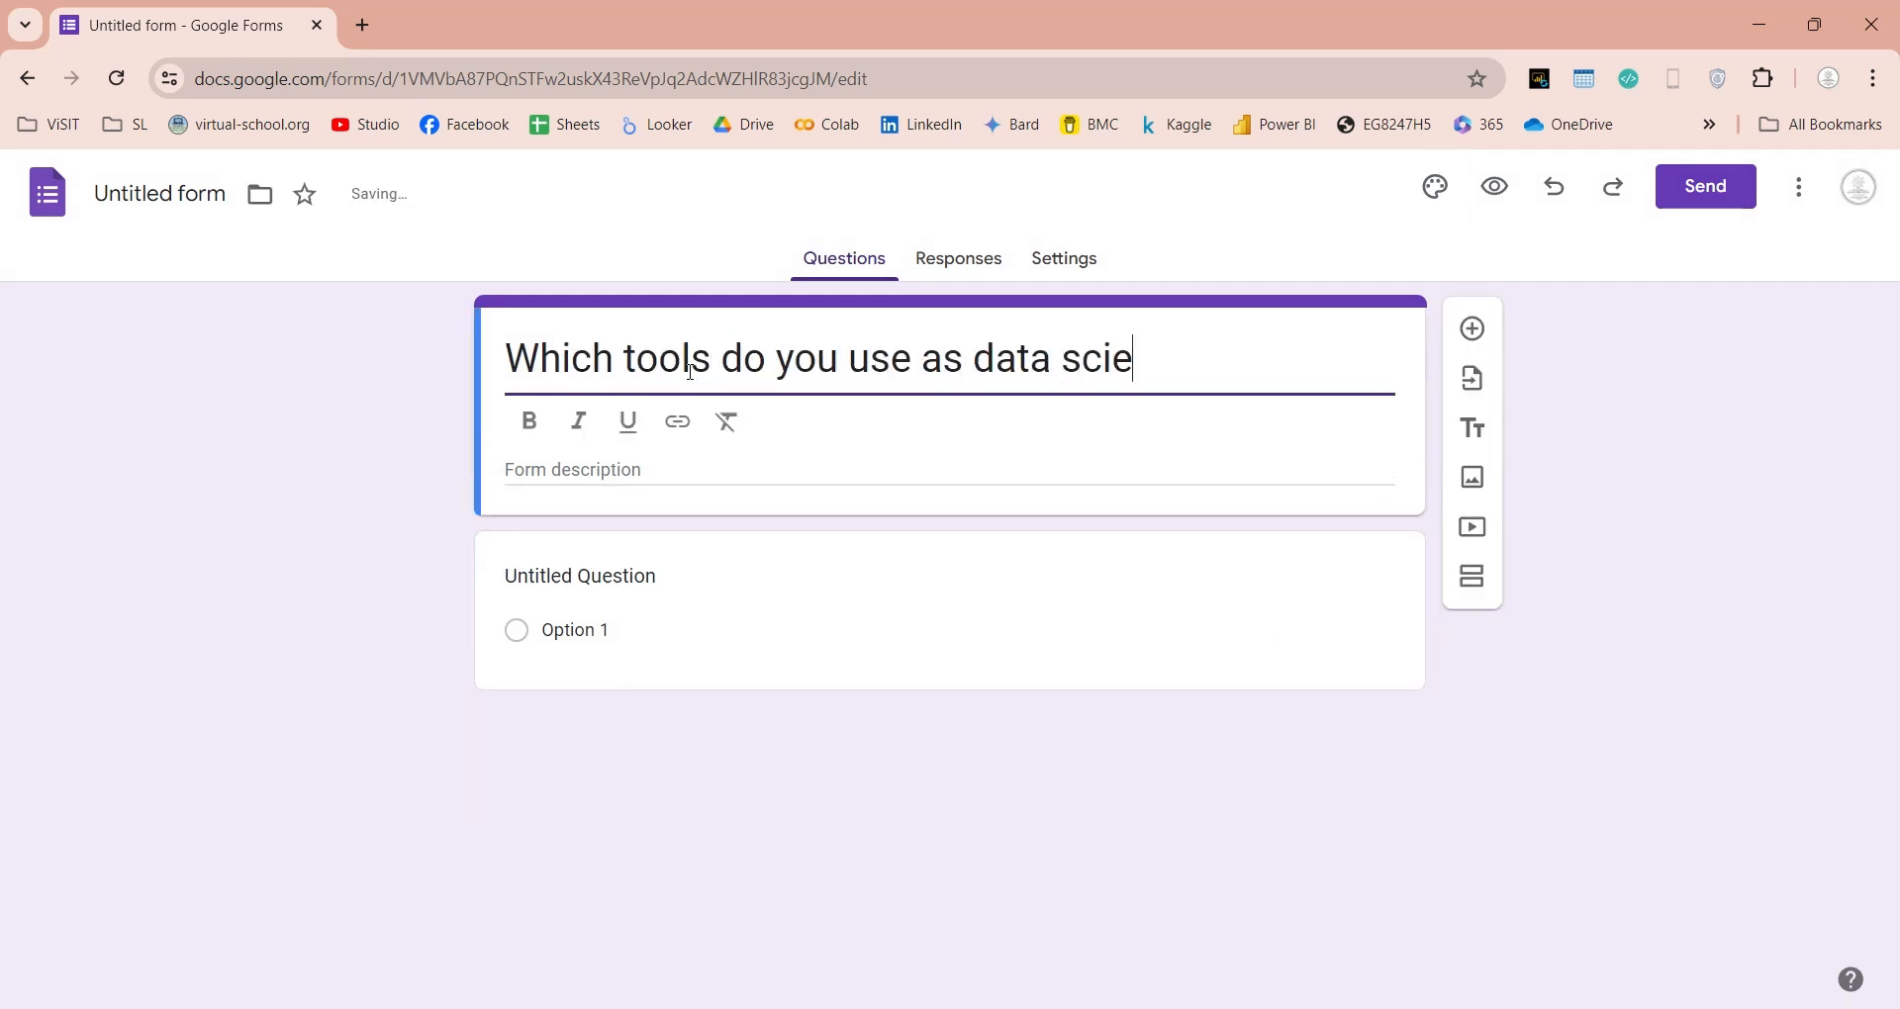
{"action": "type", "text": "ntist?"}
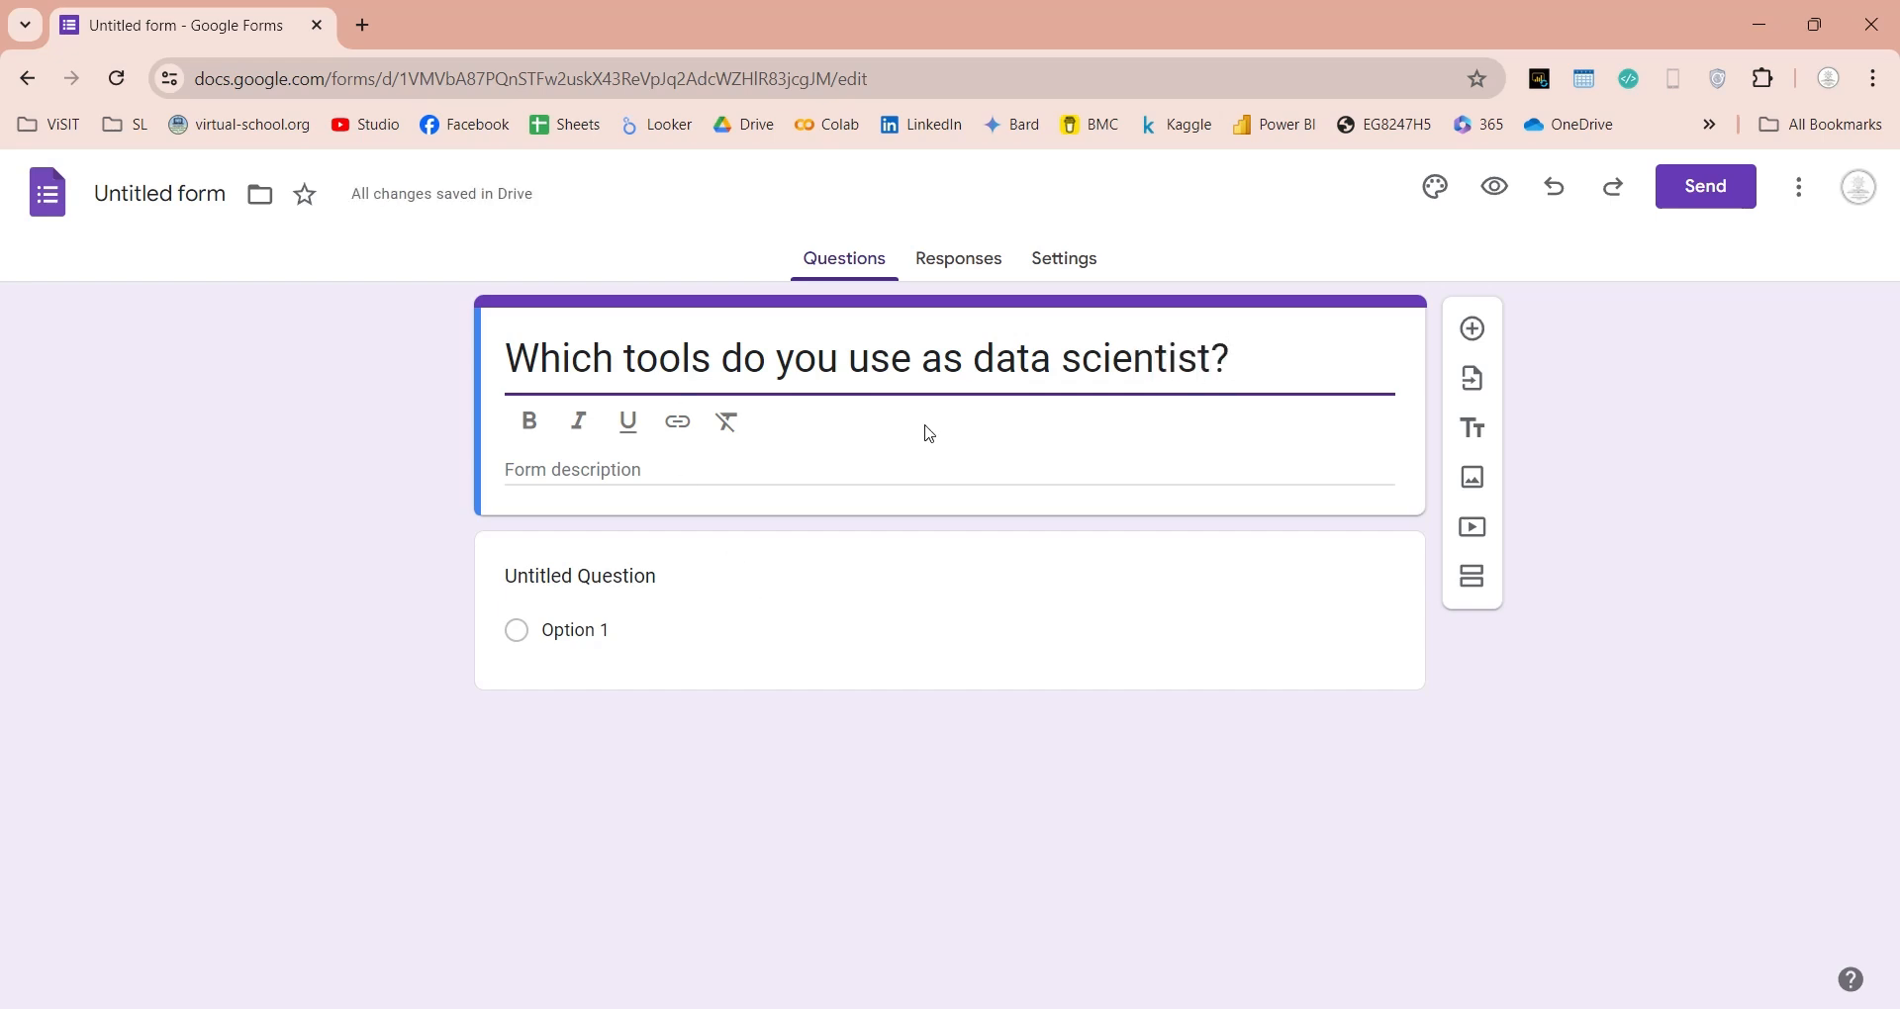
{"action": "left_click", "coordinate": [925, 466]}
{"action": "type", "text": "The purpose of this form is to create an understanding of which tools are being used by data science professional, students and hobbysts."}
{"action": "left_click", "coordinate": [831, 739]}
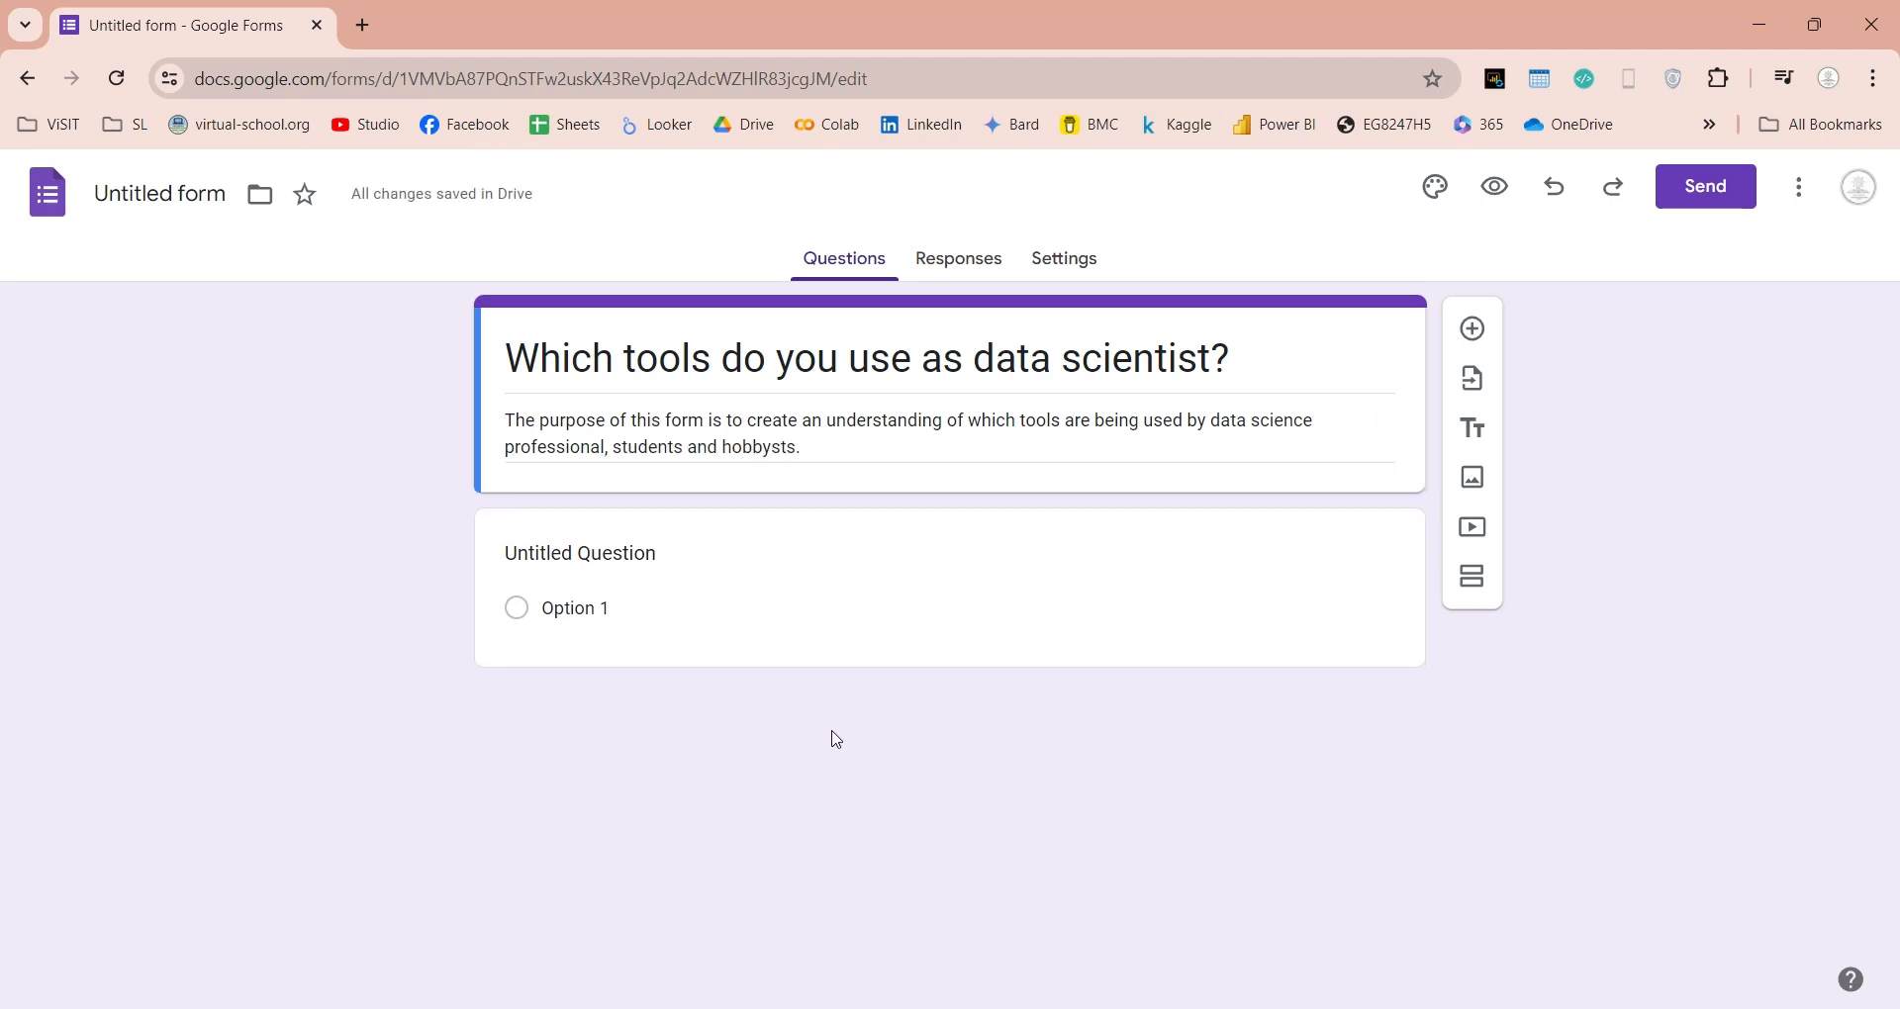
Step: Make the gender question a dropdown with options Male, Female and Other
{"action": "left_click", "coordinate": [595, 556]}
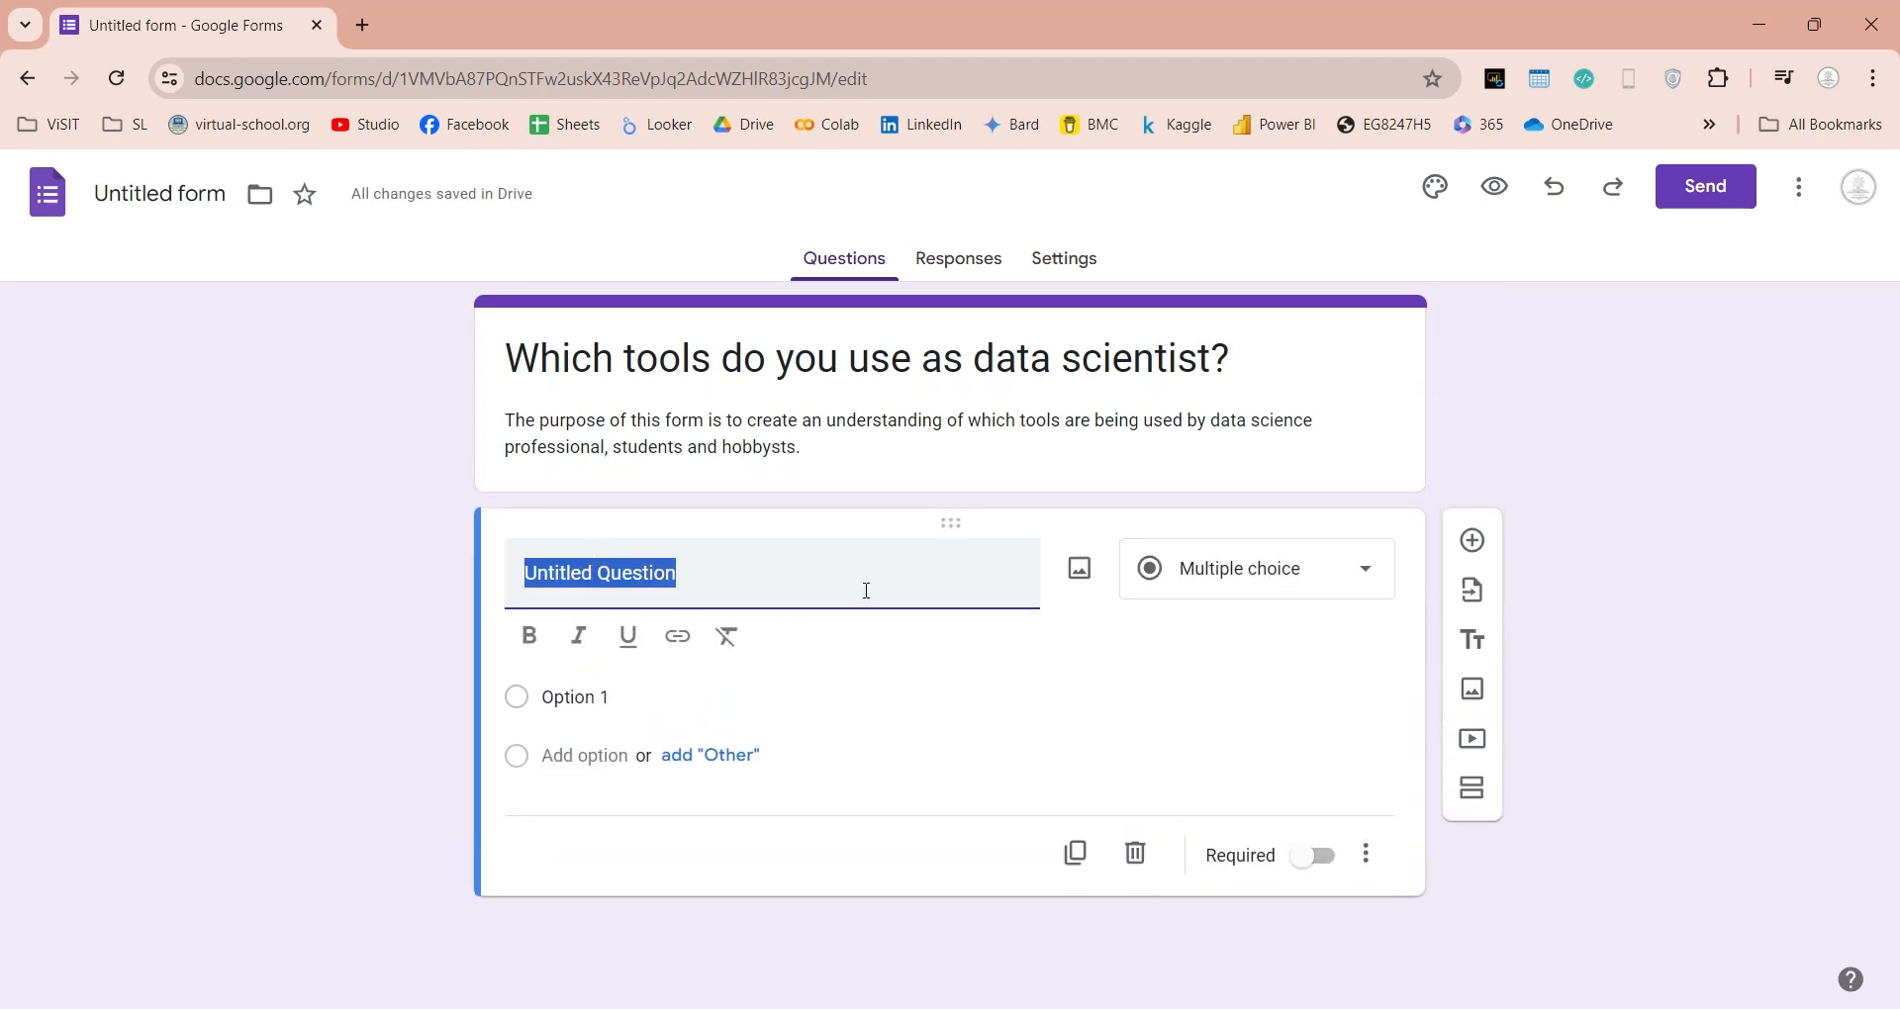
{"action": "type", "text": "Select your"}
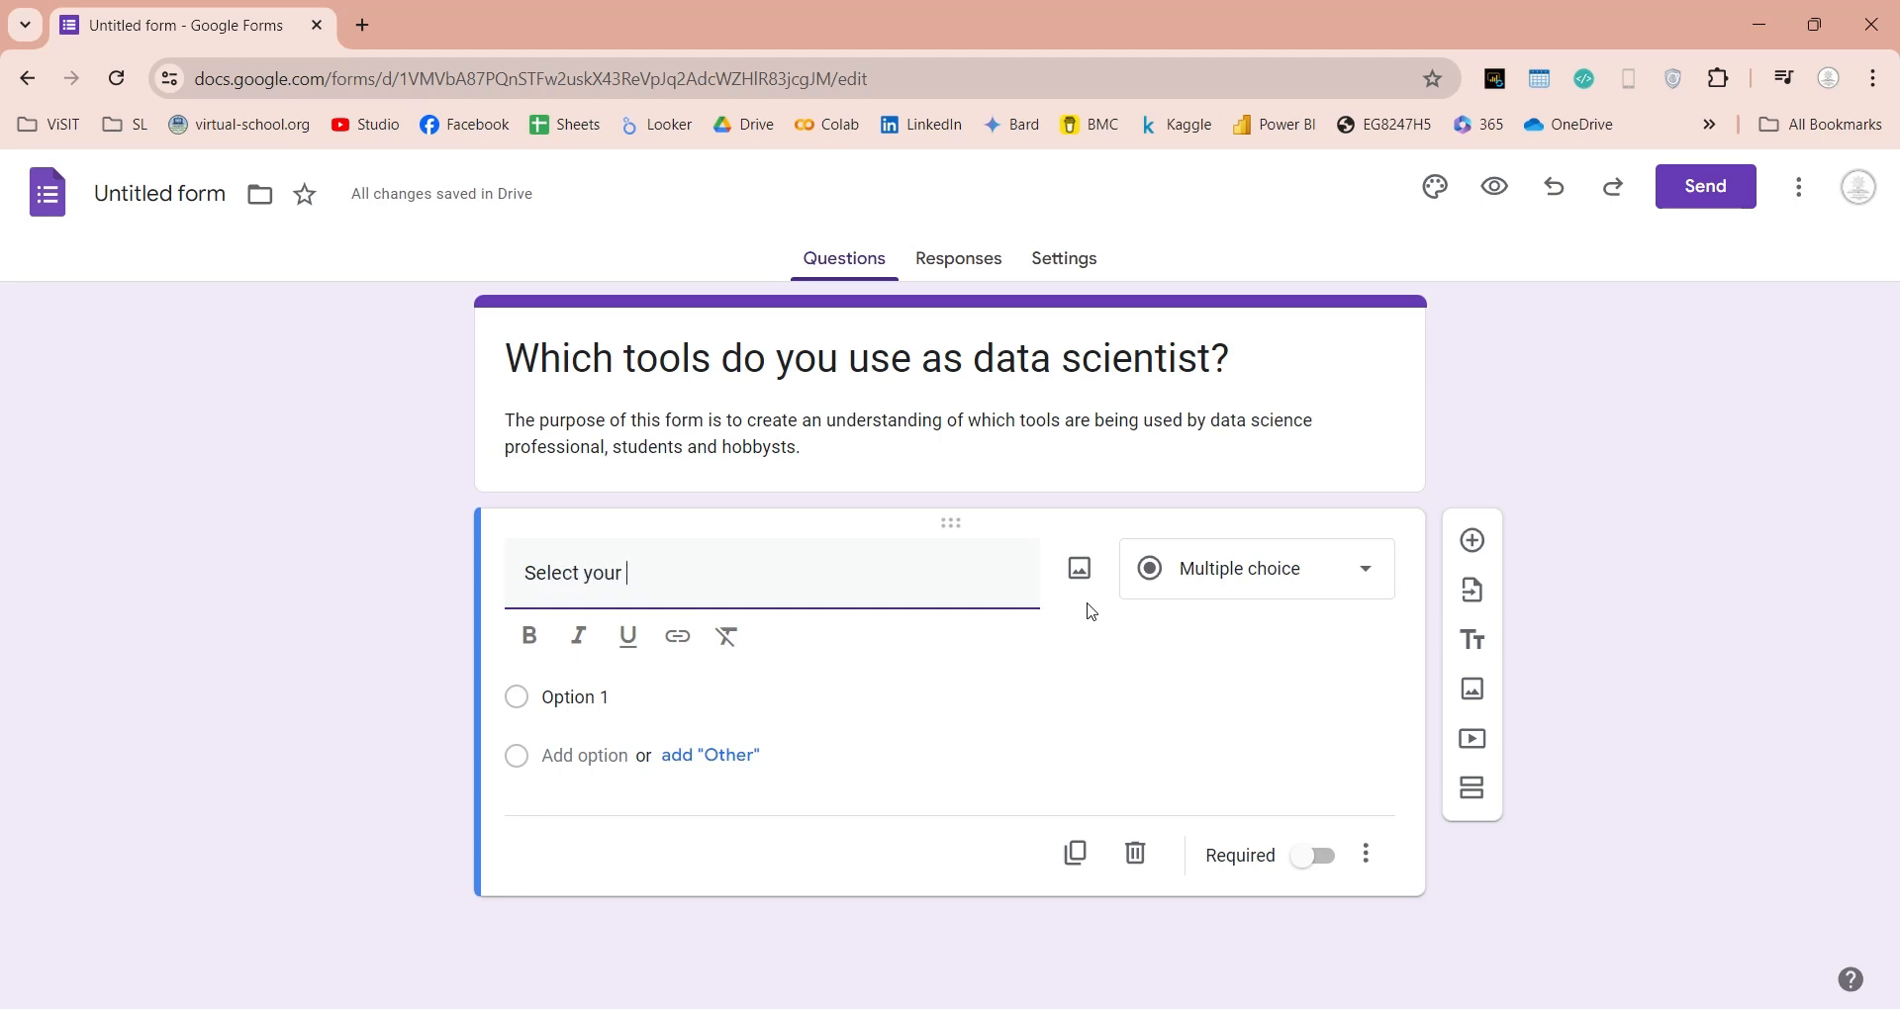
{"action": "type", "text": "gender ple"}
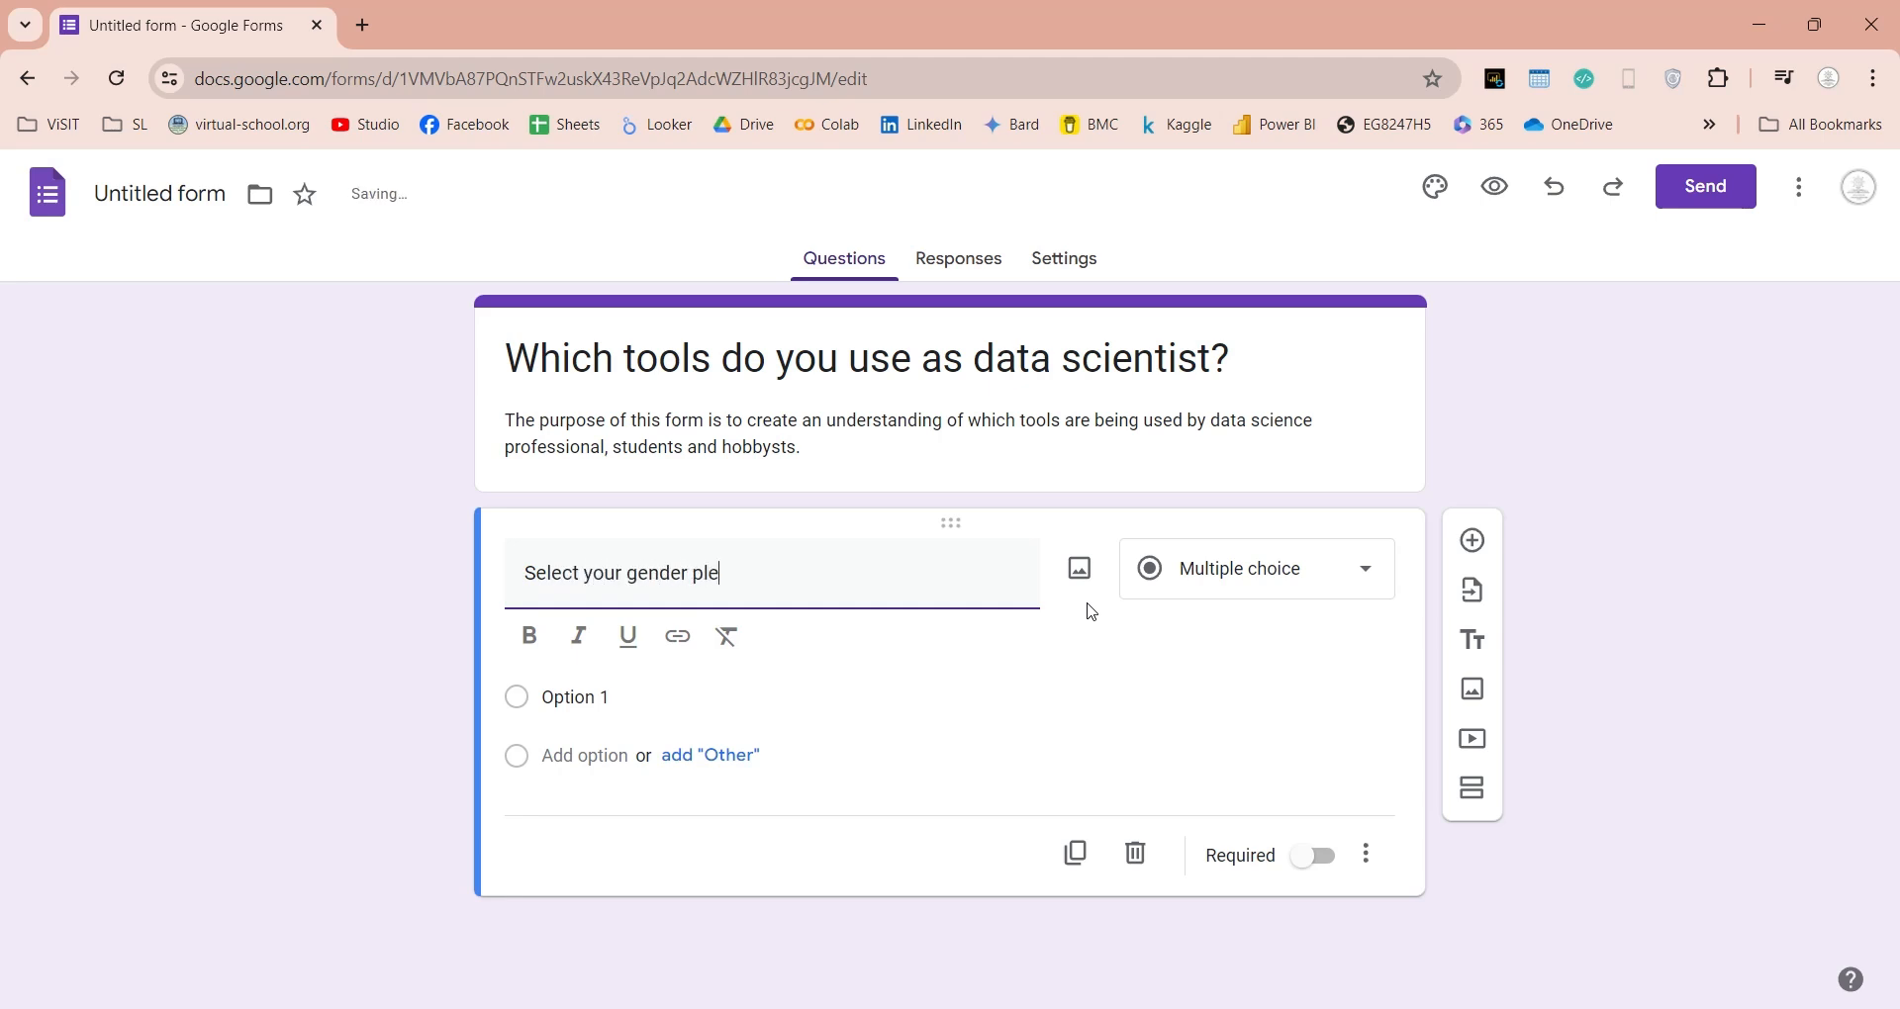
{"action": "type", "text": "ase."}
{"action": "left_click", "coordinate": [1240, 569]}
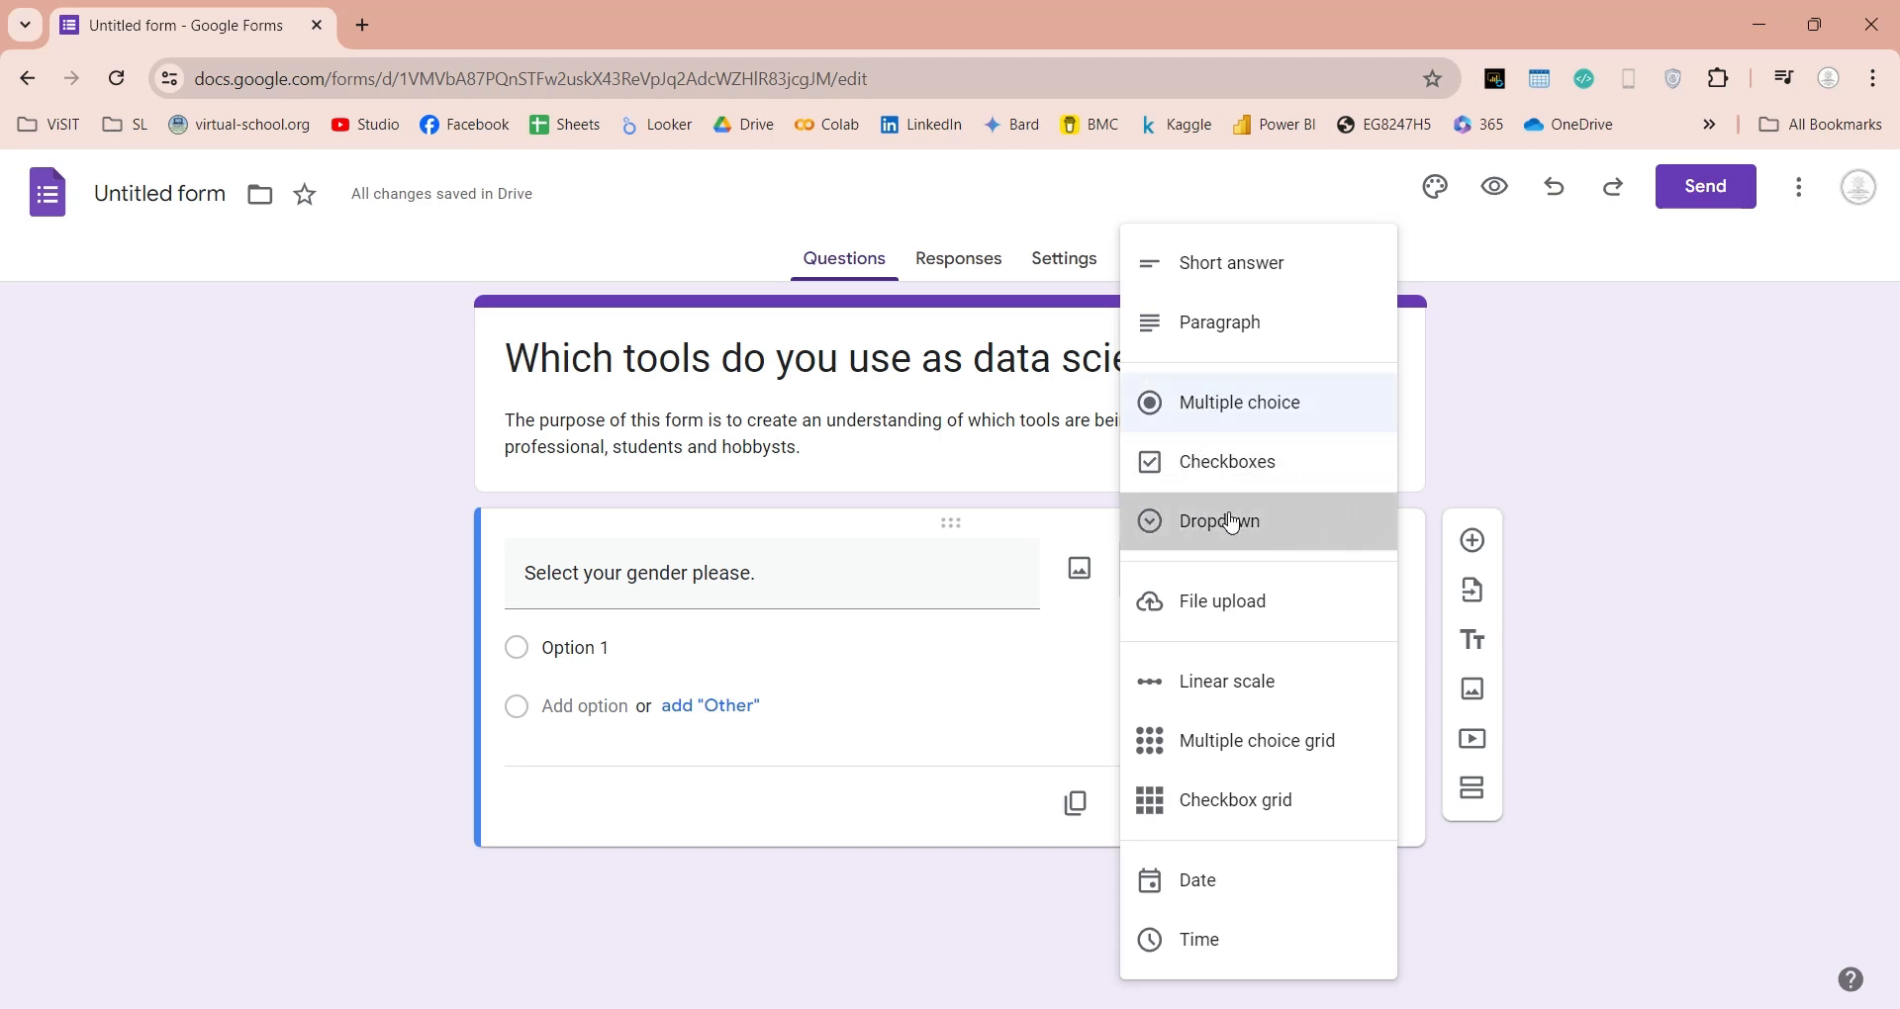
{"action": "left_click", "coordinate": [1231, 521]}
{"action": "left_click", "coordinate": [564, 647]}
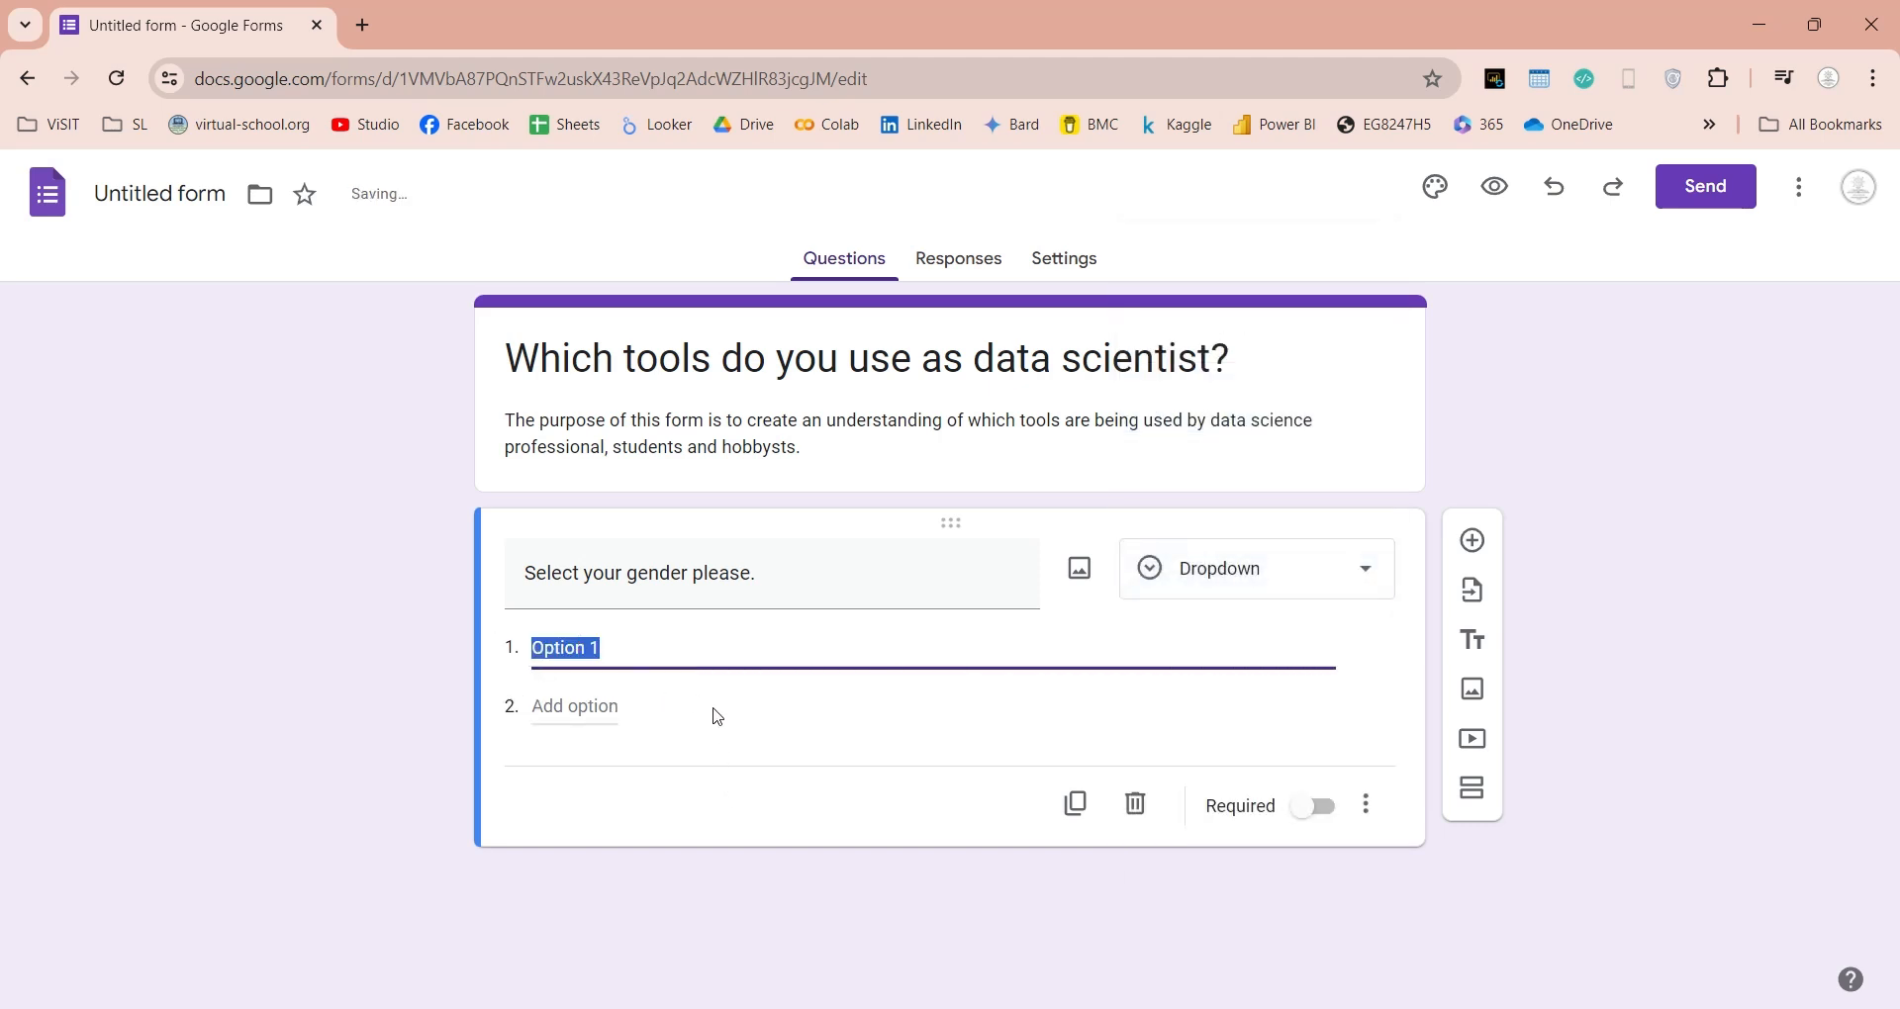
{"action": "type", "text": "Male"}
{"action": "key", "text": "Return"}
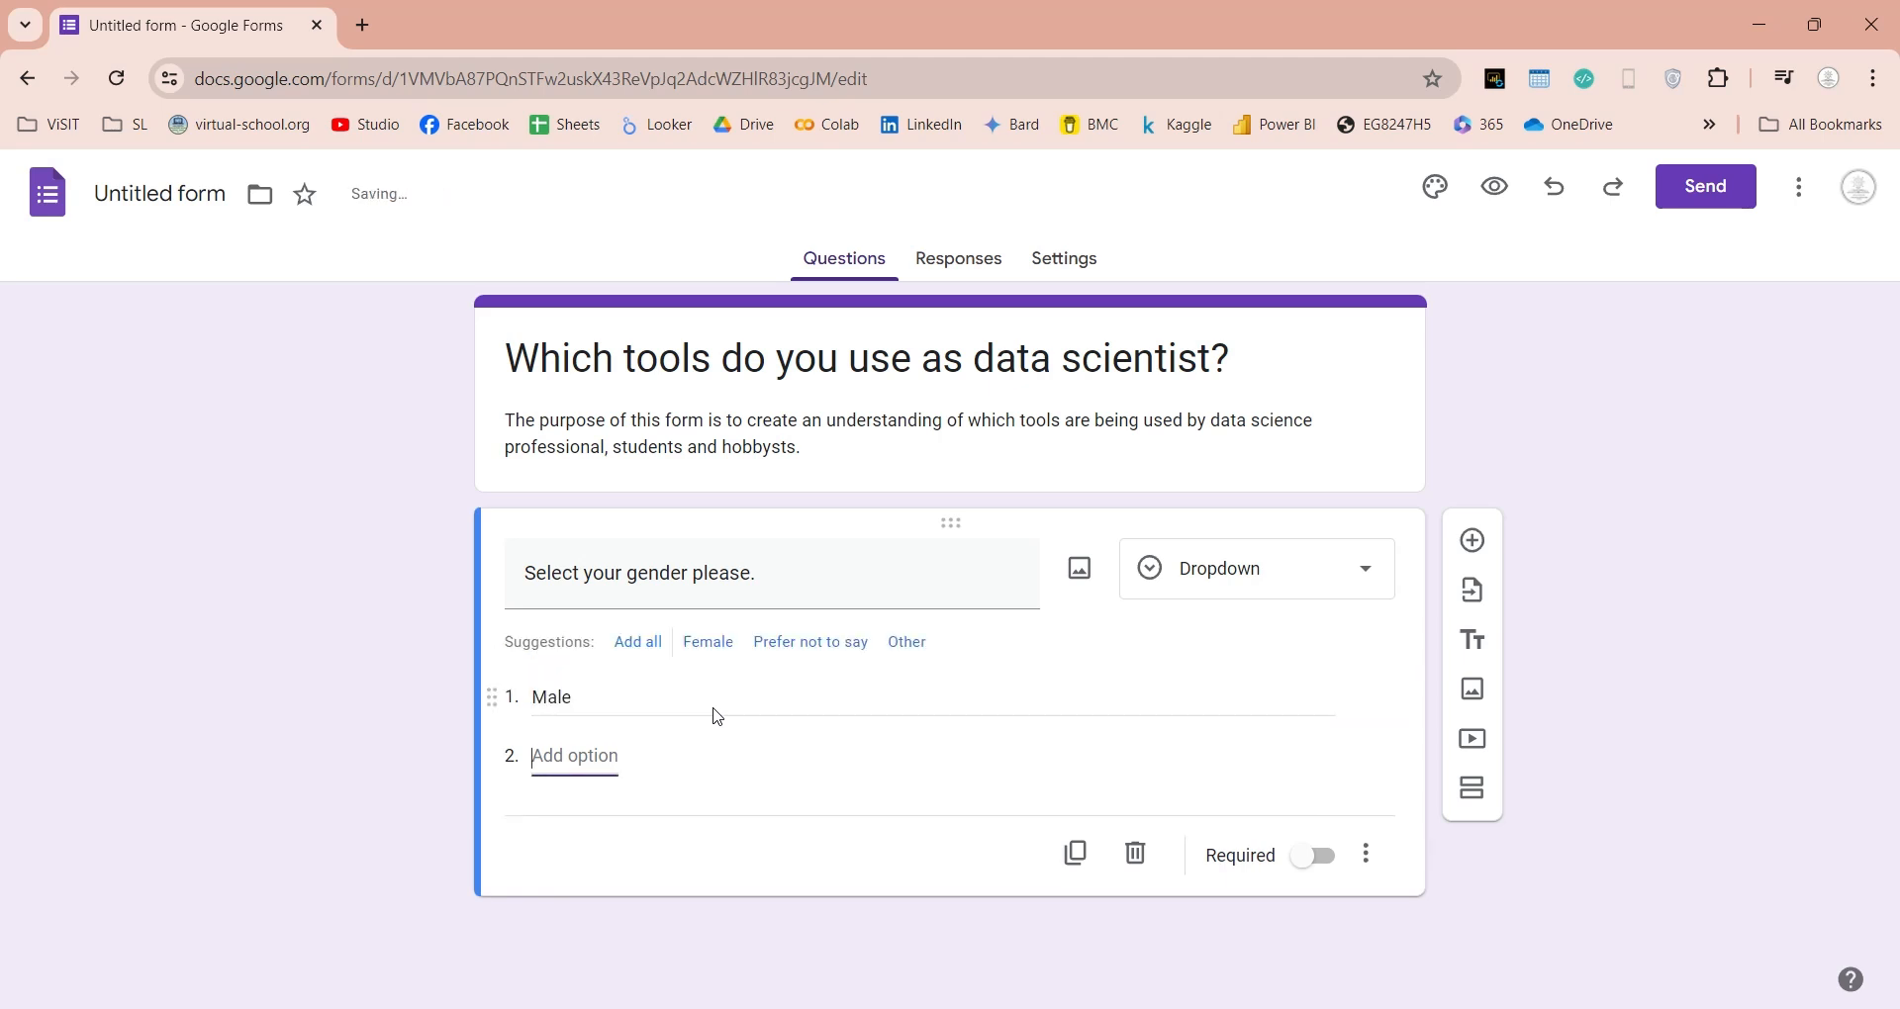
{"action": "type", "text": "Female"}
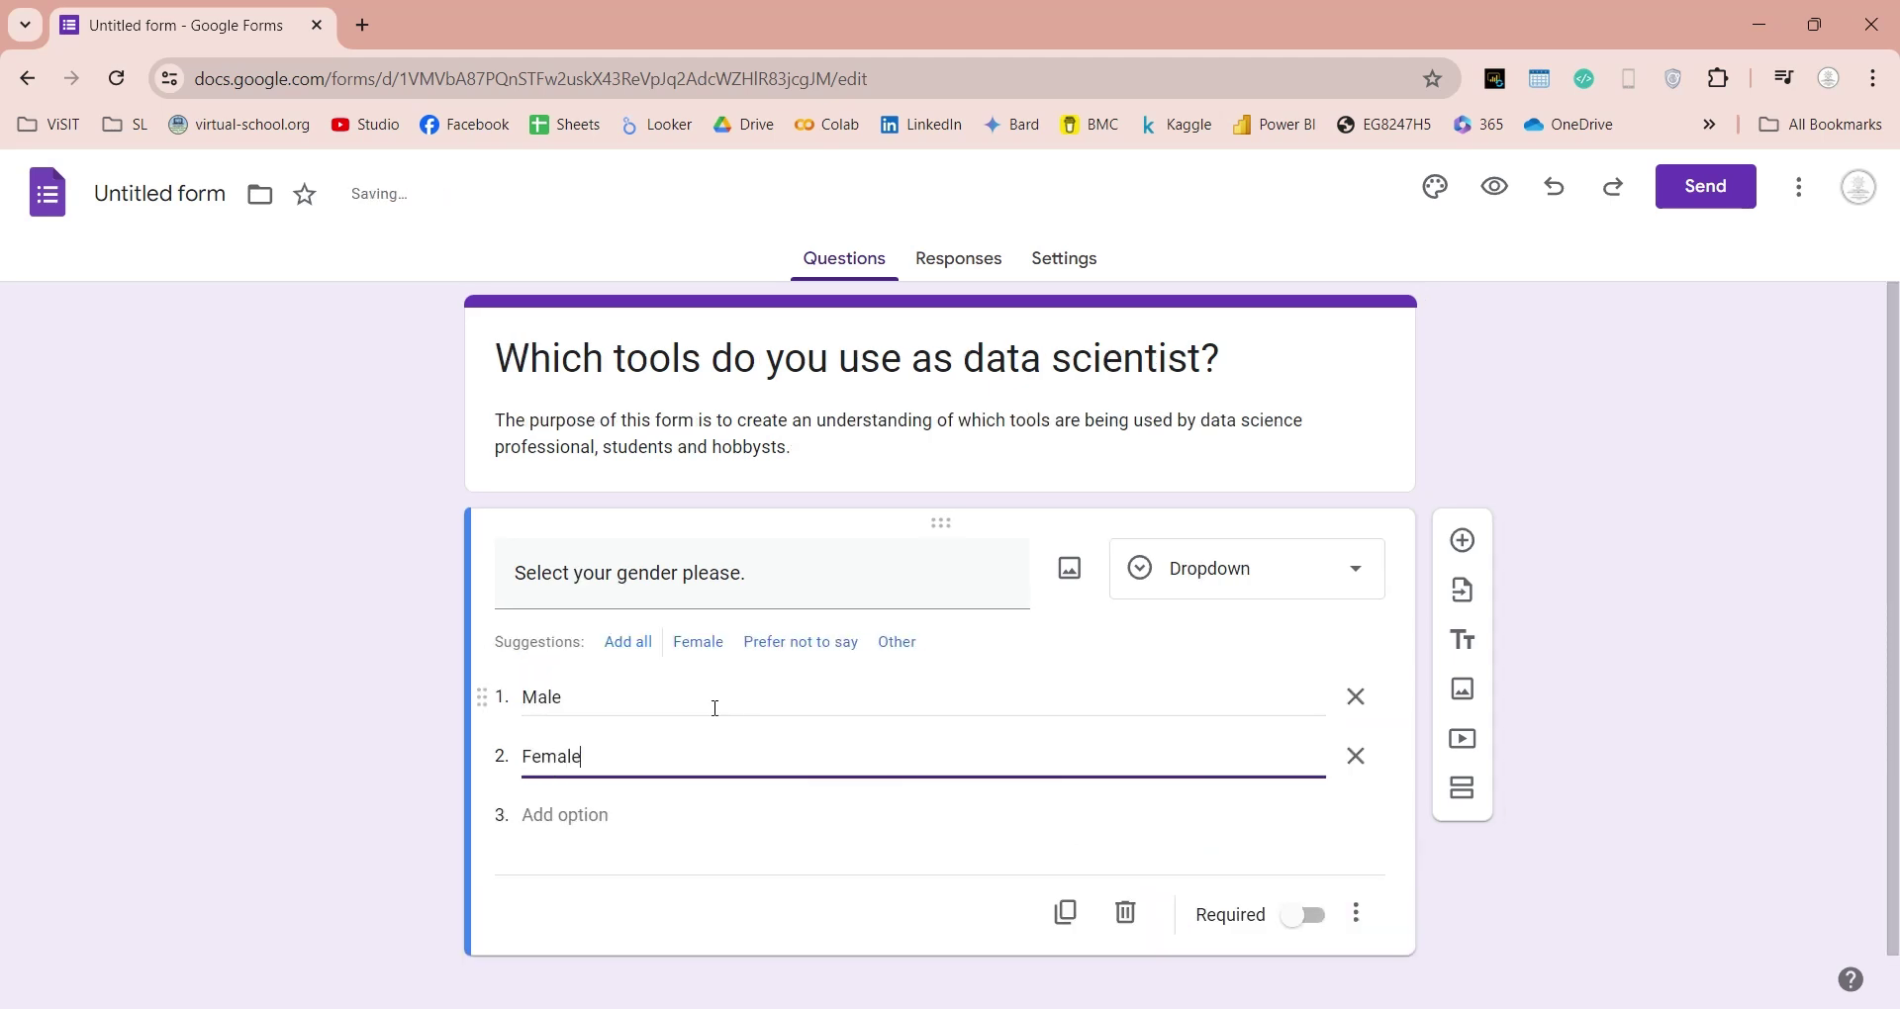
{"action": "key", "text": "Return"}
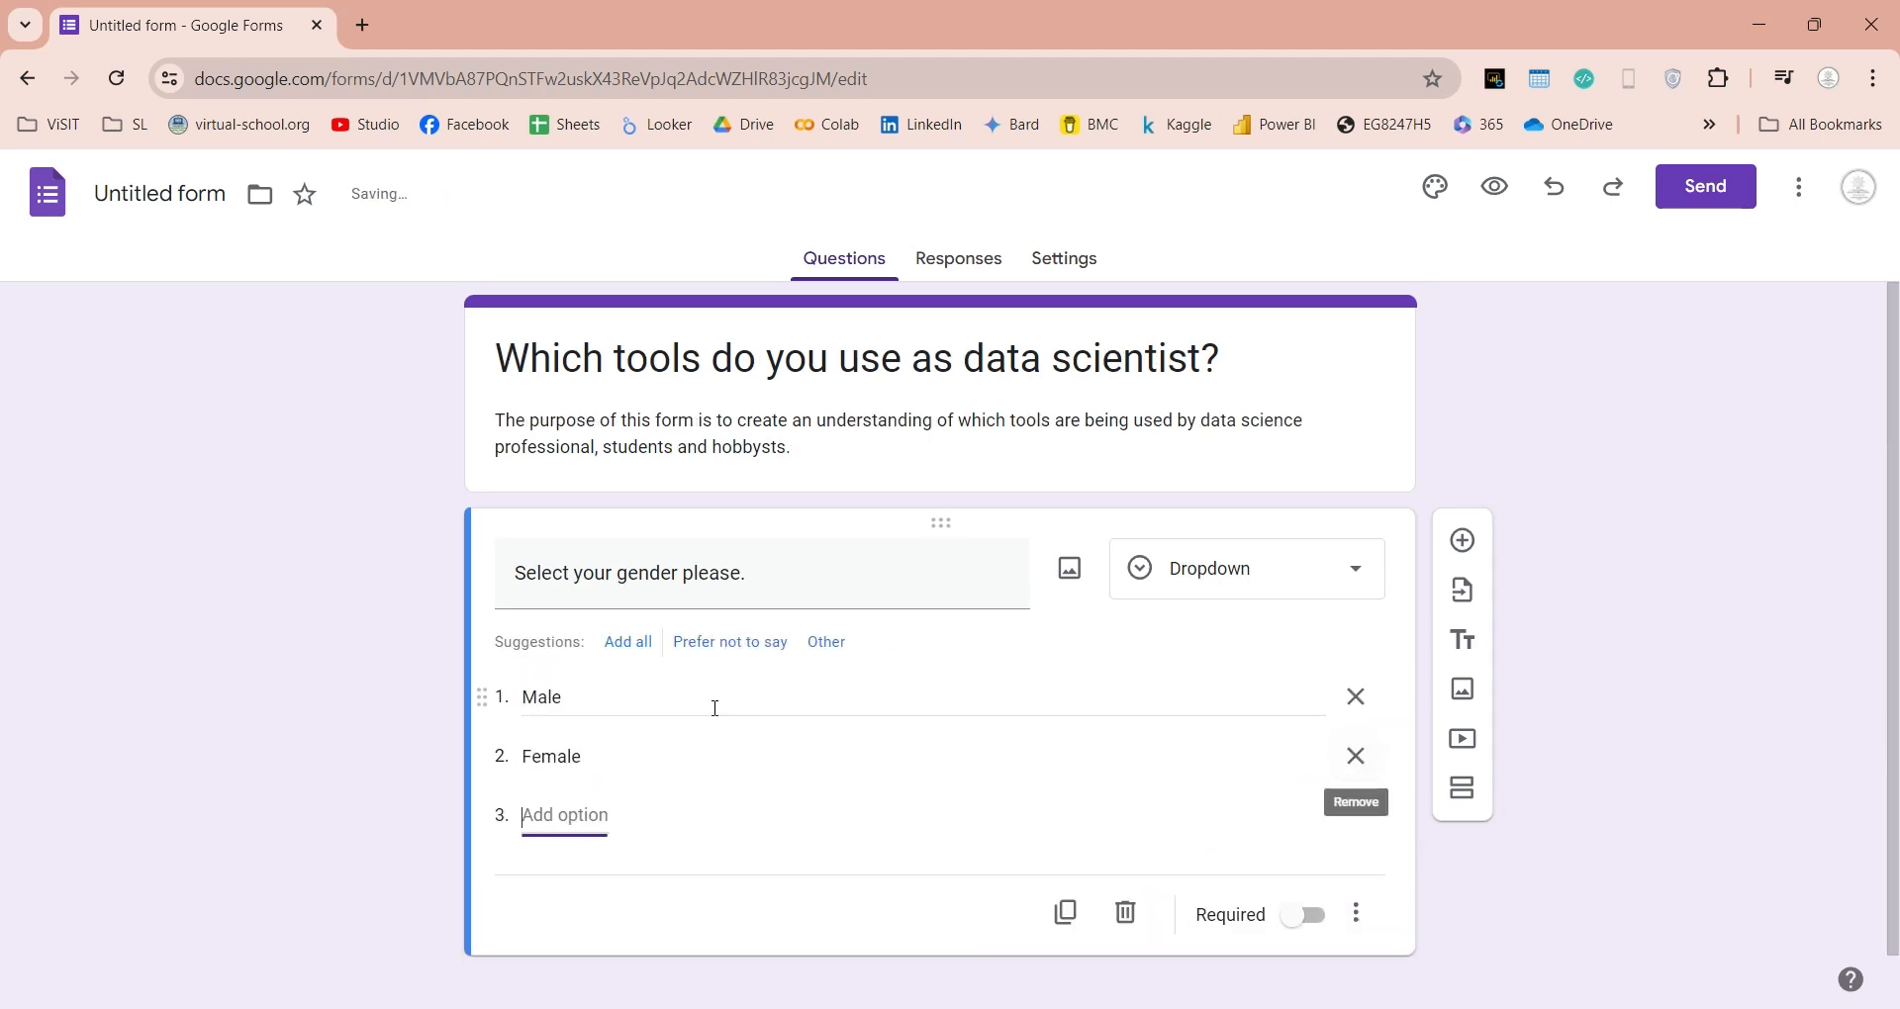
{"action": "type", "text": "Other"}
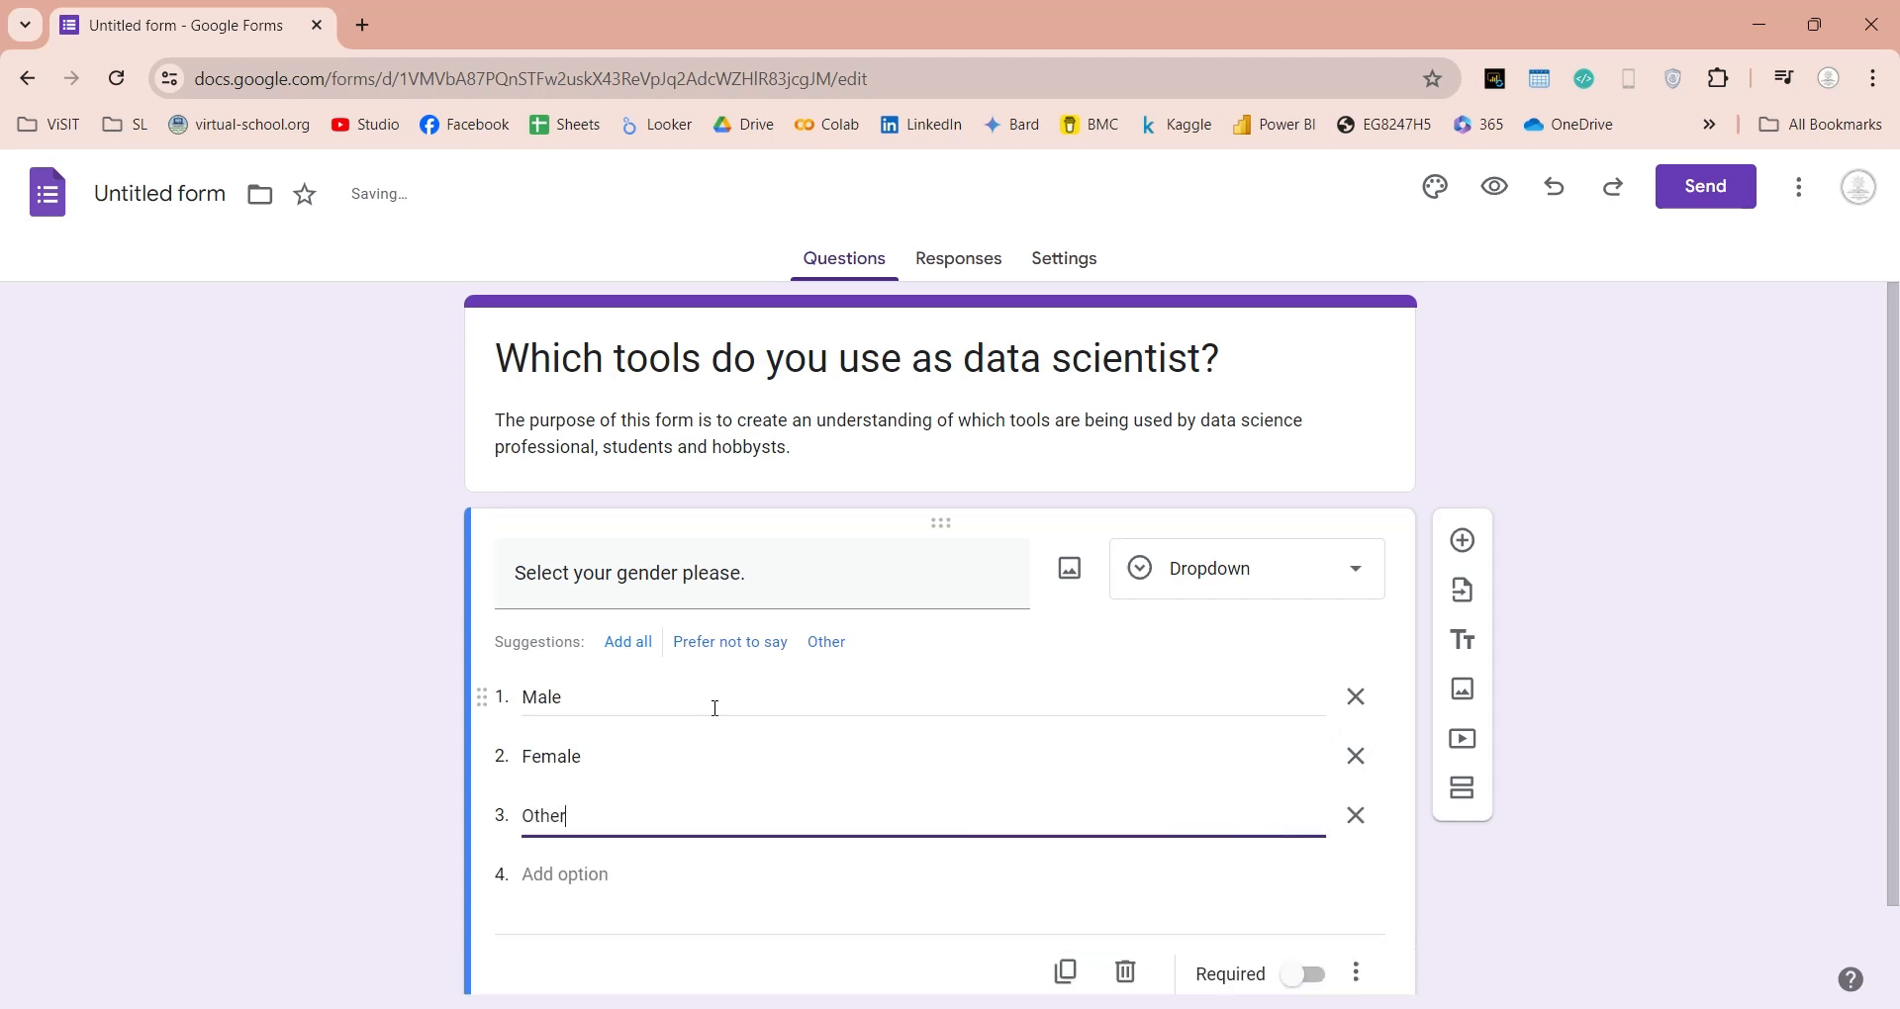
{"action": "left_click", "coordinate": [1084, 653]}
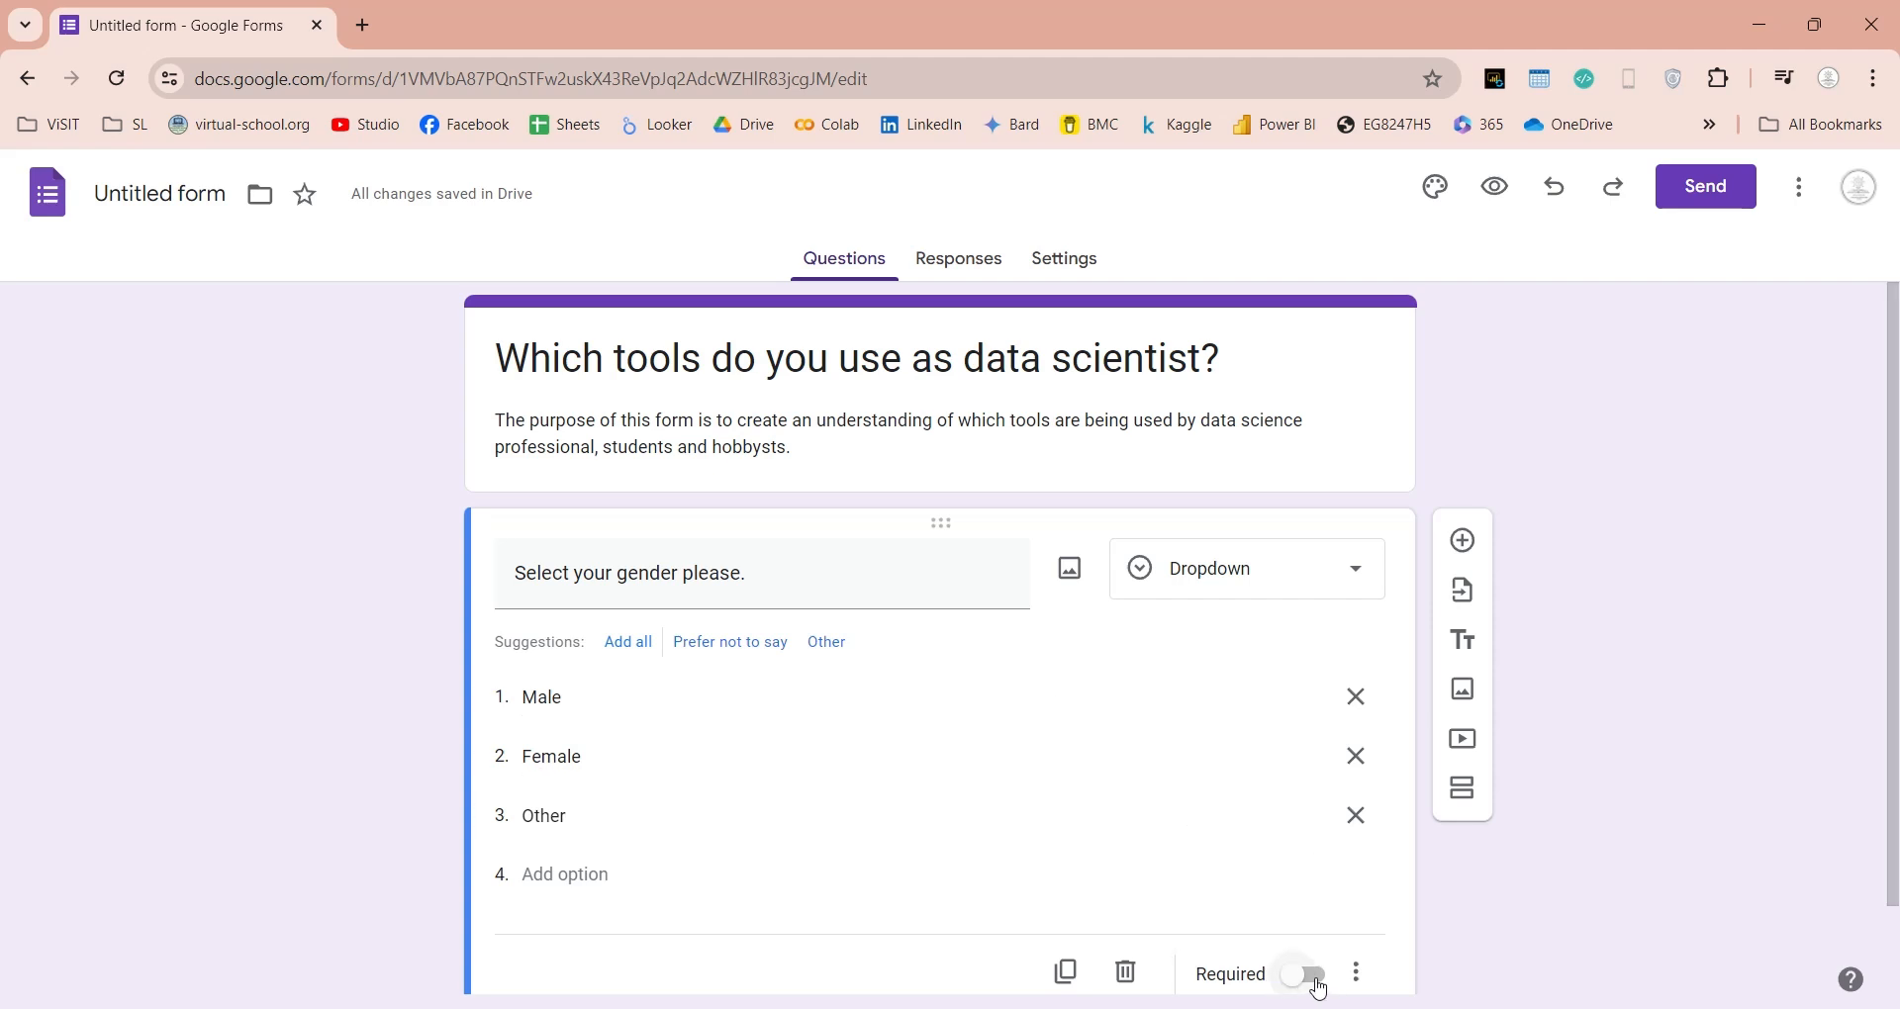
Step: Mark the gender question as required and review its extra settings without changes
{"action": "left_click", "coordinate": [1312, 975]}
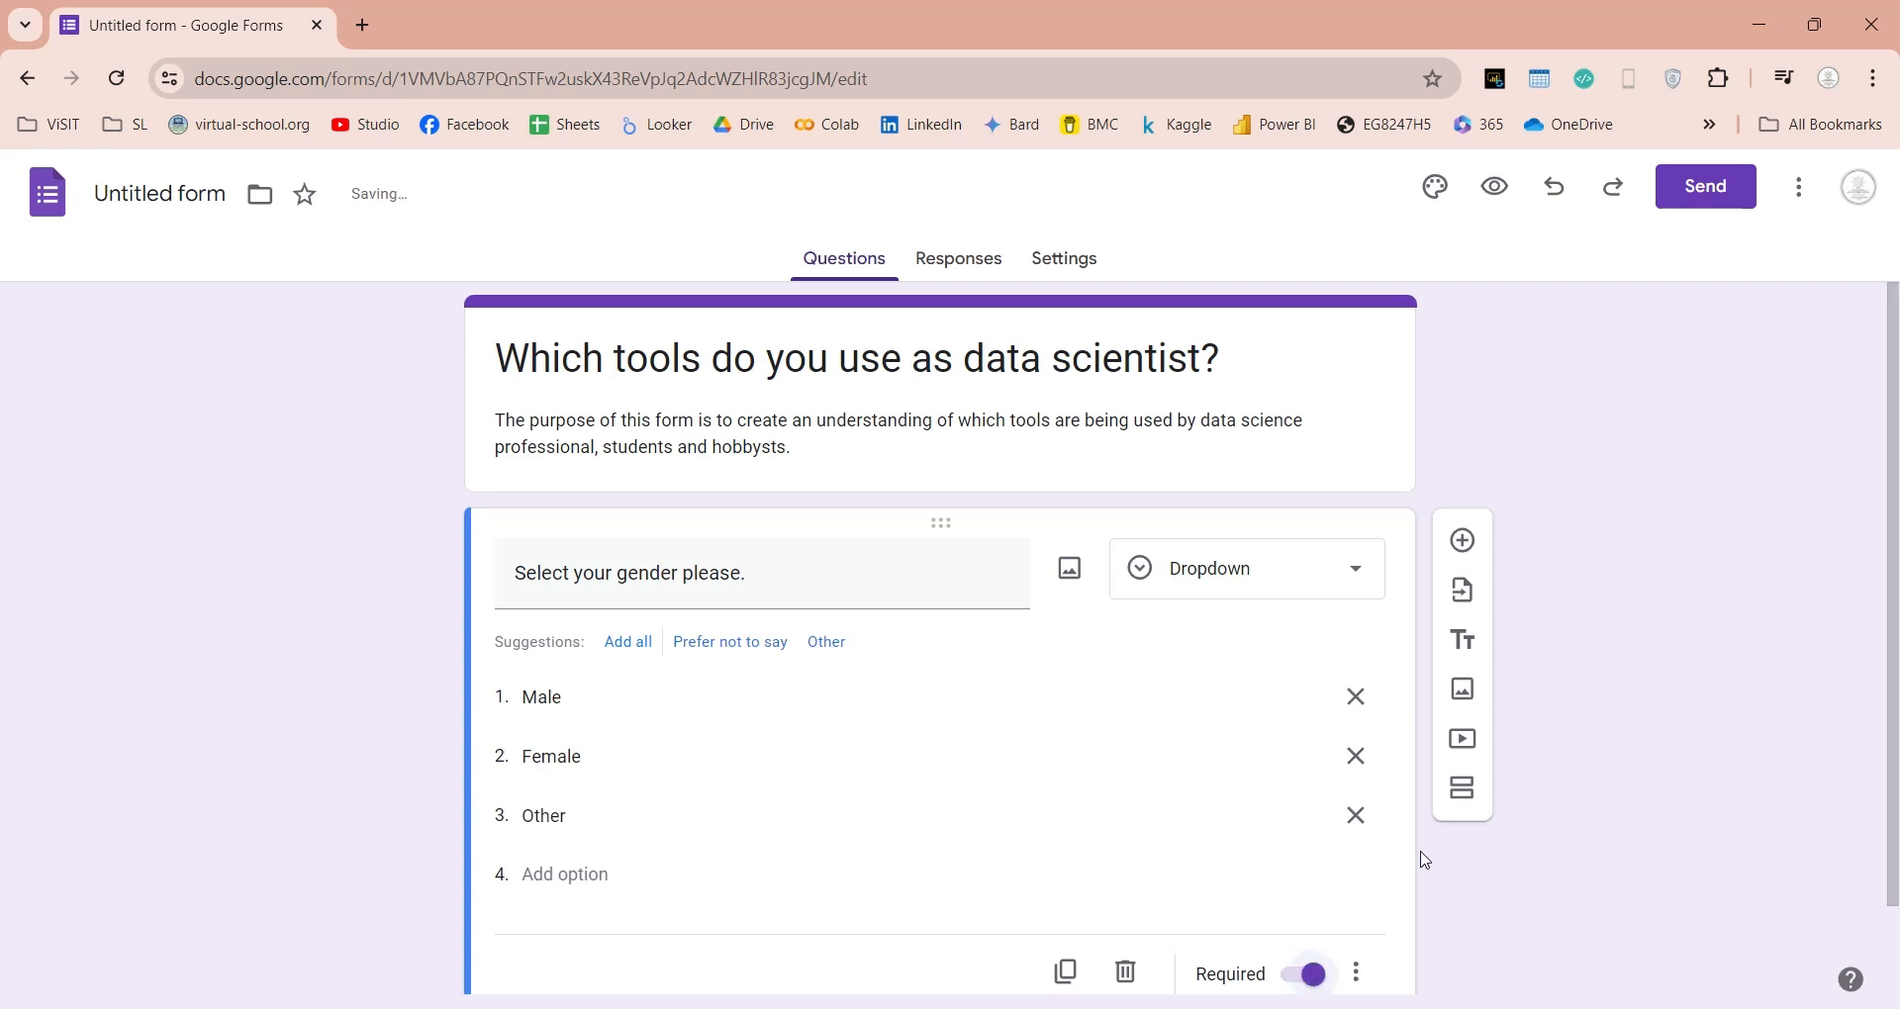
{"action": "scroll", "coordinate": [1417, 860], "scroll_direction": "down", "scroll_amount": 1}
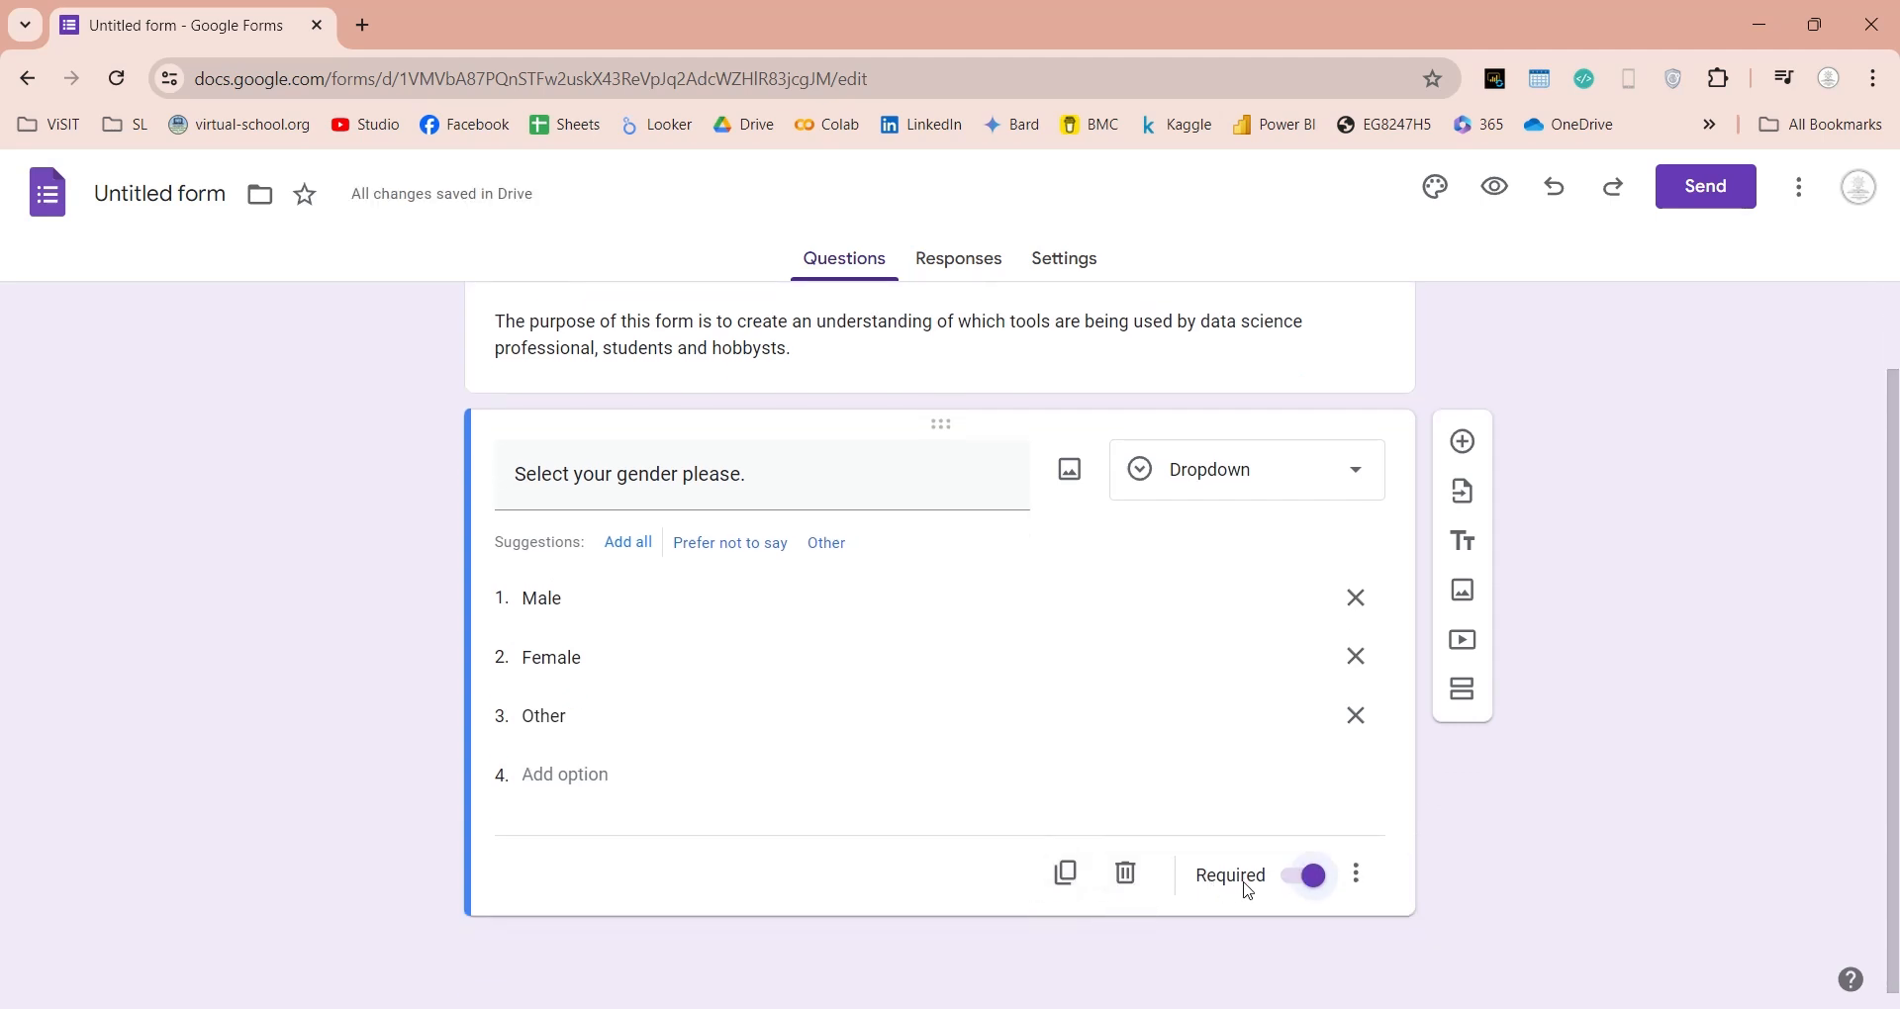
{"action": "left_click", "coordinate": [1355, 879]}
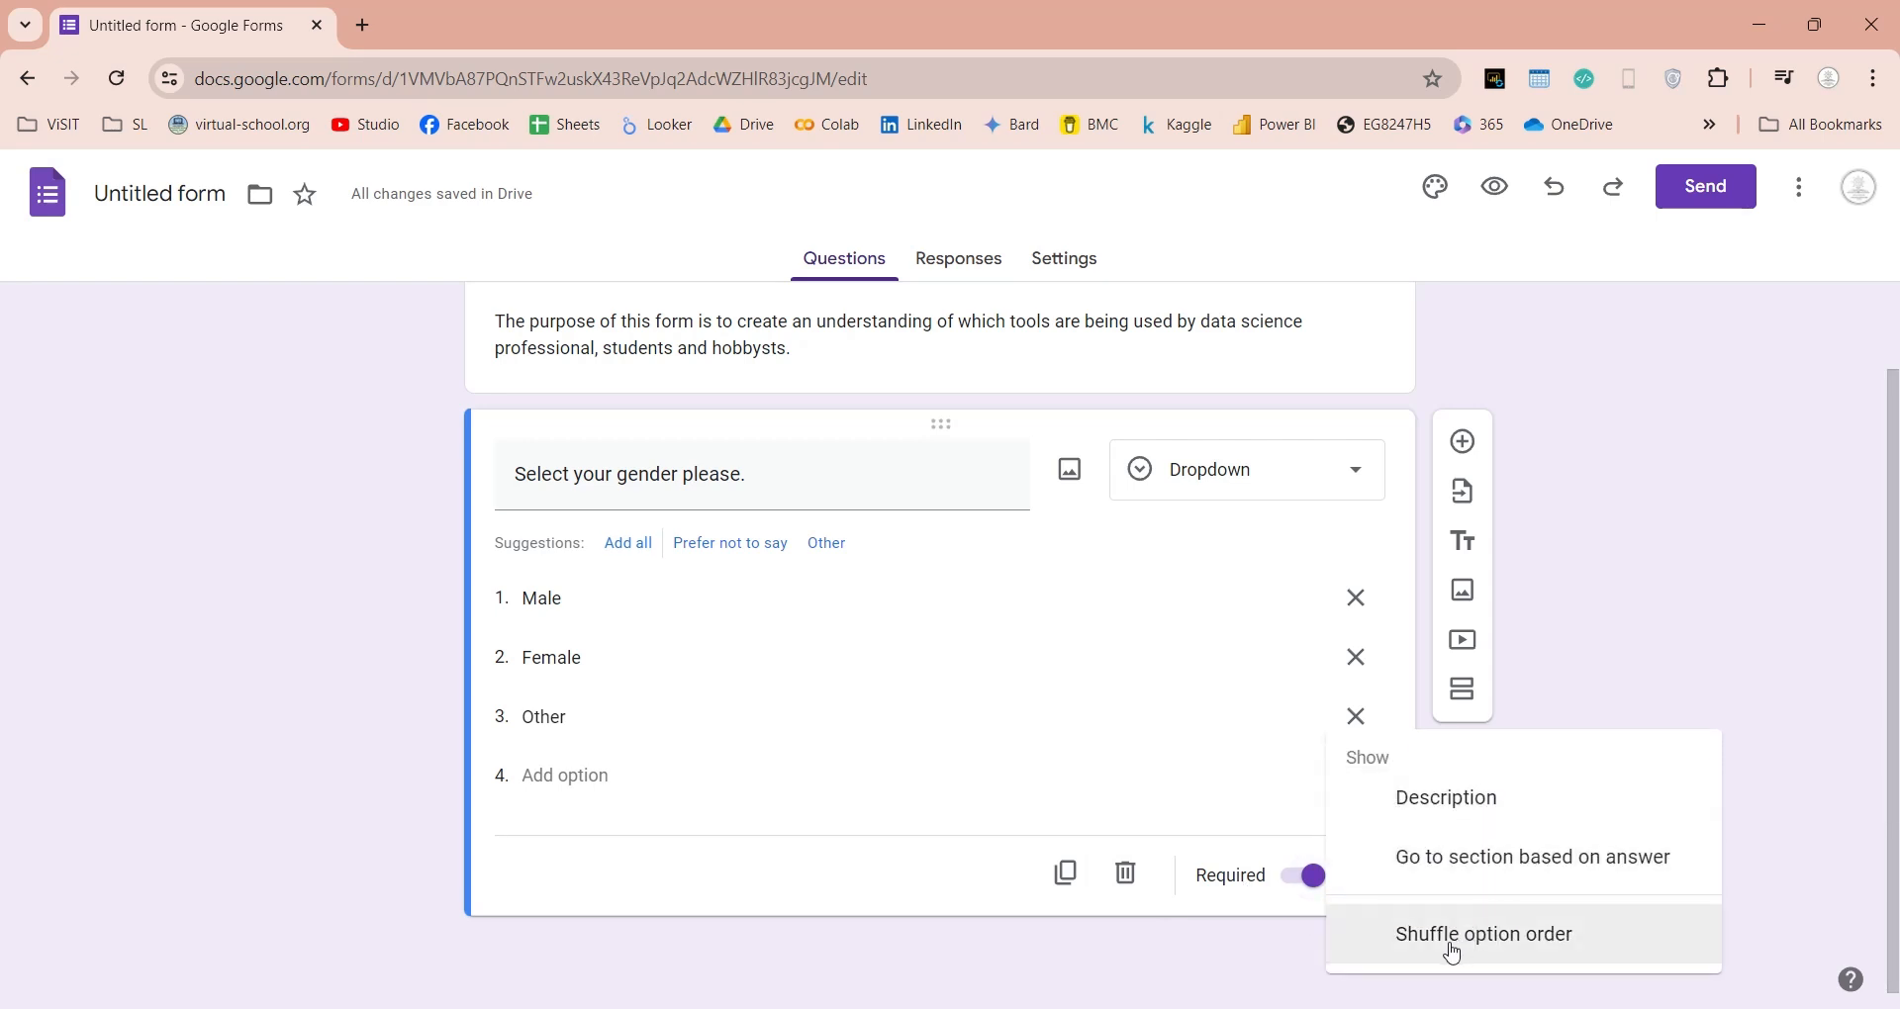
{"action": "left_click", "coordinate": [1582, 694]}
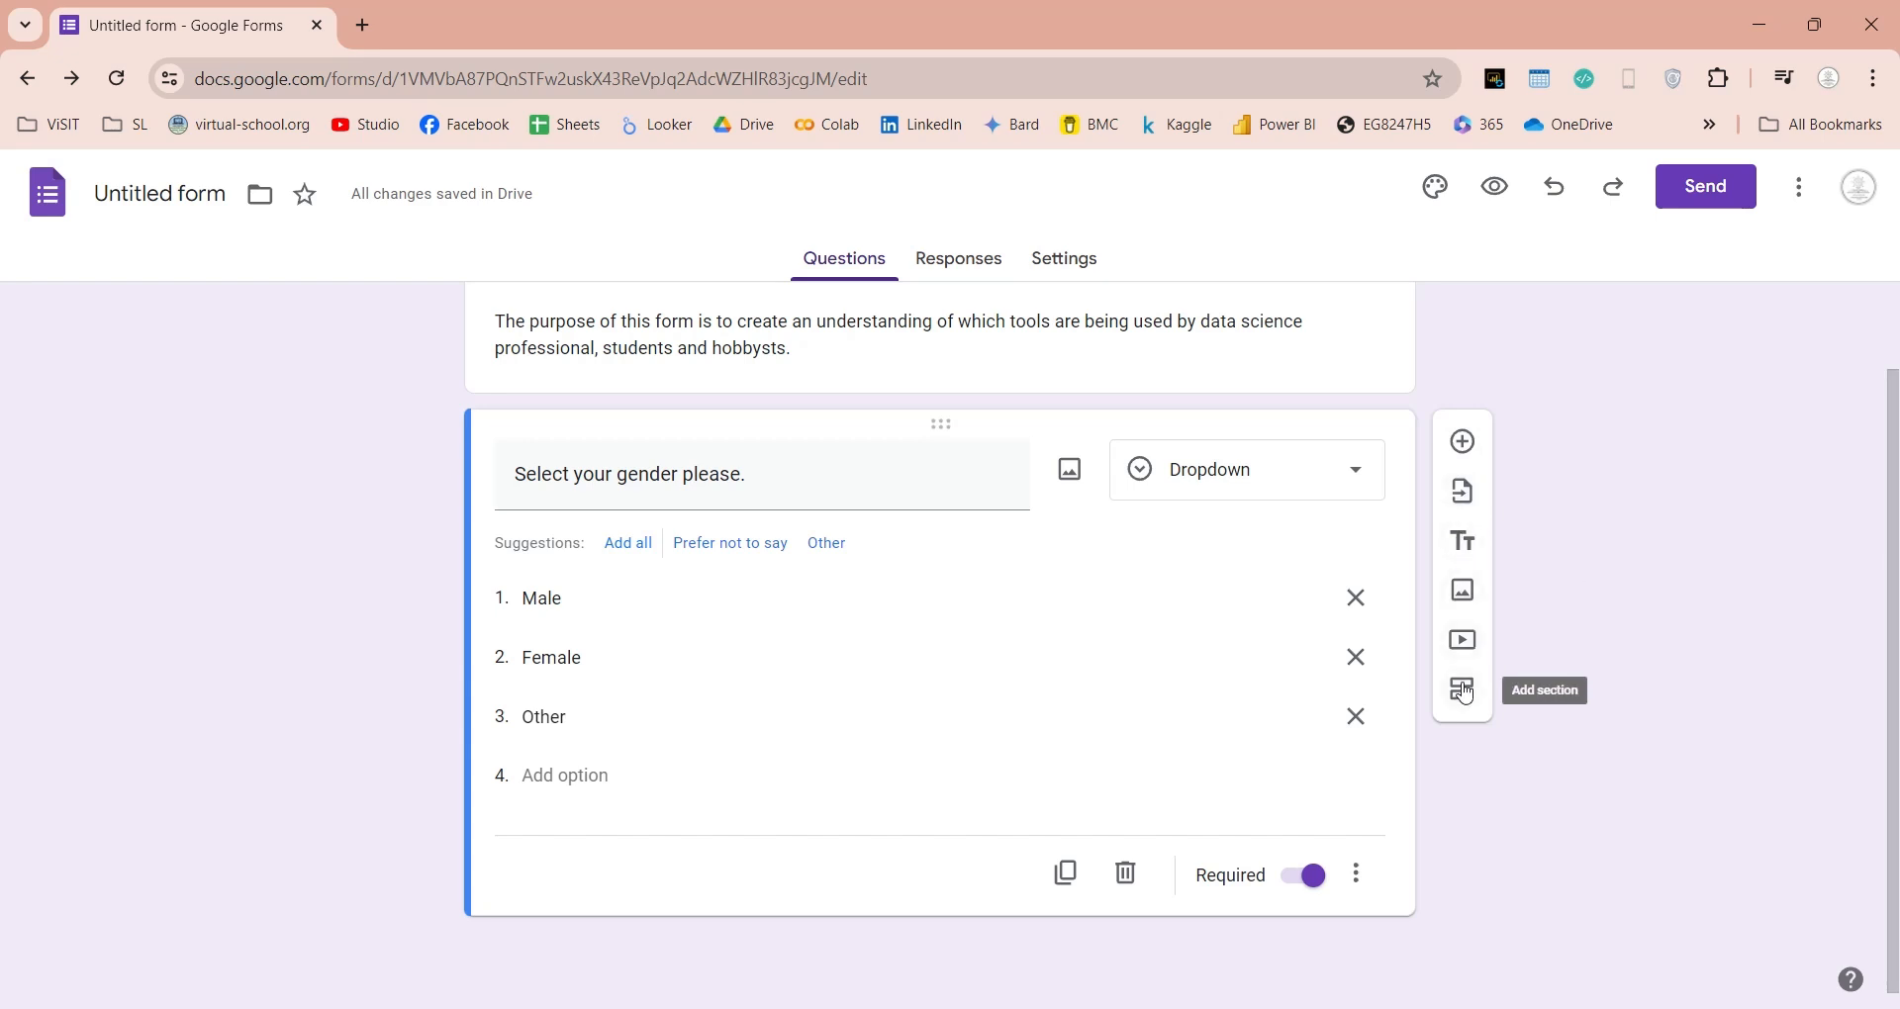
Step: Add a new age question and make it a dropdown
{"action": "left_click", "coordinate": [1463, 441]}
{"action": "type", "text": "Select your age please."}
{"action": "left_click", "coordinate": [1244, 740]}
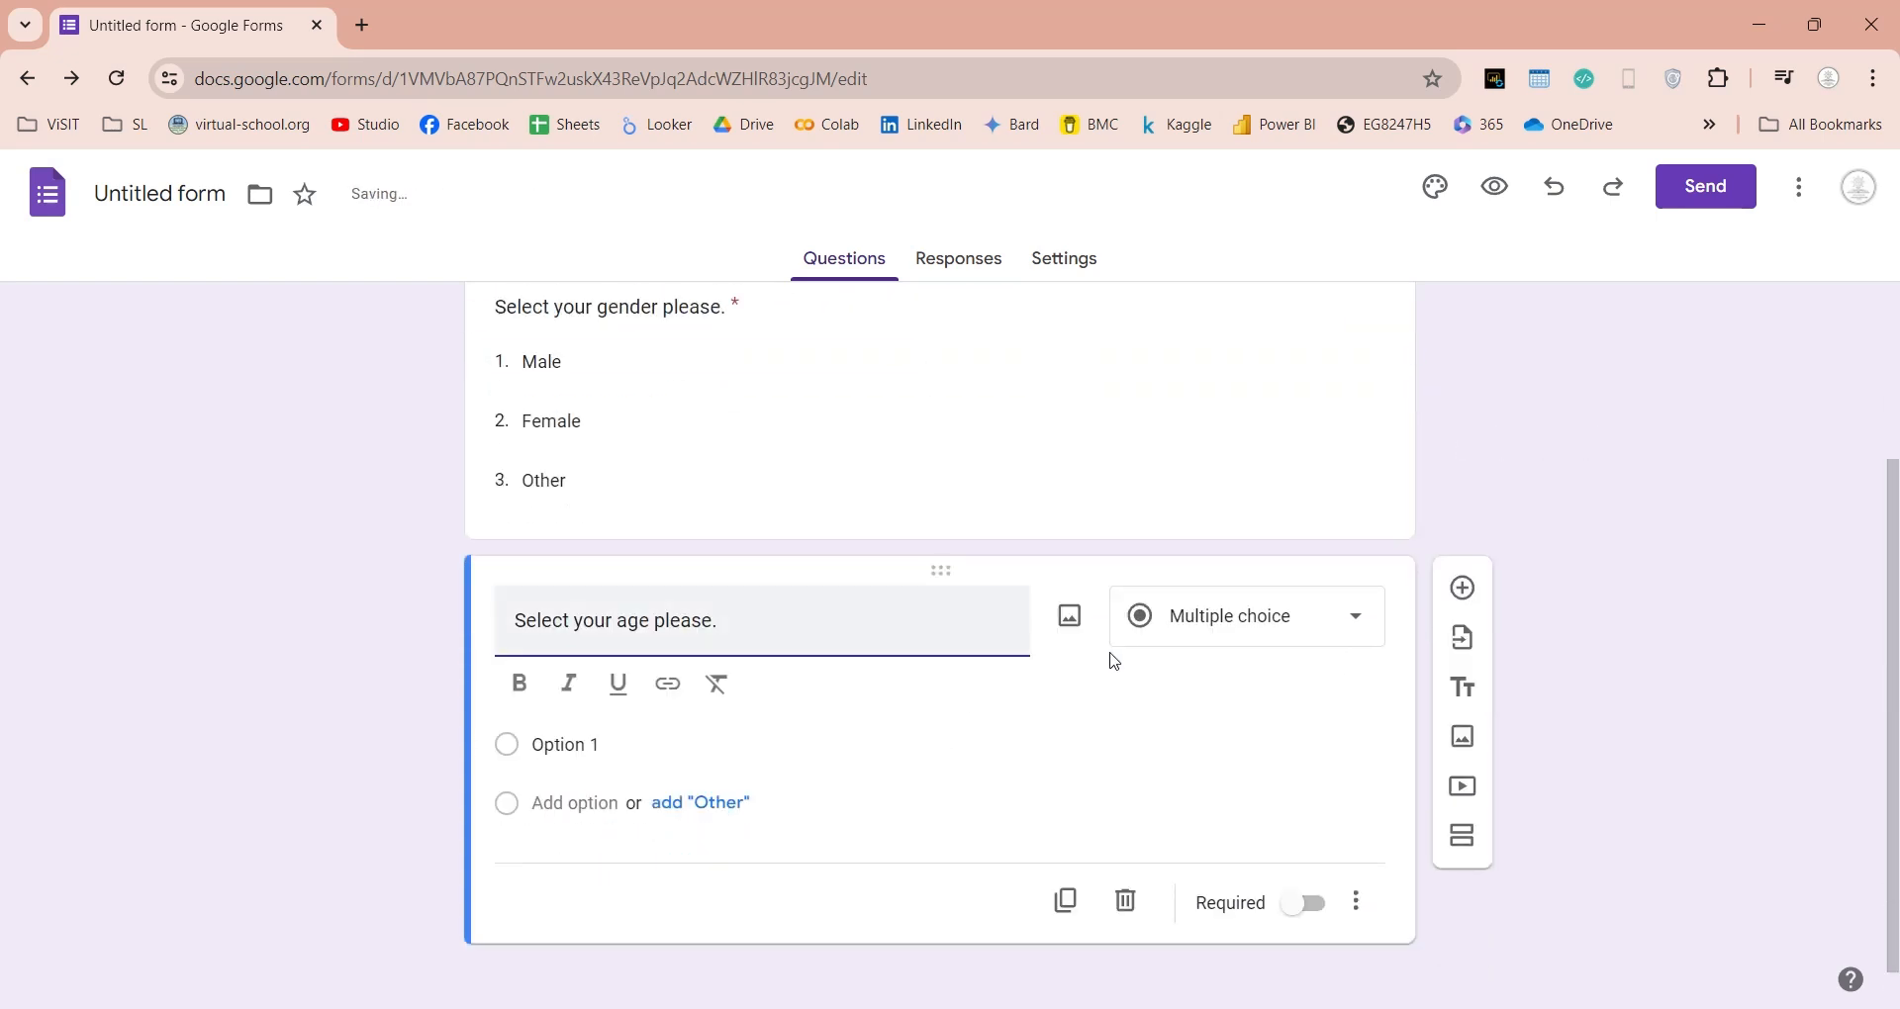
{"action": "left_click", "coordinate": [1244, 638]}
{"action": "left_click", "coordinate": [1208, 521]}
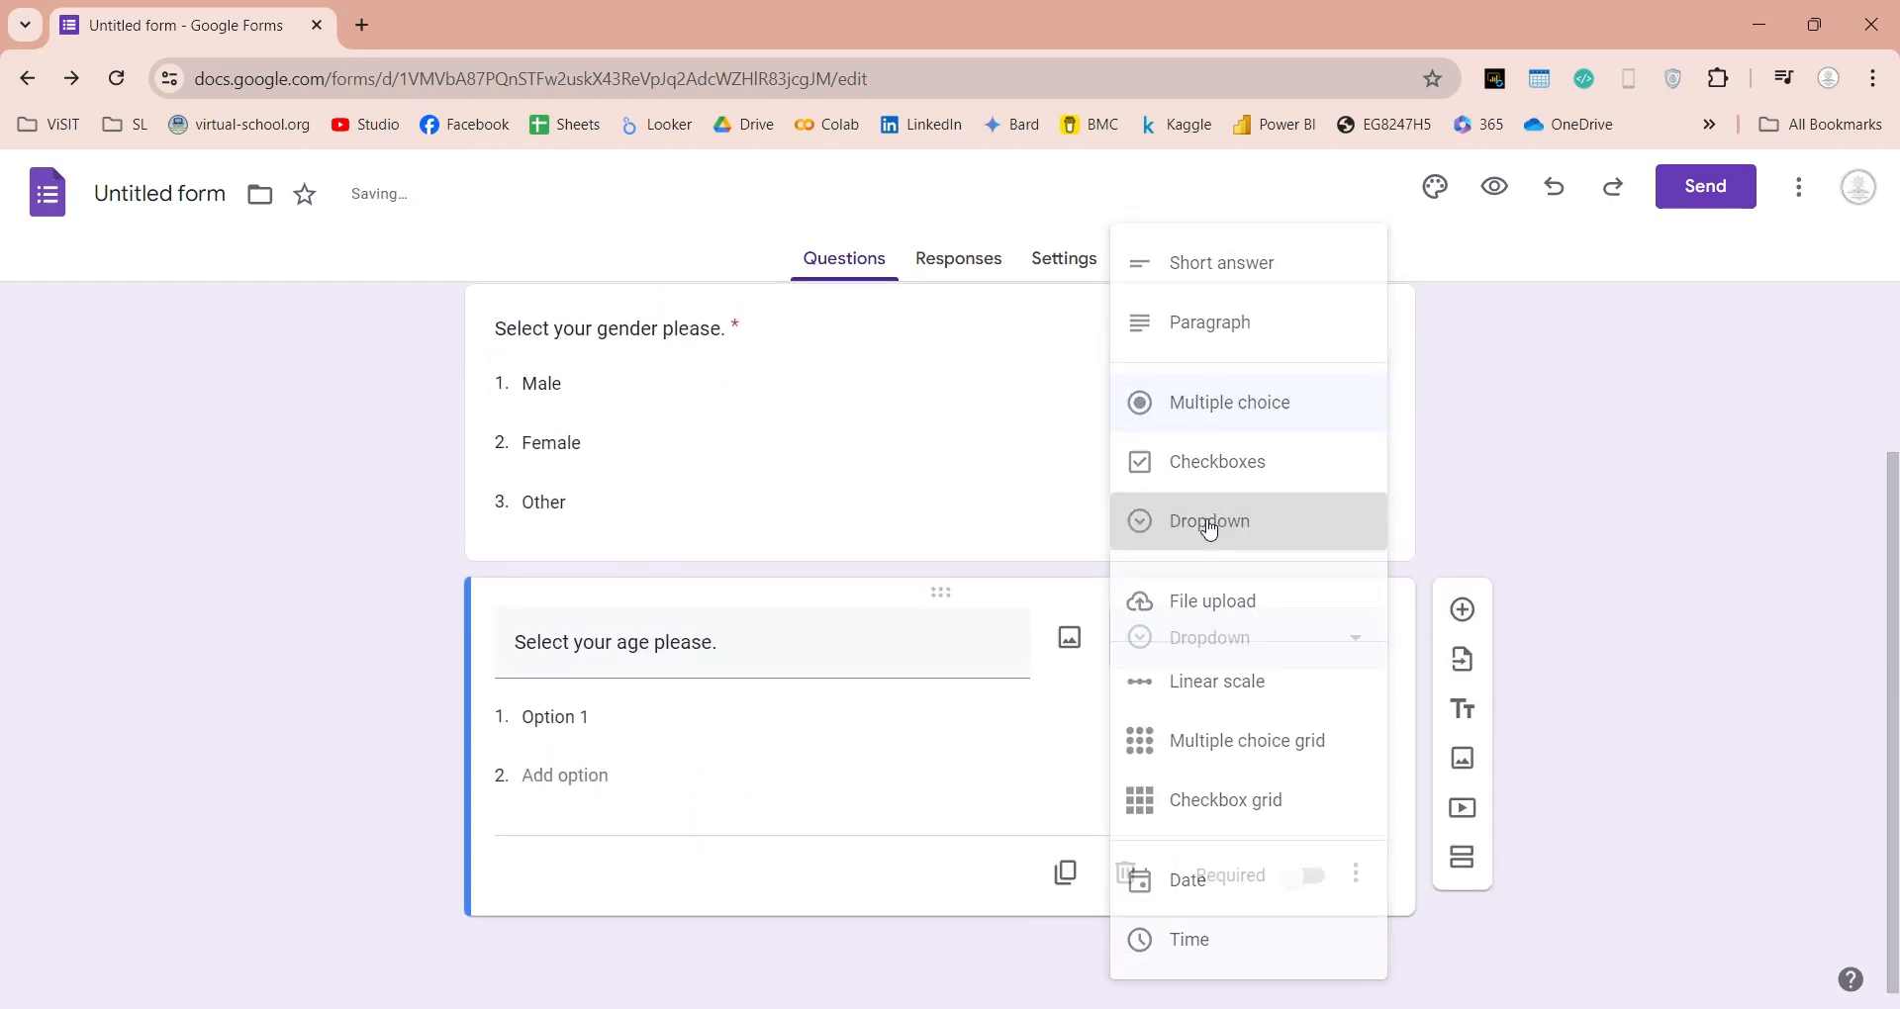
Step: Enter the ranges Below 18, 18-25, 25-35, 35-45, 45-55, Above 55 and mark the question required
{"action": "double_click", "coordinate": [565, 718]}
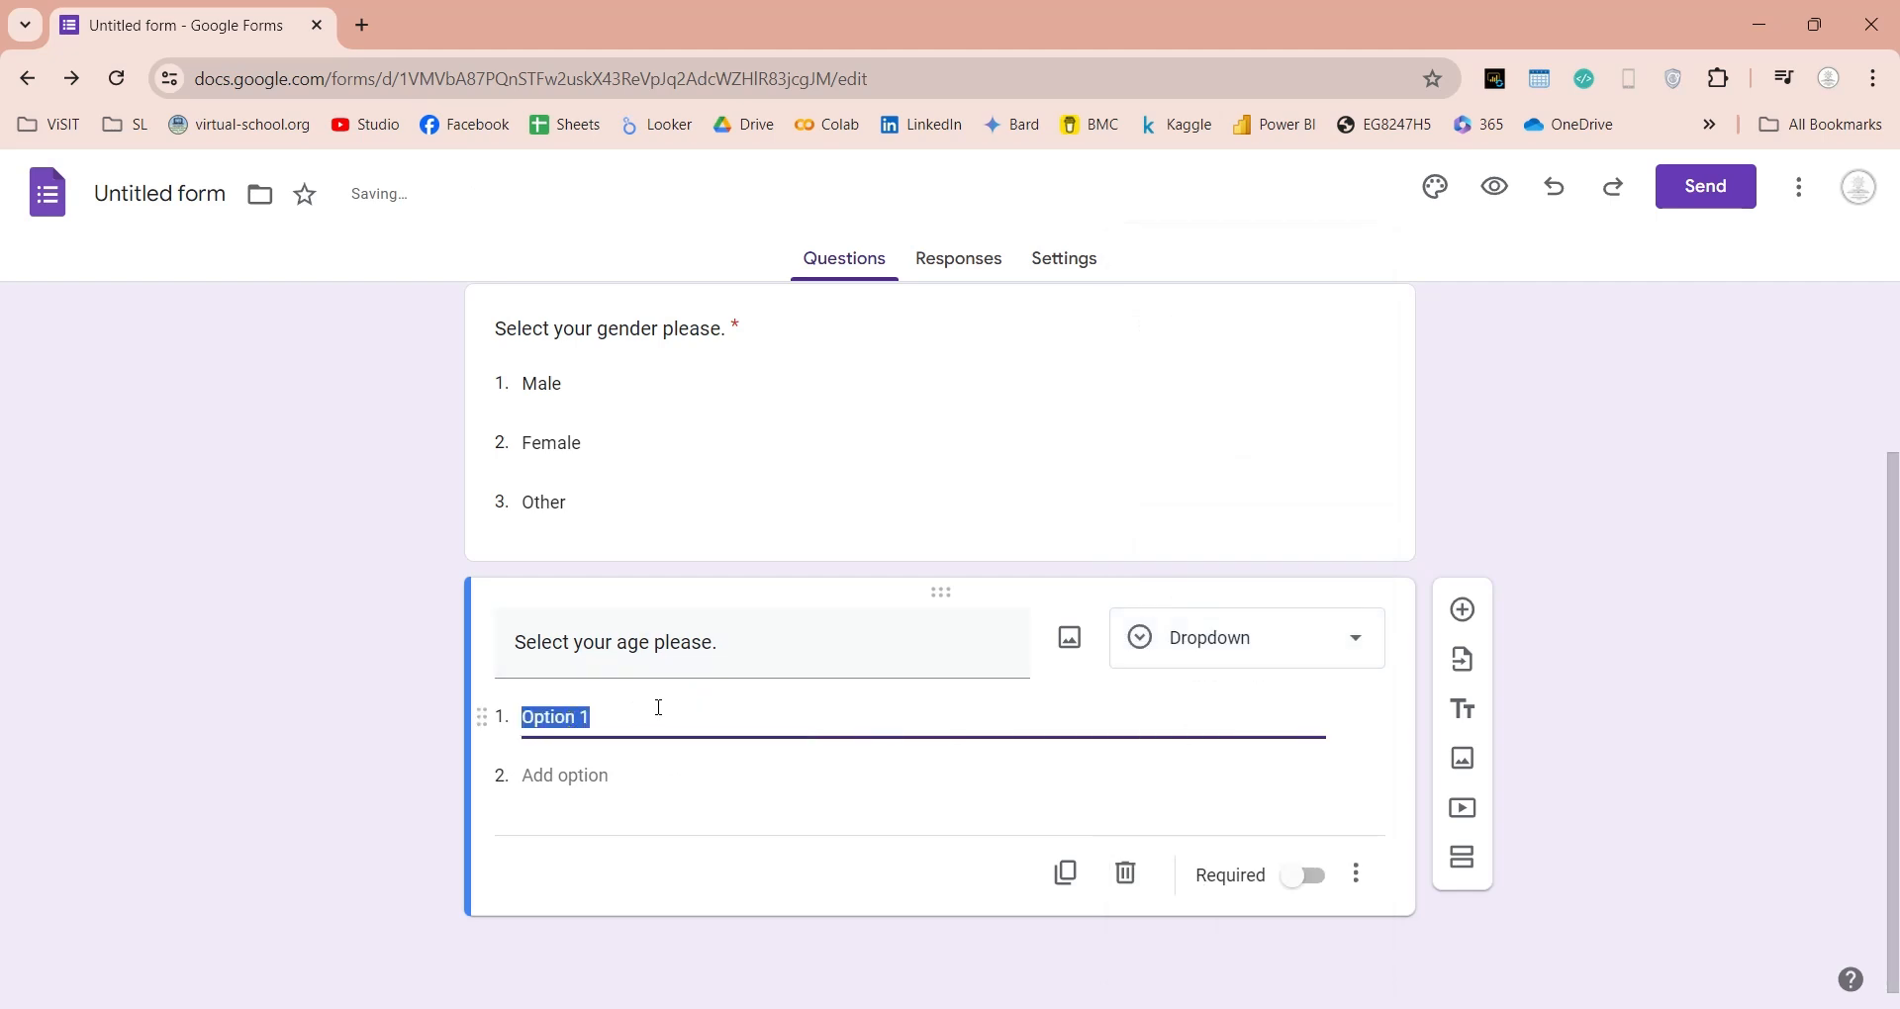
{"action": "type", "text": "Below 18"}
{"action": "key", "text": "Return"}
{"action": "type", "text": "18-25"}
{"action": "key", "text": "Return"}
{"action": "type", "text": "25-35"}
{"action": "key", "text": "Return"}
{"action": "type", "text": "35-45"}
{"action": "key", "text": "Return"}
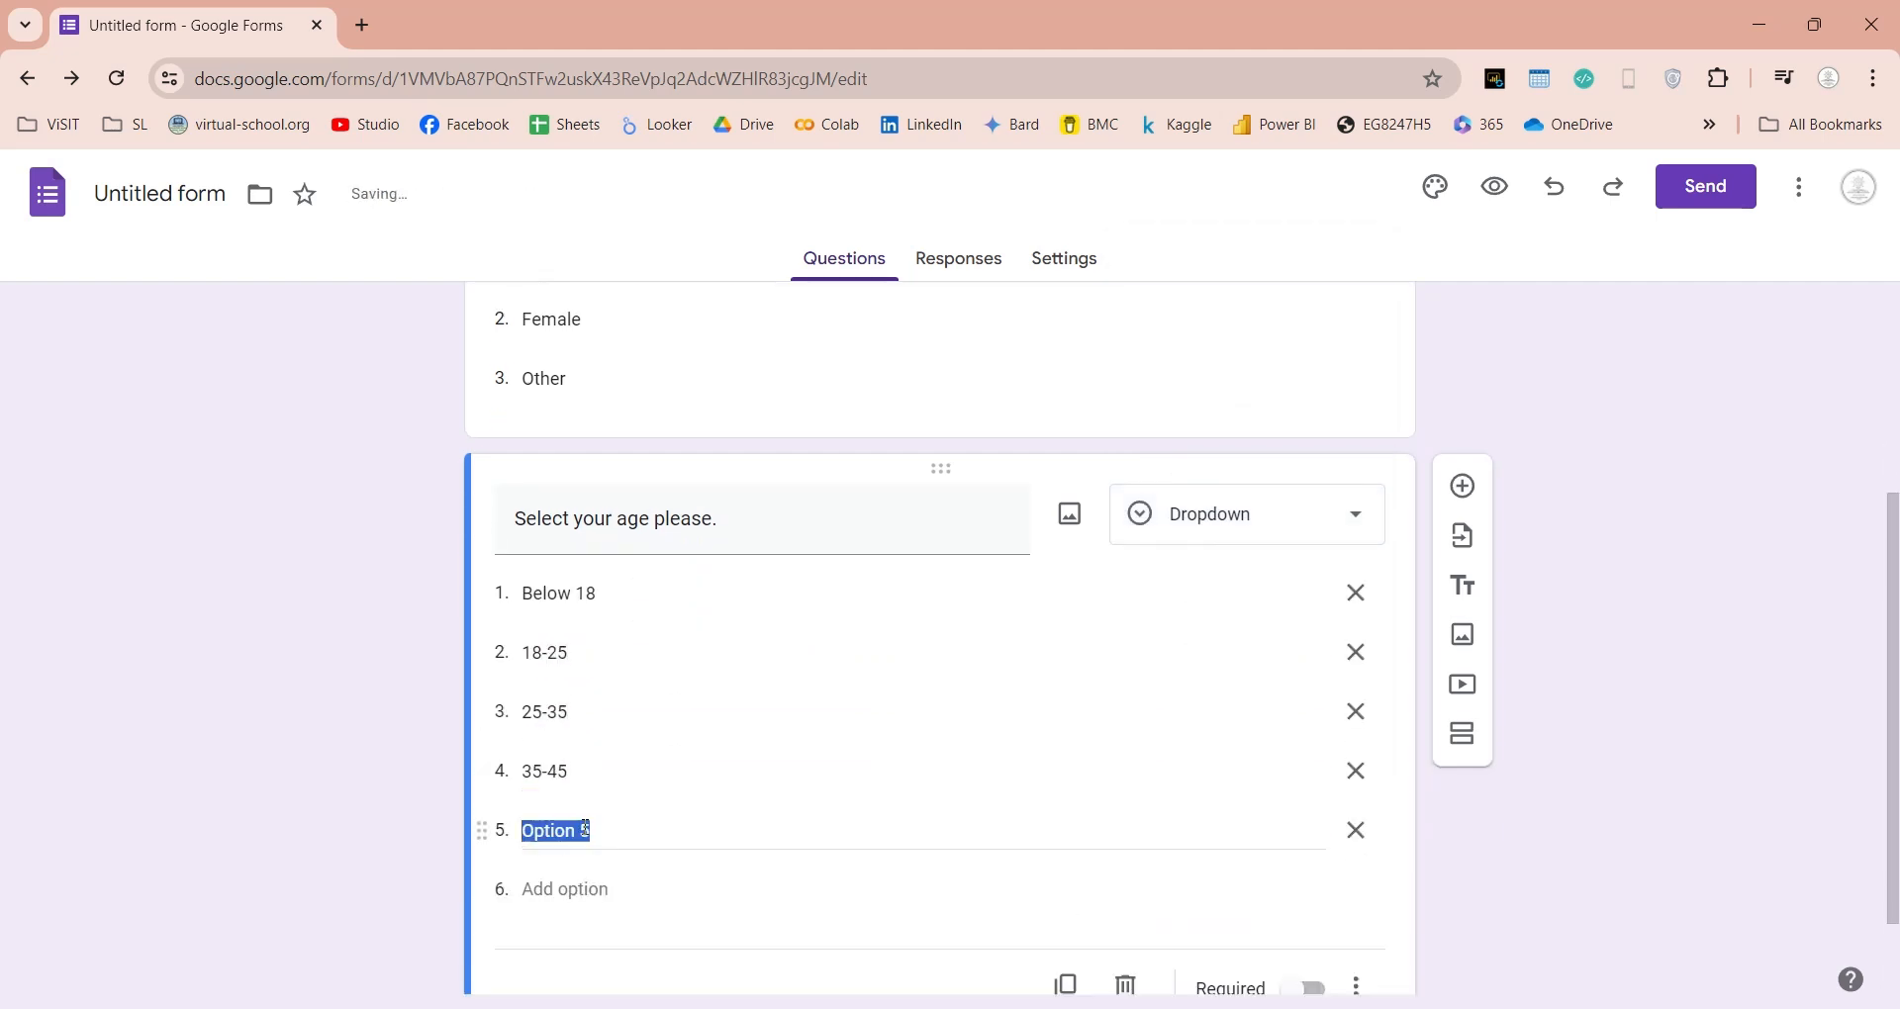
{"action": "type", "text": "45-55"}
{"action": "key", "text": "Return"}
{"action": "type", "text": "Above 55"}
{"action": "left_click", "coordinate": [1492, 939]}
{"action": "scroll", "coordinate": [1374, 917], "scroll_direction": "down", "scroll_amount": 1}
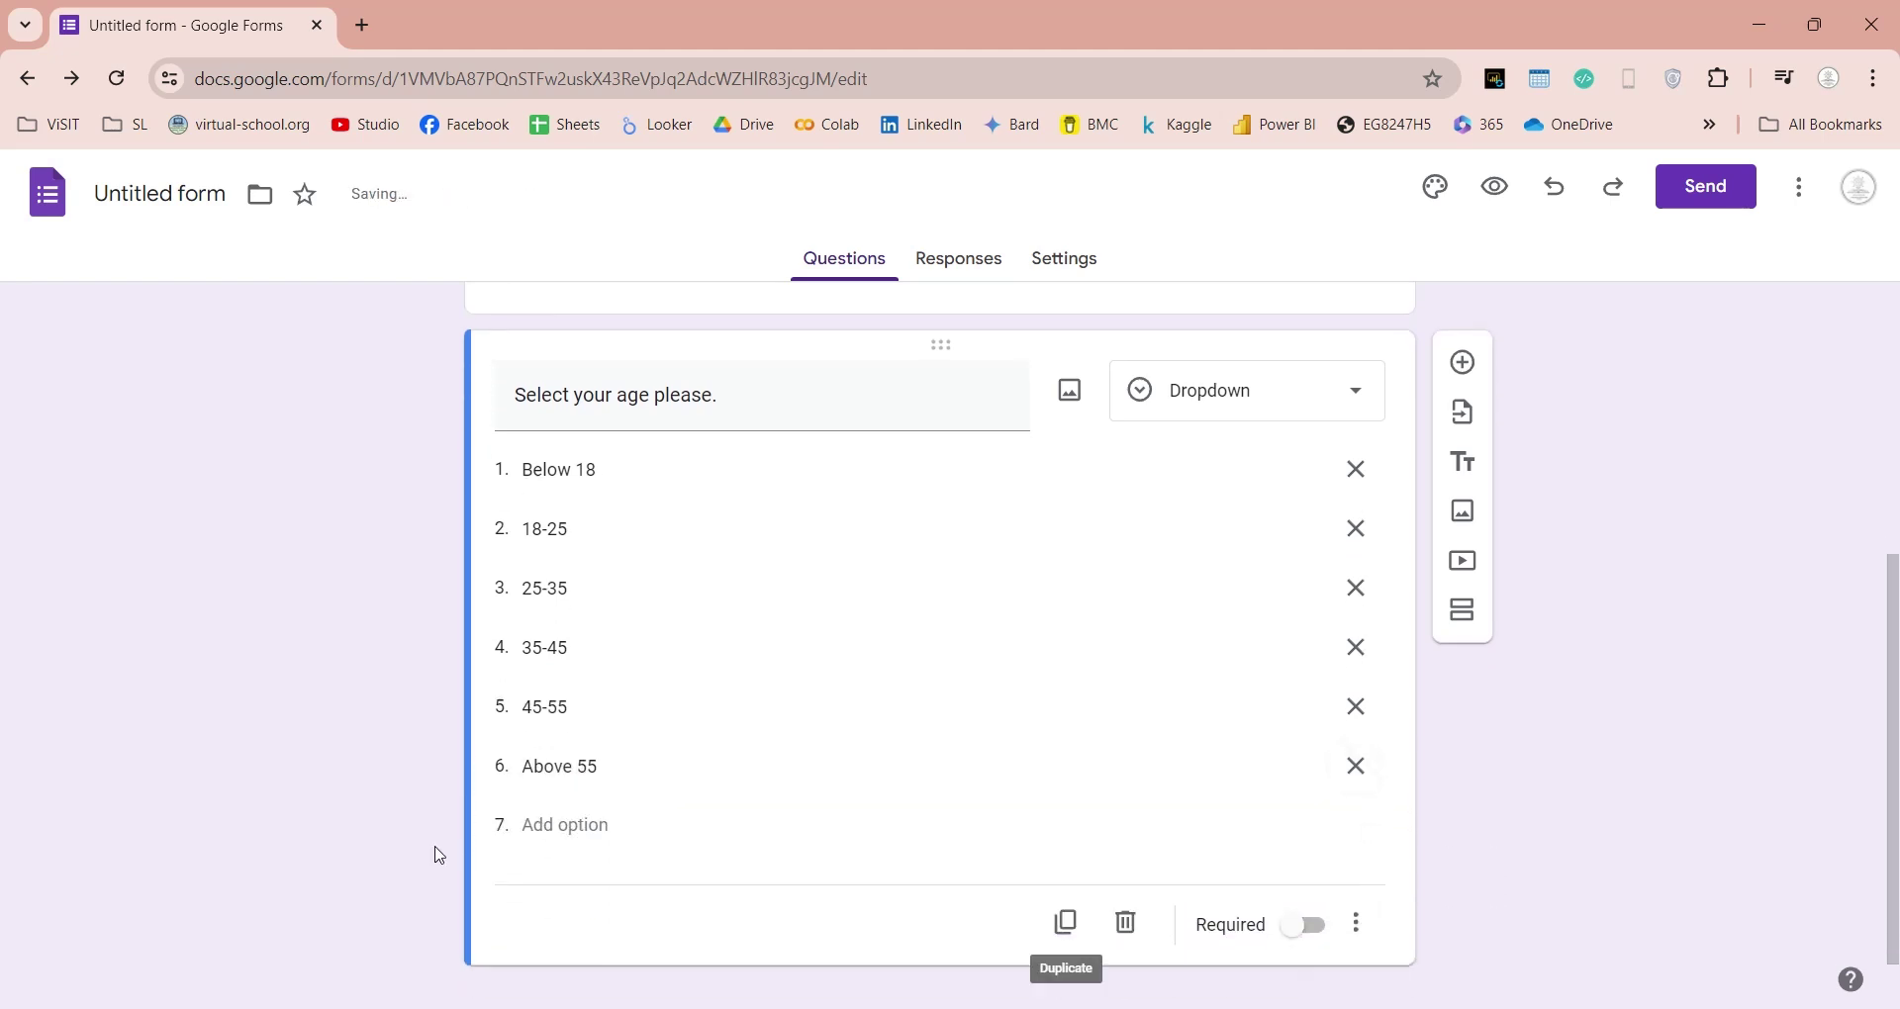
{"action": "left_click", "coordinate": [1295, 925]}
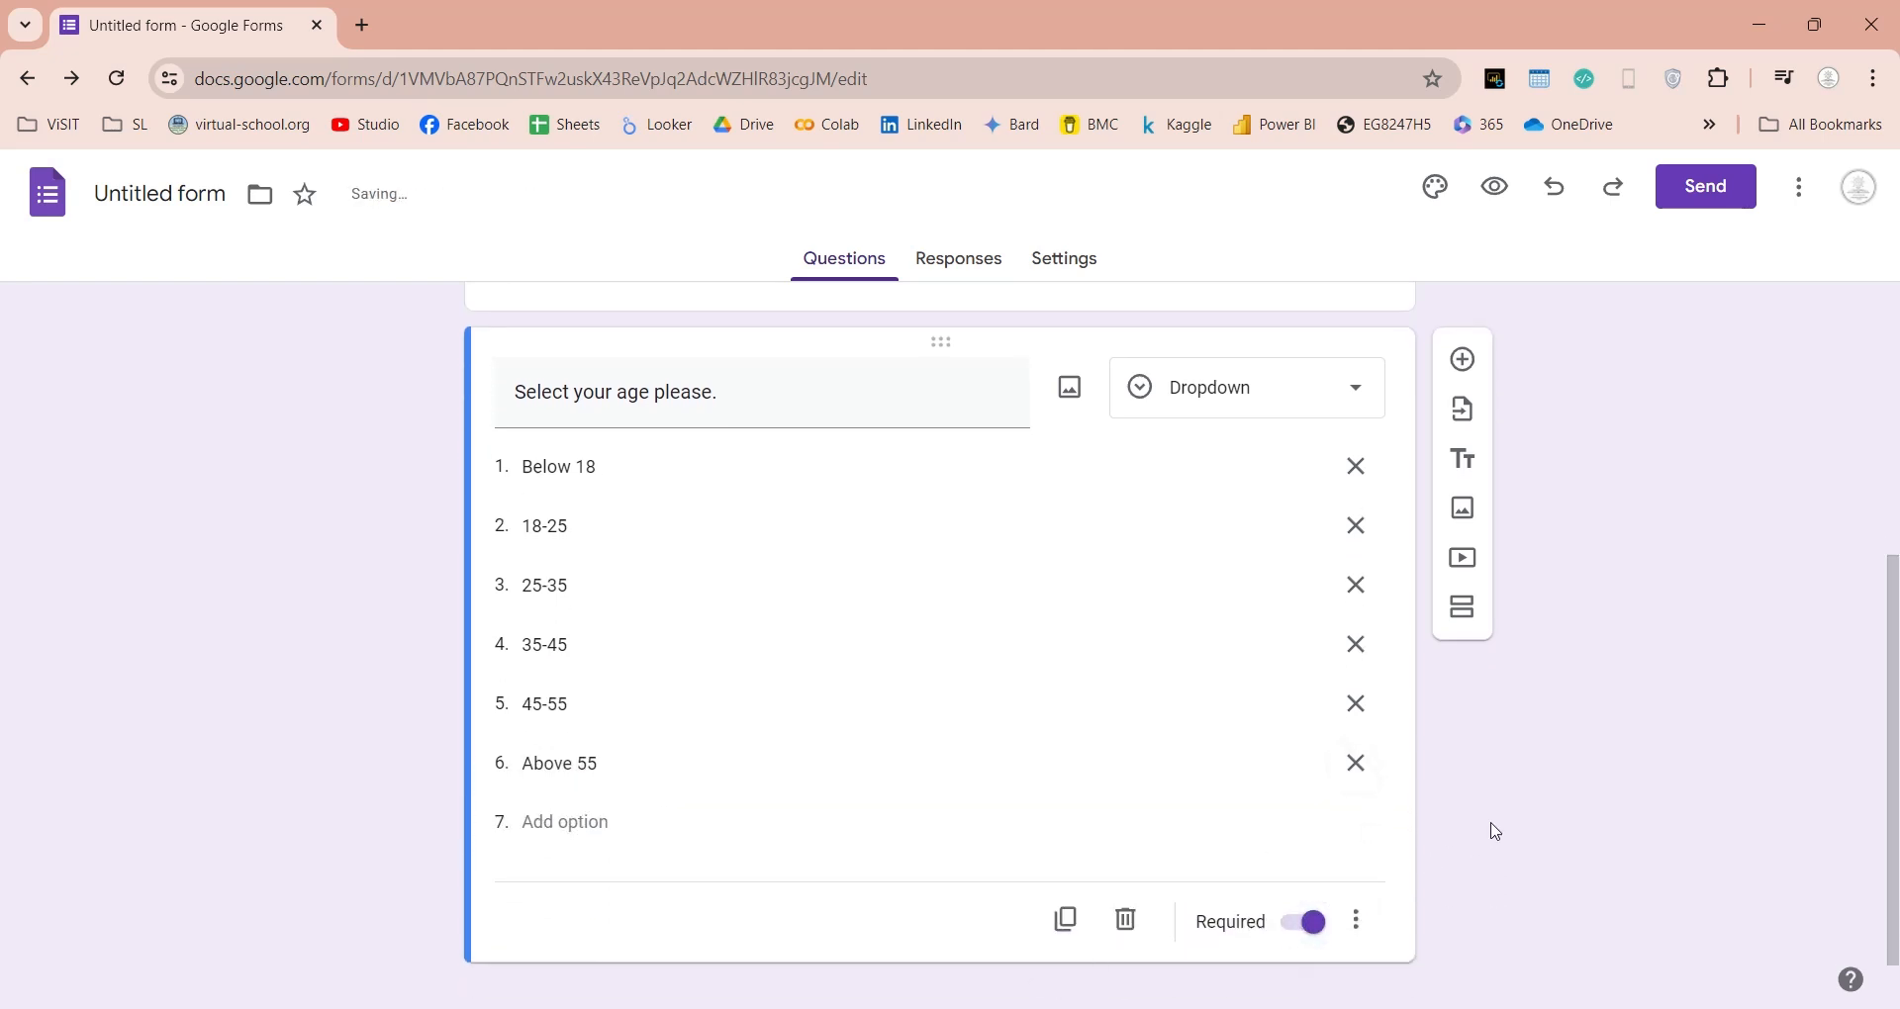
{"action": "scroll", "coordinate": [1493, 831], "scroll_direction": "down", "scroll_amount": 1}
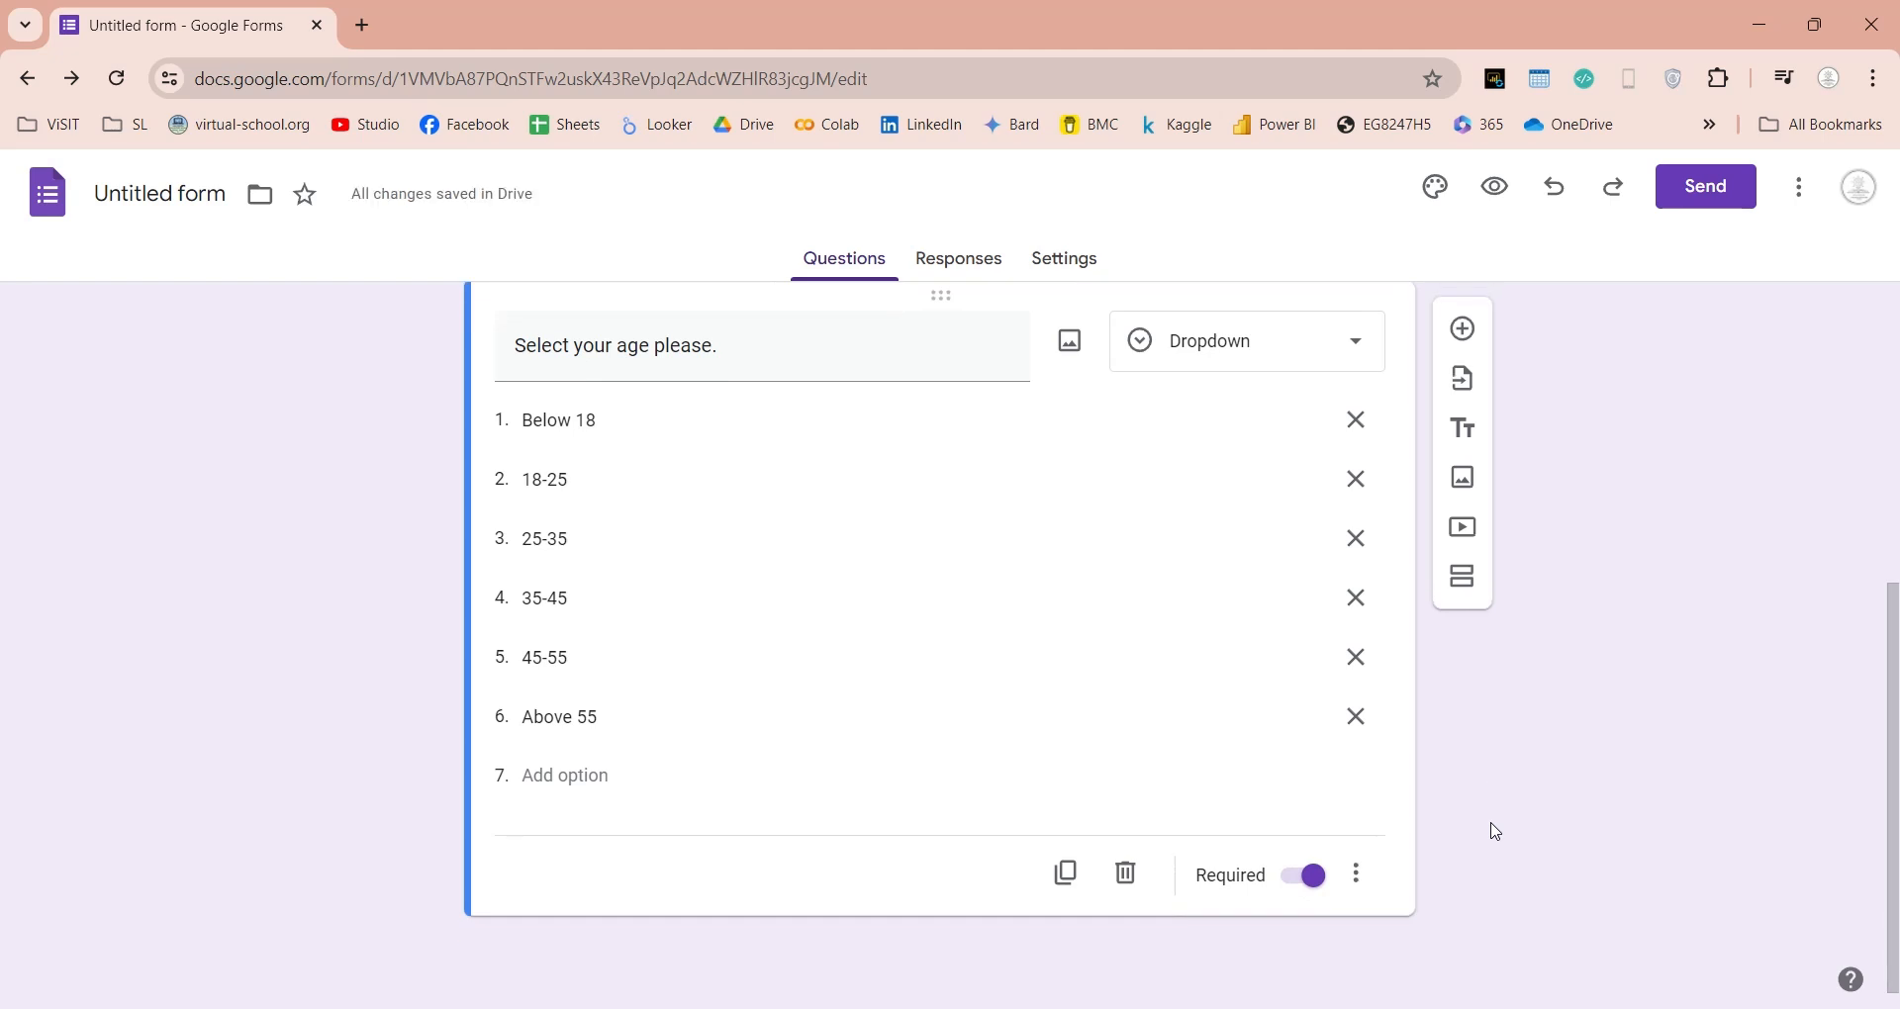
Step: Add a required multiple-choice background question with Student, Hobbyist and Professional
{"action": "left_click", "coordinate": [1462, 329]}
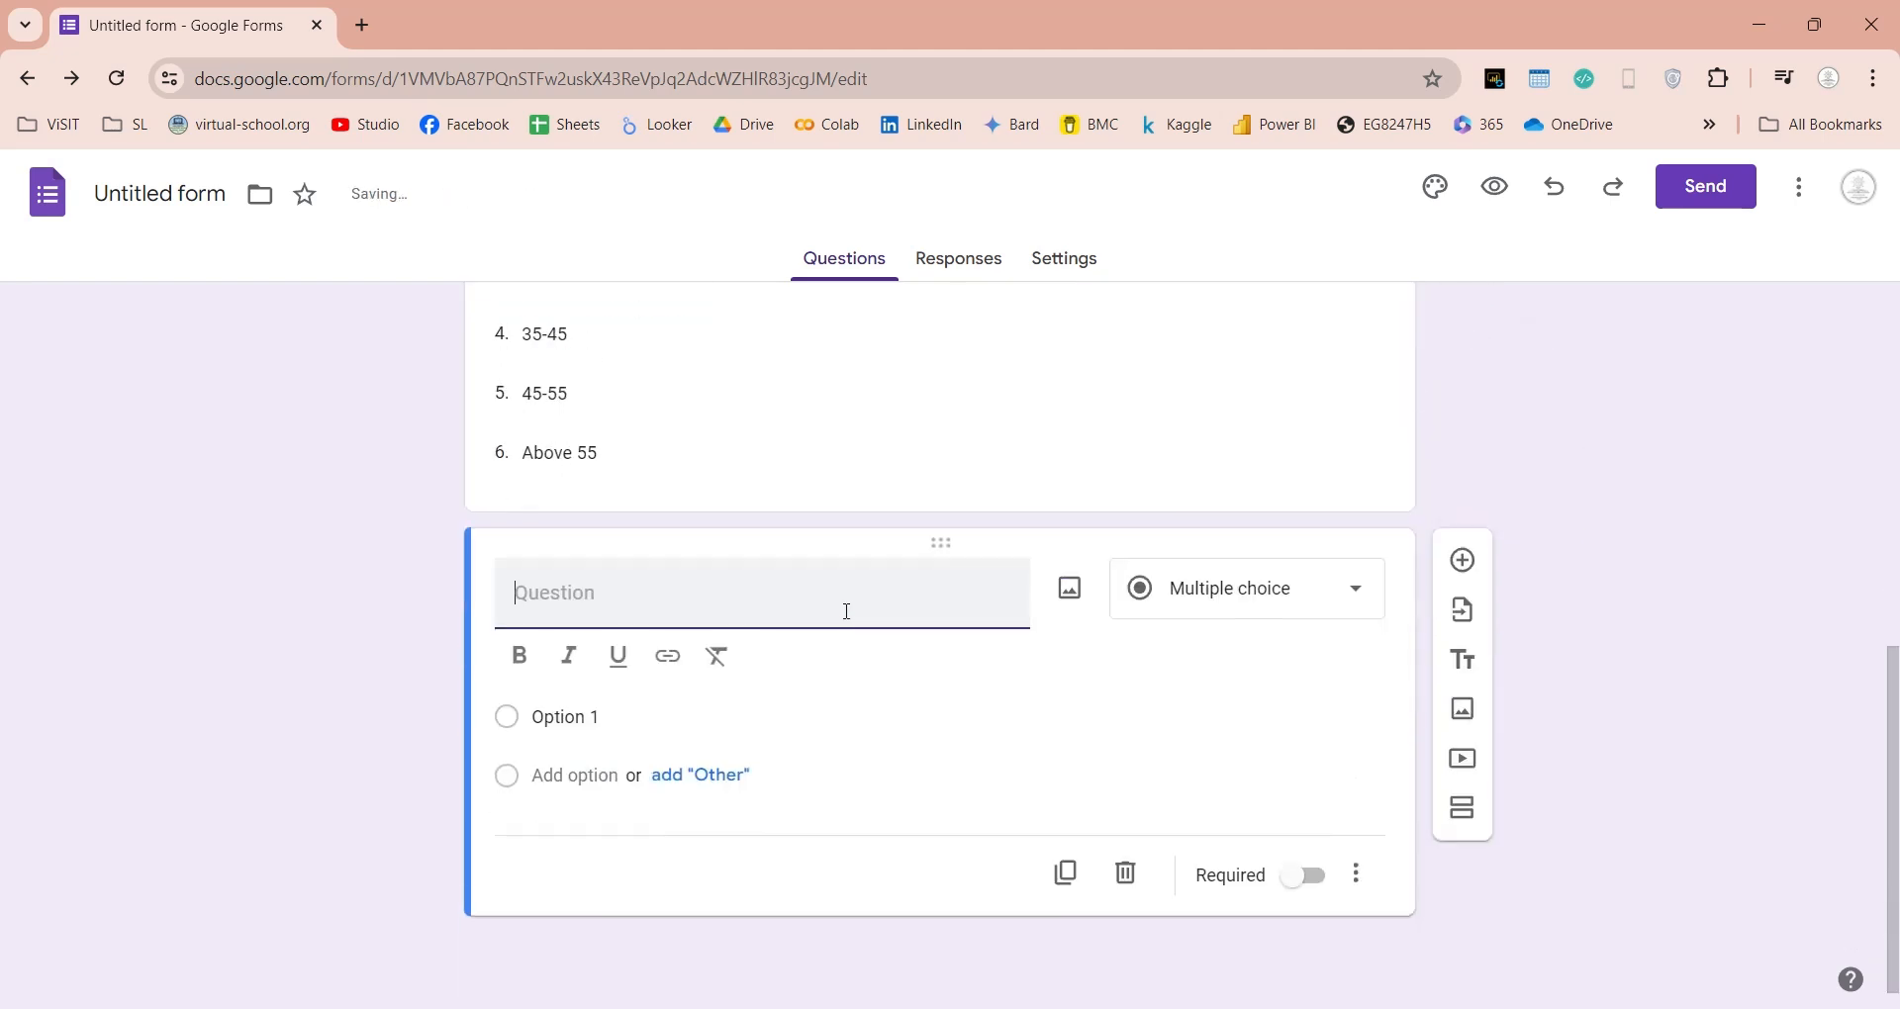
{"action": "type", "text": "What is your background?"}
{"action": "left_click", "coordinate": [1247, 588]}
{"action": "left_click", "coordinate": [987, 717]}
{"action": "type", "text": "Student"}
{"action": "key", "text": "Return"}
{"action": "type", "text": "Hobbyist"}
{"action": "key", "text": "Return"}
{"action": "type", "text": "Professional"}
{"action": "scroll", "coordinate": [988, 731], "scroll_direction": "down", "scroll_amount": 1}
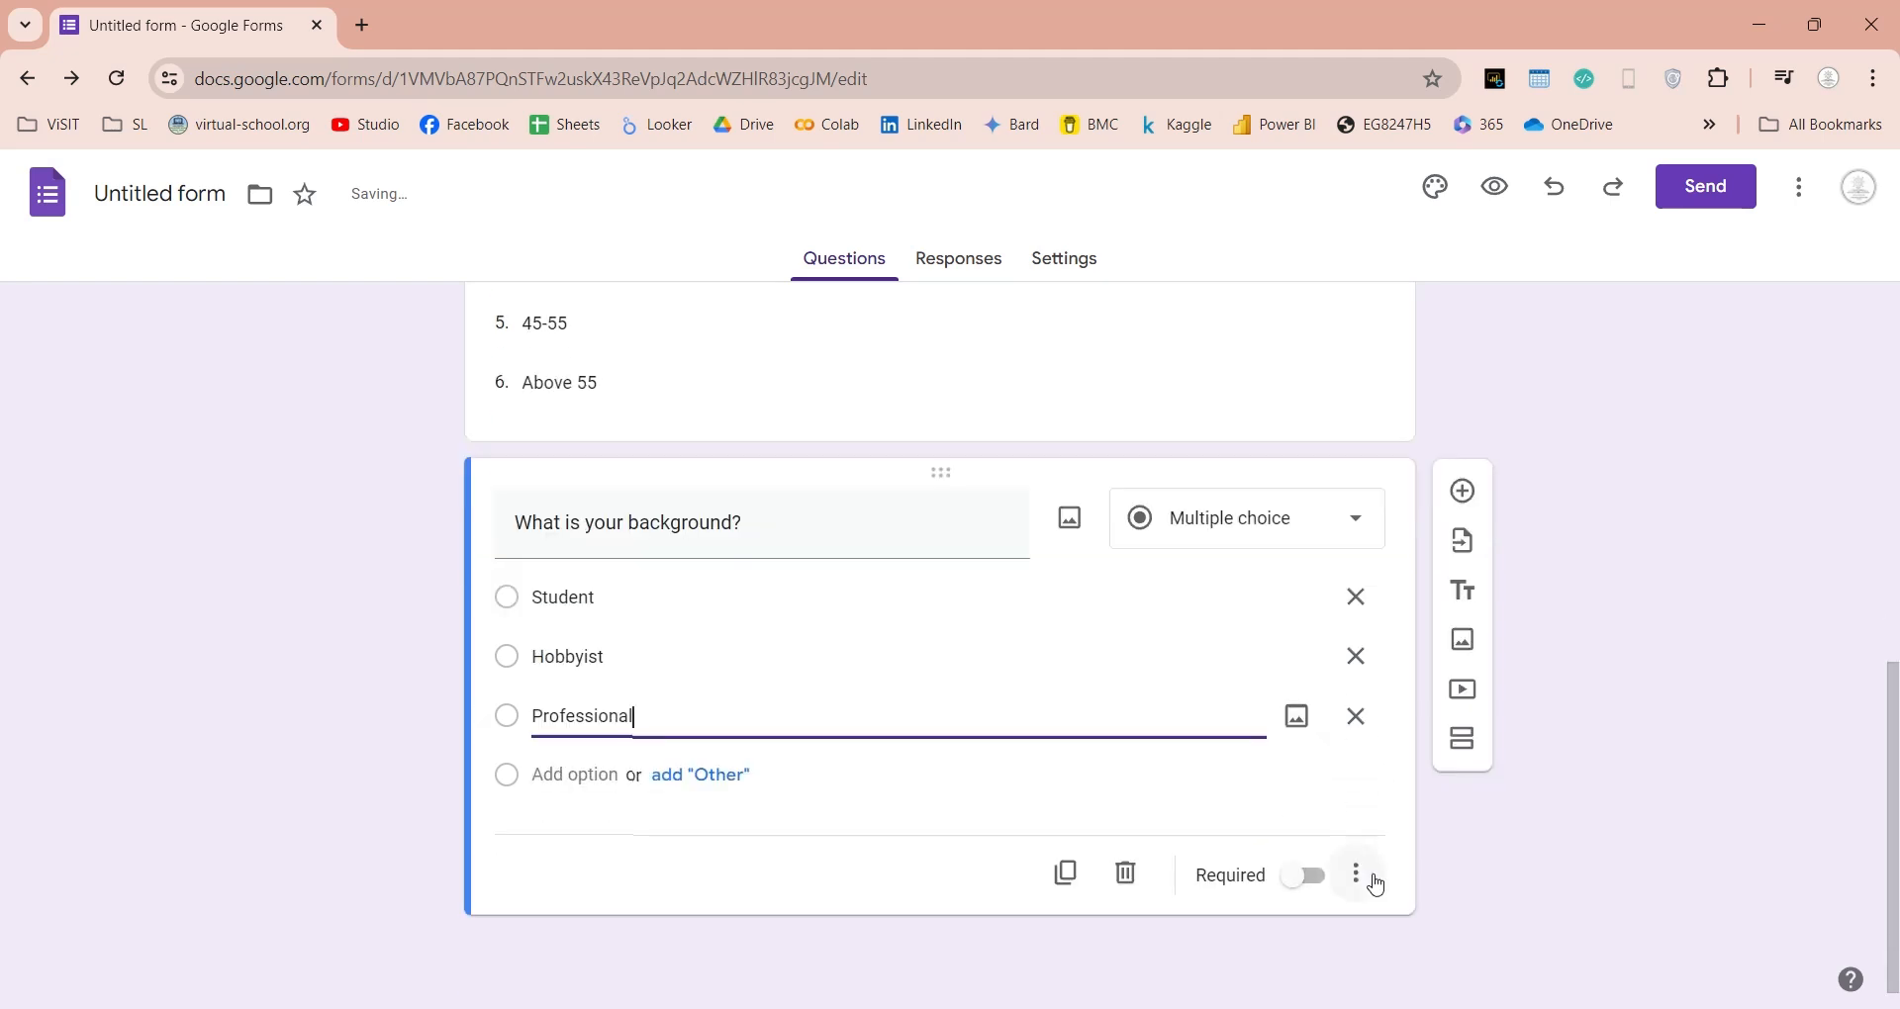
{"action": "left_click", "coordinate": [1312, 872]}
Step: Add a required multiple-choice MS Excel skill question with six skill levels
{"action": "left_click", "coordinate": [1460, 491]}
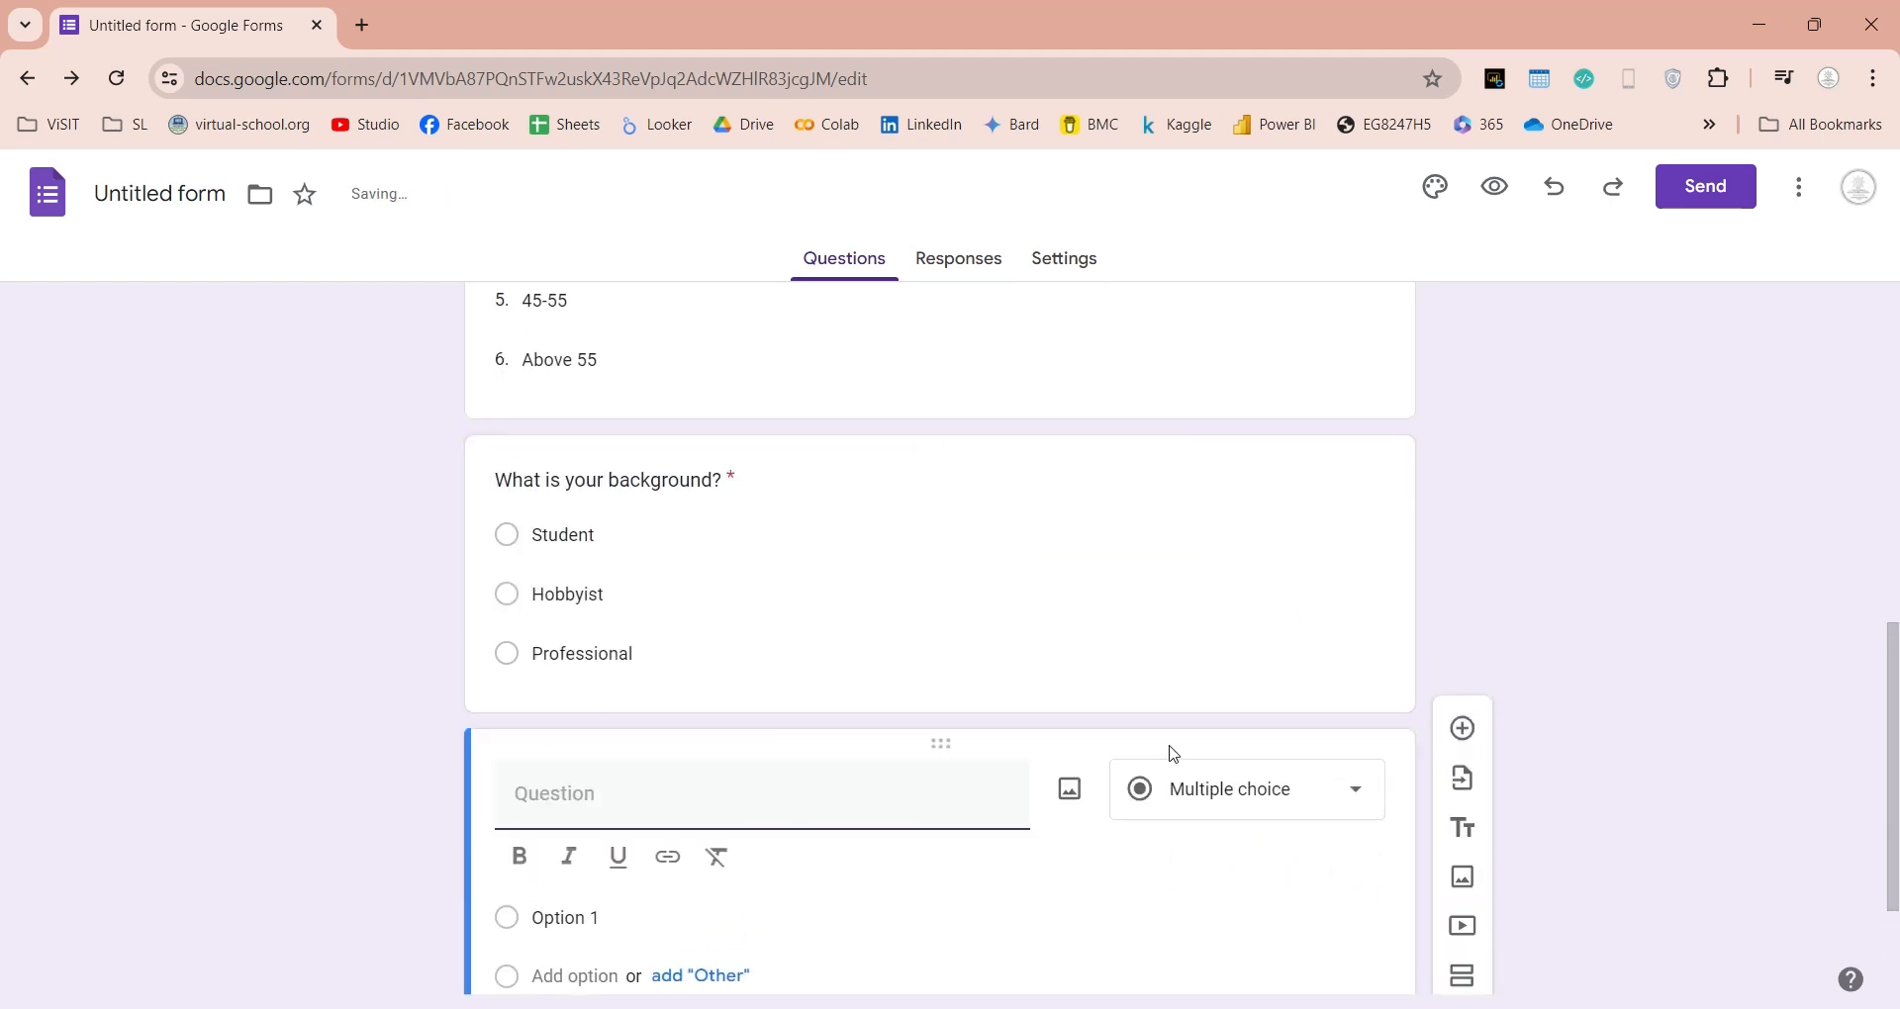
{"action": "type", "text": "Select you"}
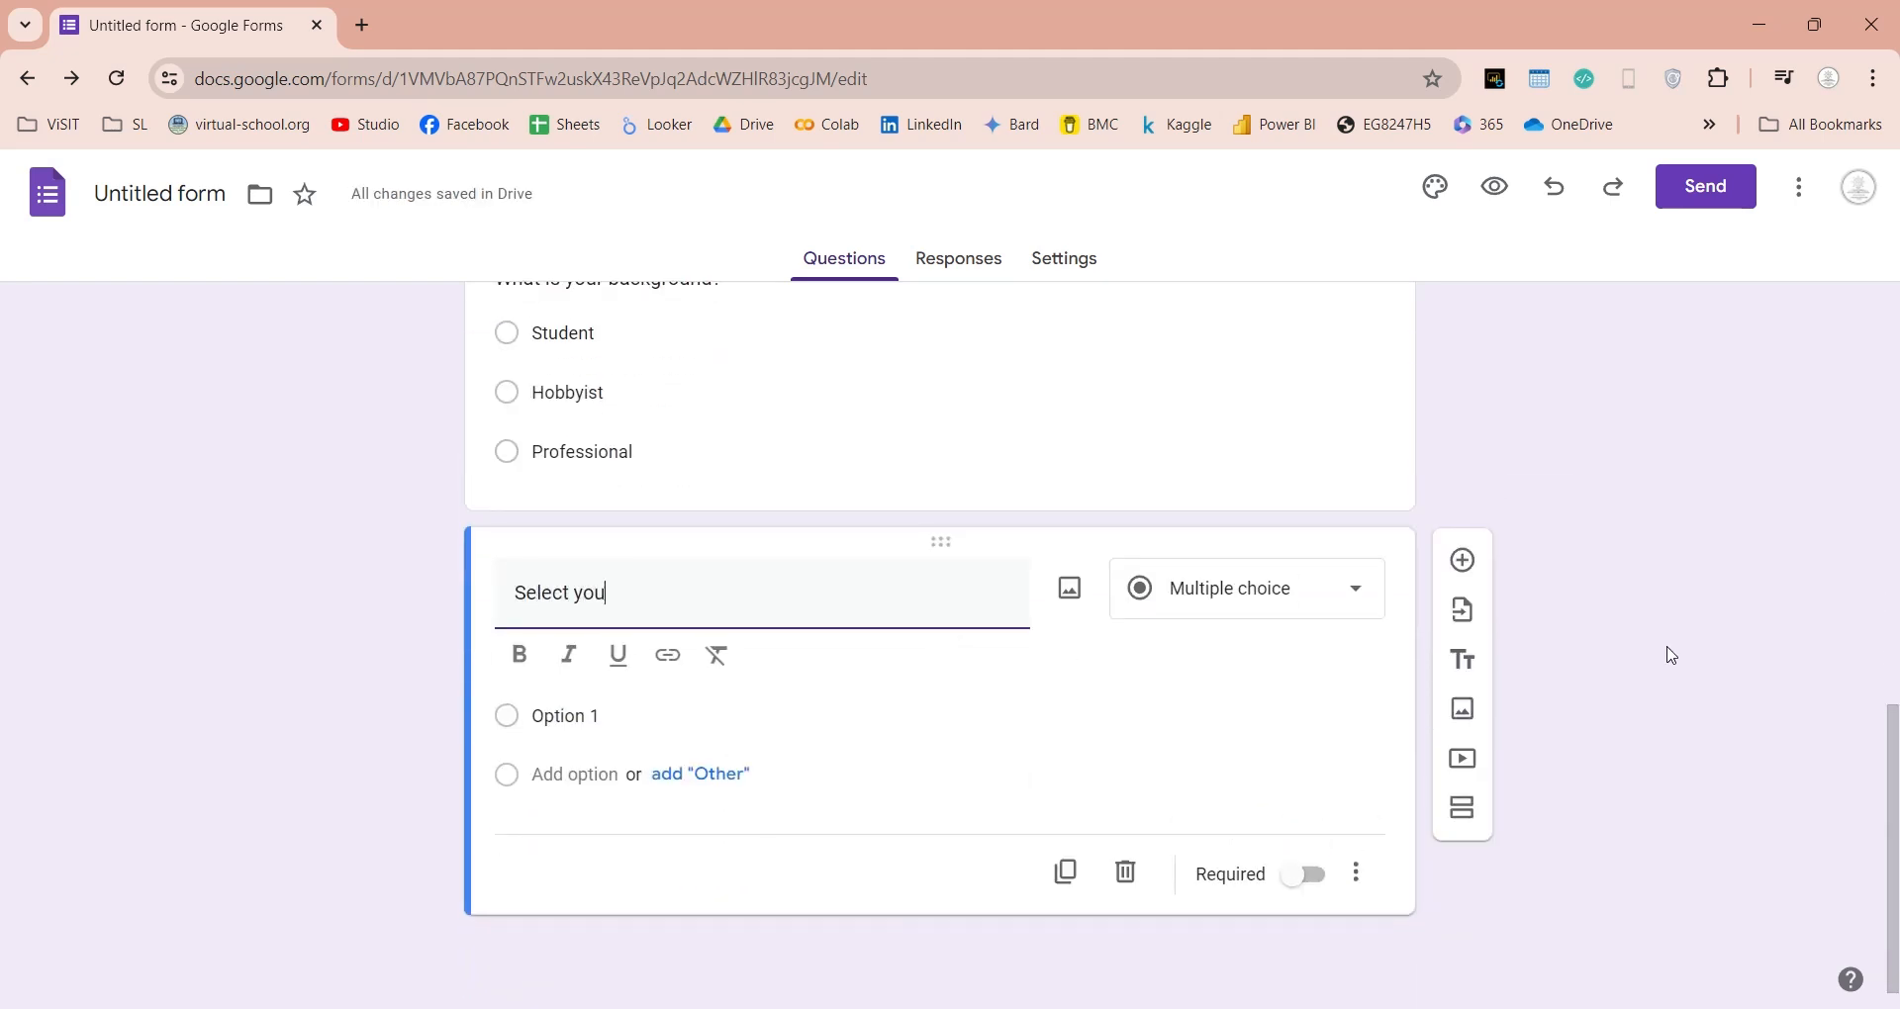
{"action": "type", "text": "r MS Excel skill "}
{"action": "type", "text": "level."}
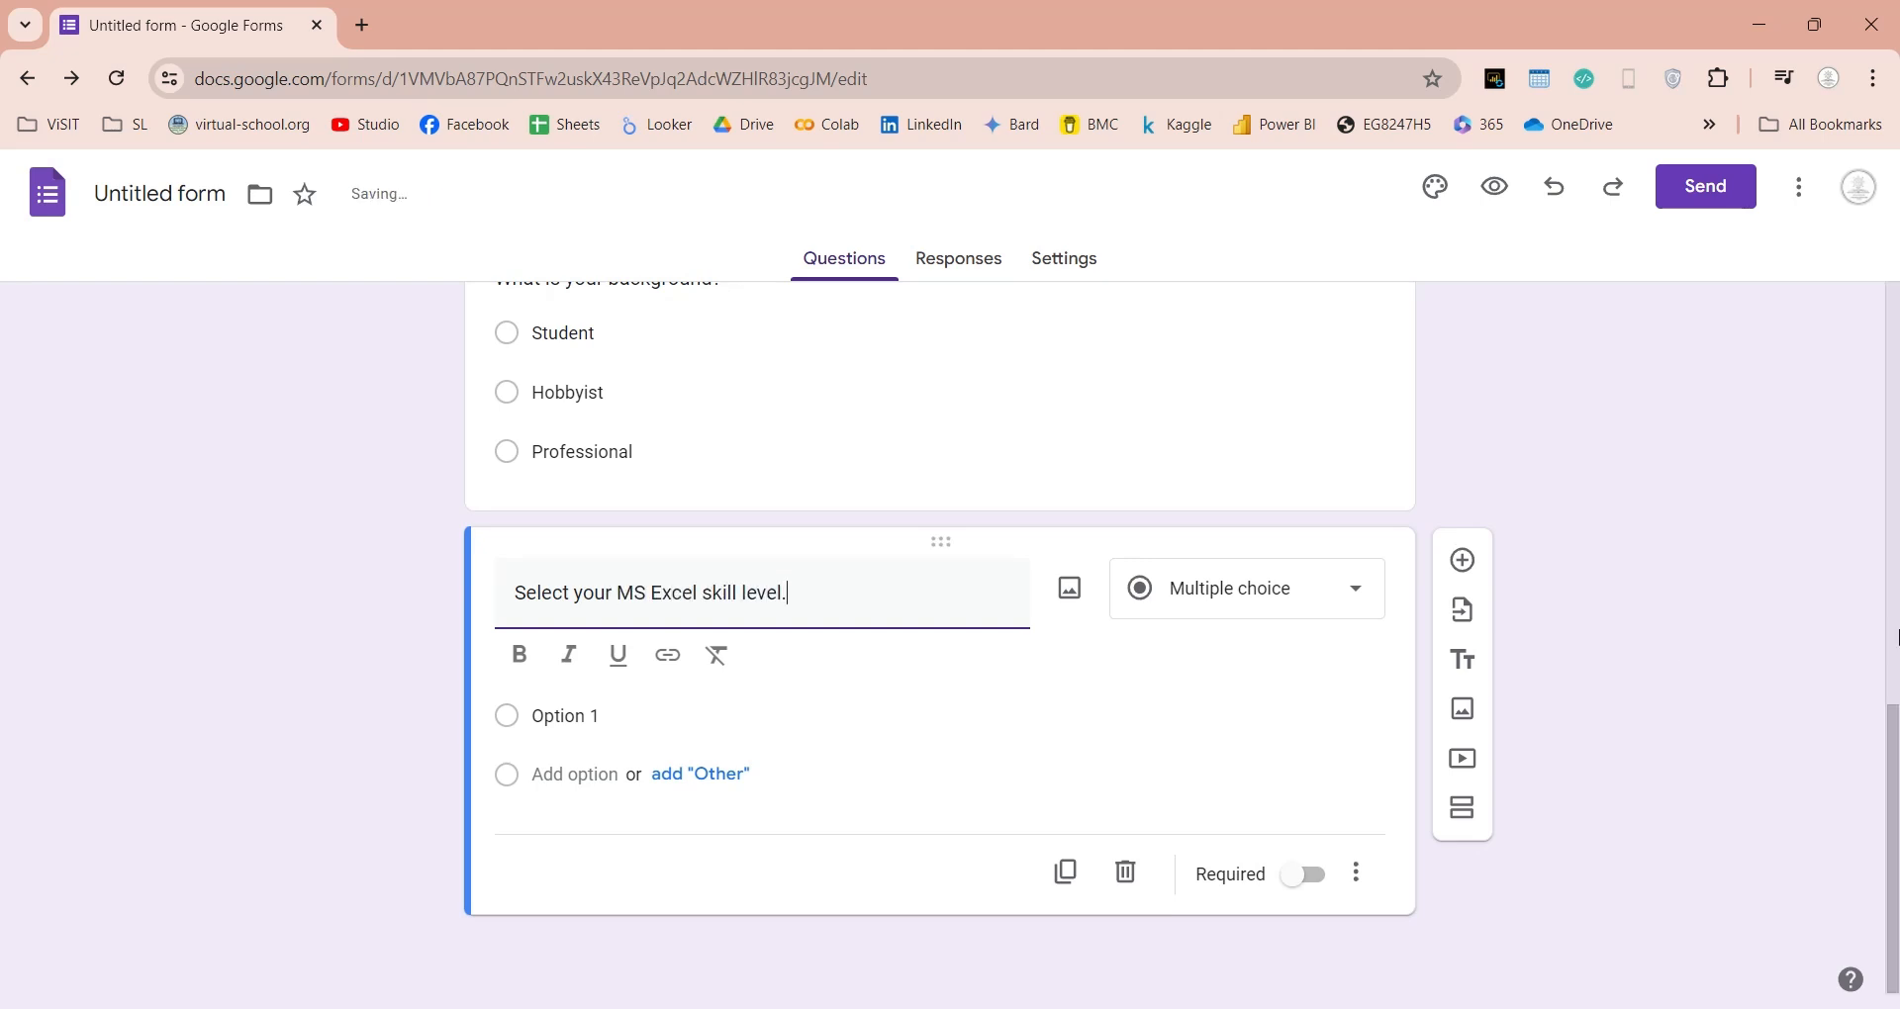
{"action": "left_click", "coordinate": [1231, 587]}
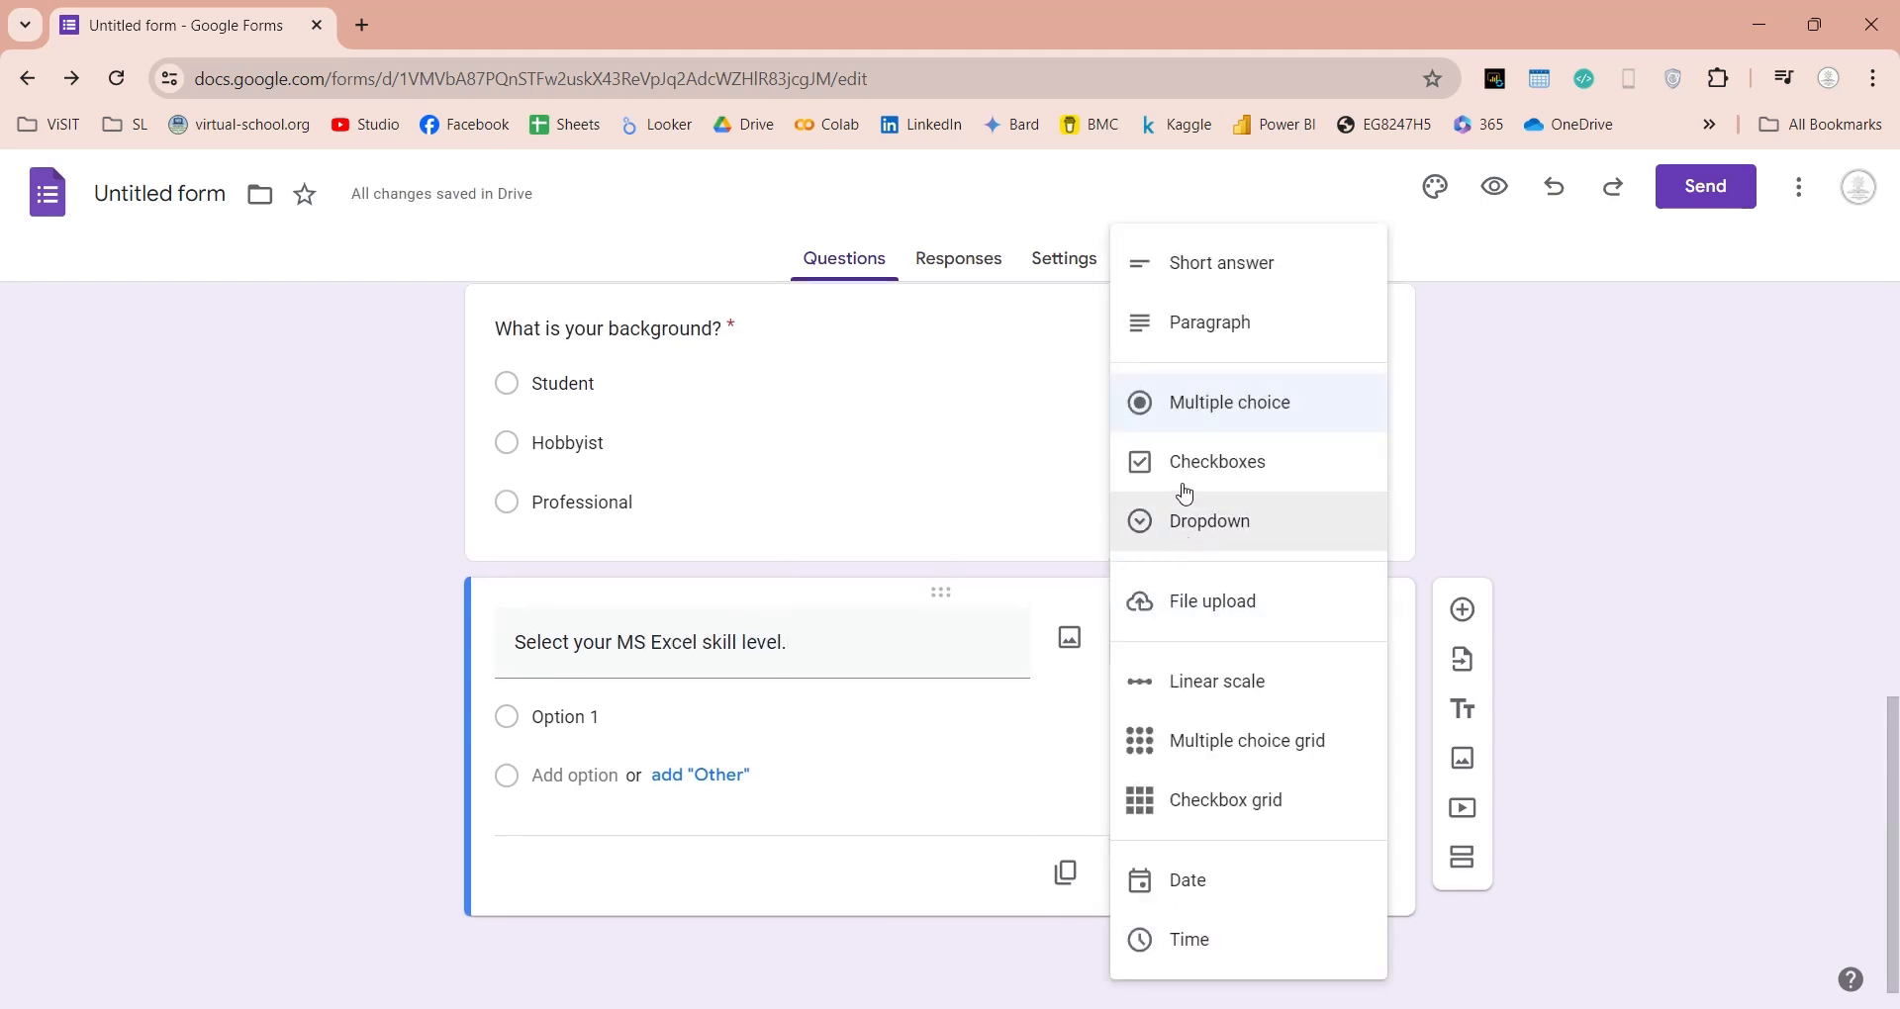
{"action": "left_click", "coordinate": [1229, 403]}
{"action": "left_click", "coordinate": [623, 718]}
{"action": "type", "text": "Basic"}
{"action": "key", "text": "Return"}
{"action": "type", "text": "Intermediate"}
{"action": "key", "text": "Return"}
{"action": "type", "text": "Advanced"}
{"action": "key", "text": "Return"}
{"action": "type", "text": "Professional Including Macros and Pivot Tables"}
{"action": "key", "text": "Return"}
{"action": "type", "text": "Professional Includ"}
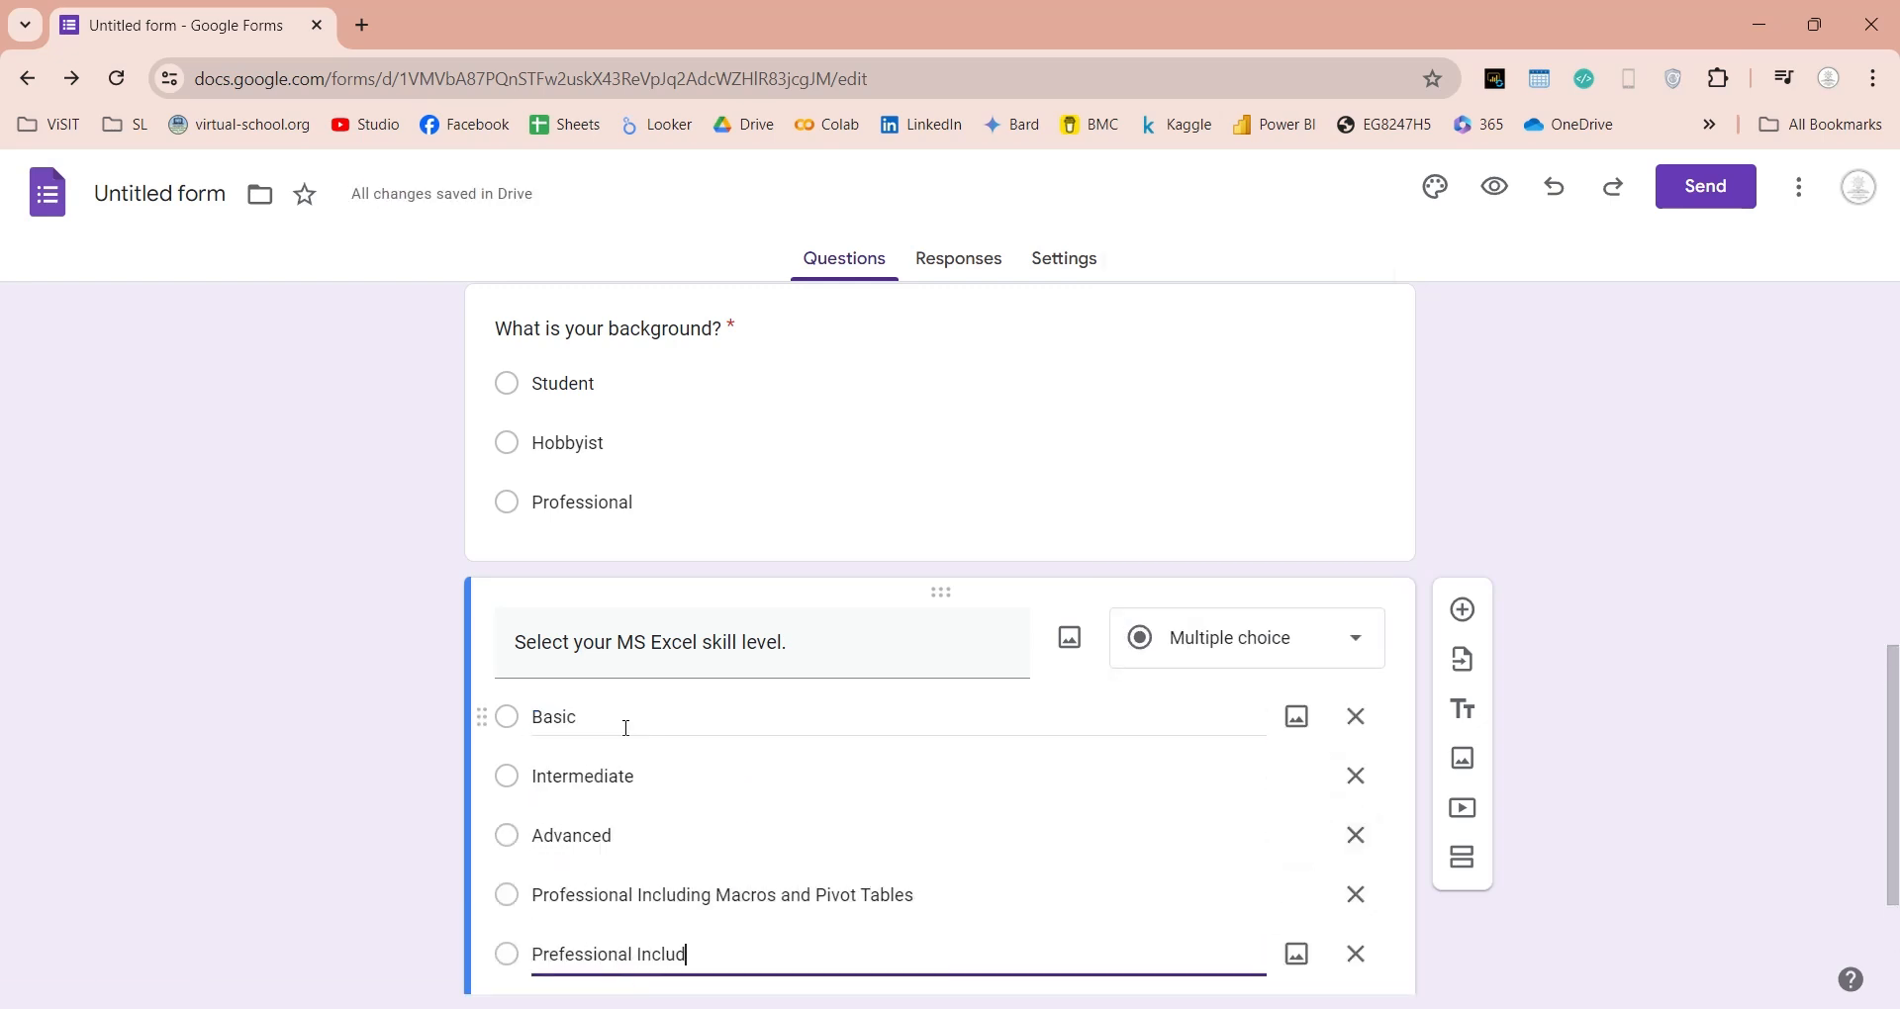
{"action": "type", "text": "ing Macros, Power Query and Data Modeling"}
{"action": "key", "text": "Return"}
{"action": "type", "text": "Prefssional In"}
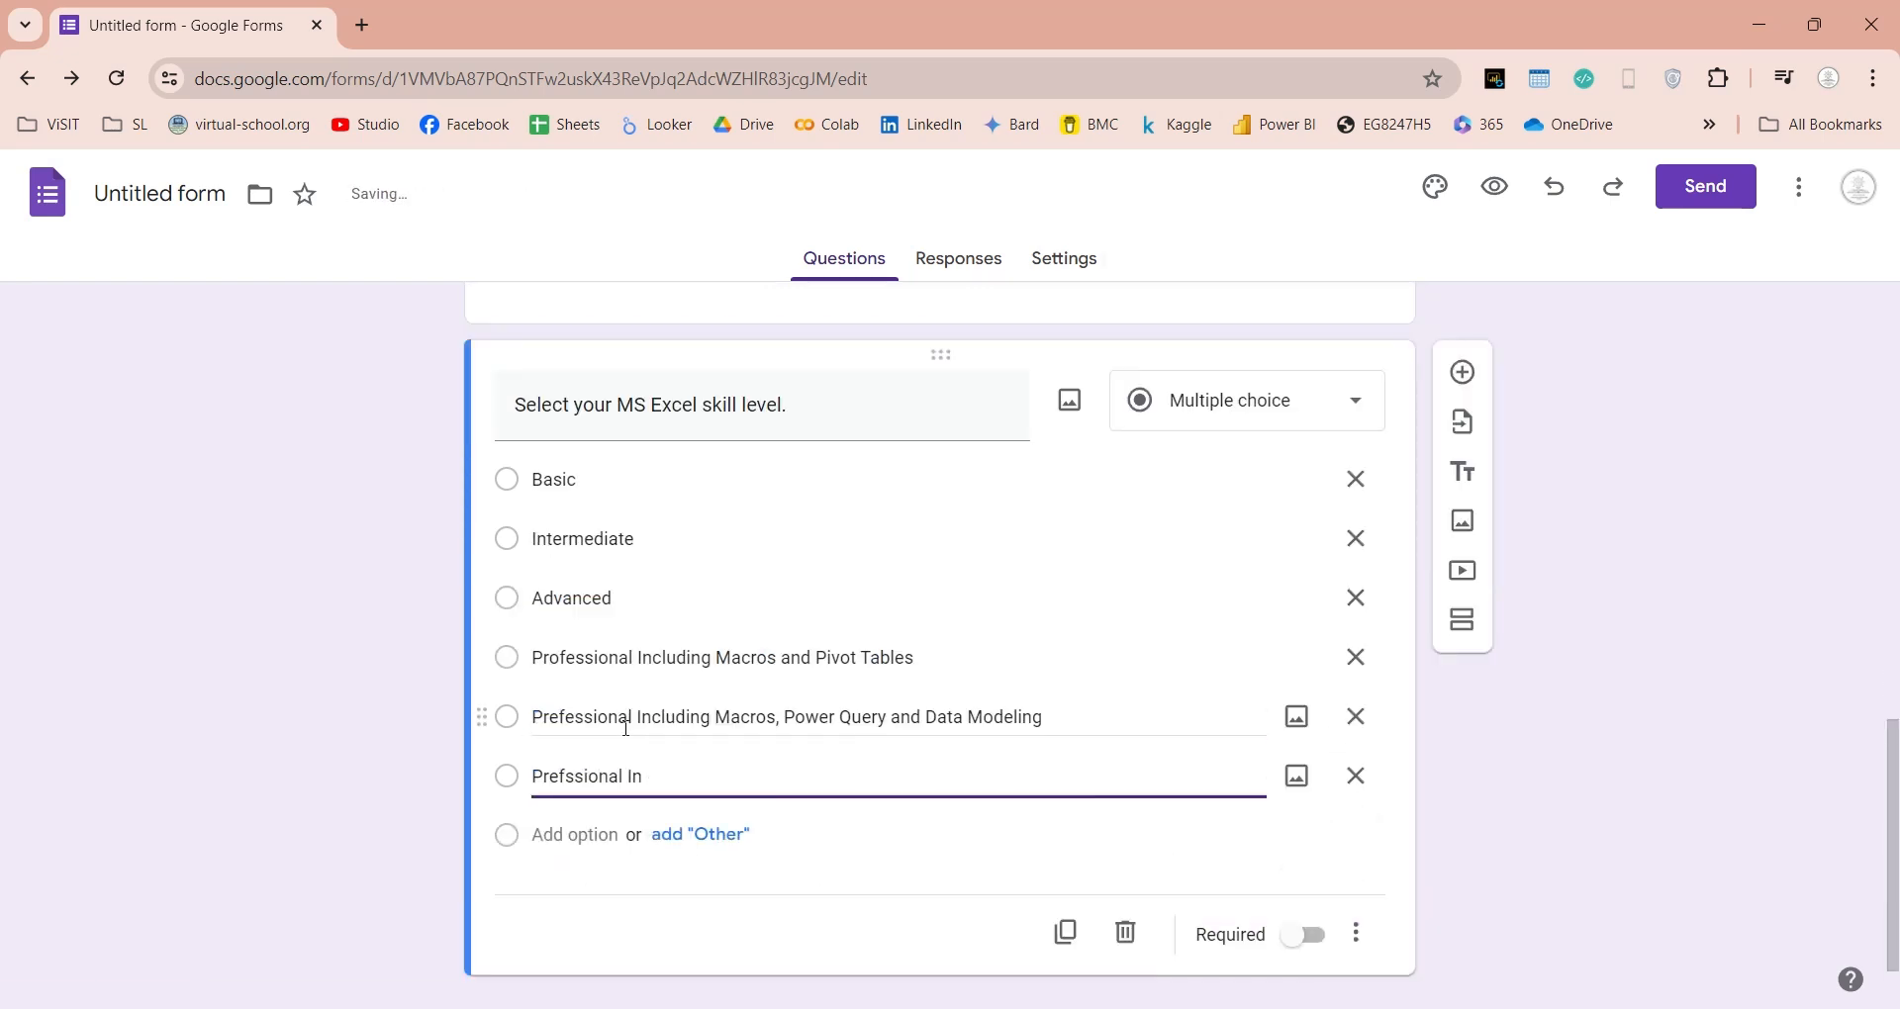
{"action": "type", "text": "cluding Python for MS Excel"}
{"action": "left_click", "coordinate": [1306, 933]}
Step: Add a required checkbox question listing six visualization tools
{"action": "left_click", "coordinate": [1461, 608]}
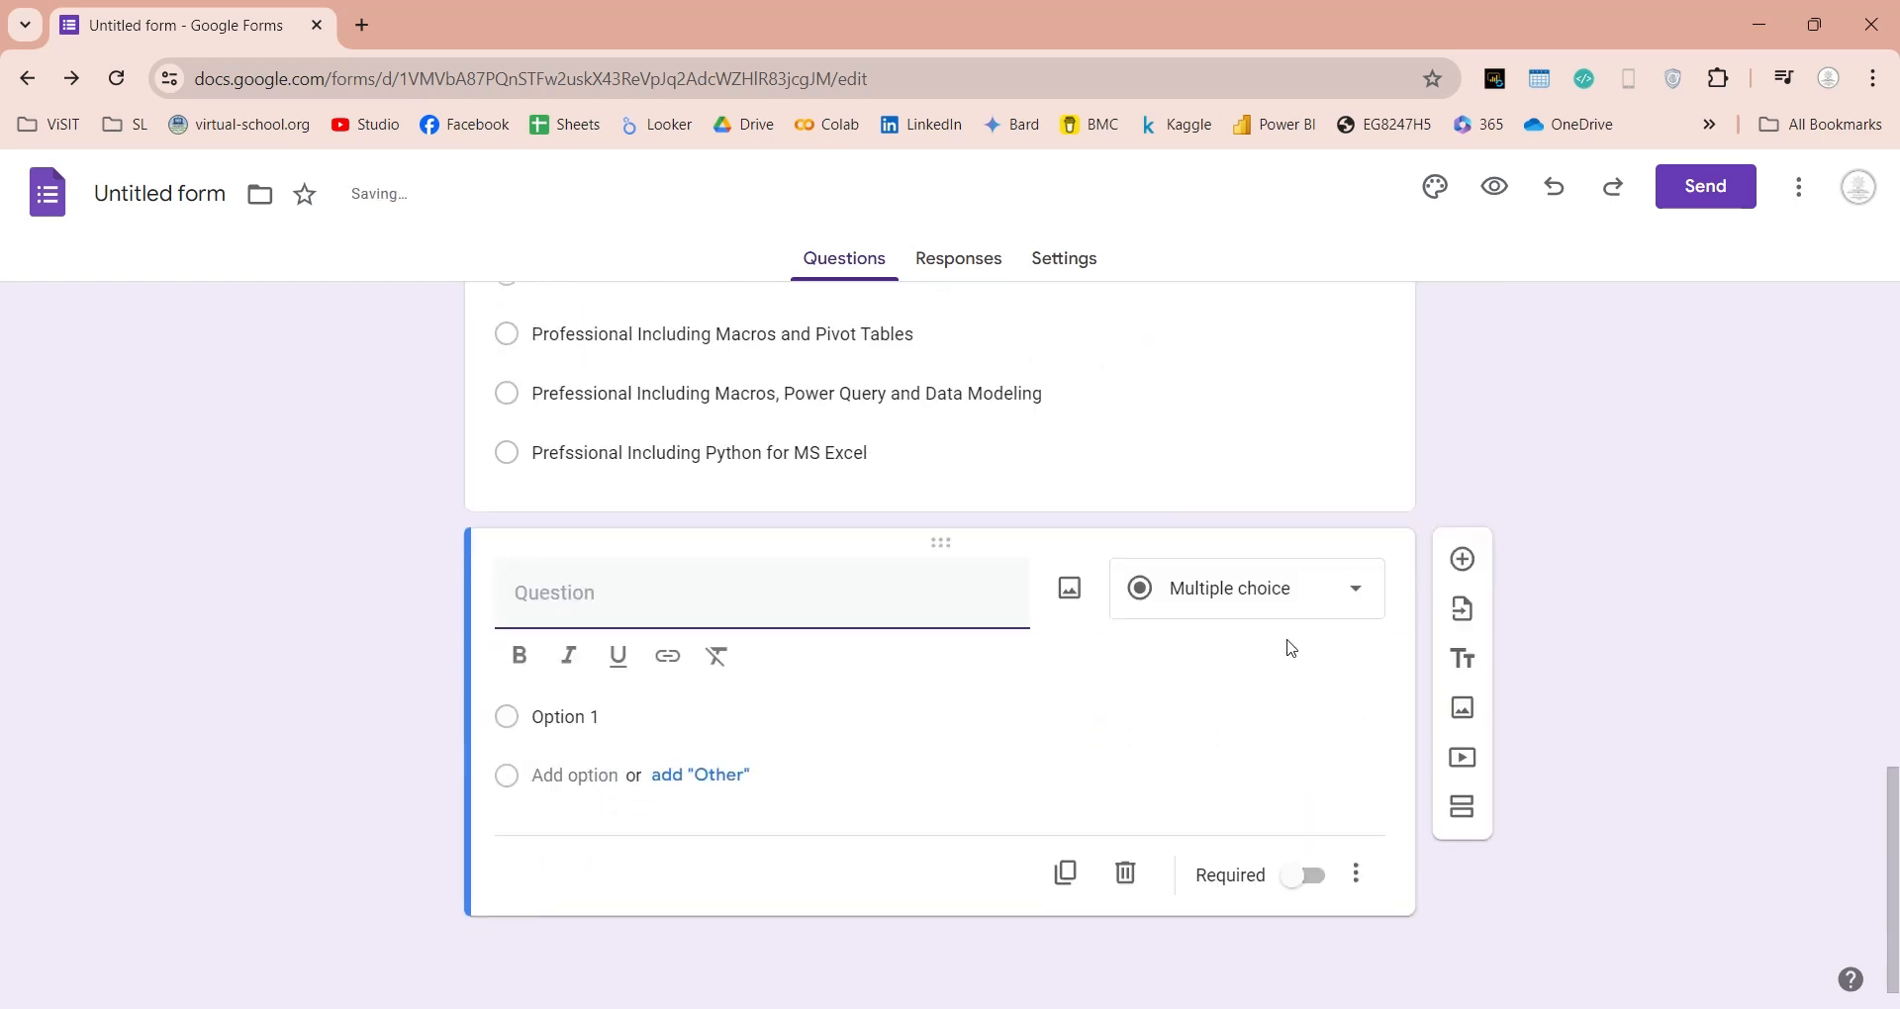
{"action": "type", "text": "Which of these too"}
{"action": "key", "text": "BackSpace"}
{"action": "key", "text": "BackSpace"}
{"action": "type", "text": "visualization?"}
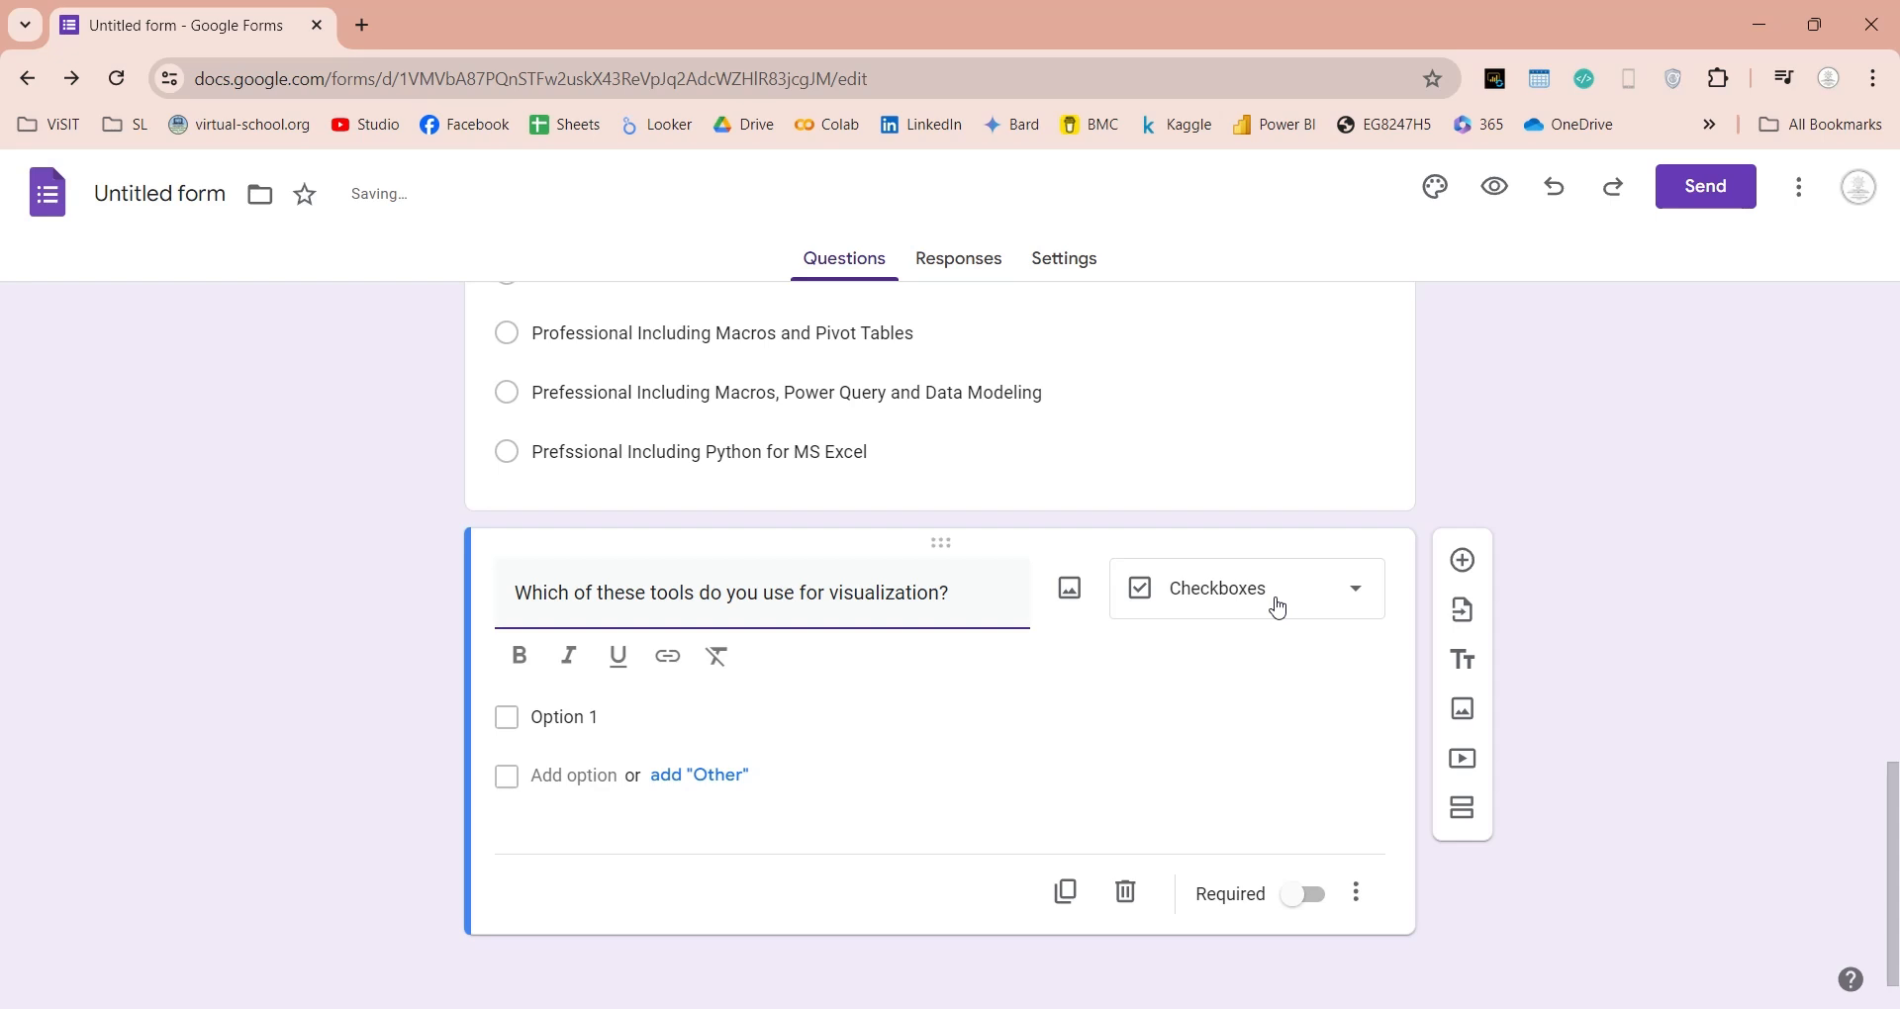
{"action": "type", "text": "Power"}
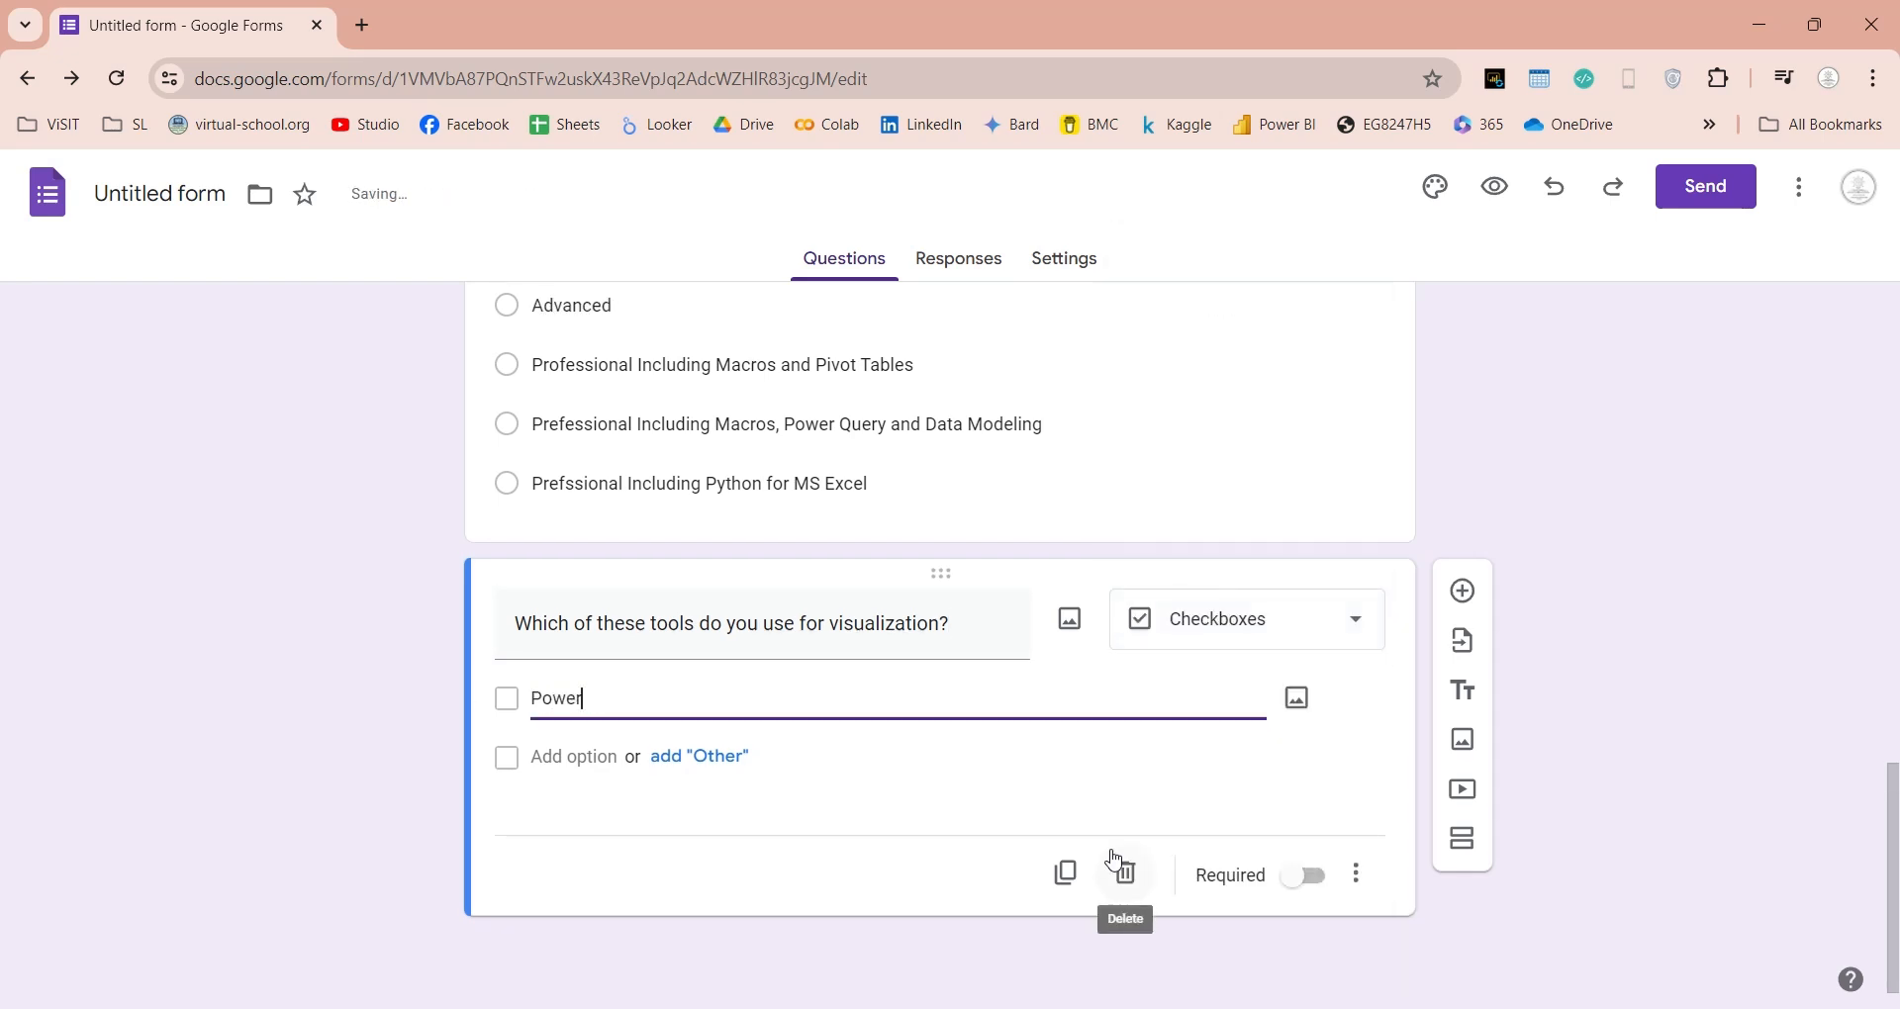
{"action": "type", "text": "Point"}
{"action": "key", "text": "Return"}
{"action": "type", "text": "Power BI"}
{"action": "key", "text": "Return"}
{"action": "type", "text": "Tableau"}
{"action": "key", "text": "Return"}
{"action": "type", "text": "Looker Studio"}
{"action": "key", "text": "Return"}
{"action": "type", "text": "Google Charts"}
{"action": "key", "text": "Return"}
{"action": "type", "text": "Other"}
{"action": "scroll", "coordinate": [1114, 859], "scroll_direction": "down", "scroll_amount": 2}
{"action": "left_click", "coordinate": [1301, 874]}
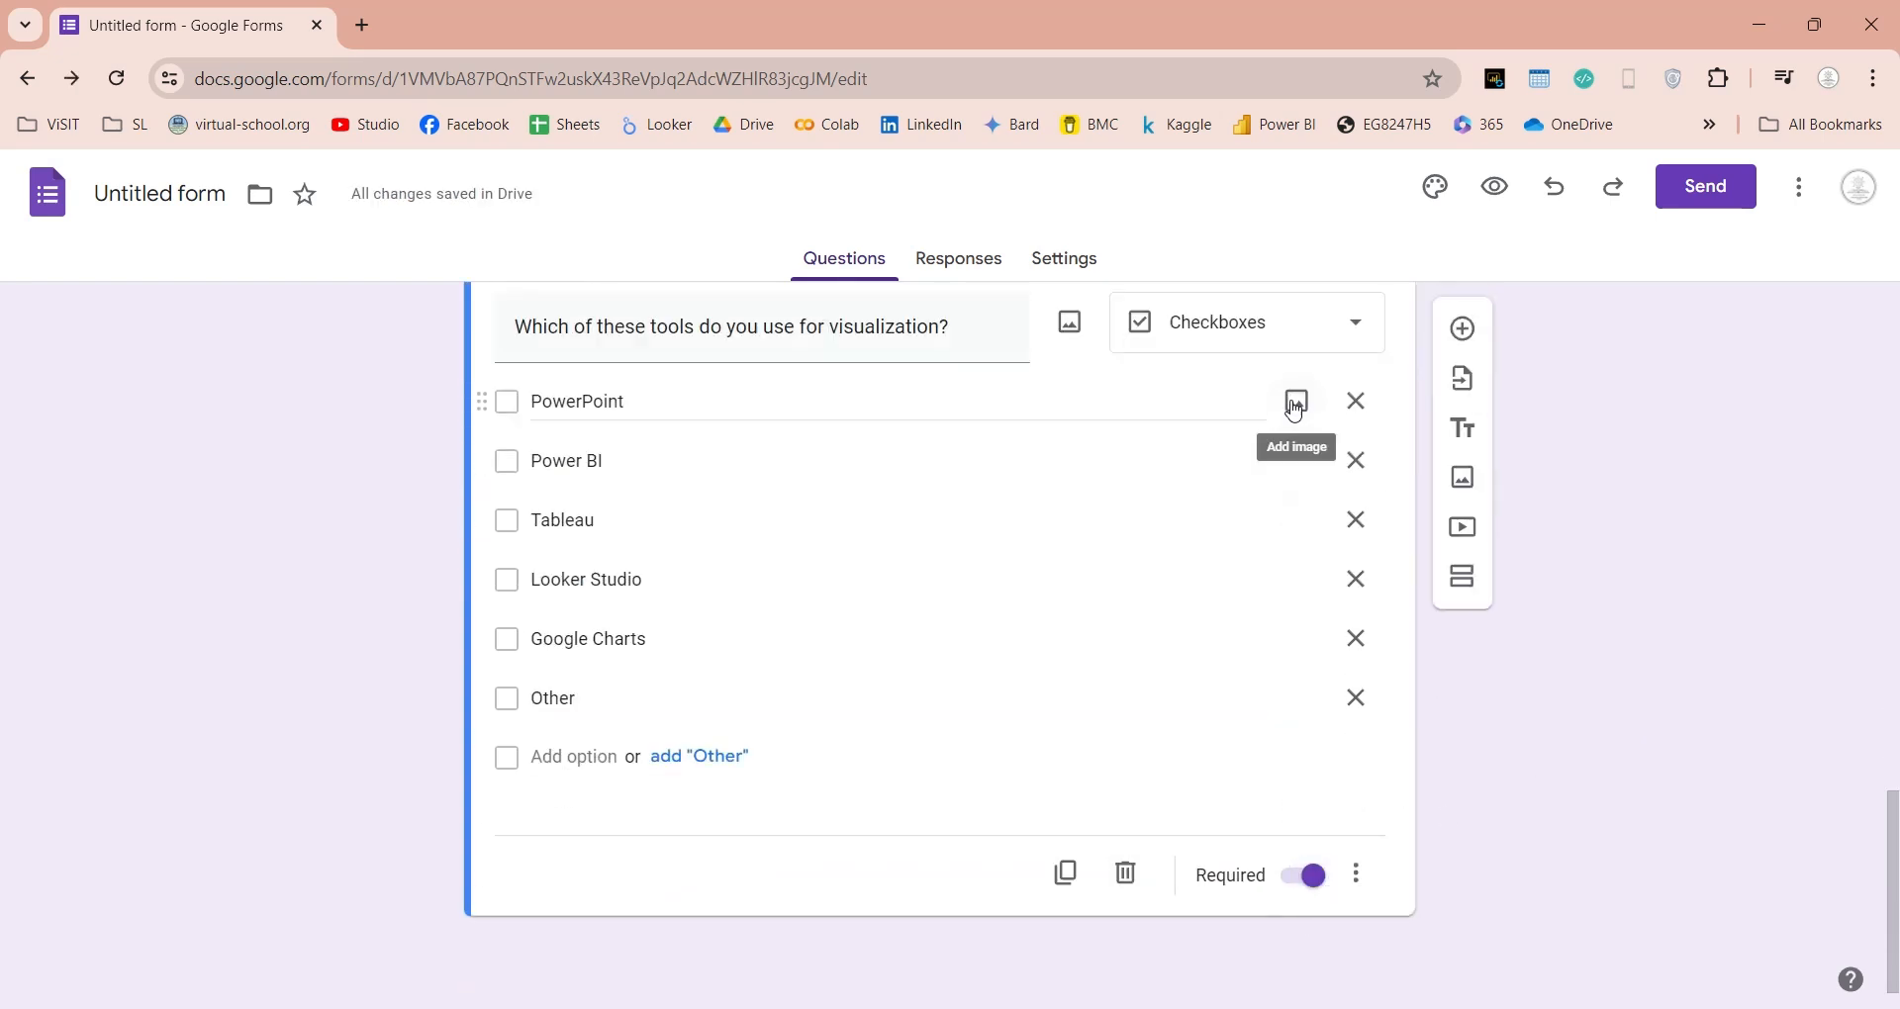
Step: Duplicate it as a multiple-choice question asking which tool they prefer to use
{"action": "left_click", "coordinate": [1065, 874]}
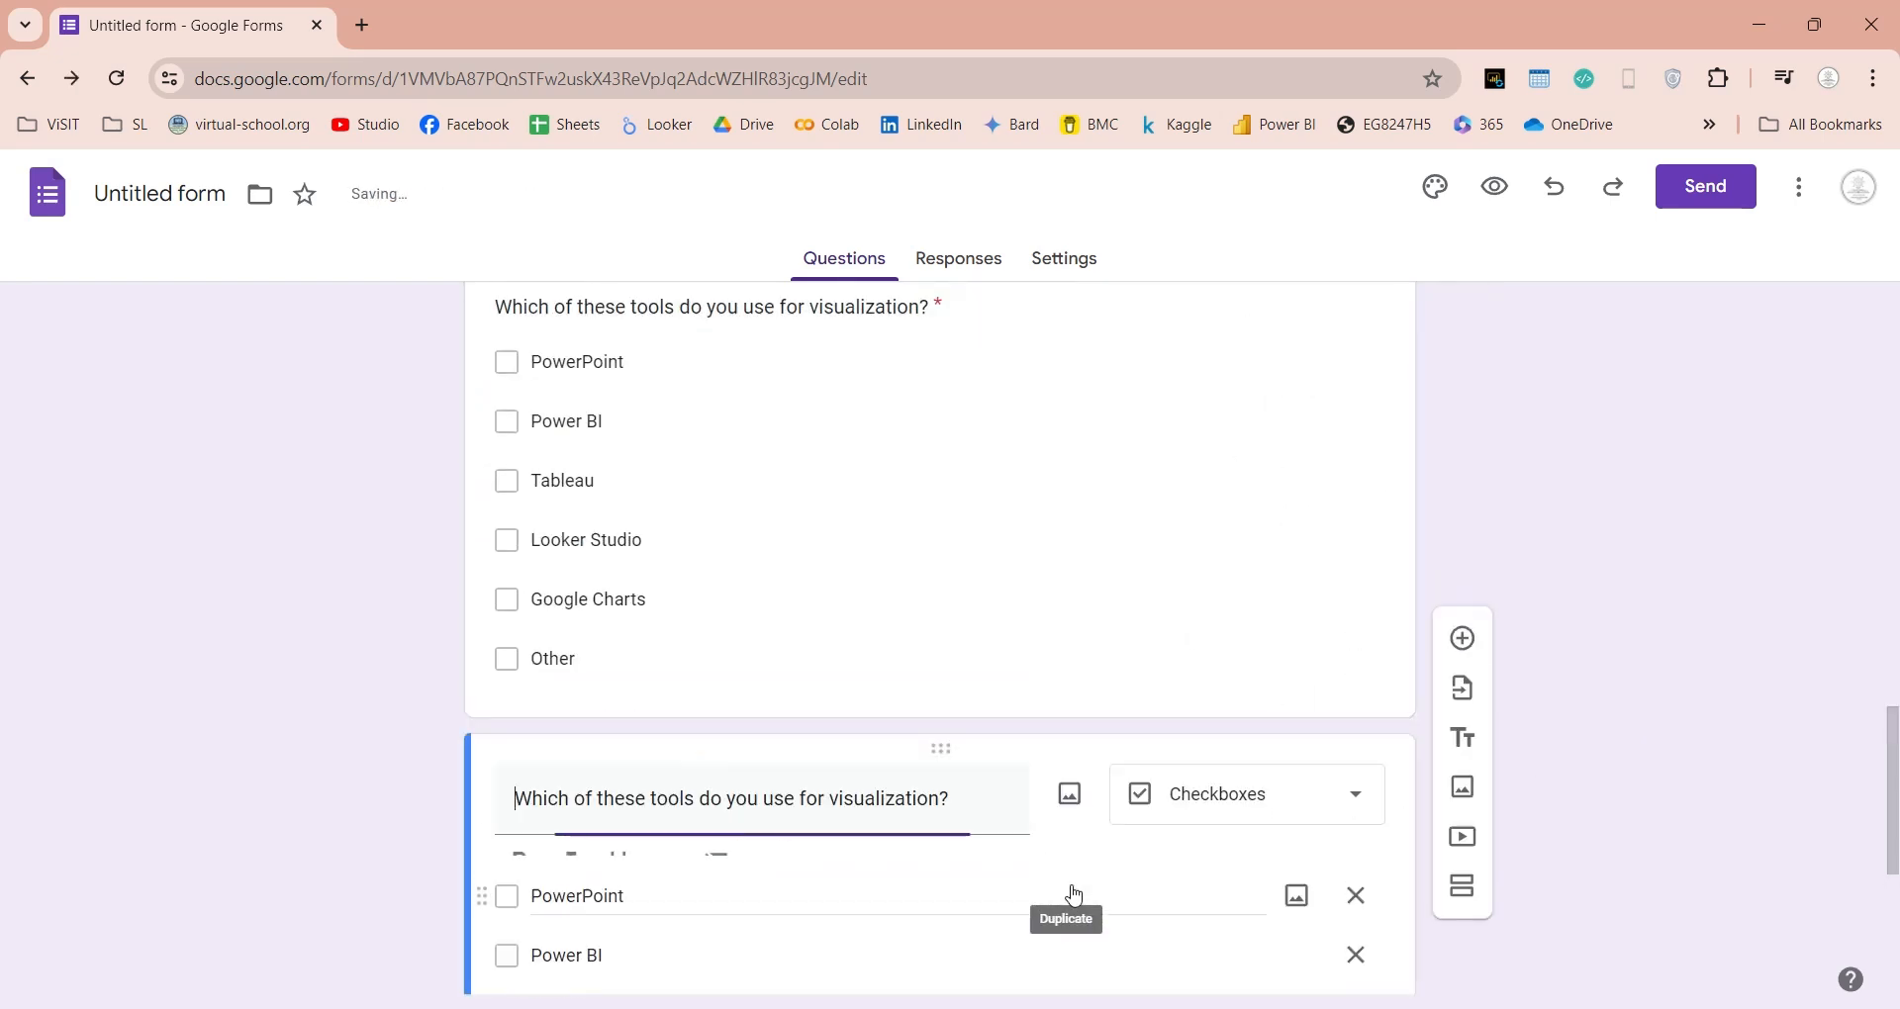
{"action": "scroll", "coordinate": [1073, 893], "scroll_direction": "down", "scroll_amount": 3}
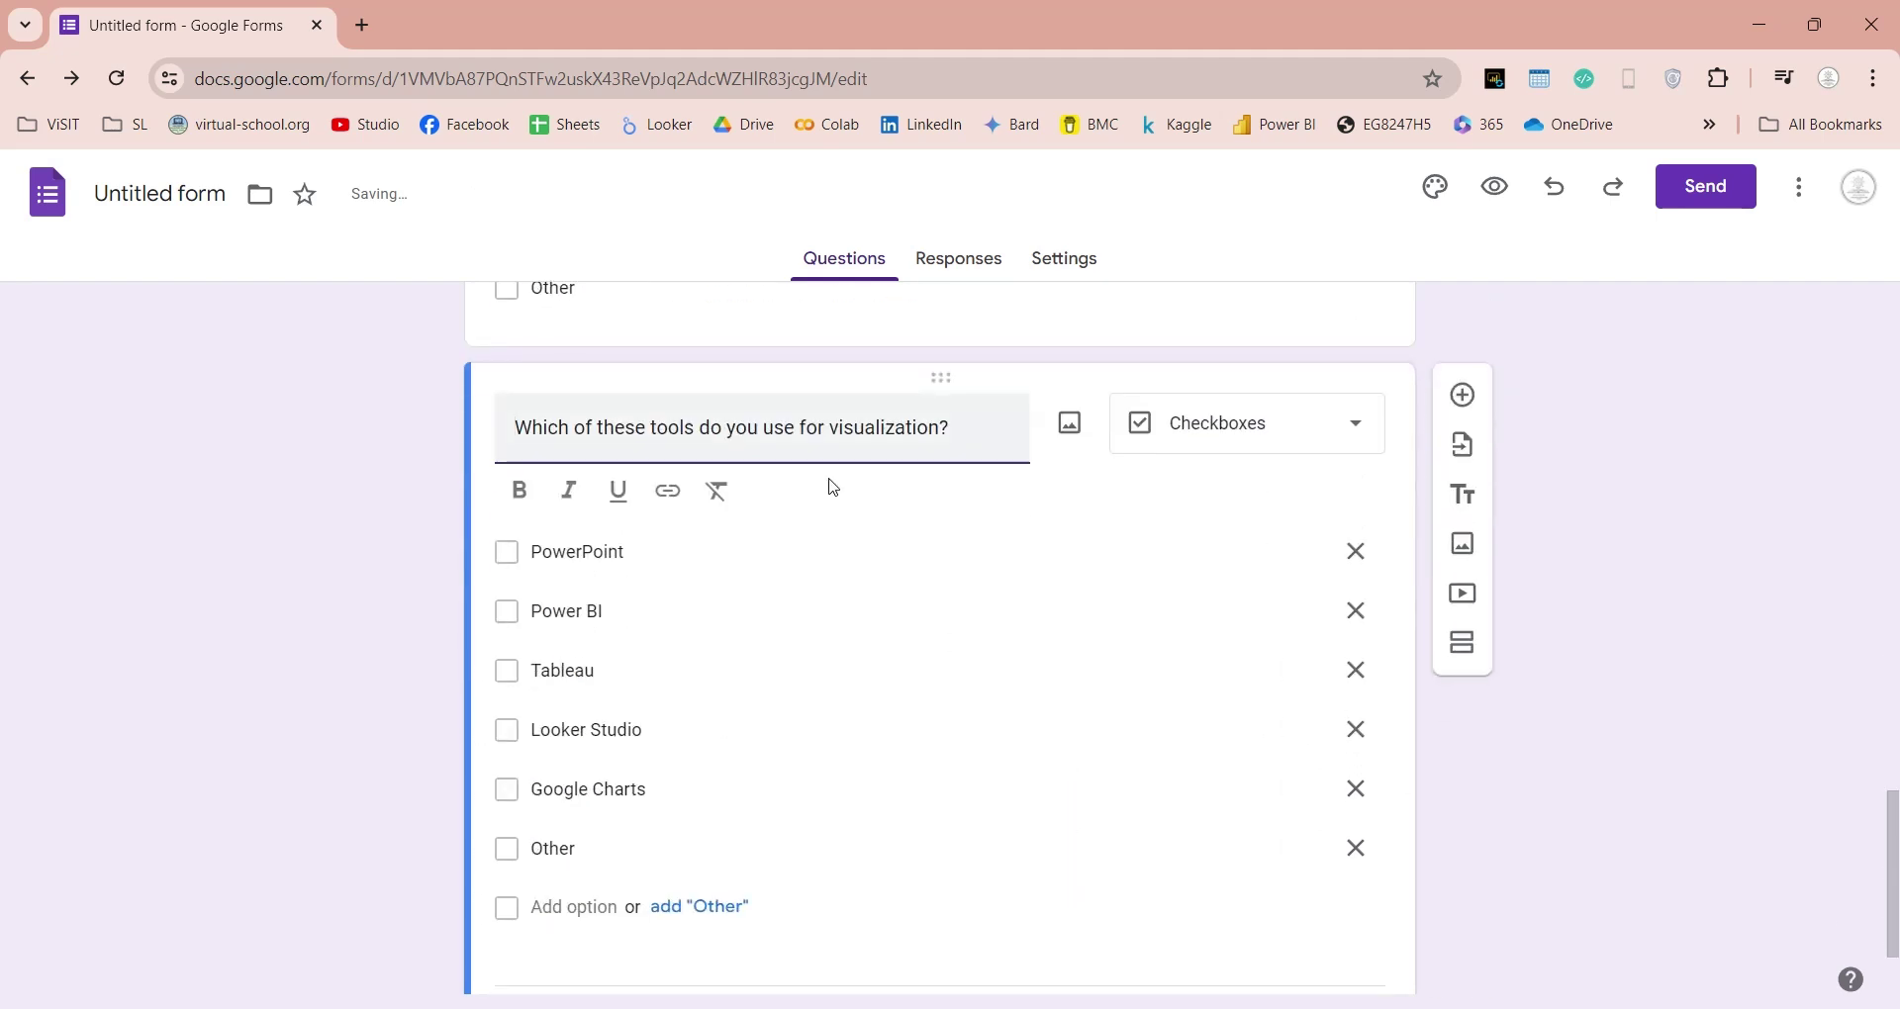
{"action": "left_click", "coordinate": [762, 428]}
{"action": "type", "text": "prefer t"}
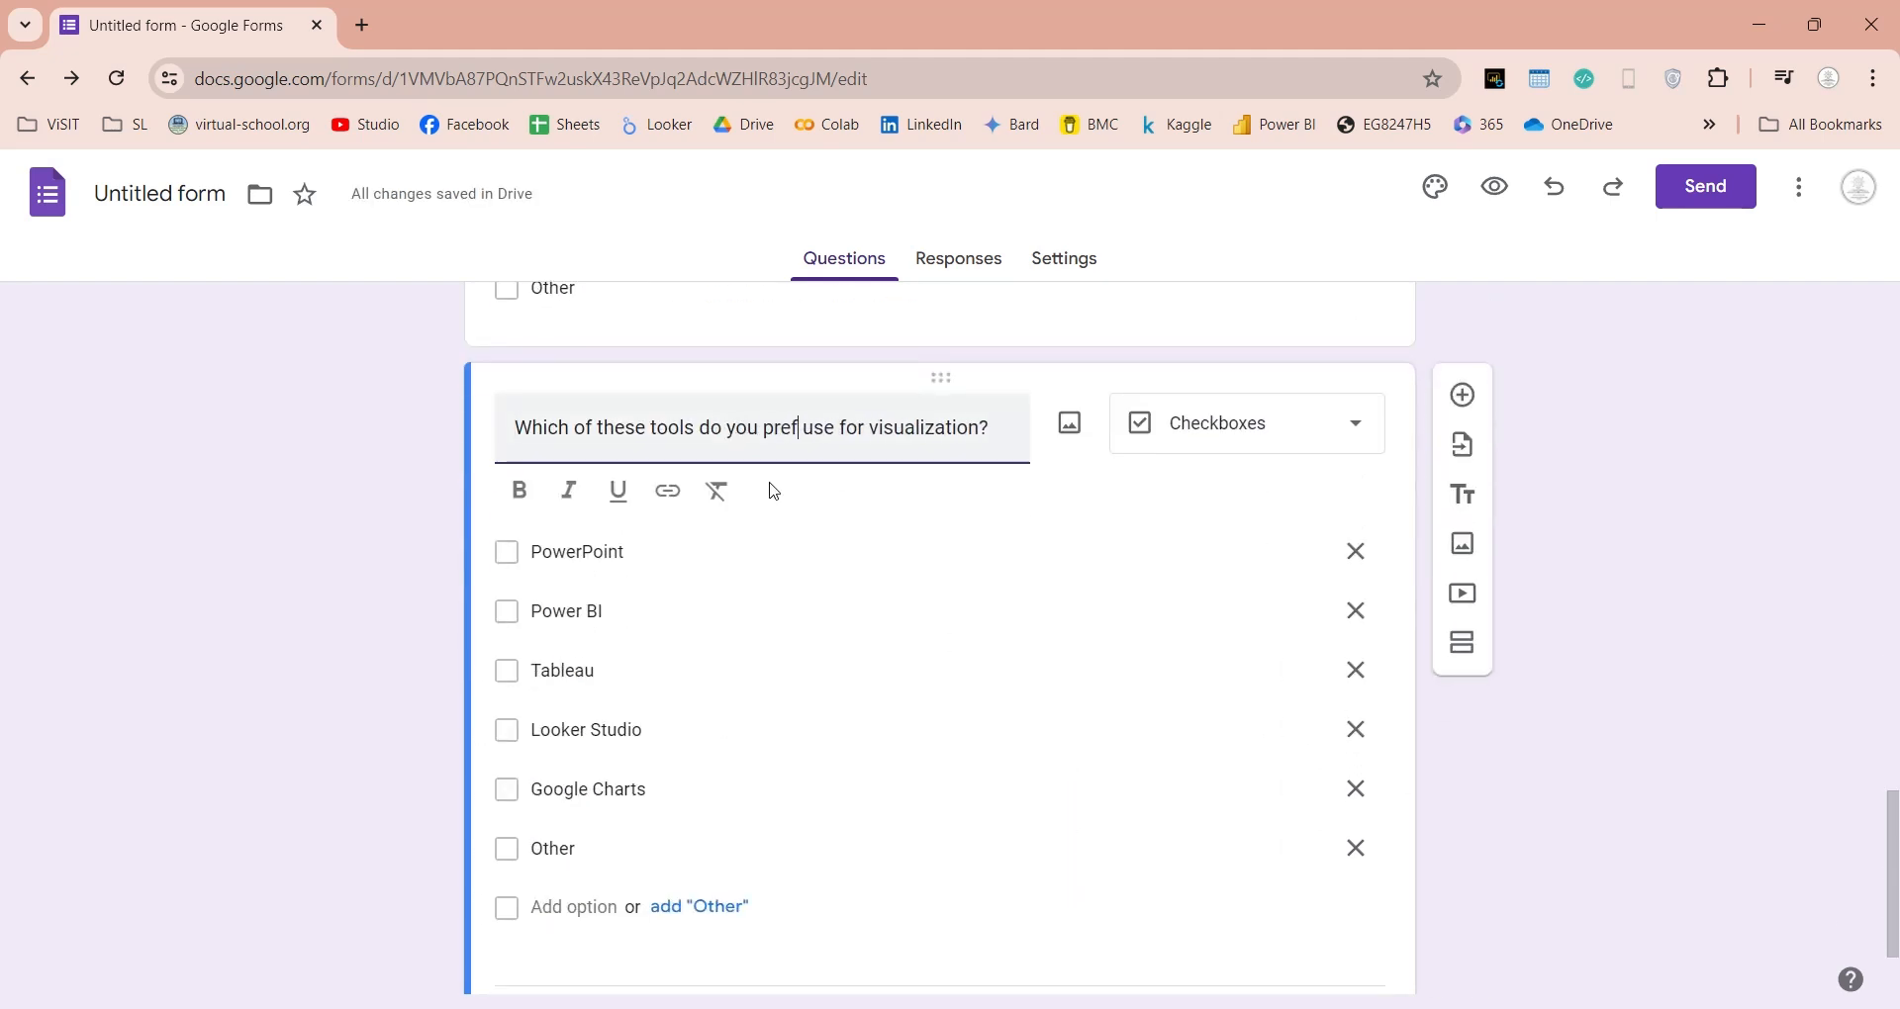
{"action": "type", "text": "o"}
{"action": "left_click", "coordinate": [1203, 423]}
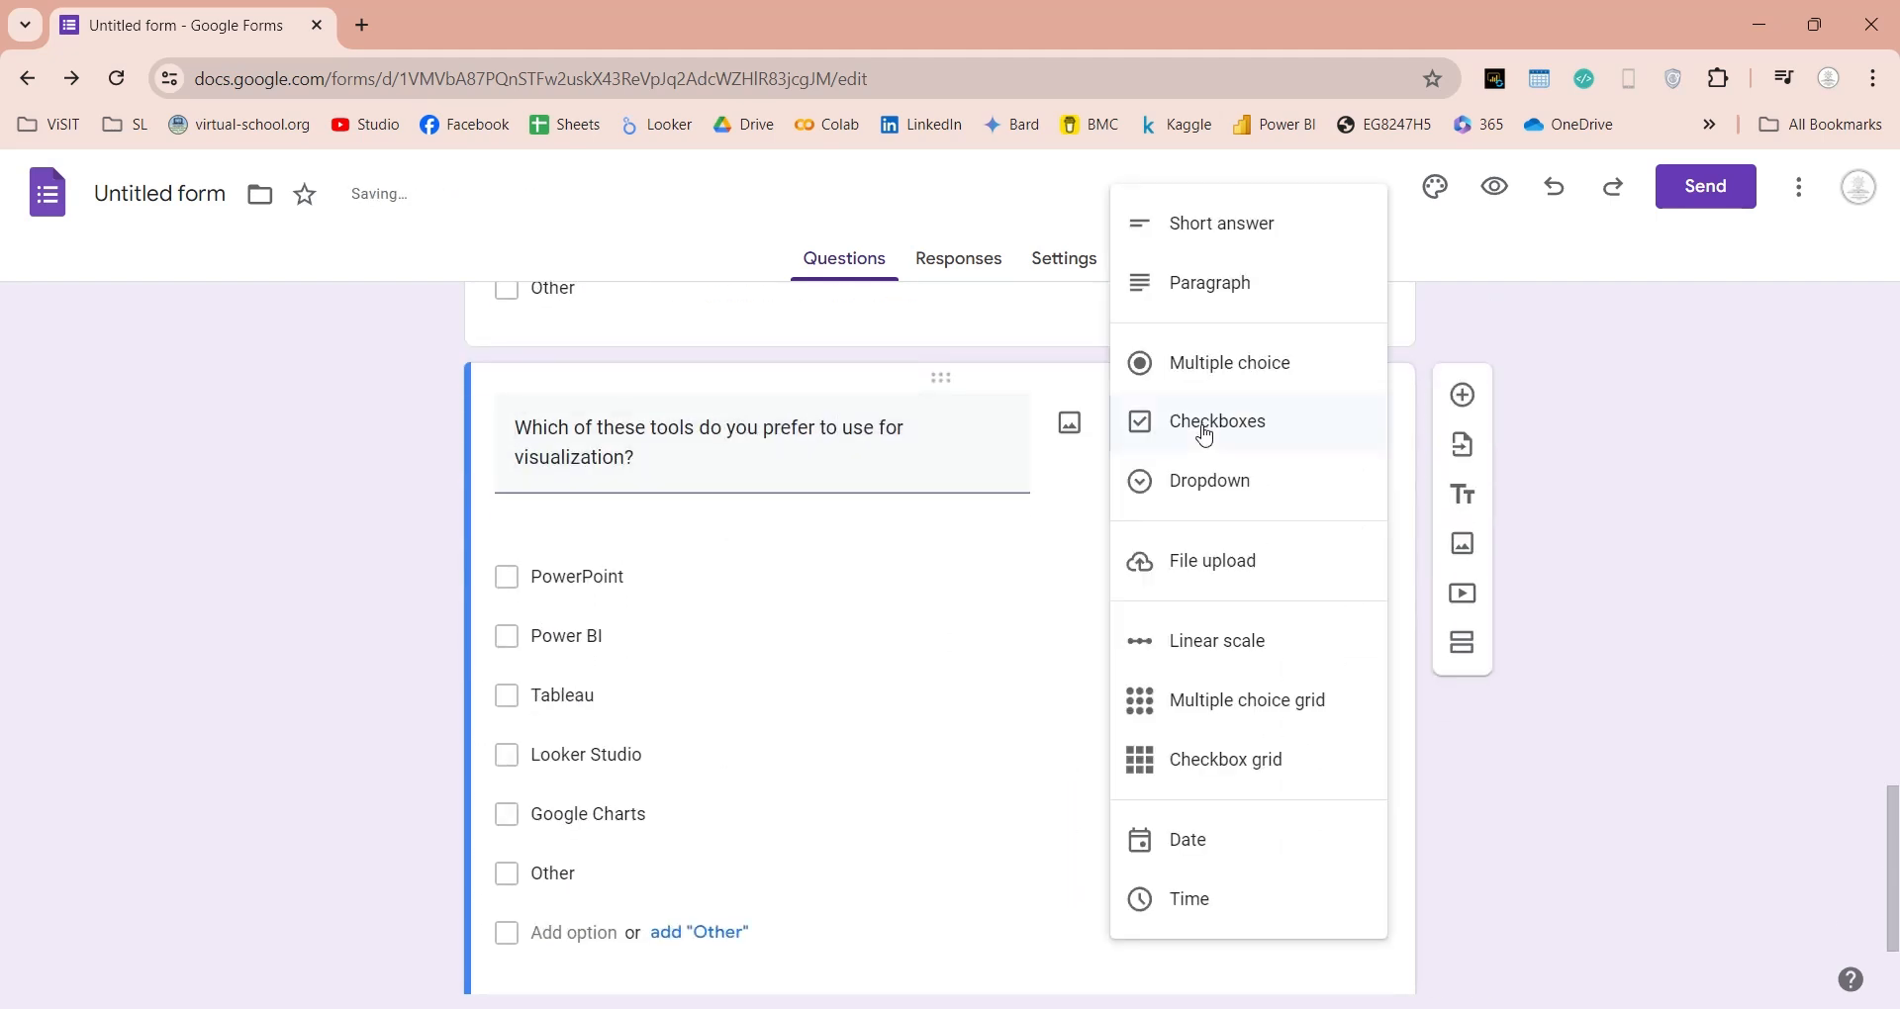
{"action": "left_click", "coordinate": [1210, 365]}
{"action": "scroll", "coordinate": [1546, 679], "scroll_direction": "down", "scroll_amount": 1}
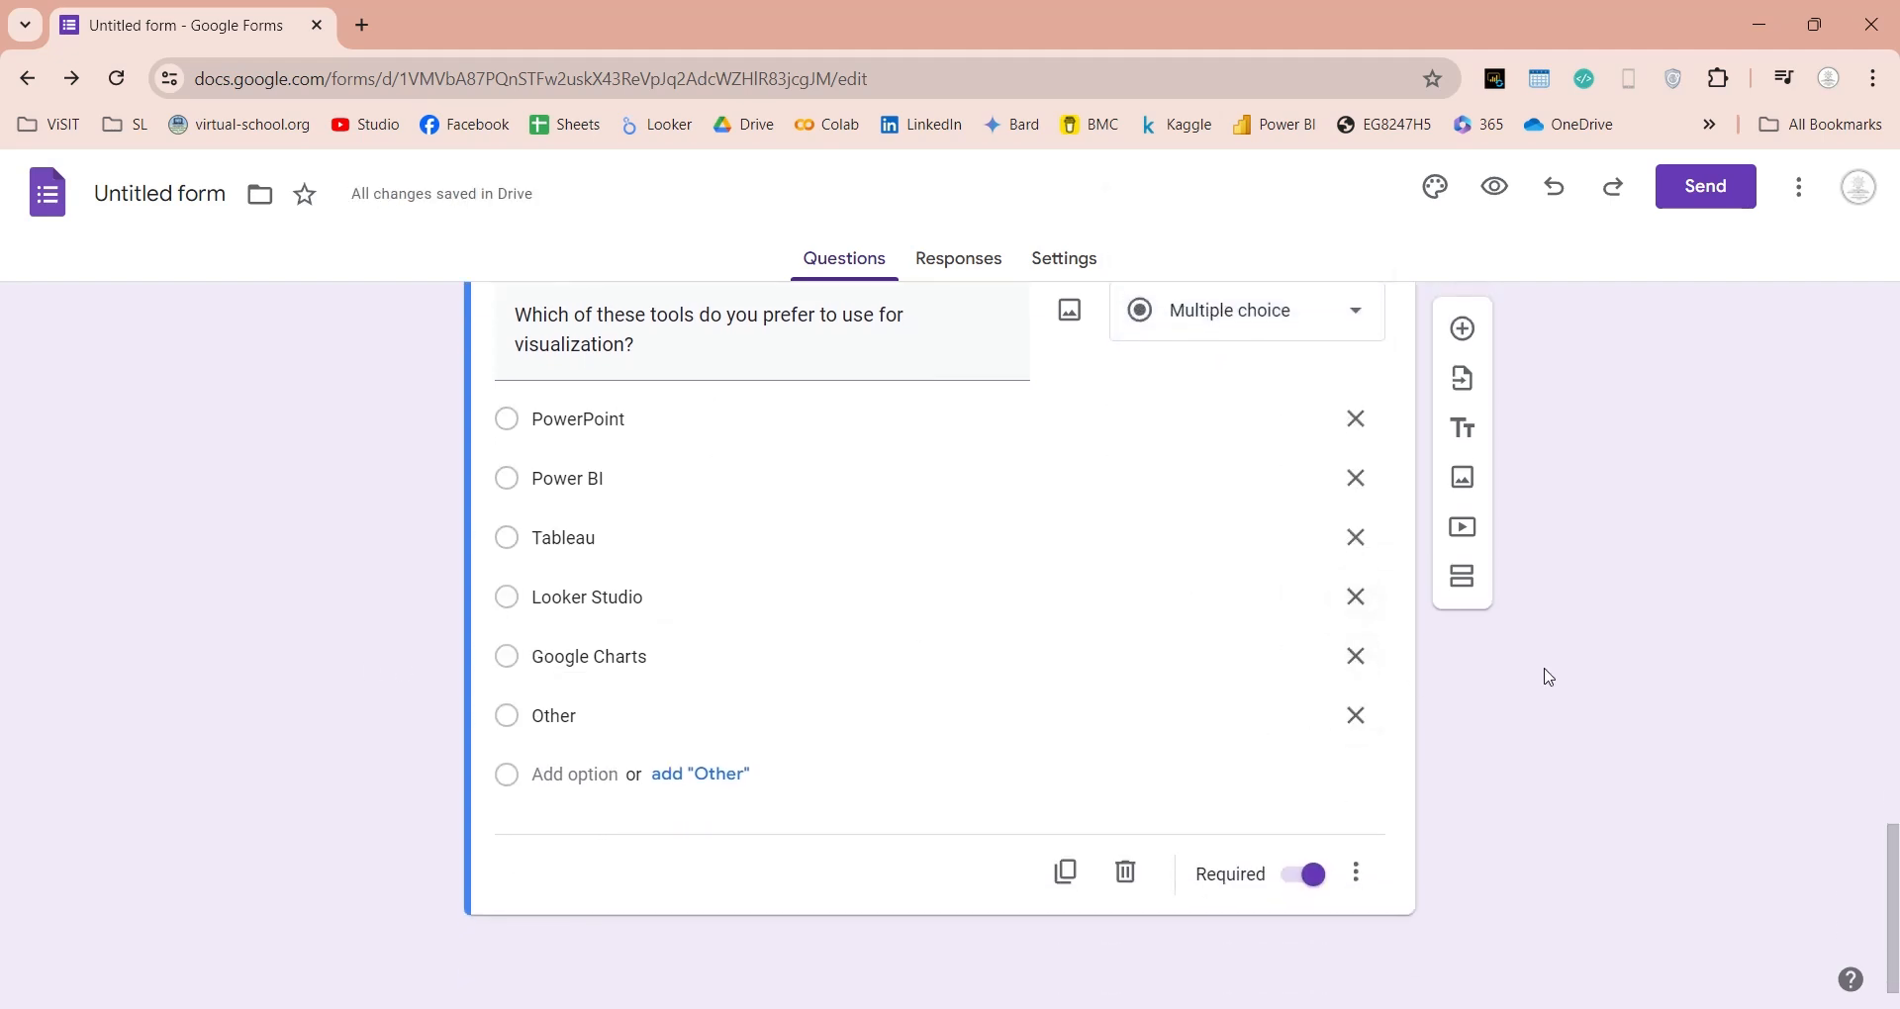
Step: Add a required checkbox languages question with Power Query (M), DAX, Pyton, SQL, R and Other
{"action": "left_click", "coordinate": [1462, 328]}
{"action": "type", "text": "Which of the languages do you use for data analysis?"}
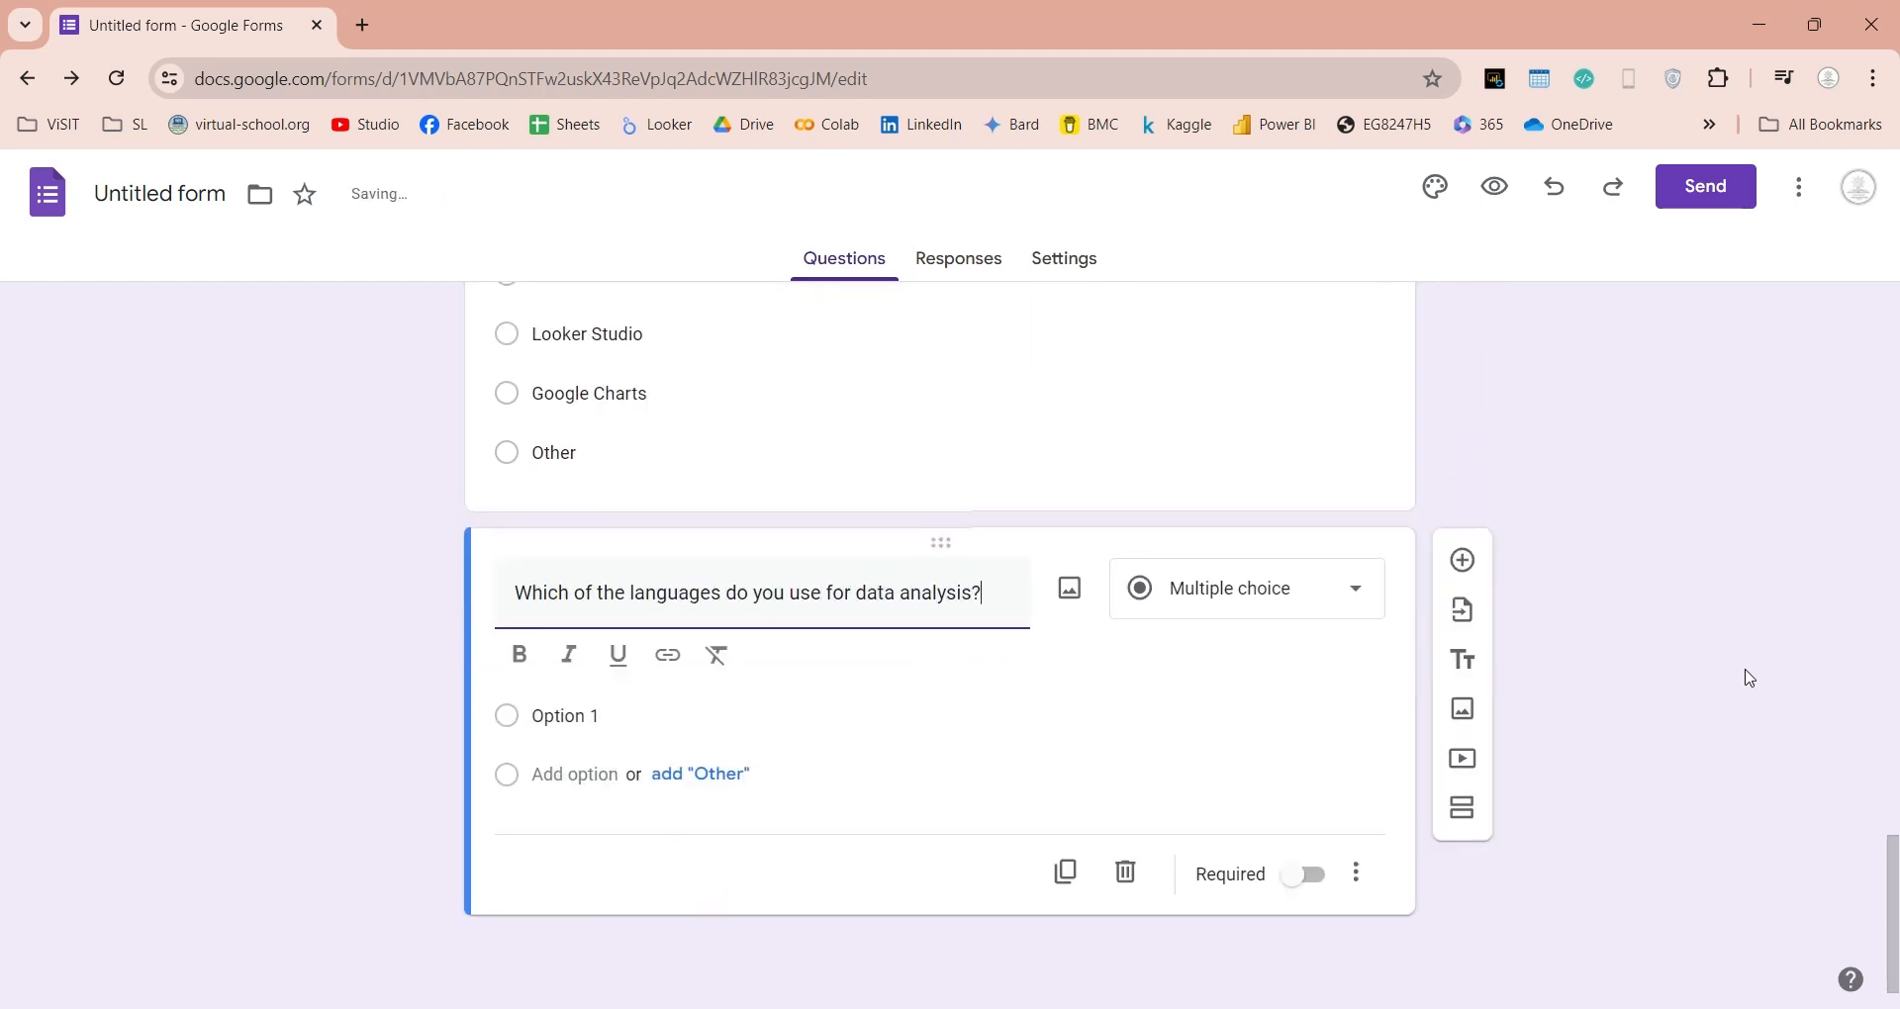
{"action": "left_click", "coordinate": [1340, 589]}
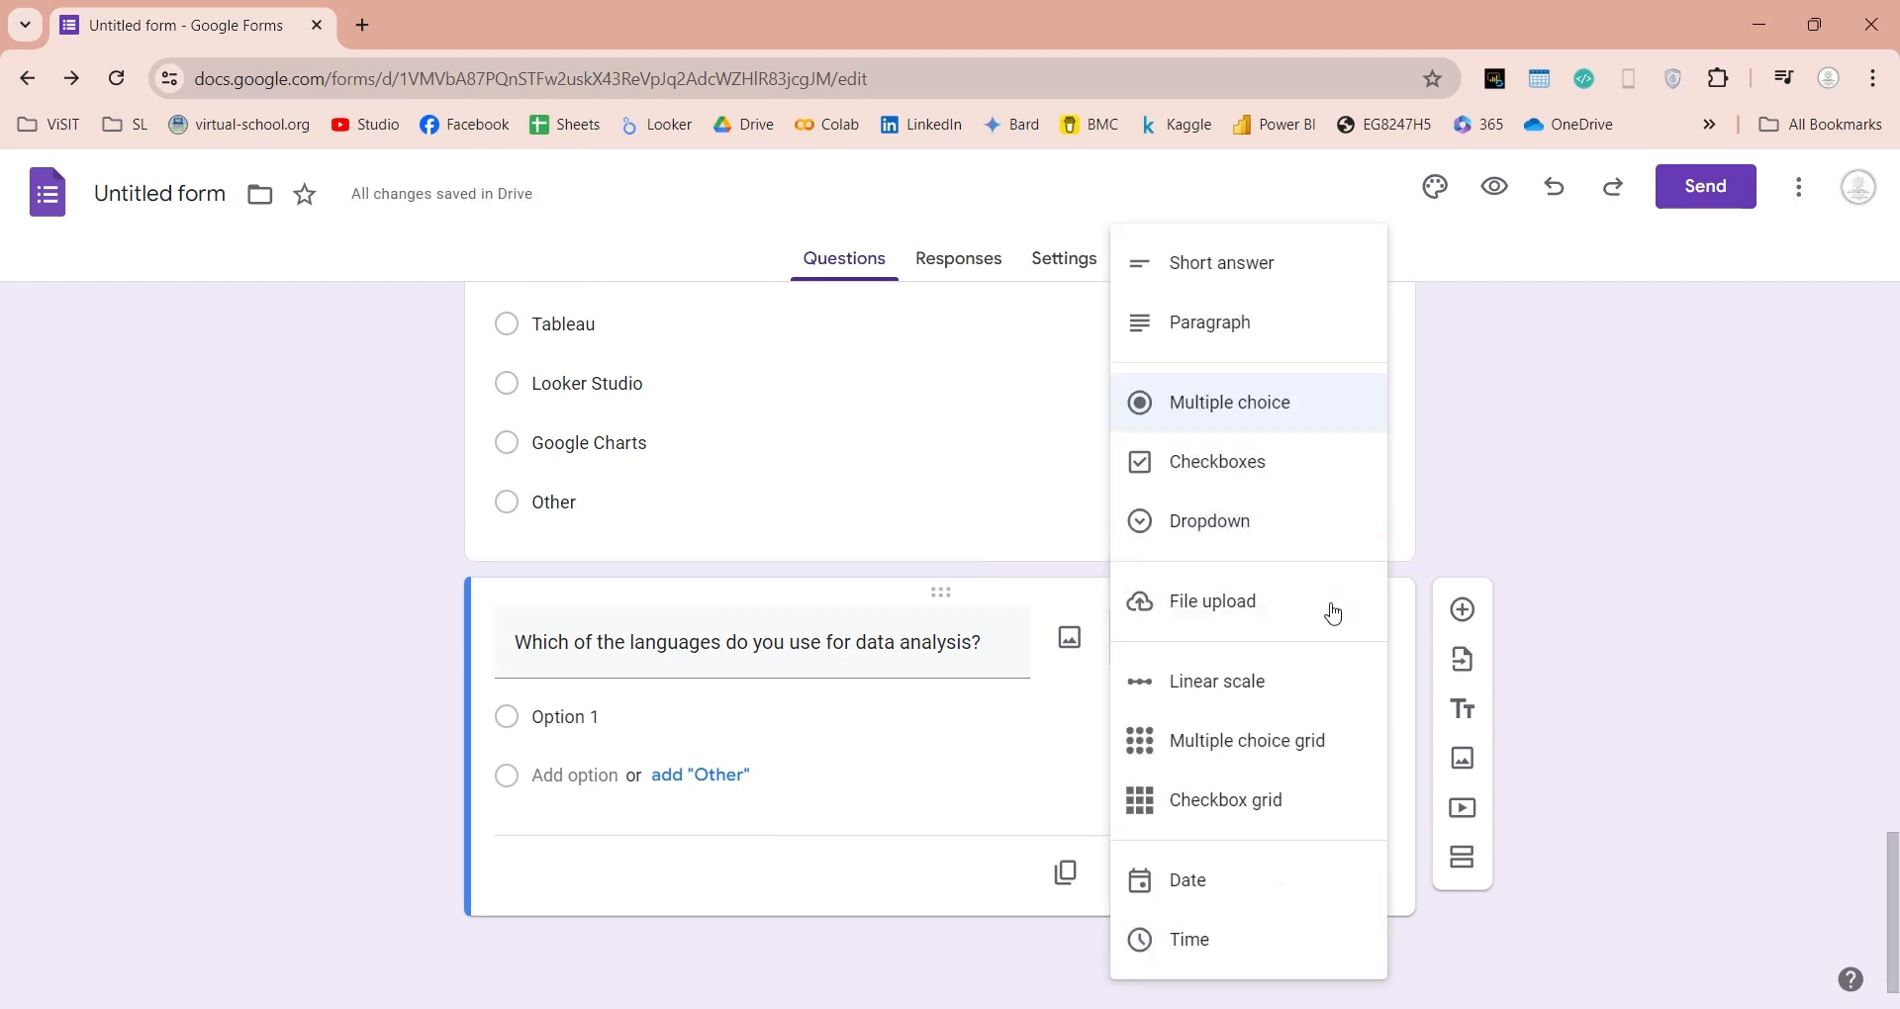
{"action": "left_click", "coordinate": [1200, 462]}
{"action": "left_click", "coordinate": [564, 716]}
{"action": "type", "text": "Power Query (M)"}
{"action": "key", "text": "Return"}
{"action": "type", "text": "DAX"}
{"action": "key", "text": "Return"}
{"action": "type", "text": "Pyton"}
{"action": "key", "text": "Return"}
{"action": "type", "text": "SQL"}
{"action": "key", "text": "Return"}
{"action": "type", "text": "R"}
{"action": "key", "text": "Return"}
{"action": "type", "text": "Other"}
{"action": "left_click", "coordinate": [1302, 907]}
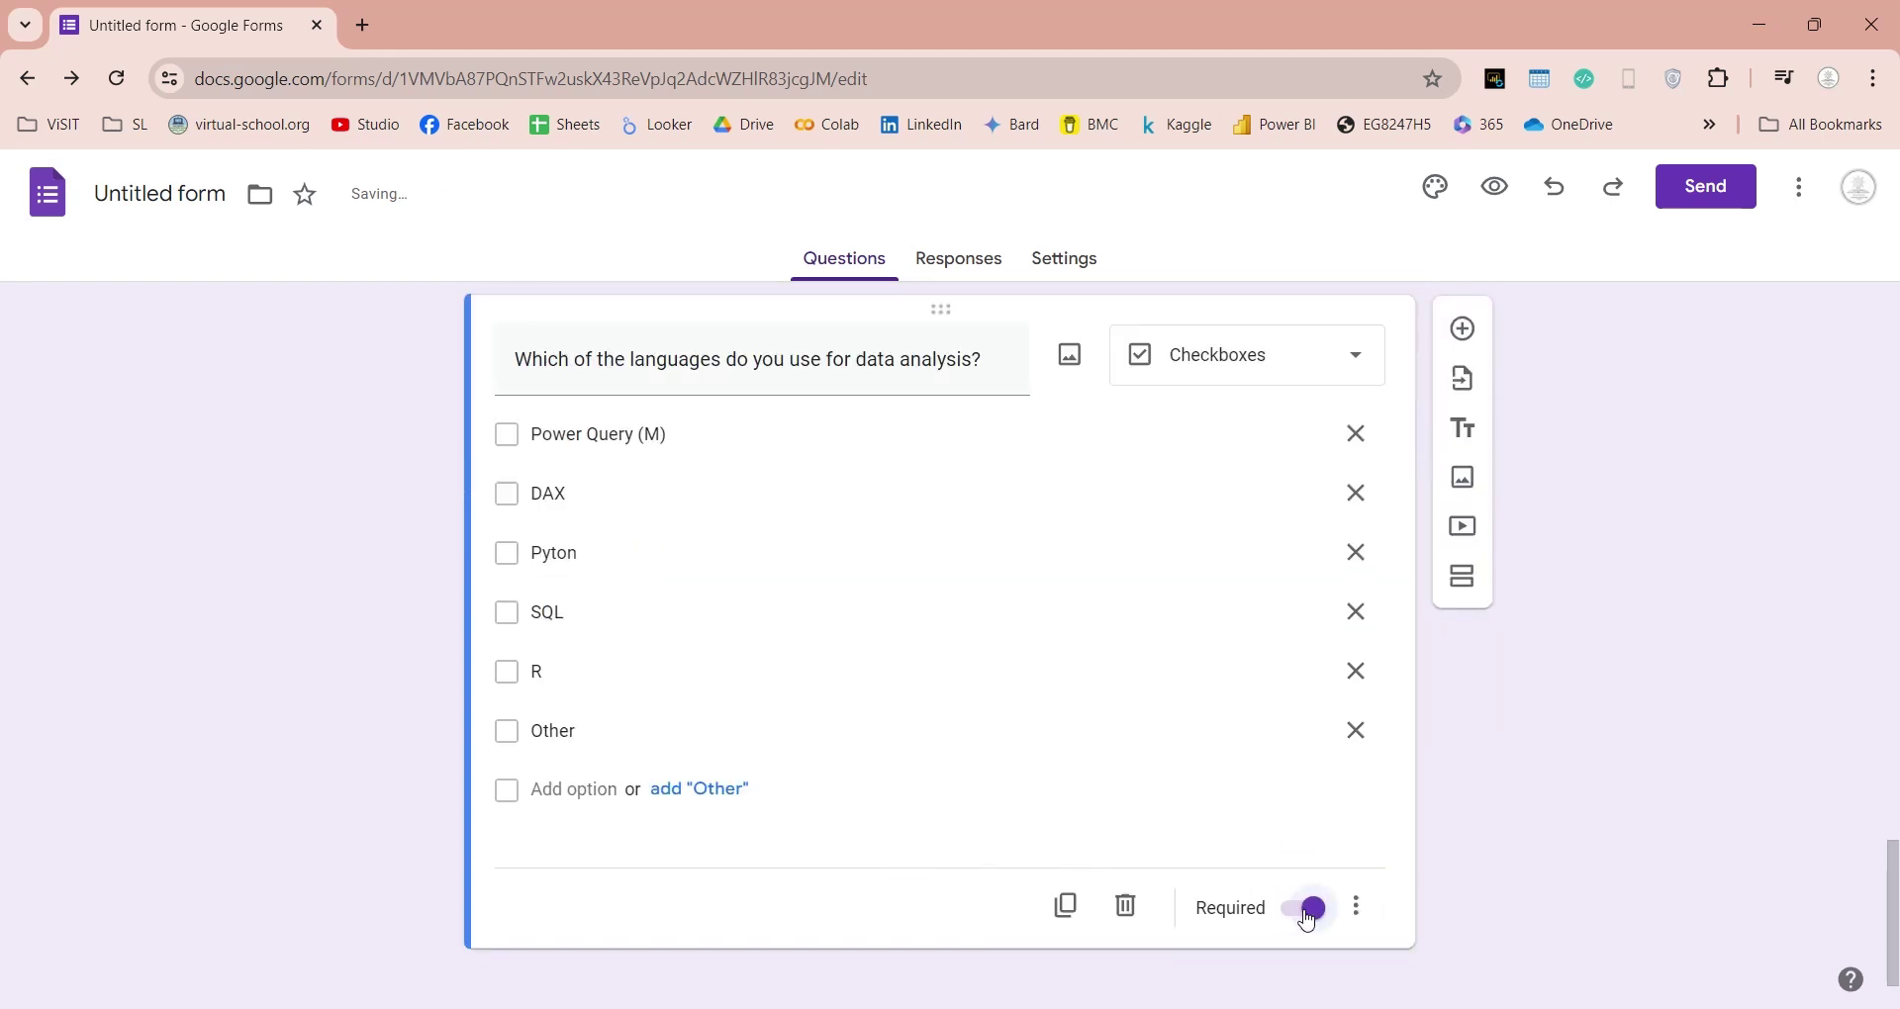
Step: Duplicate it as a multiple-choice 'prefer' question and adjust the original question's title
{"action": "left_click", "coordinate": [1065, 906]}
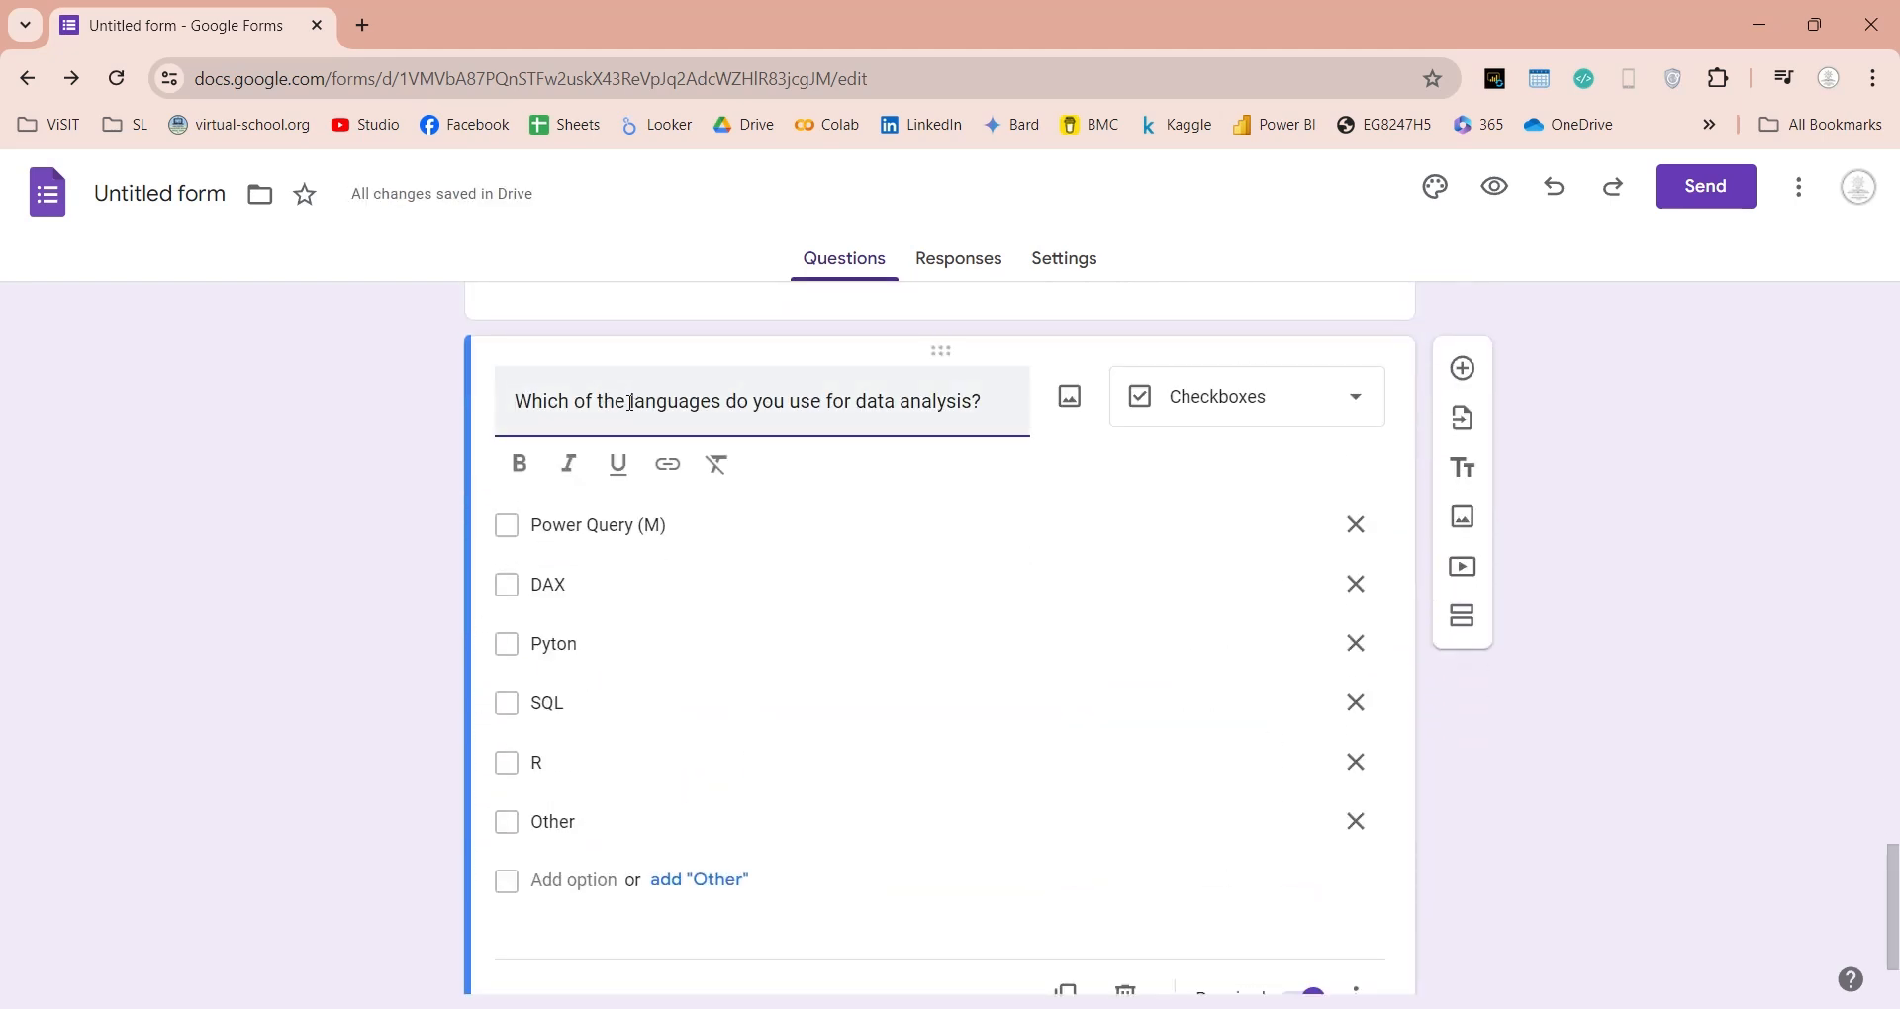
{"action": "type", "text": "se"}
{"action": "type", "text": "prefer to"}
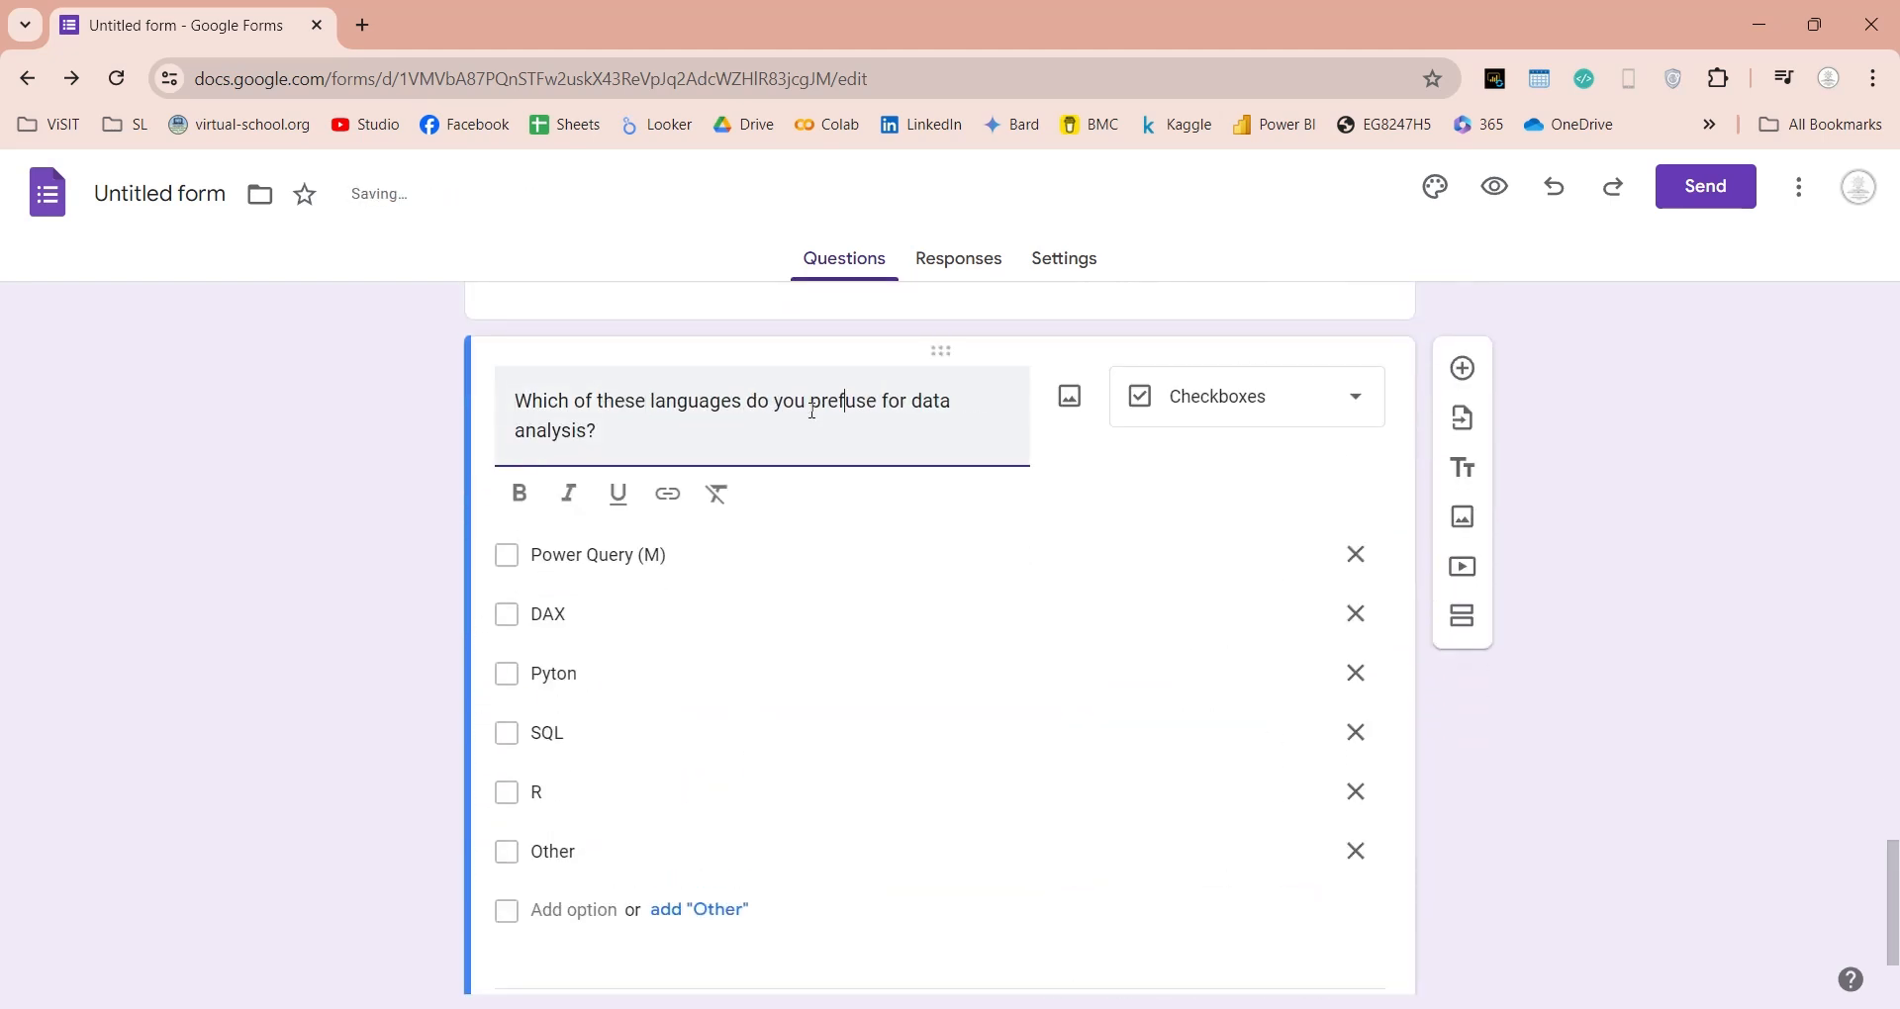
{"action": "type", "text": "er to"}
{"action": "left_click", "coordinate": [1247, 397]}
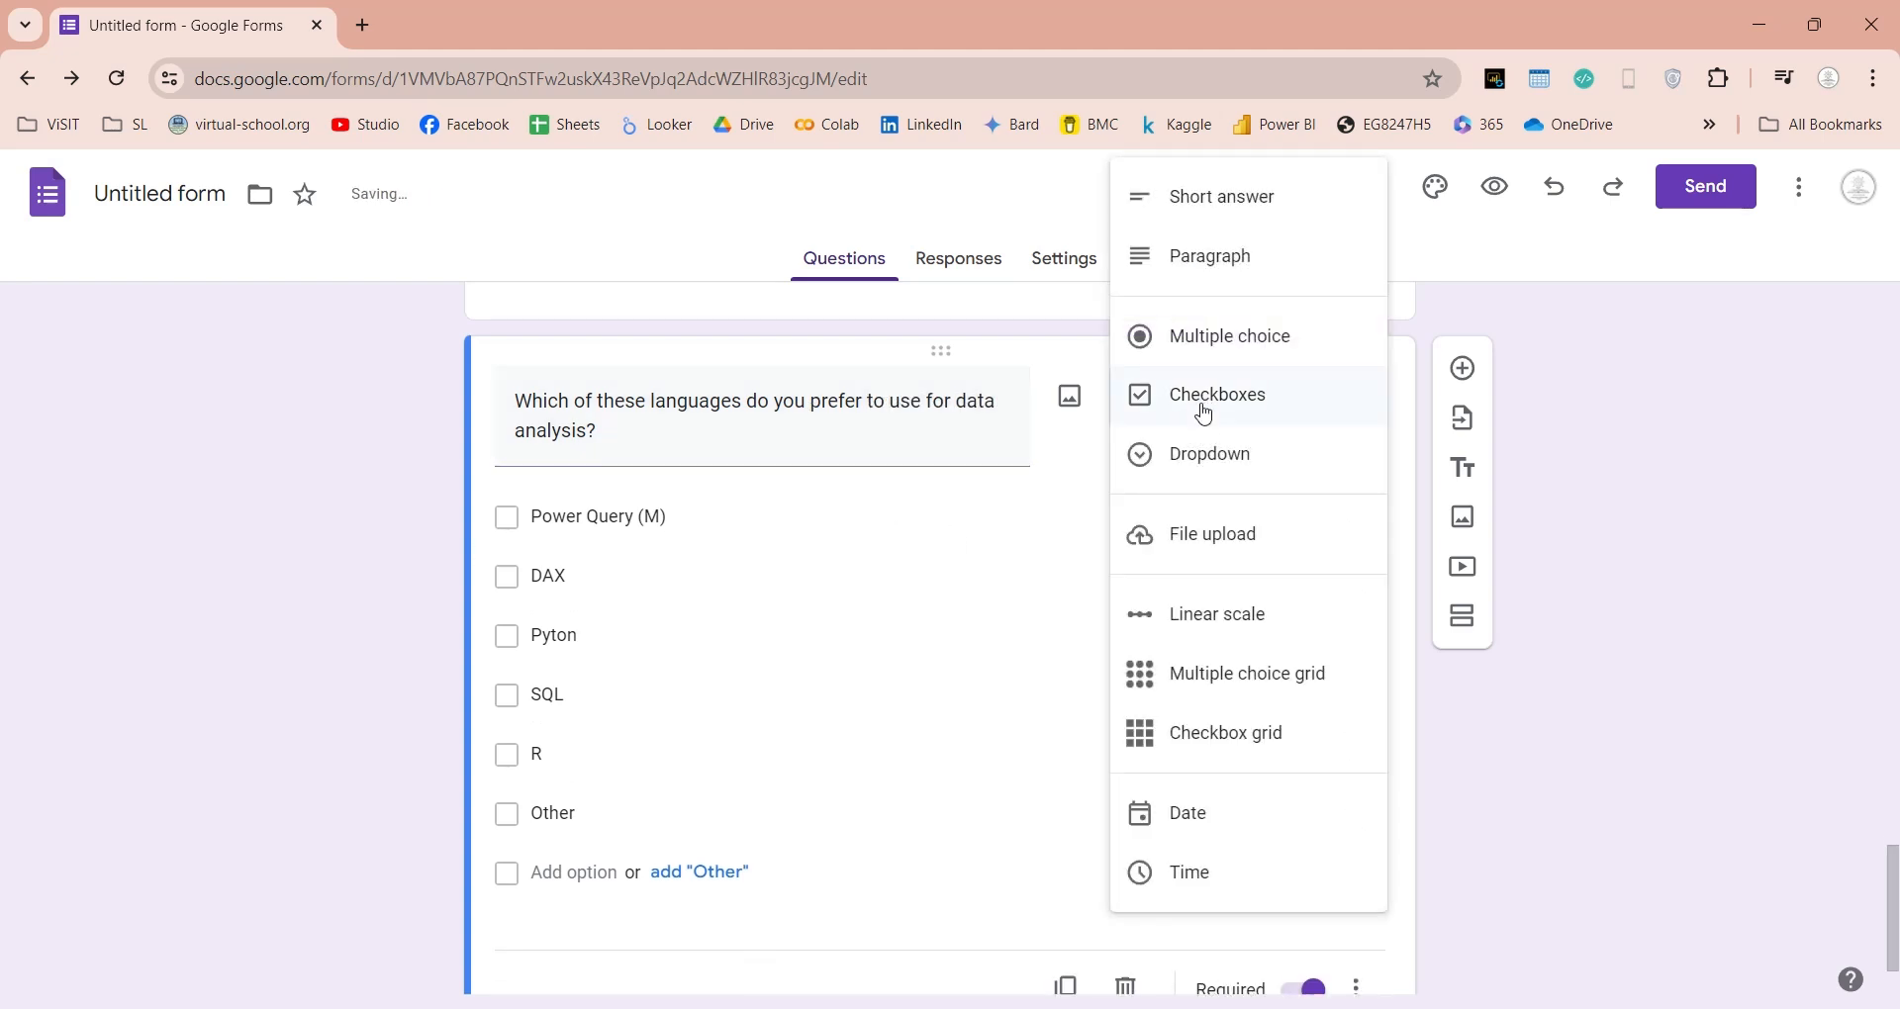
{"action": "left_click", "coordinate": [1218, 334]}
{"action": "scroll", "coordinate": [871, 870], "scroll_direction": "up", "scroll_amount": 5}
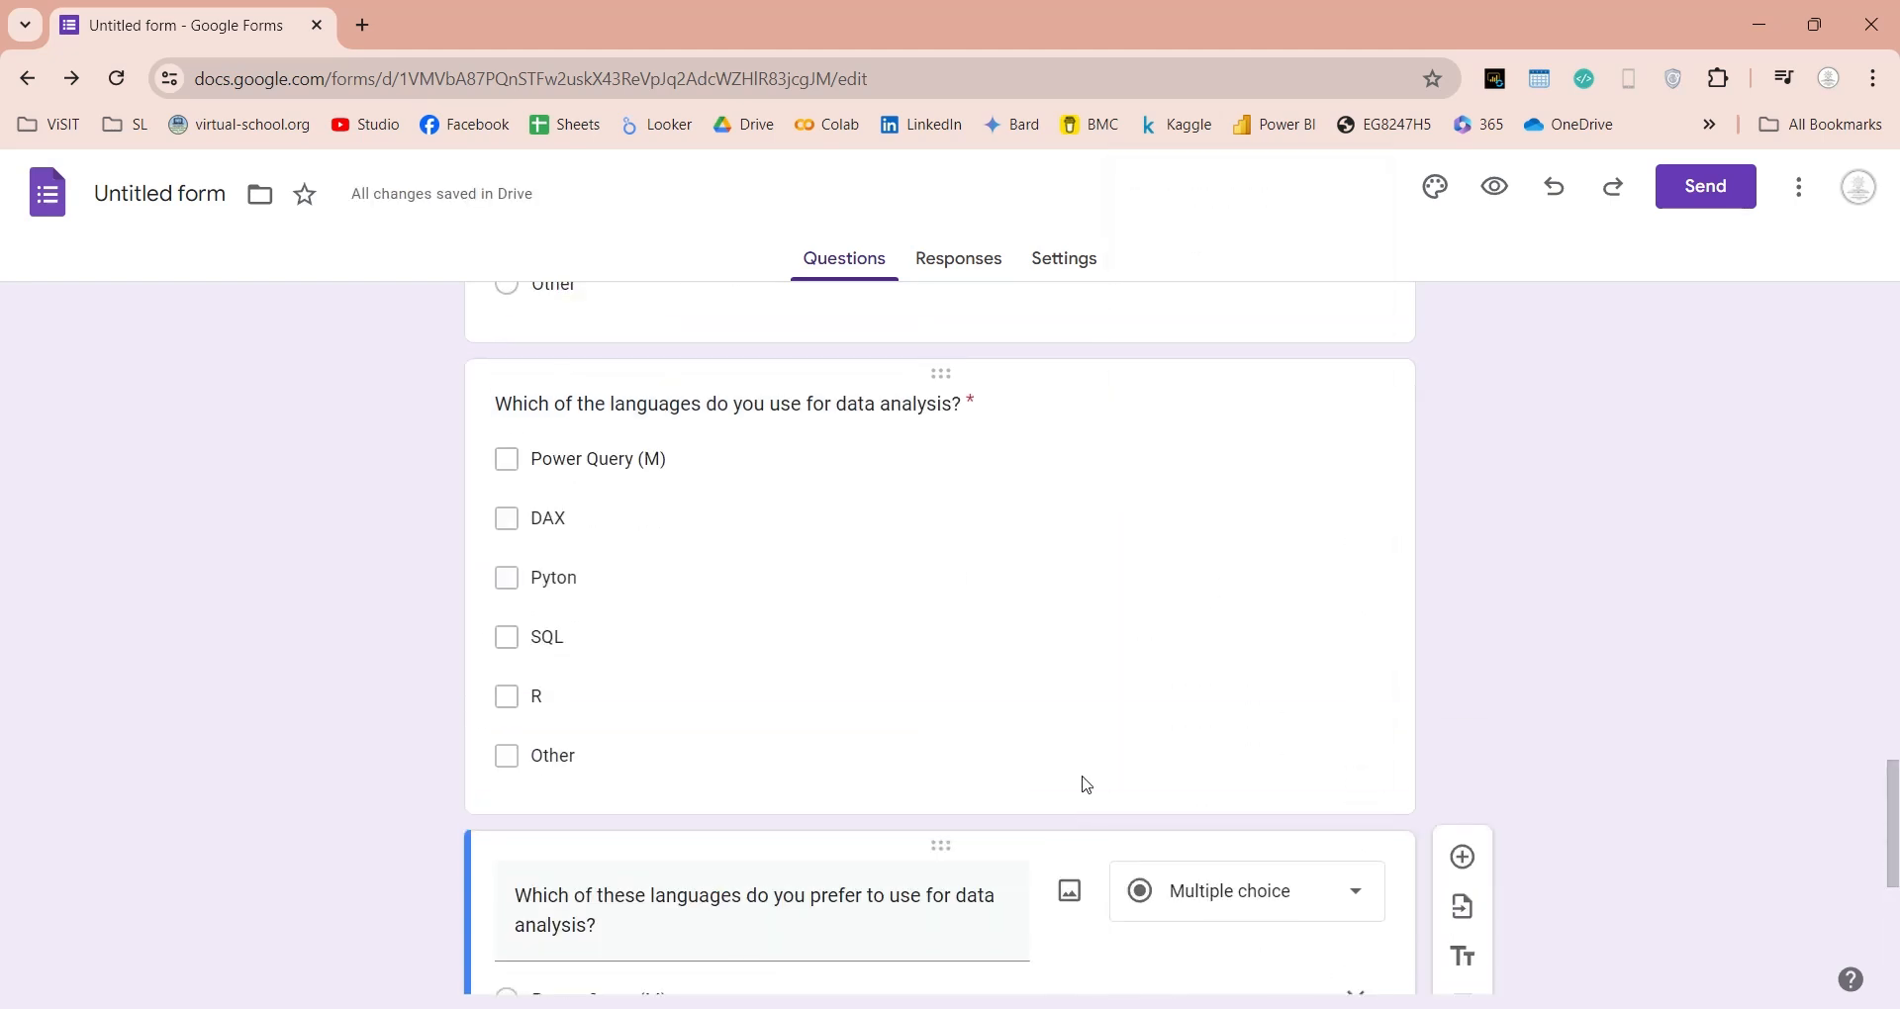
{"action": "left_click", "coordinate": [742, 671]}
{"action": "left_click", "coordinate": [625, 671]}
{"action": "type", "text": "se"}
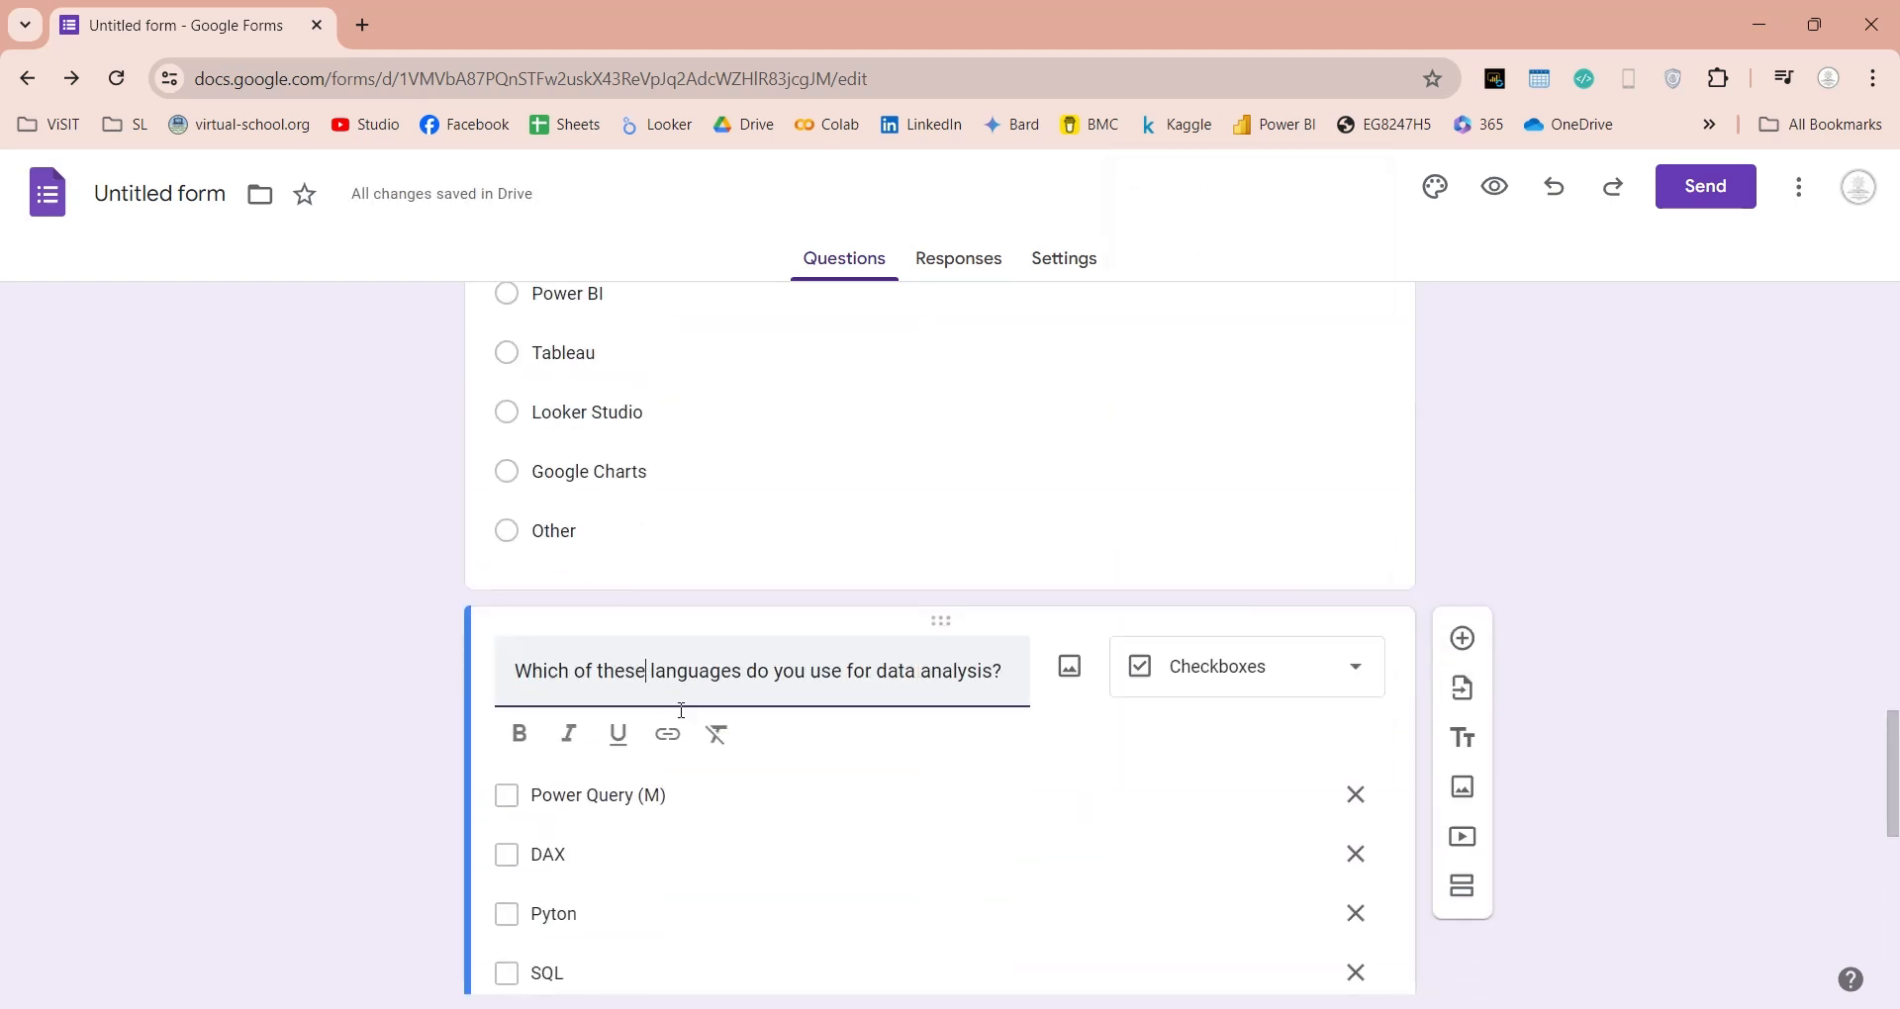
{"action": "left_click", "coordinate": [1054, 743]}
{"action": "scroll", "coordinate": [1326, 861], "scroll_direction": "down", "scroll_amount": 5}
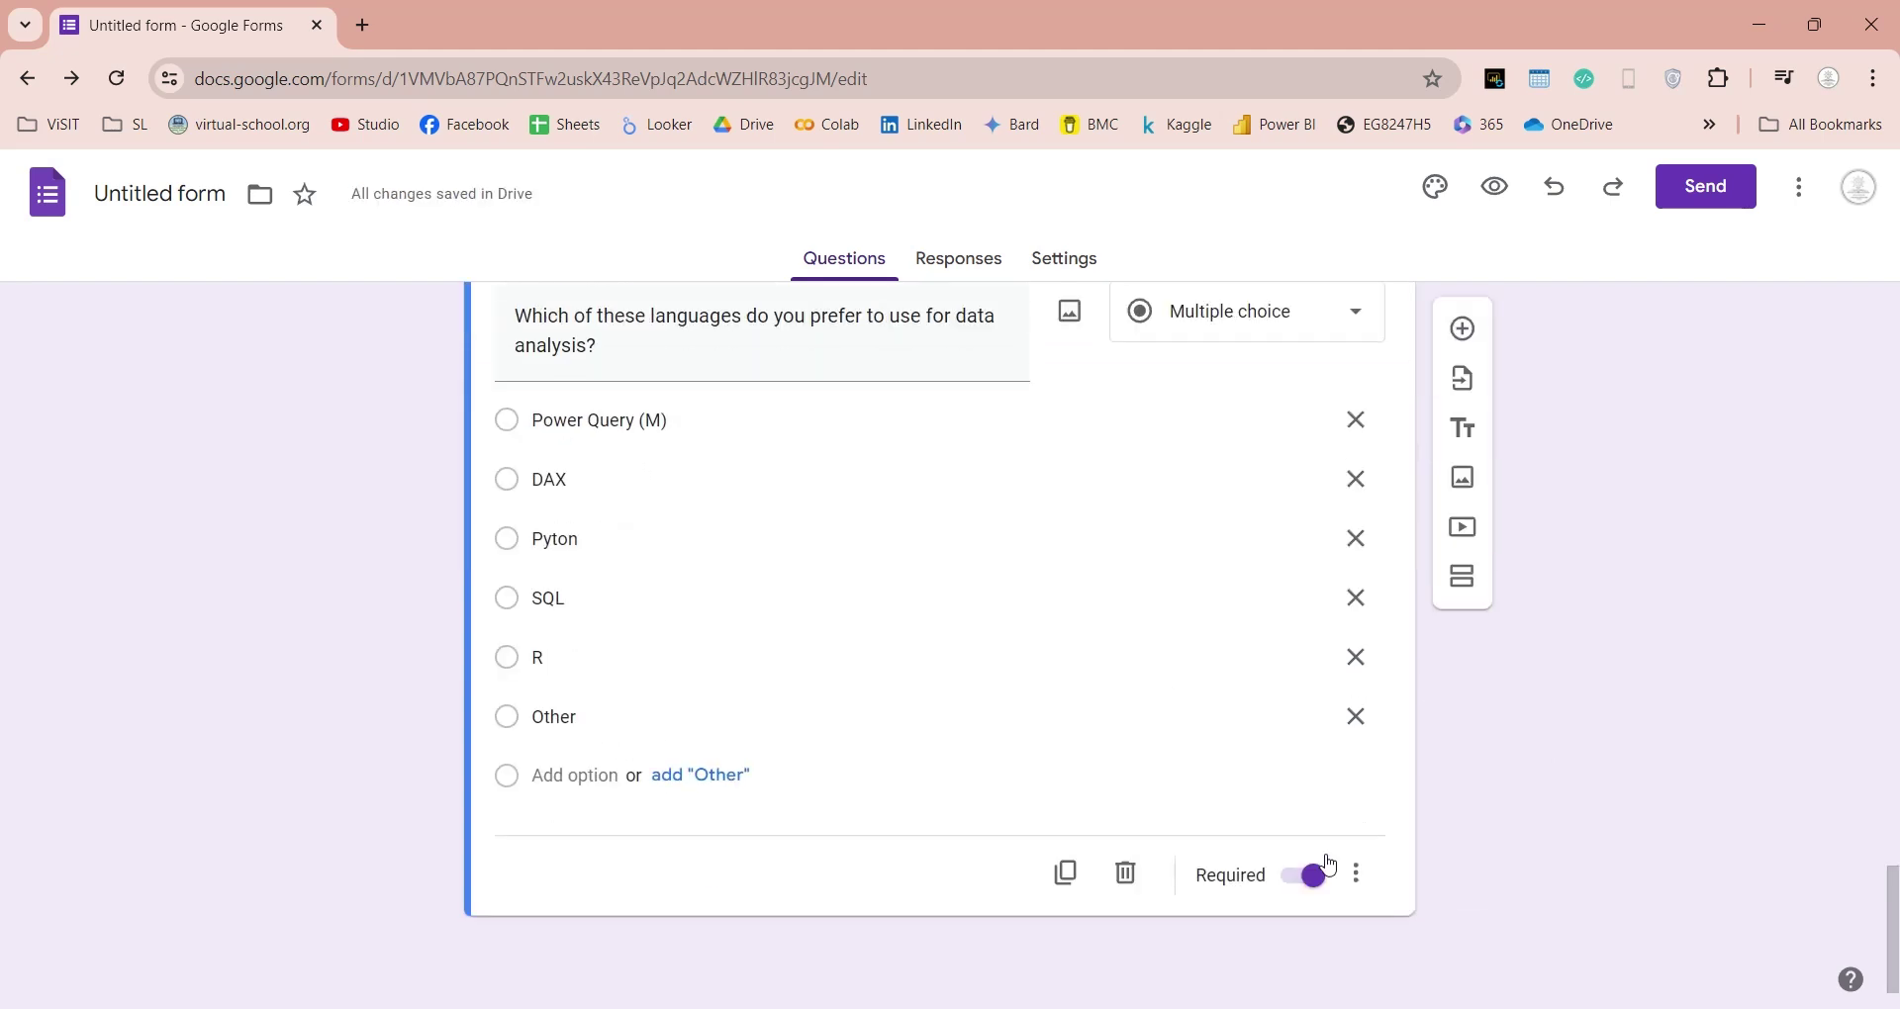
Step: In Settings keep email collection off, allow response editing and limit to 1 response
{"action": "left_click", "coordinate": [1063, 256]}
{"action": "scroll", "coordinate": [737, 506], "scroll_direction": "down", "scroll_amount": 1}
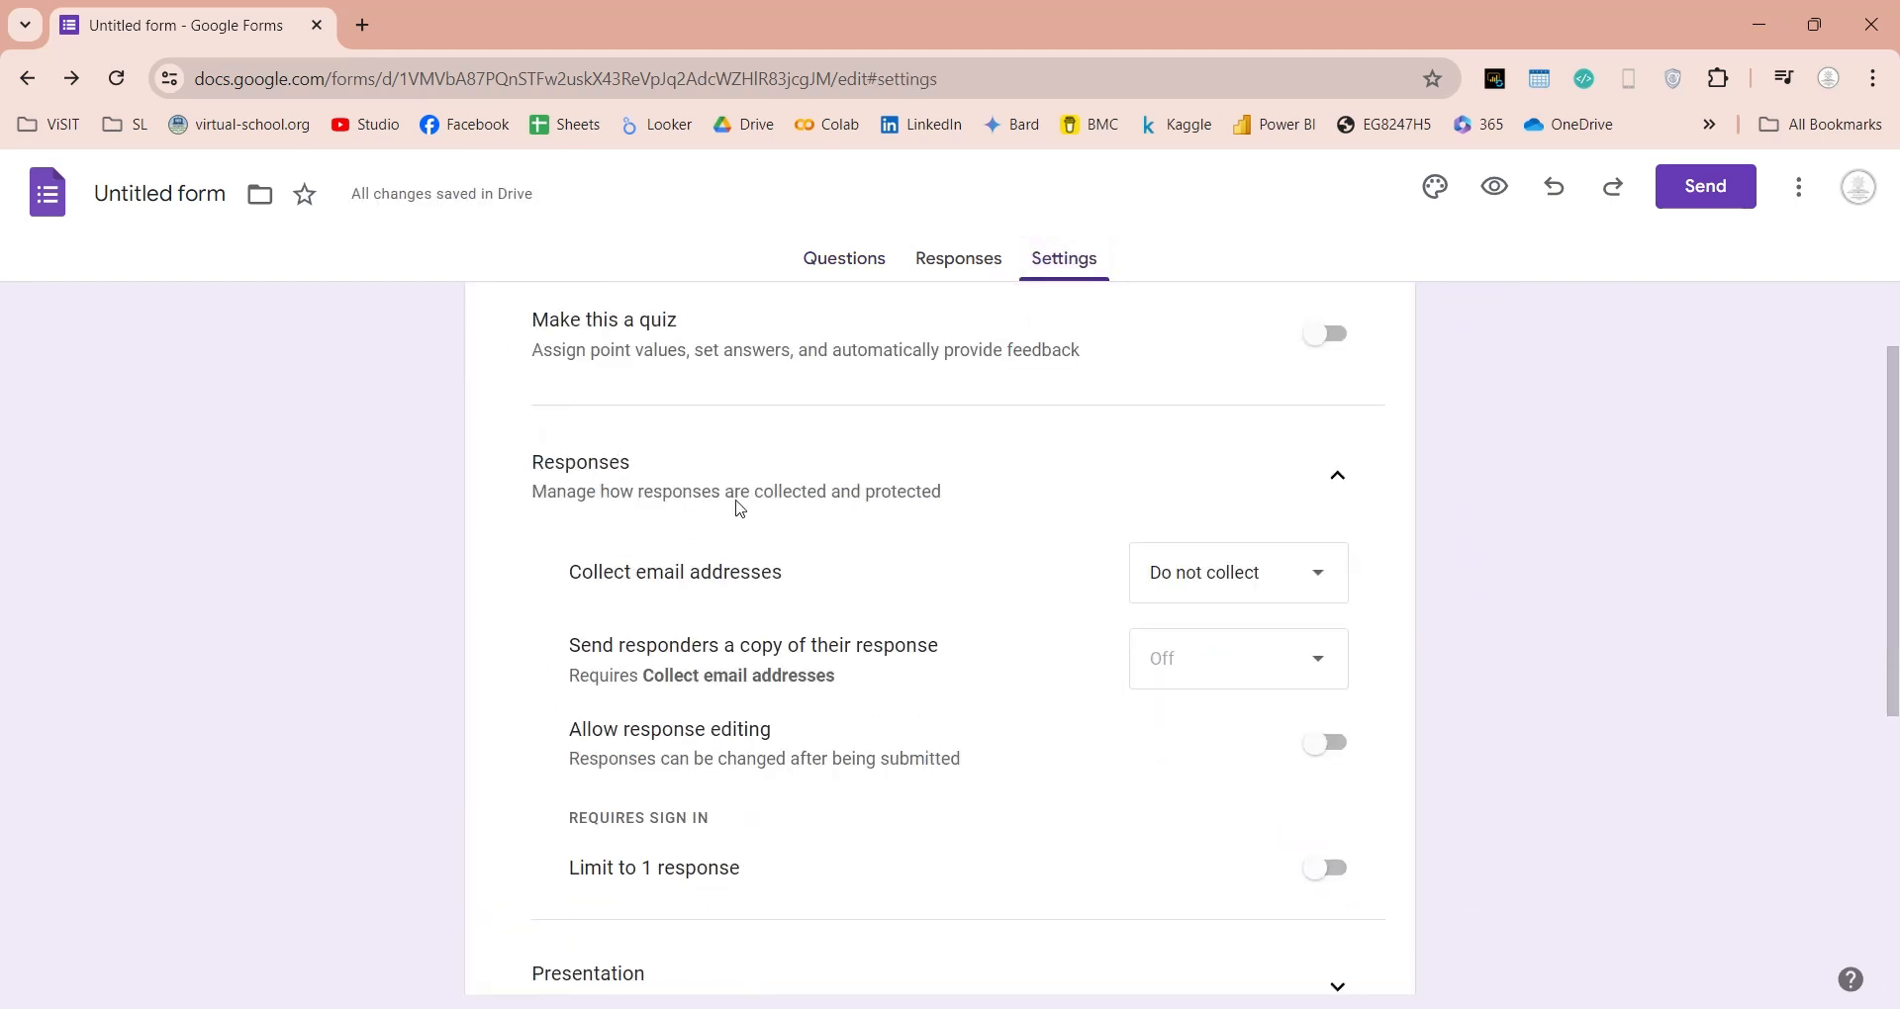
{"action": "left_click", "coordinate": [1254, 573]}
{"action": "left_click", "coordinate": [1395, 569]}
{"action": "scroll", "coordinate": [1031, 608], "scroll_direction": "down", "scroll_amount": 1}
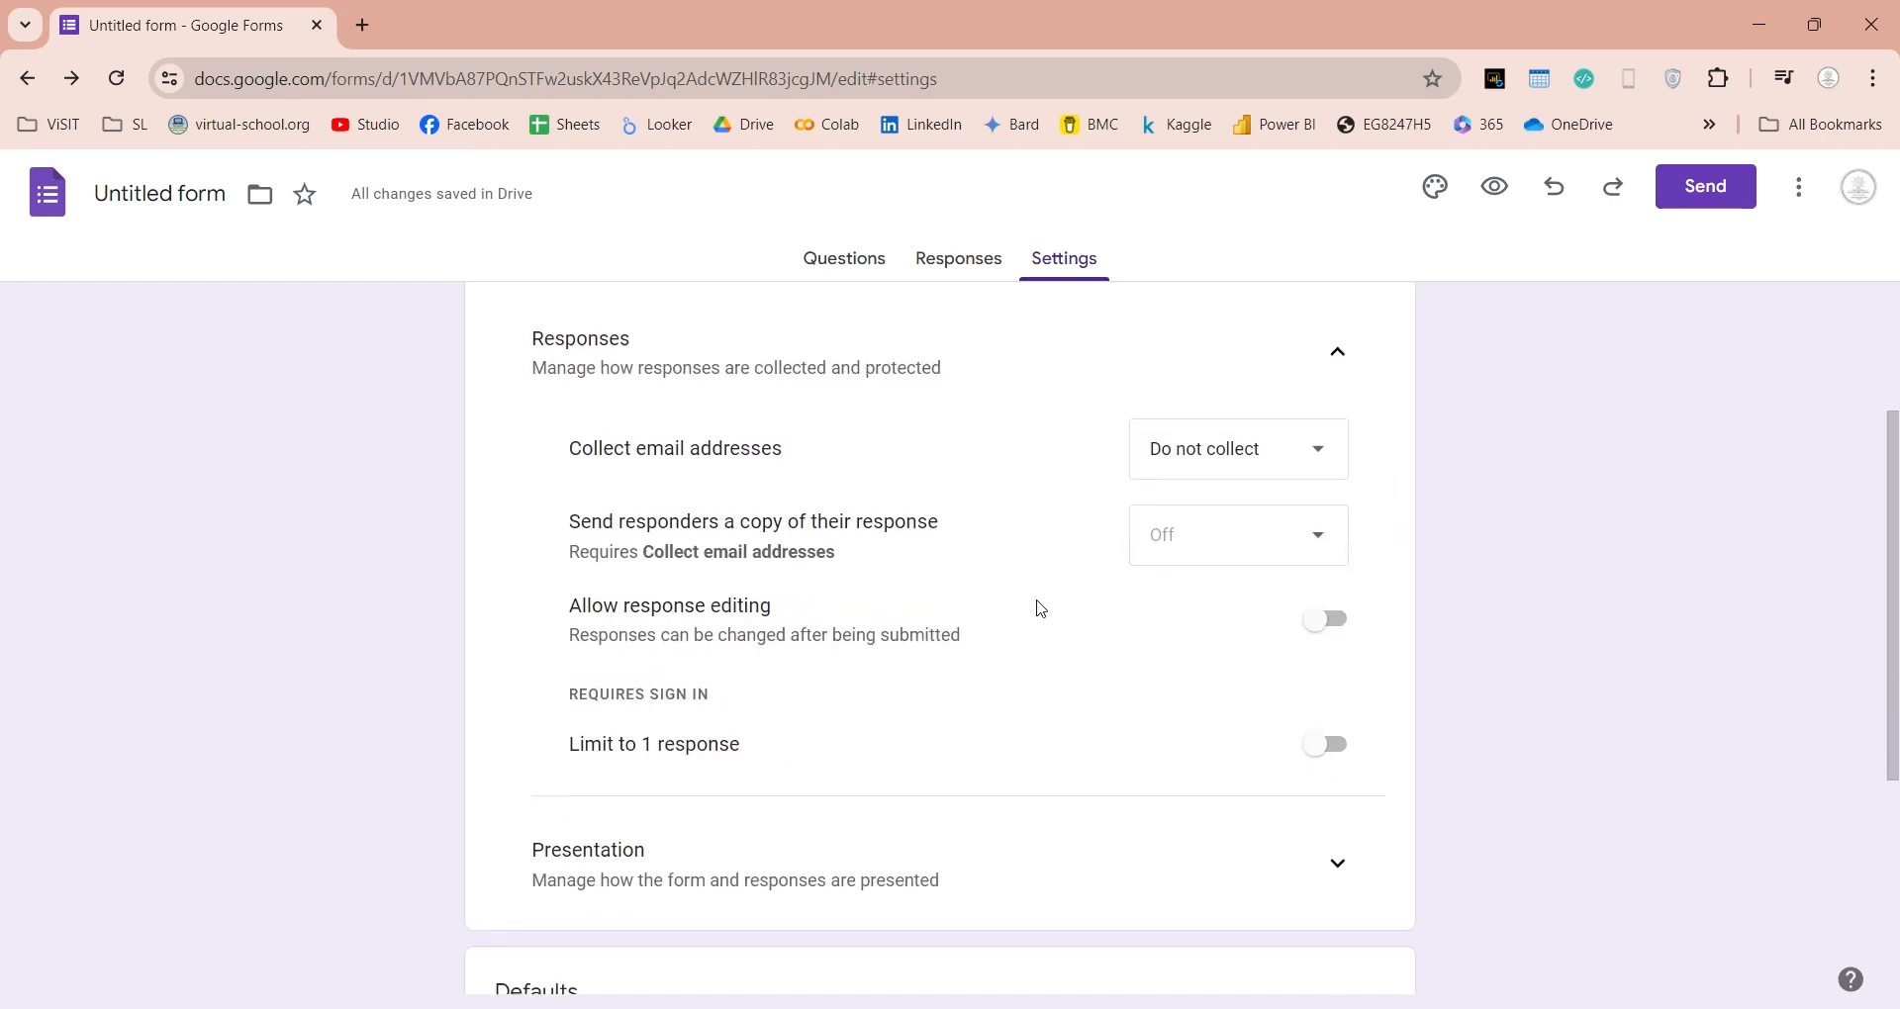
{"action": "left_click", "coordinate": [1337, 627]}
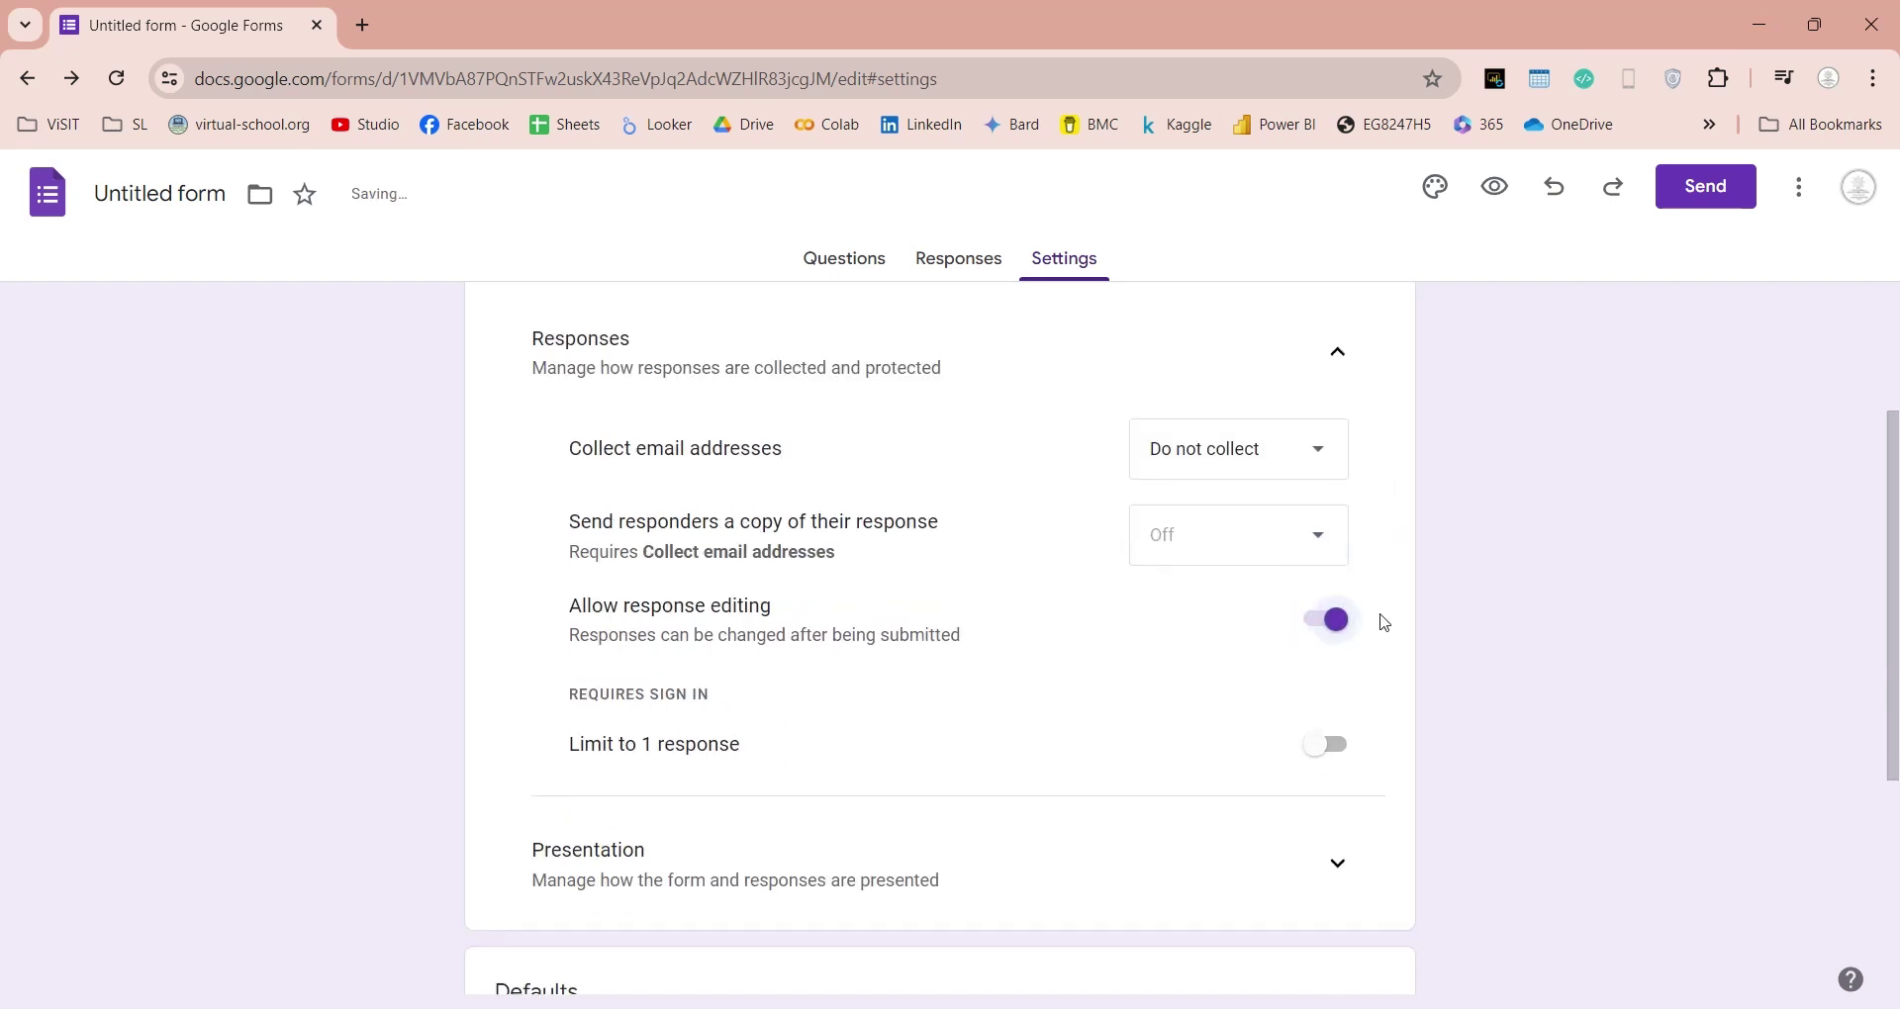
{"action": "left_click", "coordinate": [1322, 751]}
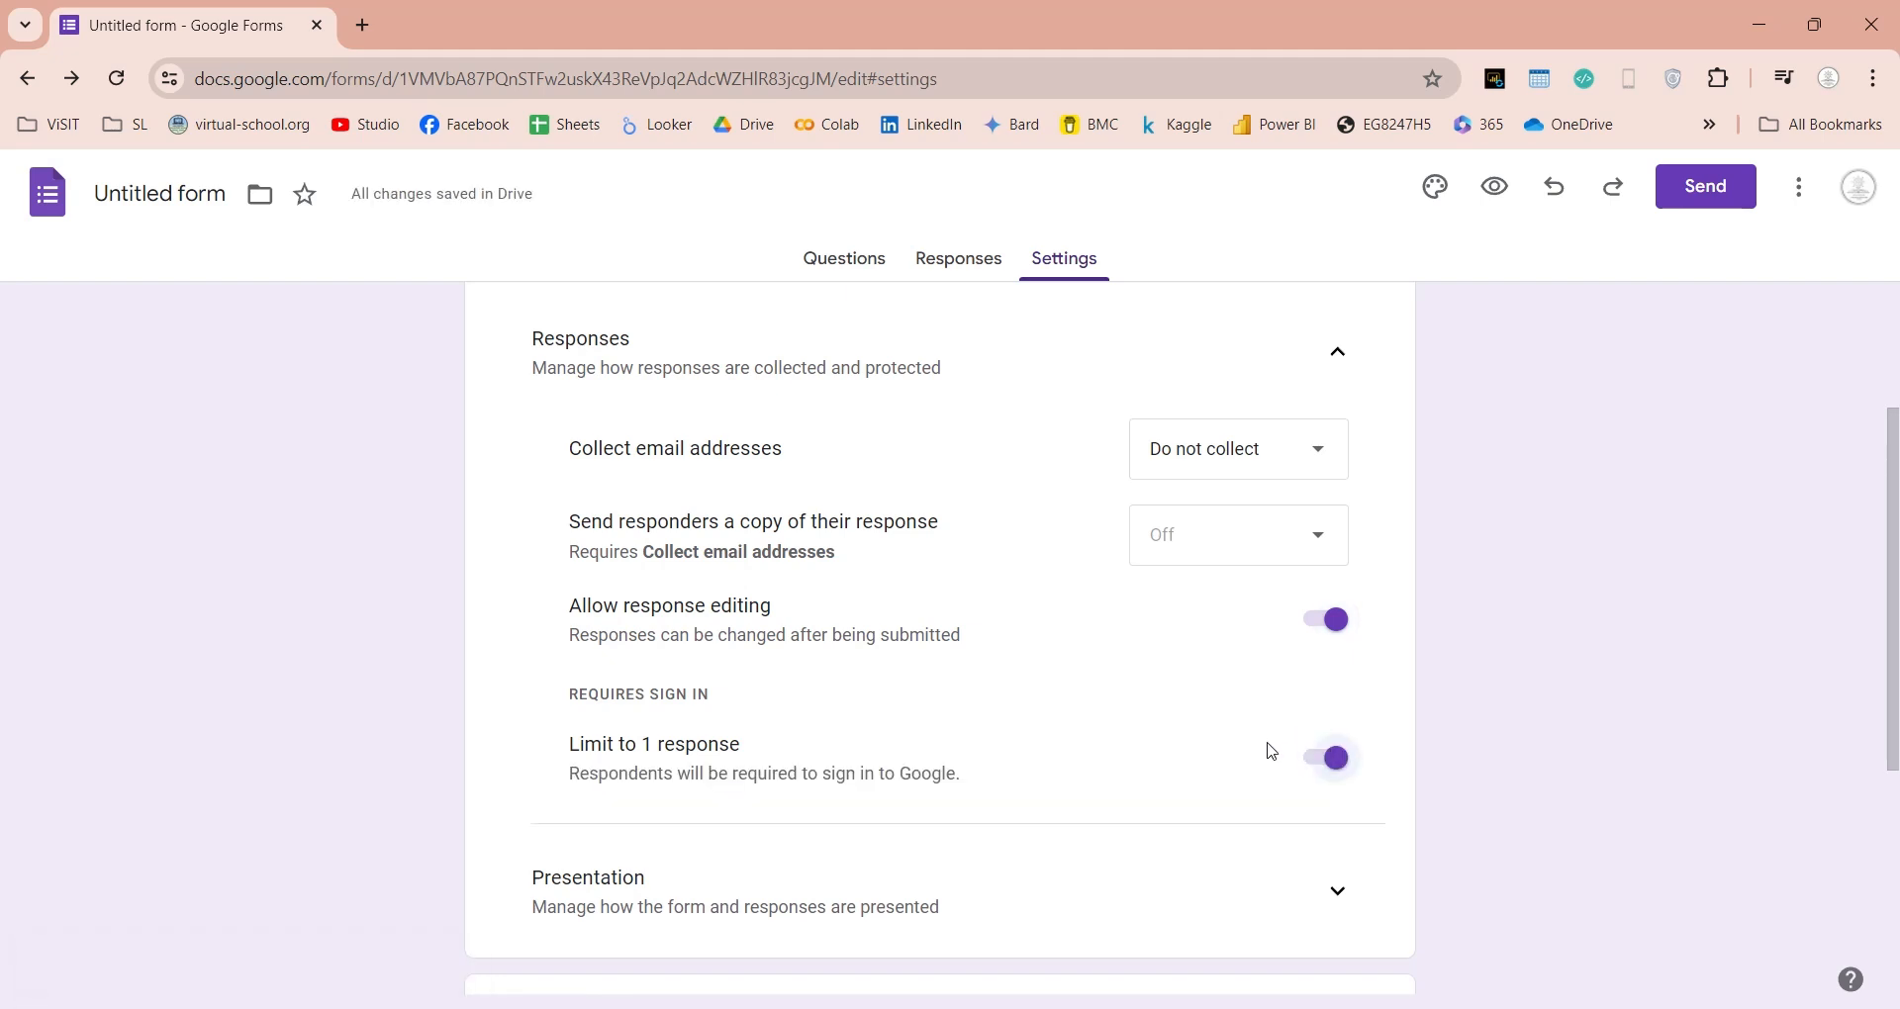
{"action": "scroll", "coordinate": [1276, 742], "scroll_direction": "down", "scroll_amount": 2}
{"action": "scroll", "coordinate": [1276, 713], "scroll_direction": "down", "scroll_amount": 1}
Step: Under Presentation turn on the progress bar and the results summary for respondents
{"action": "left_click", "coordinate": [1336, 642]}
{"action": "scroll", "coordinate": [752, 725], "scroll_direction": "down", "scroll_amount": 1}
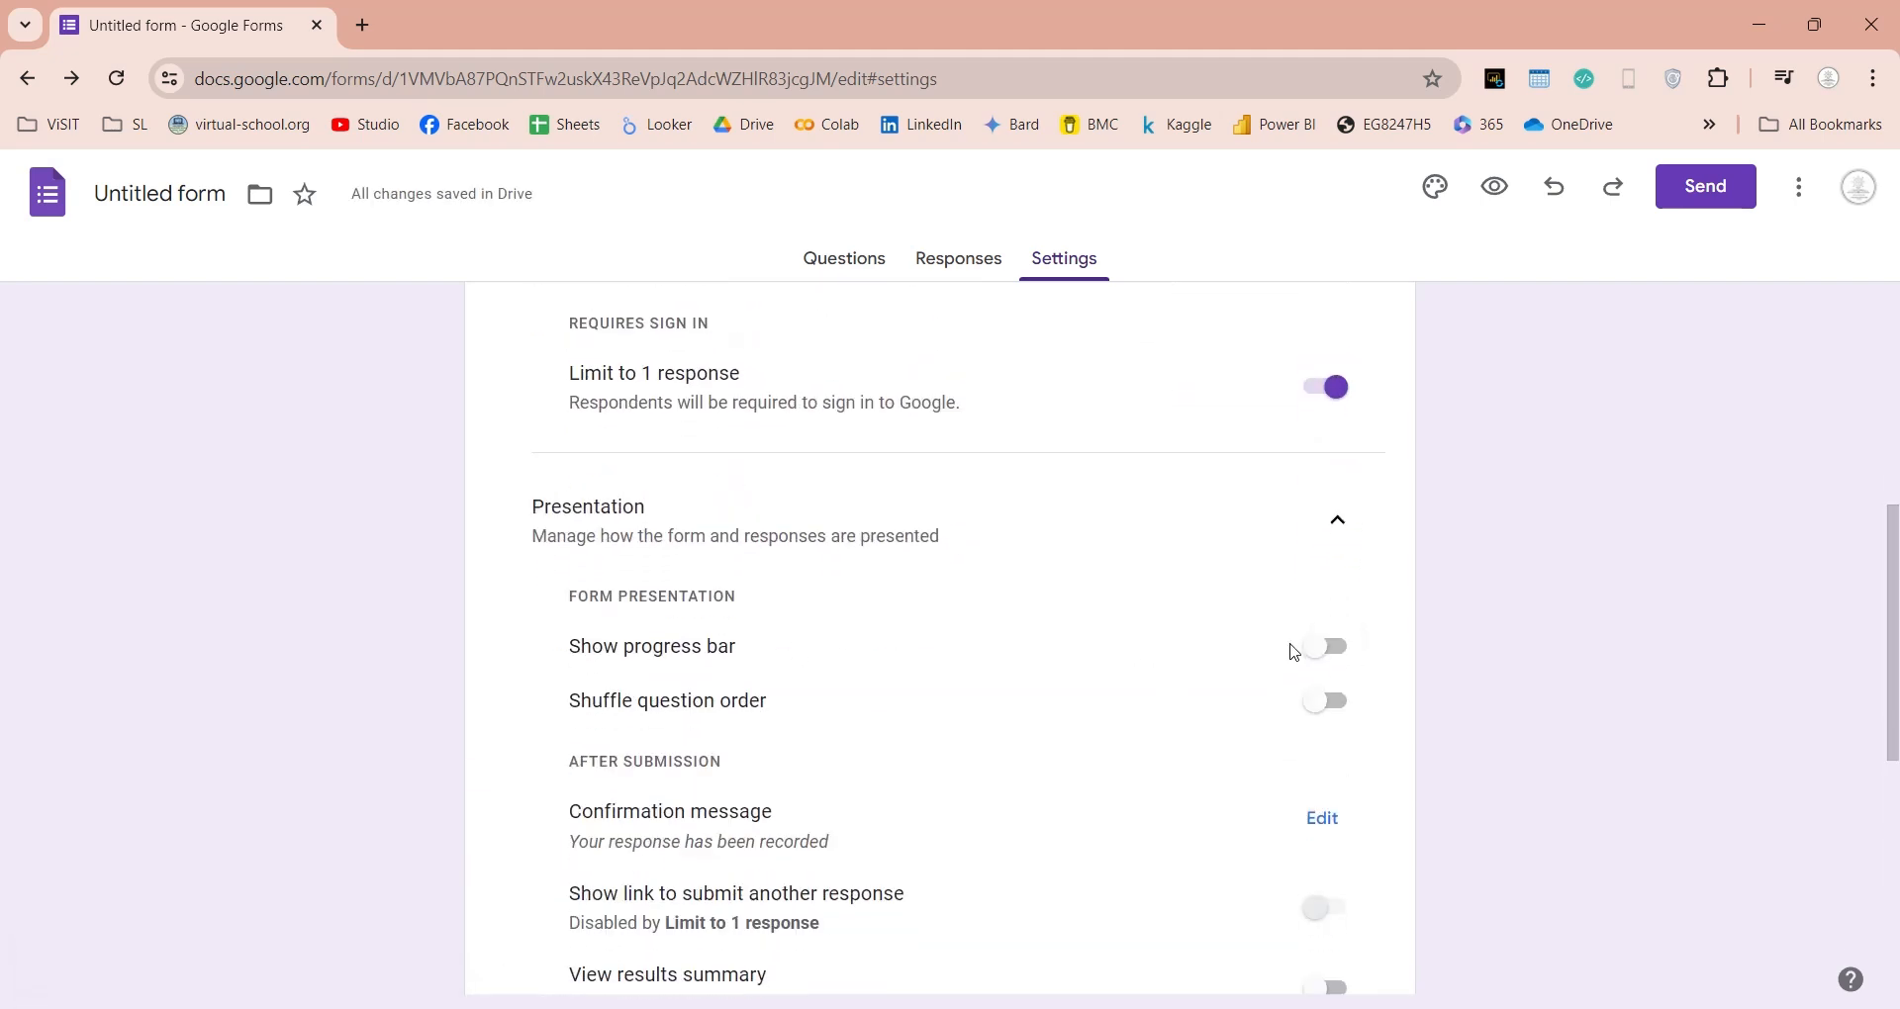
{"action": "left_click", "coordinate": [1336, 647]}
{"action": "scroll", "coordinate": [1129, 706], "scroll_direction": "down", "scroll_amount": 2}
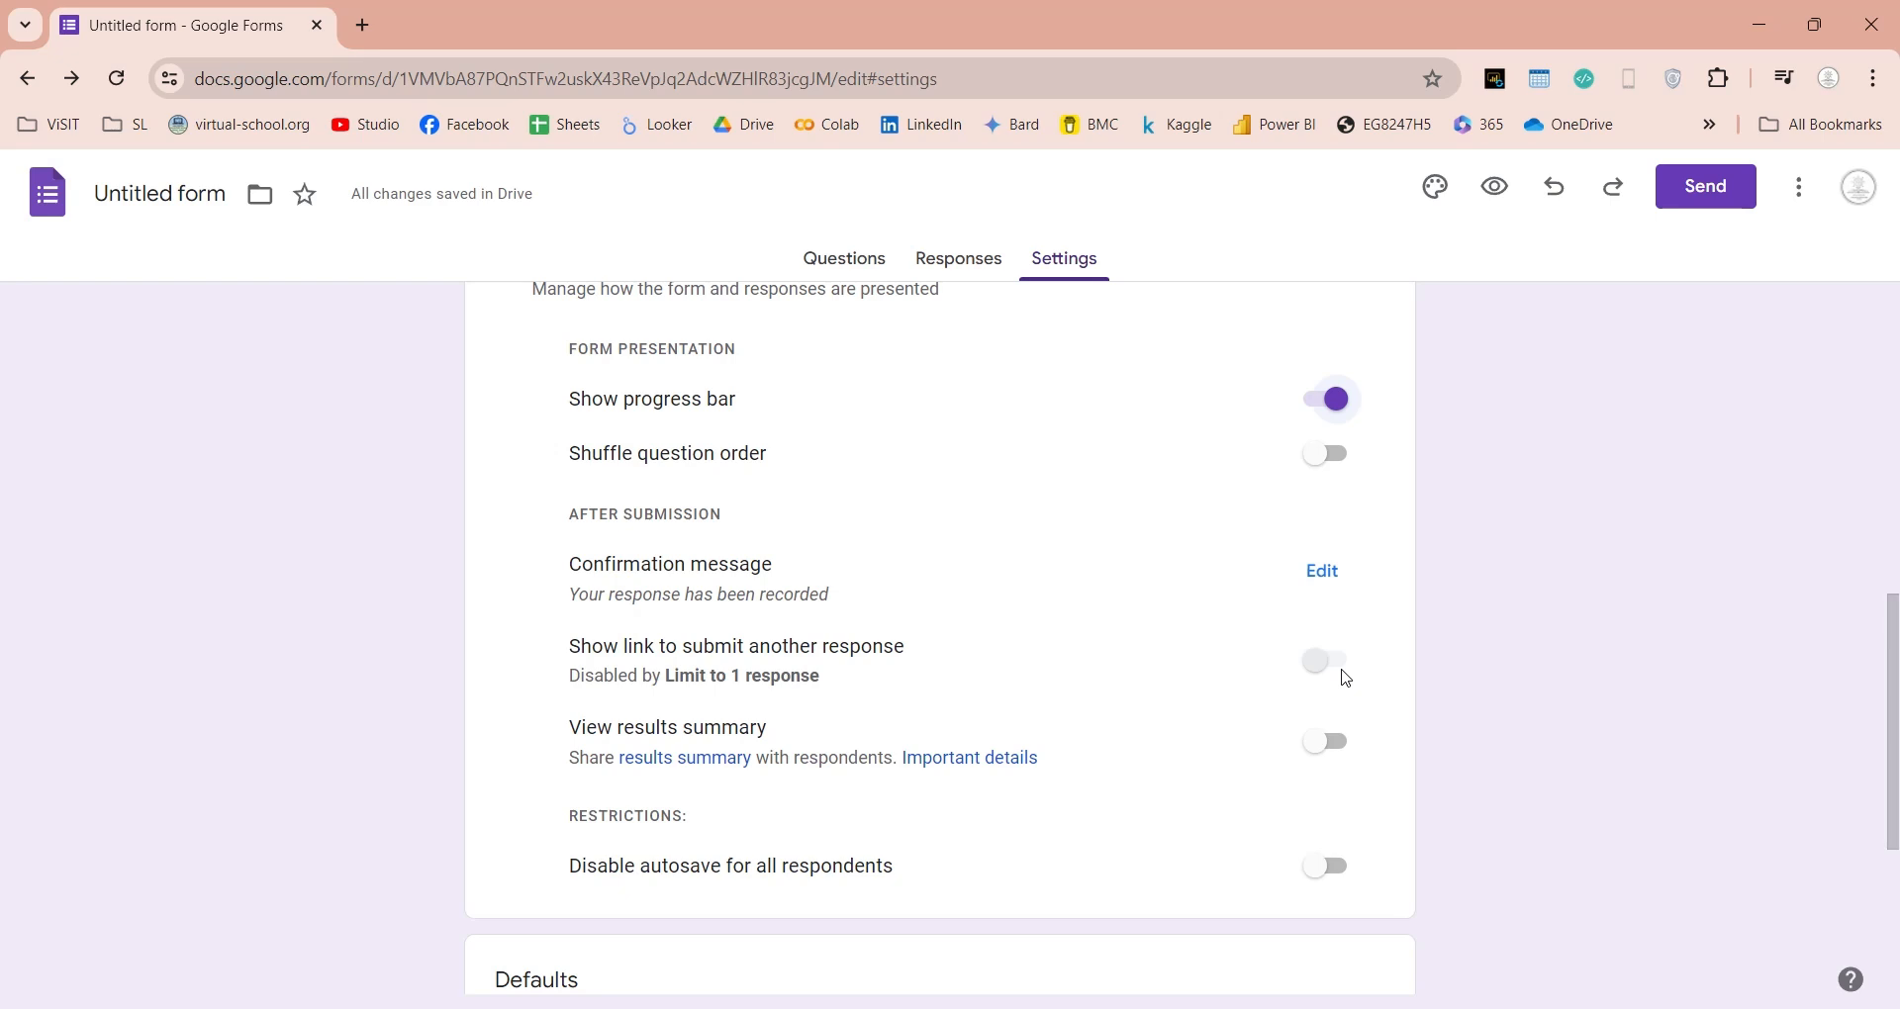
{"action": "left_click", "coordinate": [1325, 742]}
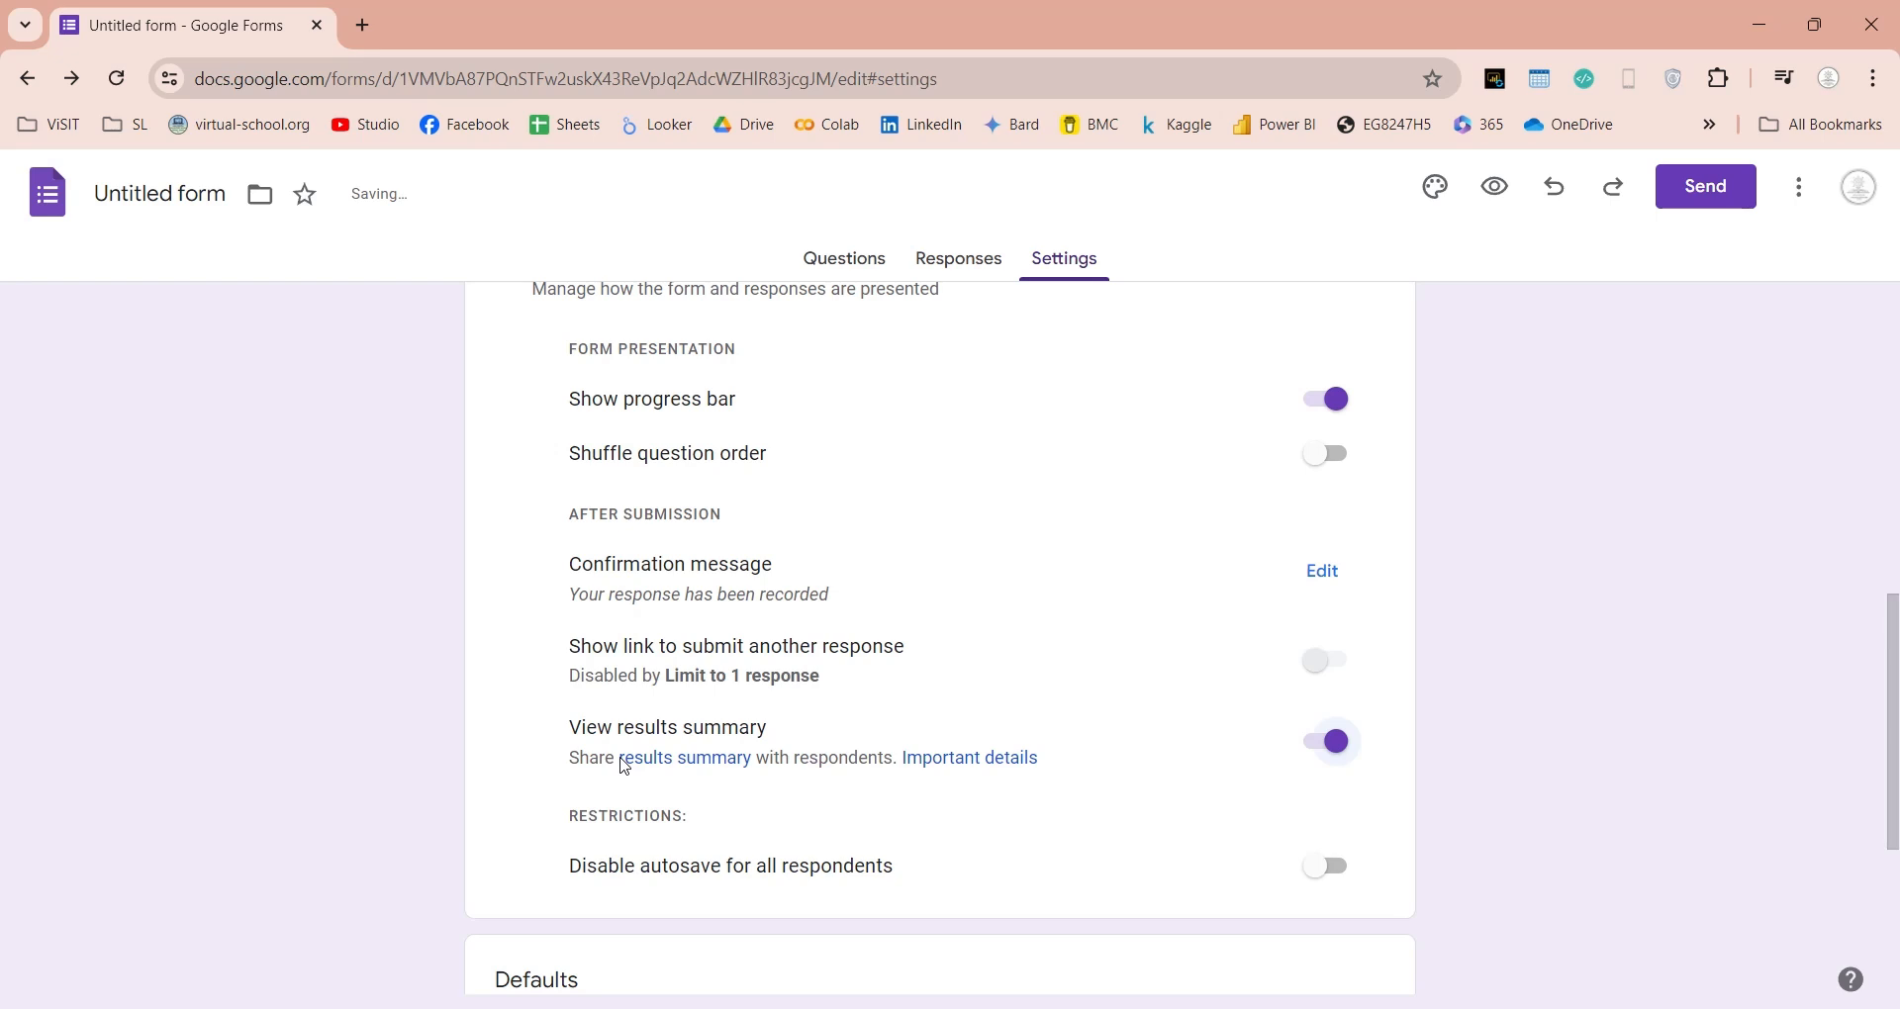
{"action": "scroll", "coordinate": [683, 832], "scroll_direction": "down", "scroll_amount": 1}
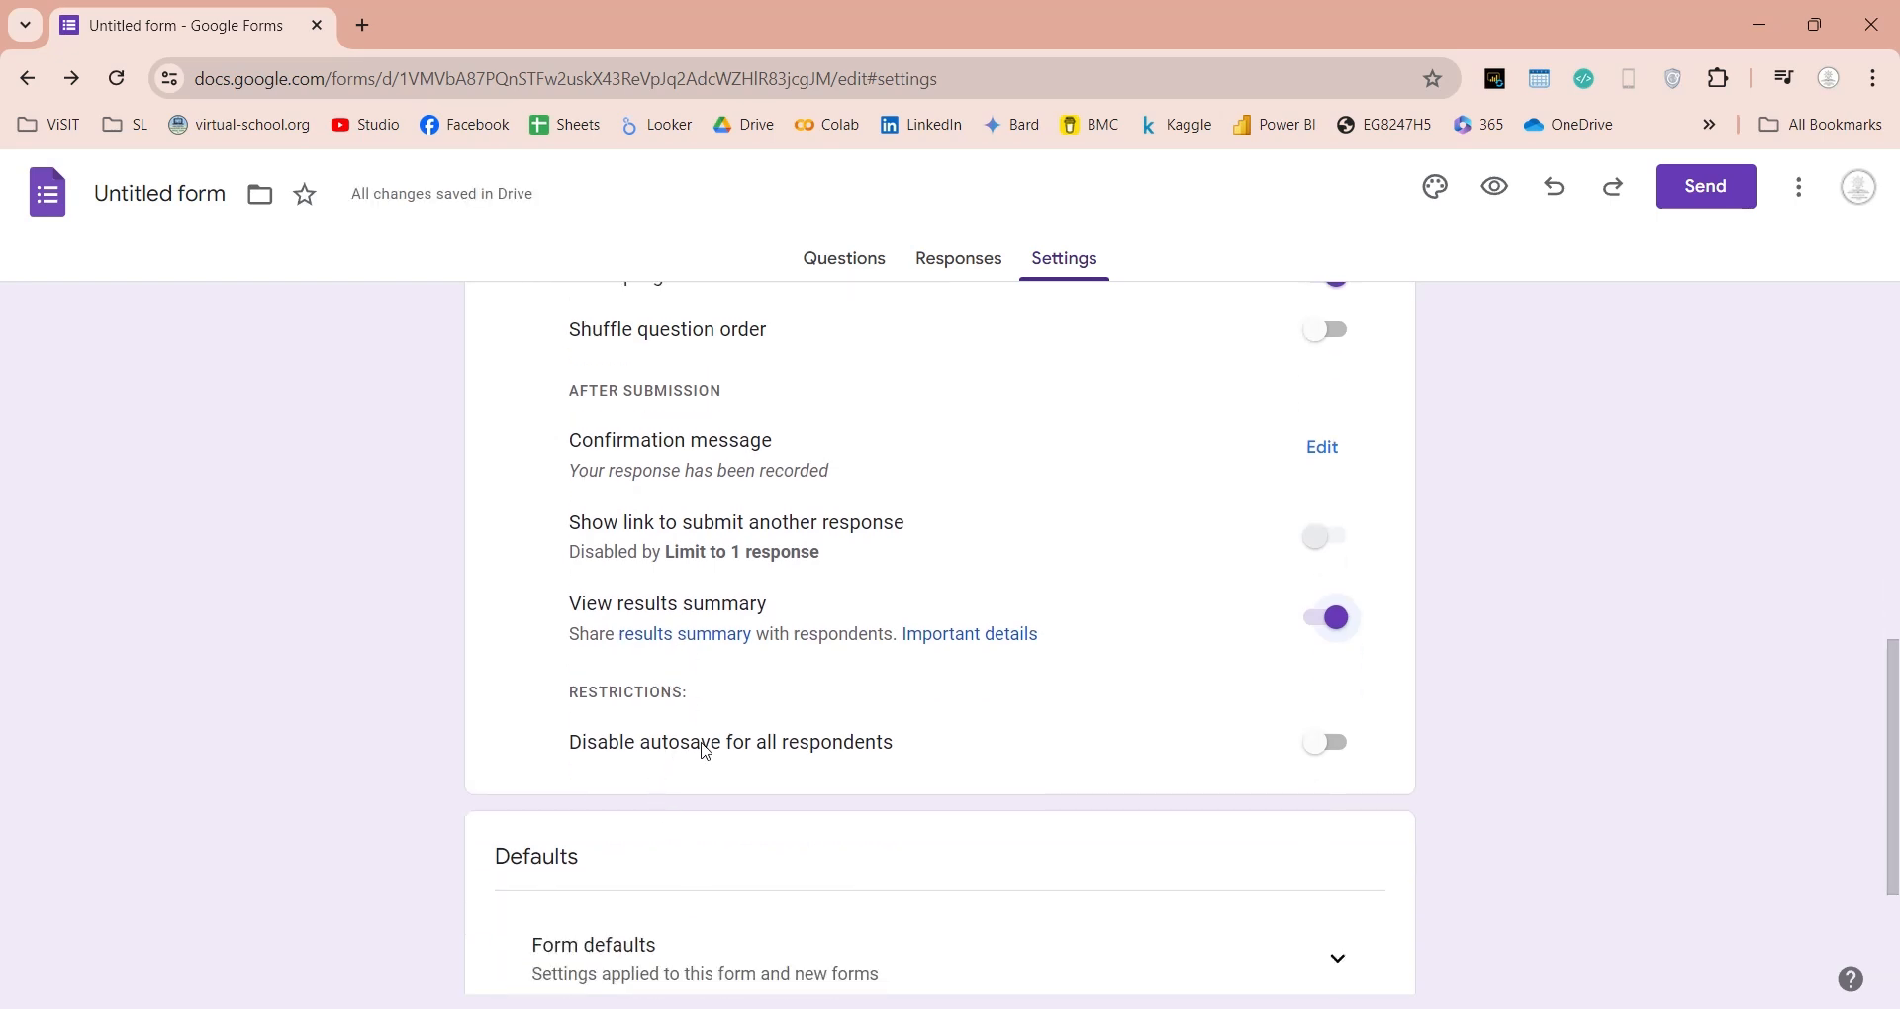
{"action": "scroll", "coordinate": [1280, 746], "scroll_direction": "down", "scroll_amount": 2}
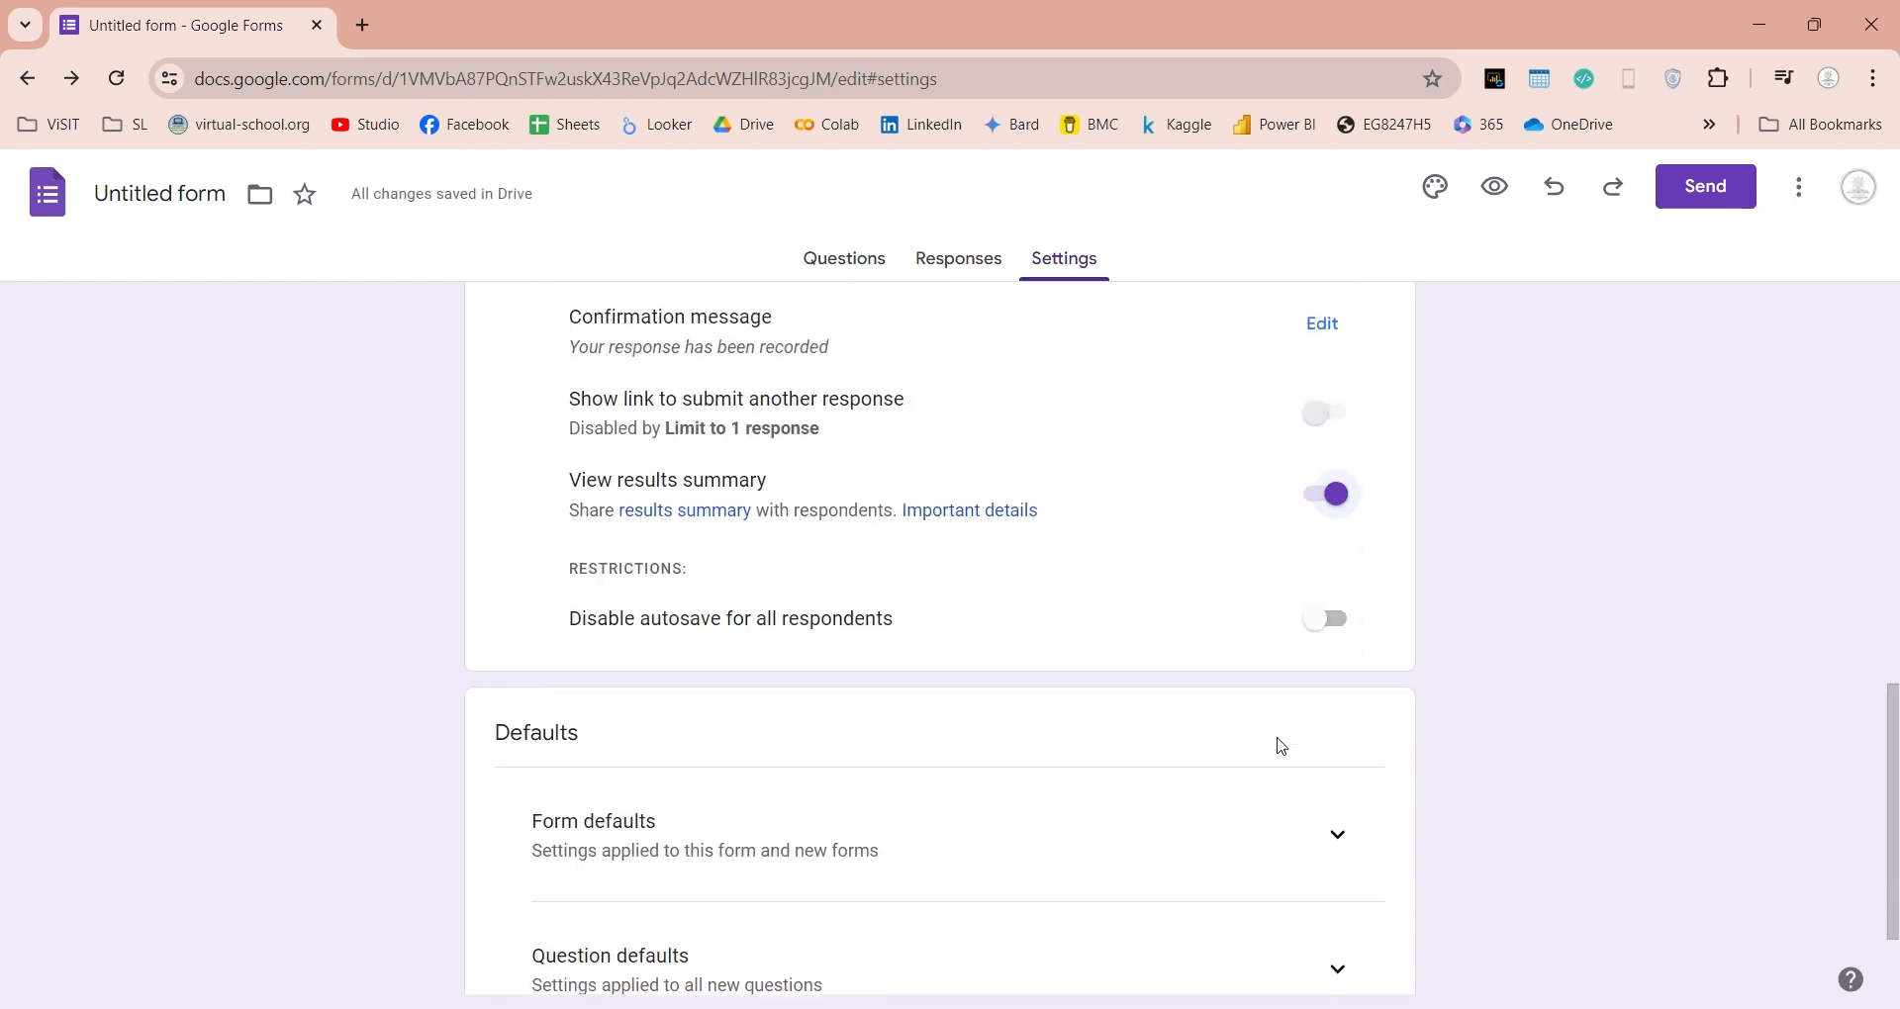
Step: Under Defaults make questions required by default
{"action": "left_click", "coordinate": [1279, 722]}
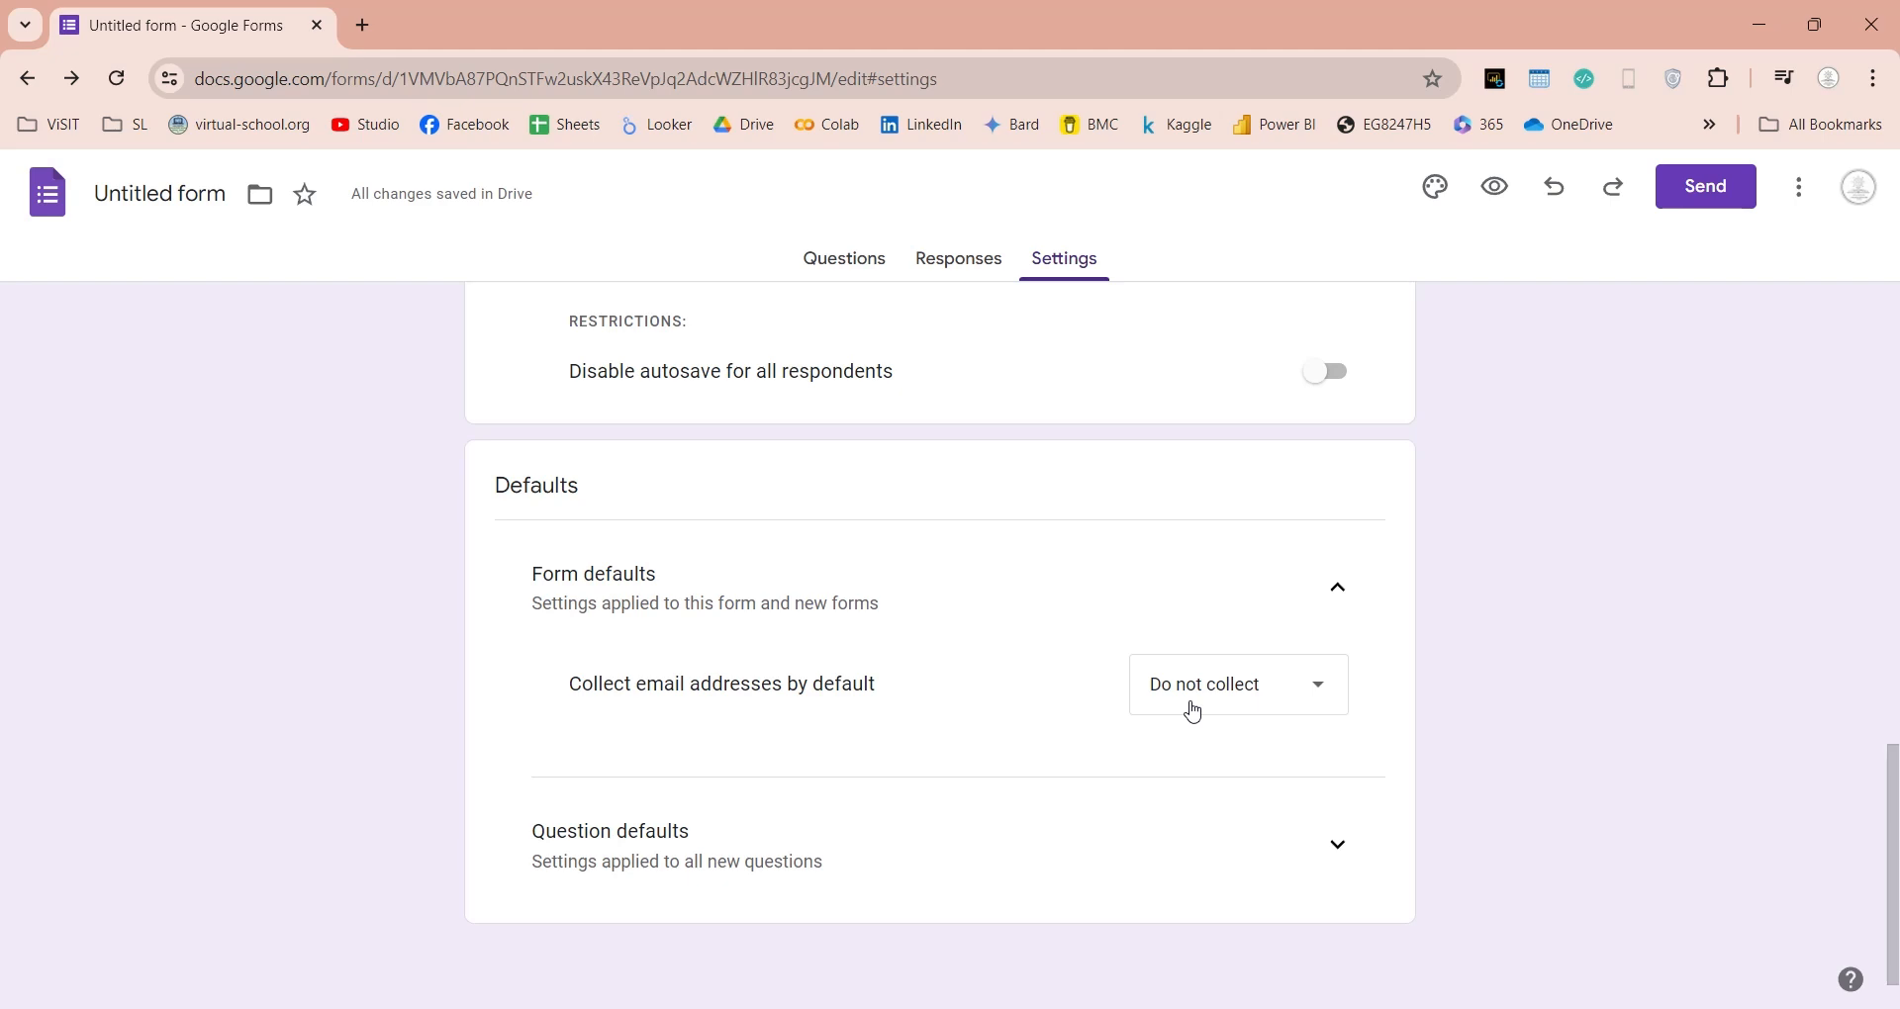
{"action": "left_click", "coordinate": [1336, 845]}
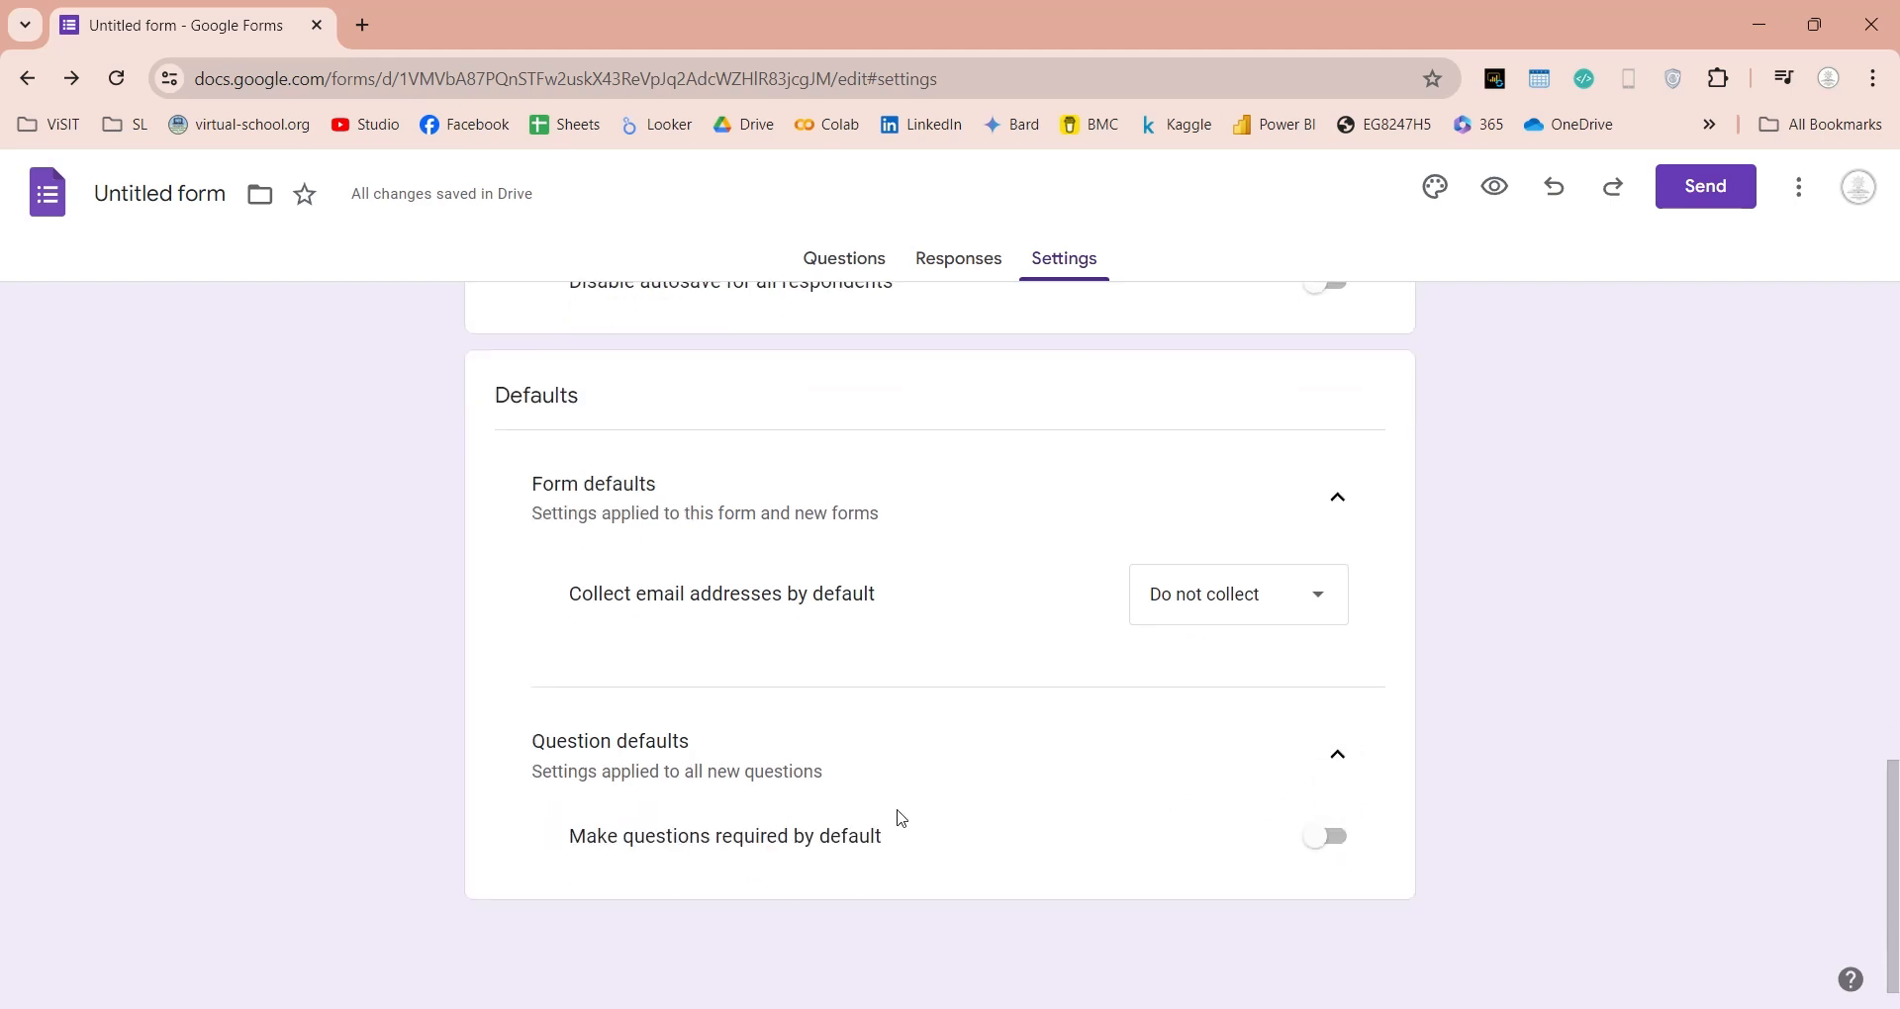
{"action": "left_click", "coordinate": [1321, 835]}
{"action": "scroll", "coordinate": [1266, 865], "scroll_direction": "up", "scroll_amount": 10}
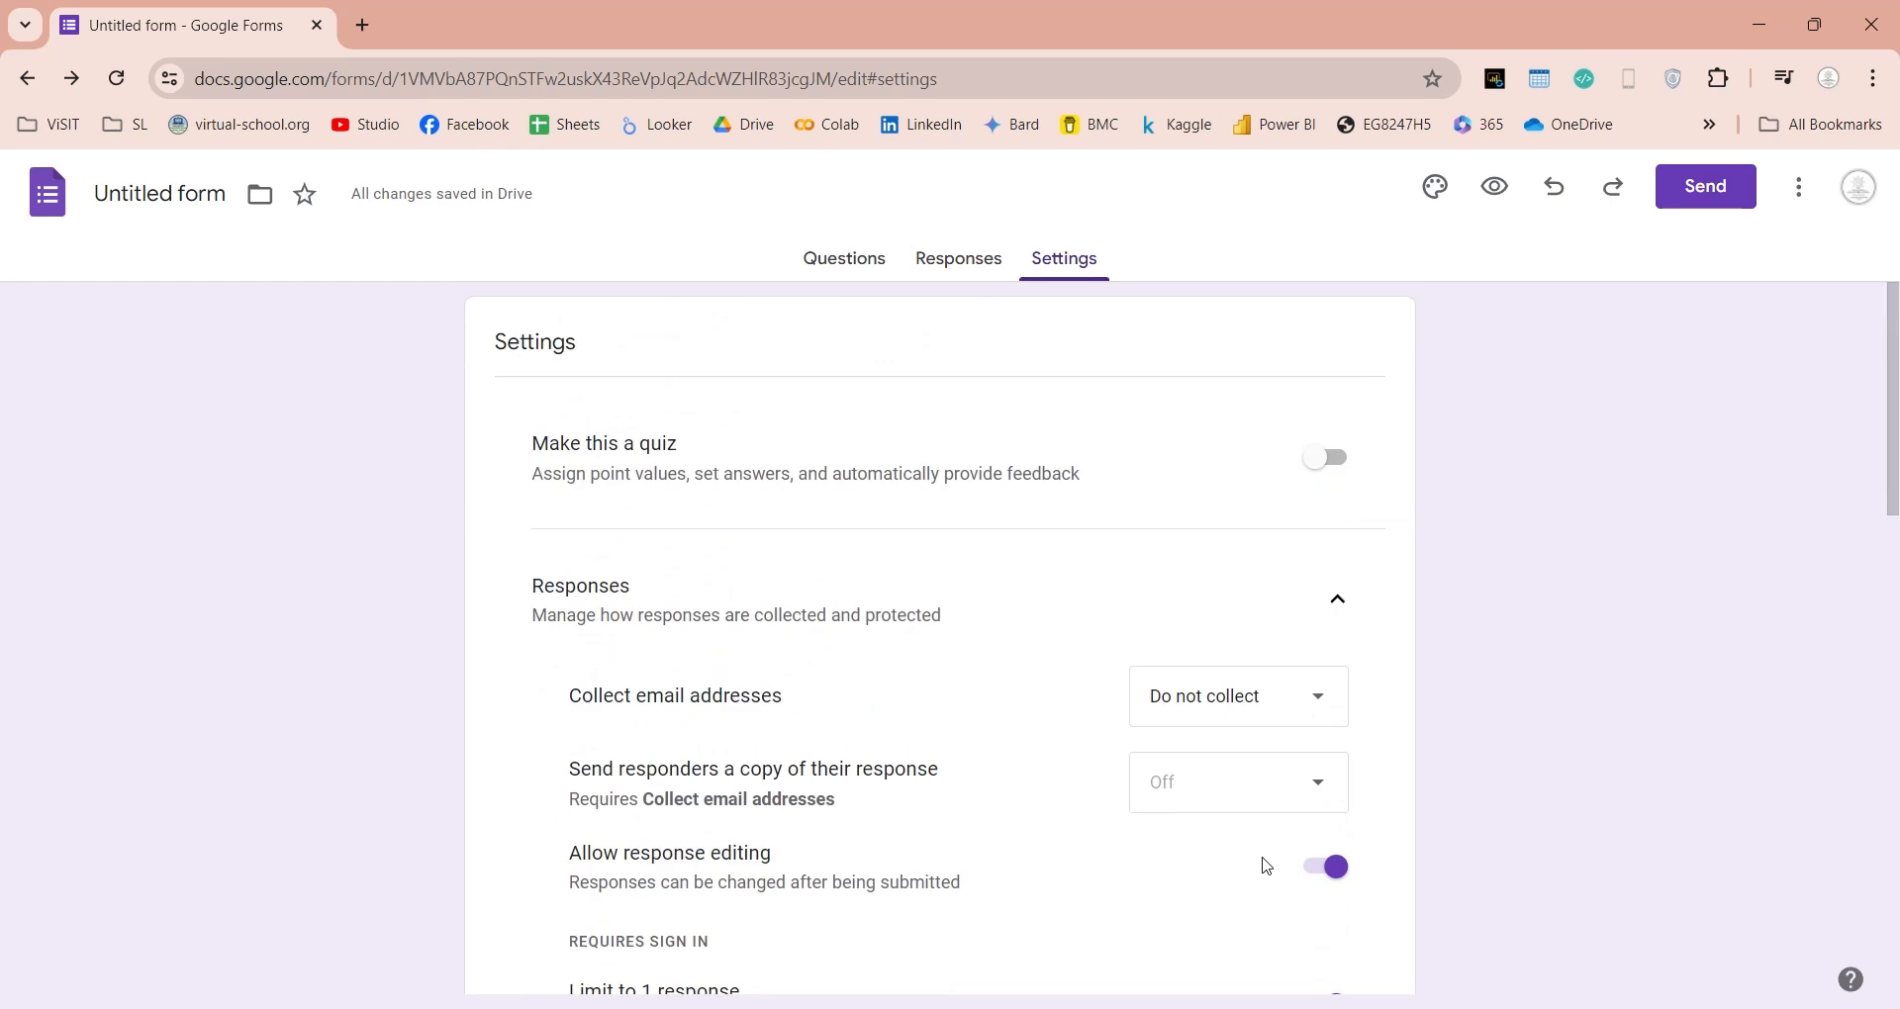
{"action": "type", "text": "Data Science Questionnaire"}
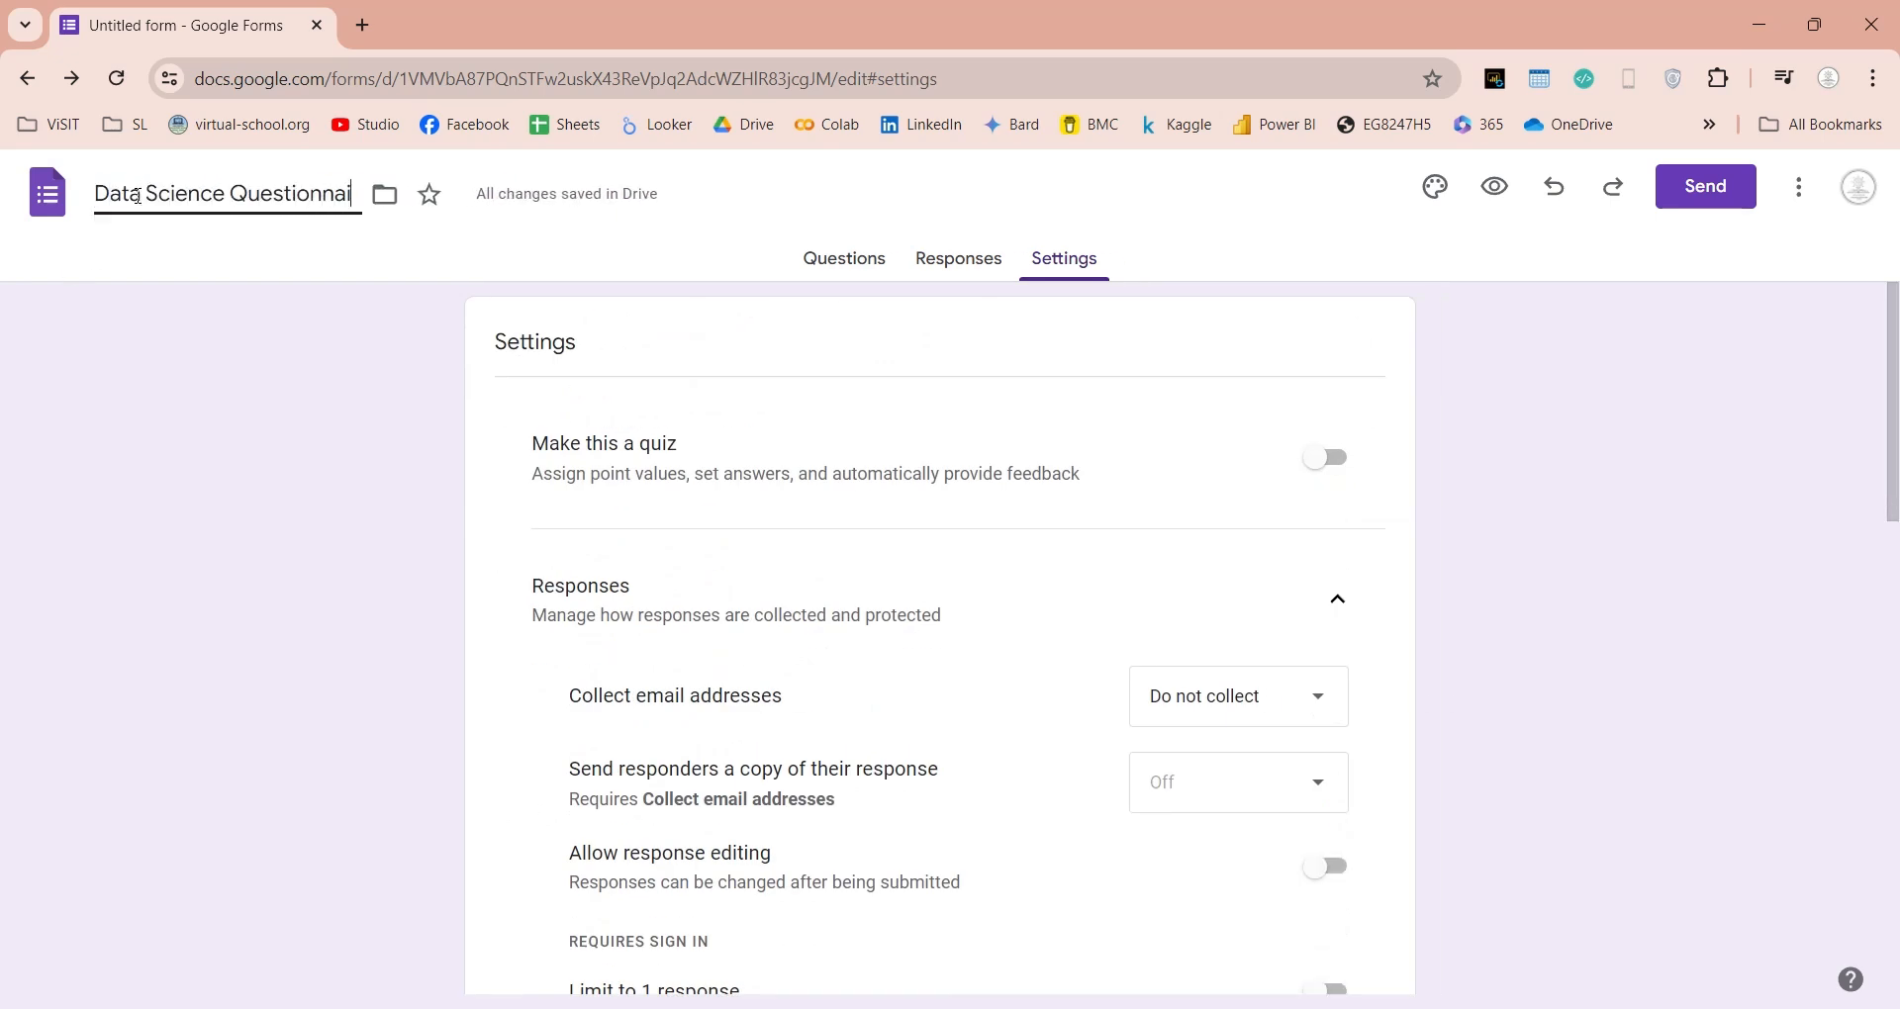
Step: Name the form Data Science Questionnaire and link responses to a new 'Data Science Questionnaire (Responses)' spreadsheet
{"action": "left_click", "coordinate": [210, 383]}
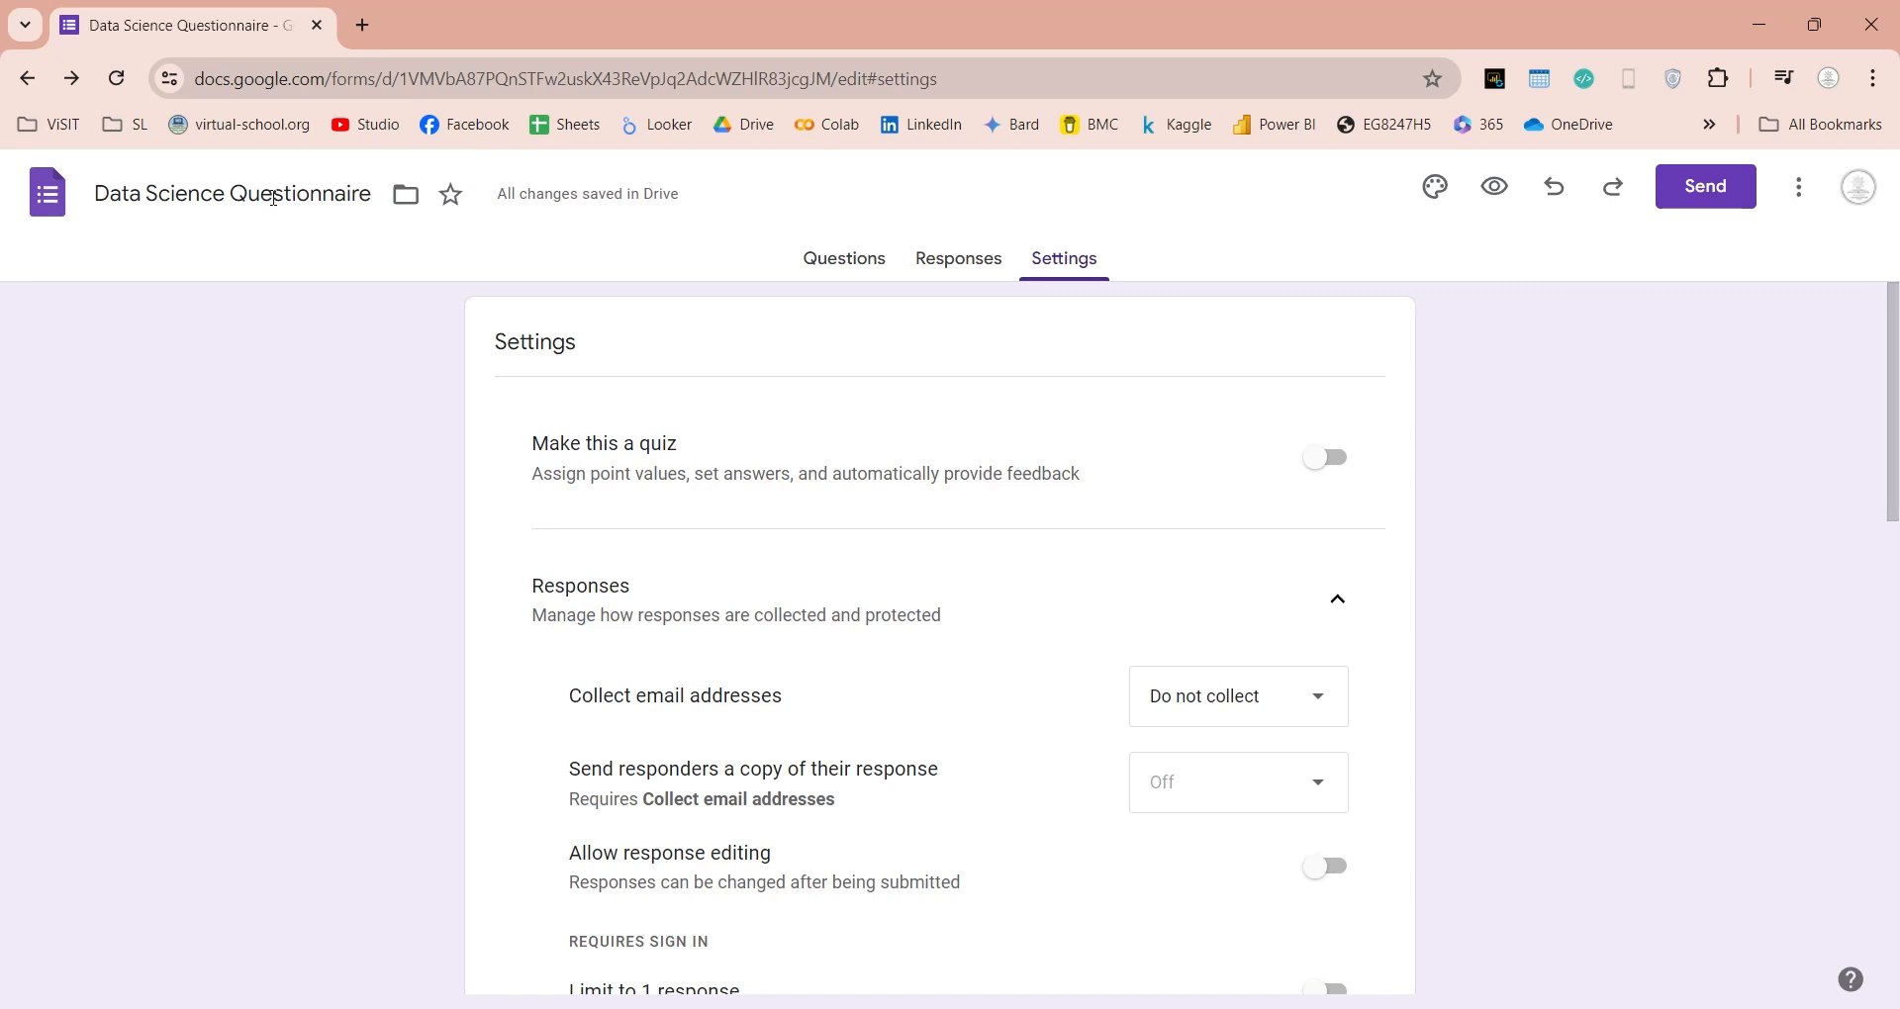
{"action": "left_click", "coordinate": [957, 258]}
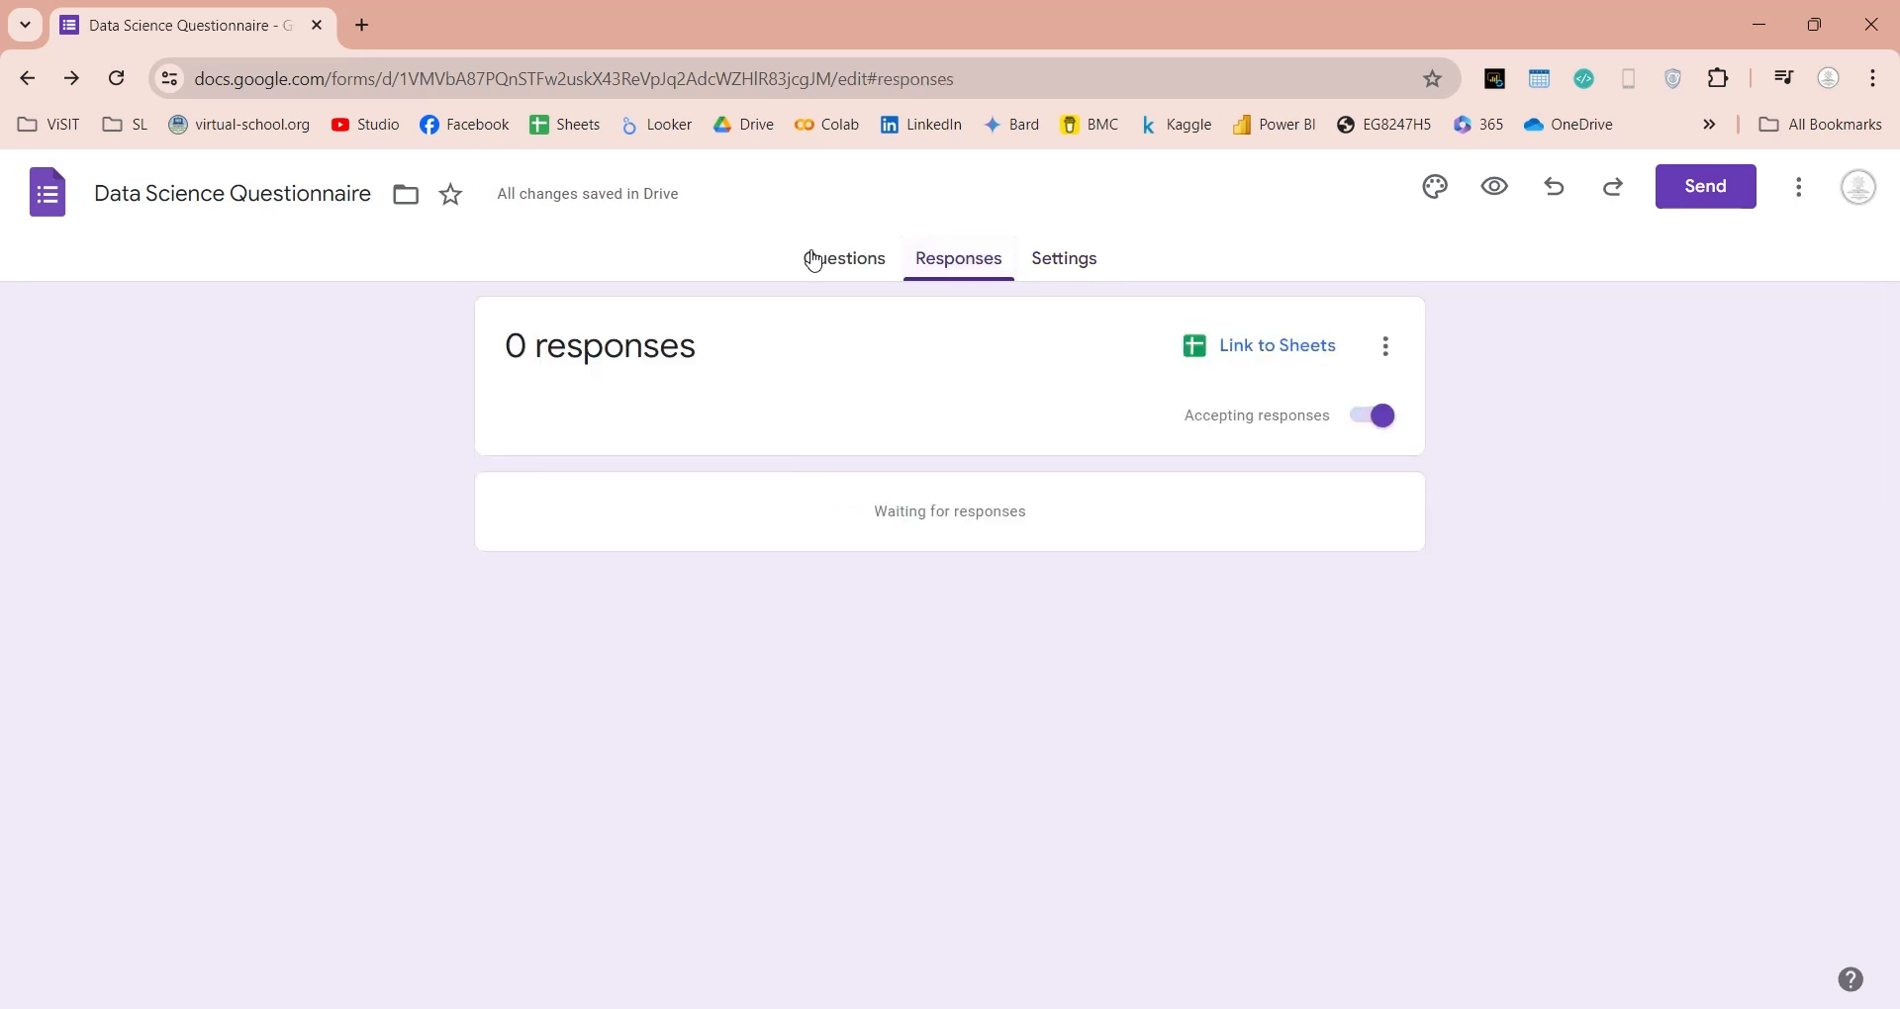
{"action": "left_click", "coordinate": [1290, 347]}
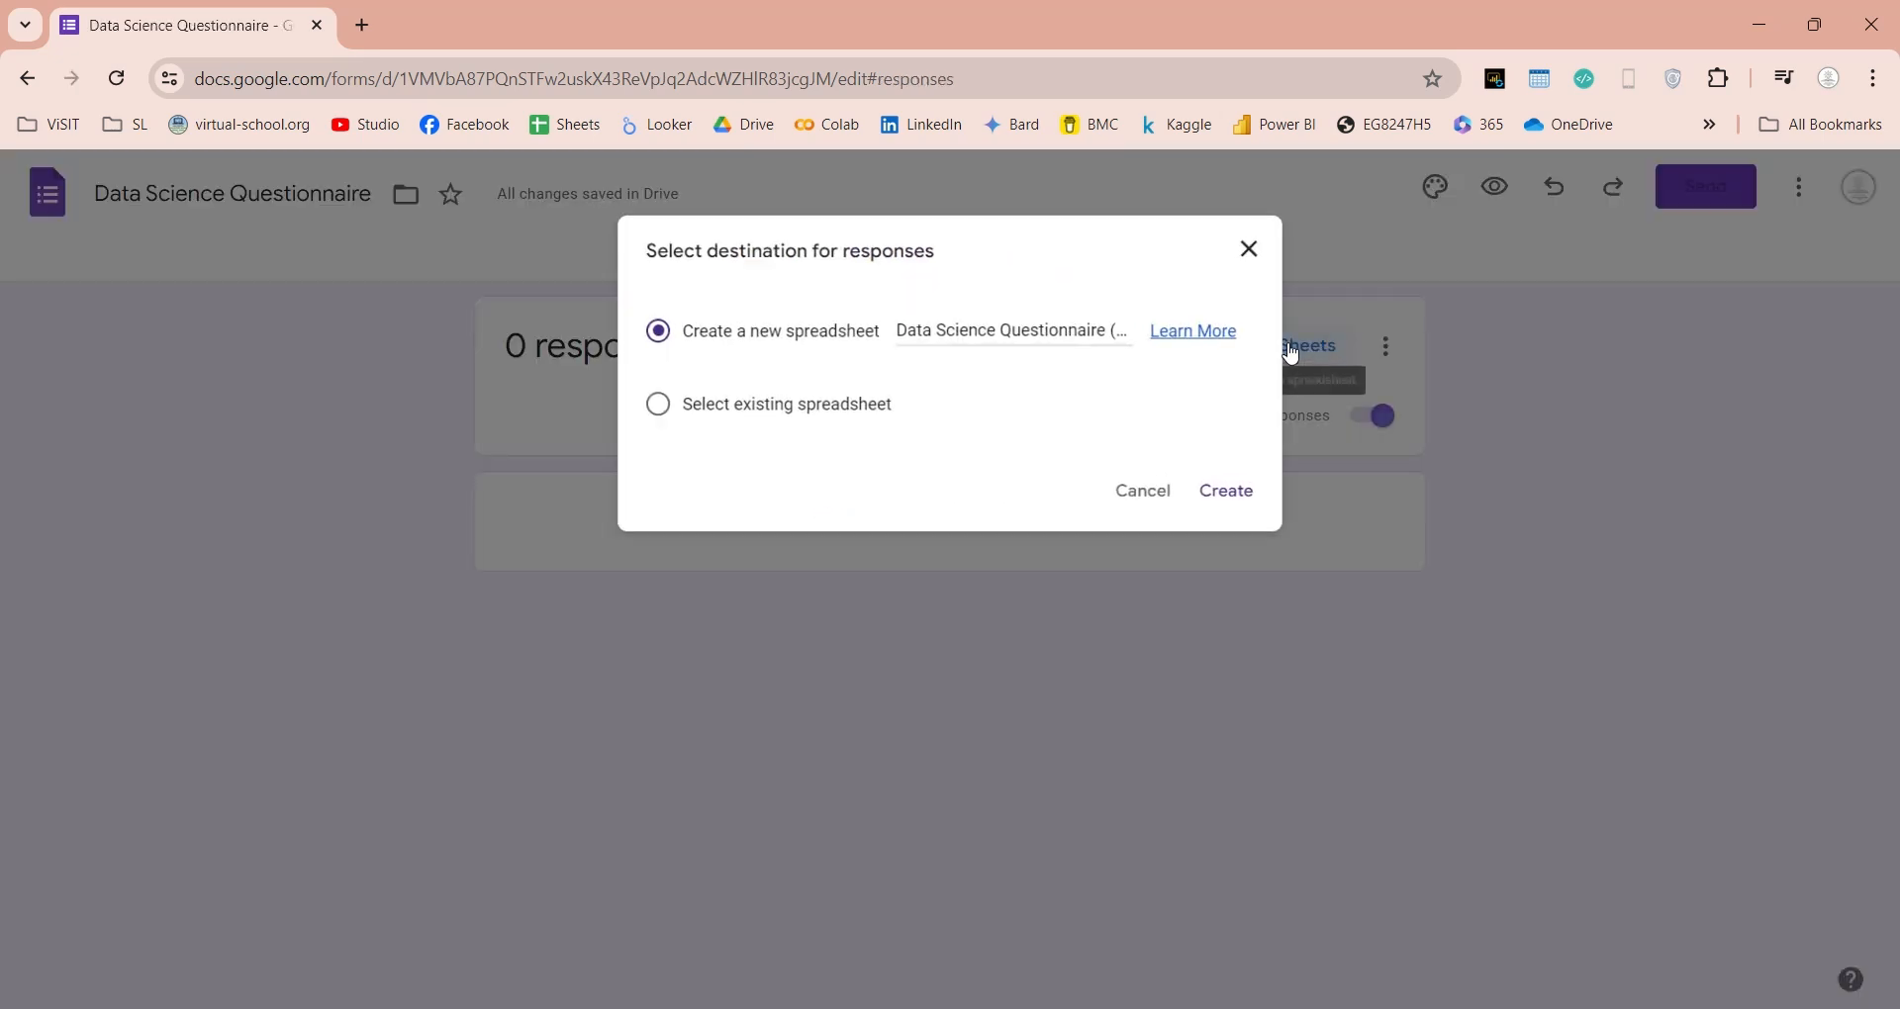
{"action": "left_click_drag", "start_coordinate": [941, 337], "coordinate": [1149, 338]}
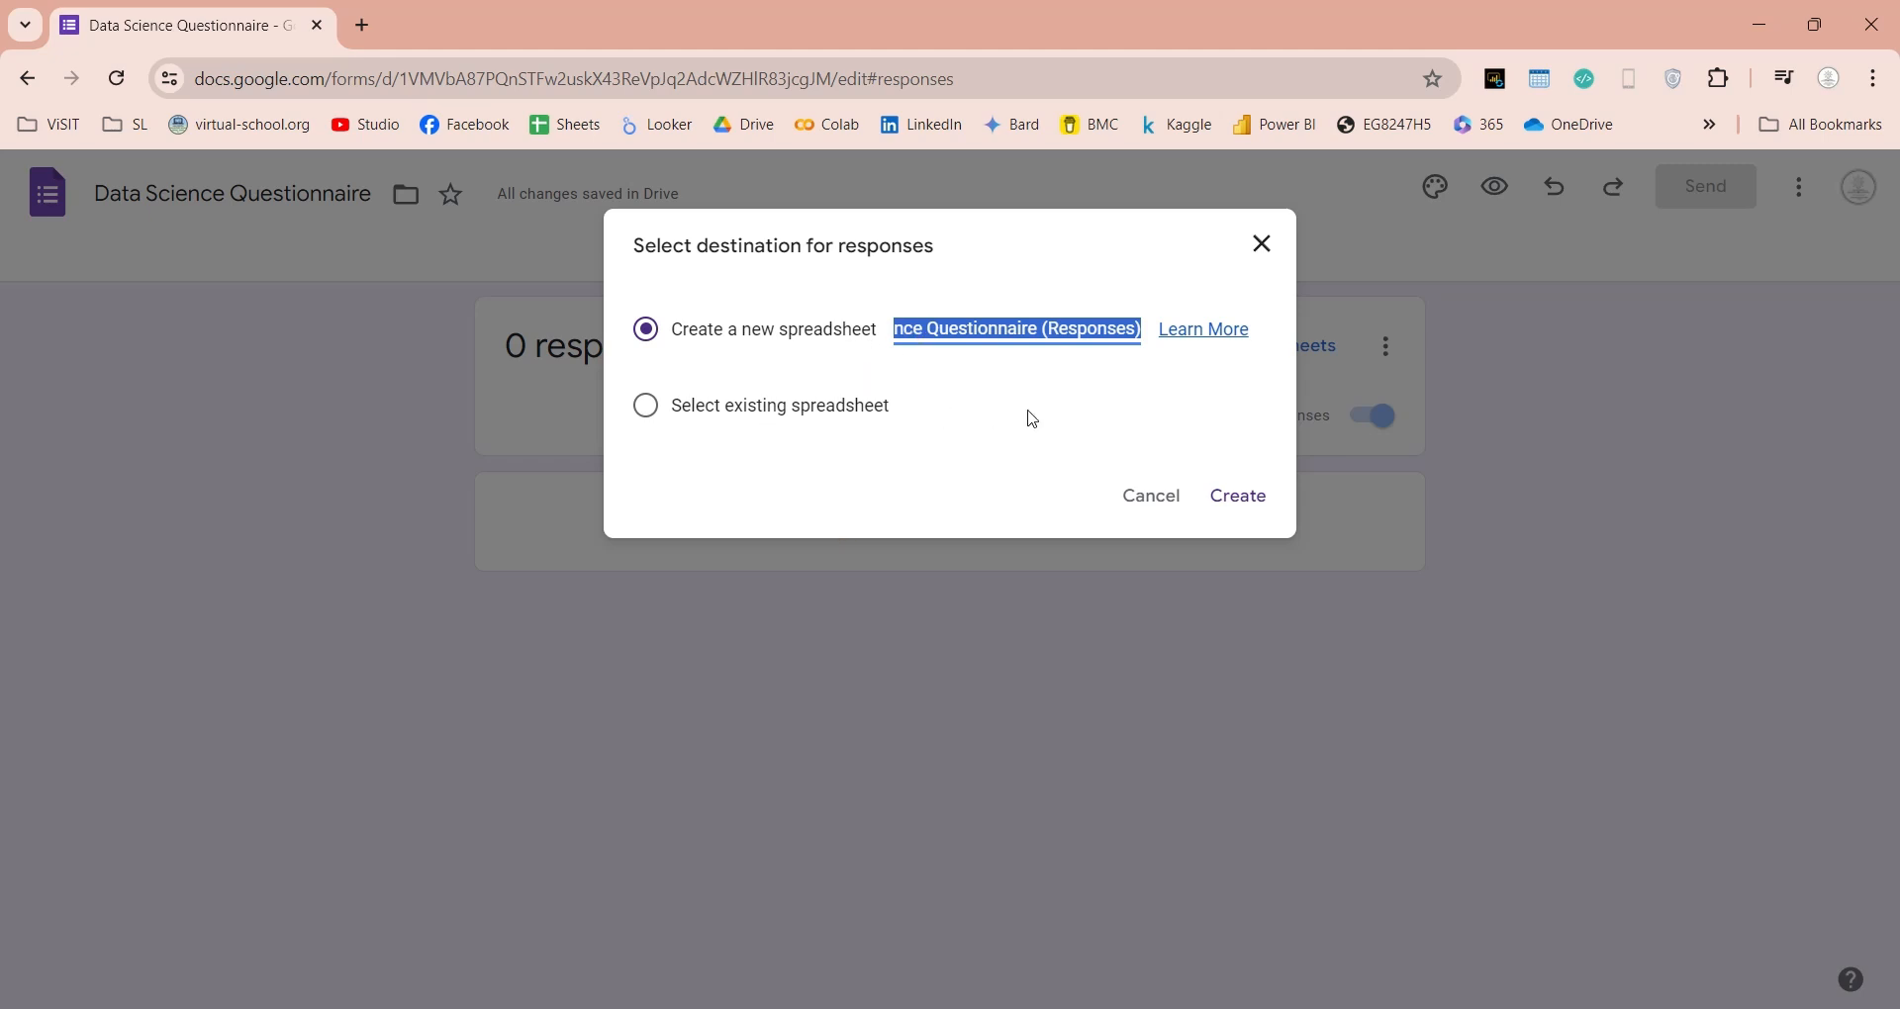
{"action": "left_click", "coordinate": [1238, 496]}
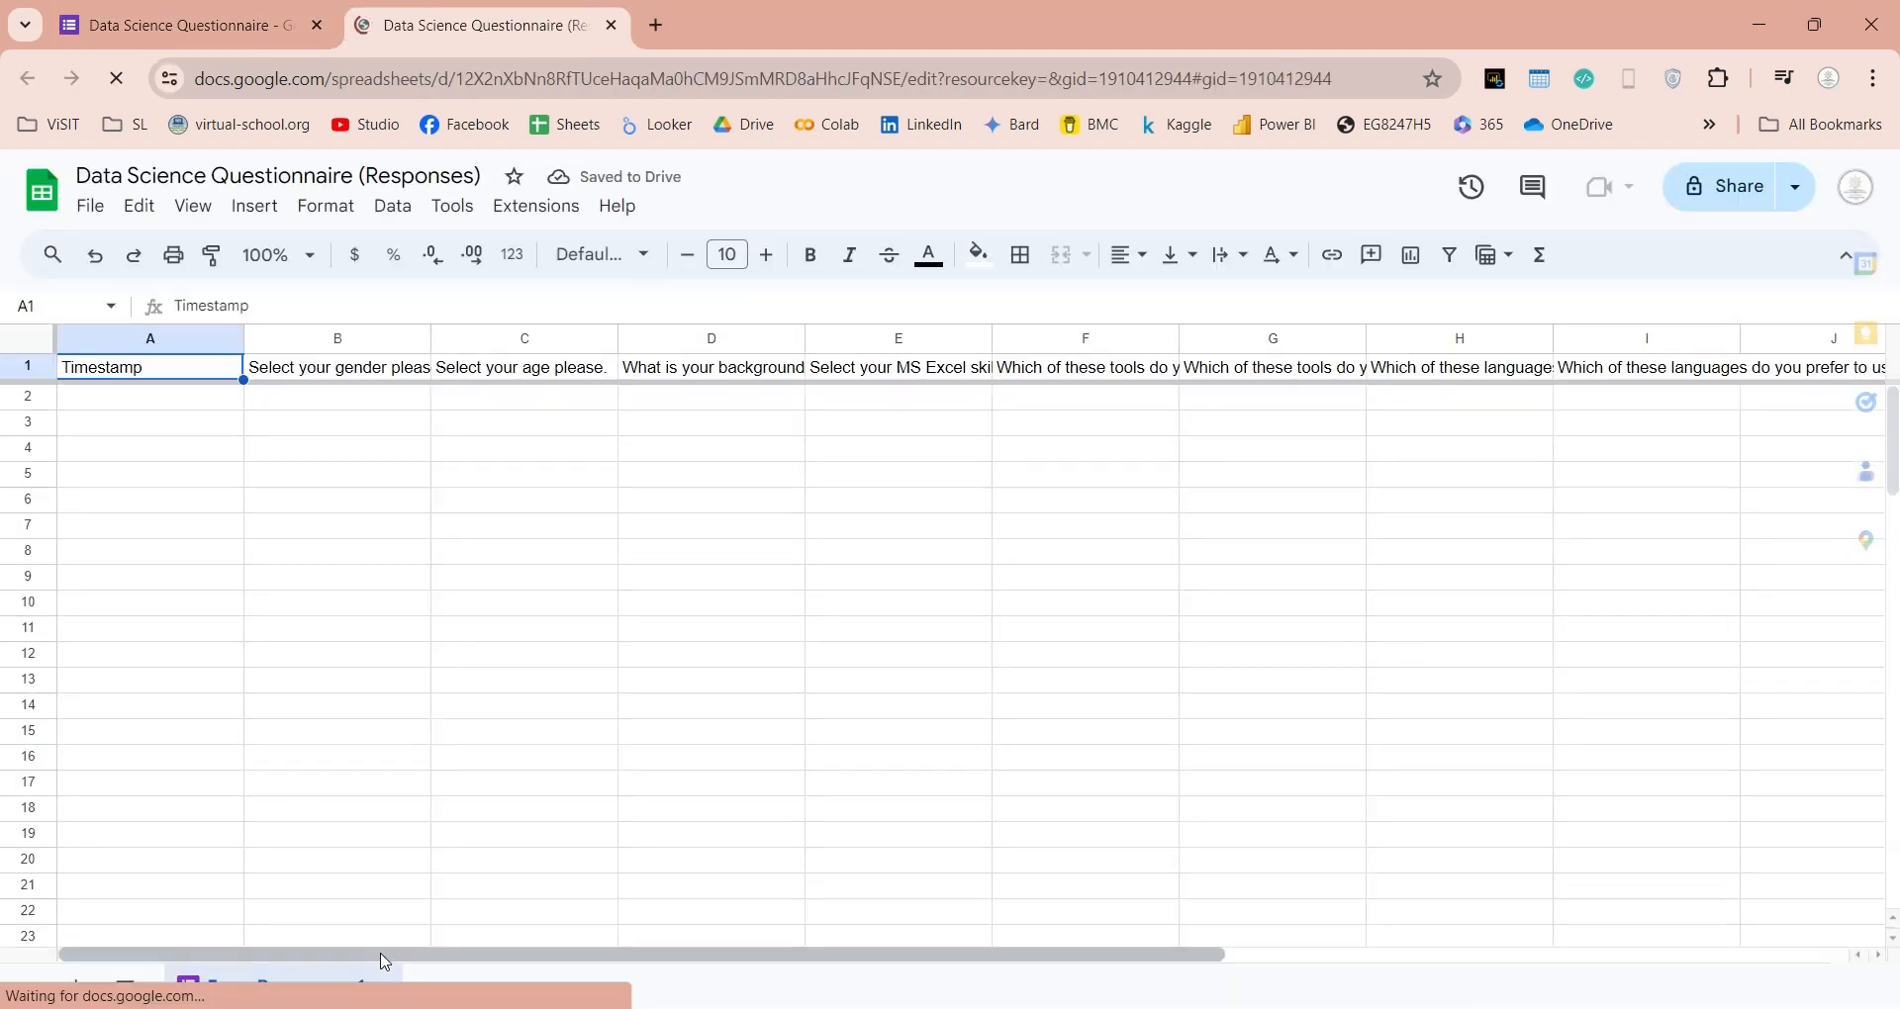
{"action": "mouse_move", "coordinate": [386, 953]}
{"action": "left_mouse_down"}
{"action": "mouse_move", "coordinate": [1026, 963]}
{"action": "mouse_move", "coordinate": [149, 957]}
{"action": "left_mouse_up"}
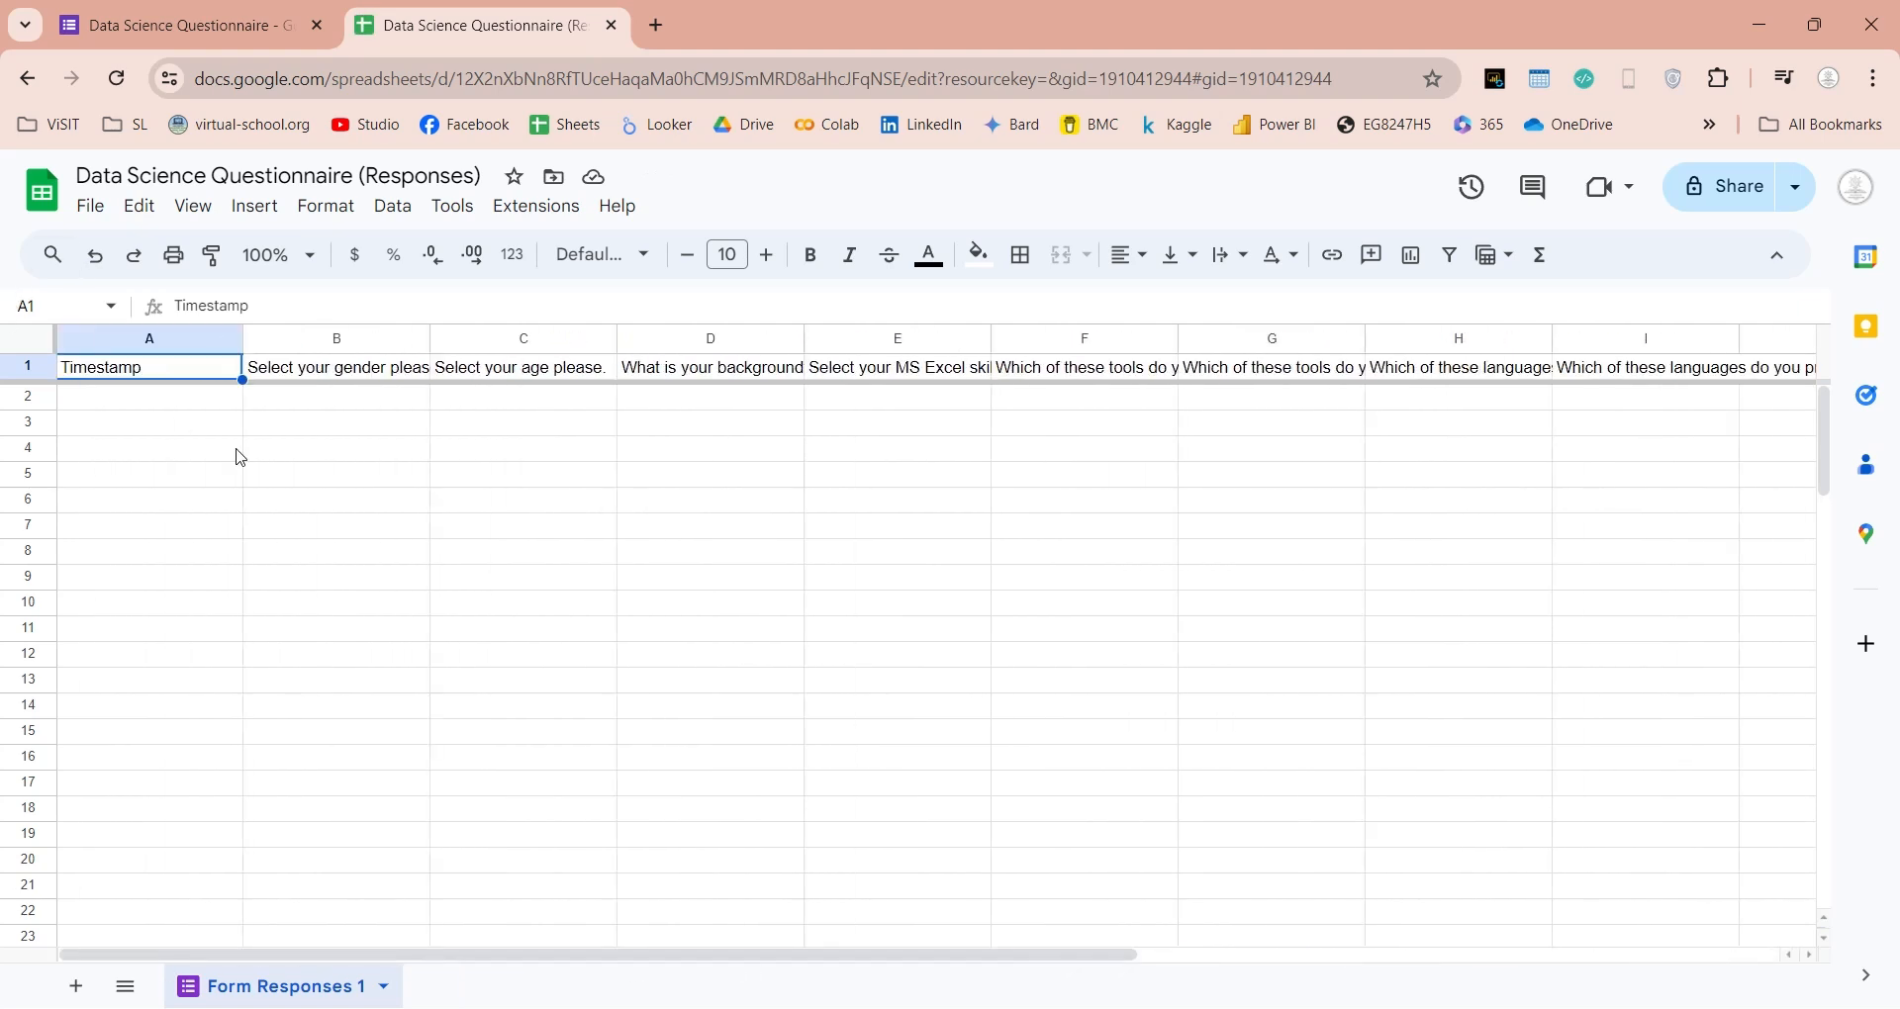
{"action": "key", "text": "Right"}
{"action": "key", "text": "Right"}
{"action": "key", "text": "Right"}
{"action": "key", "text": "Right"}
{"action": "key", "text": "Right"}
{"action": "key", "text": "Right"}
{"action": "key", "text": "Right"}
{"action": "key", "text": "Right"}
{"action": "key", "text": "Right"}
{"action": "key", "text": "Right"}
{"action": "key", "text": "Left"}
{"action": "key", "text": "Left"}
{"action": "key", "text": "Home"}
{"action": "key", "text": "ctrl+Down"}
{"action": "left_click", "coordinate": [179, 26]}
Step: Preview the live questionnaire in a new tab, then return to the editor's theme settings
{"action": "left_click", "coordinate": [845, 259]}
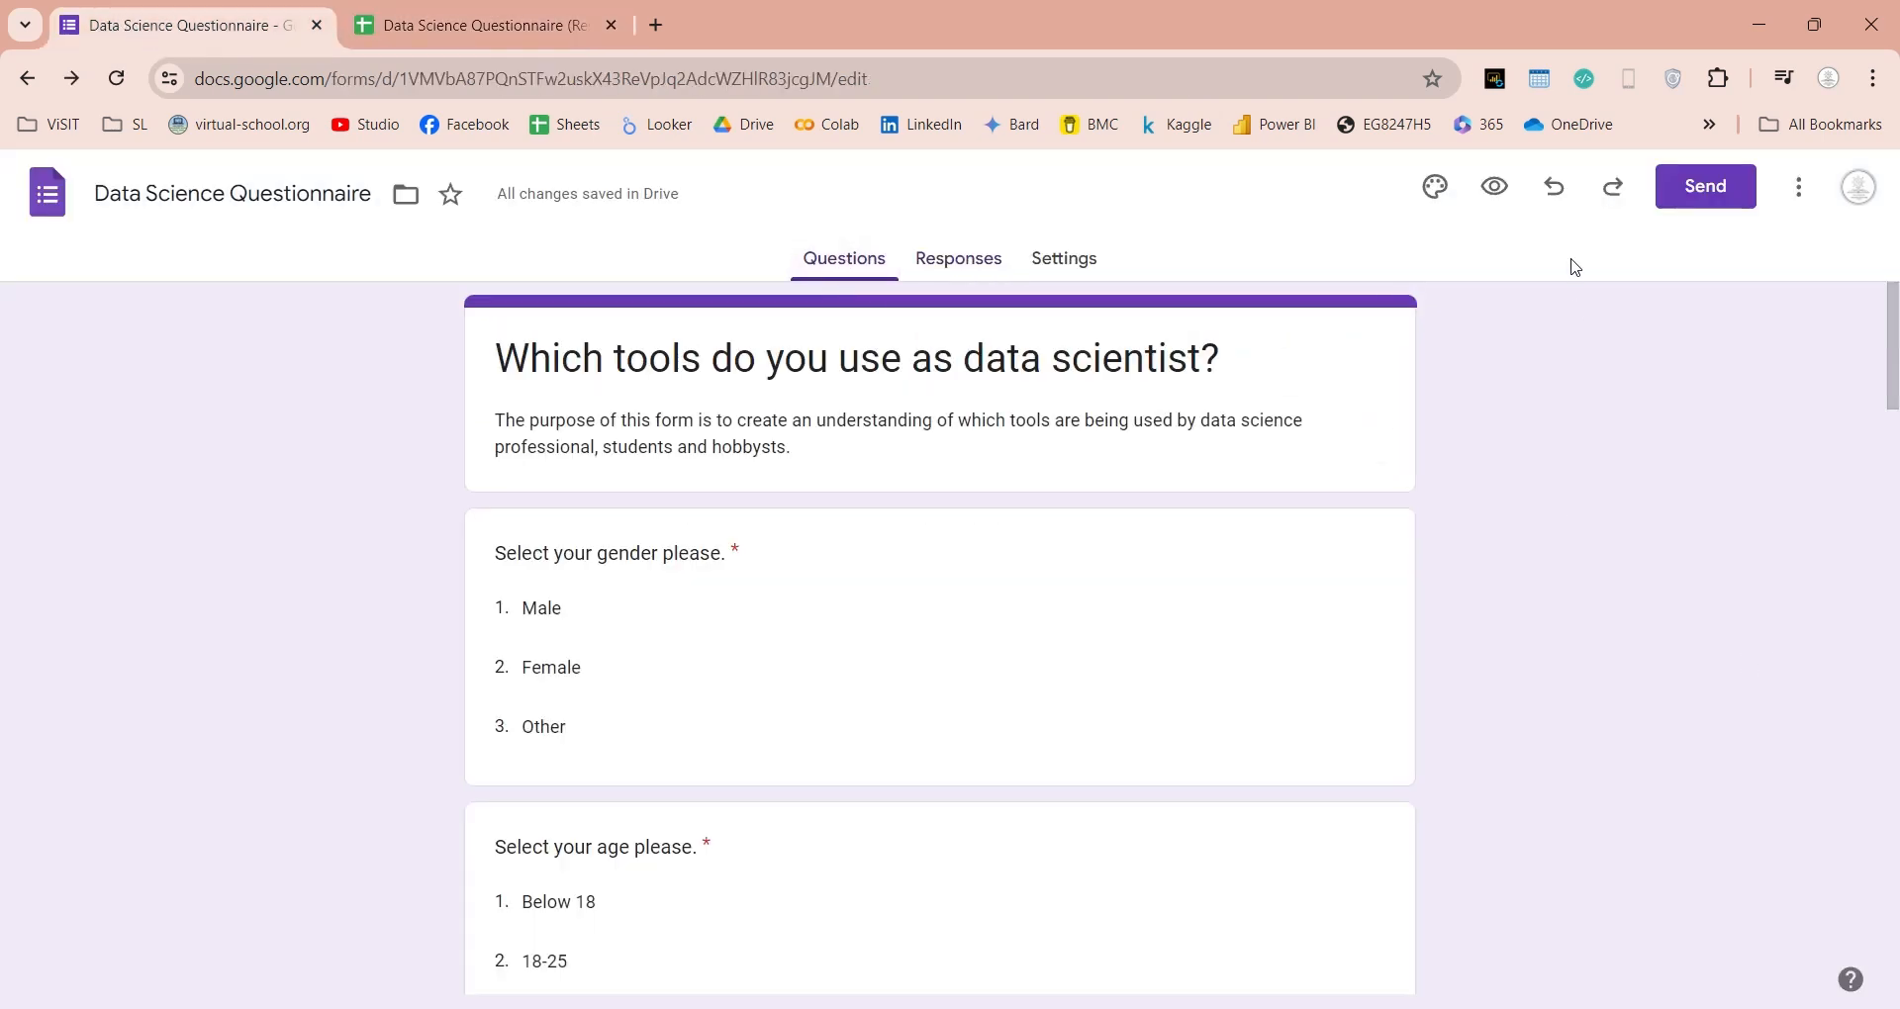
{"action": "left_click", "coordinate": [1495, 186]}
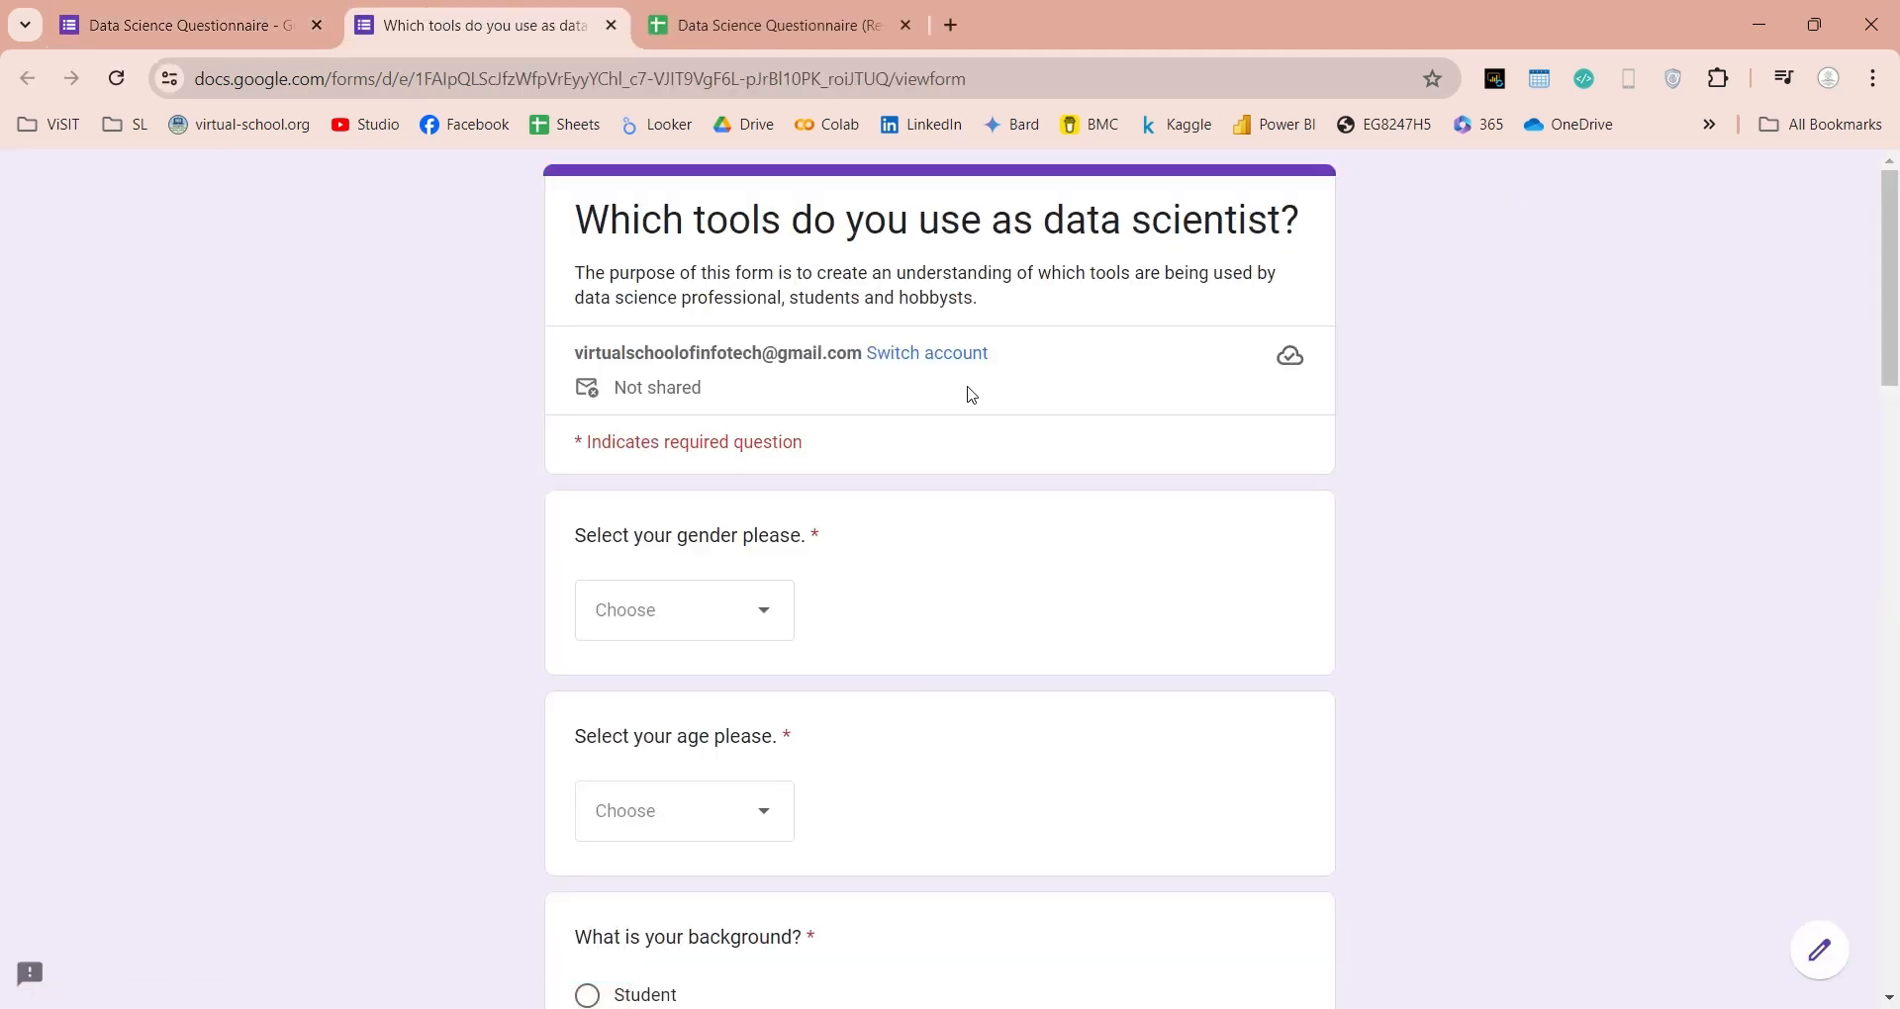
{"action": "scroll", "coordinate": [970, 393], "scroll_direction": "down", "scroll_amount": 3}
{"action": "scroll", "coordinate": [990, 417], "scroll_direction": "down", "scroll_amount": 10}
{"action": "scroll", "coordinate": [990, 418], "scroll_direction": "down", "scroll_amount": 3}
{"action": "scroll", "coordinate": [991, 417], "scroll_direction": "up", "scroll_amount": 12}
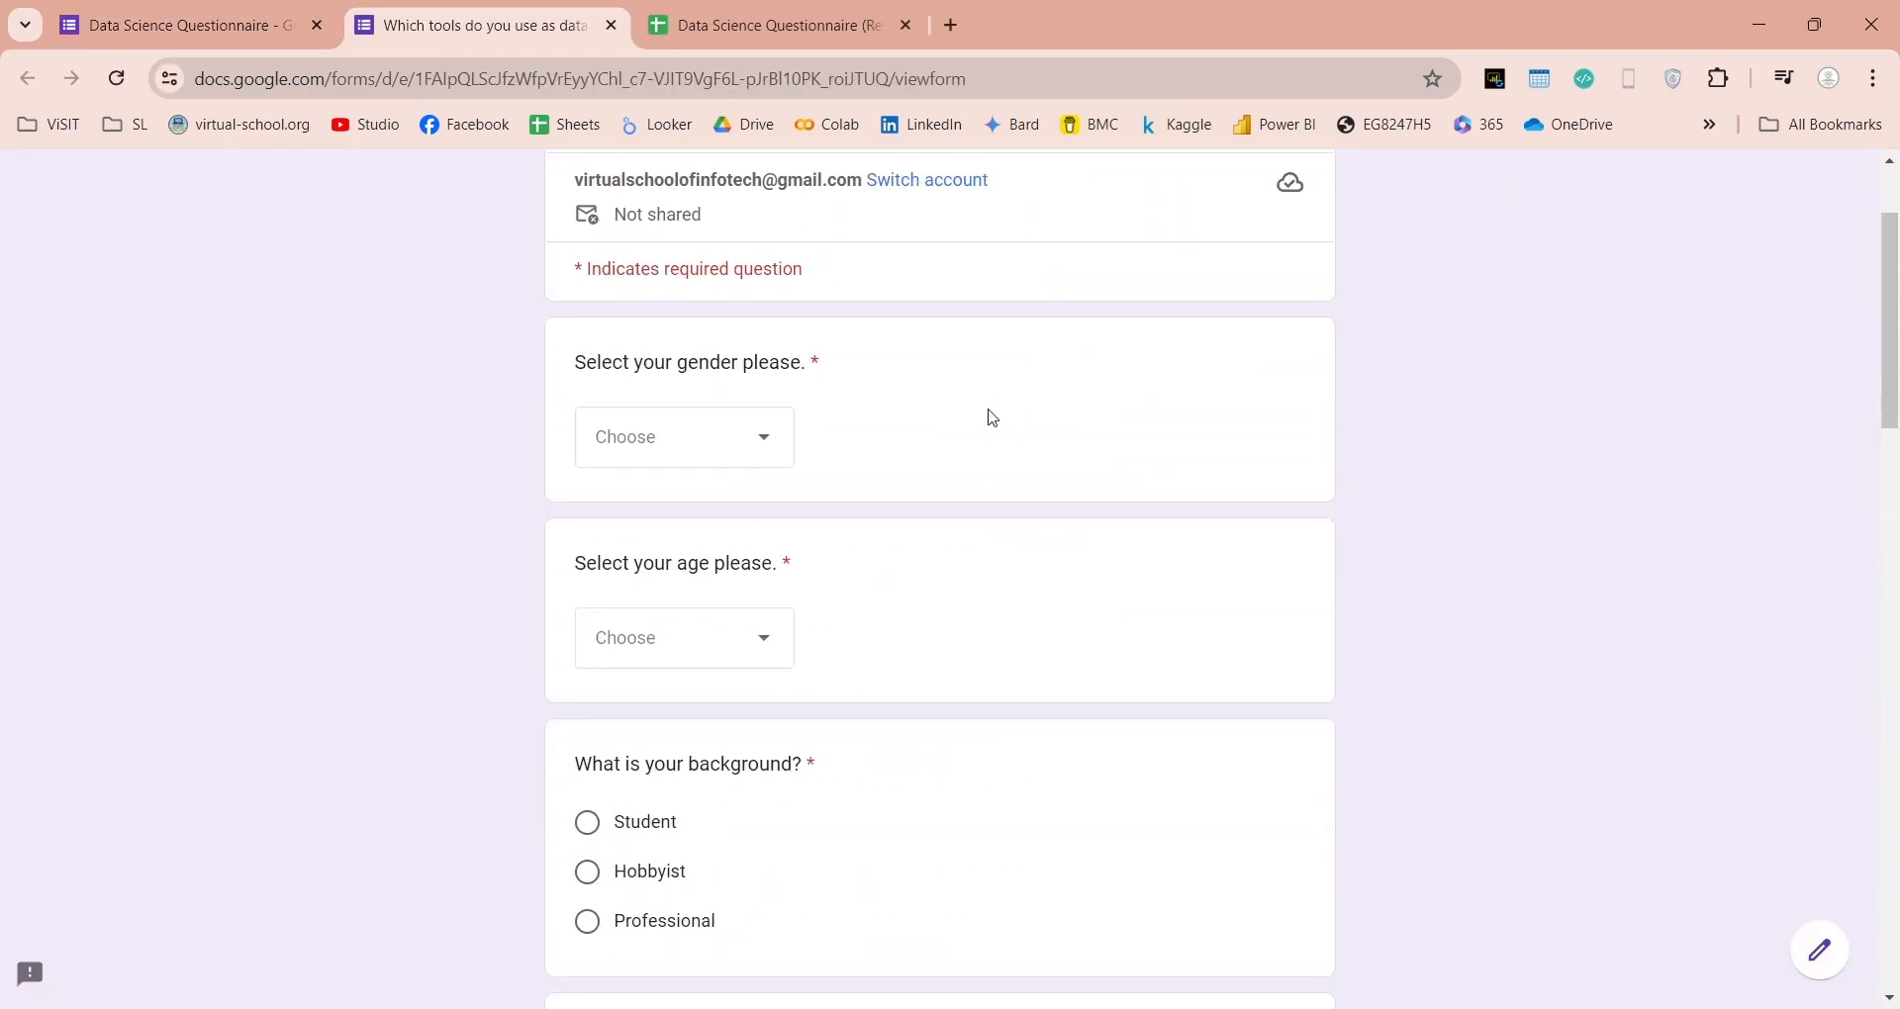
{"action": "scroll", "coordinate": [991, 417], "scroll_direction": "up", "scroll_amount": 2}
{"action": "left_click", "coordinate": [178, 25]}
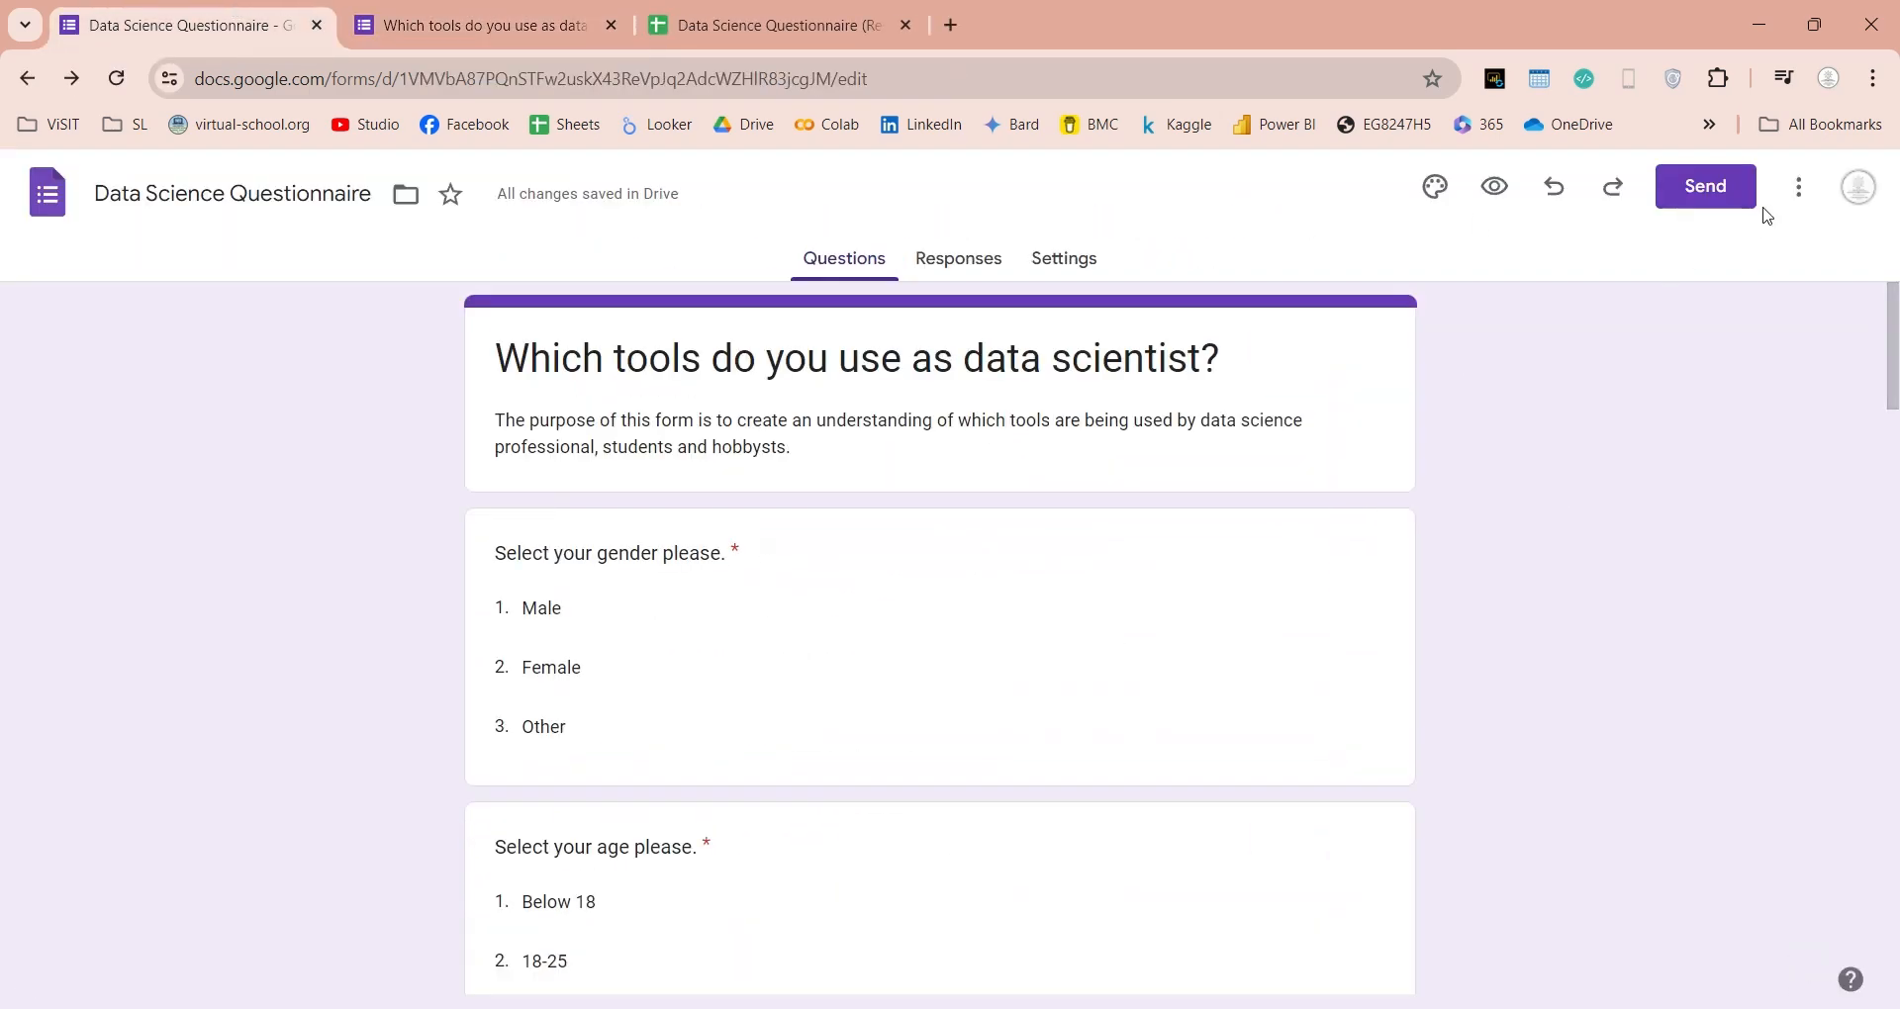
{"action": "left_click", "coordinate": [1434, 186]}
{"action": "scroll", "coordinate": [1742, 569], "scroll_direction": "down", "scroll_amount": 2}
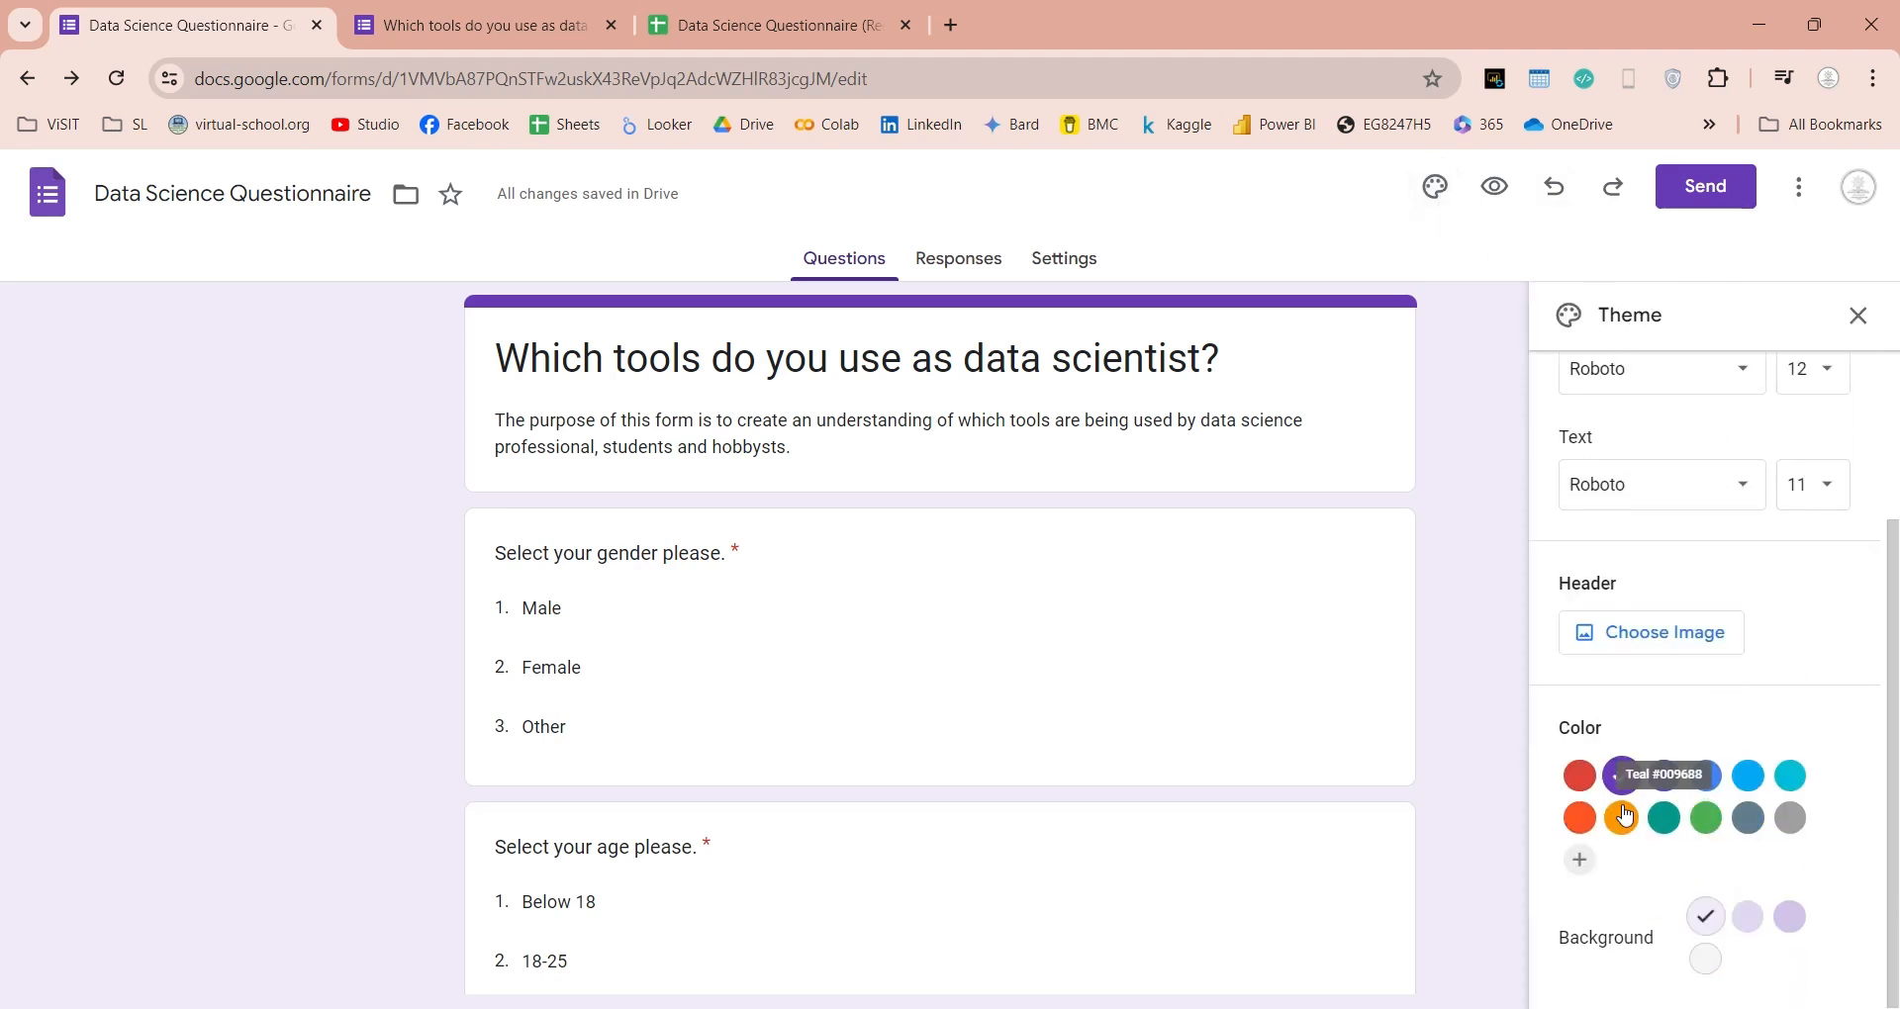
Step: Set the form's theme colour to indigo and bring up the Send dialog
{"action": "left_click", "coordinate": [1663, 776]}
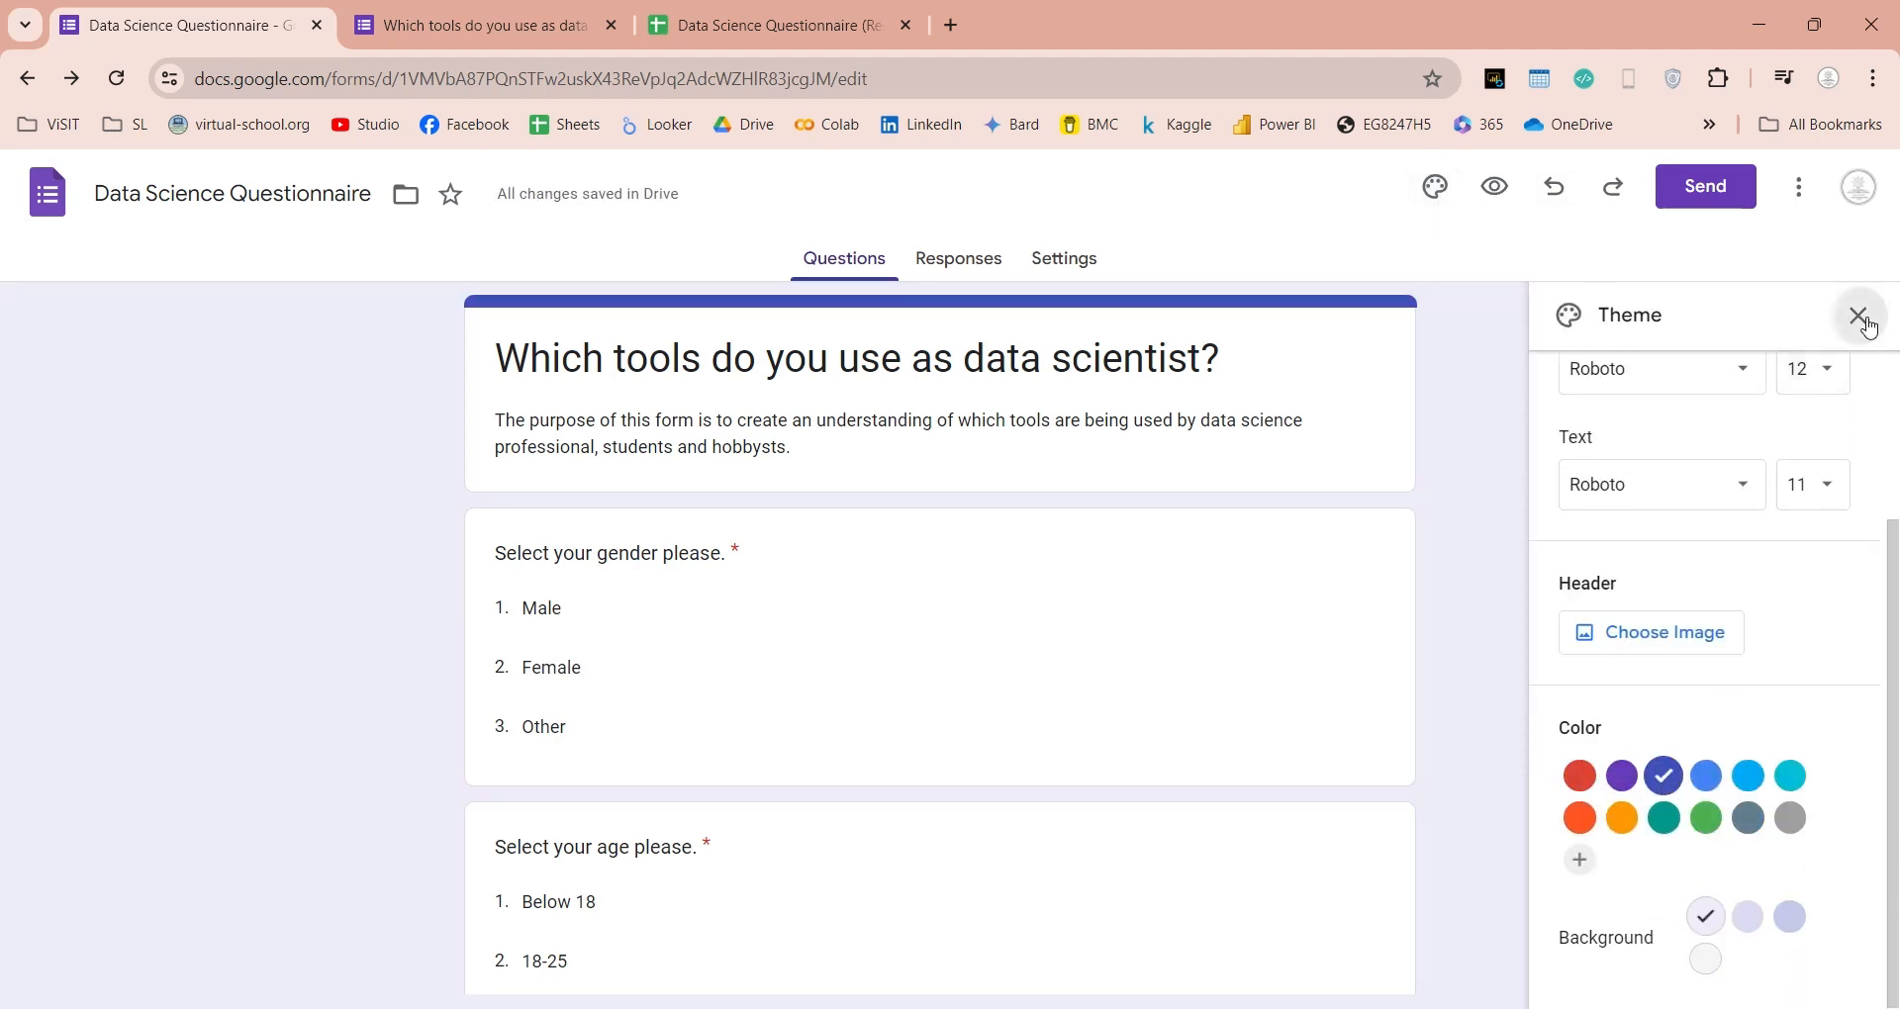
{"action": "left_click", "coordinate": [1857, 316]}
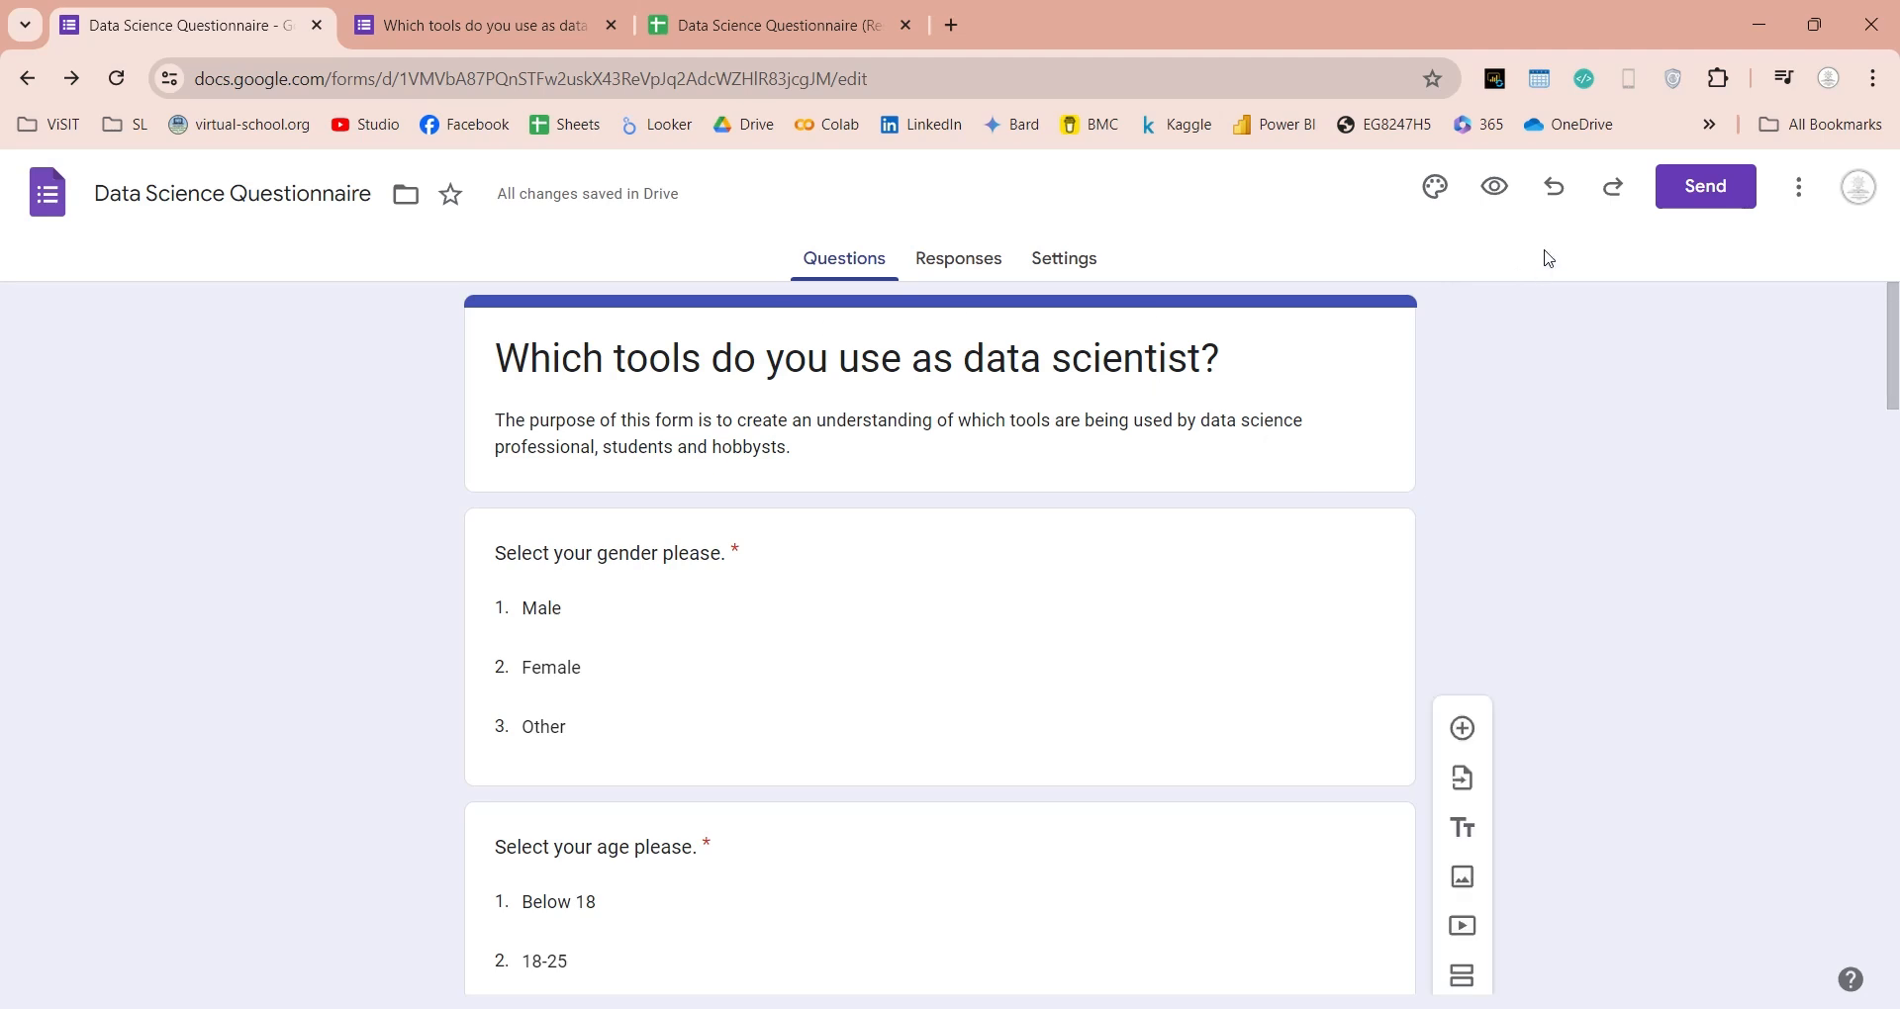
{"action": "left_click", "coordinate": [1707, 187]}
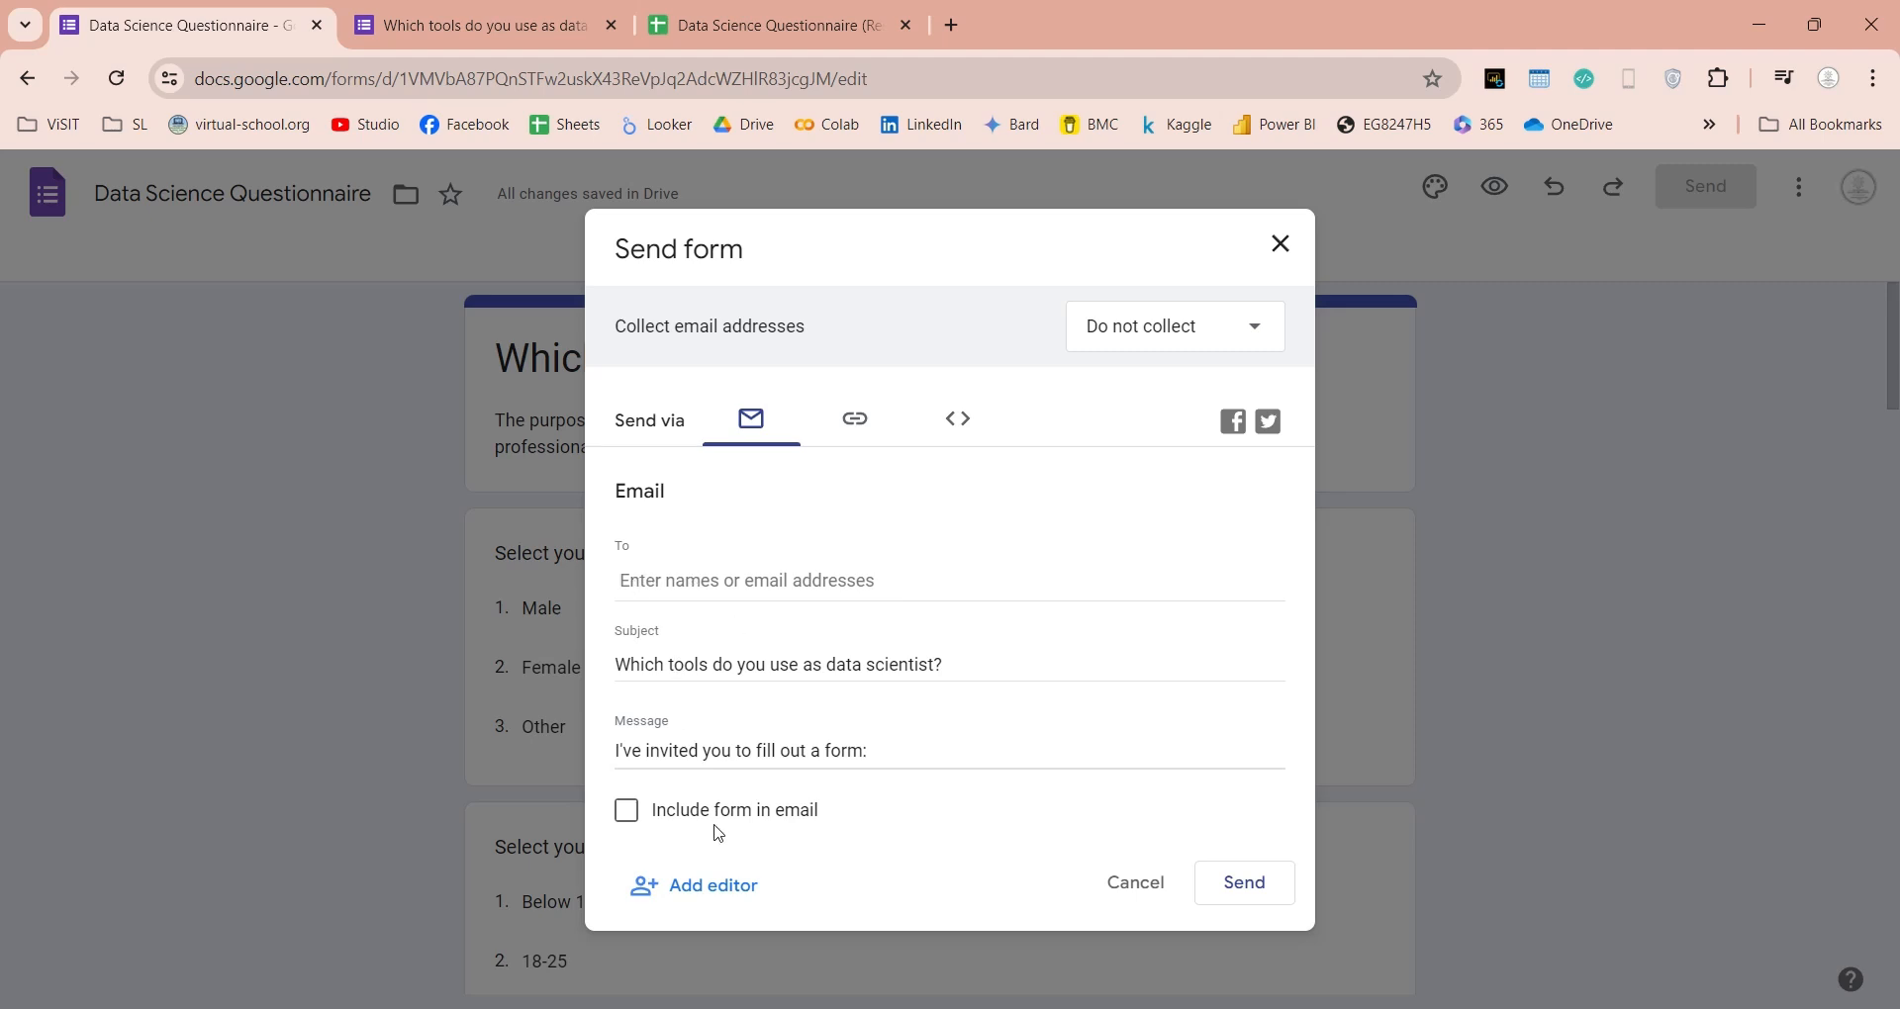
Step: Select the form's shareable link and view its embed HTML code
{"action": "left_click", "coordinate": [854, 420]}
{"action": "left_click", "coordinate": [710, 538]}
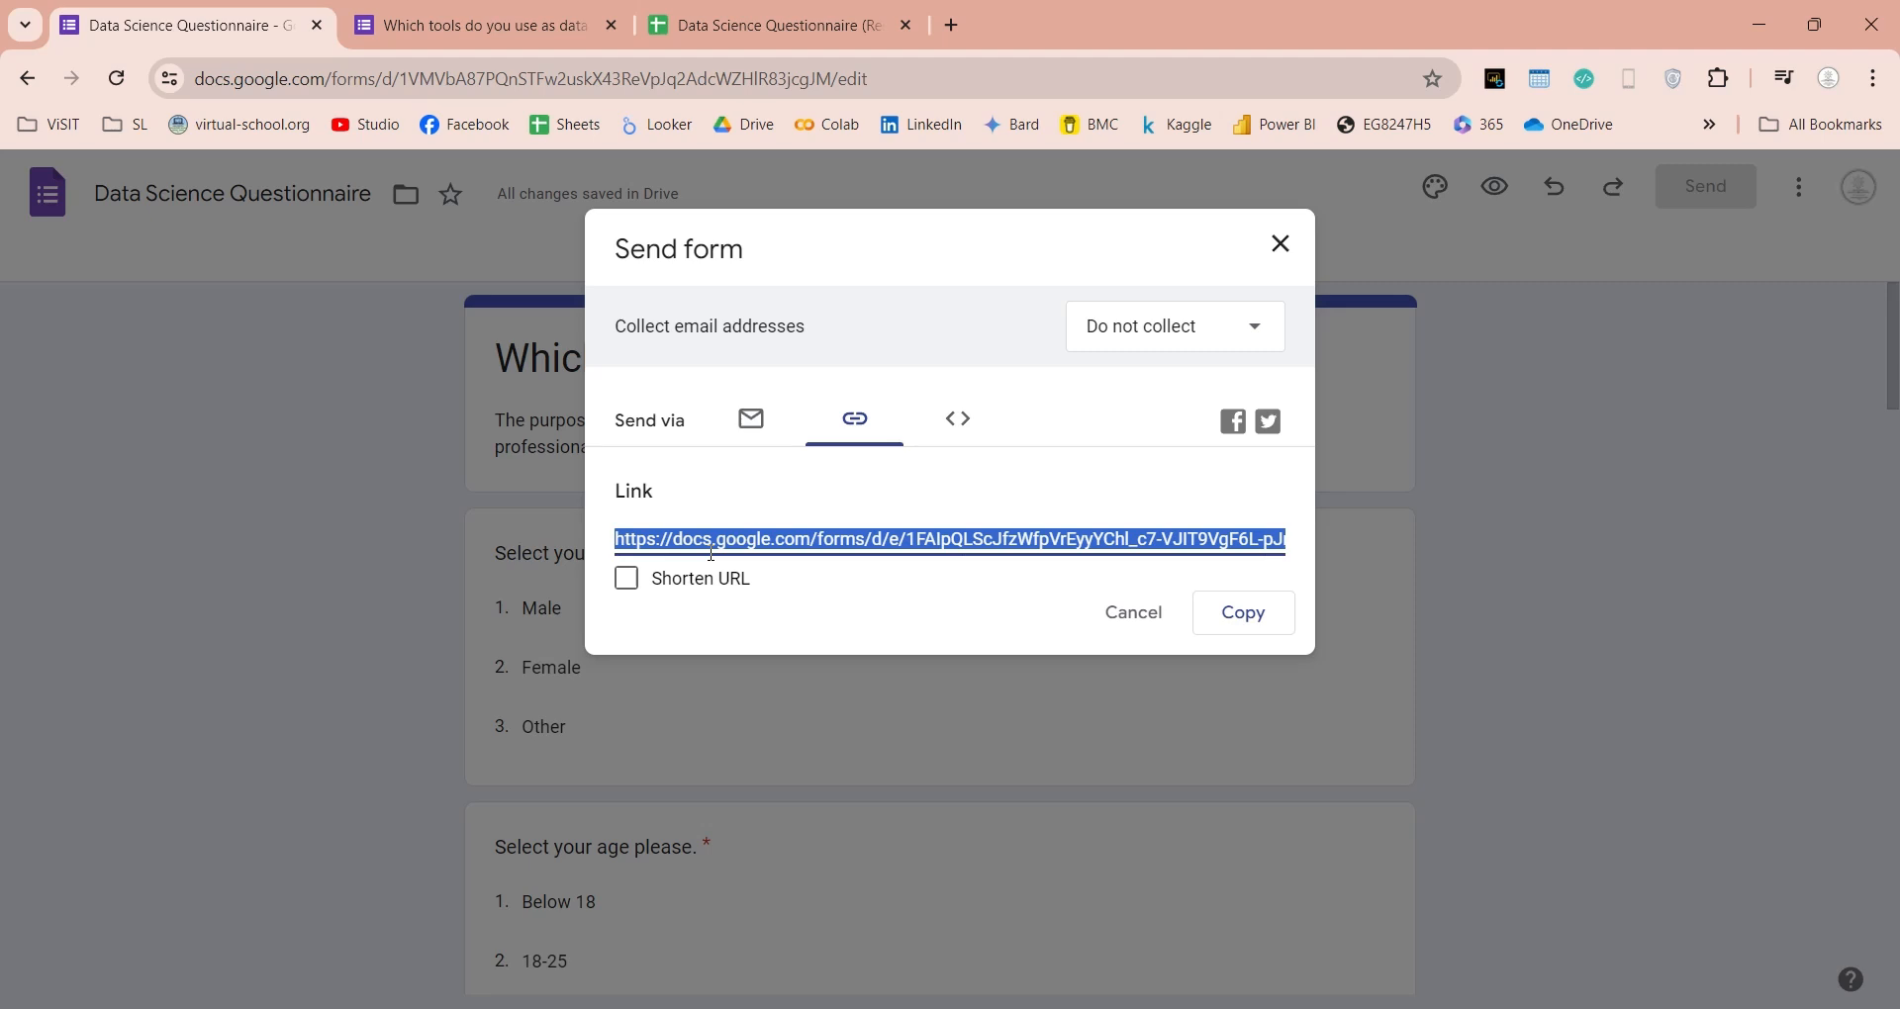
{"action": "left_click", "coordinate": [958, 421]}
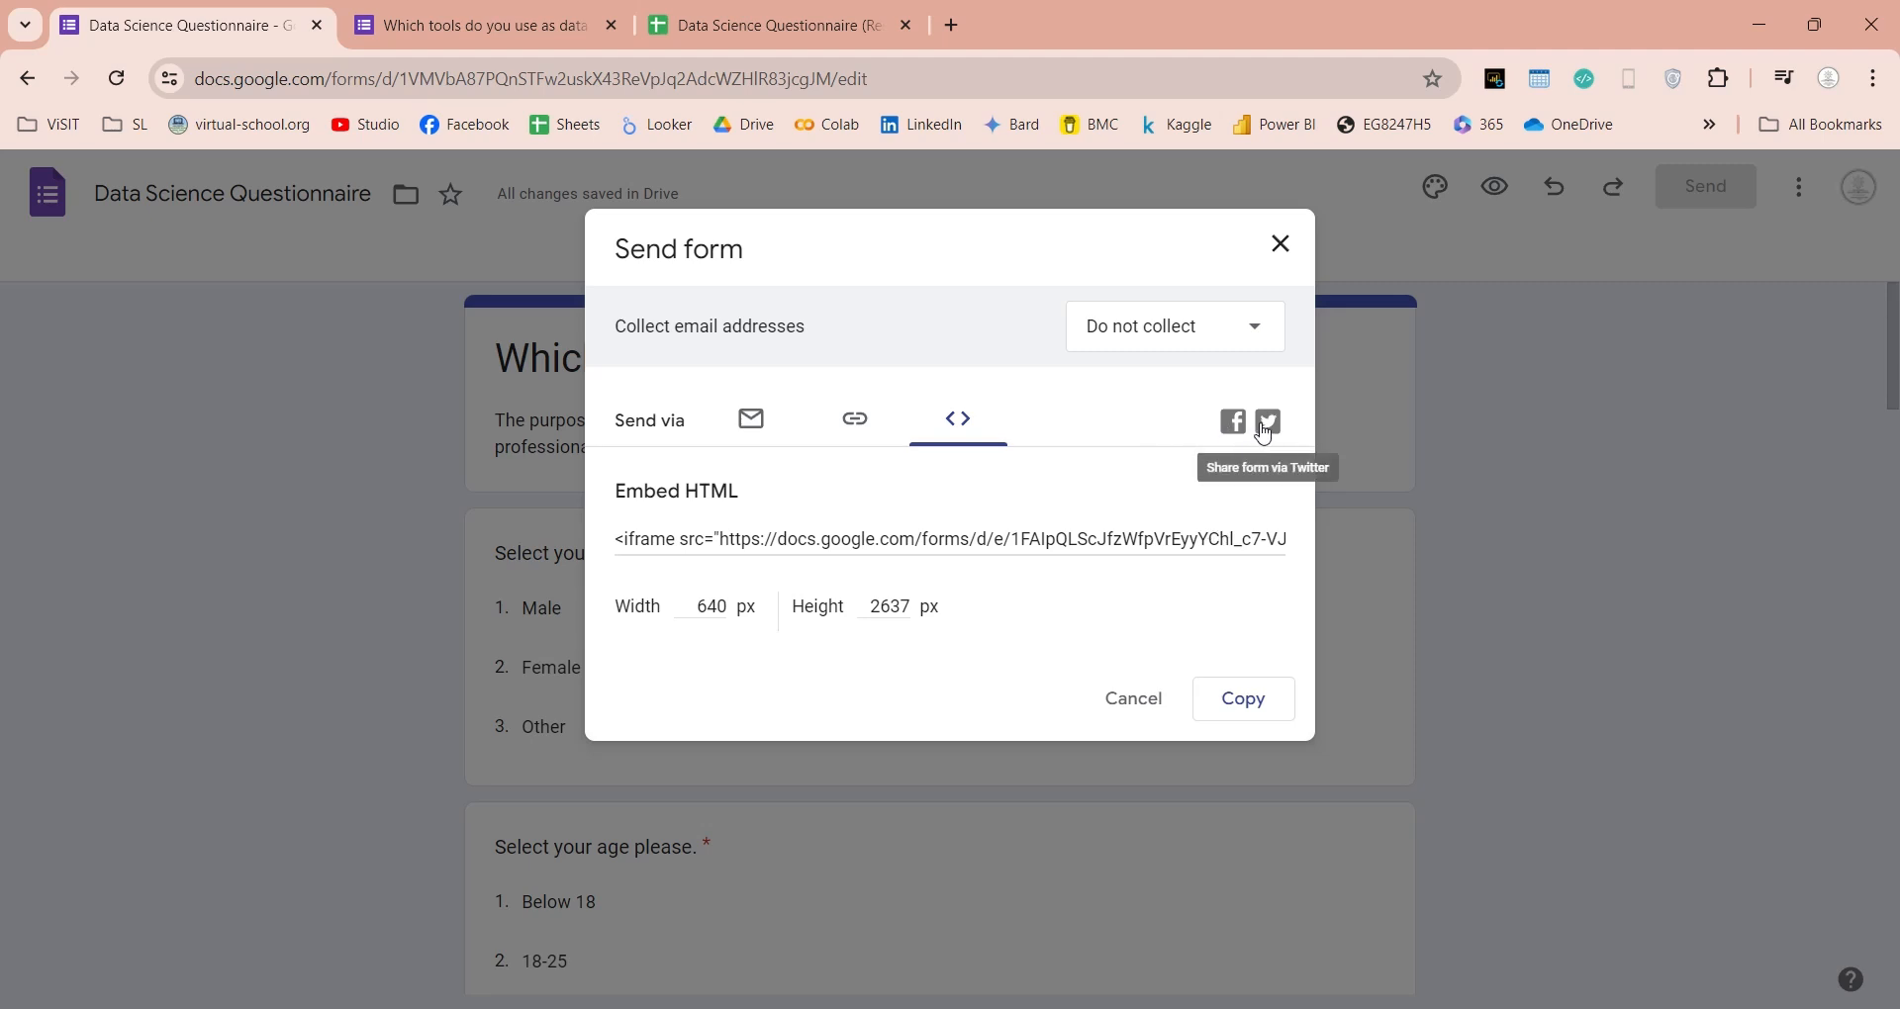
Step: Copy the form link and load it in a new browser tab as a respondent
{"action": "left_click", "coordinate": [854, 419]}
{"action": "right_click", "coordinate": [902, 540]}
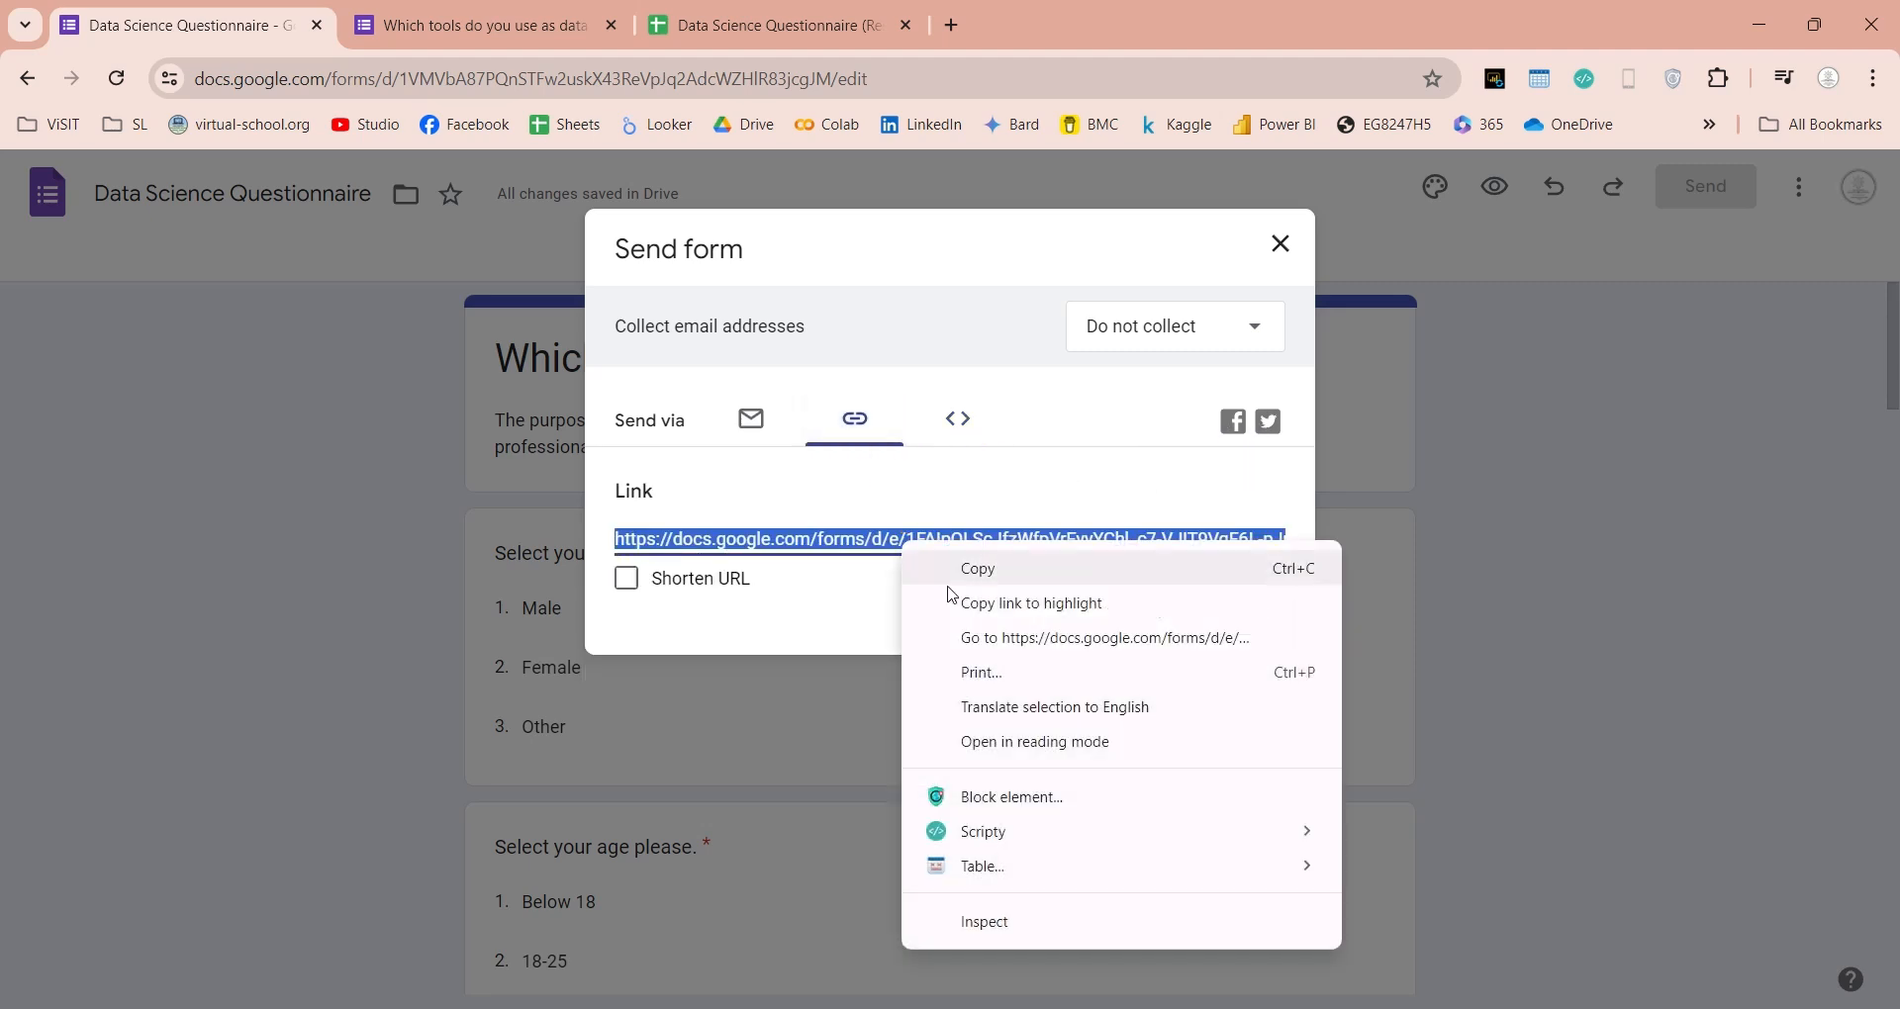
{"action": "left_click", "coordinate": [967, 564]}
{"action": "left_click", "coordinate": [1124, 615]}
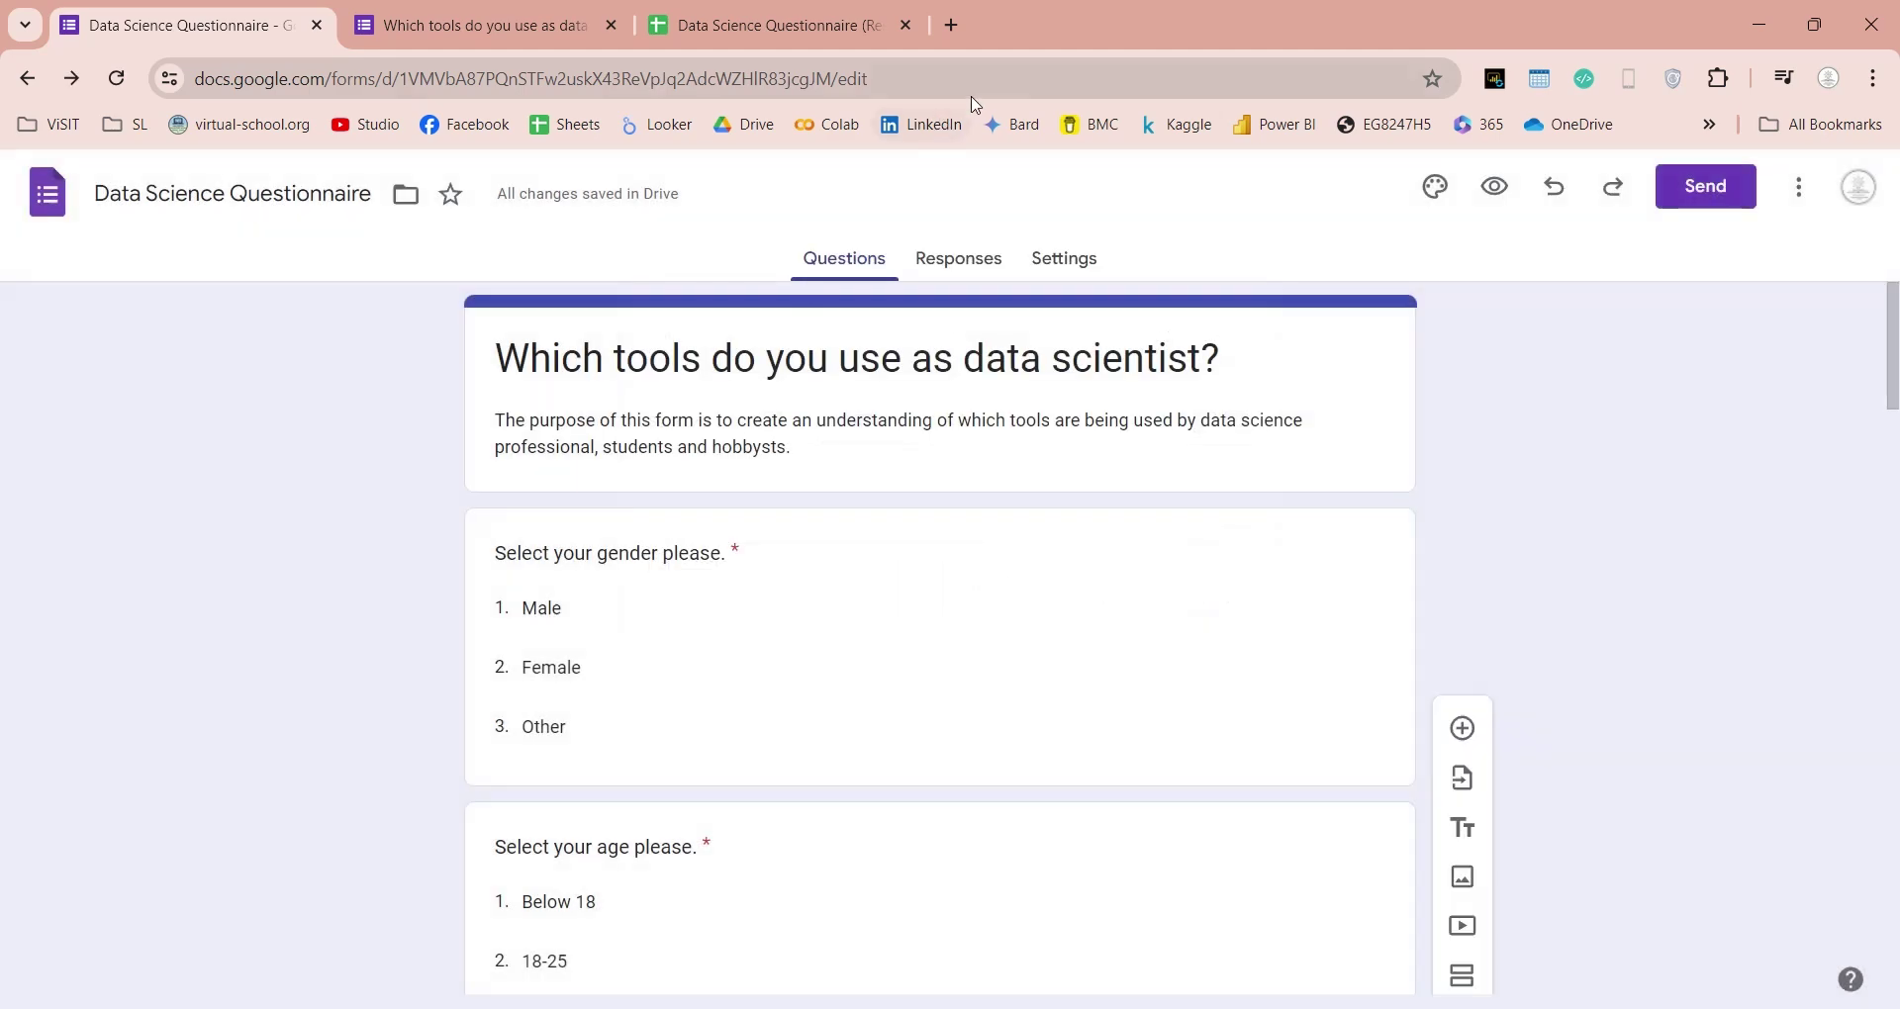
{"action": "left_click", "coordinate": [610, 25]}
{"action": "key", "text": "ctrl+v"}
{"action": "key", "text": "Return"}
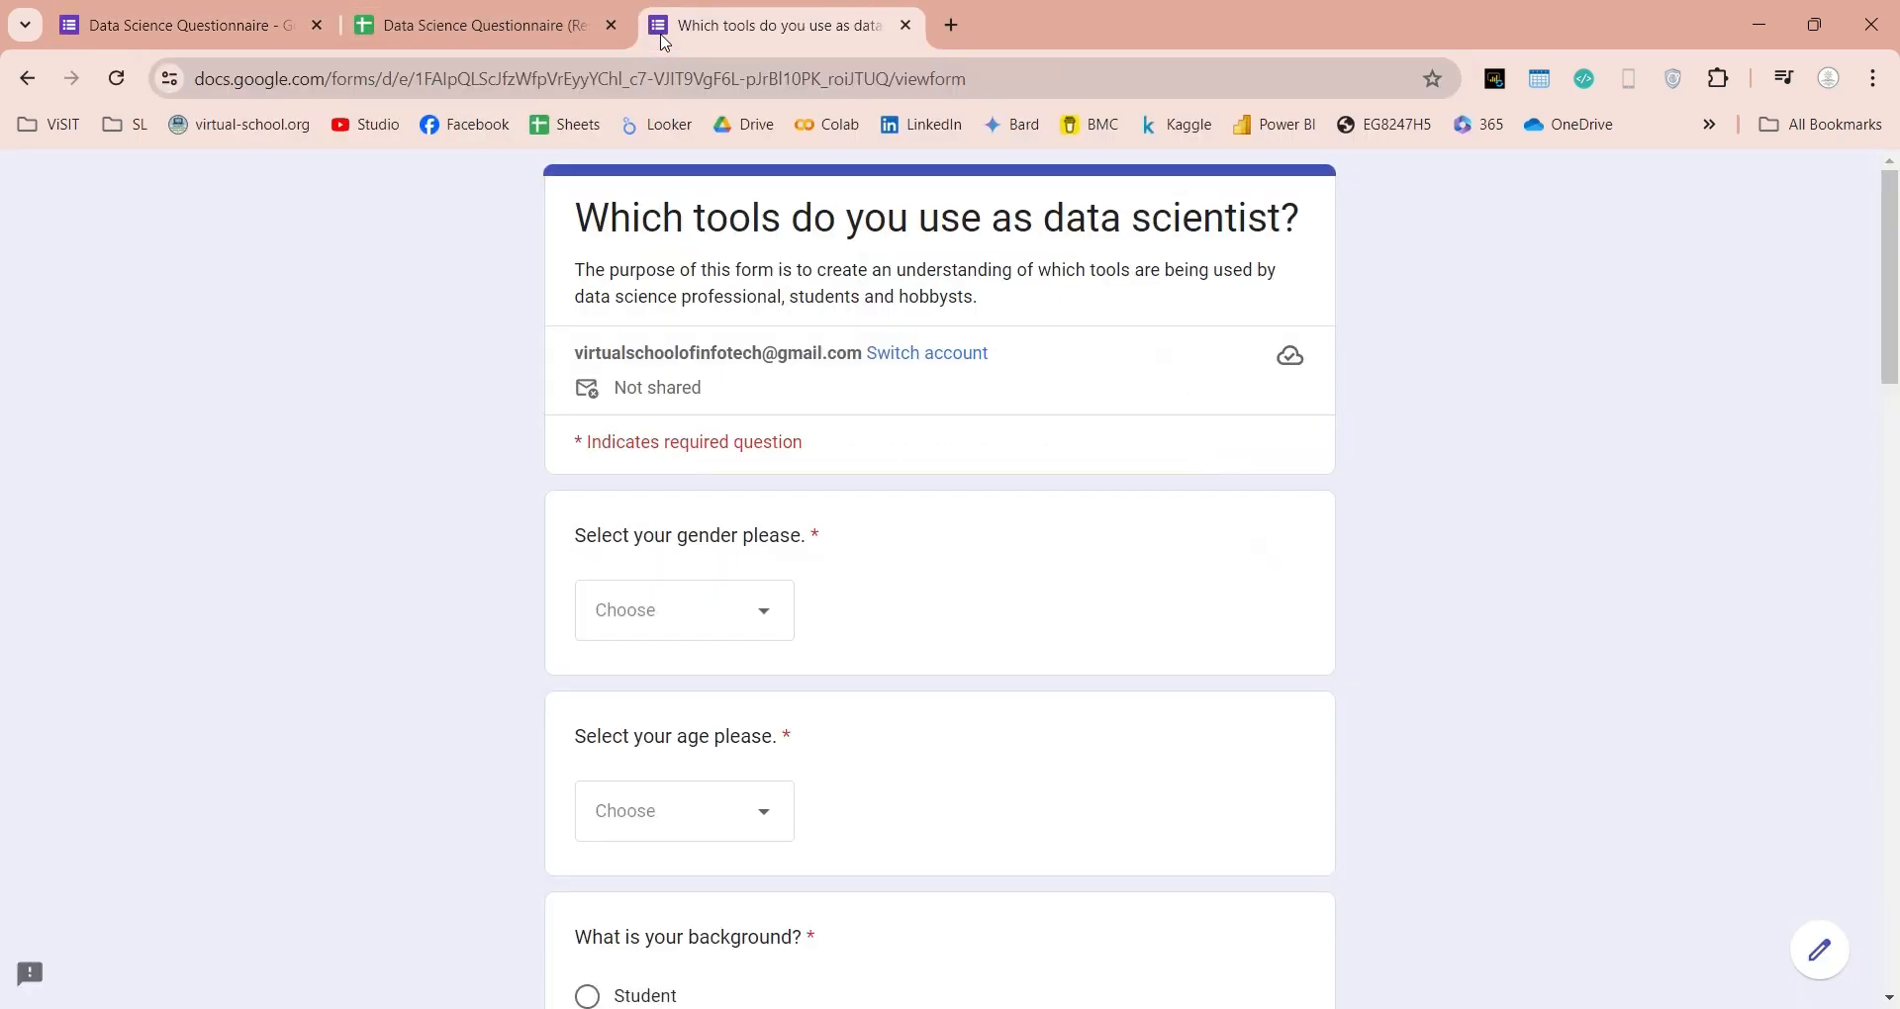
Step: Answer Male, 25-35, Hobbyist and pick the Python for MS Excel skill level
{"action": "left_click", "coordinate": [683, 610]}
{"action": "left_click", "coordinate": [654, 687]}
{"action": "scroll", "coordinate": [767, 491], "scroll_direction": "down", "scroll_amount": 3}
{"action": "left_click", "coordinate": [684, 441]}
{"action": "left_click", "coordinate": [639, 636]}
{"action": "scroll", "coordinate": [1069, 618], "scroll_direction": "down", "scroll_amount": 2}
{"action": "left_click", "coordinate": [588, 425]}
{"action": "scroll", "coordinate": [747, 419], "scroll_direction": "down", "scroll_amount": 2}
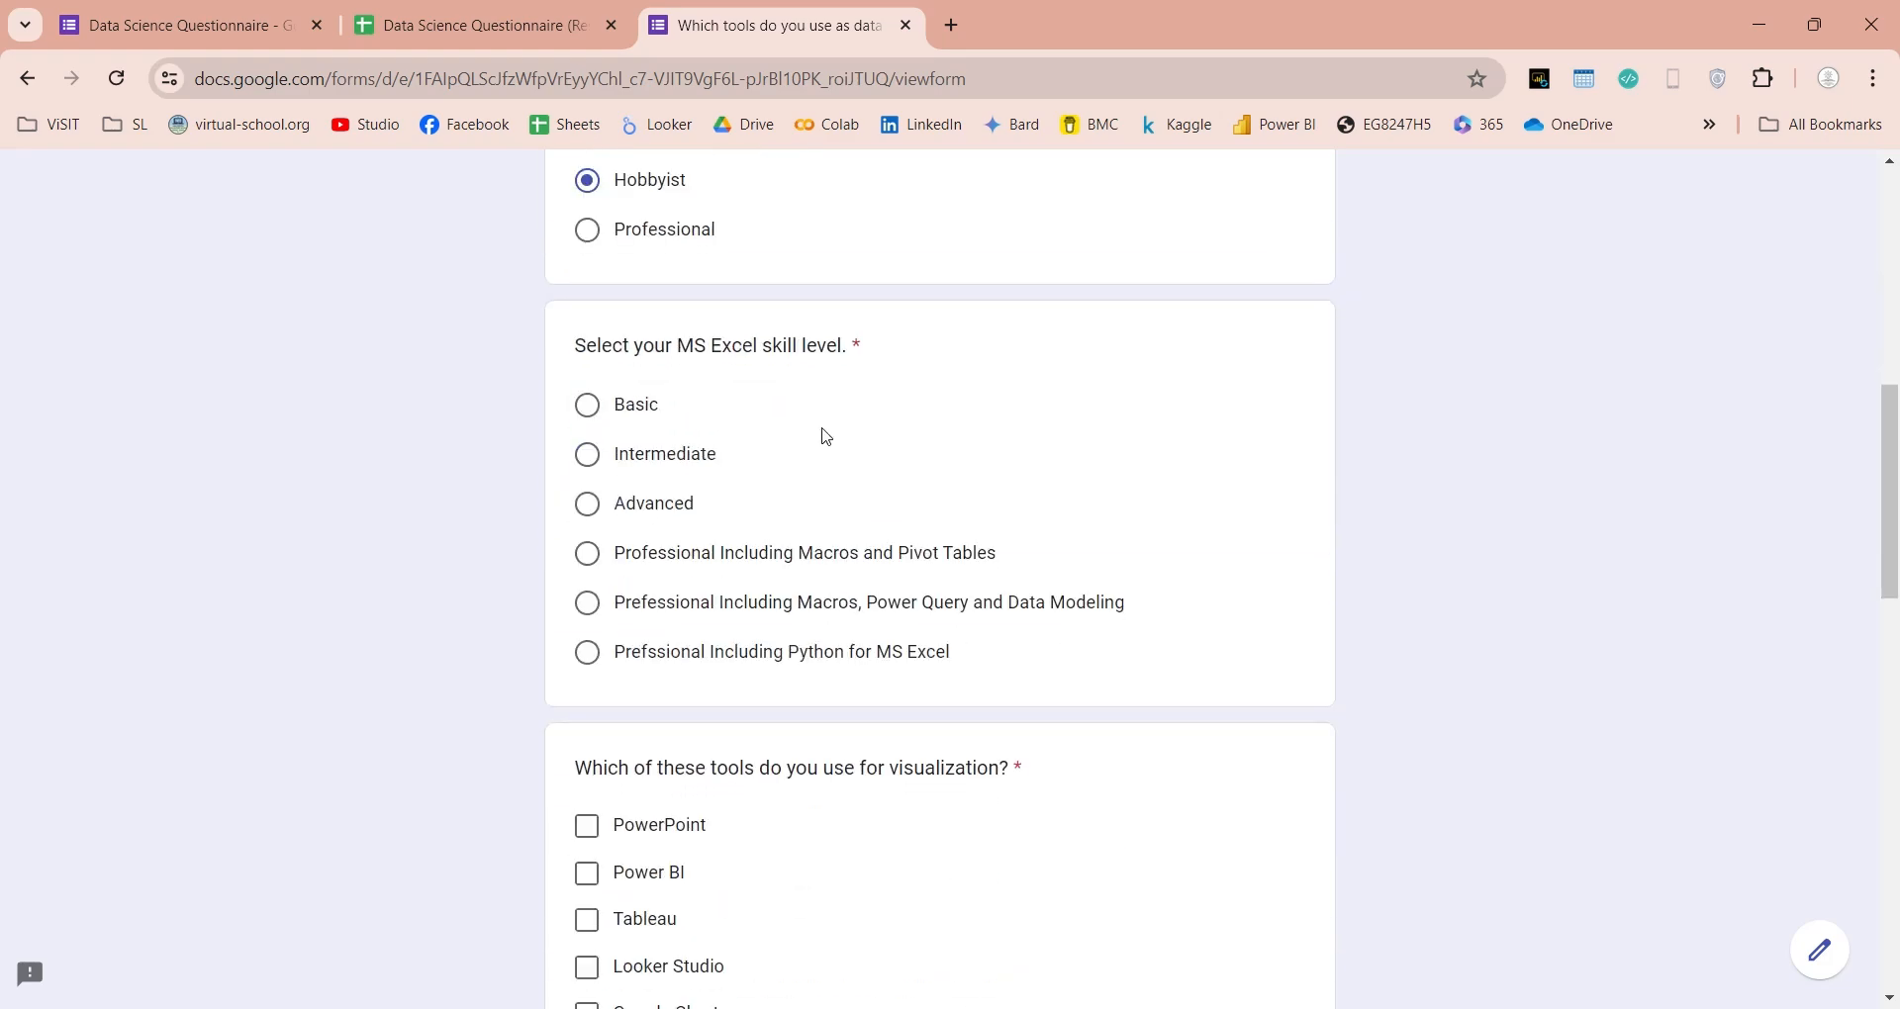
{"action": "left_click", "coordinate": [653, 653]}
{"action": "scroll", "coordinate": [767, 440], "scroll_direction": "down", "scroll_amount": 3}
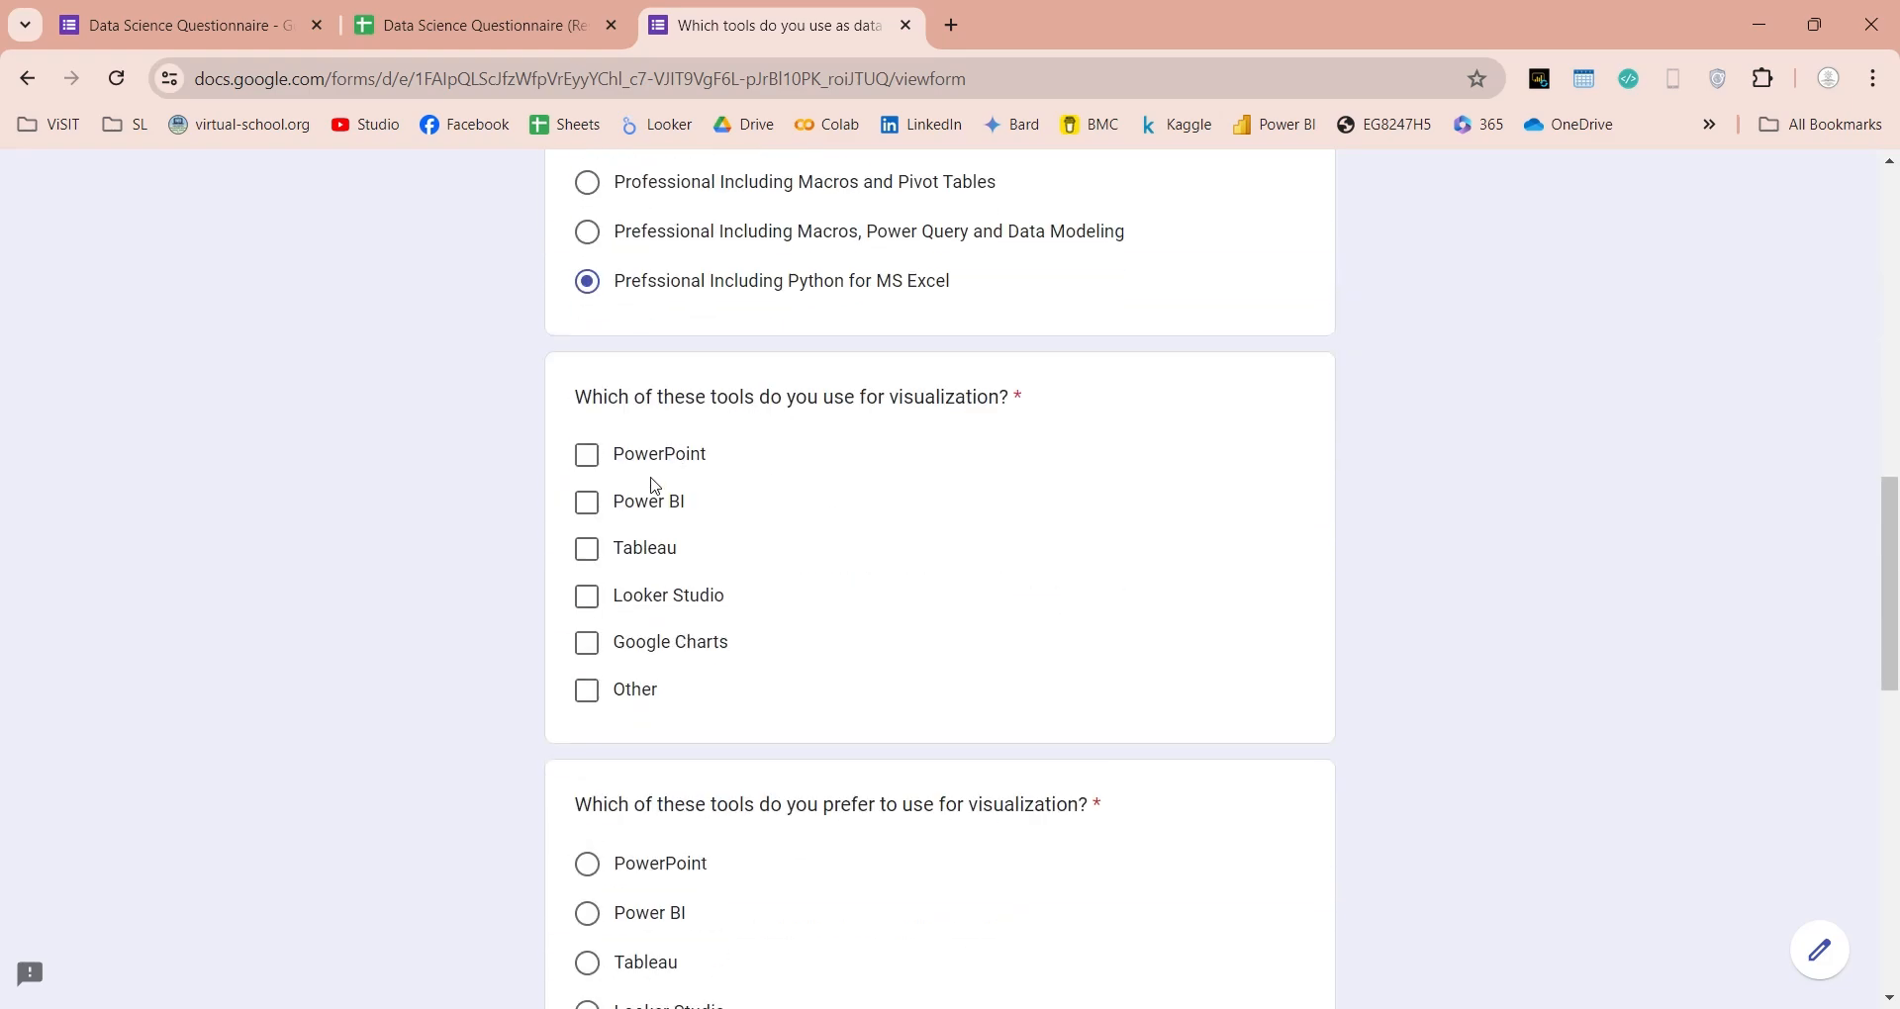
Step: Tick every visualization tool and choose Power BI as the preferred one
{"action": "left_click", "coordinate": [587, 455]}
{"action": "left_click", "coordinate": [587, 501]}
{"action": "left_click", "coordinate": [587, 548]}
{"action": "left_click", "coordinate": [586, 643]}
{"action": "scroll", "coordinate": [921, 639], "scroll_direction": "down", "scroll_amount": 3}
{"action": "left_click", "coordinate": [586, 542]}
{"action": "scroll", "coordinate": [862, 576], "scroll_direction": "down", "scroll_amount": 3}
Step: Tick every data analysis language, choose Python as preferred, and submit the response
{"action": "left_click", "coordinate": [585, 542]}
{"action": "left_click", "coordinate": [587, 589]}
{"action": "left_click", "coordinate": [586, 636]}
{"action": "left_click", "coordinate": [586, 683]}
{"action": "scroll", "coordinate": [901, 747], "scroll_direction": "down", "scroll_amount": 3}
{"action": "left_click", "coordinate": [586, 679]}
{"action": "left_click", "coordinate": [601, 920]}
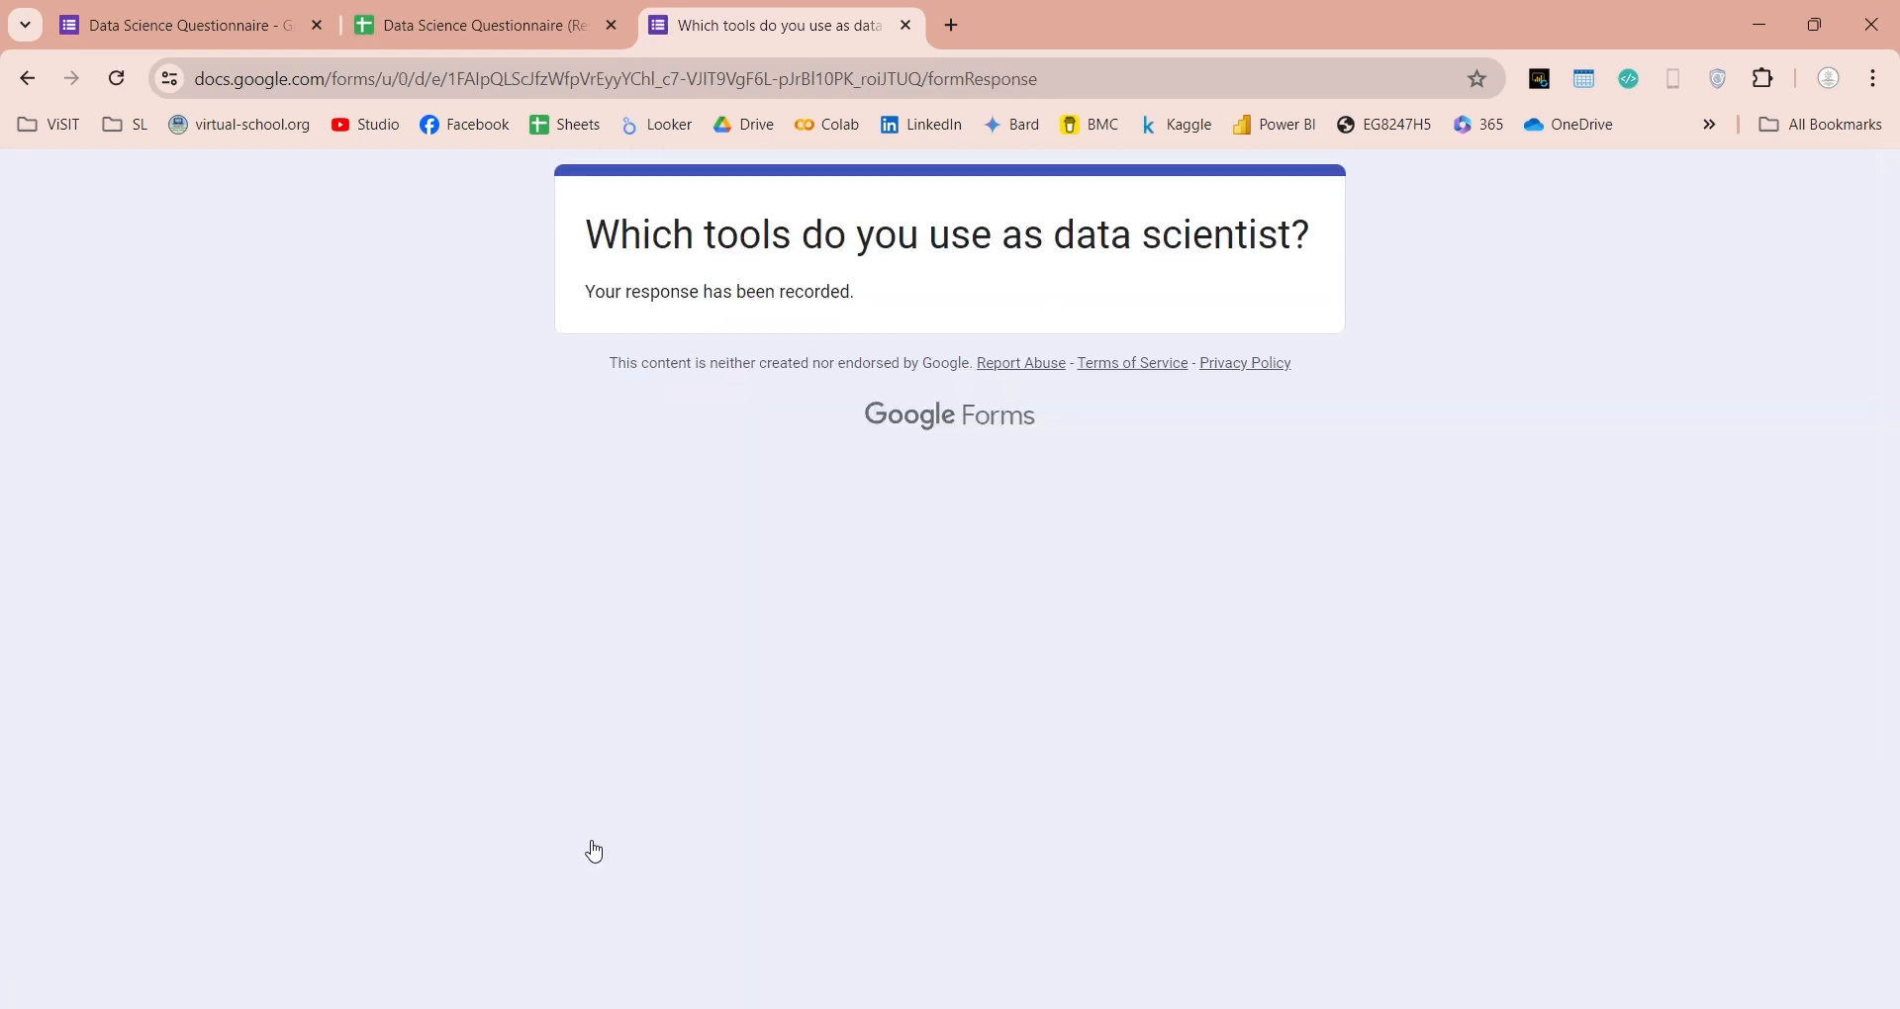
Step: Highlight the submission confirmation message, then return to the form editor
{"action": "left_click_drag", "start_coordinate": [603, 293], "coordinate": [1066, 301]}
{"action": "left_click", "coordinate": [1066, 300]}
{"action": "left_click_drag", "start_coordinate": [905, 238], "coordinate": [713, 238]}
{"action": "left_click", "coordinate": [891, 287]}
{"action": "left_click_drag", "start_coordinate": [585, 223], "coordinate": [958, 303]}
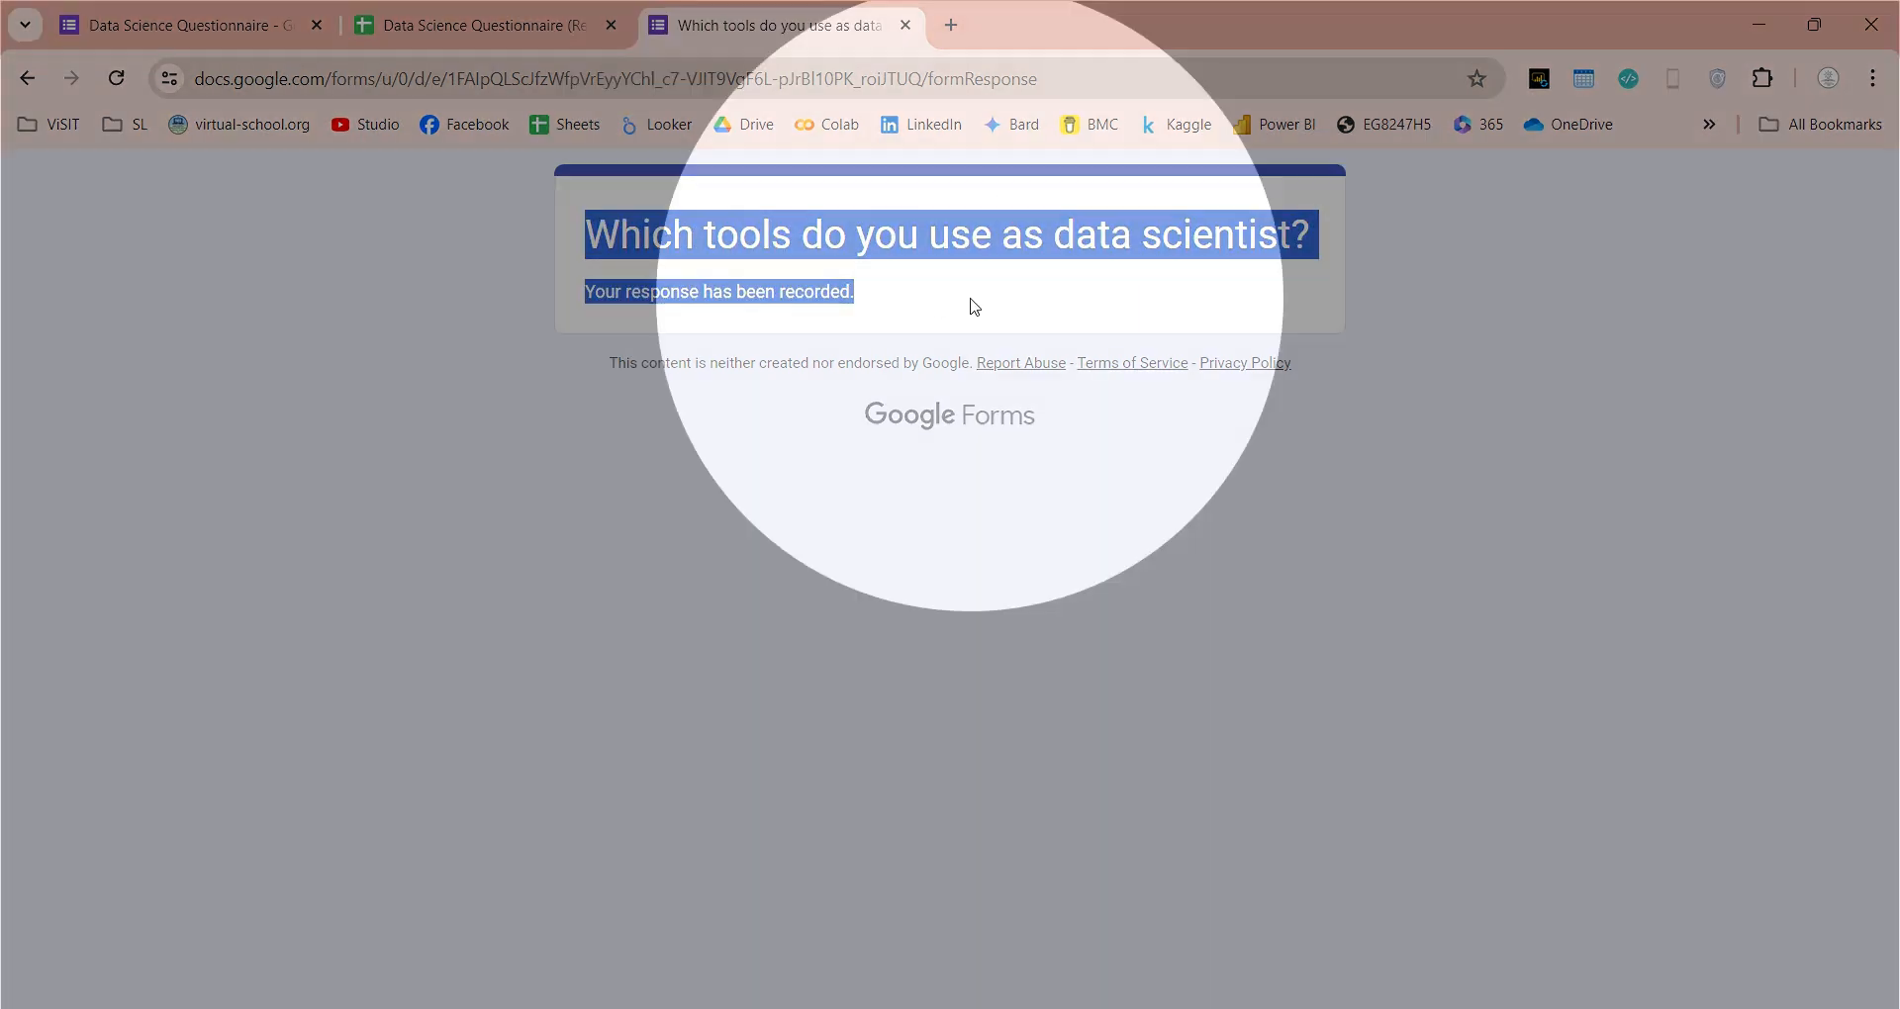
{"action": "left_click", "coordinate": [186, 24]}
Step: Copy the form's shareable link from the Send dialog's Link tab
{"action": "left_click", "coordinate": [1705, 186]}
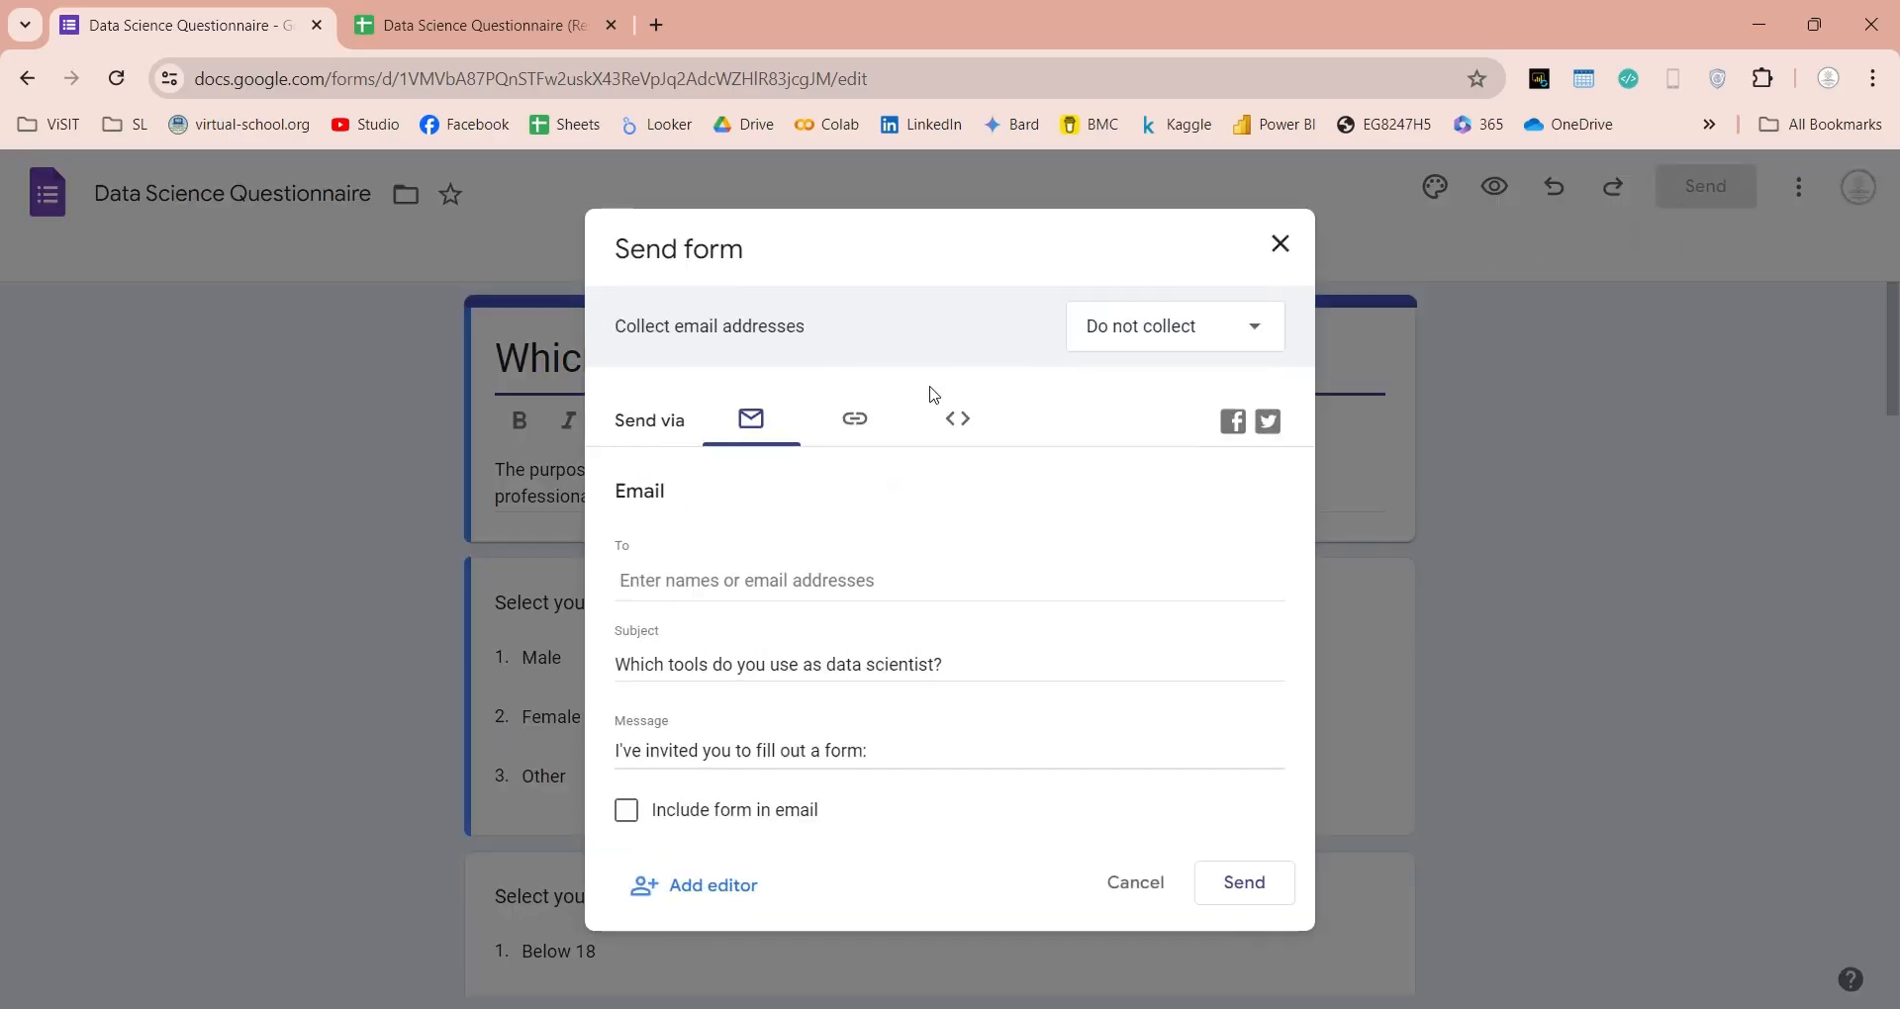
{"action": "left_click", "coordinate": [854, 420]}
{"action": "left_click", "coordinate": [840, 539]}
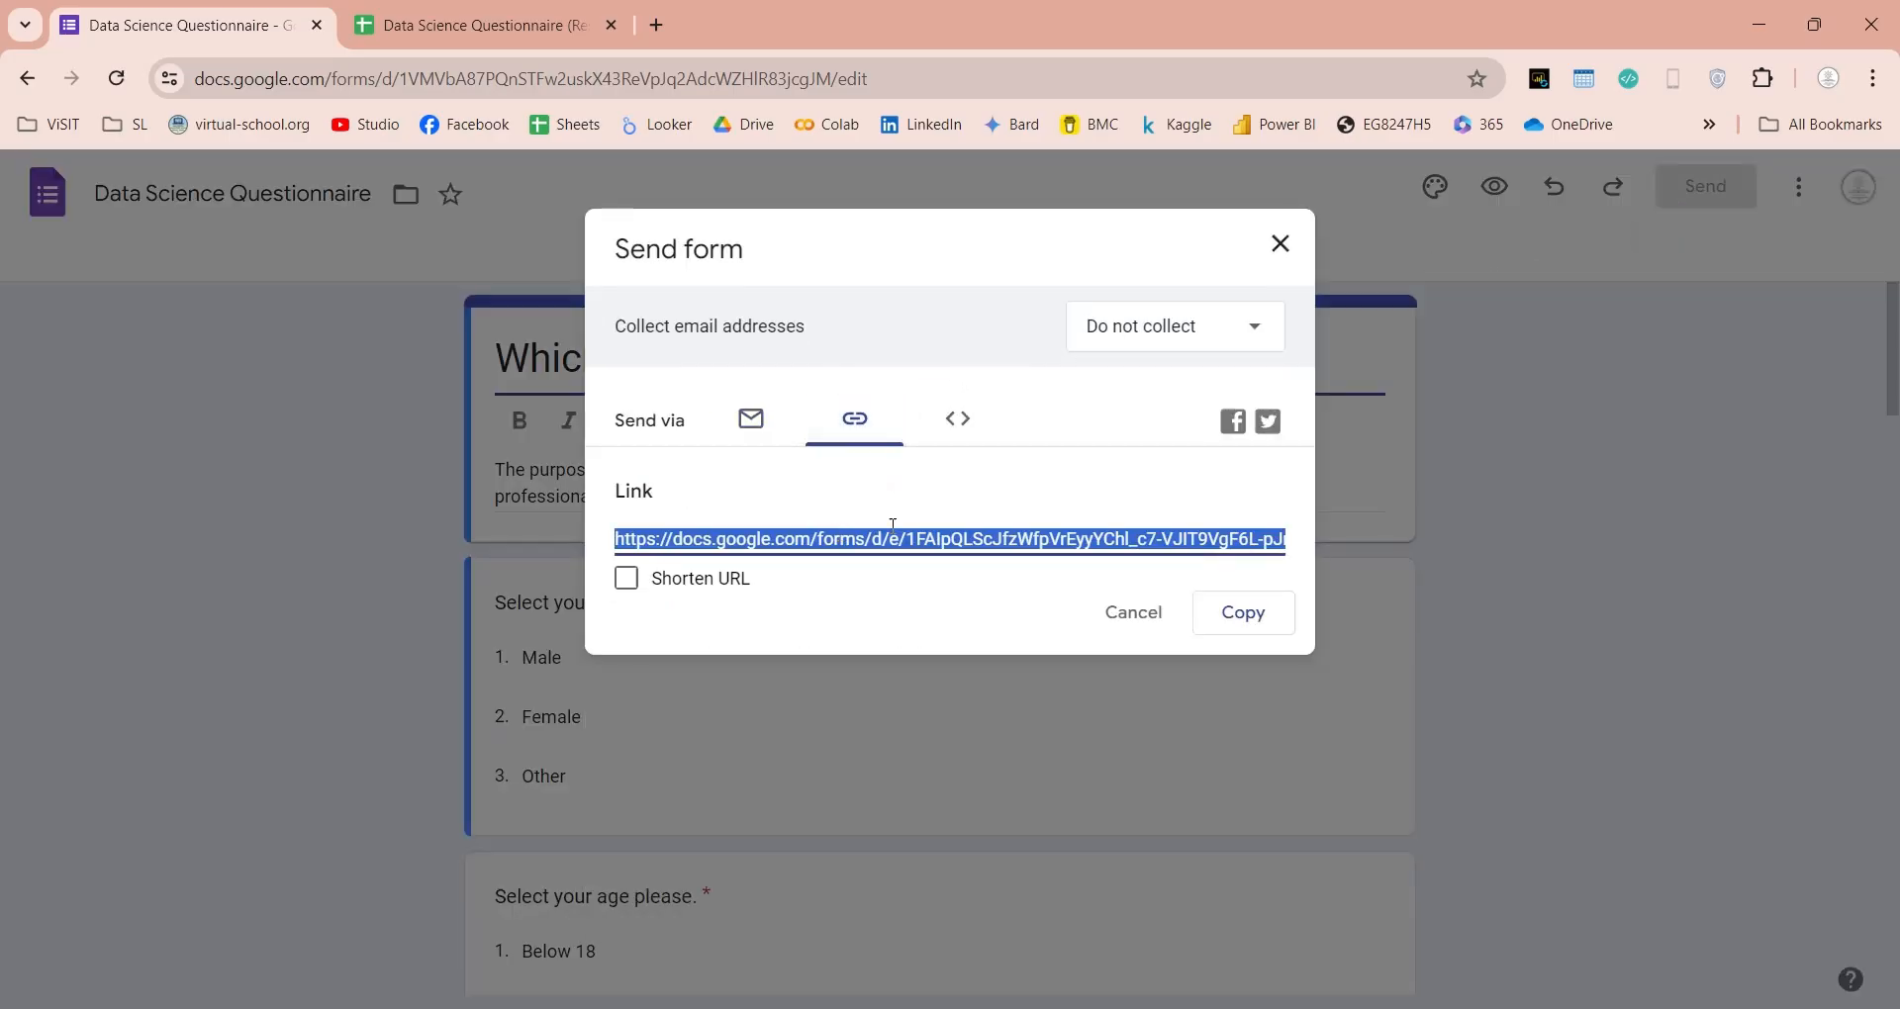
{"action": "key", "text": "ctrl+c"}
{"action": "key", "text": "Escape"}
Step: Reload the link in a new tab to see the 'You've already responded' message, then close it
{"action": "key", "text": "ctrl+t"}
{"action": "key", "text": "ctrl+v"}
{"action": "key", "text": "Return"}
{"action": "mouse_move", "coordinate": [586, 236]}
{"action": "left_mouse_down"}
{"action": "mouse_move", "coordinate": [903, 272]}
{"action": "mouse_move", "coordinate": [849, 357]}
{"action": "left_mouse_up"}
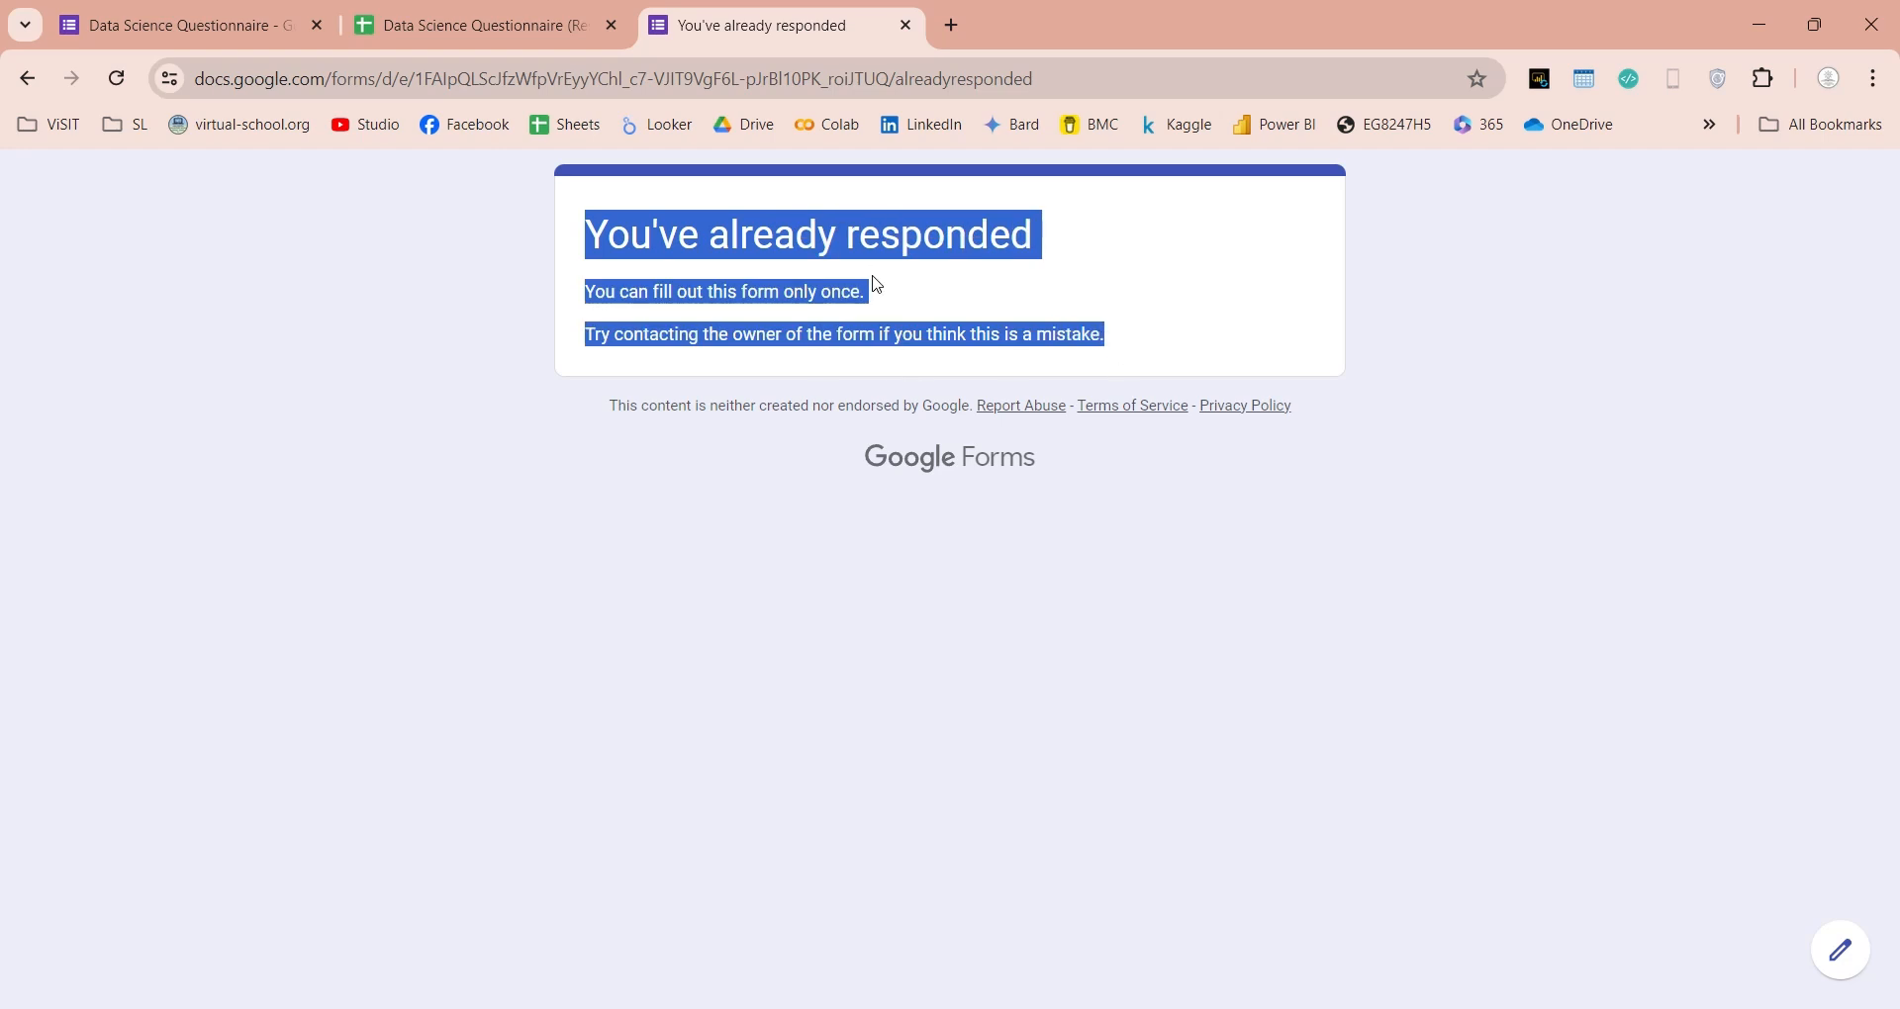
{"action": "left_click", "coordinate": [903, 26]}
{"action": "left_click", "coordinate": [1080, 259]}
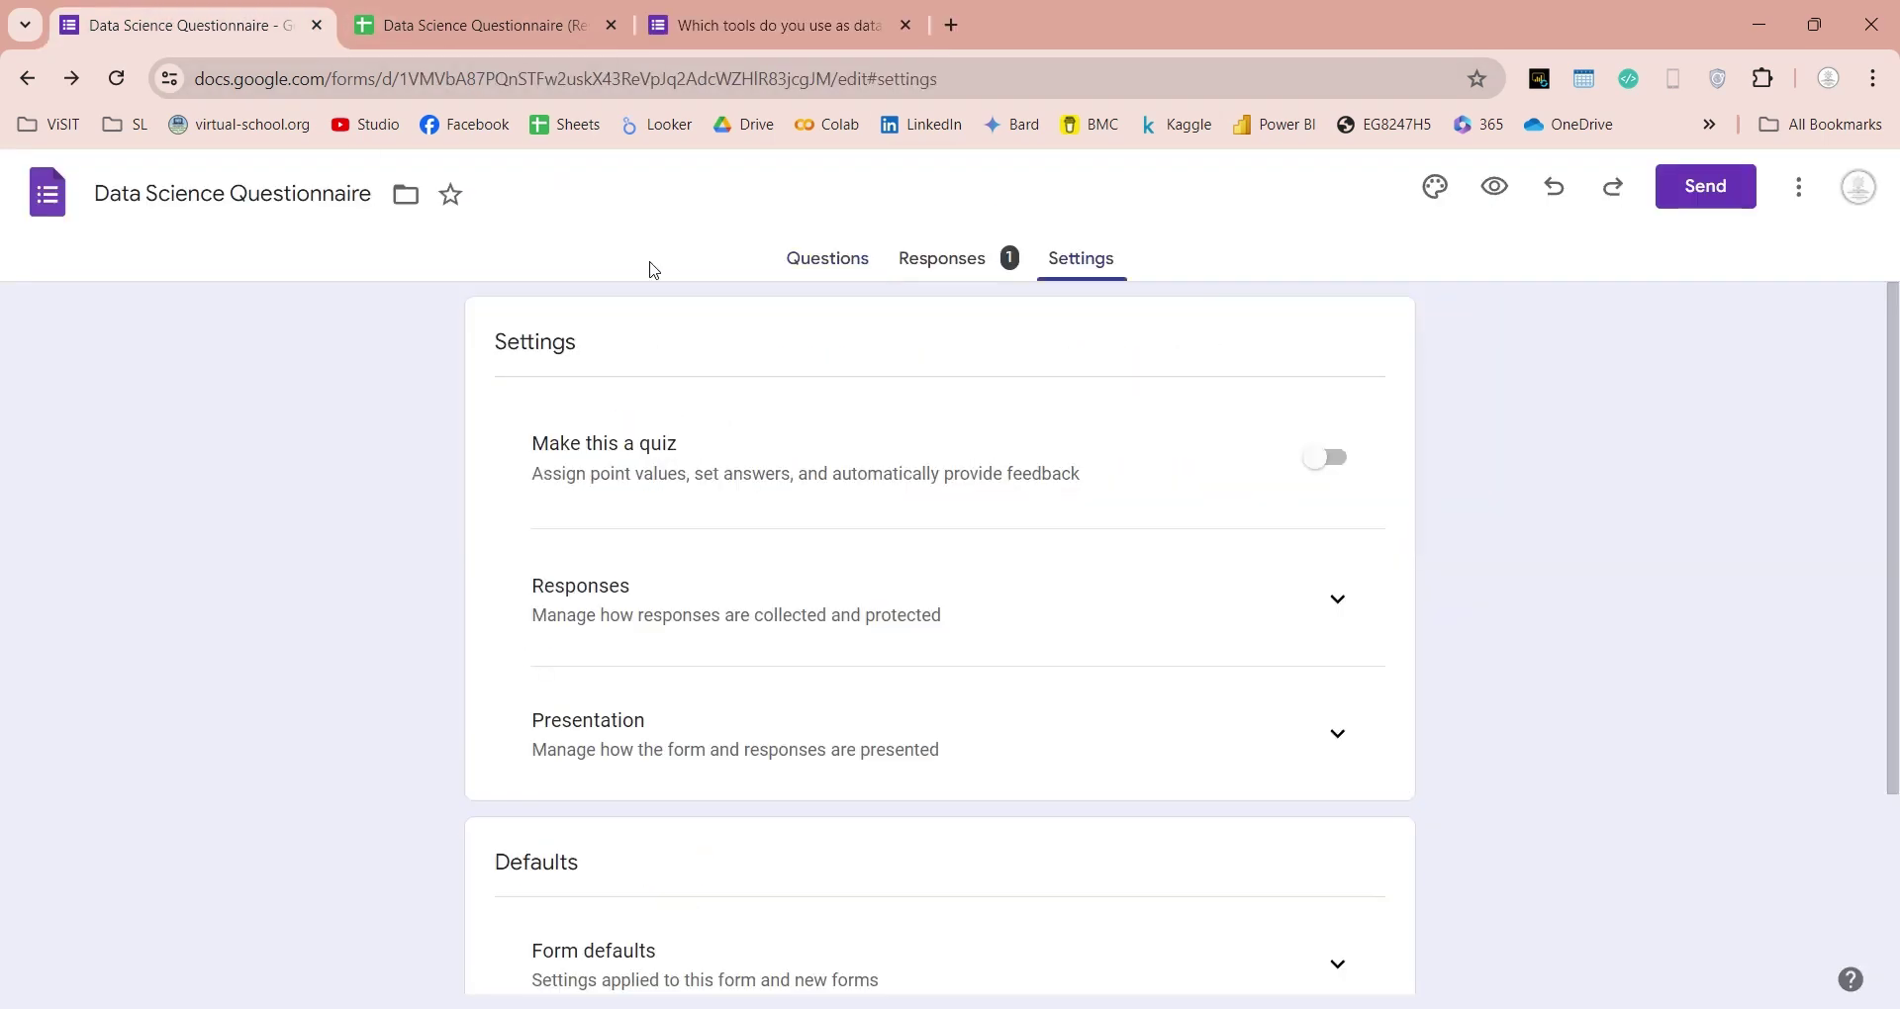
{"action": "left_click", "coordinate": [925, 260]}
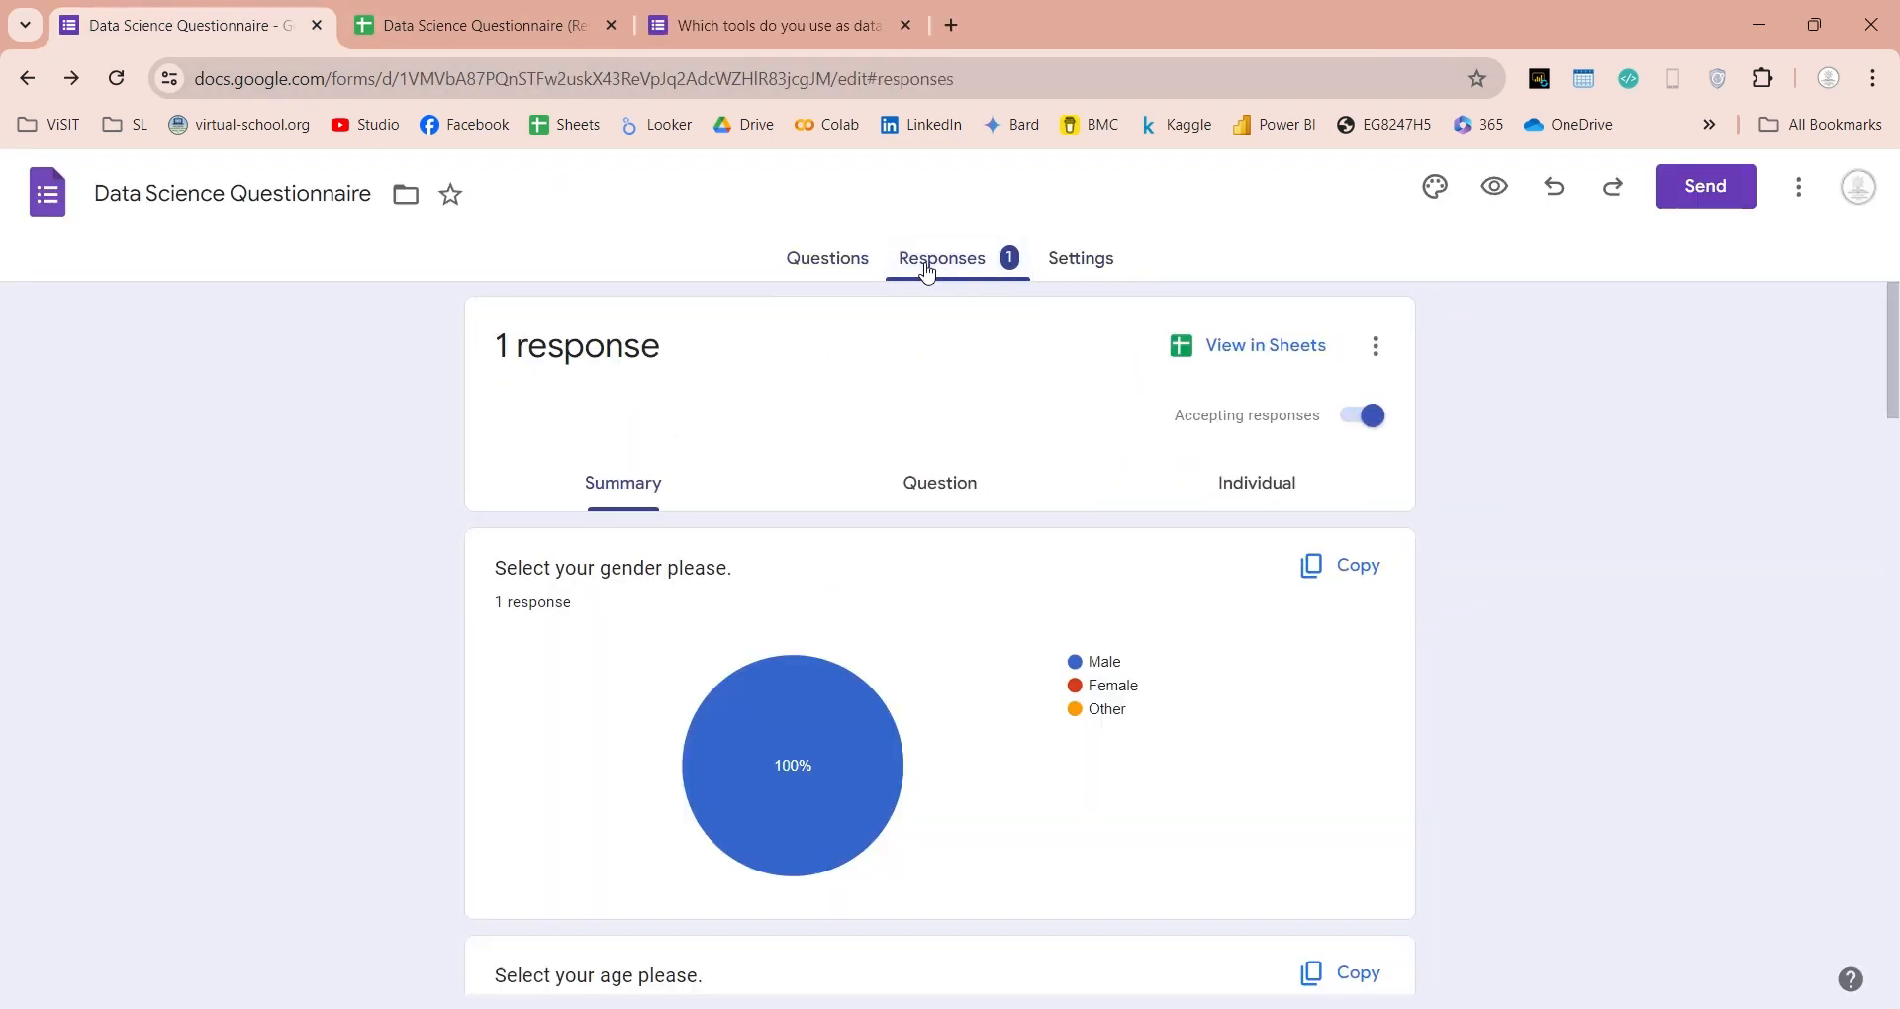
{"action": "scroll", "coordinate": [838, 599], "scroll_direction": "down", "scroll_amount": 1}
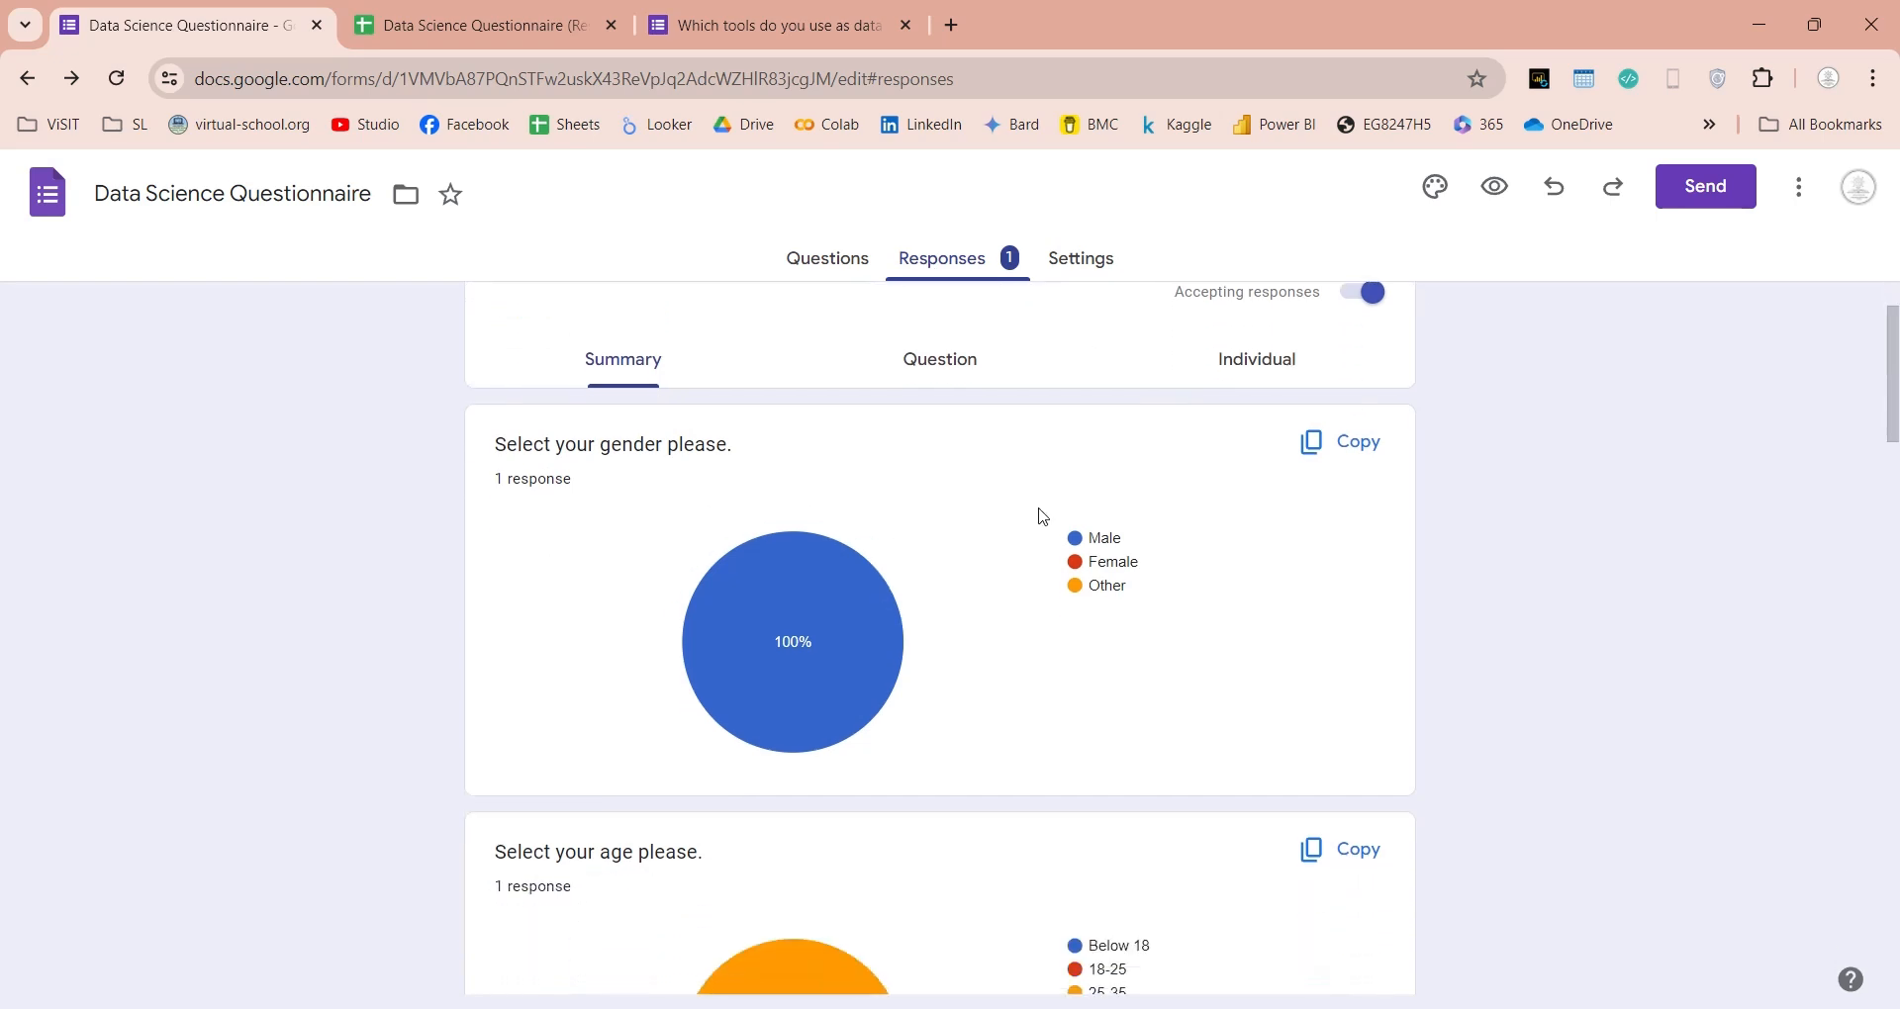
{"action": "scroll", "coordinate": [1069, 639], "scroll_direction": "down", "scroll_amount": 3}
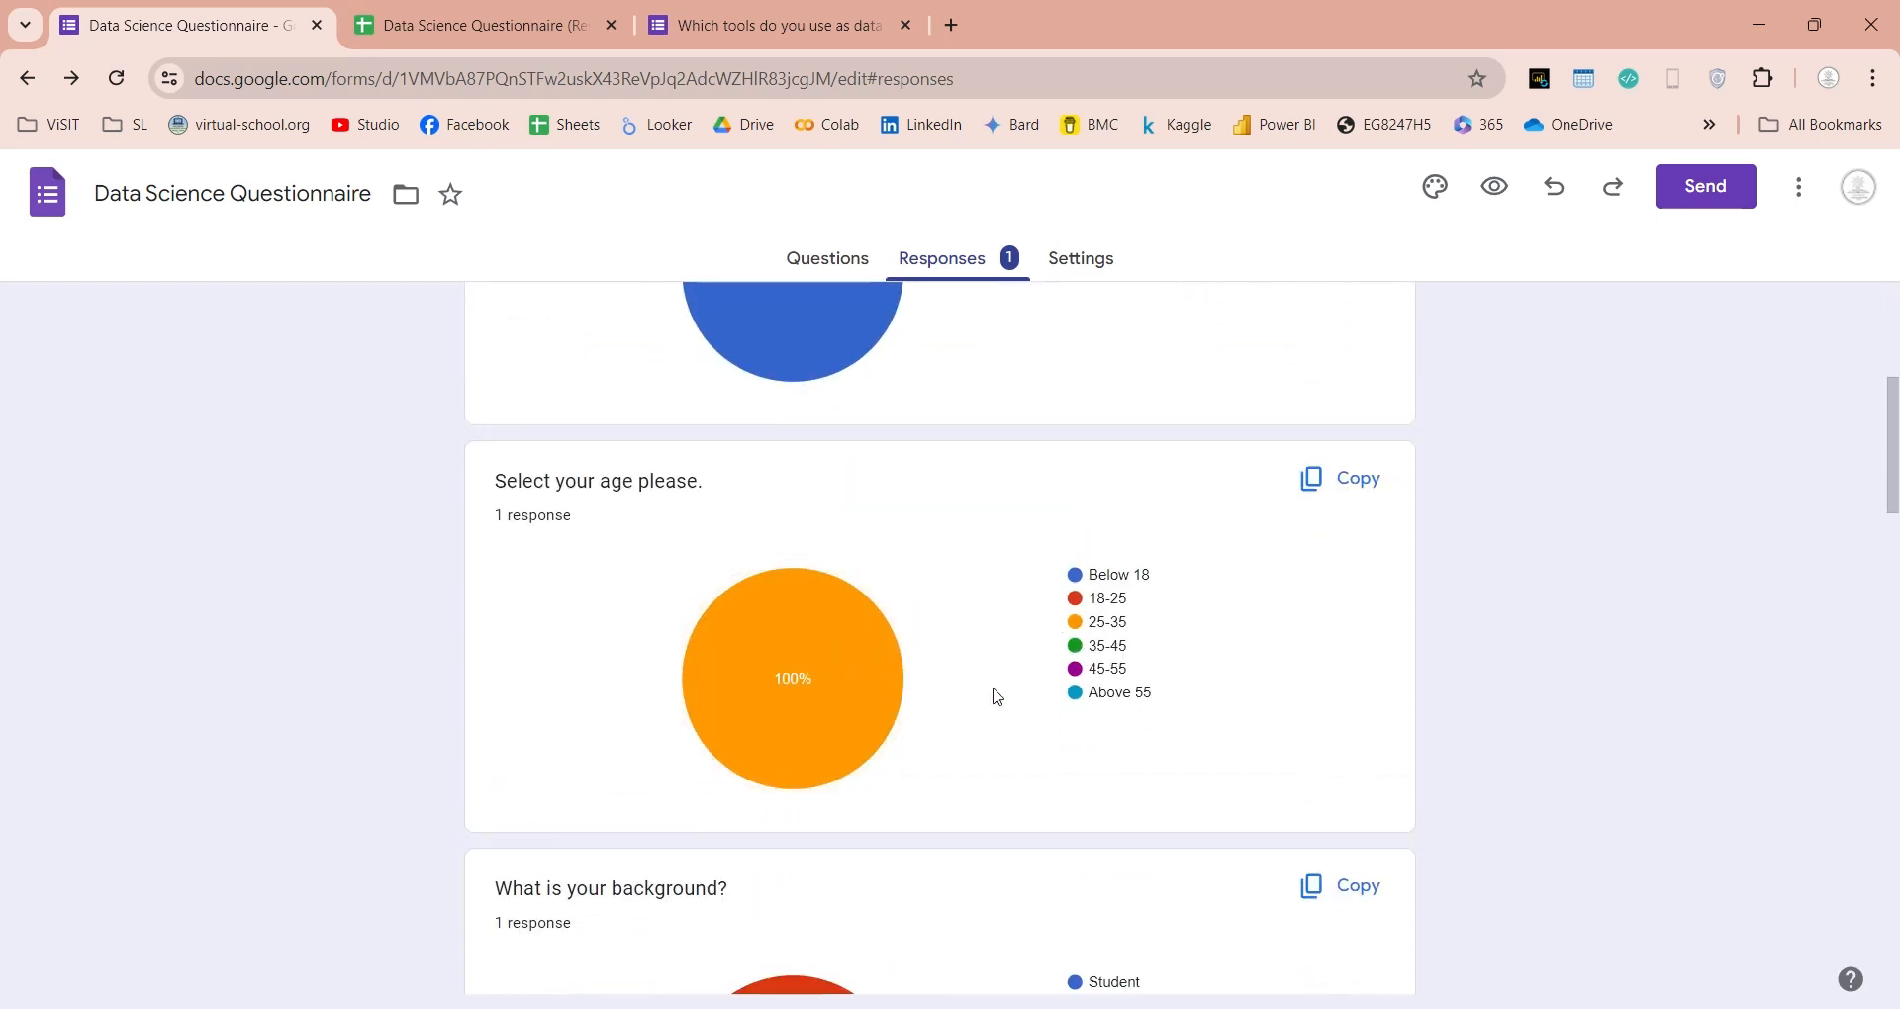
{"action": "mouse_move", "coordinate": [793, 679]}
{"action": "scroll", "coordinate": [889, 679], "scroll_direction": "down", "scroll_amount": 3}
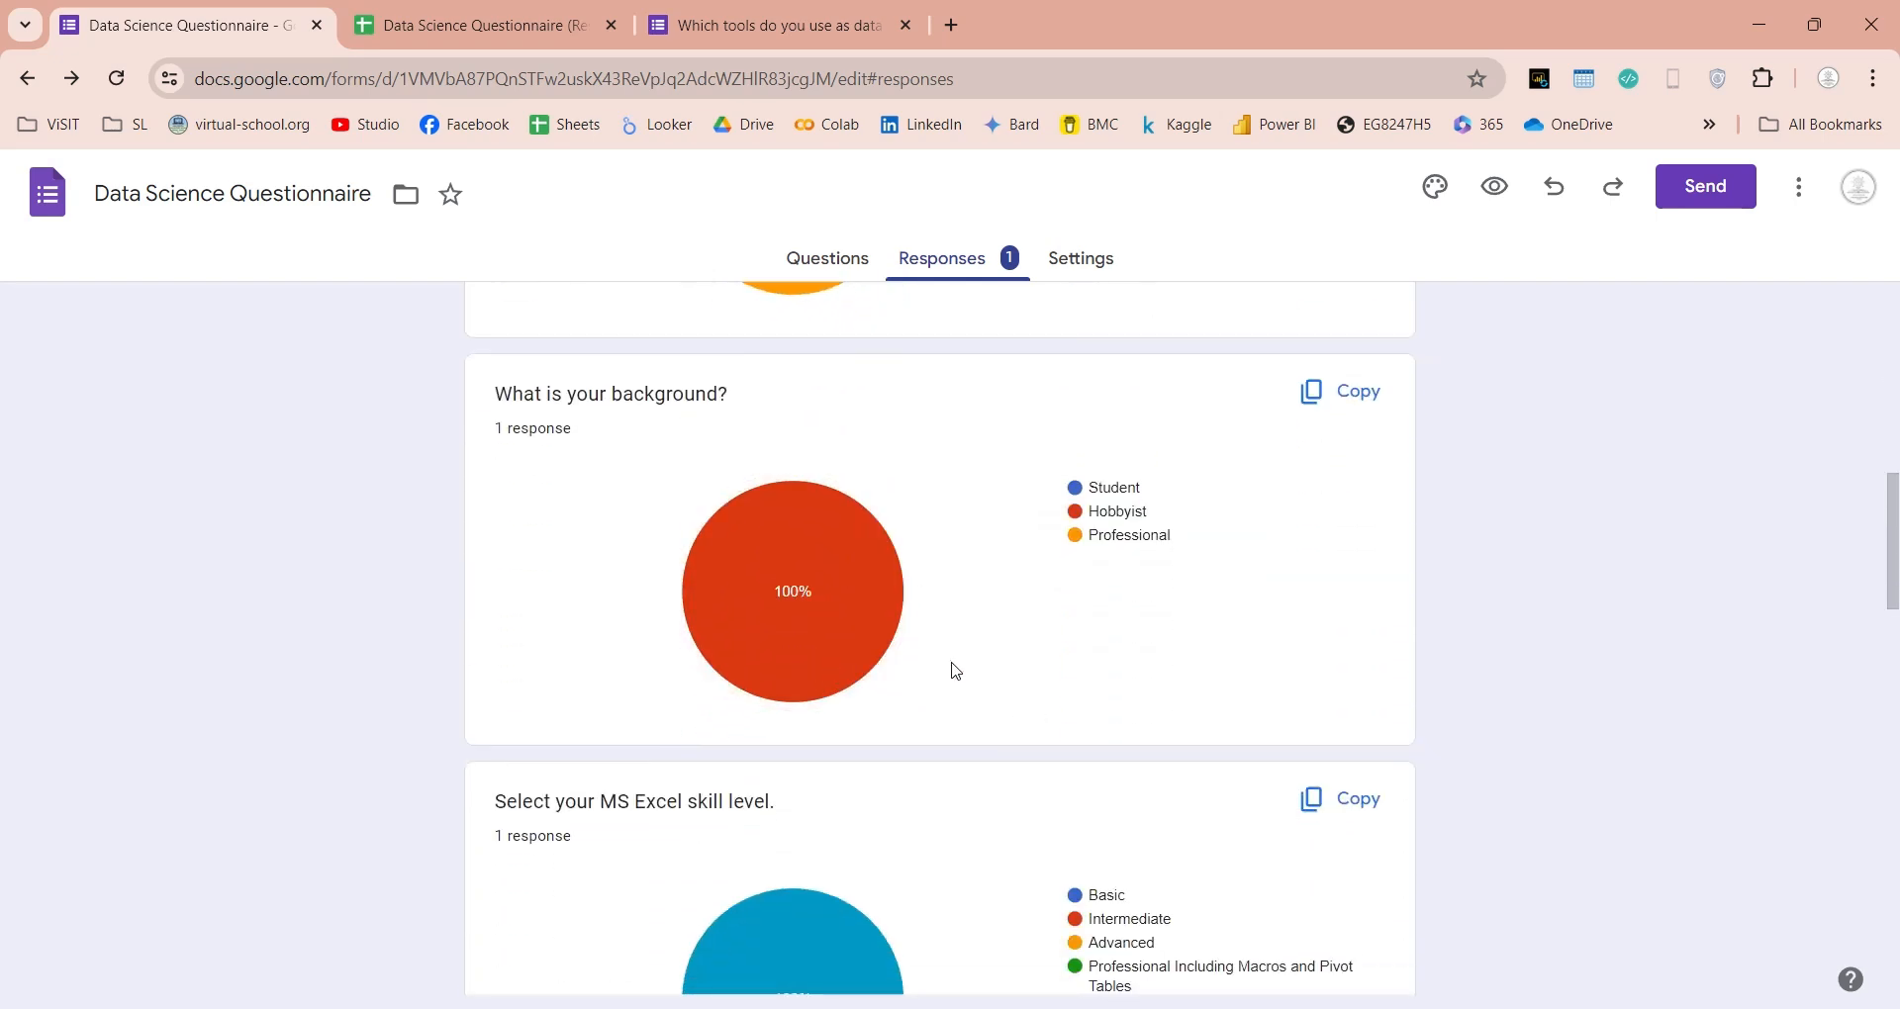
{"action": "scroll", "coordinate": [951, 668], "scroll_direction": "down", "scroll_amount": 3}
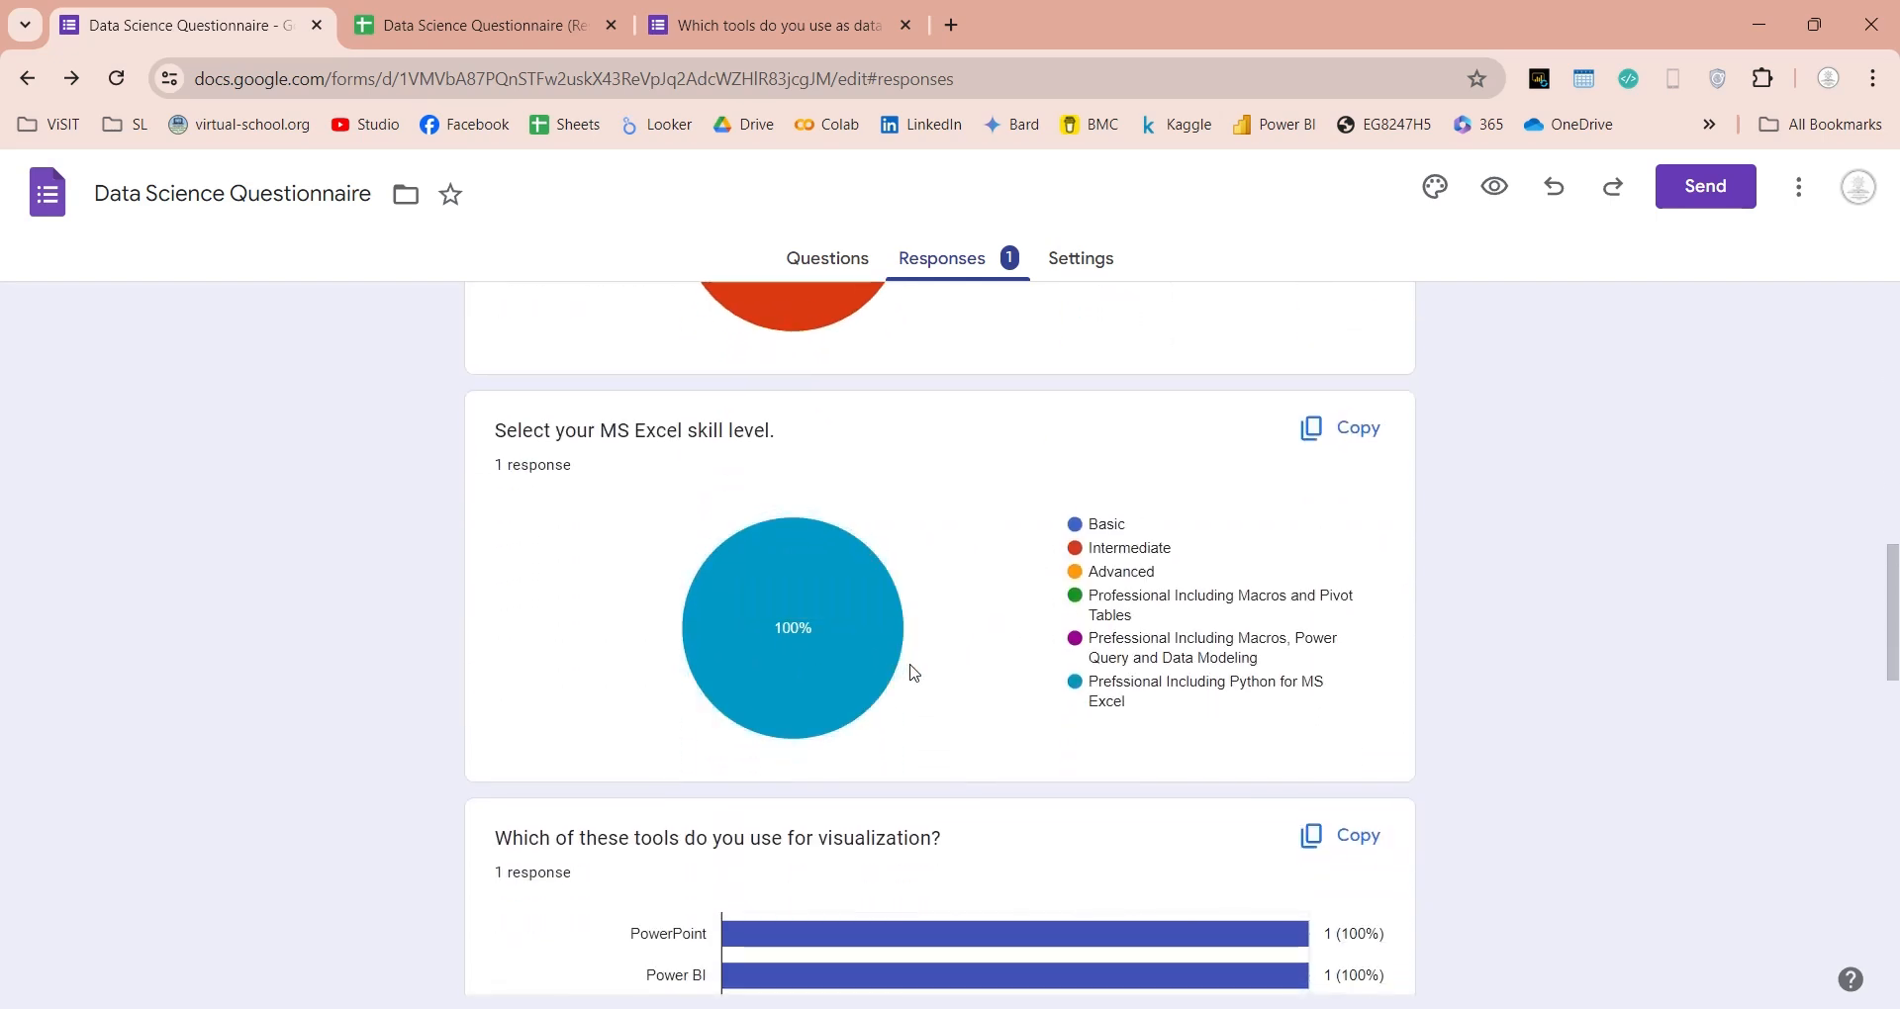
{"action": "scroll", "coordinate": [994, 671], "scroll_direction": "down", "scroll_amount": 2}
{"action": "scroll", "coordinate": [993, 672], "scroll_direction": "down", "scroll_amount": 1}
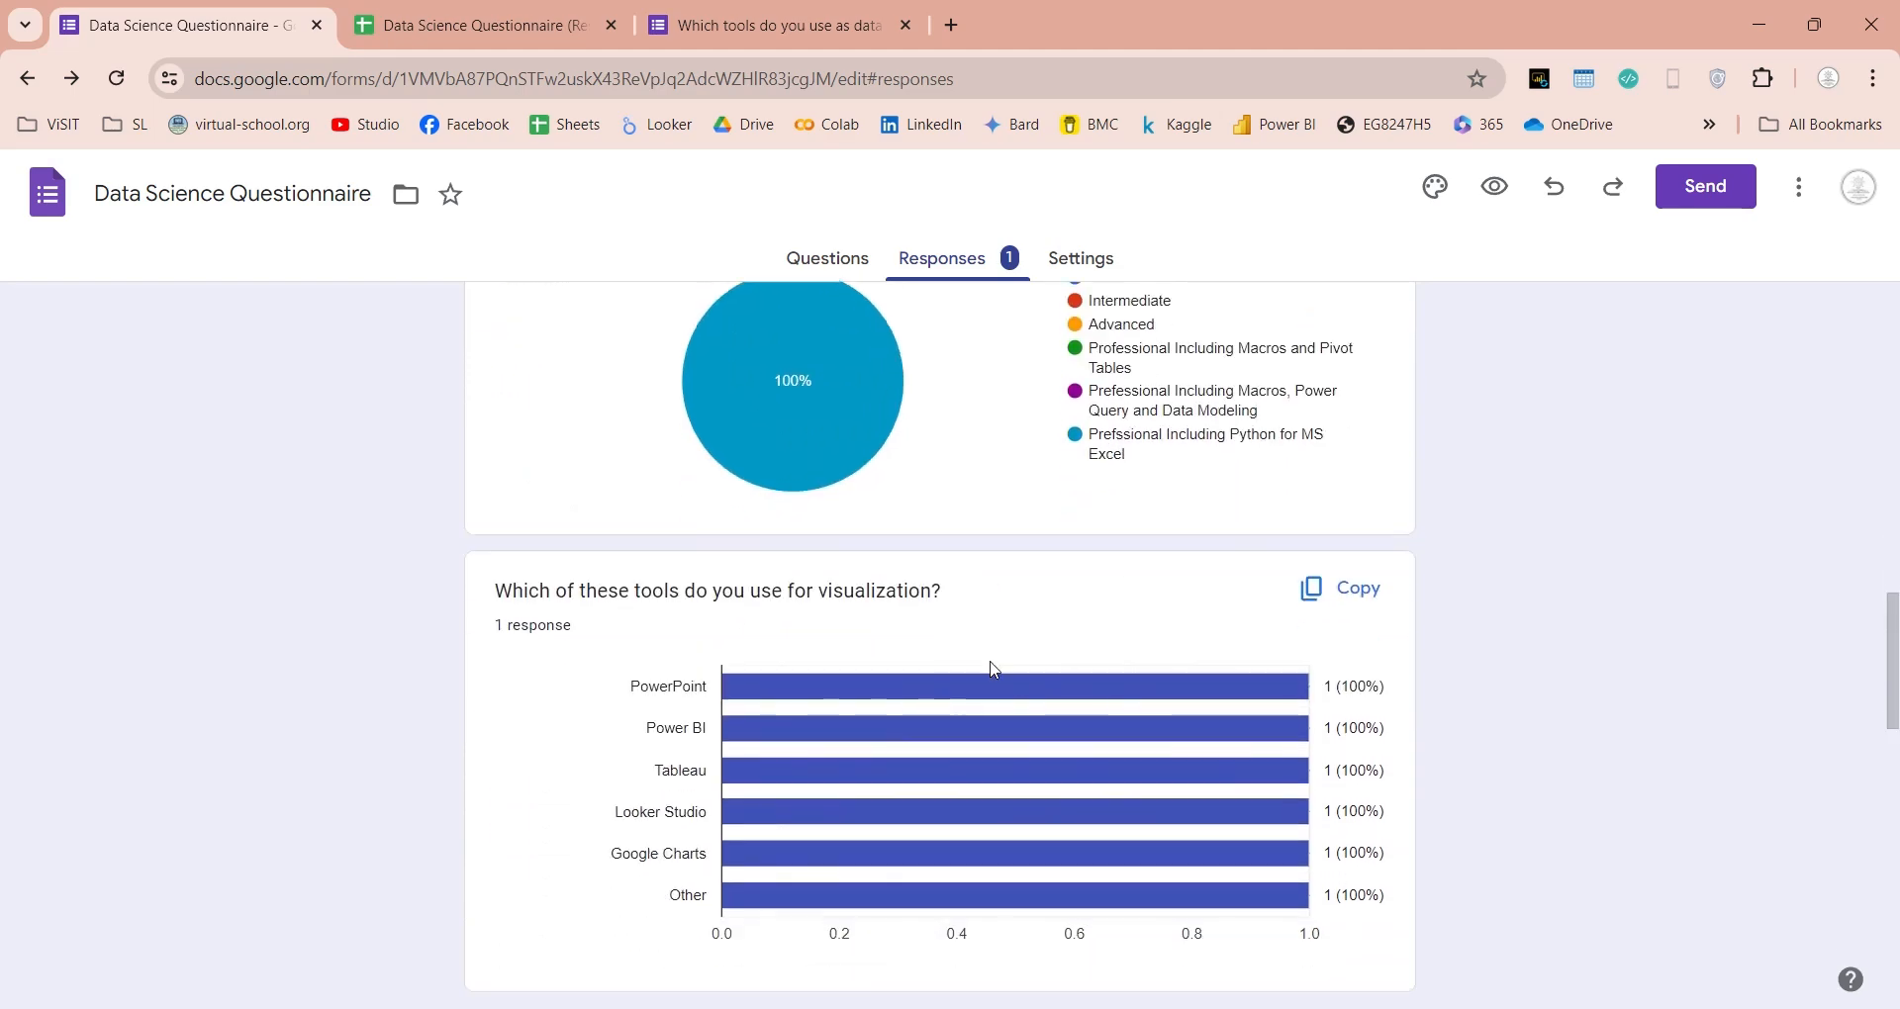
{"action": "scroll", "coordinate": [972, 832], "scroll_direction": "down", "scroll_amount": 2}
{"action": "scroll", "coordinate": [951, 832], "scroll_direction": "down", "scroll_amount": 2}
{"action": "scroll", "coordinate": [1027, 767], "scroll_direction": "down", "scroll_amount": 3}
{"action": "scroll", "coordinate": [1027, 766], "scroll_direction": "down", "scroll_amount": 3}
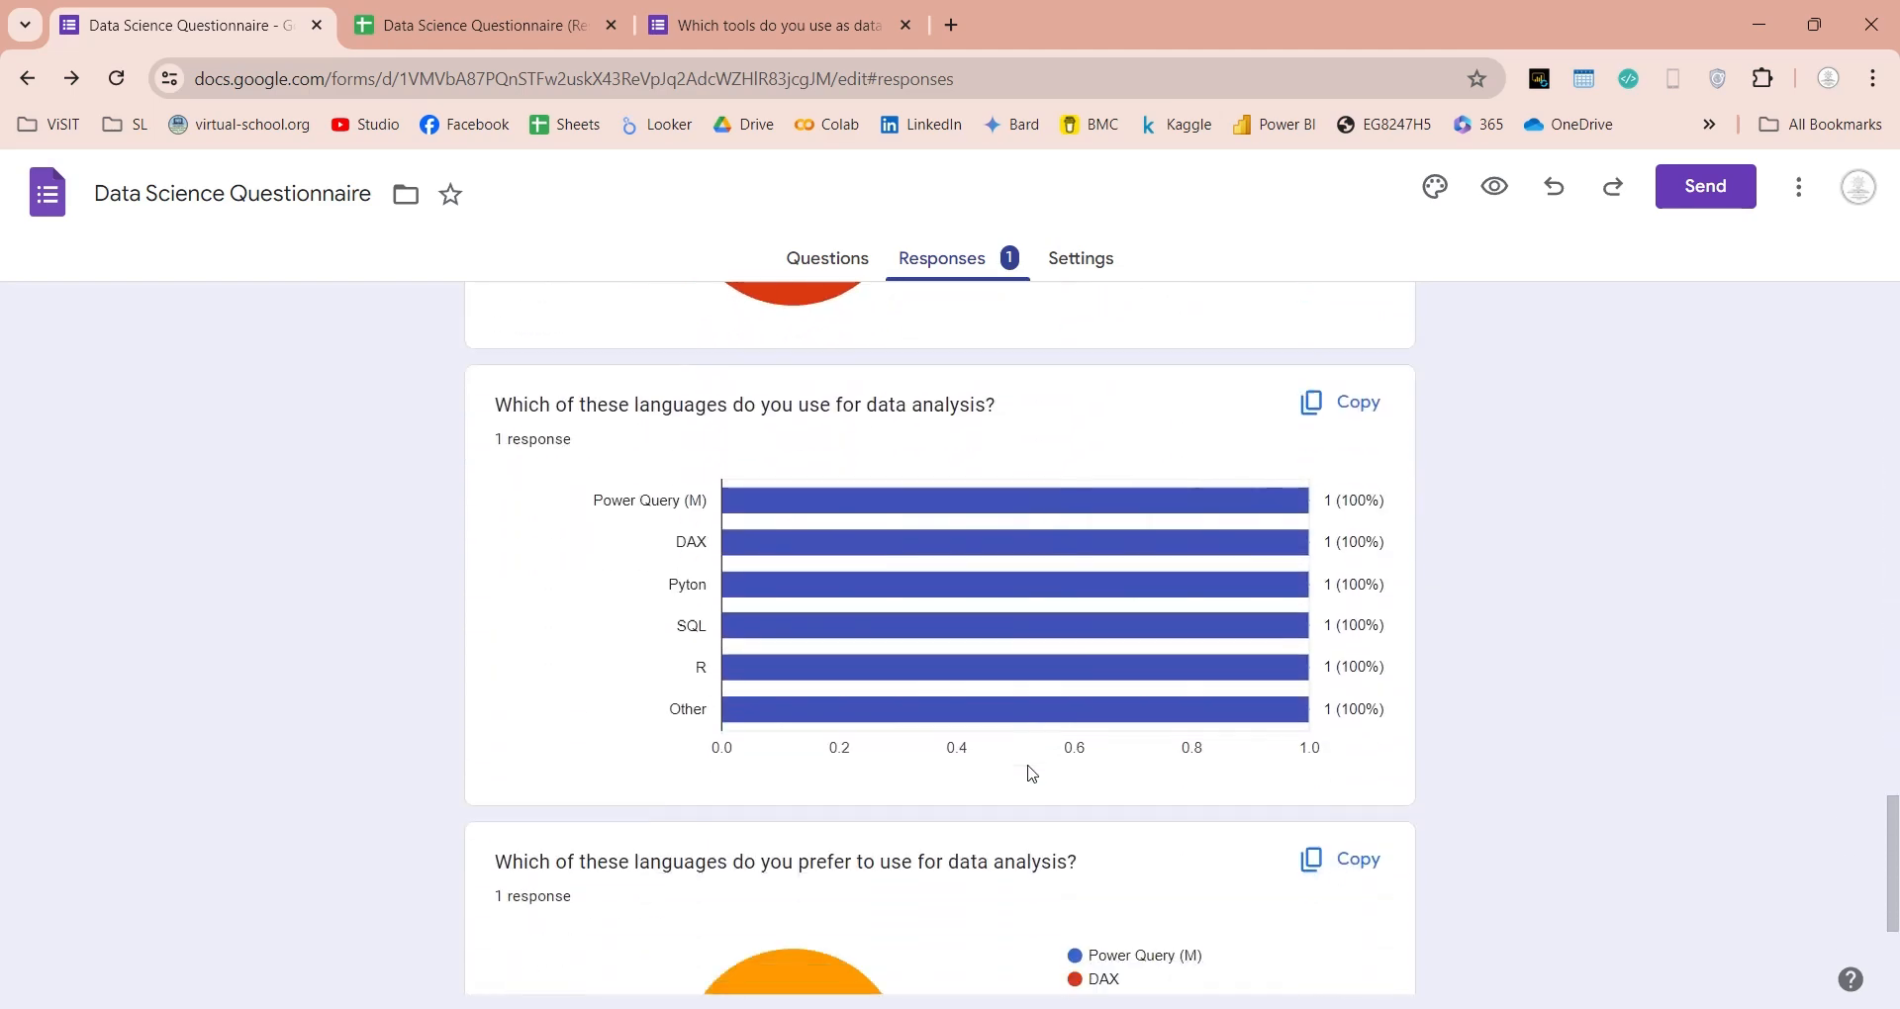
{"action": "scroll", "coordinate": [1029, 767], "scroll_direction": "down", "scroll_amount": 2}
{"action": "scroll", "coordinate": [1027, 768], "scroll_direction": "down", "scroll_amount": 1}
{"action": "scroll", "coordinate": [1028, 768], "scroll_direction": "up", "scroll_amount": 3}
{"action": "scroll", "coordinate": [1027, 767], "scroll_direction": "up", "scroll_amount": 3}
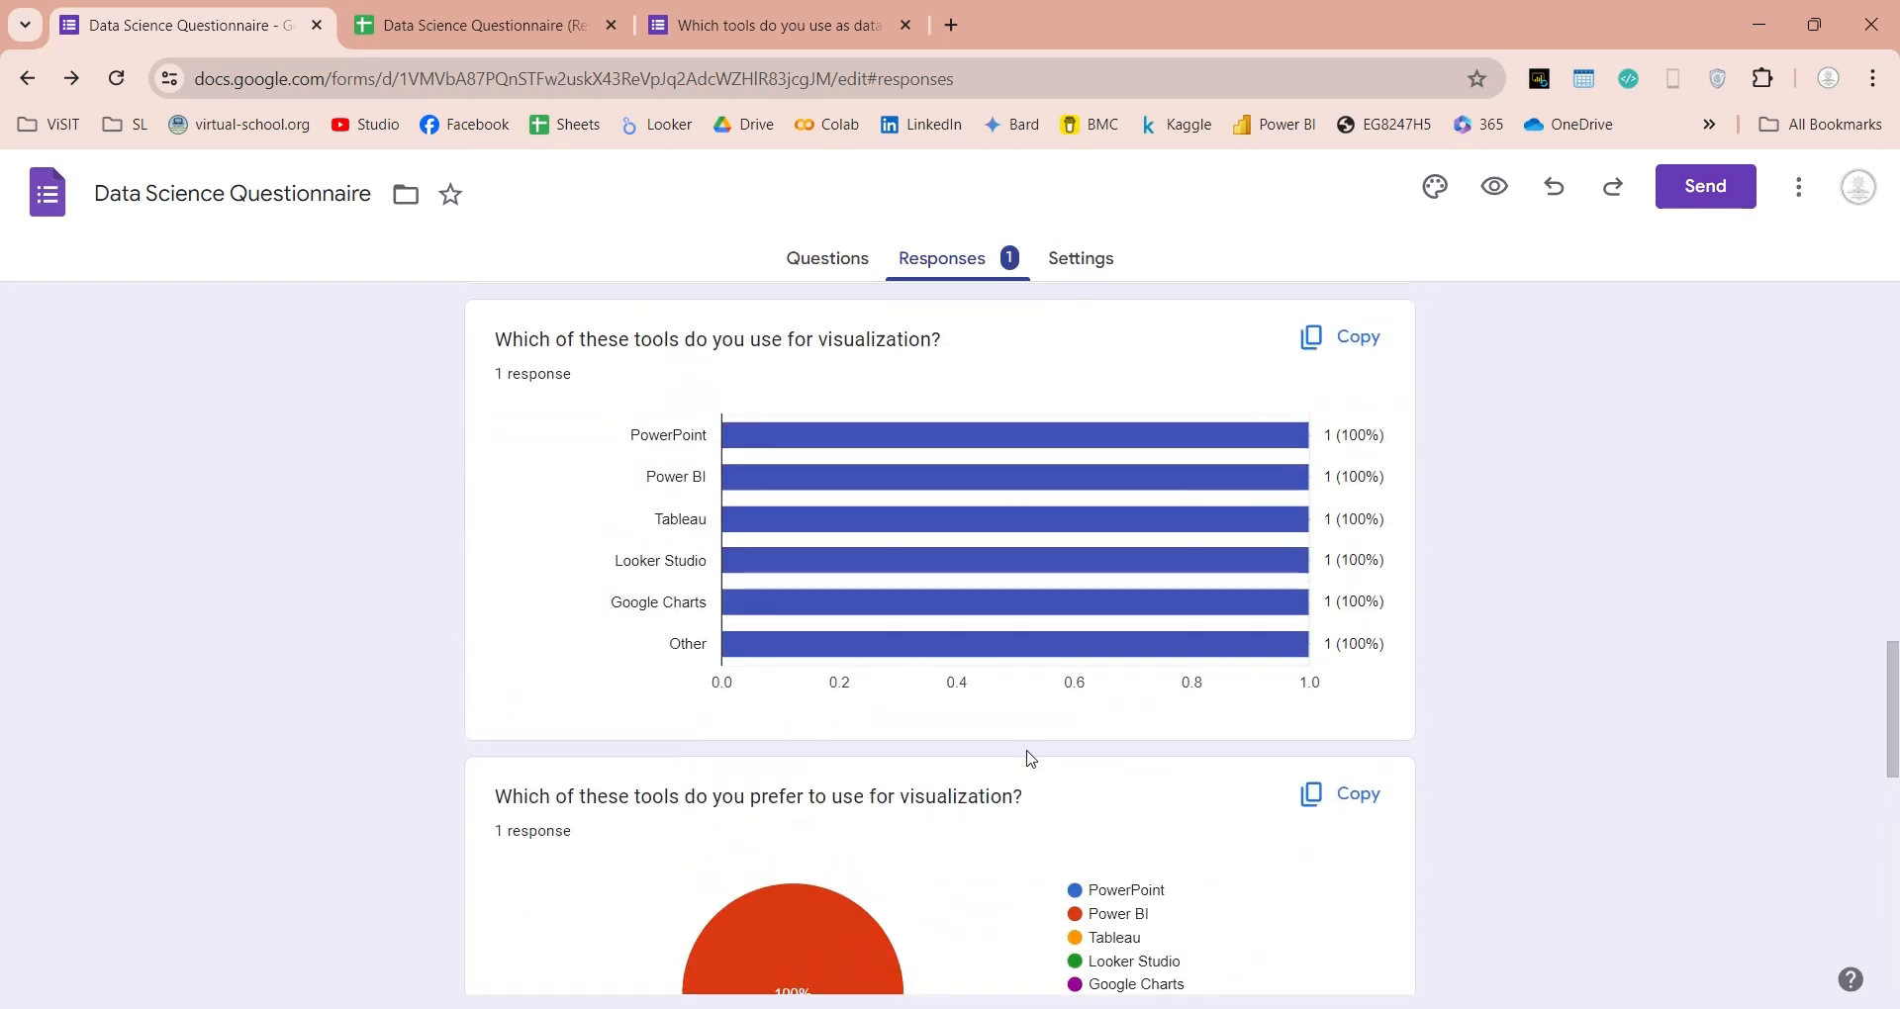
{"action": "scroll", "coordinate": [1029, 767], "scroll_direction": "up", "scroll_amount": 3}
{"action": "scroll", "coordinate": [1028, 756], "scroll_direction": "up", "scroll_amount": 5}
{"action": "scroll", "coordinate": [1027, 755], "scroll_direction": "up", "scroll_amount": 3}
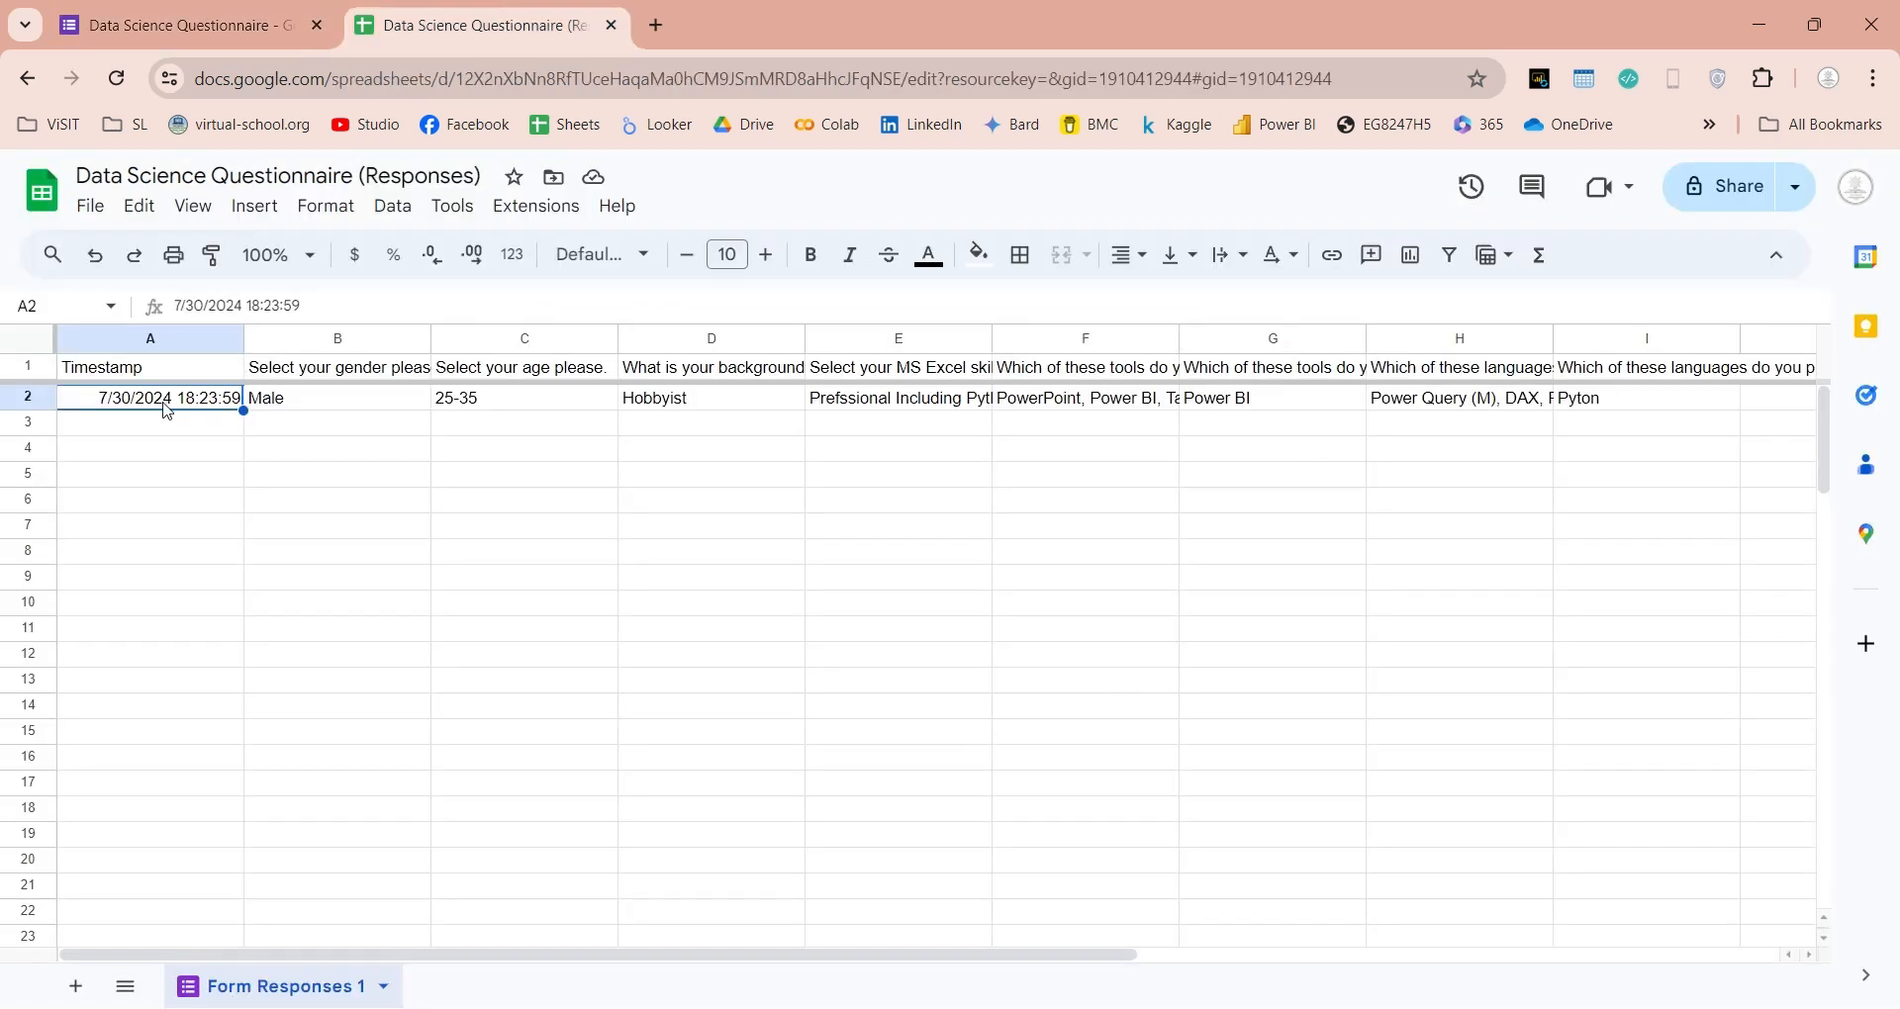
Step: Arrow across row 2 reviewing each answer of the first response, ending back at its start
{"action": "key", "text": "Right"}
{"action": "key", "text": "Right"}
{"action": "key", "text": "Right"}
{"action": "key", "text": "Right"}
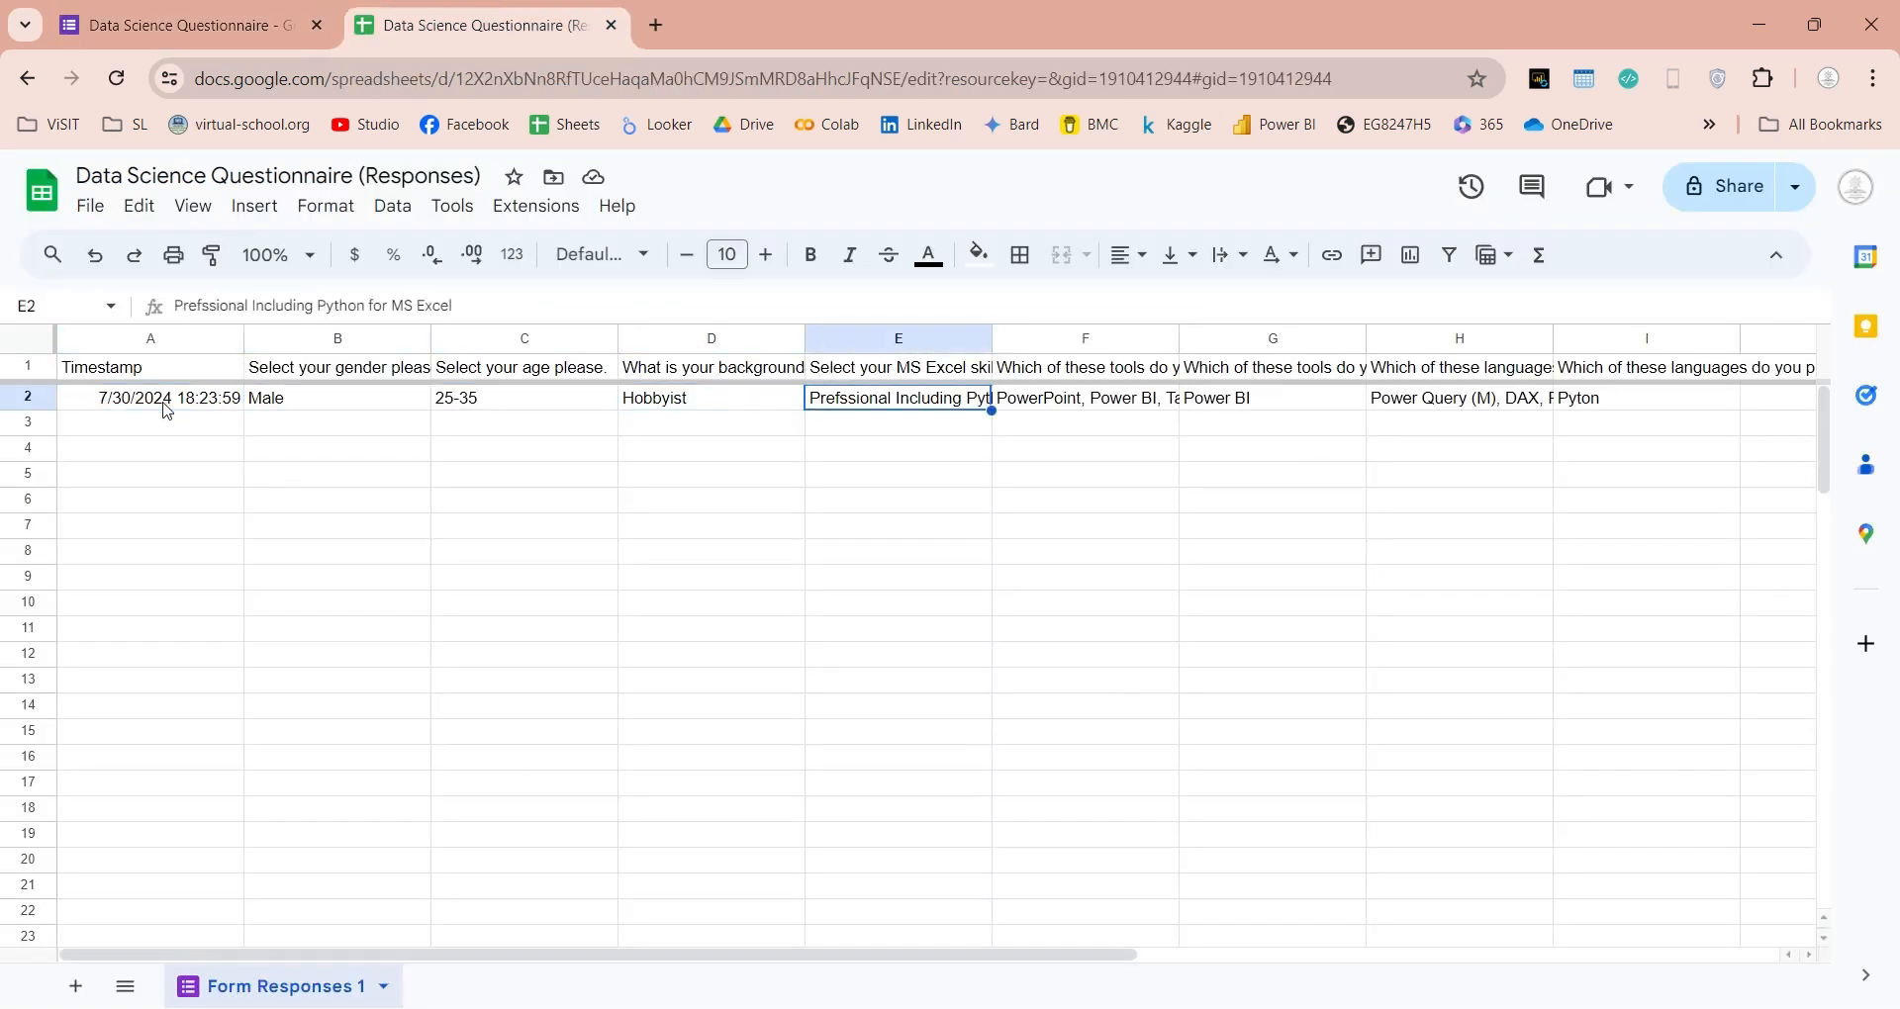
{"action": "key", "text": "Right"}
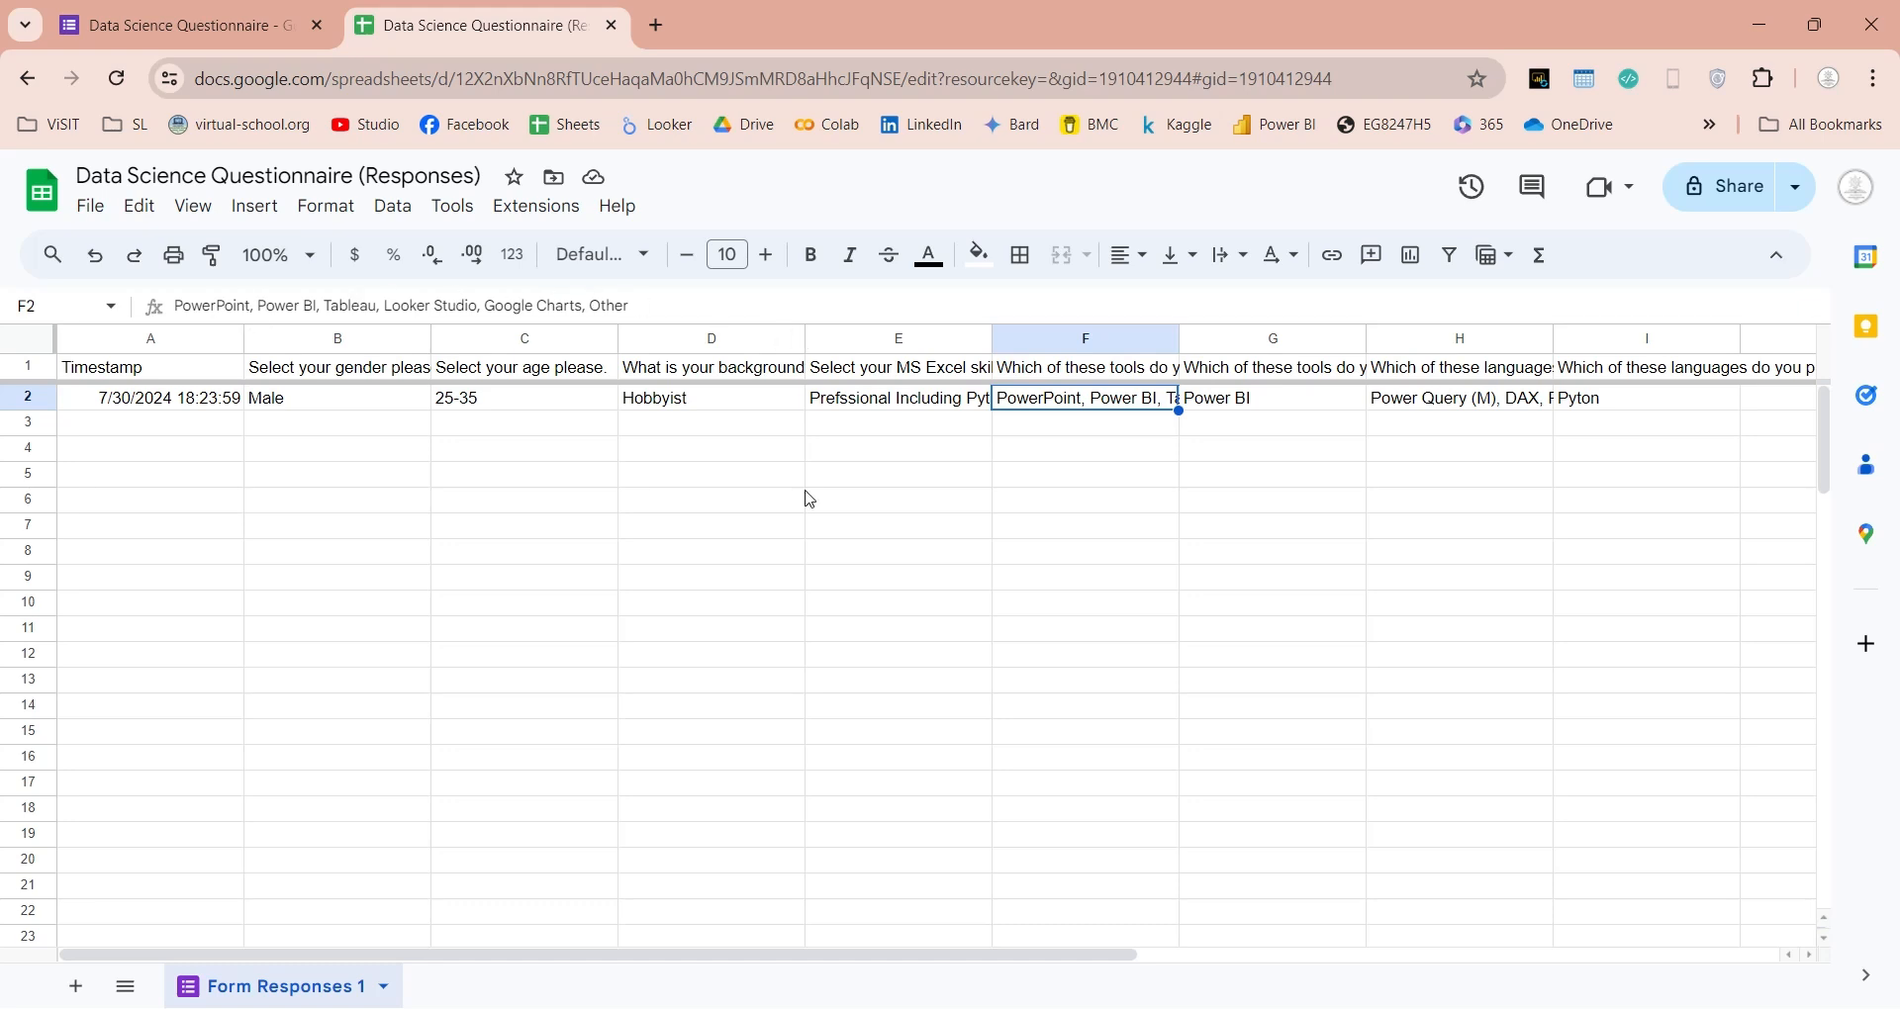
{"action": "key", "text": "Right"}
{"action": "key", "text": "Right"}
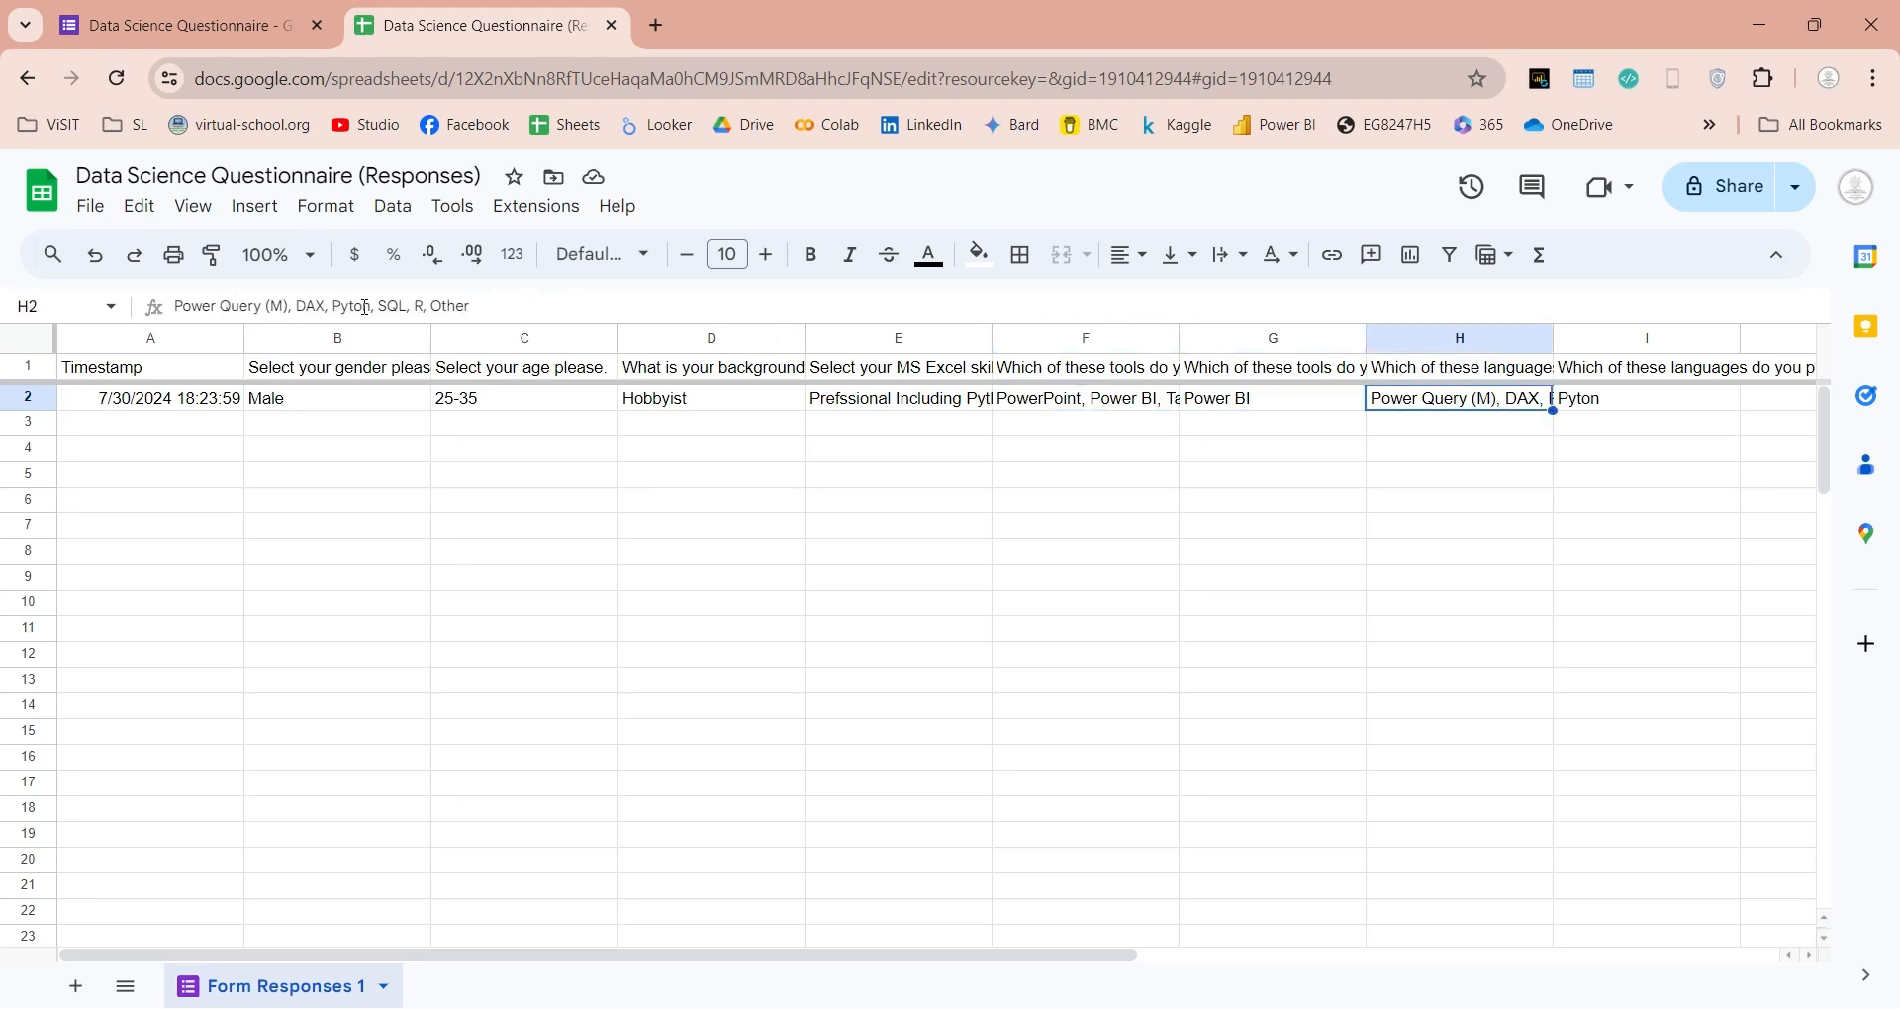
{"action": "left_click_drag", "start_coordinate": [470, 304], "coordinate": [175, 304]}
{"action": "key", "text": "Escape"}
{"action": "key", "text": "Right"}
{"action": "key", "text": "Right"}
{"action": "key", "text": "Right"}
{"action": "key", "text": "Left"}
{"action": "key", "text": "Left"}
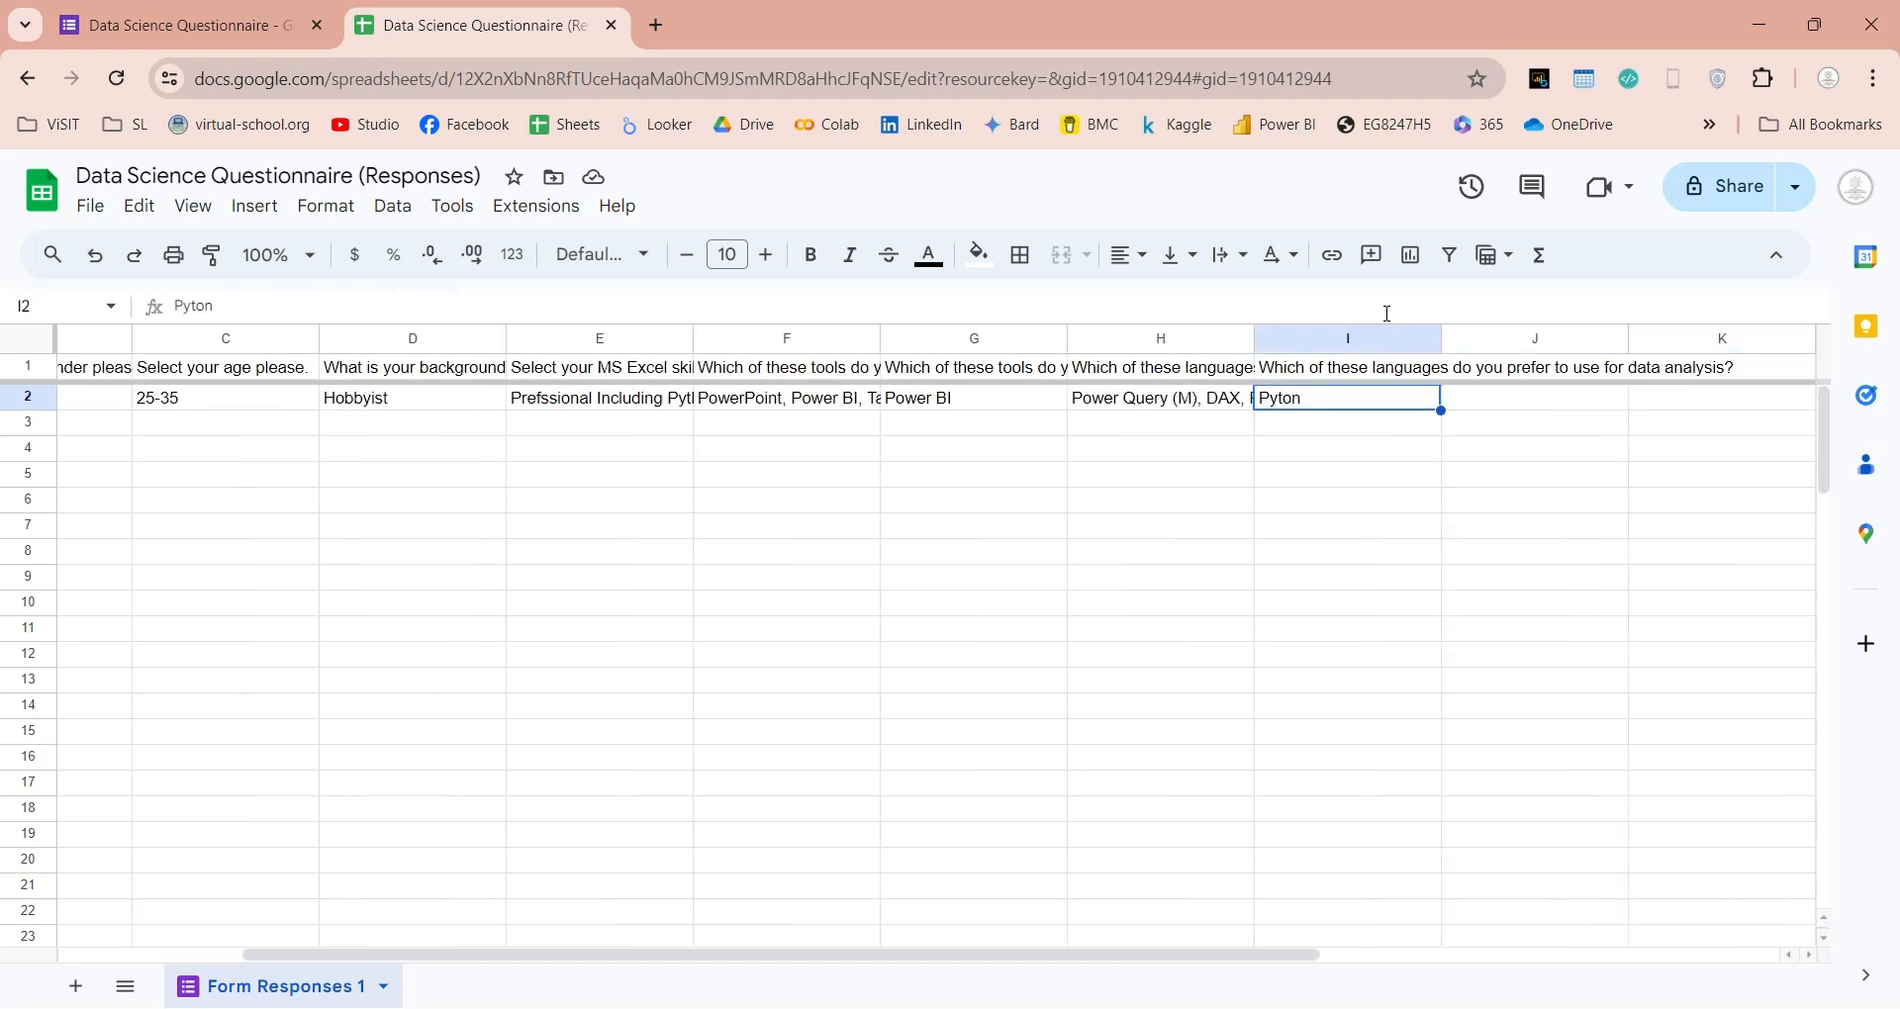
{"action": "key", "text": "Home"}
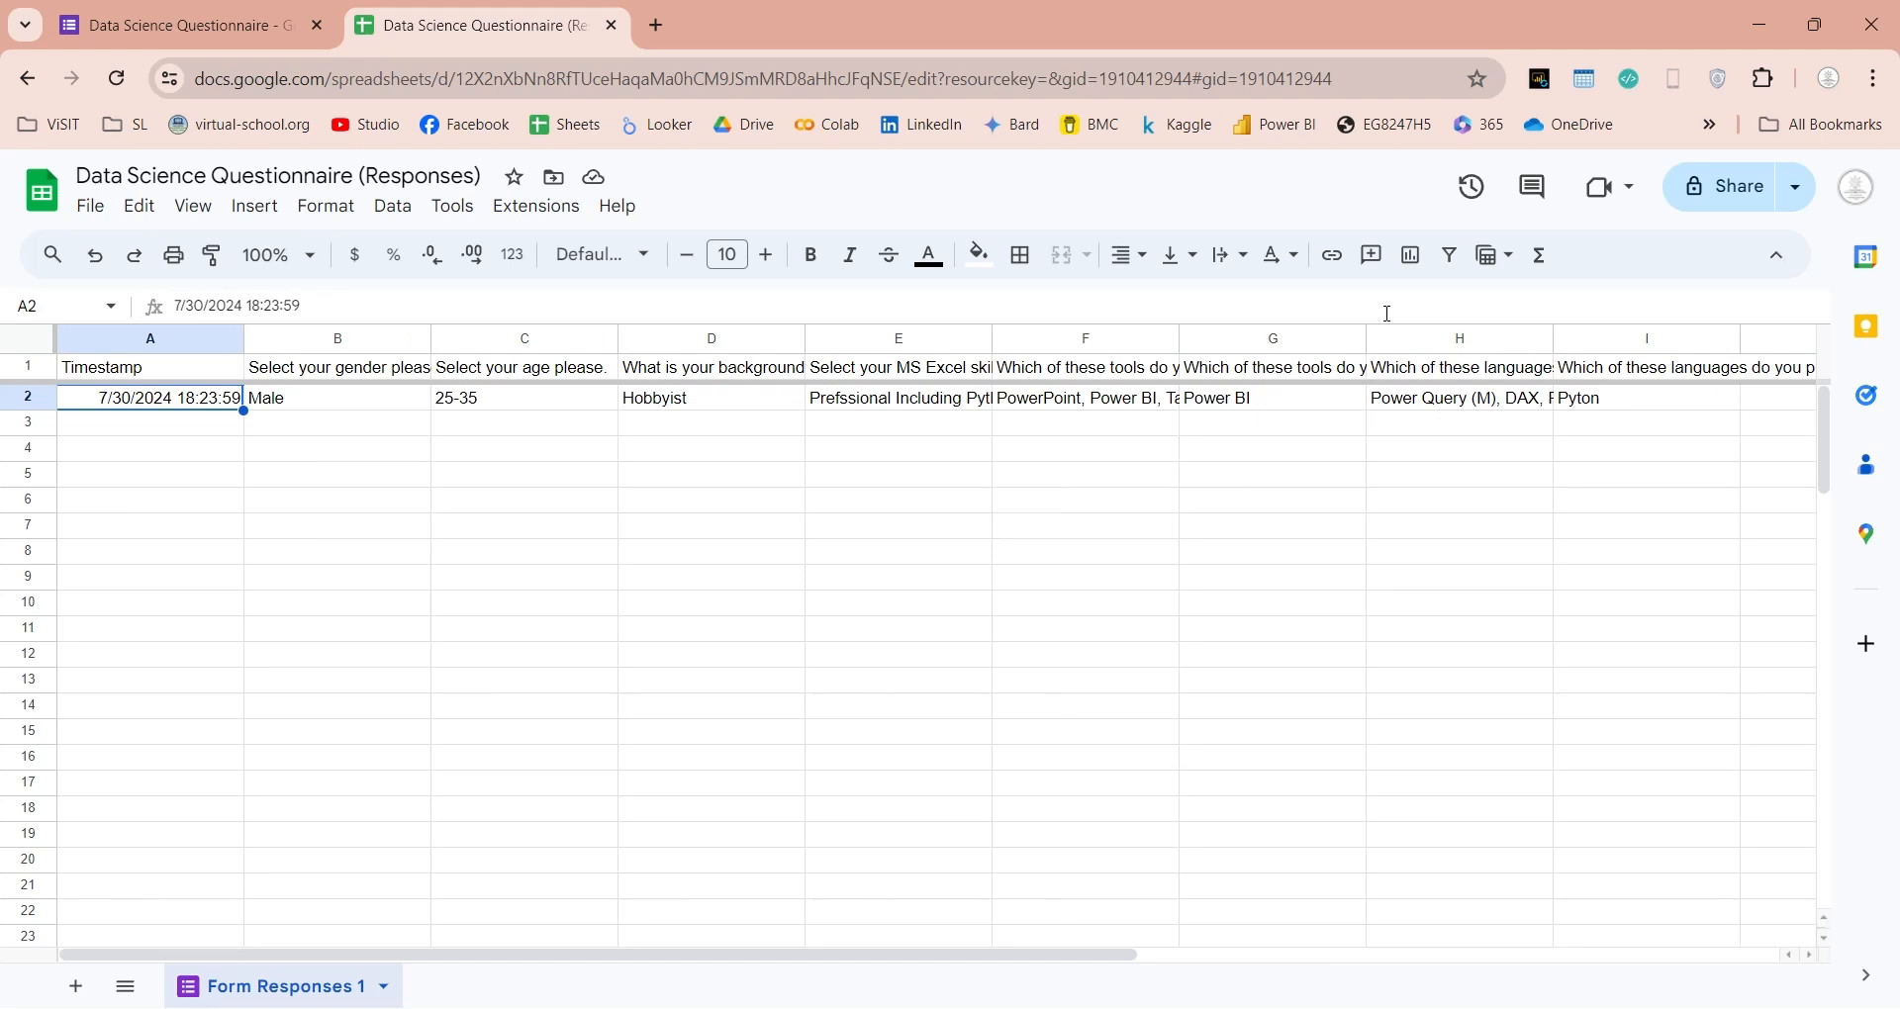
Step: Switch to Power BI Desktop and search the full Get Data connector catalogue for 'google'
{"action": "key", "text": "alt+Tab"}
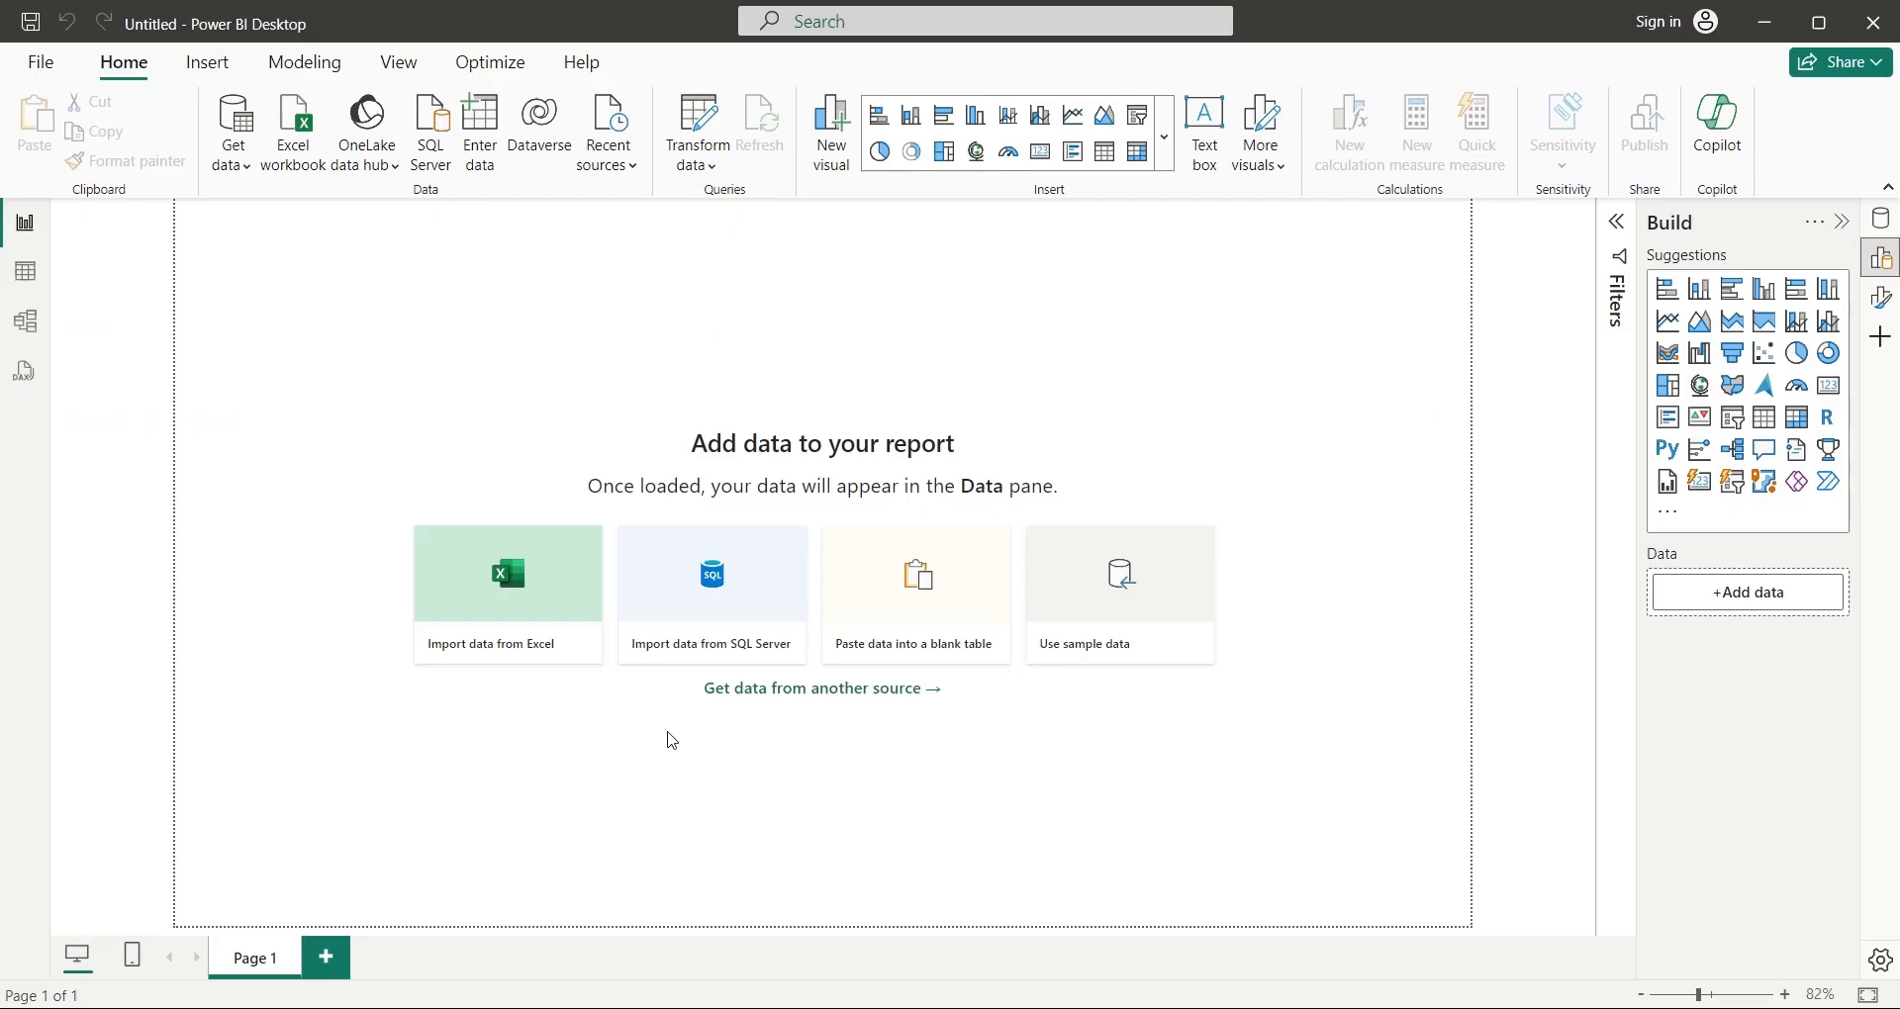
{"action": "left_click", "coordinate": [246, 164]}
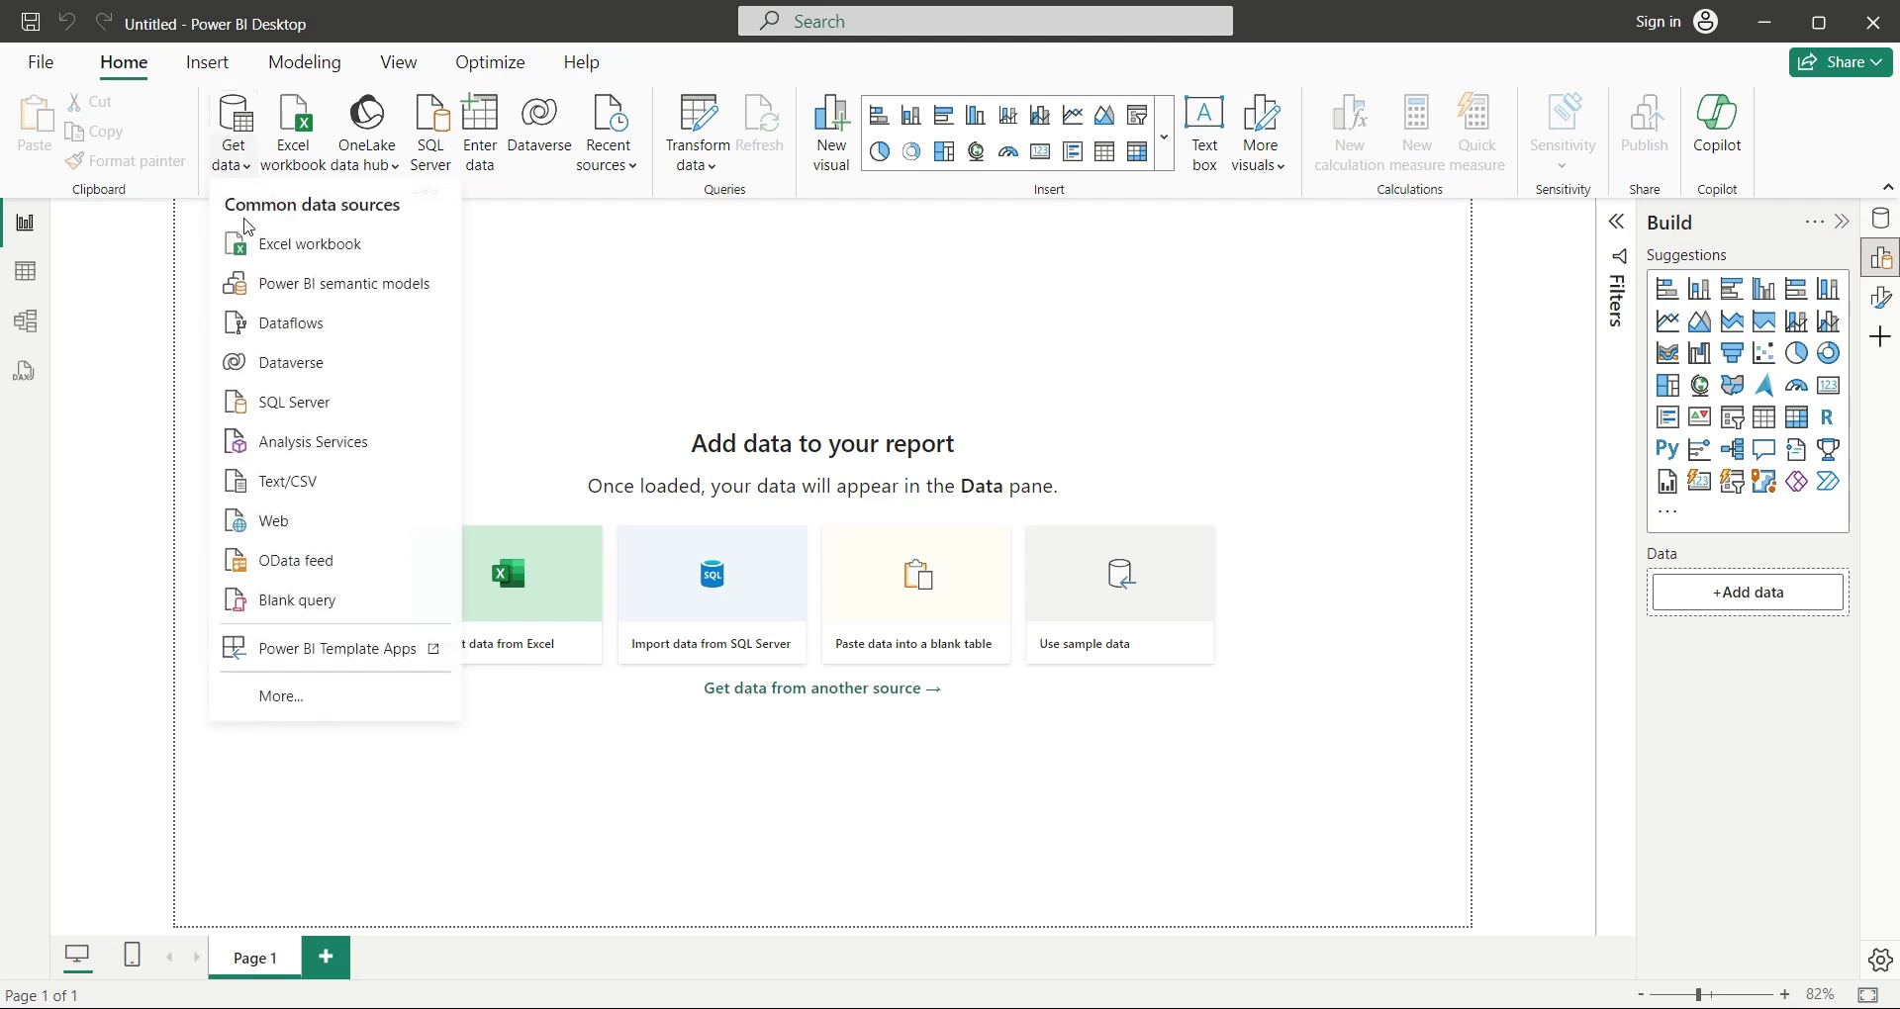
{"action": "left_click", "coordinate": [279, 697]}
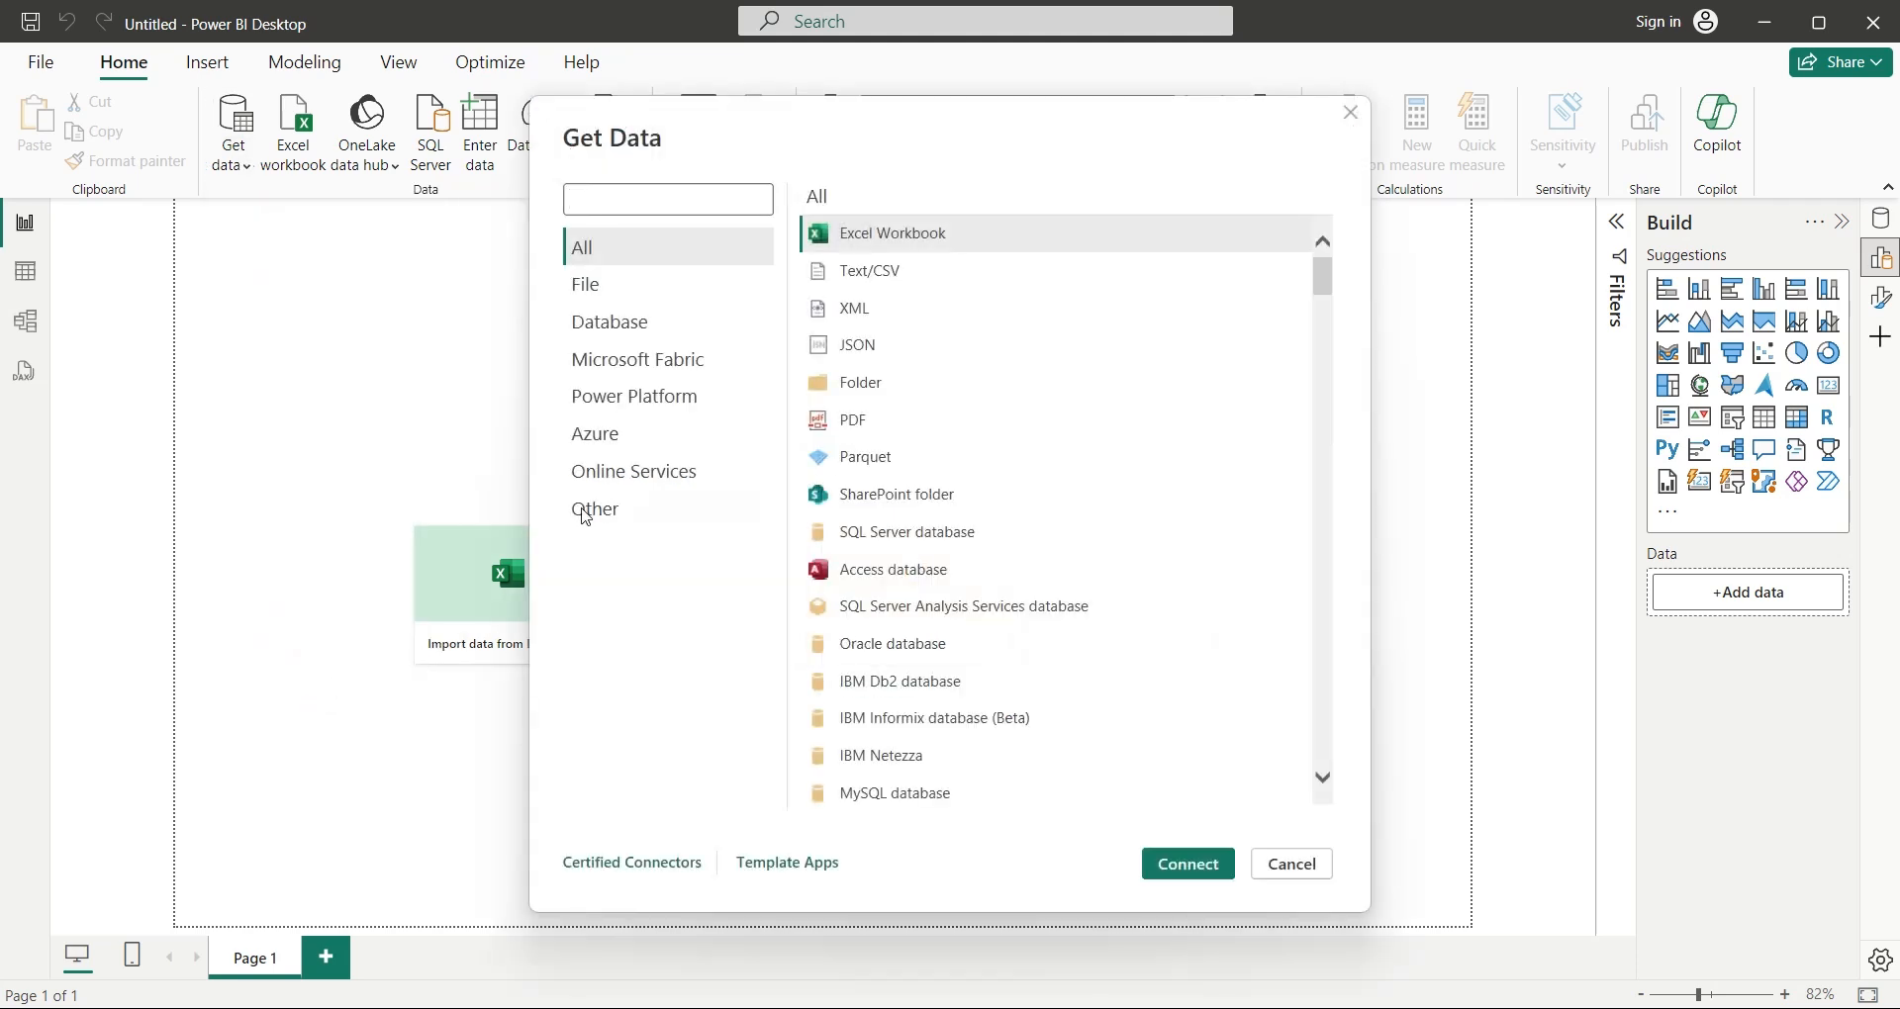
{"action": "left_click", "coordinate": [619, 207]}
{"action": "type", "text": "google"}
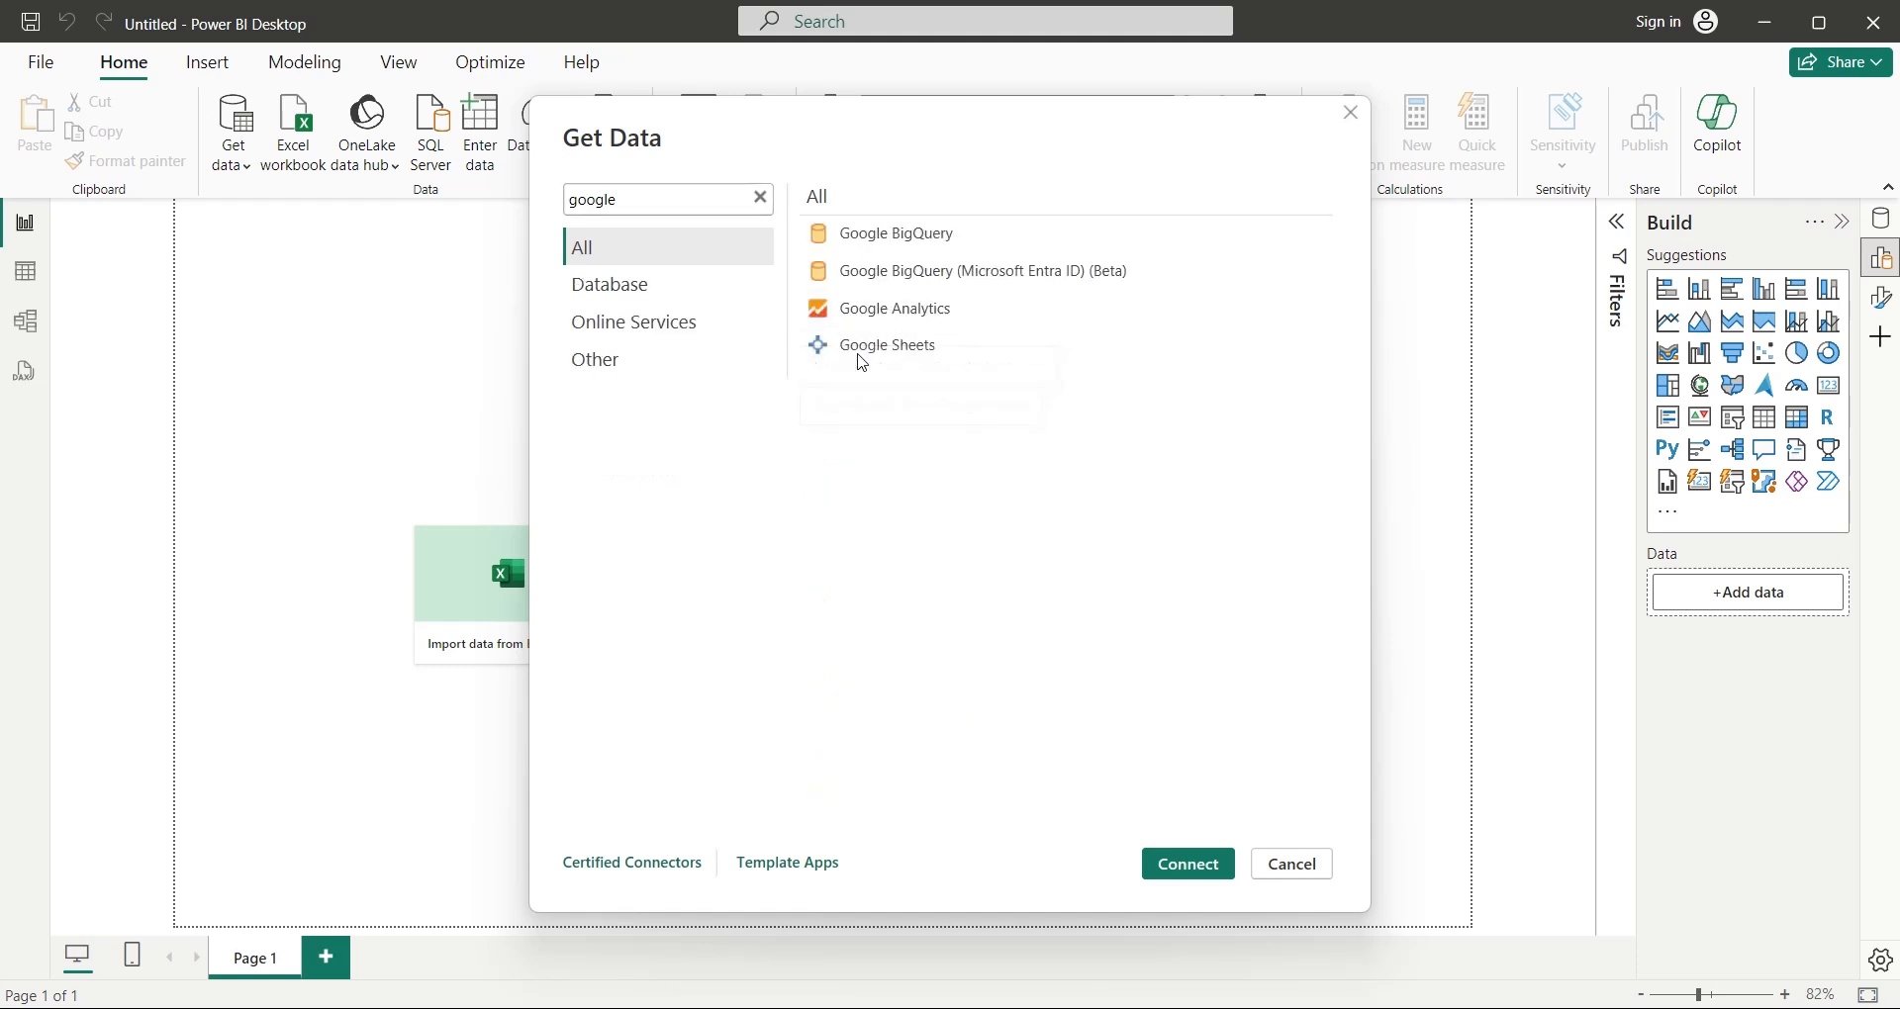
Step: Connect with the Google Sheets connector, accepting the third-party warning
{"action": "left_click", "coordinate": [886, 345]}
{"action": "left_click", "coordinate": [1188, 865]}
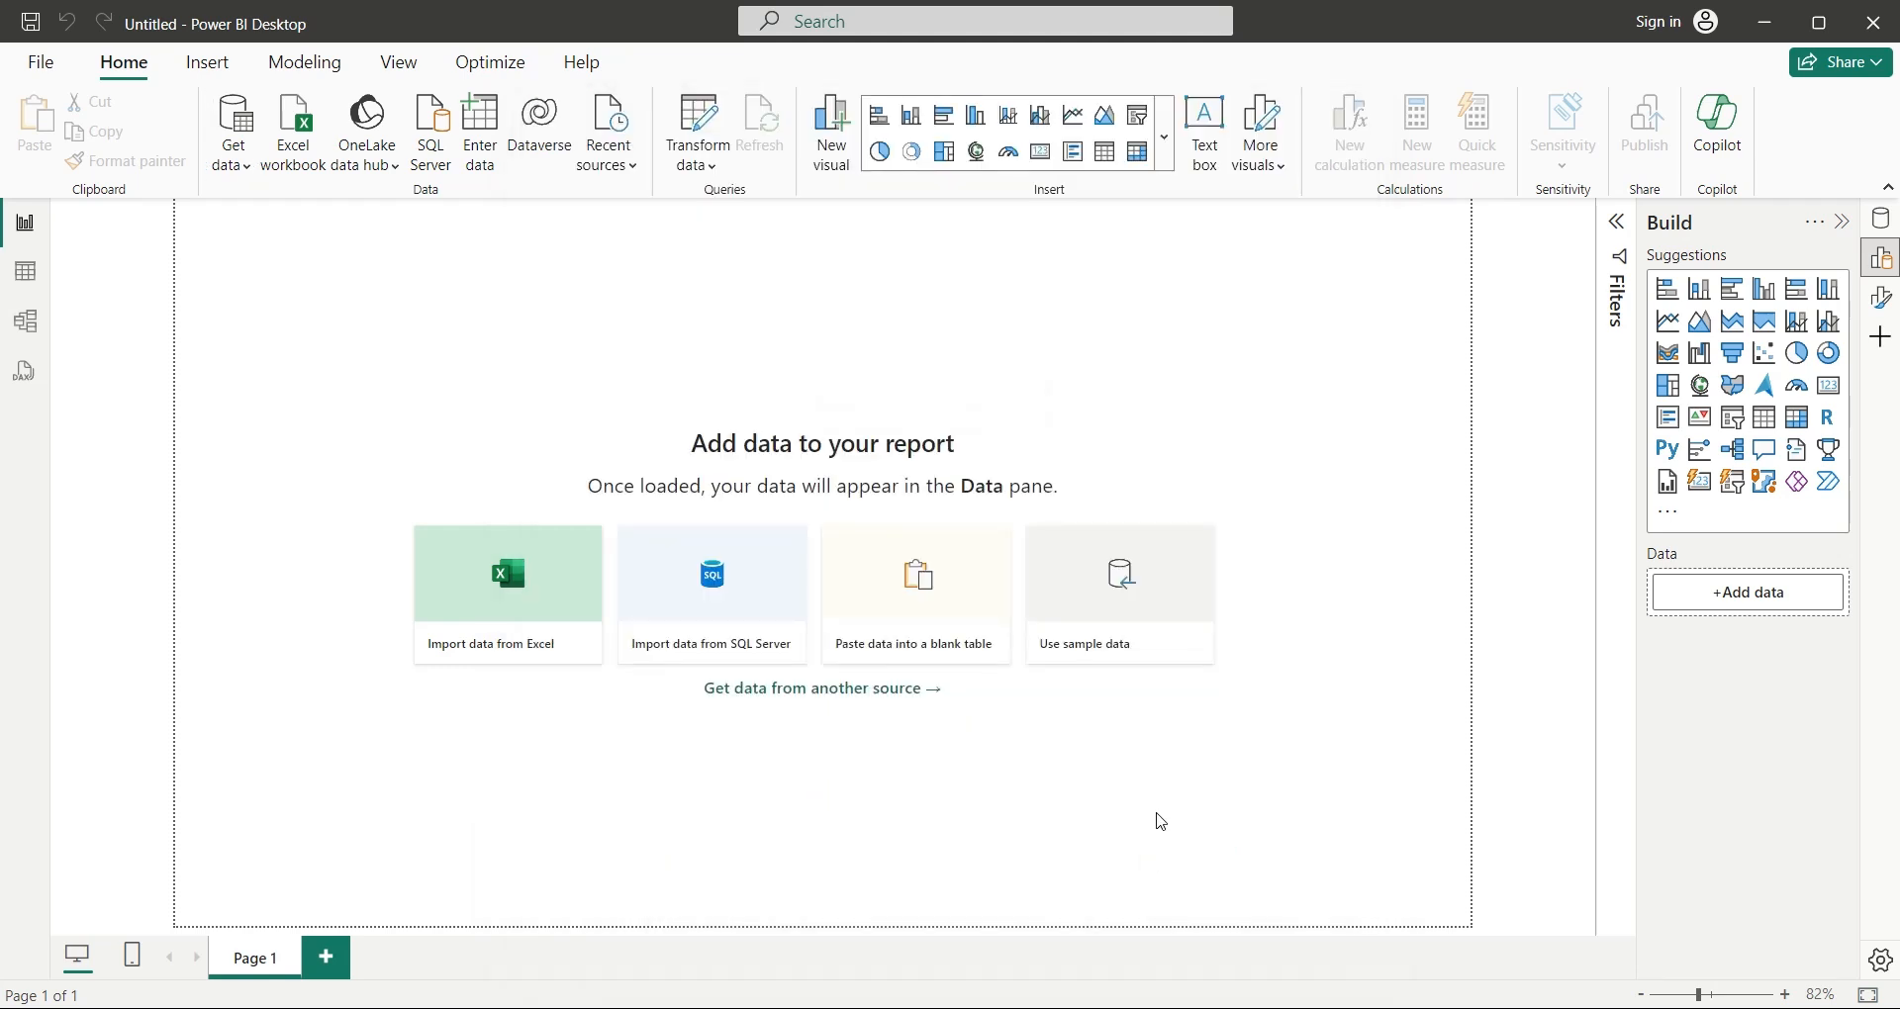
{"action": "left_click", "coordinate": [1195, 629]}
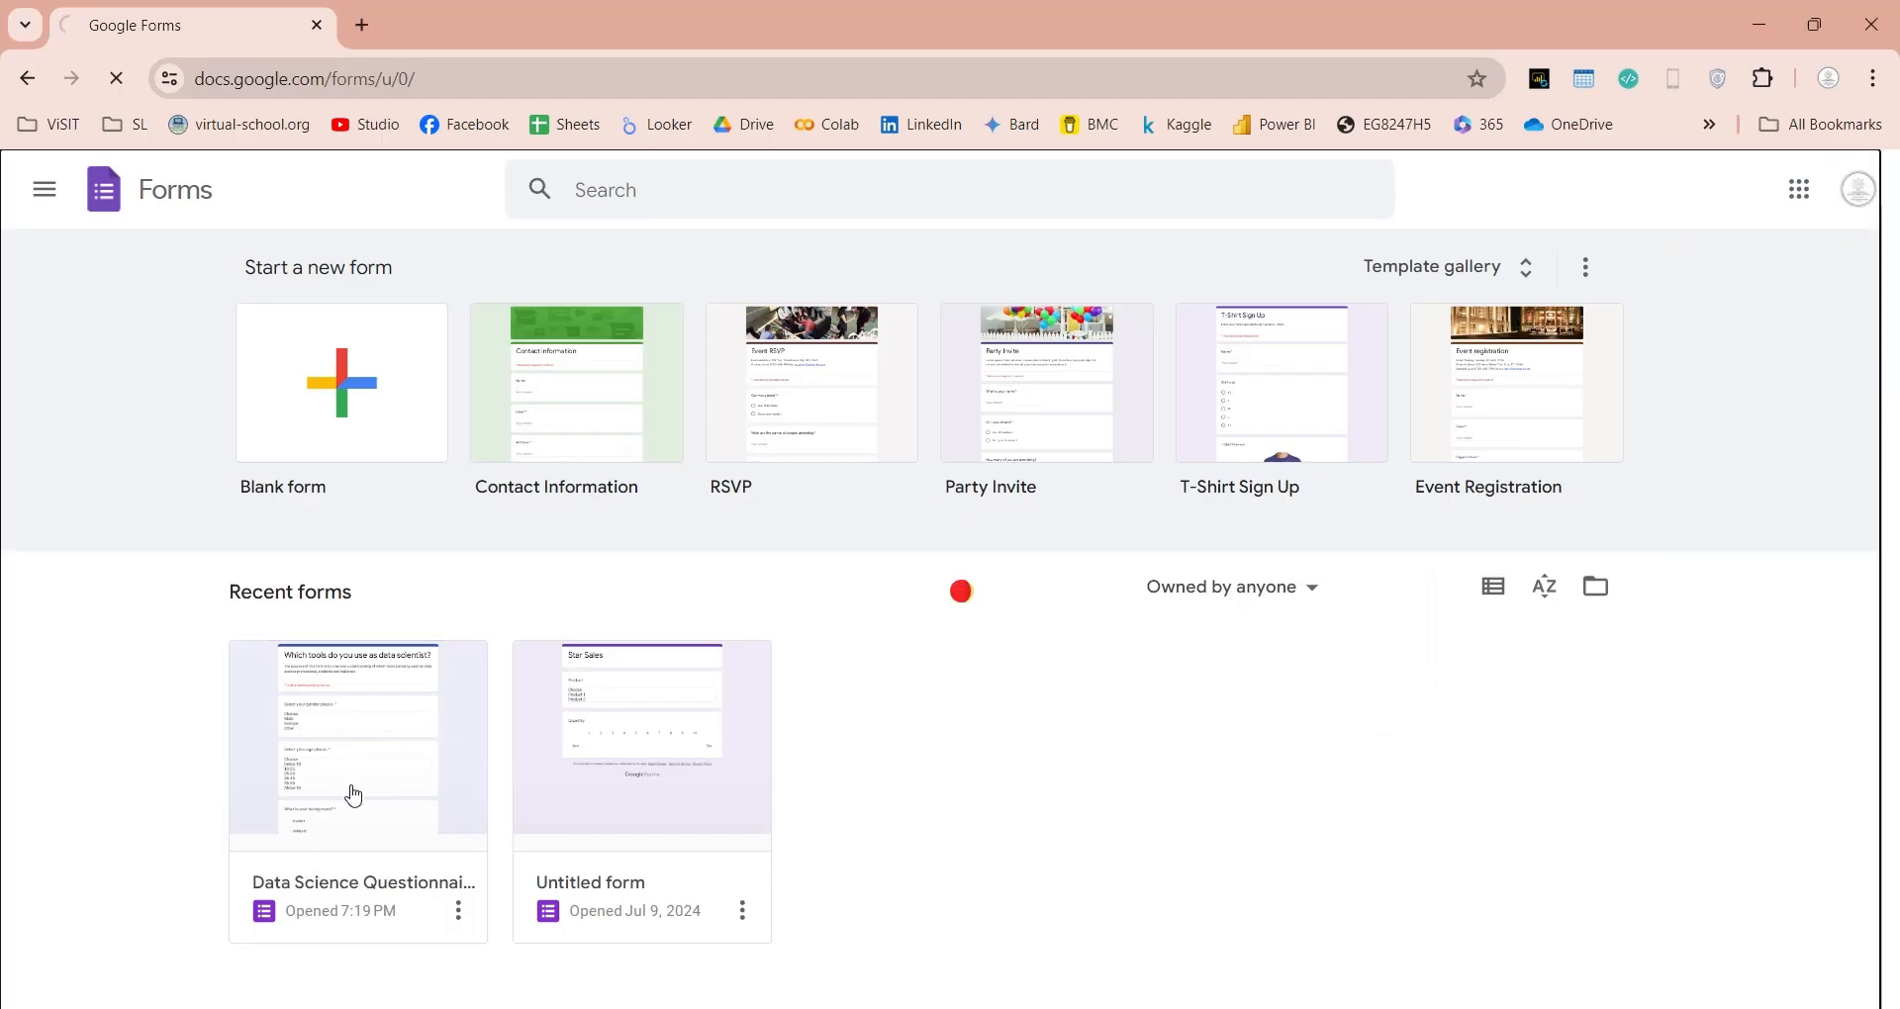
Step: Open the Data Science Questionnaire's responses spreadsheet and its File menu
{"action": "left_click", "coordinate": [354, 794]}
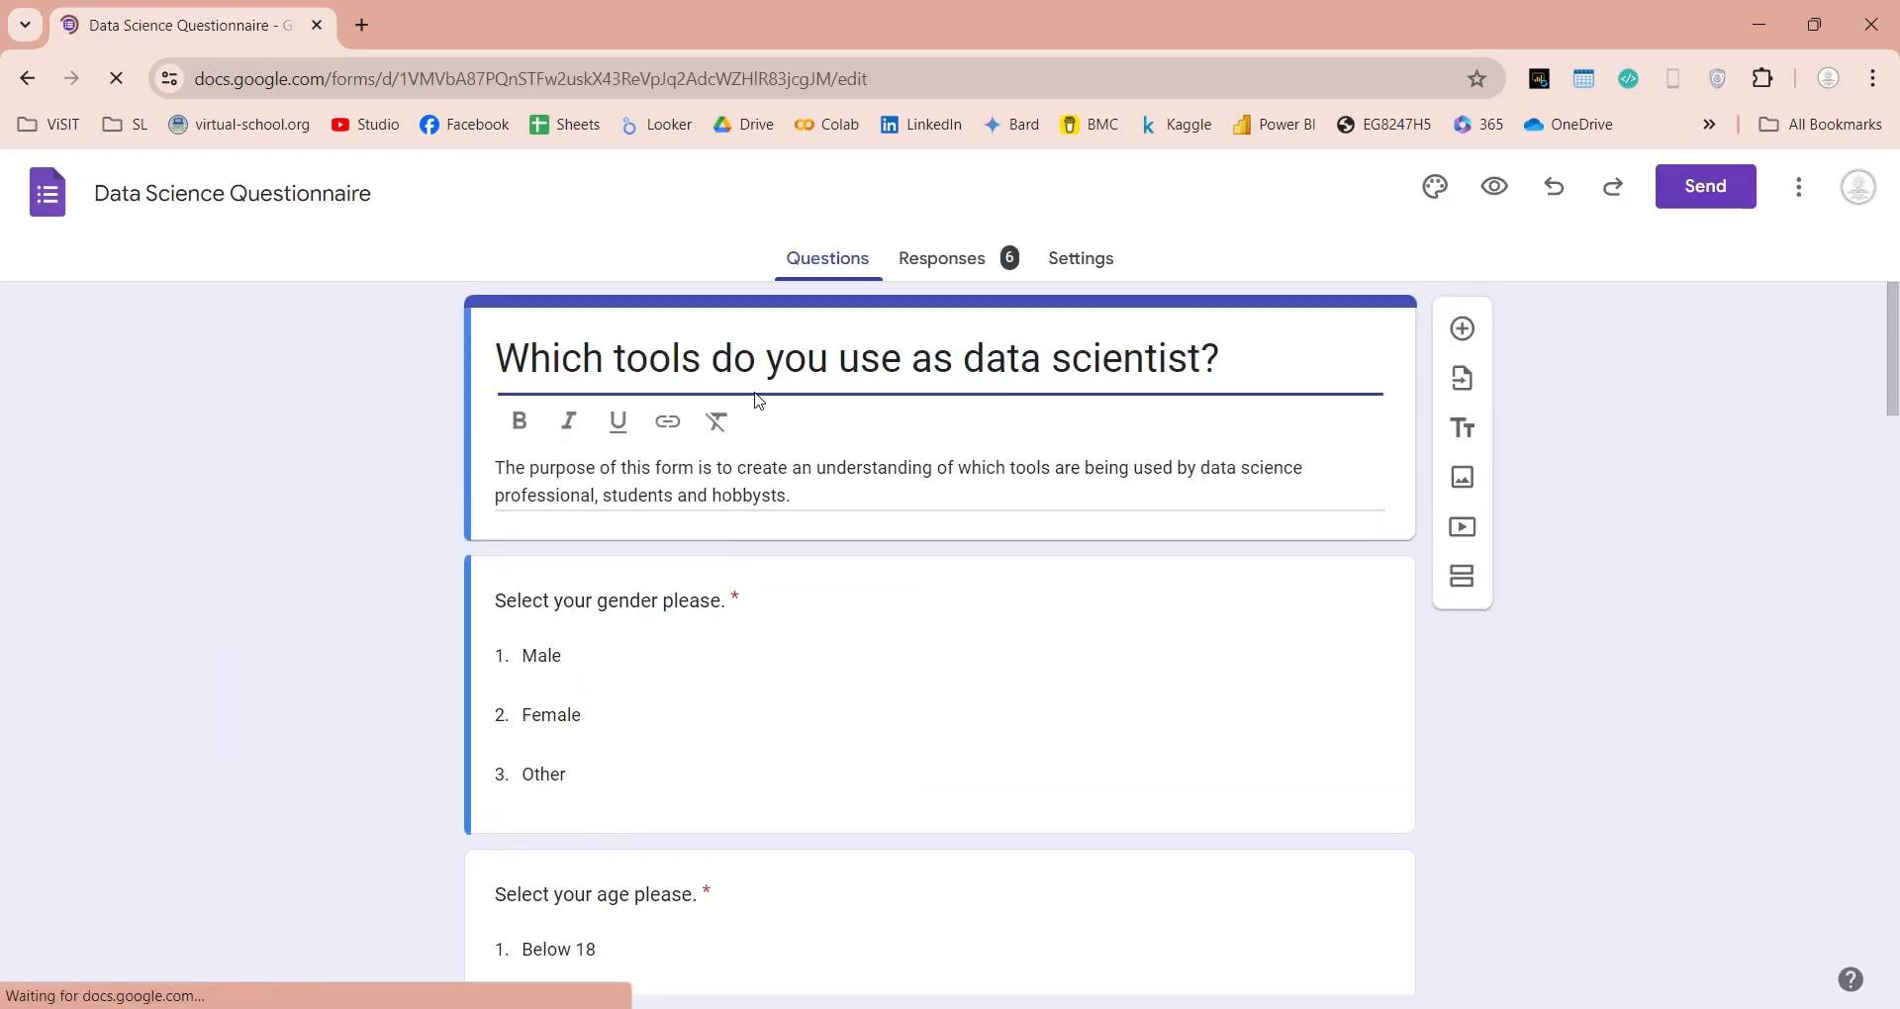
{"action": "left_click", "coordinate": [941, 259]}
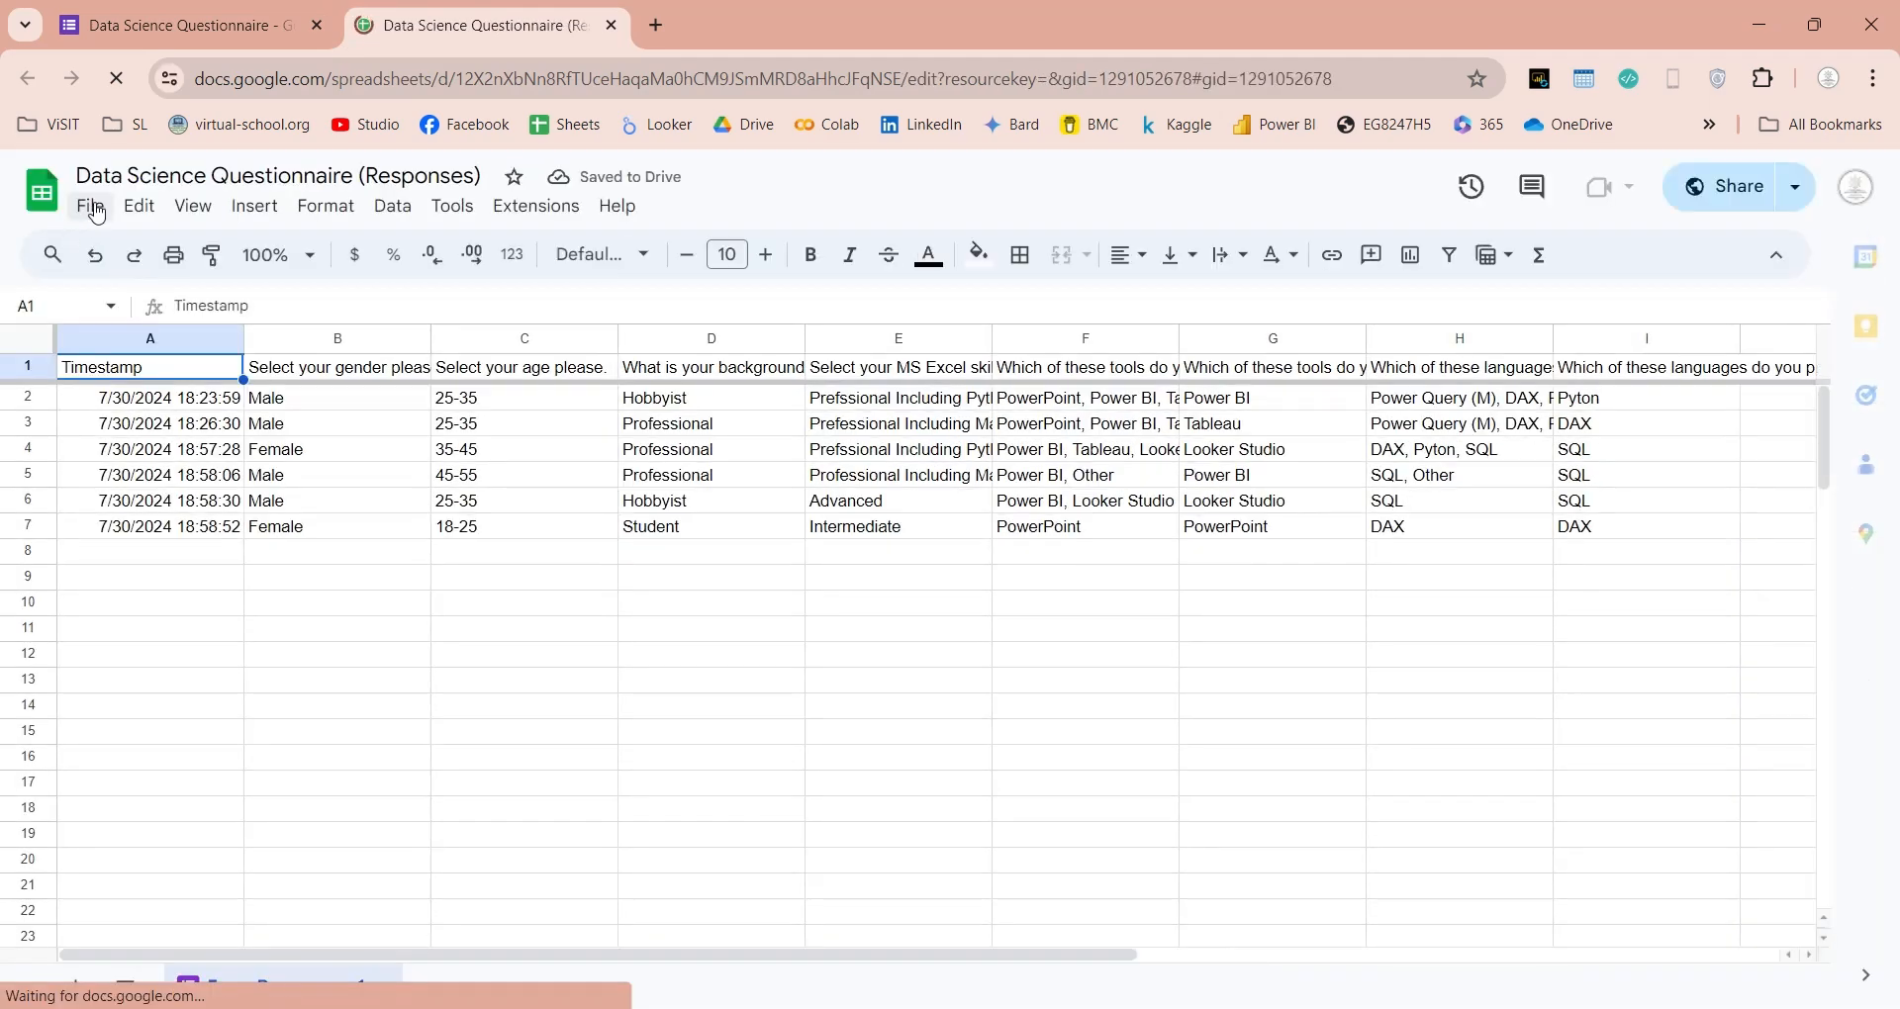
{"action": "left_click", "coordinate": [92, 209]}
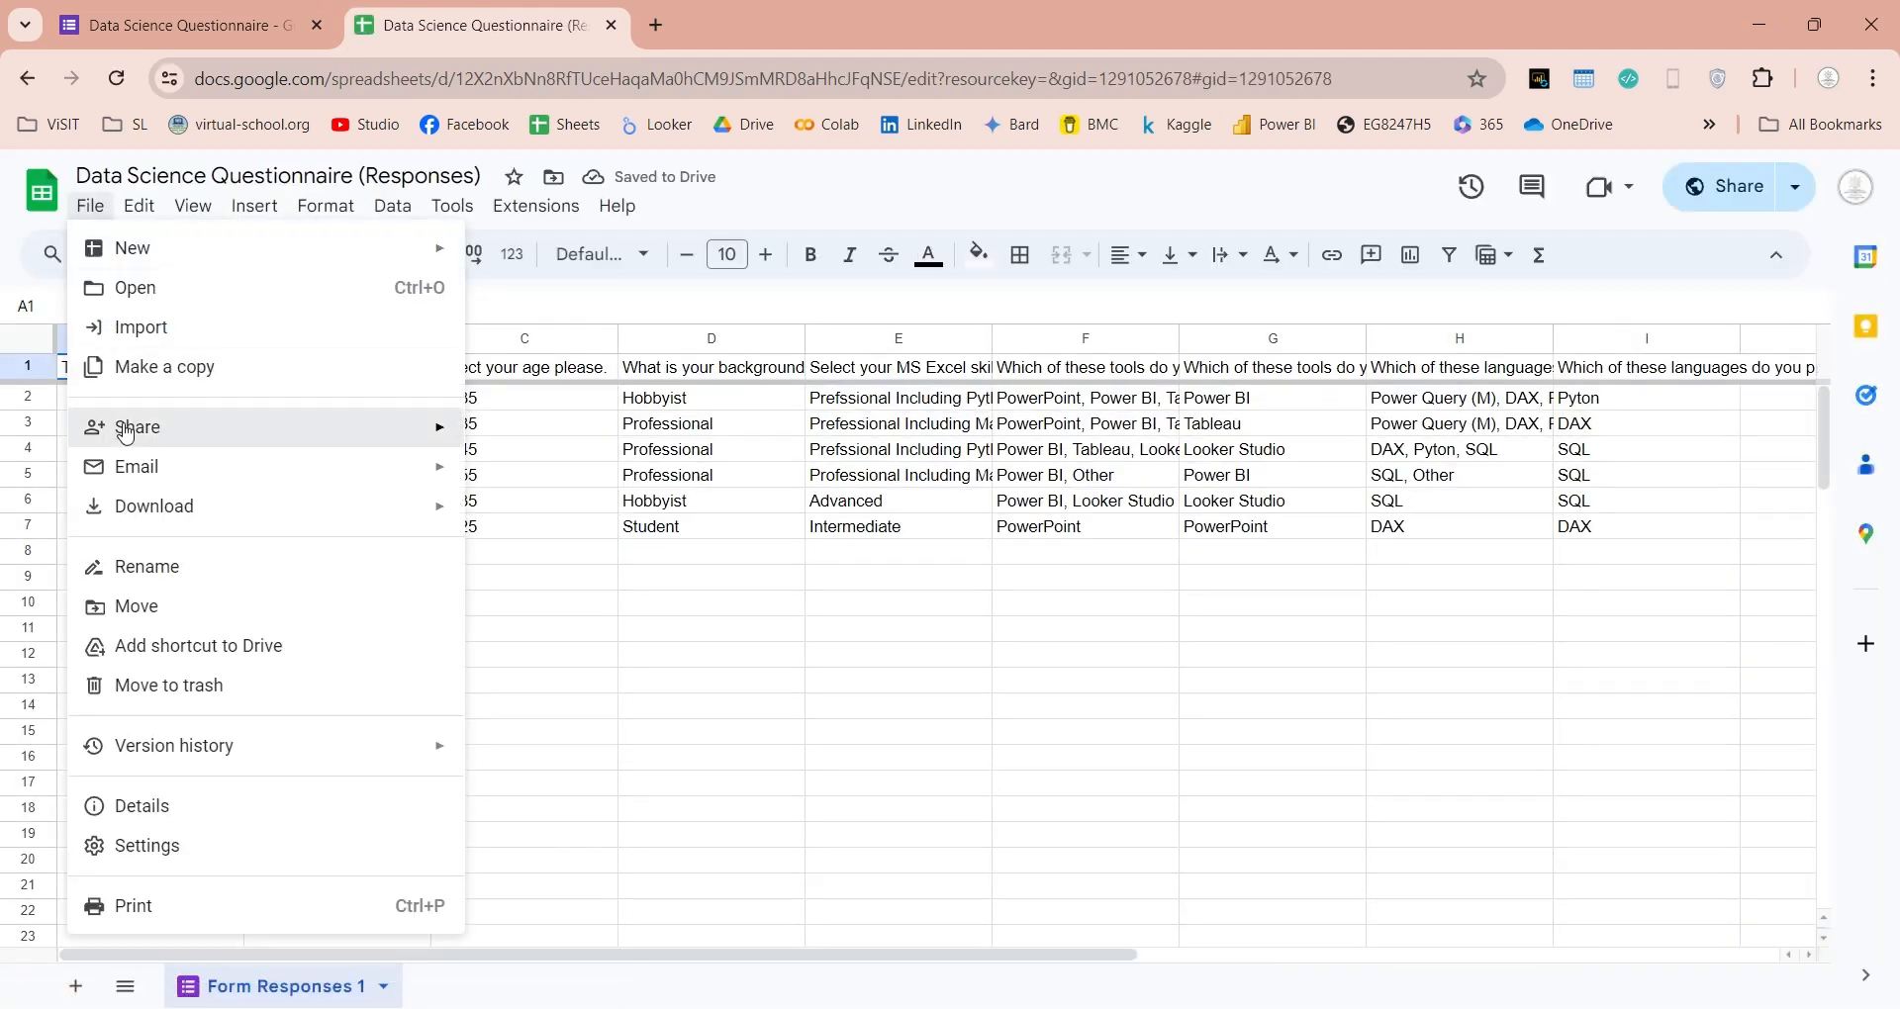
Step: Copy the spreadsheet's share link from its sharing settings
{"action": "mouse_move", "coordinate": [136, 428]}
{"action": "left_click", "coordinate": [556, 435]}
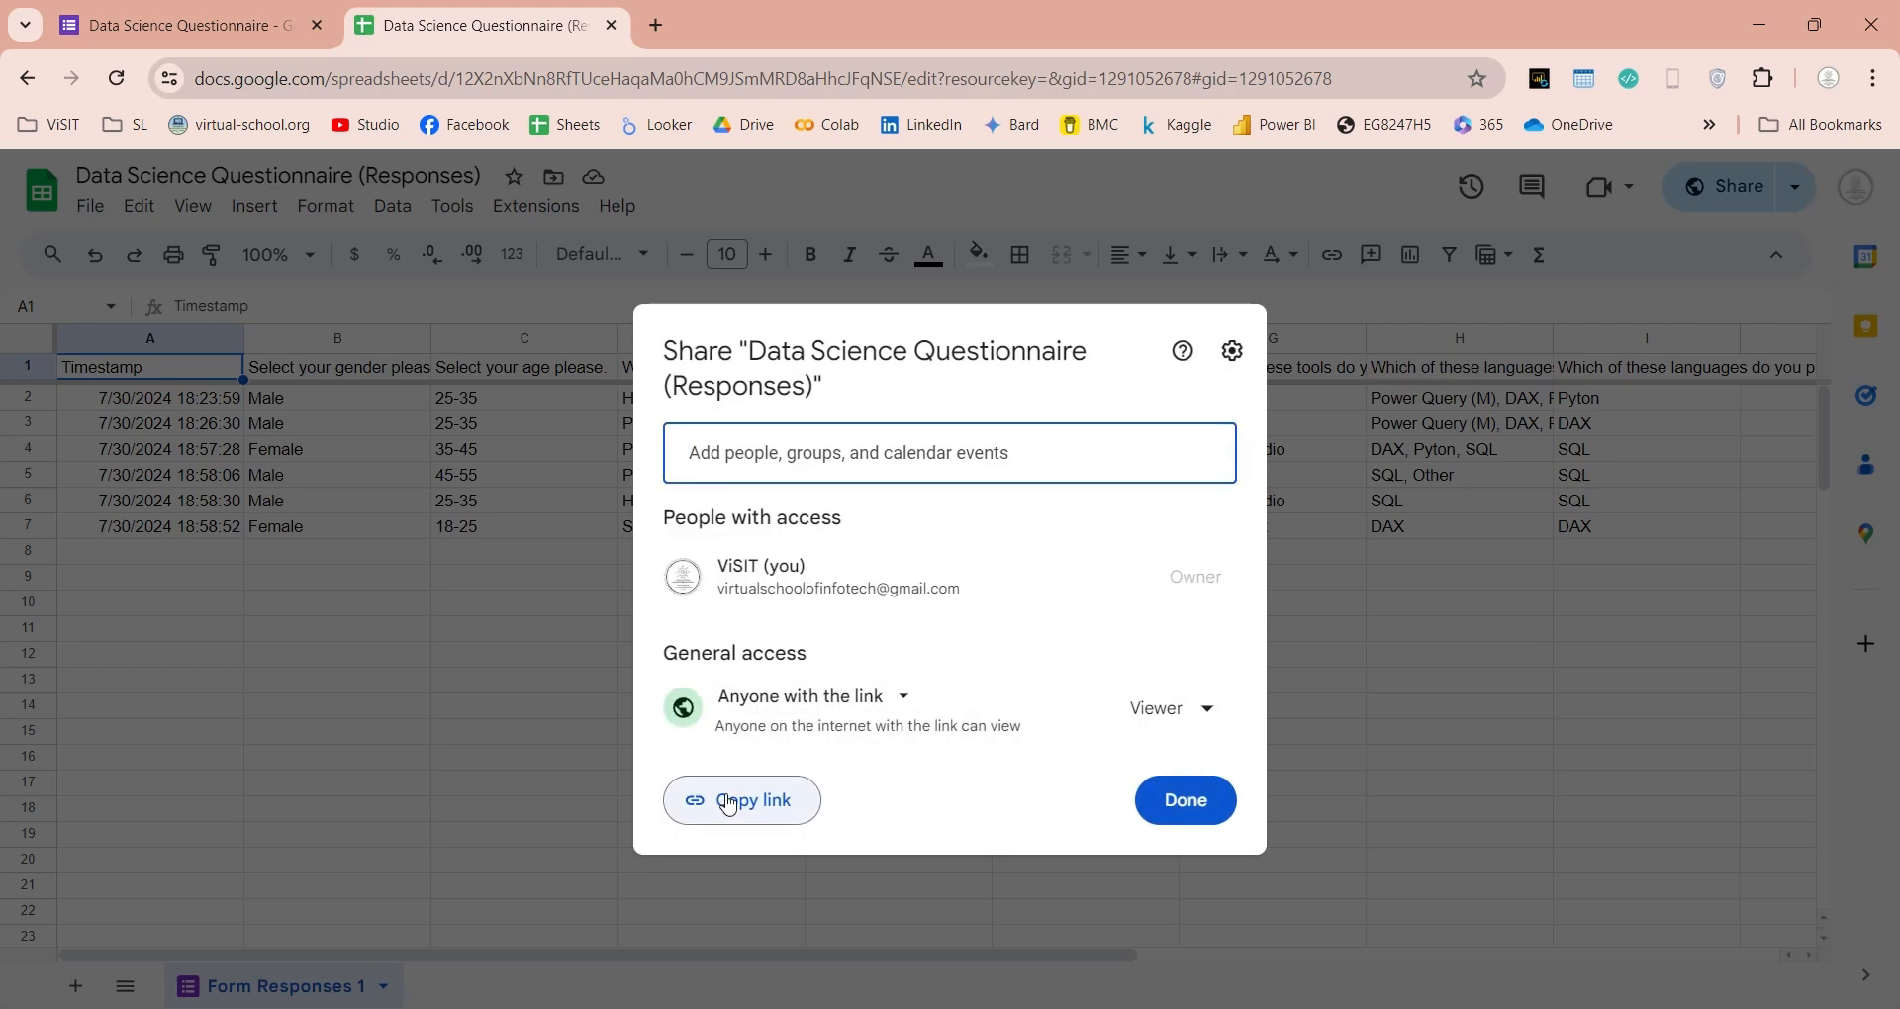
{"action": "left_click", "coordinate": [728, 806]}
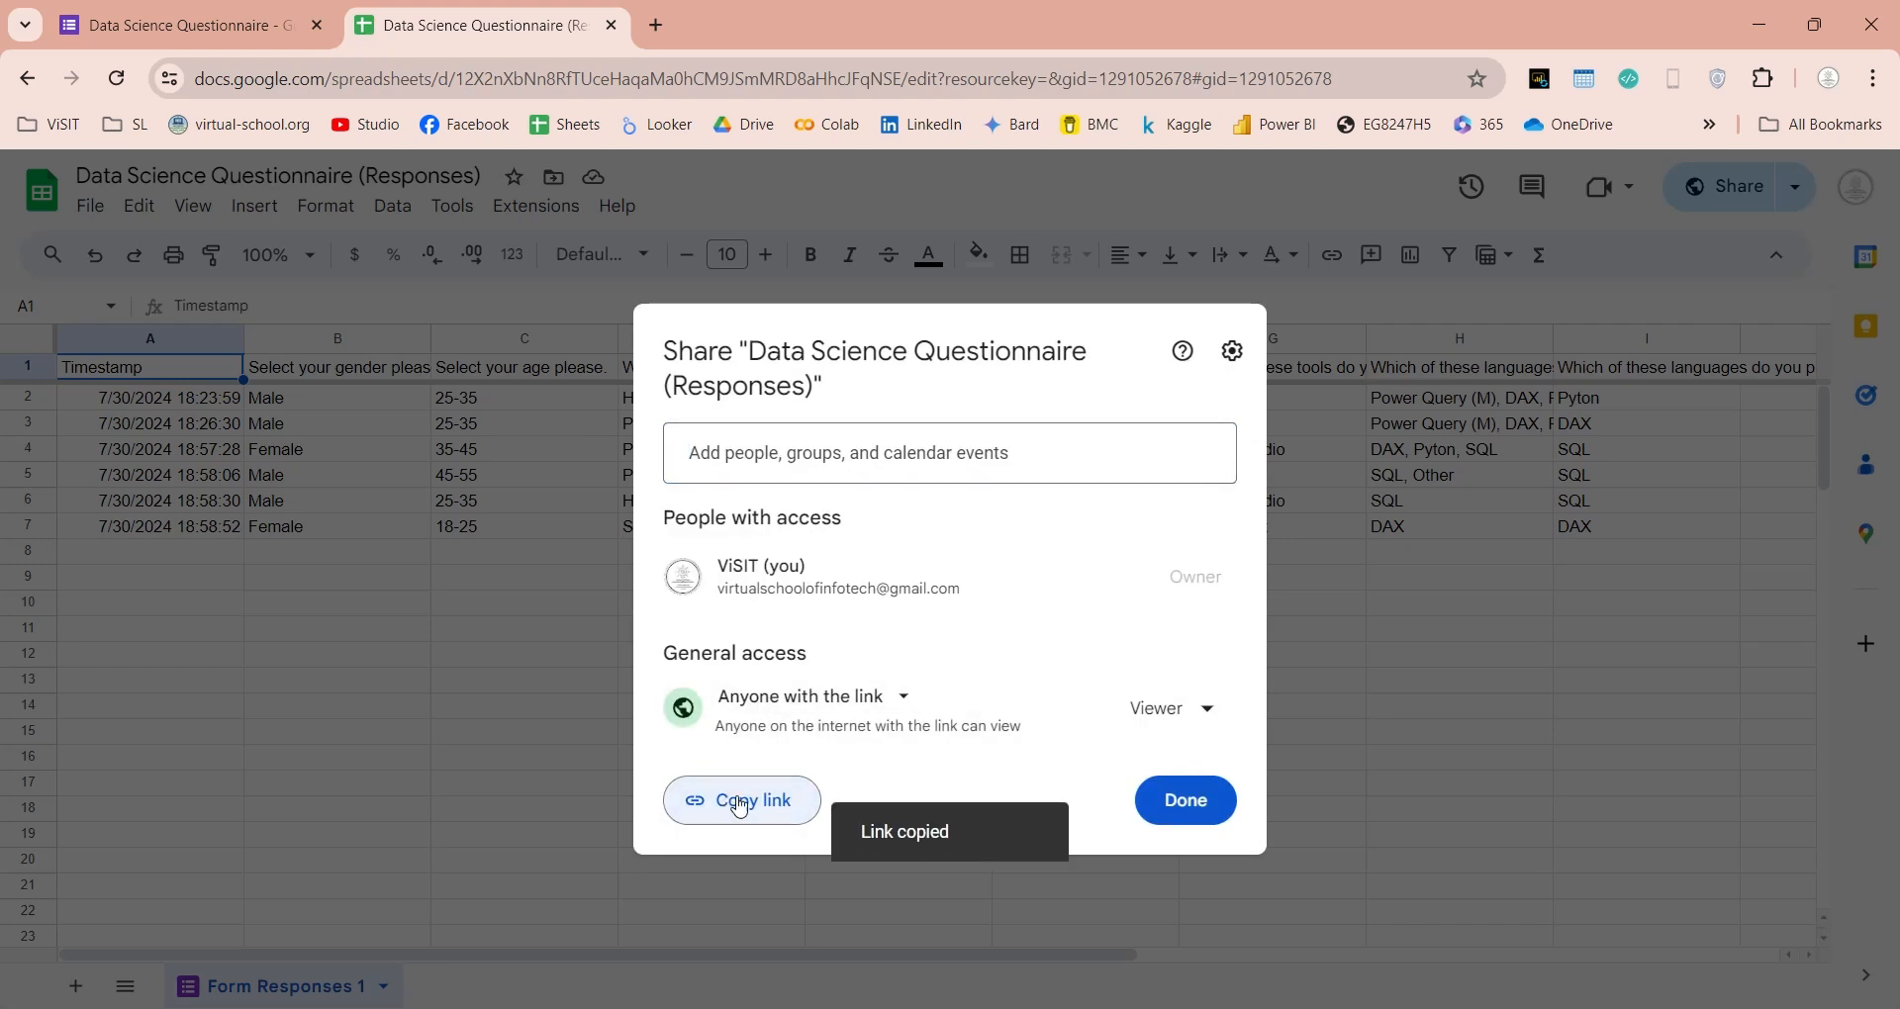
{"action": "left_click", "coordinate": [1212, 803]}
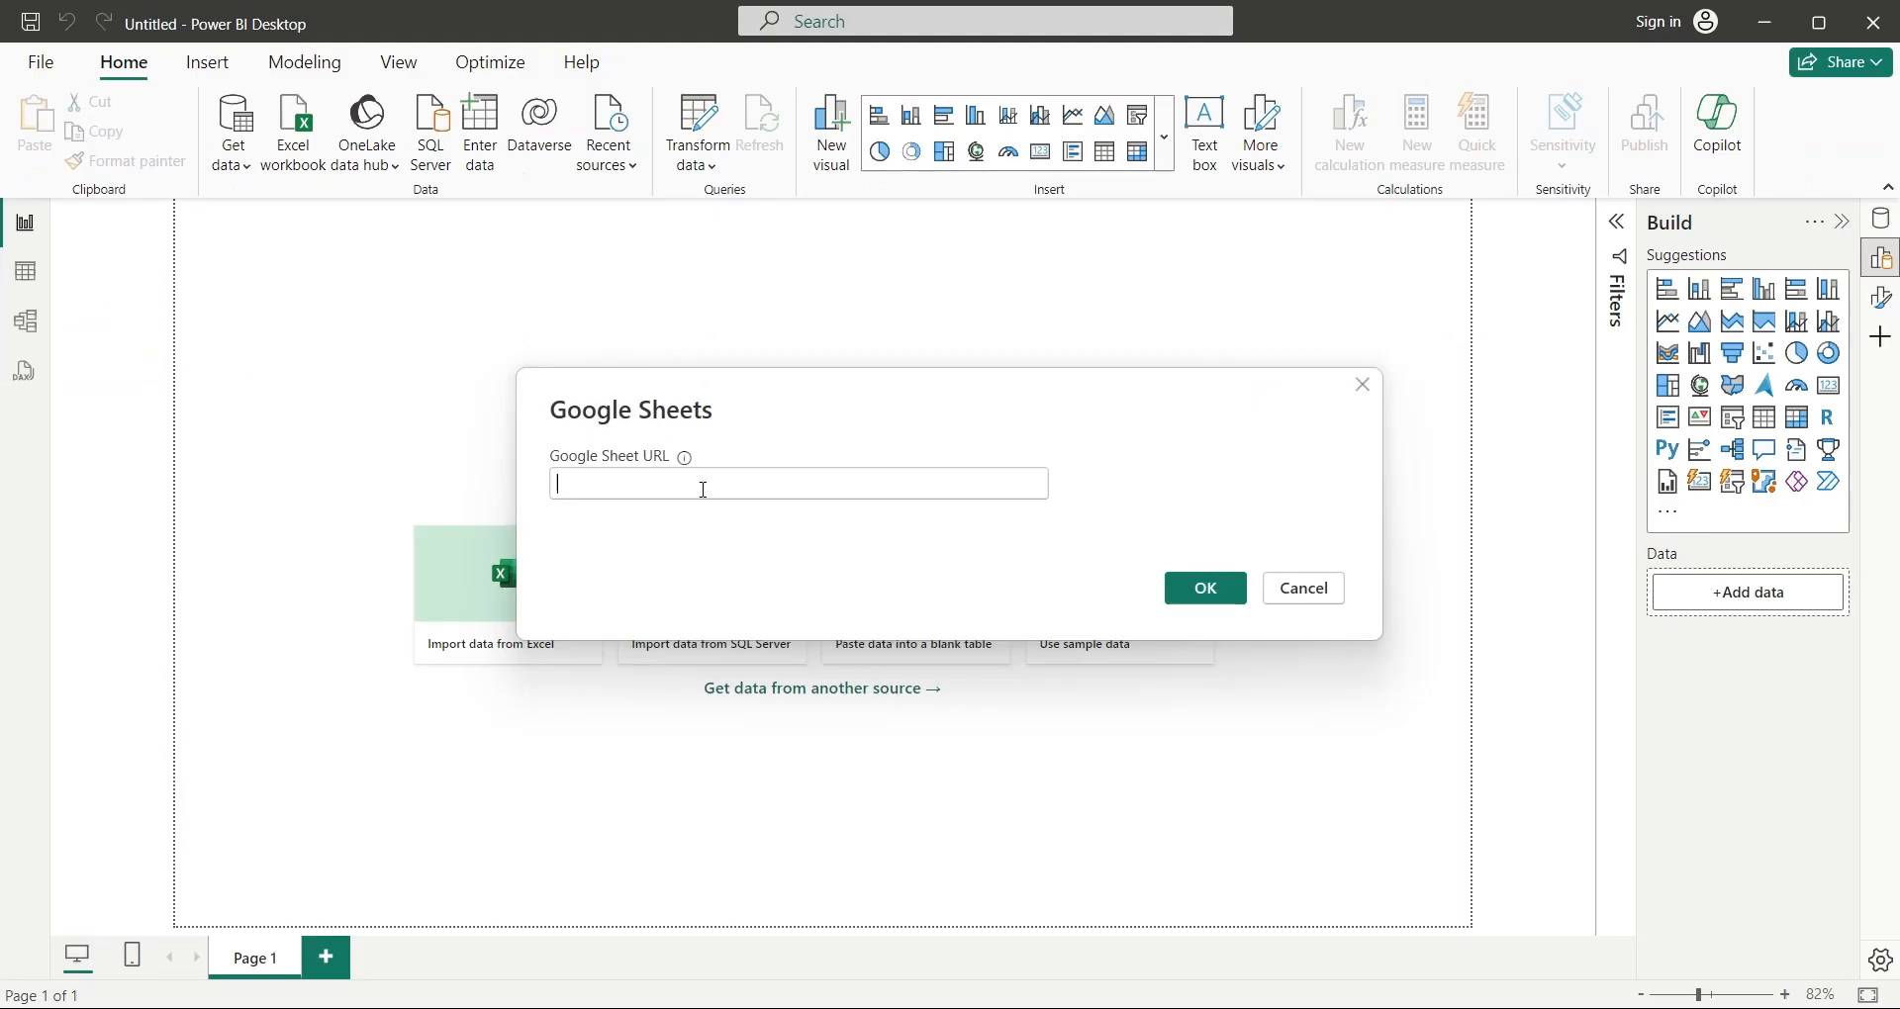
Step: Paste the sheet URL as source and open Form Responses 1 via Transform Data
{"action": "key", "text": "ctrl+v"}
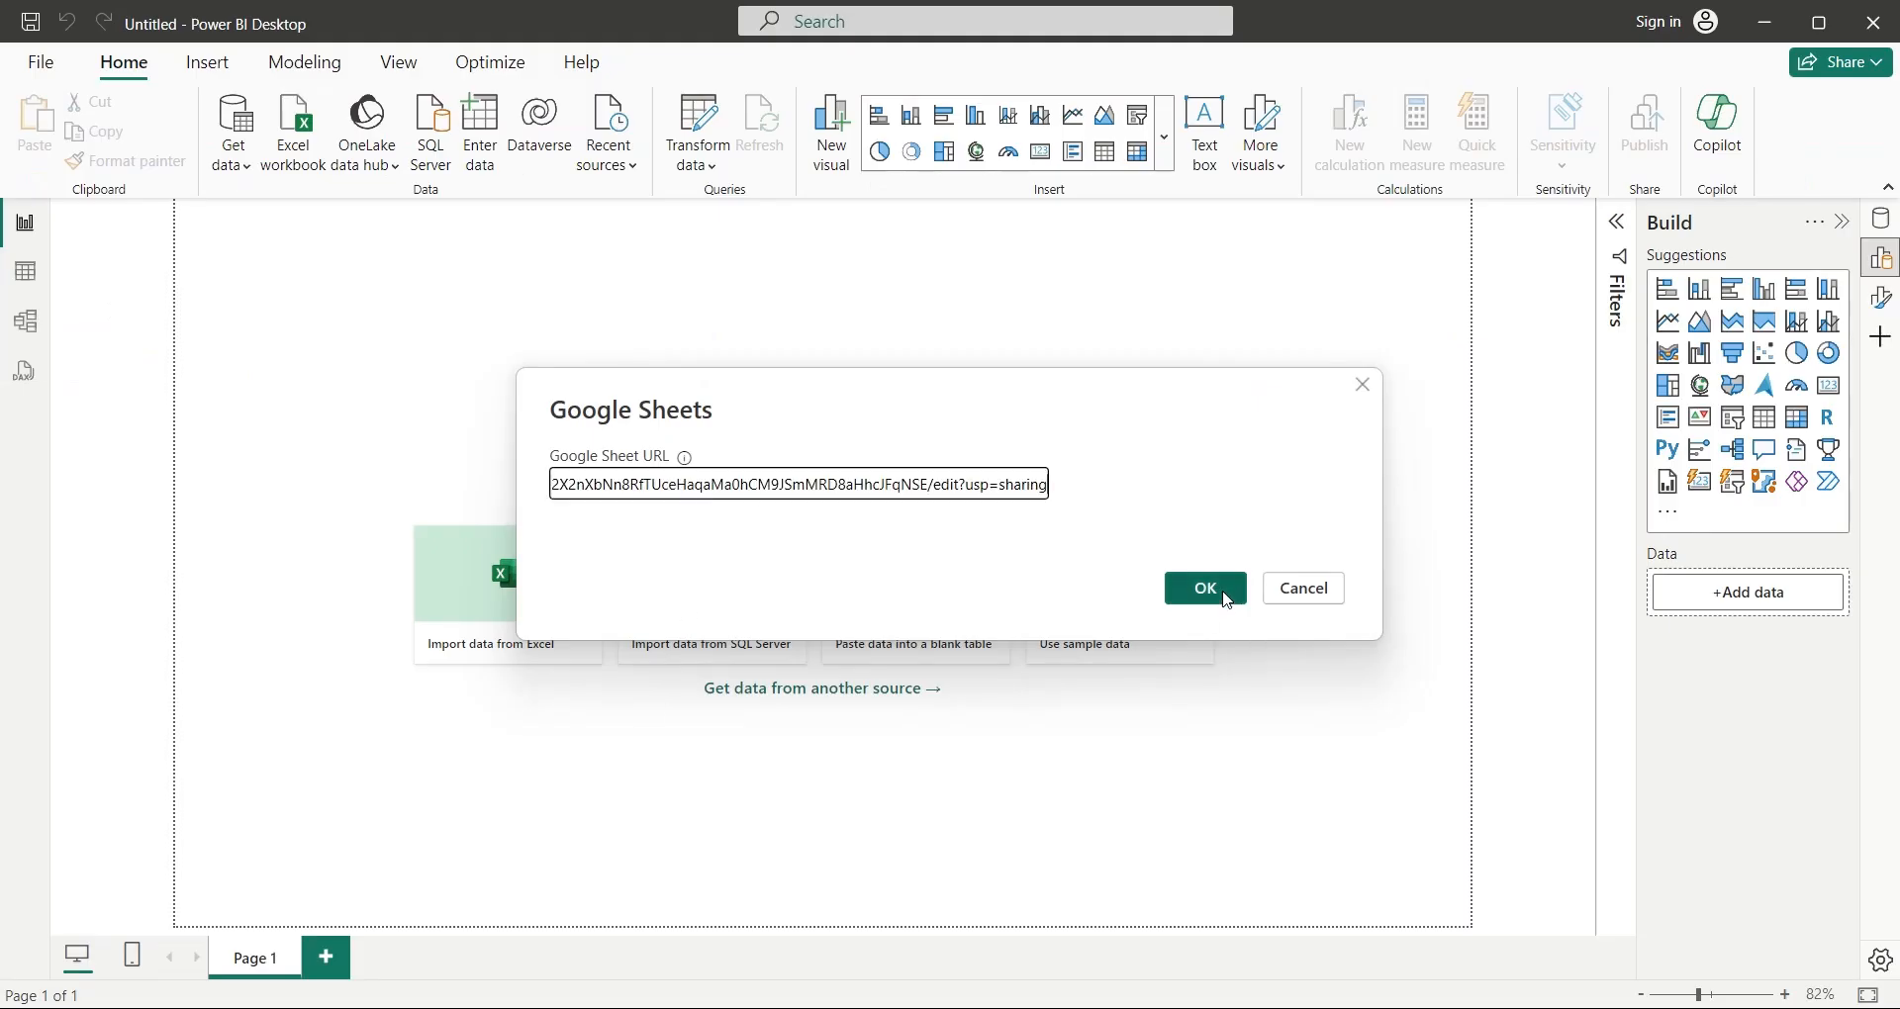
{"action": "left_click", "coordinate": [1205, 589]}
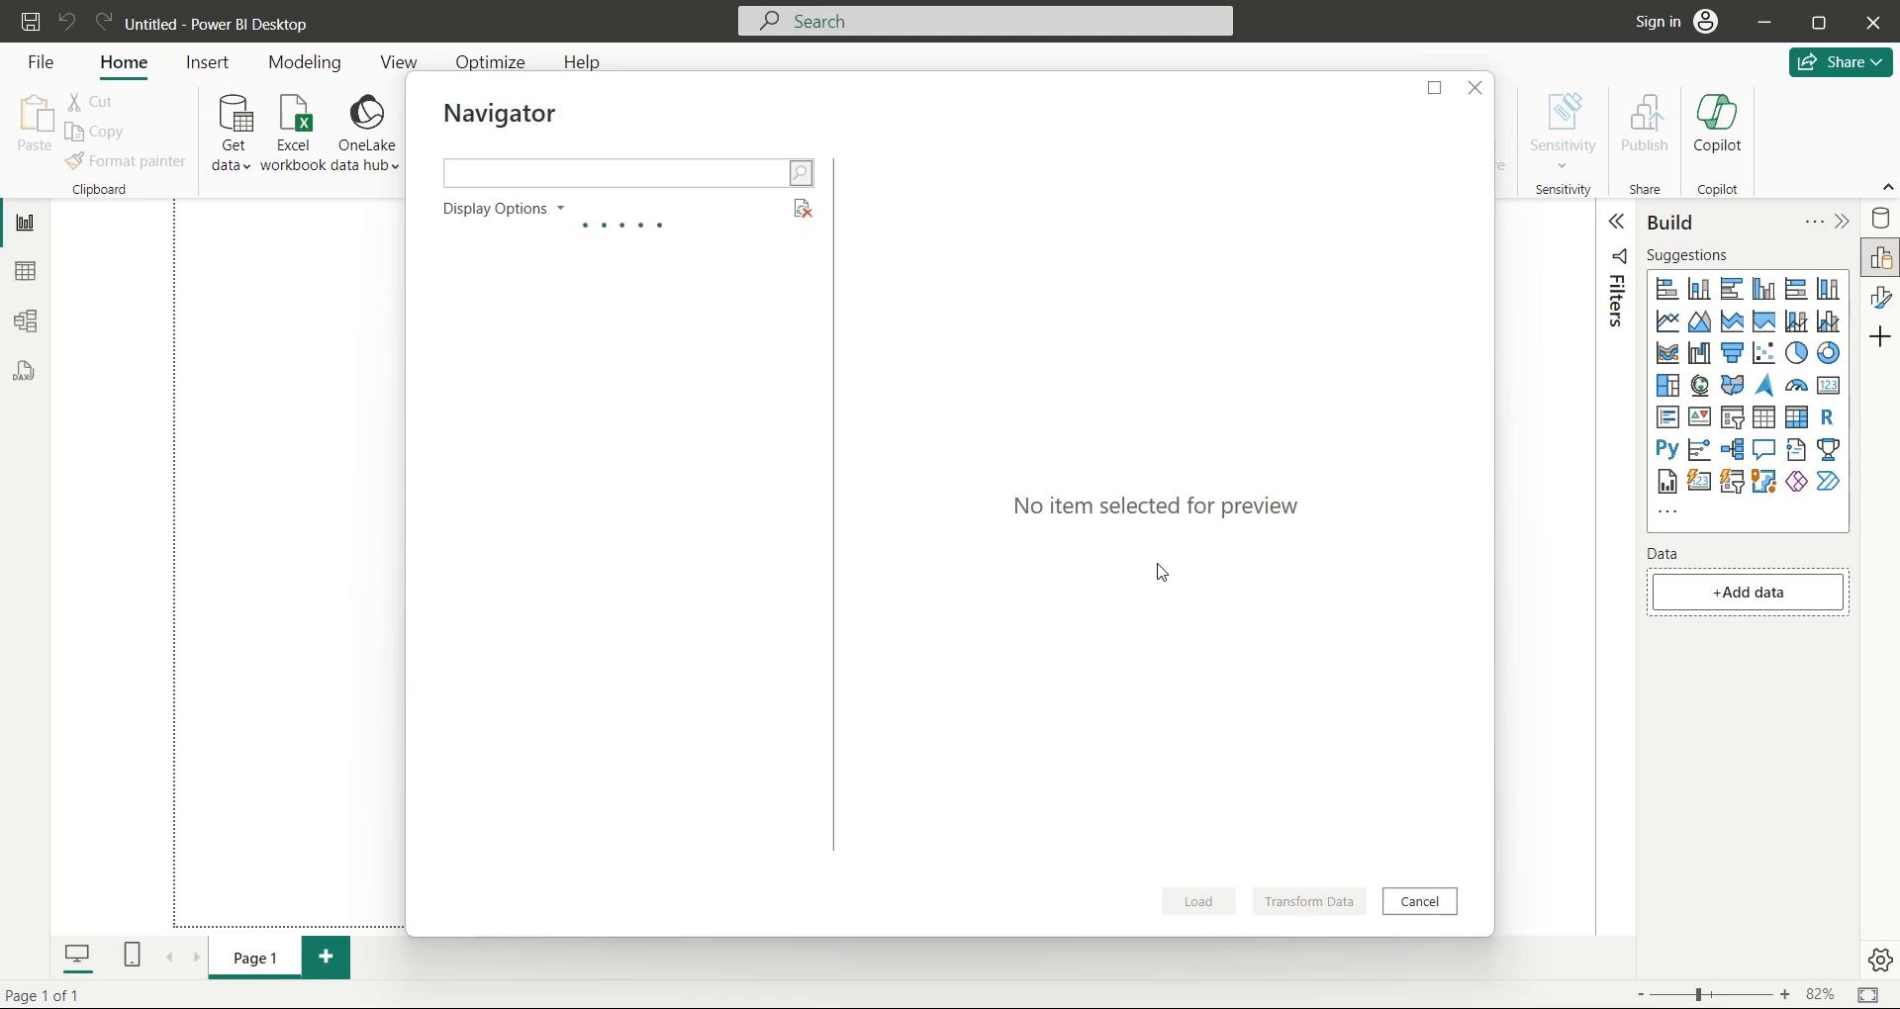
{"action": "left_click", "coordinate": [483, 277]}
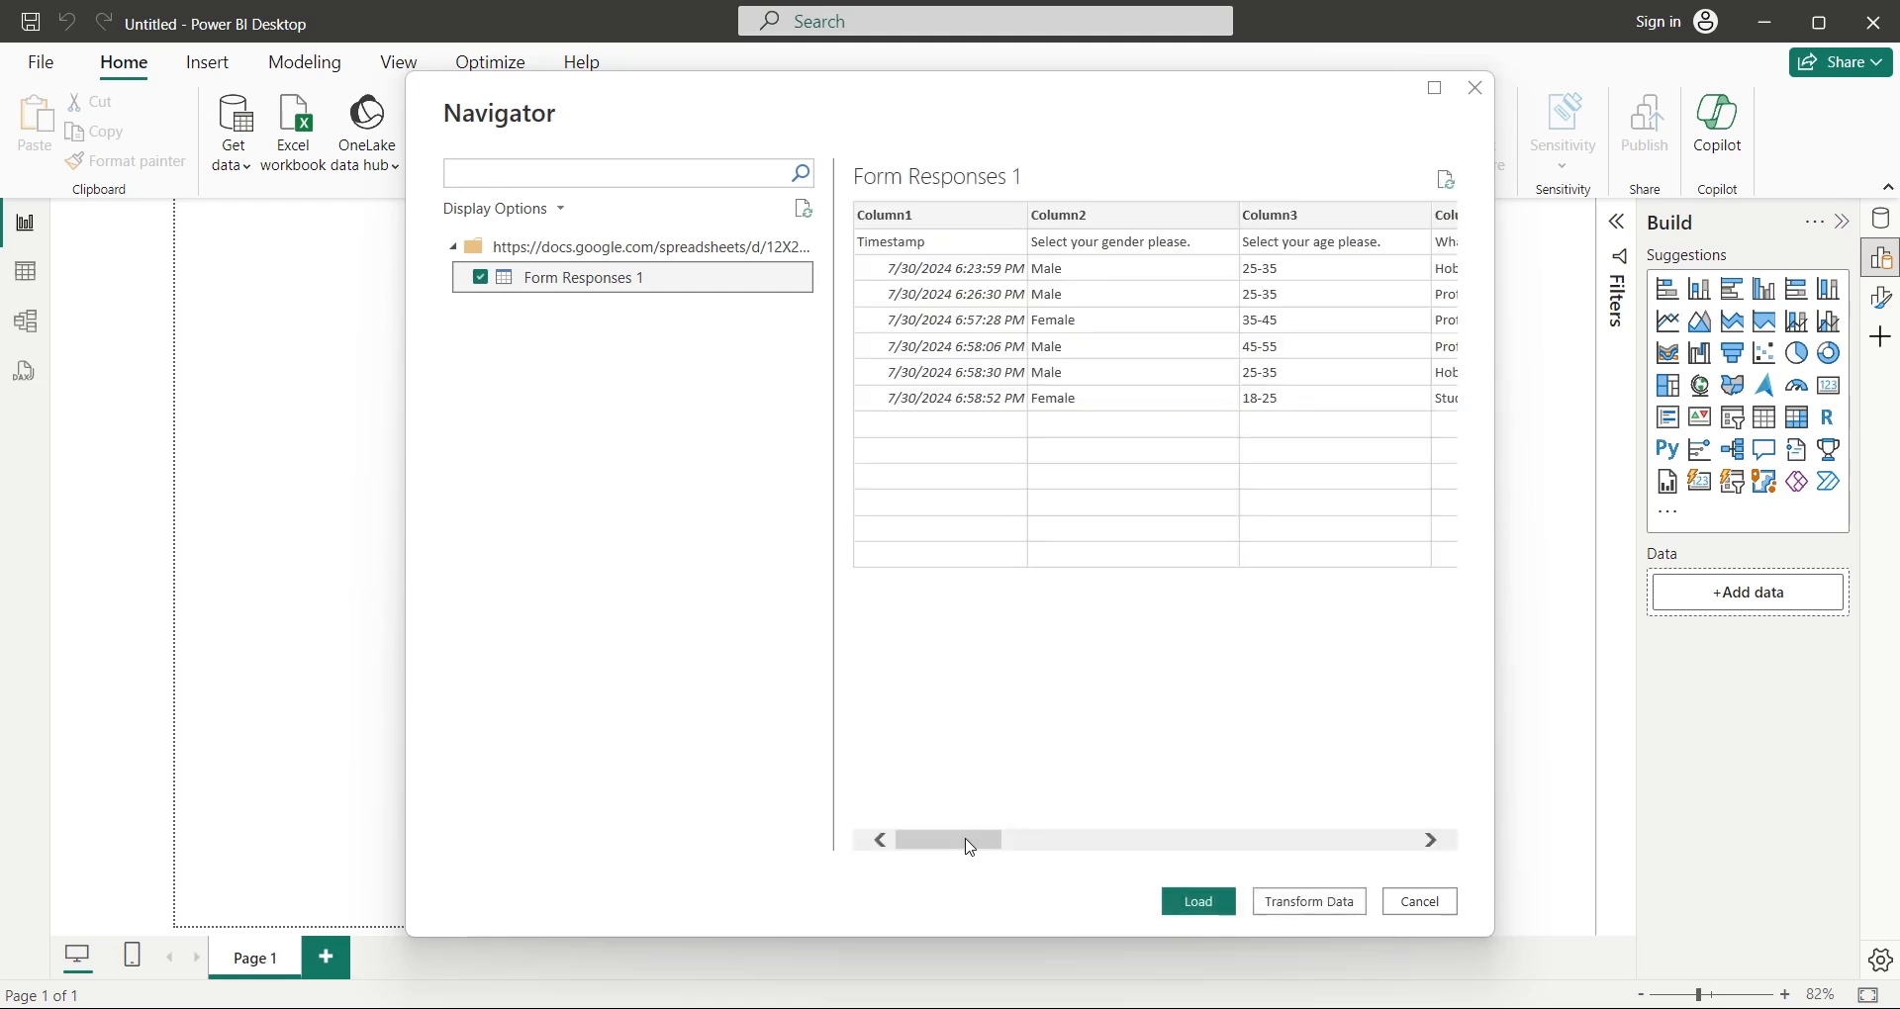
{"action": "mouse_move", "coordinate": [965, 845]}
{"action": "left_mouse_down"}
{"action": "mouse_move", "coordinate": [1396, 844]}
{"action": "mouse_move", "coordinate": [933, 847]}
{"action": "left_mouse_up"}
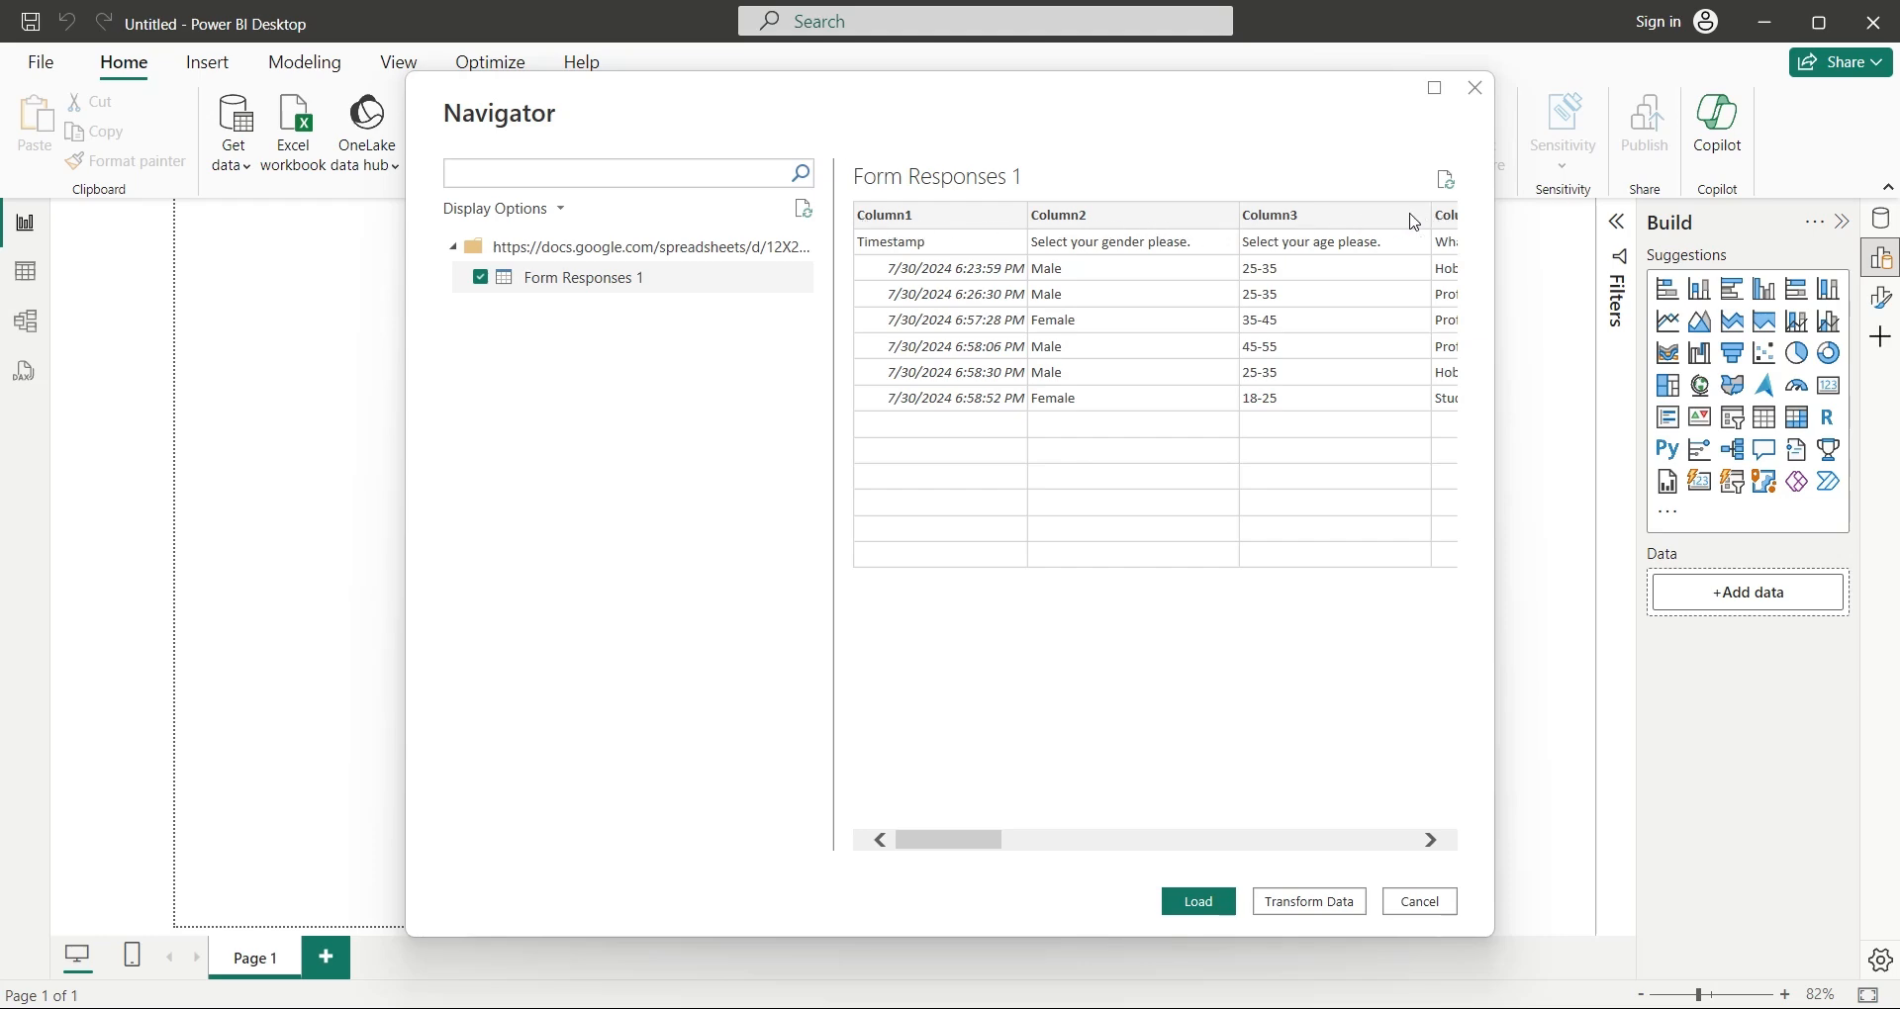
{"action": "left_click", "coordinate": [1308, 901]}
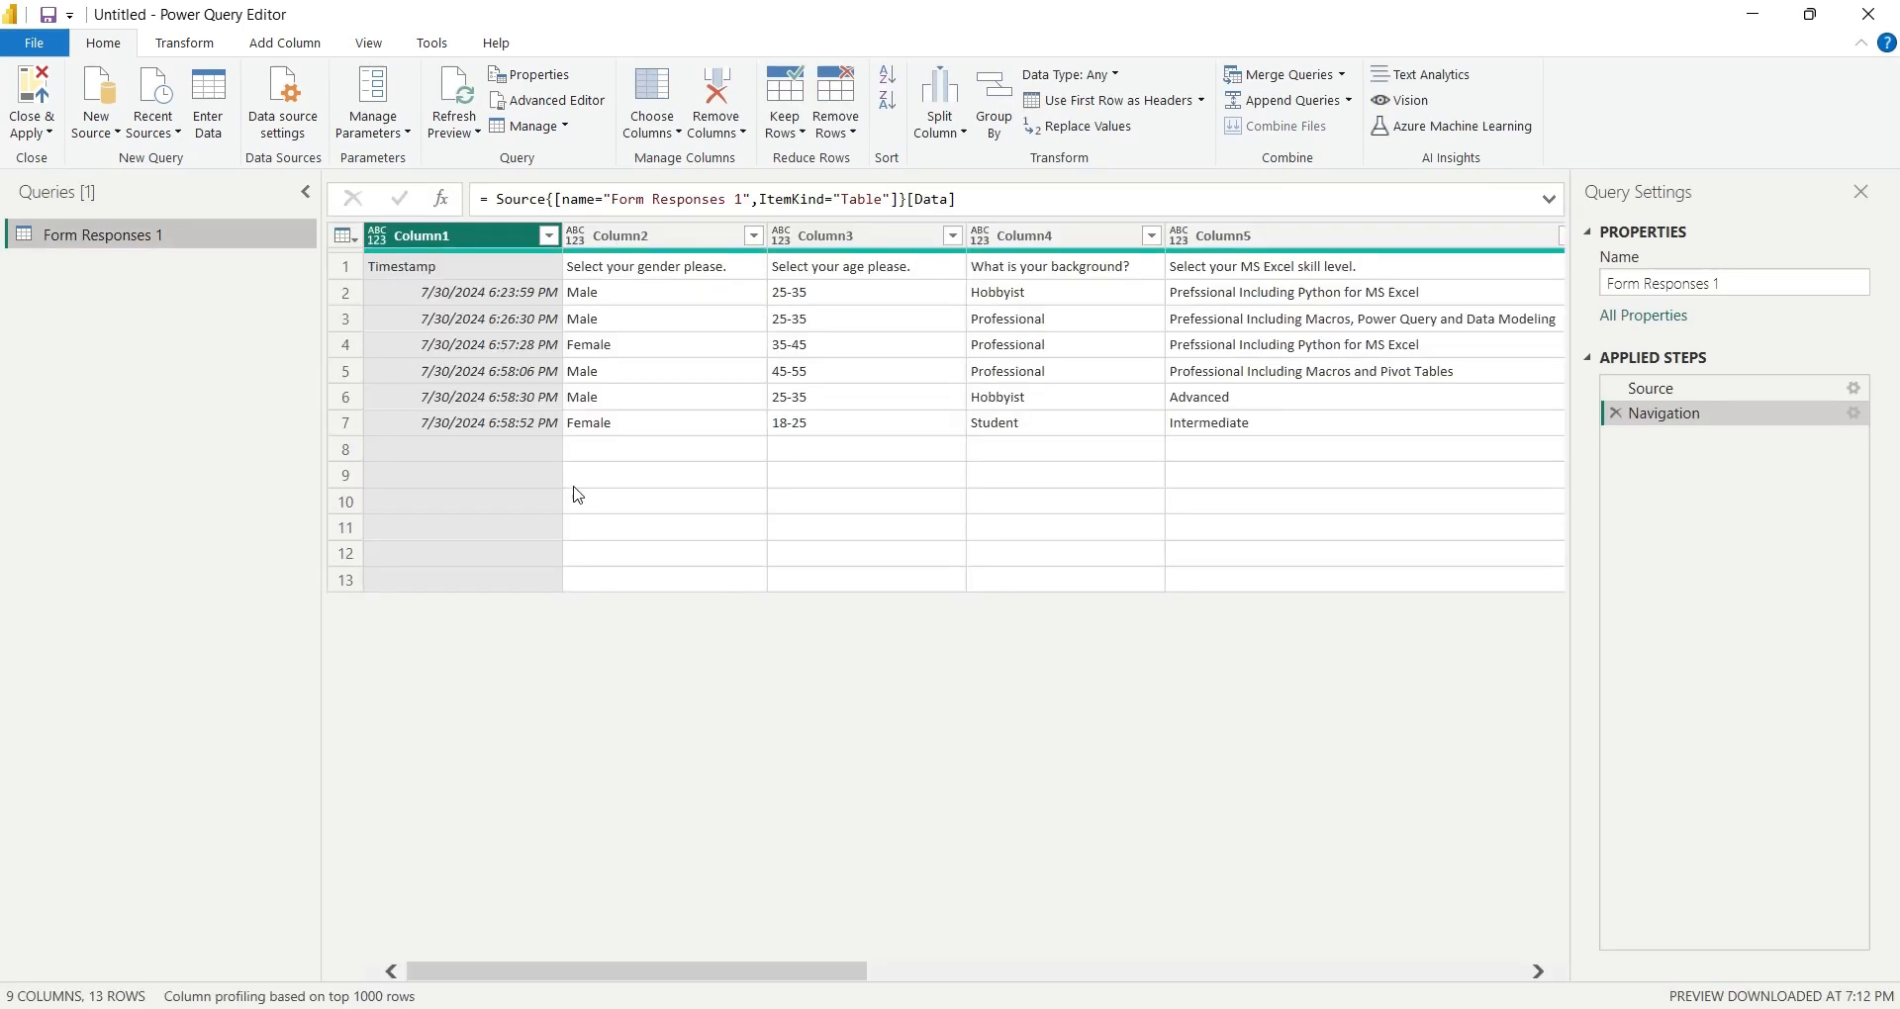
Step: Filter out blank Column1 rows, promote the first row to headers, and Close & Apply
{"action": "left_click", "coordinate": [549, 236]}
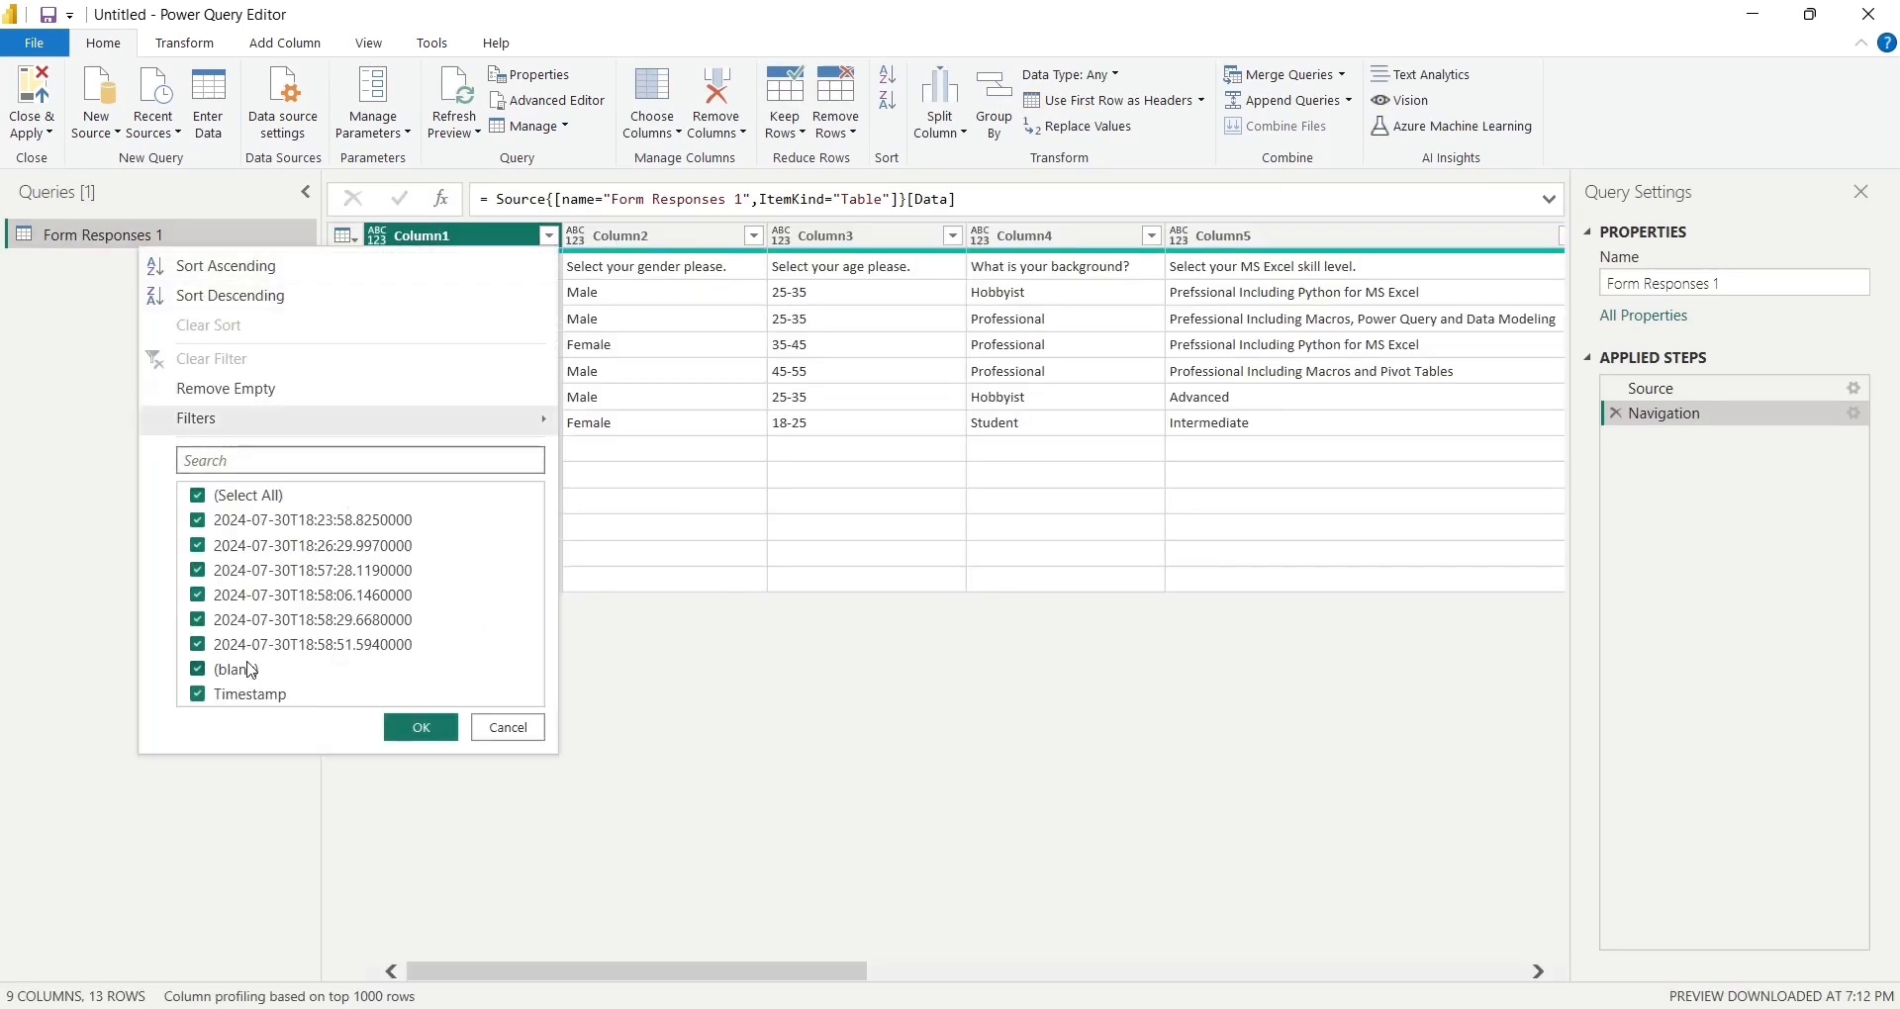
{"action": "left_click", "coordinate": [197, 670]}
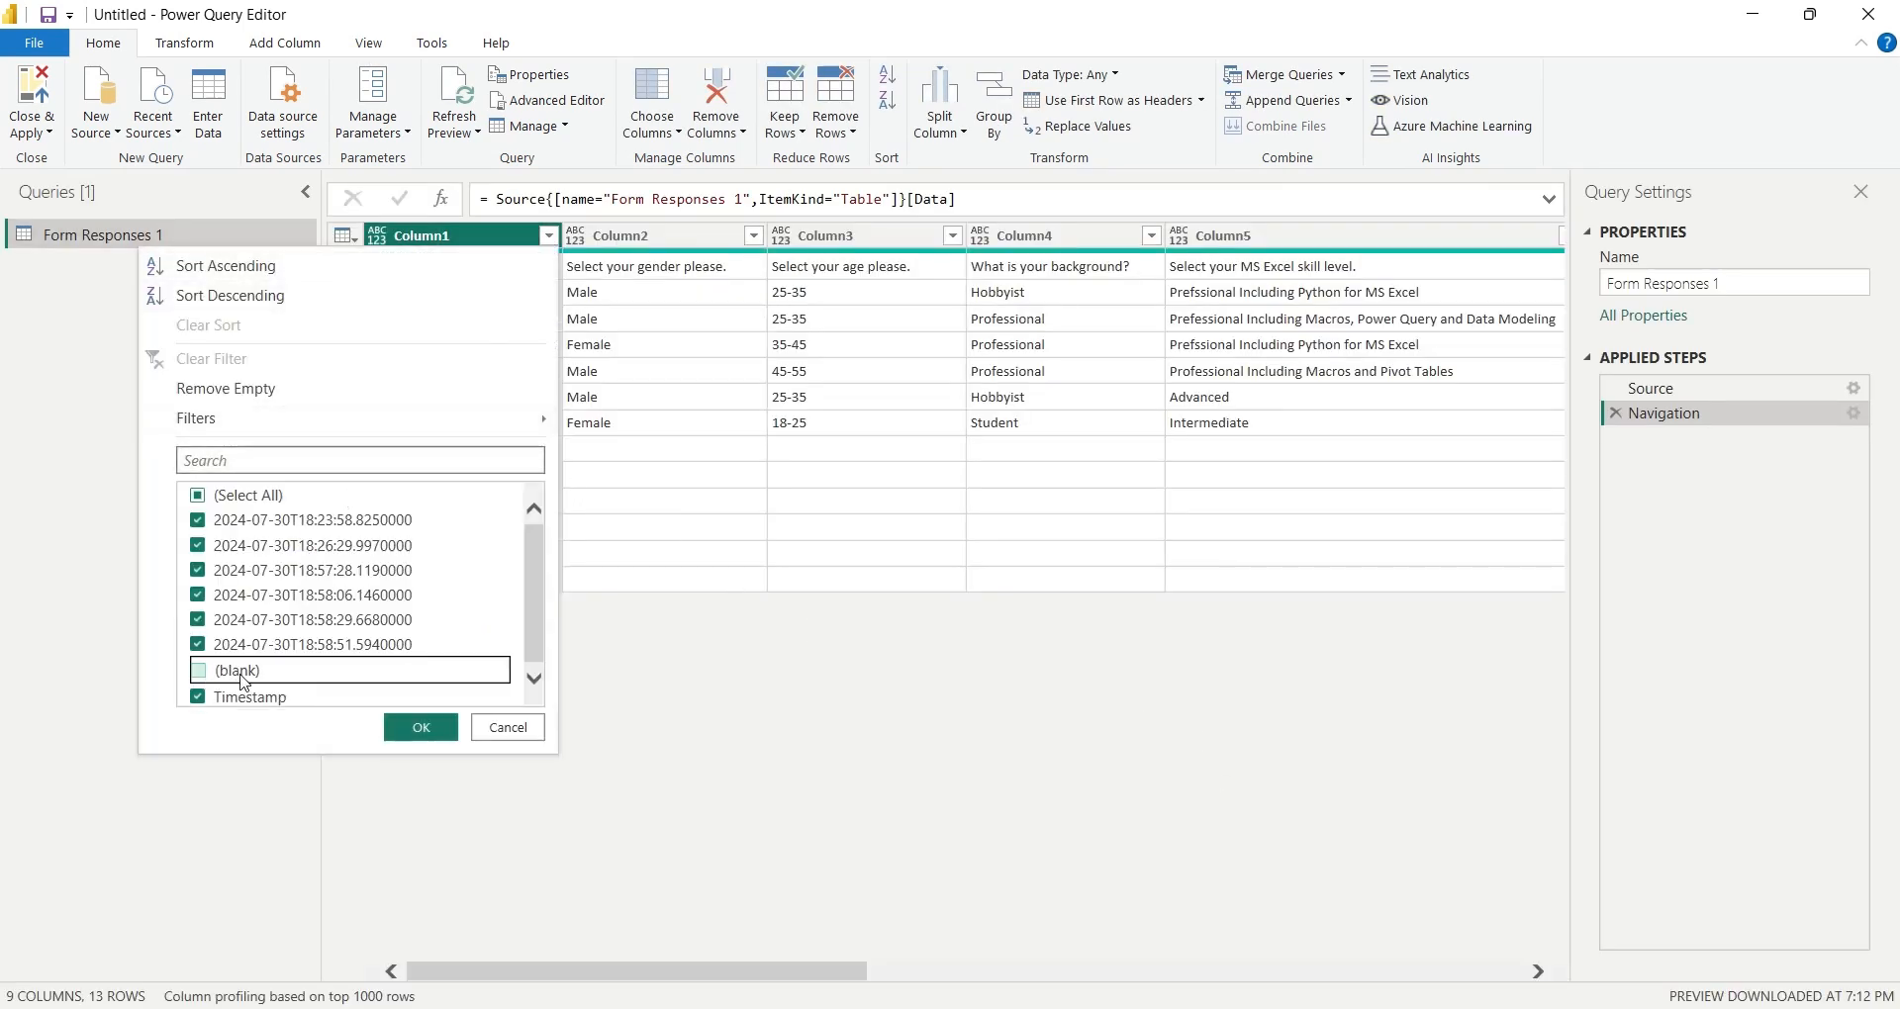
{"action": "left_click", "coordinate": [418, 729]}
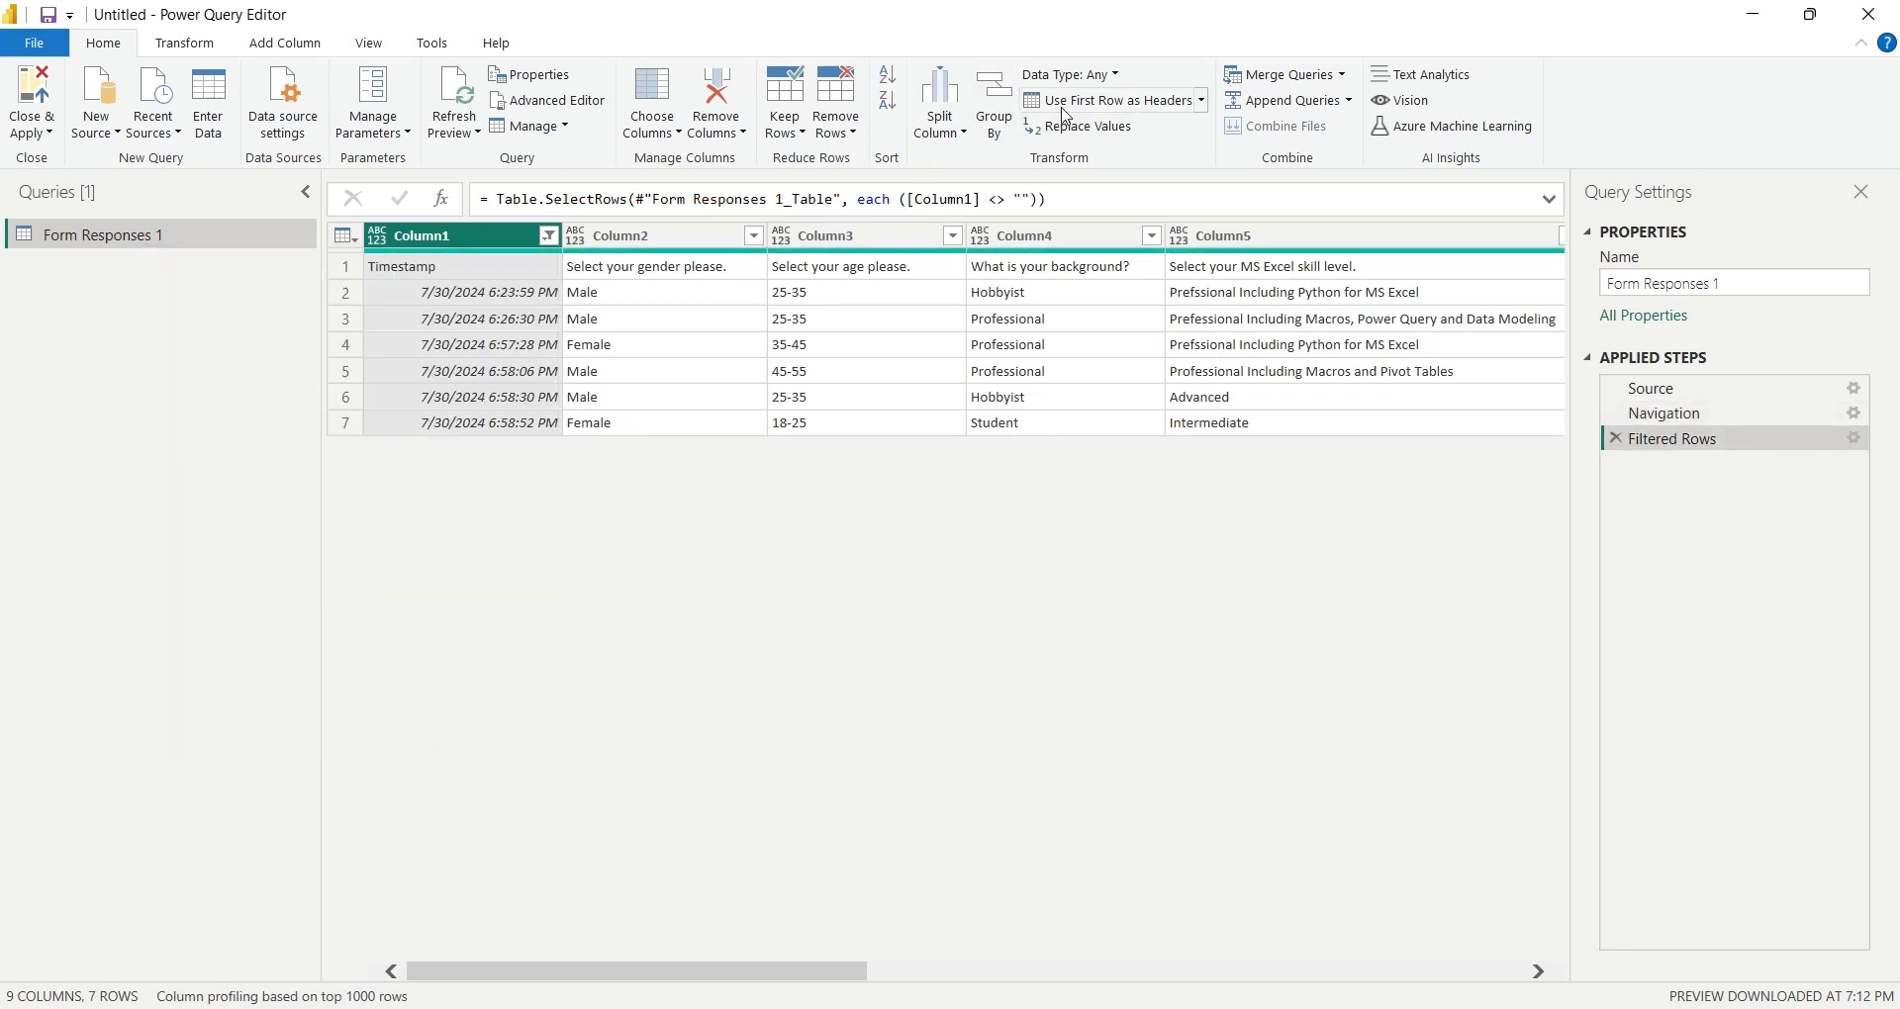
{"action": "left_click", "coordinate": [1115, 100]}
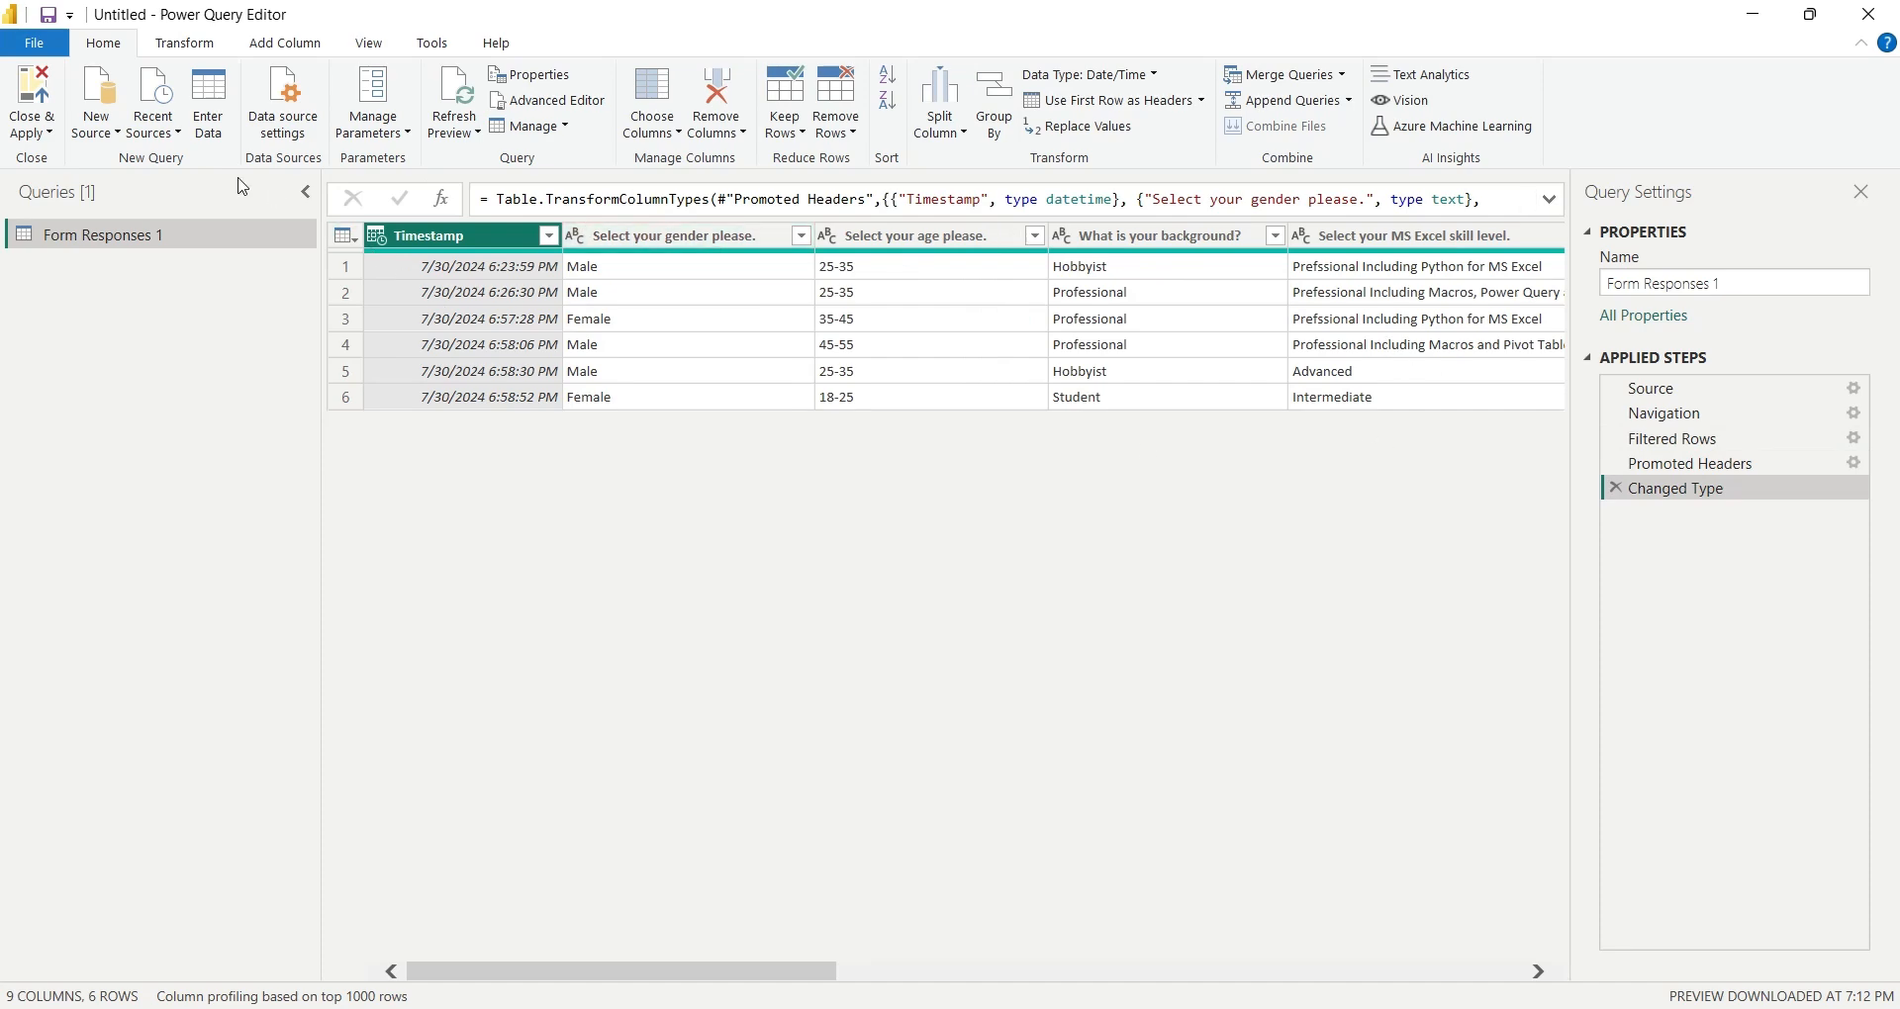
{"action": "left_click", "coordinate": [33, 93]}
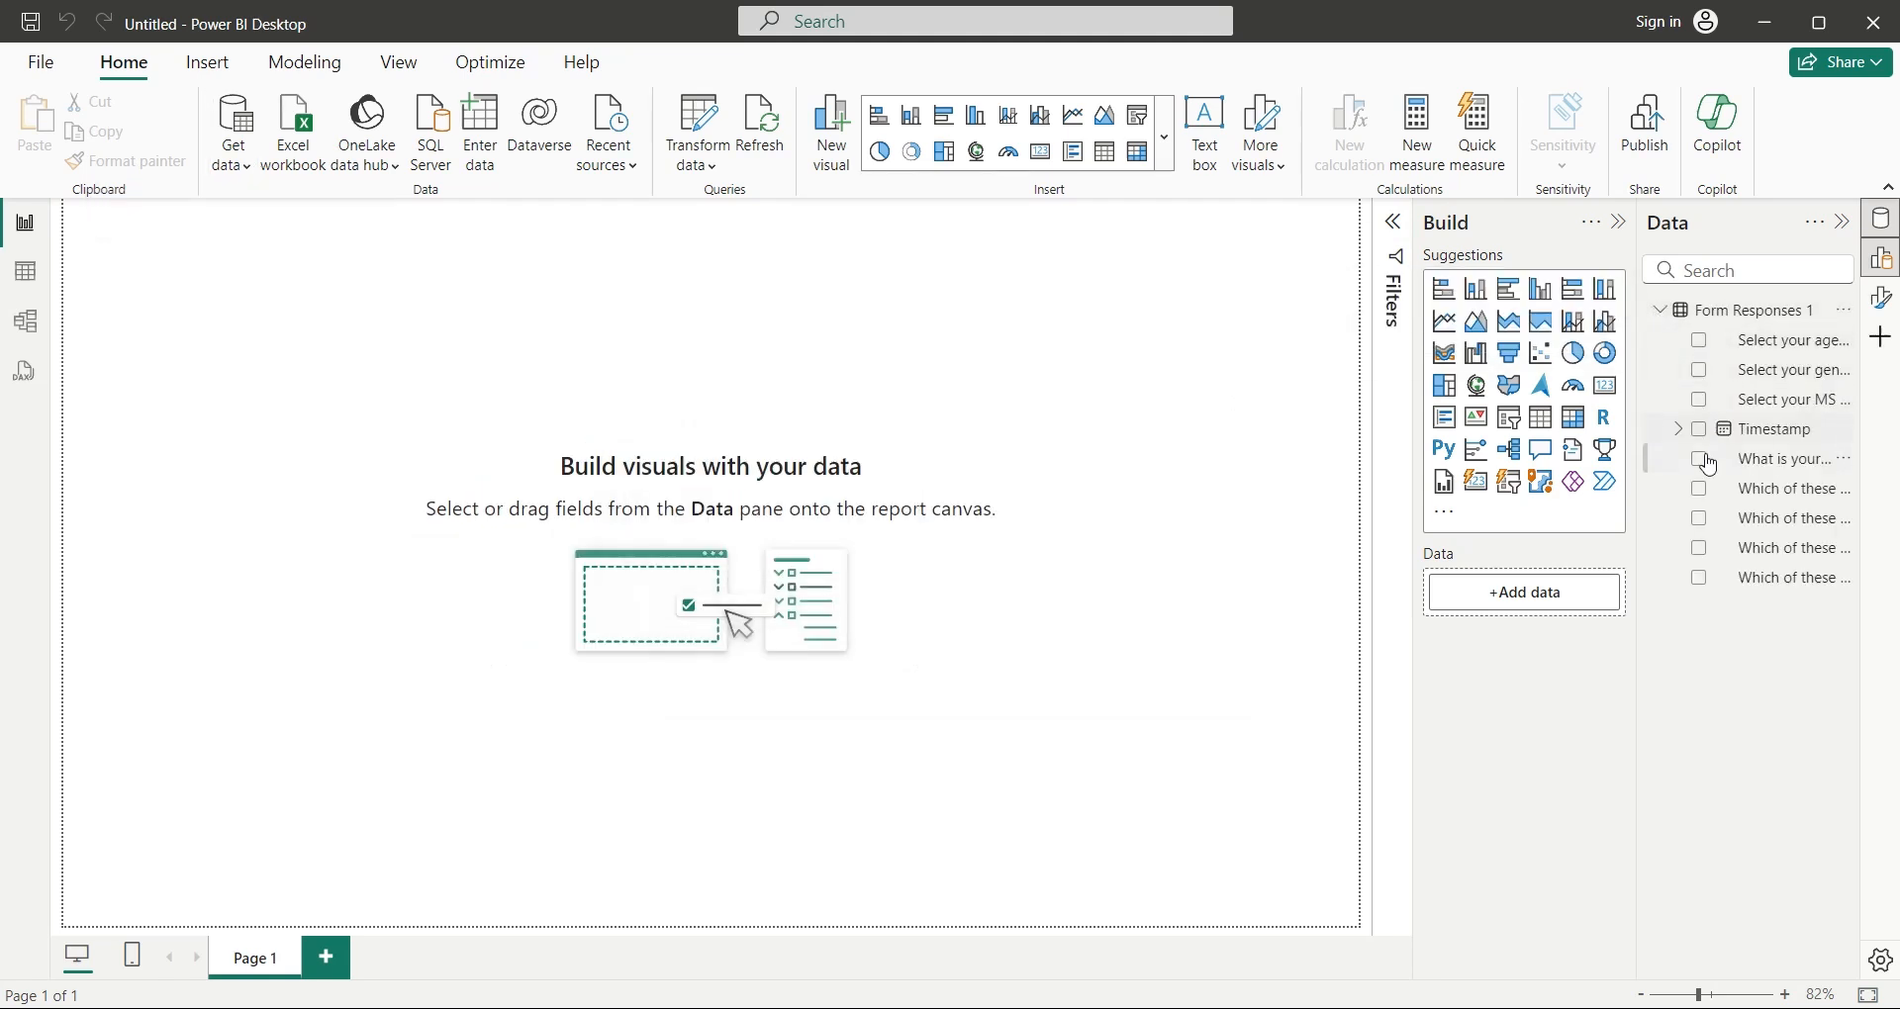
Step: Widen the field list and add the dashboard title text box at font size 28
{"action": "mouse_move", "coordinate": [1637, 475]}
{"action": "left_mouse_down"}
{"action": "mouse_move", "coordinate": [1371, 483]}
{"action": "mouse_move", "coordinate": [1511, 490]}
{"action": "left_mouse_up"}
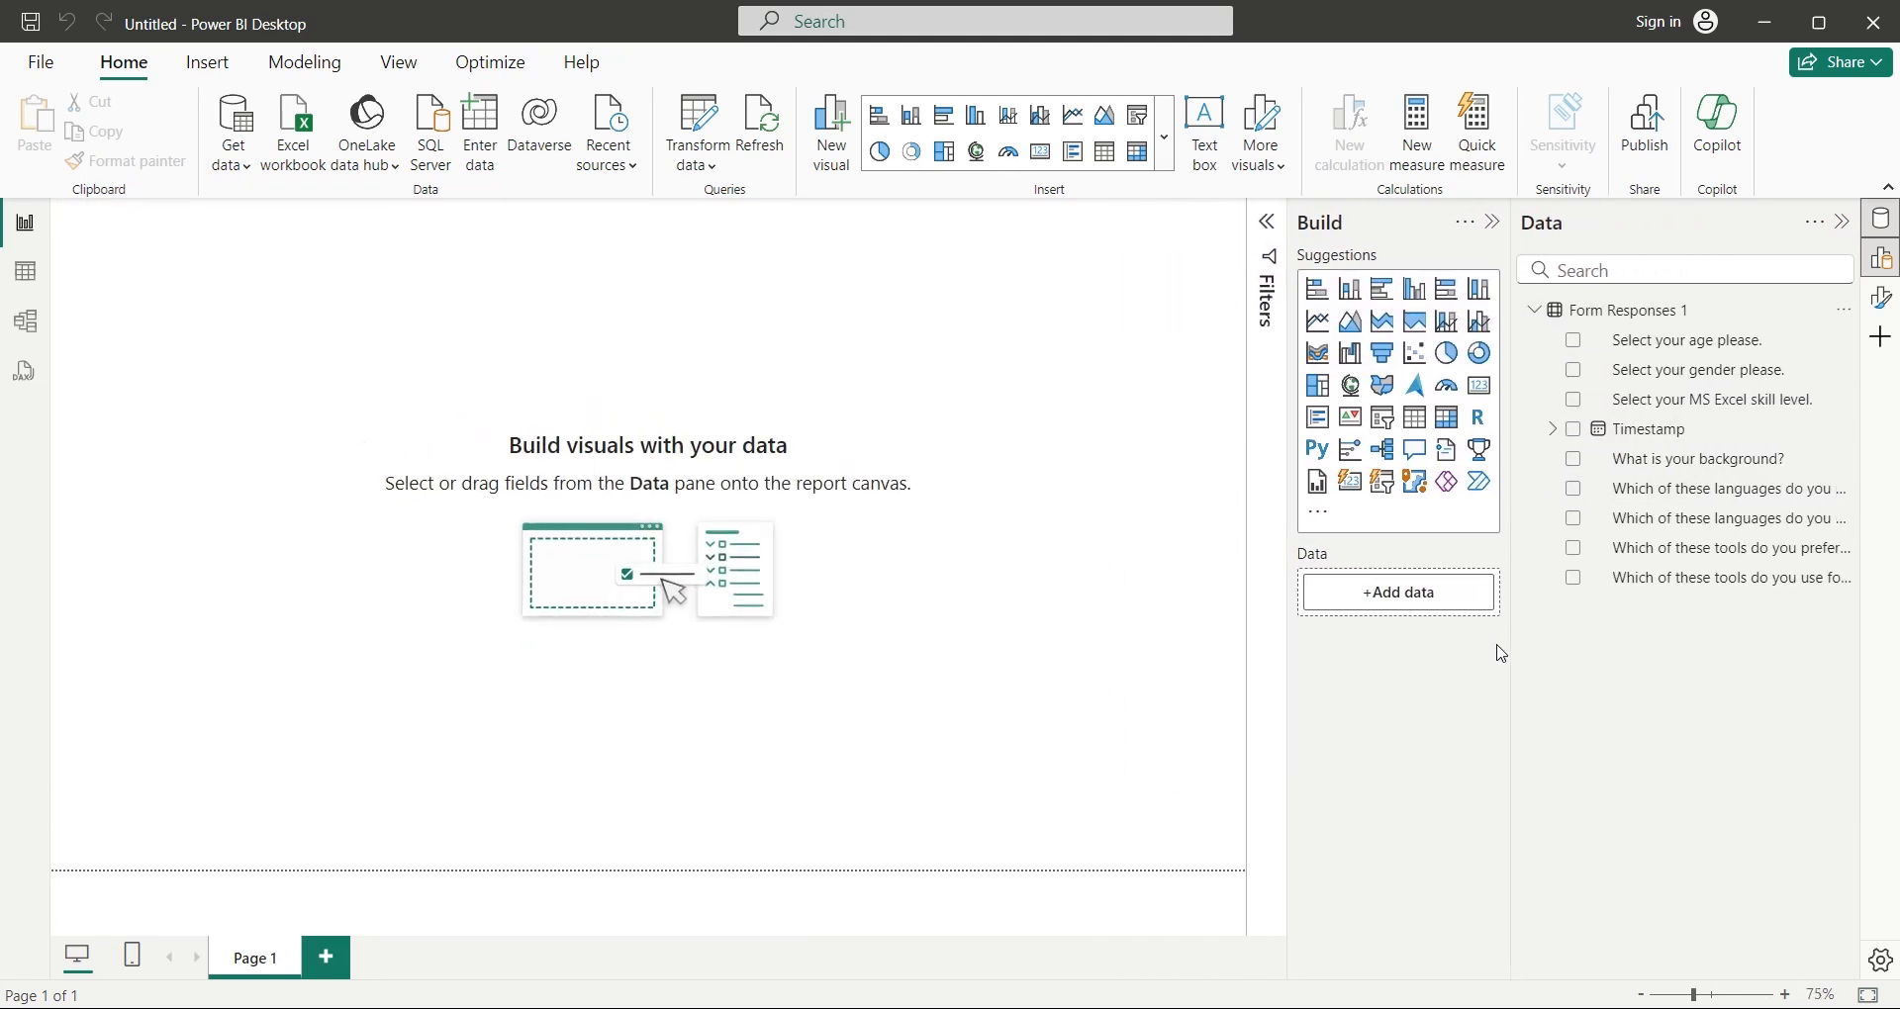
{"action": "left_click", "coordinate": [1203, 135]}
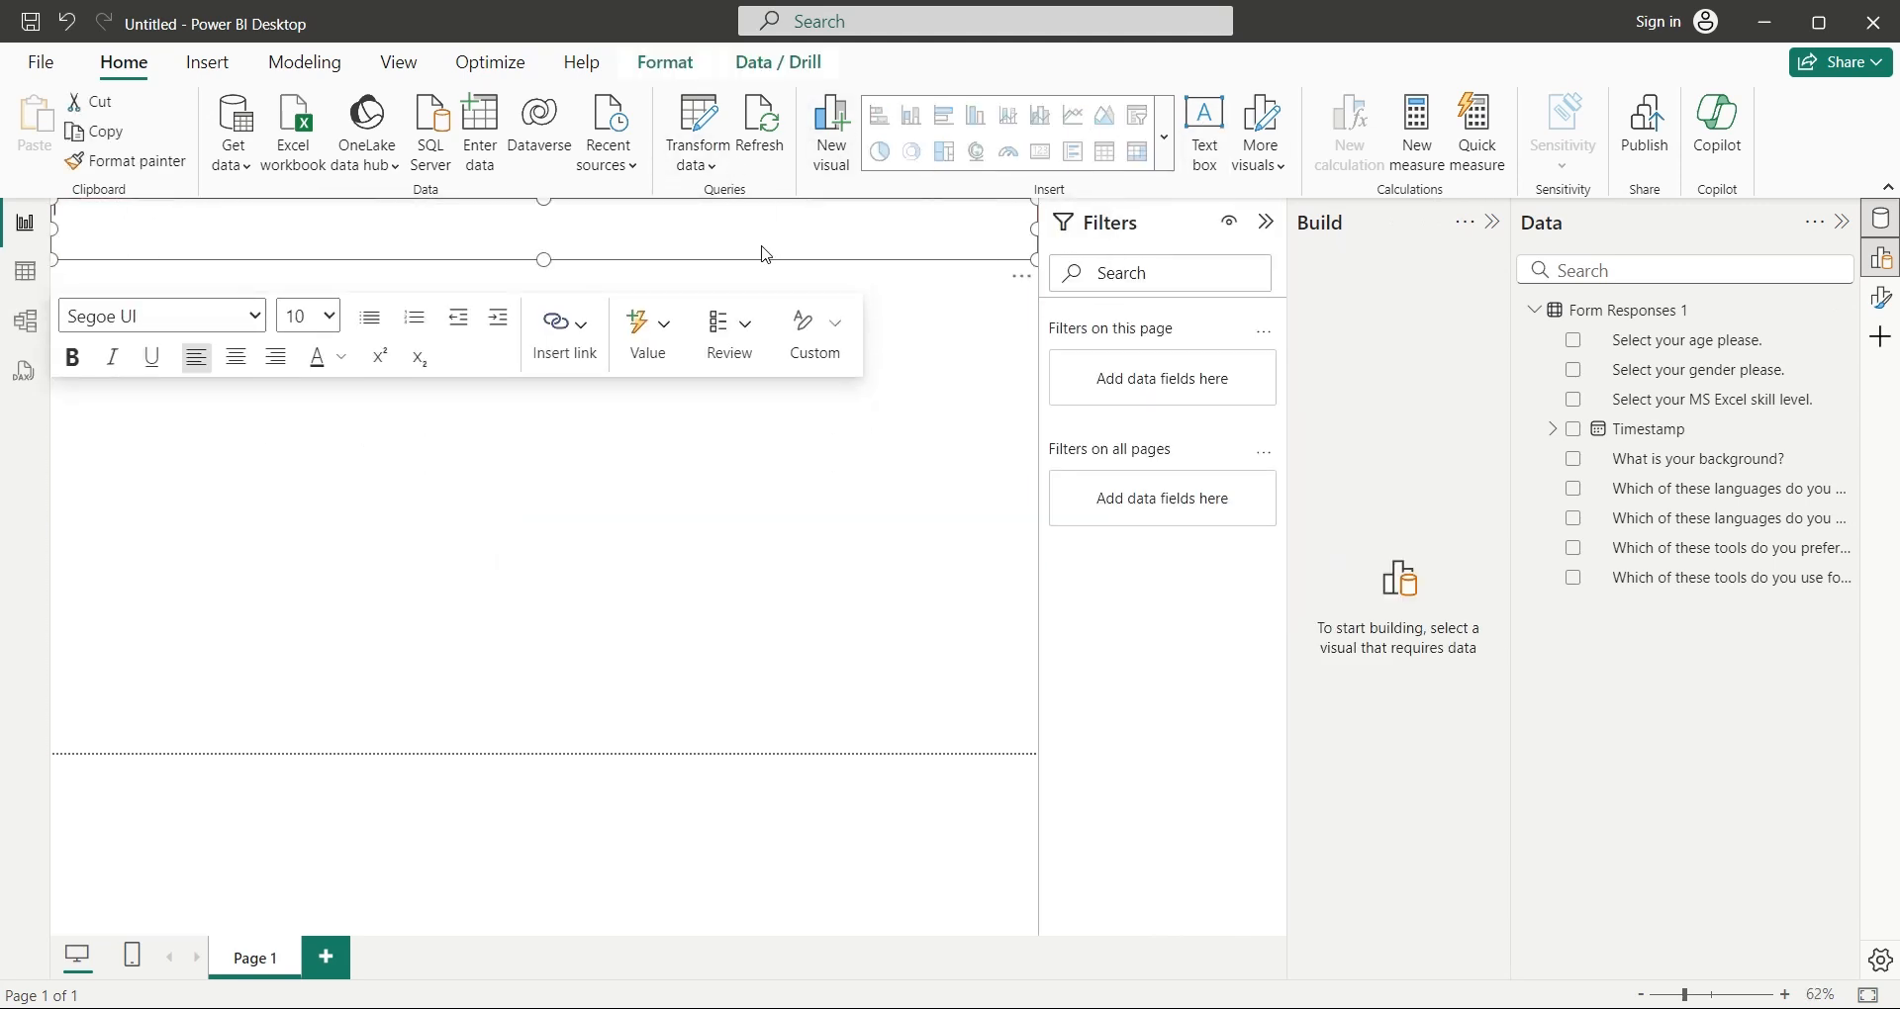
{"action": "type", "text": "Data Science Questionnaire Dashboard"}
{"action": "left_click", "coordinate": [329, 316]}
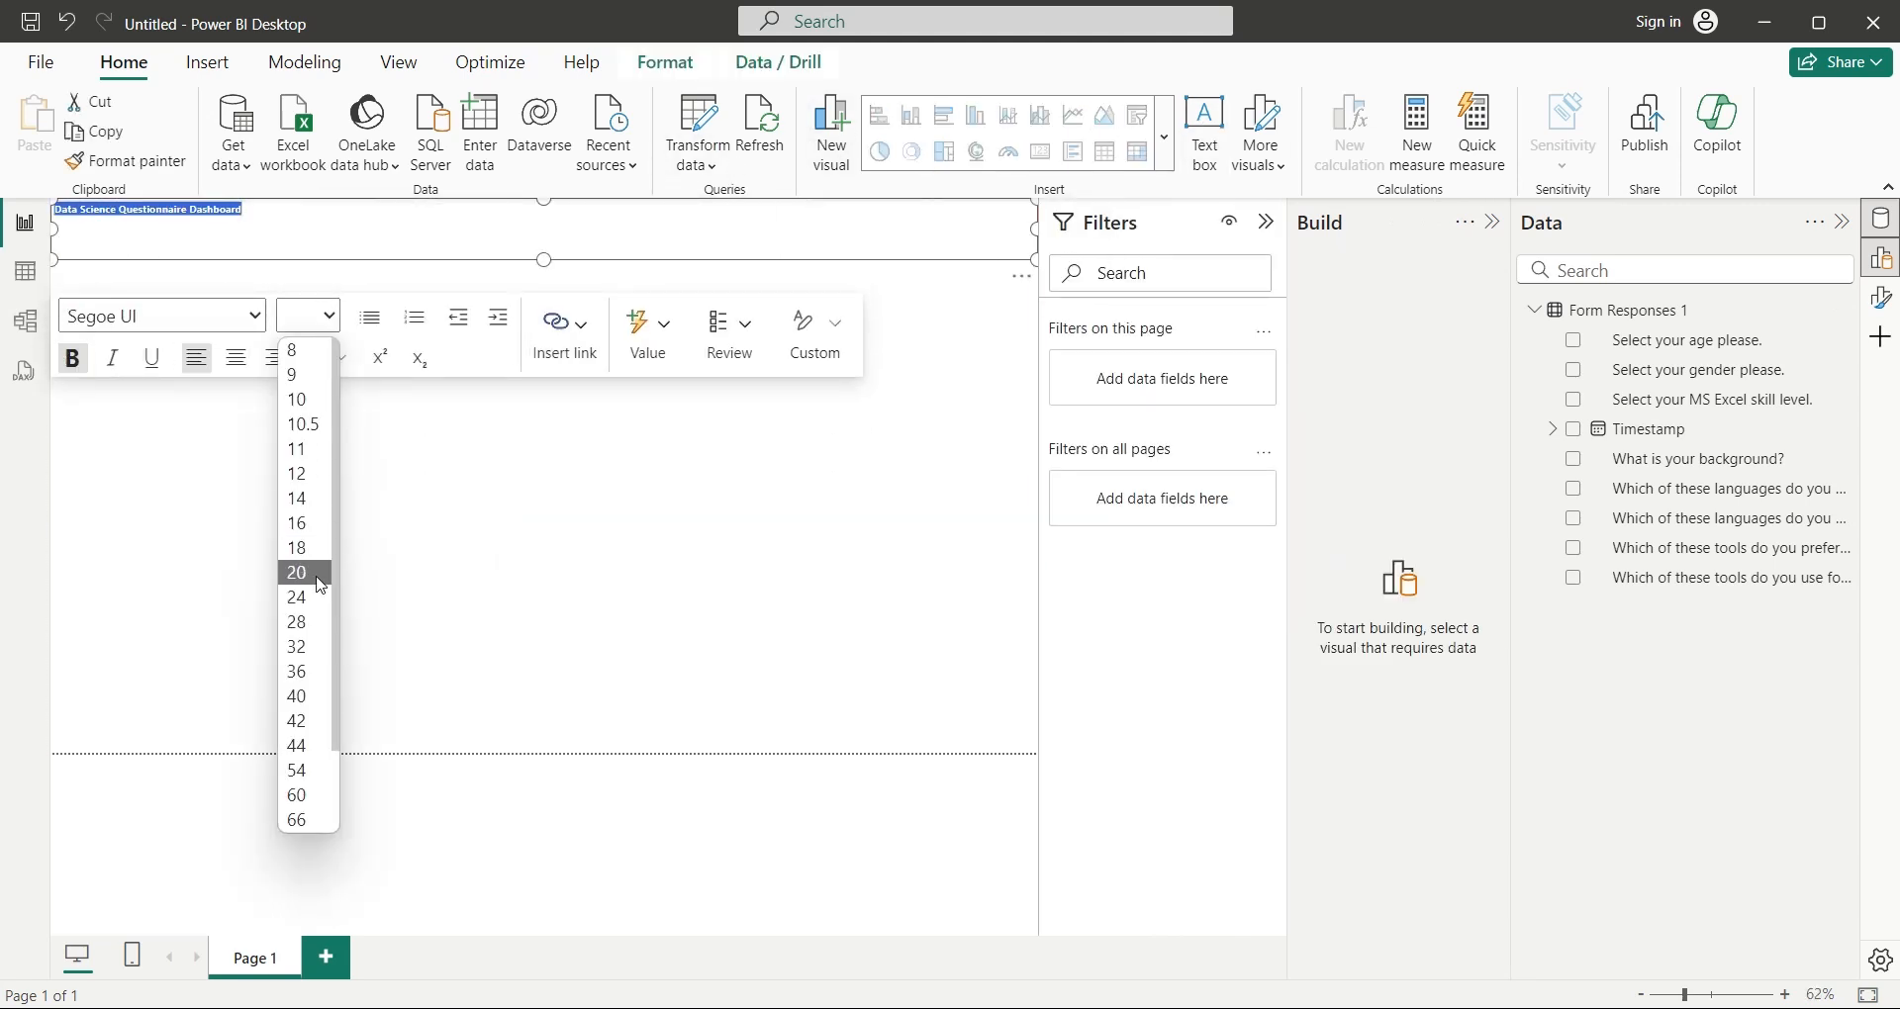
{"action": "left_click", "coordinate": [308, 424]}
{"action": "left_click", "coordinate": [329, 316]}
{"action": "left_click", "coordinate": [306, 646]}
{"action": "left_click", "coordinate": [890, 520]}
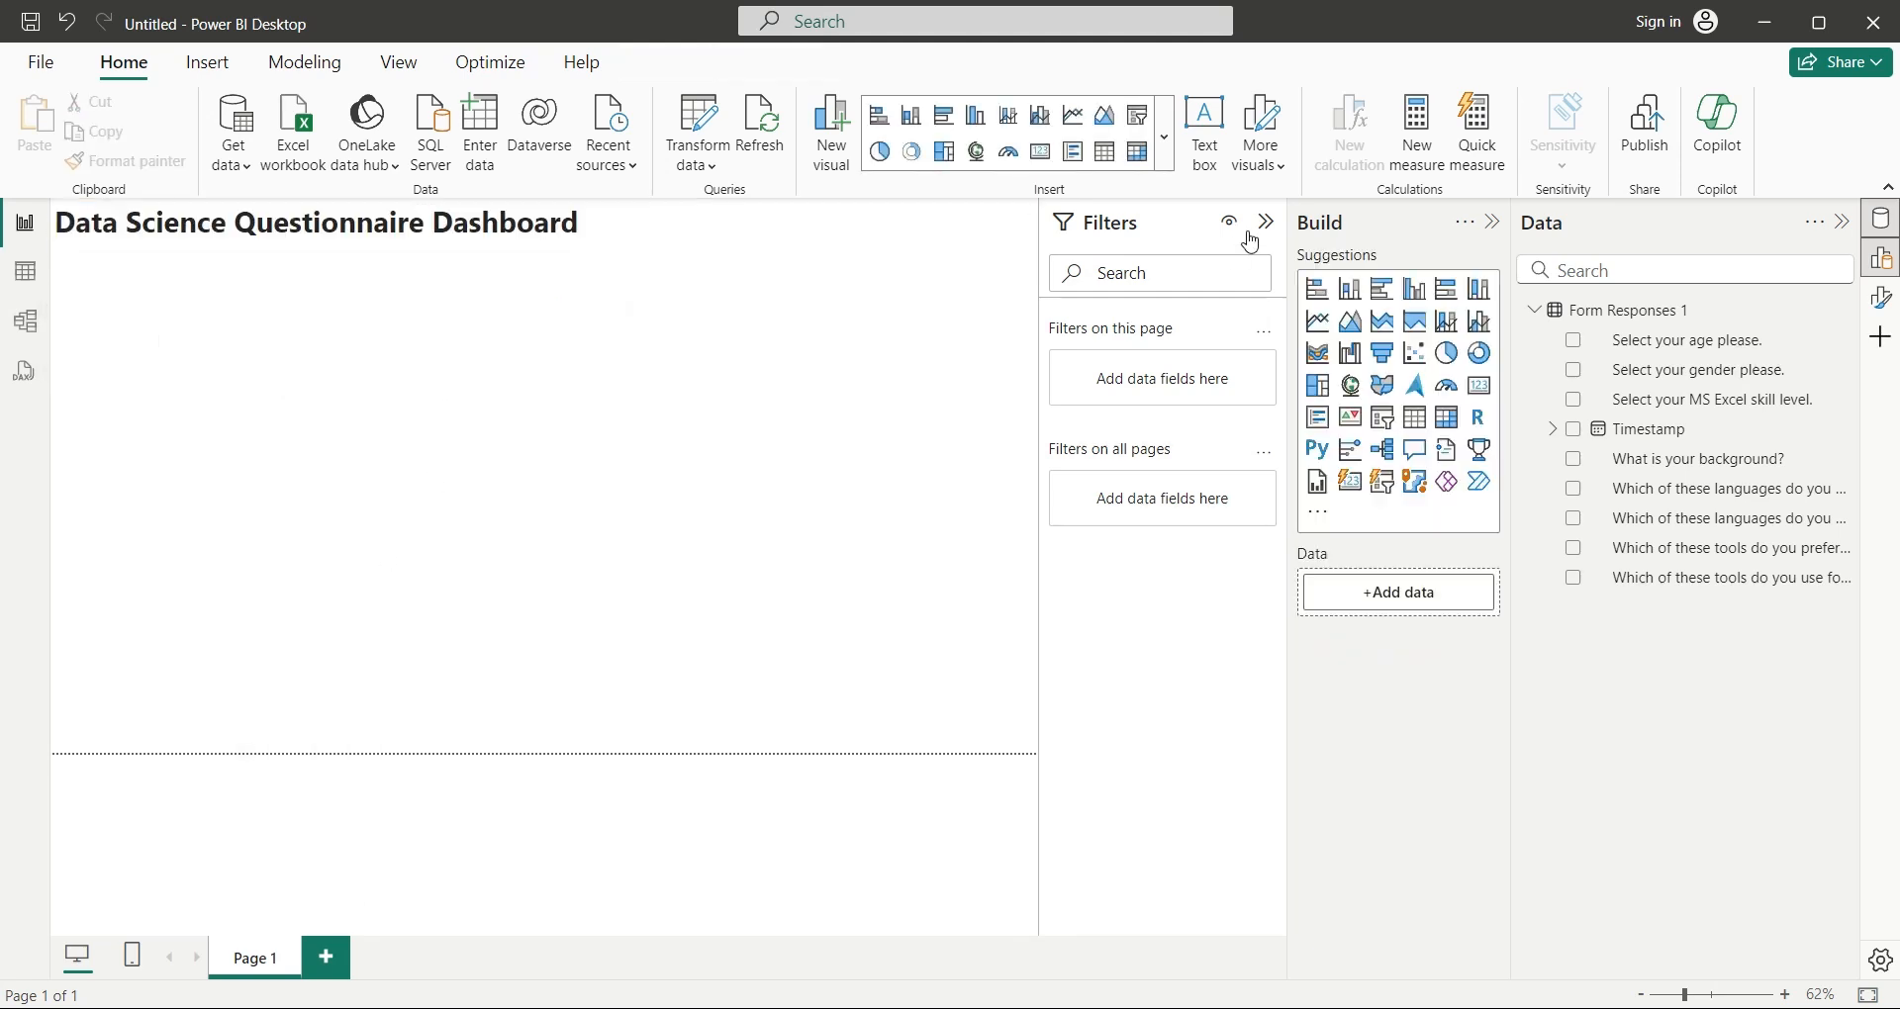
Step: Collapse the filters pane and add a second text box for 'Total Responses:'
{"action": "left_click", "coordinate": [1265, 221]}
{"action": "left_click", "coordinate": [1203, 144]}
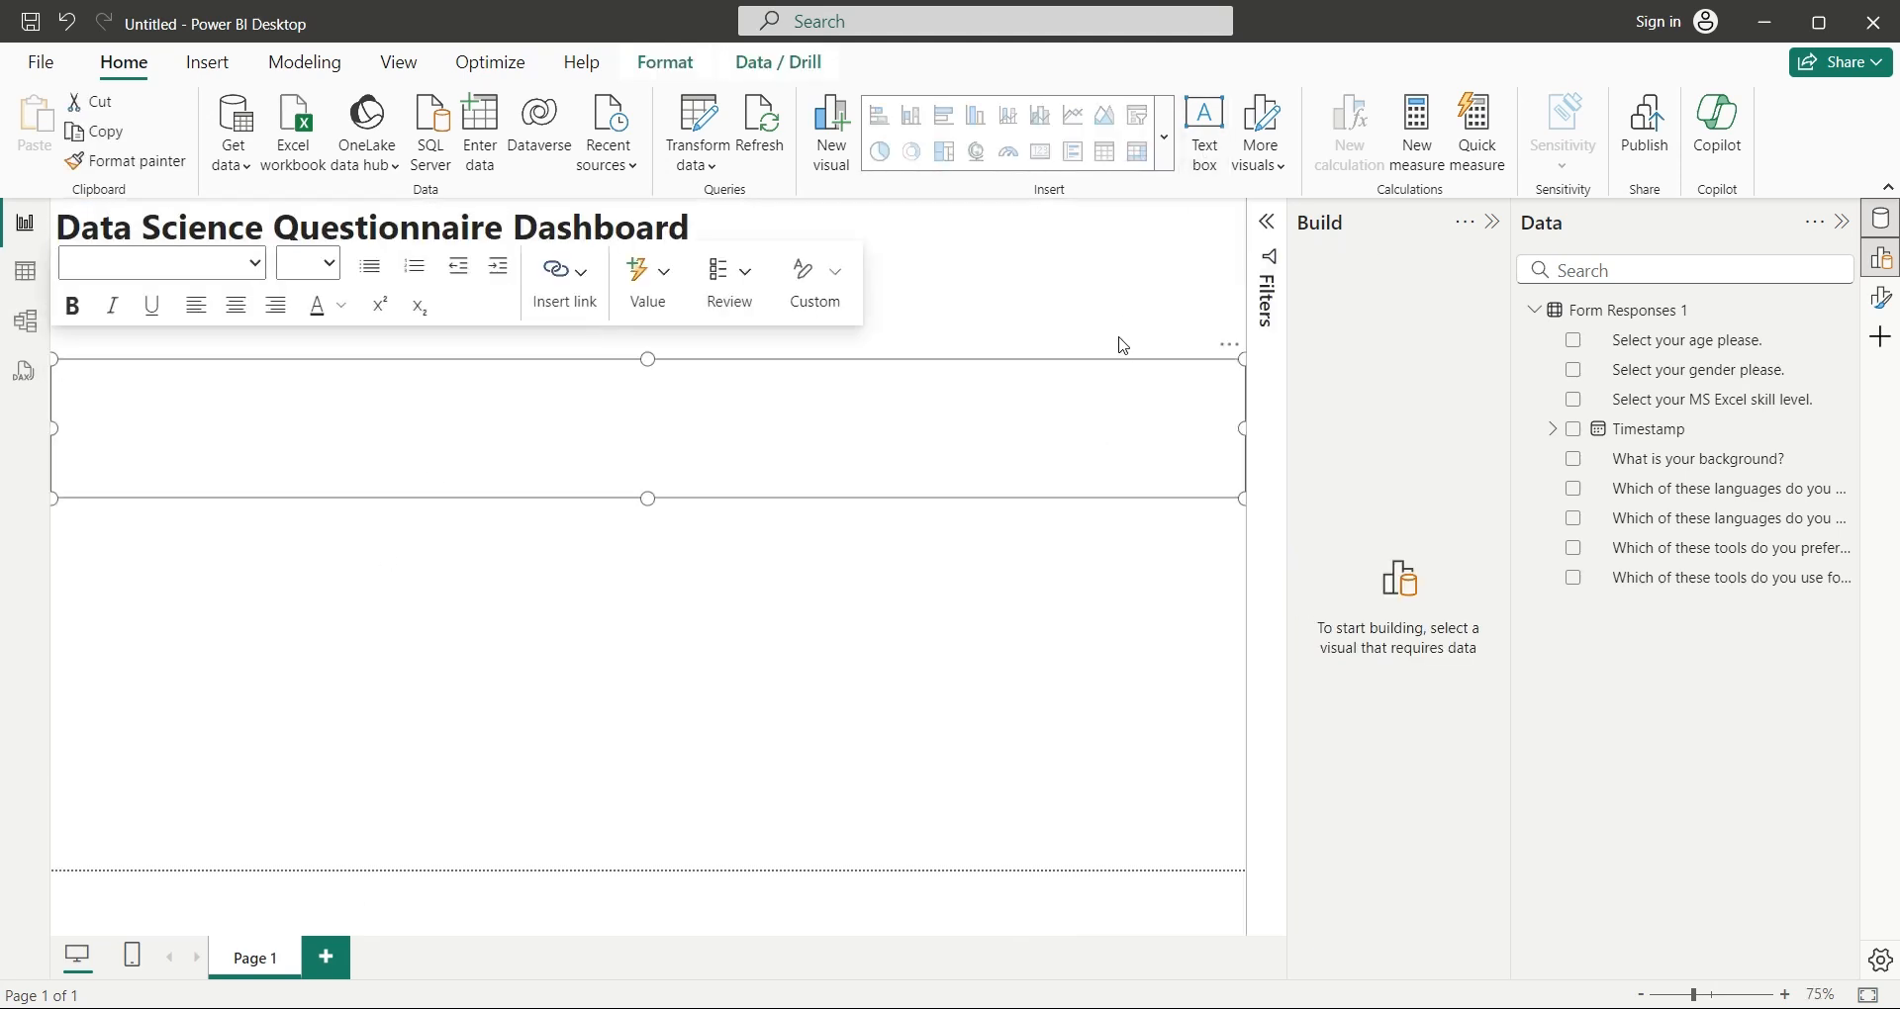
{"action": "left_click", "coordinate": [991, 453]}
{"action": "type", "text": "Total Responses:"}
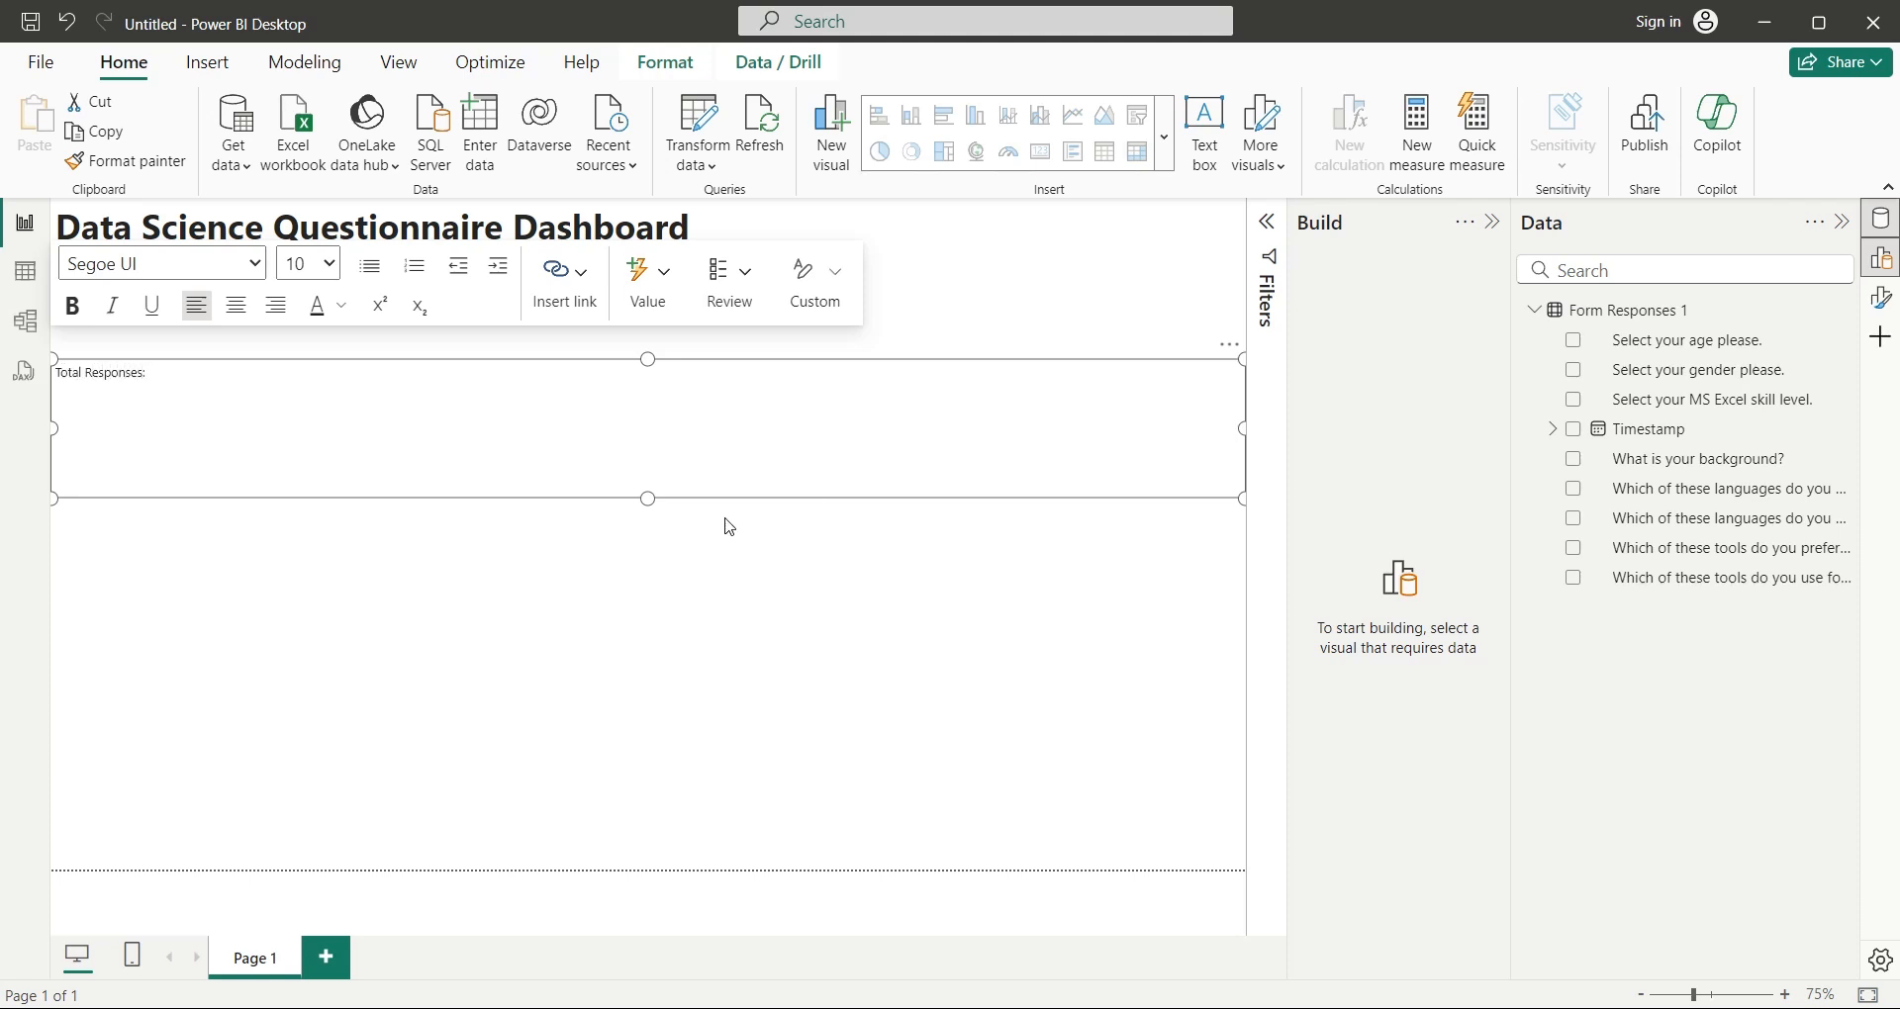
Step: Insert a dynamic count of the timestamp field as Total Responses (7), save it, and switch to the browser
{"action": "left_click", "coordinate": [647, 279]}
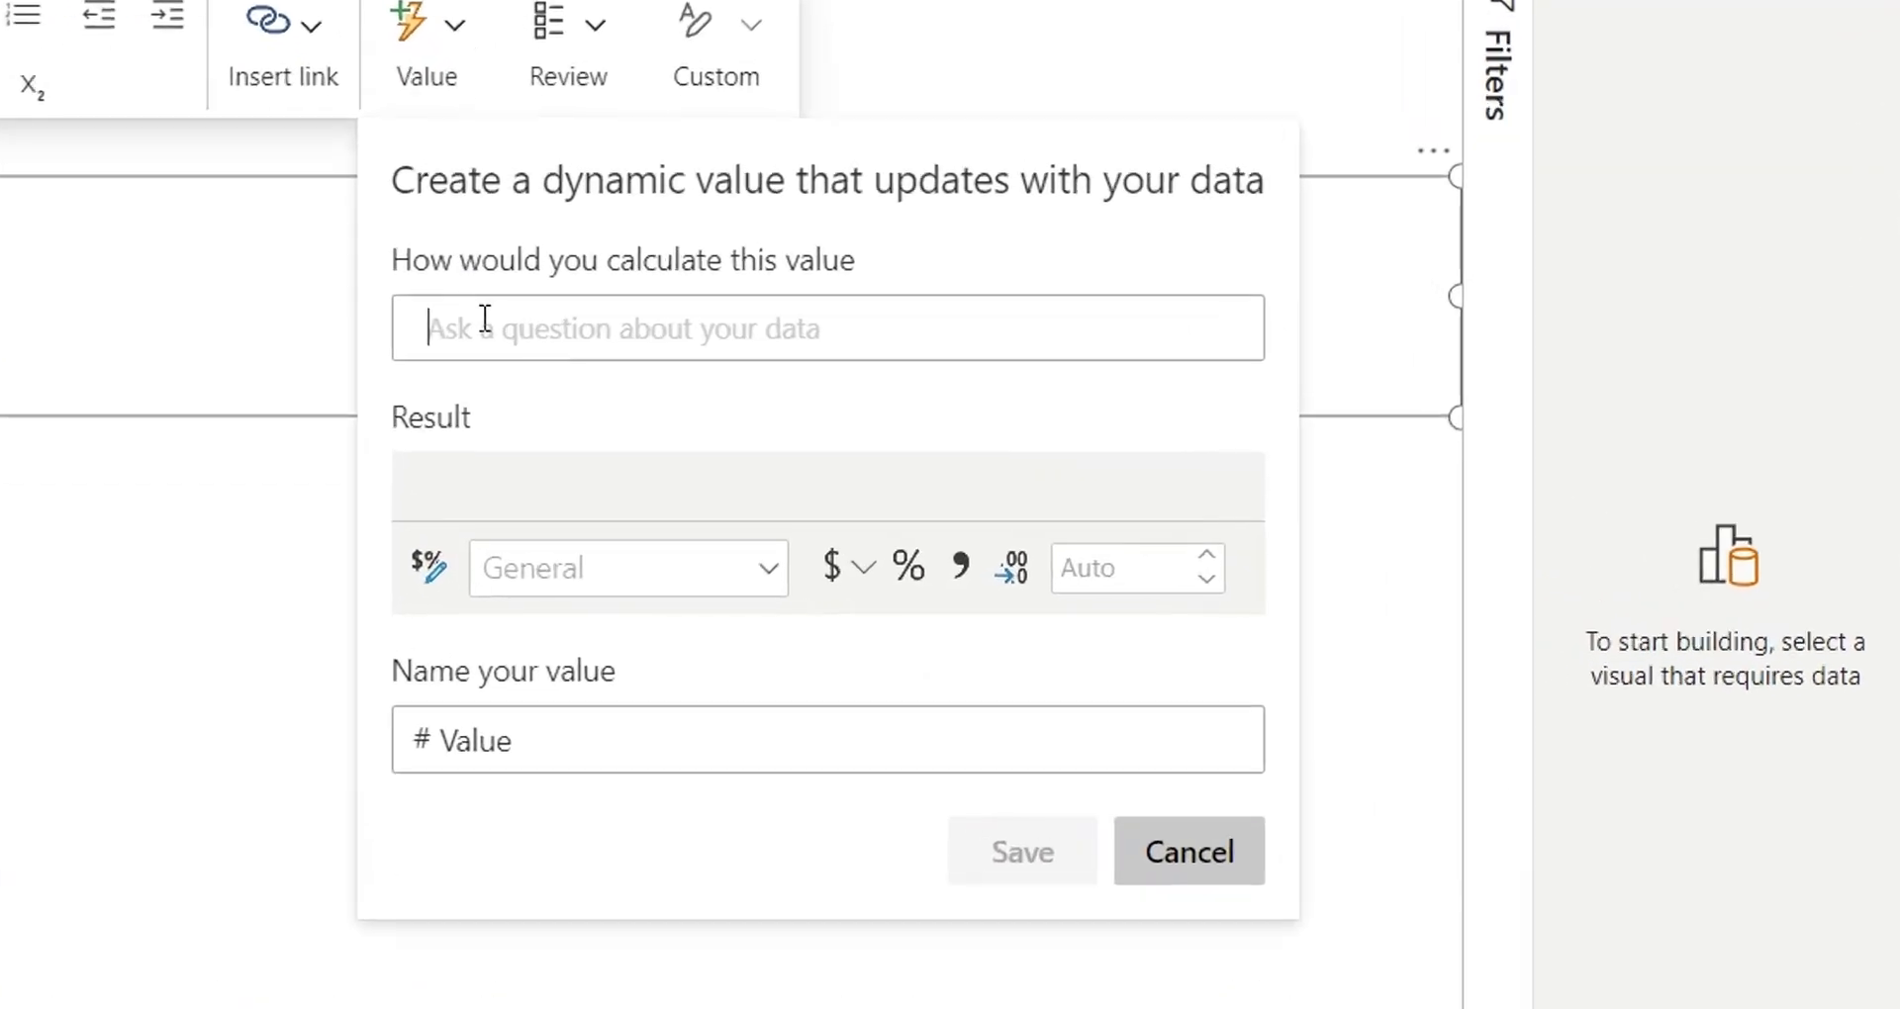
{"action": "type", "text": "cout"}
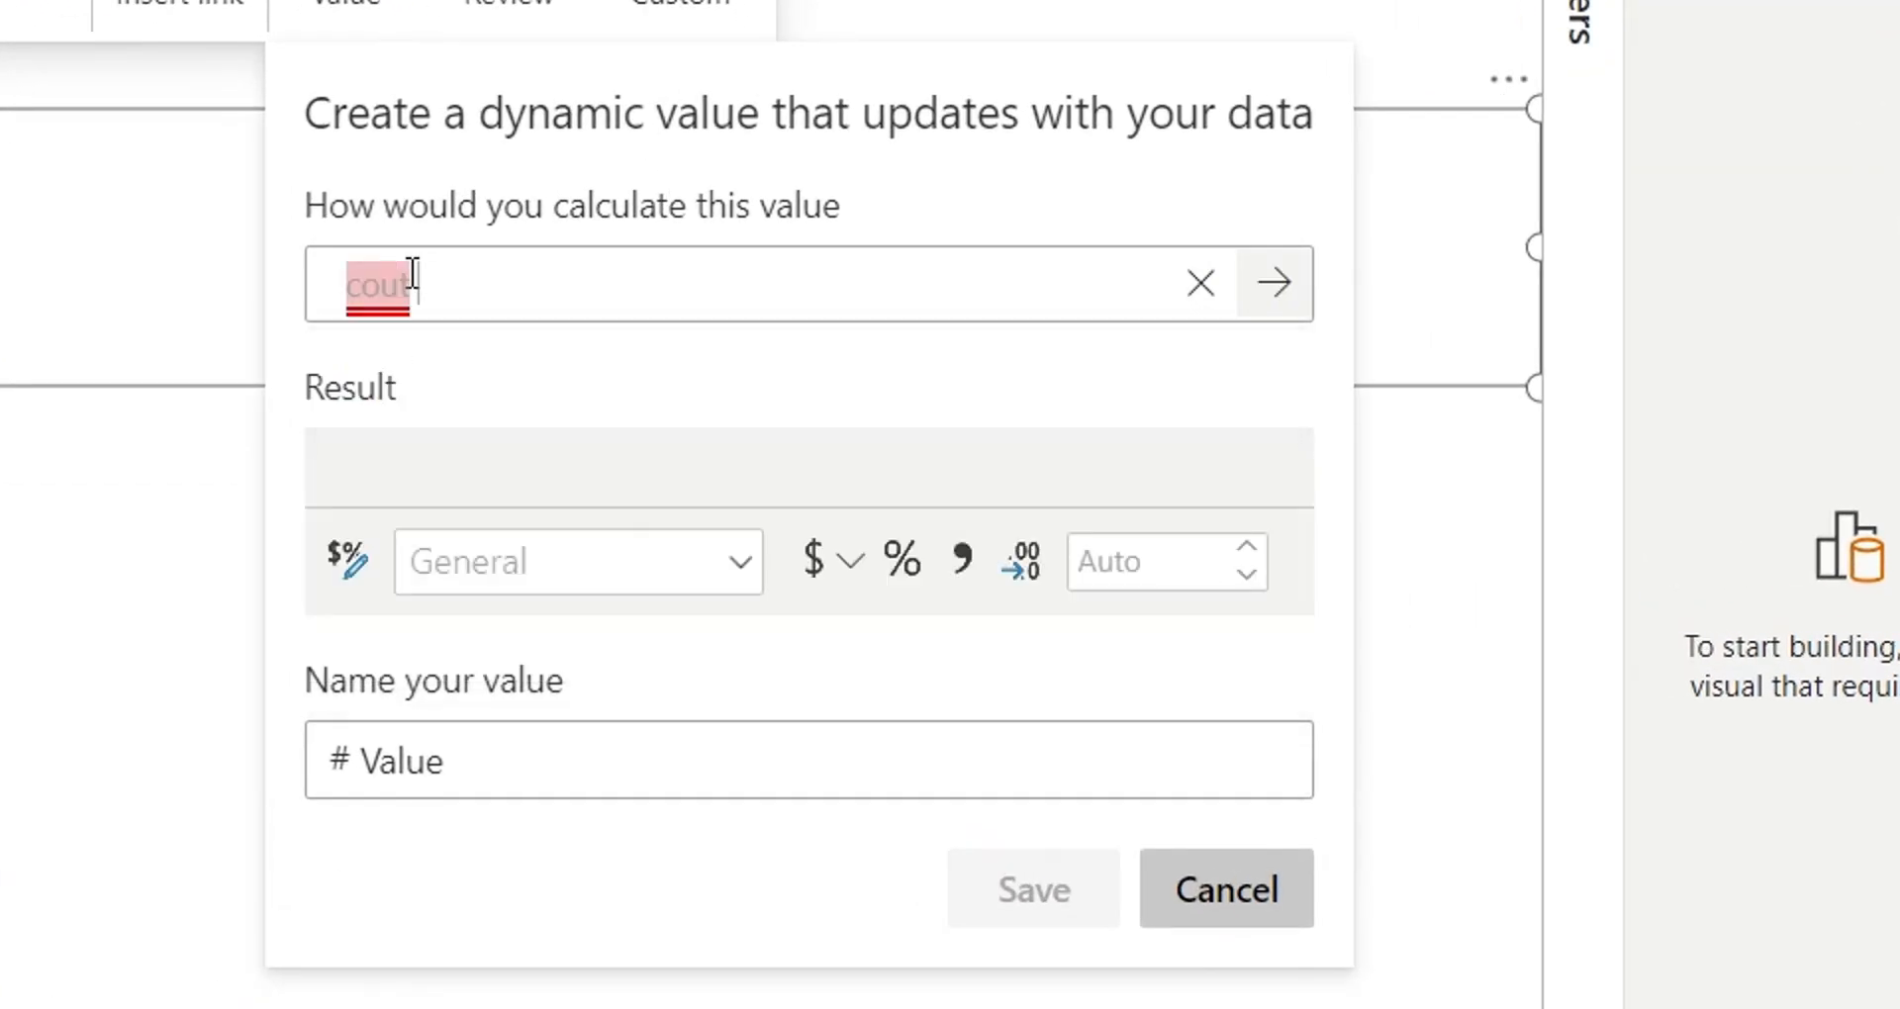
{"action": "type", "text": " time"}
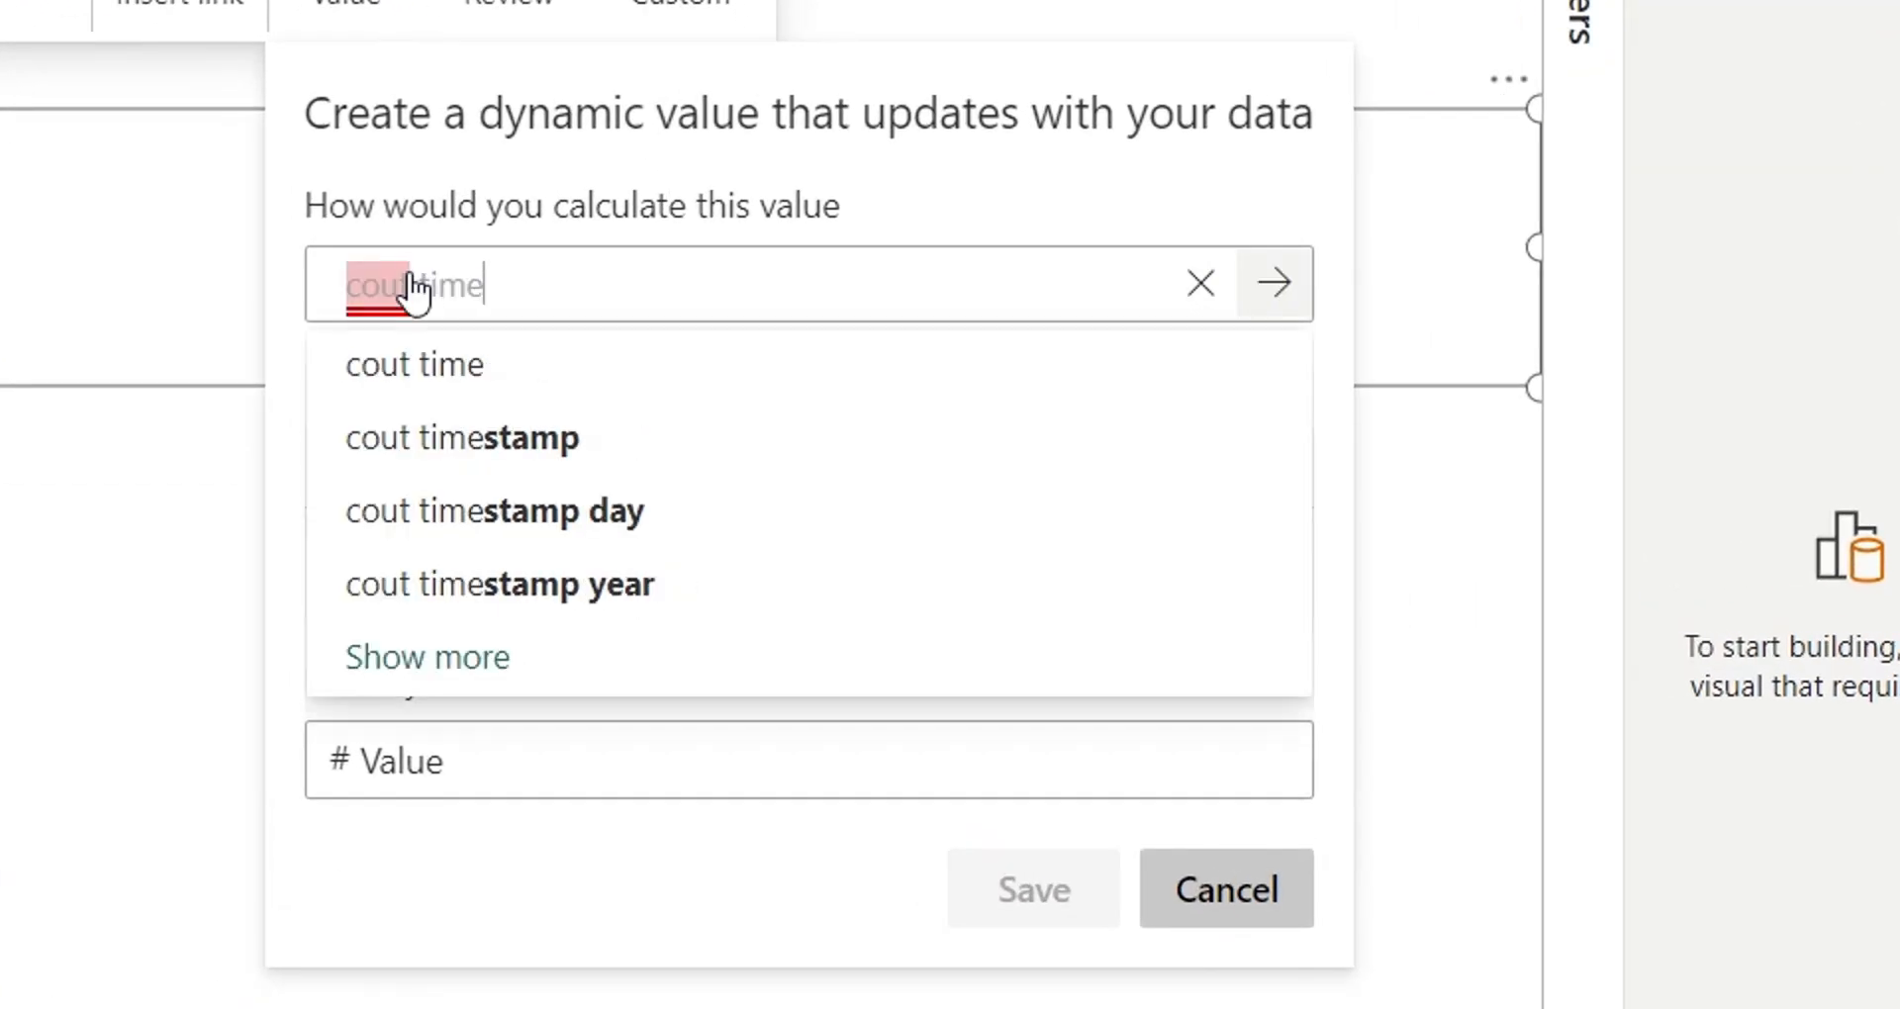
{"action": "type", "text": "stamp"}
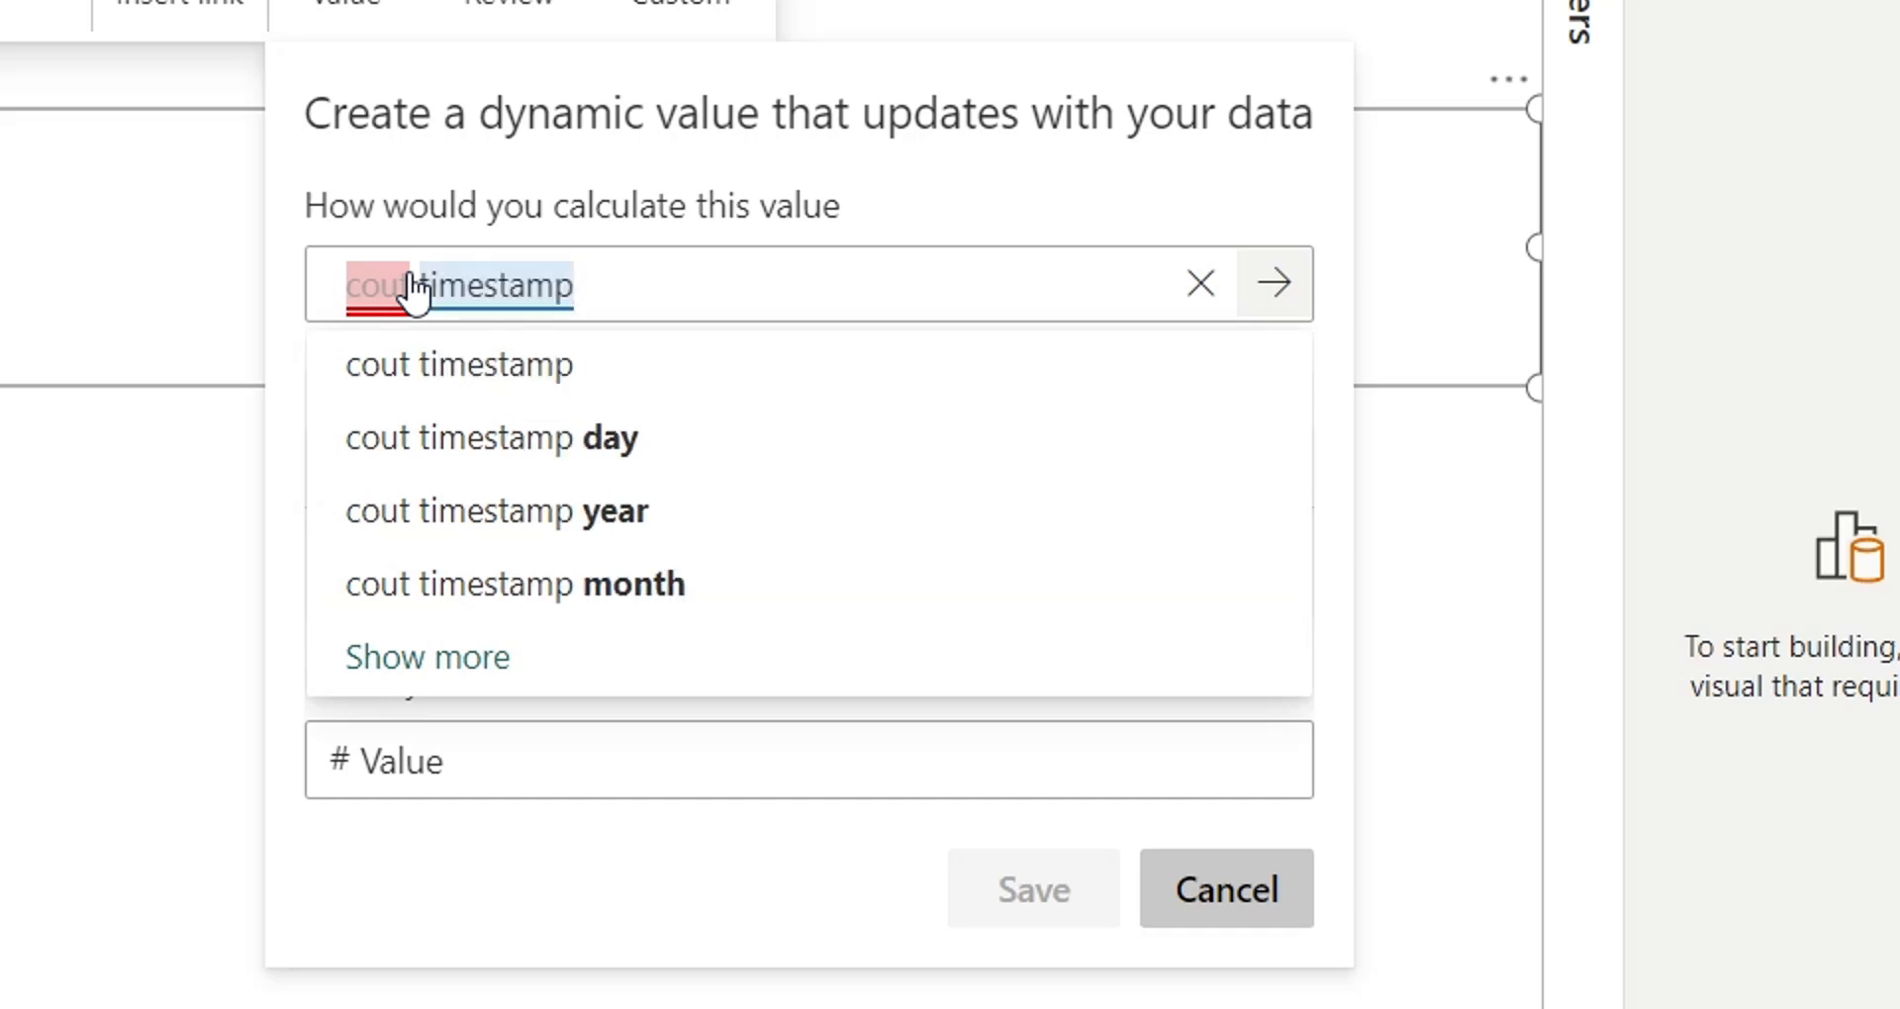
{"action": "type", "text": " field"}
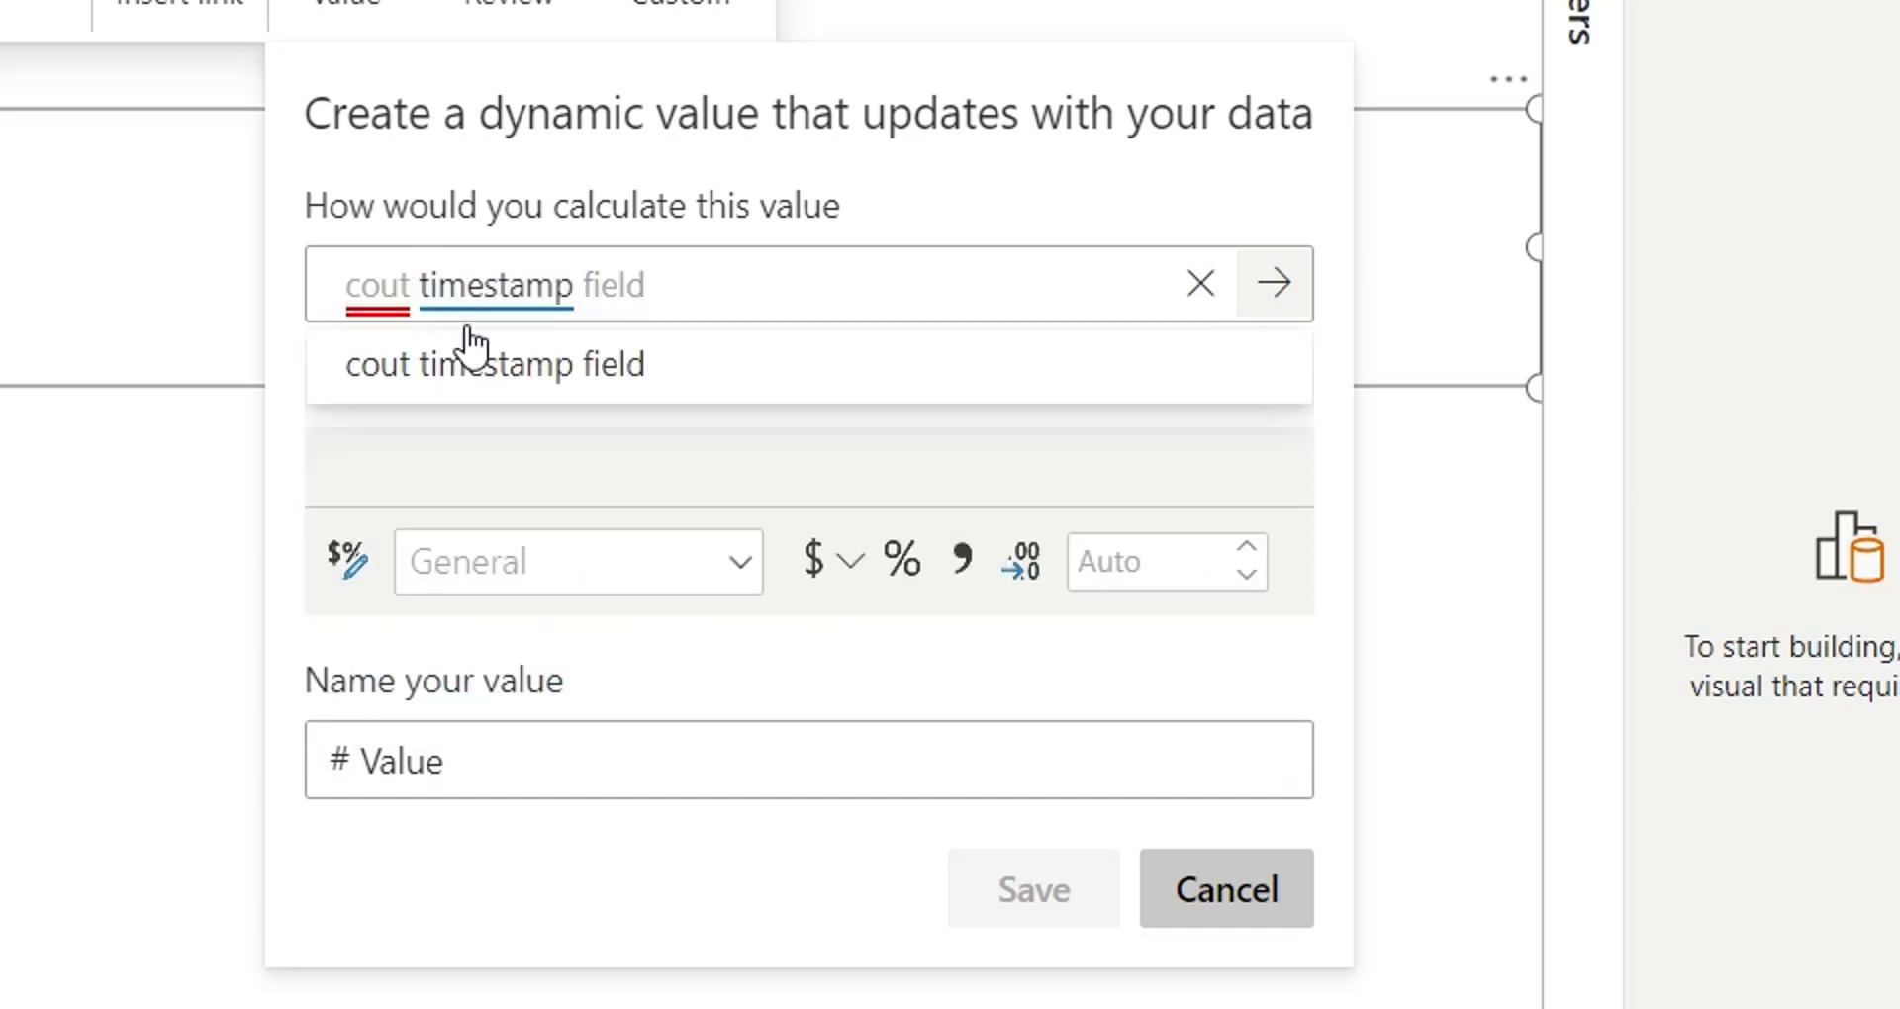
{"action": "left_click", "coordinate": [401, 304]}
{"action": "type", "text": "n"}
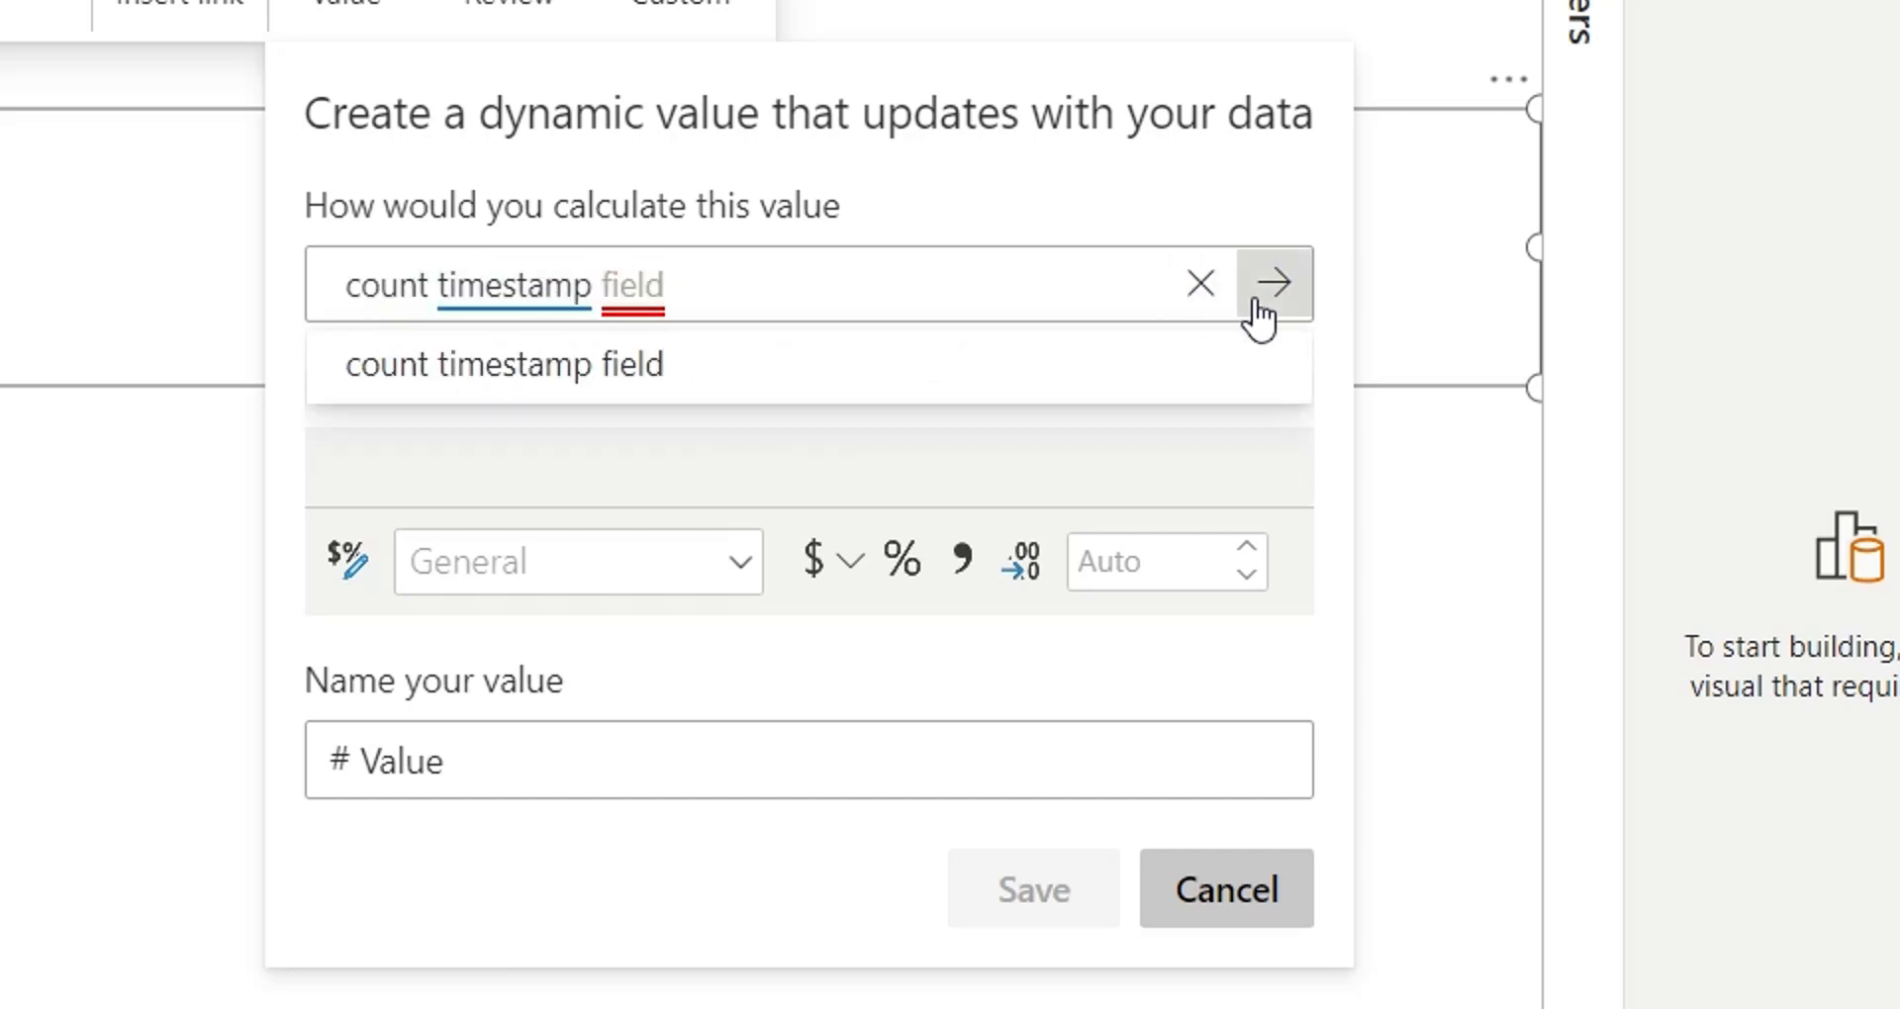
{"action": "left_click", "coordinate": [1272, 283]}
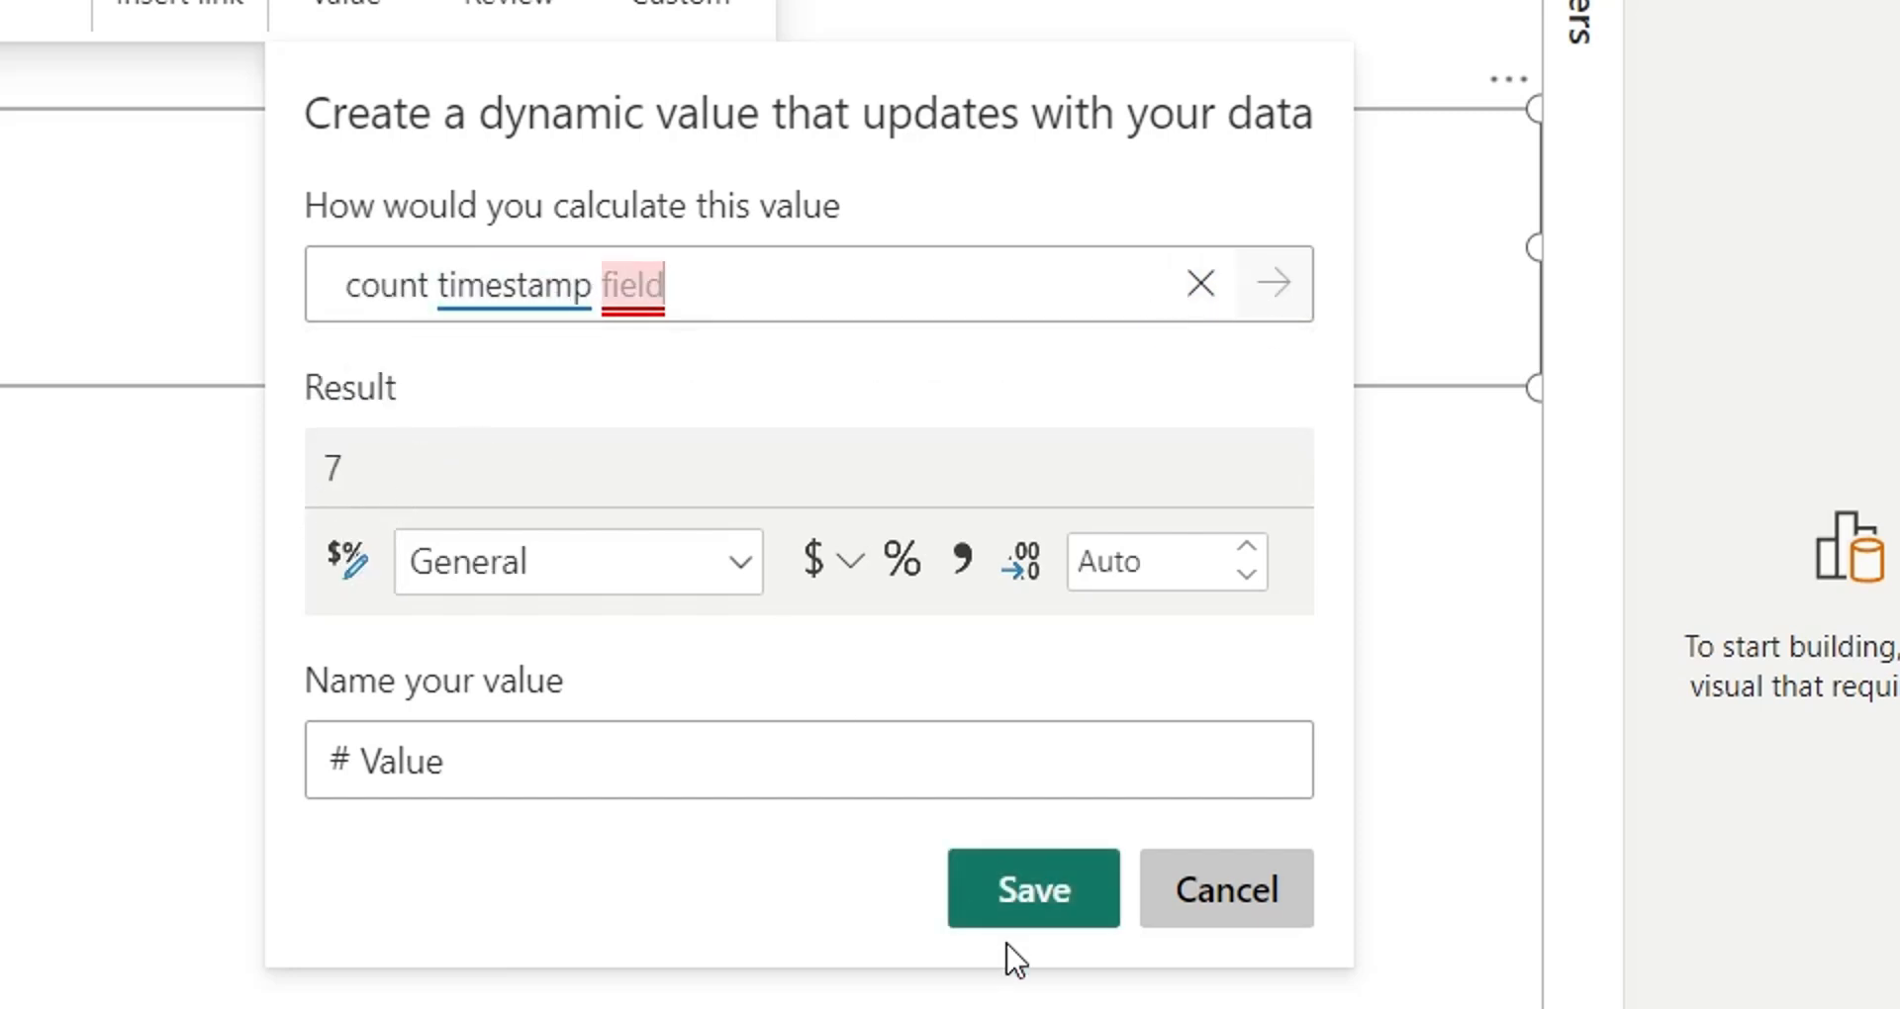
{"action": "left_click", "coordinate": [1033, 889]}
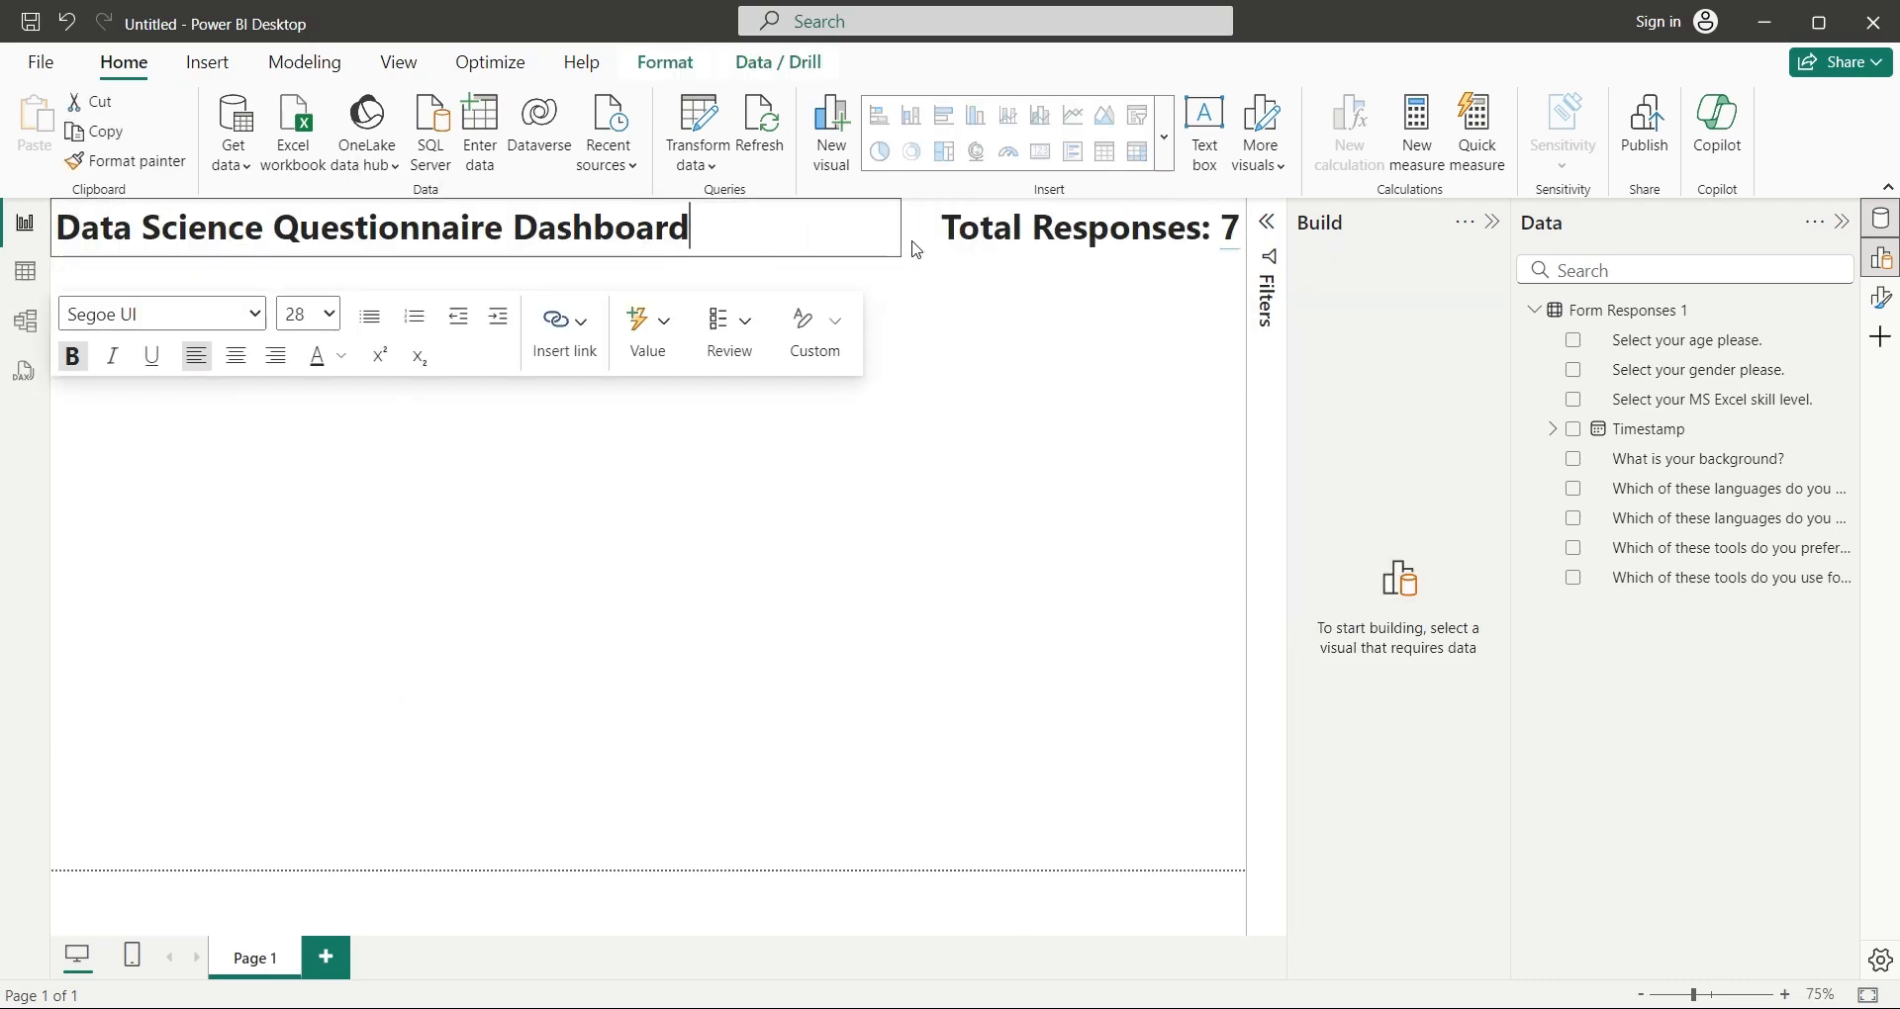
{"action": "key", "text": "alt+Tab"}
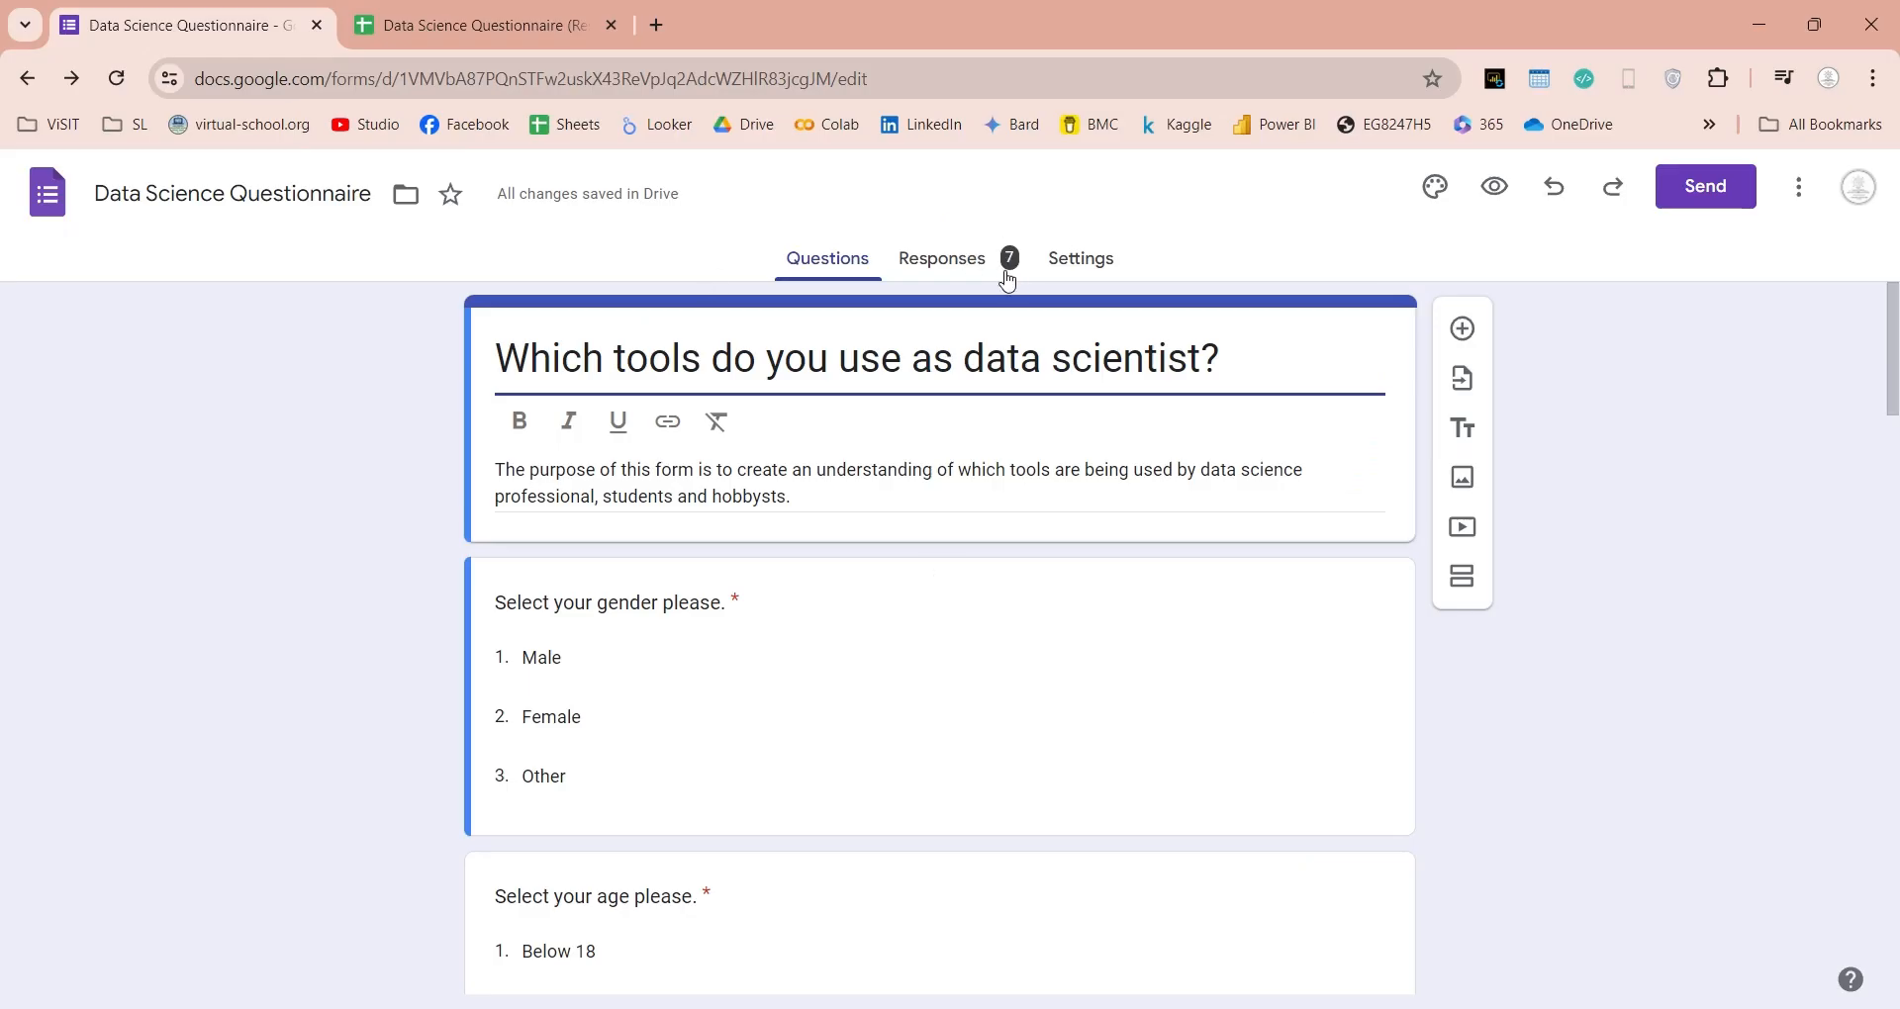
Step: Load the live form and answer Male, age 35-45, Professional background, Professional incl. Macros skill level
{"action": "left_click", "coordinate": [655, 24]}
{"action": "type", "text": "https://docs.google.com/forms/d/e/1FAIpQLScJfzWfpVrEyyYChl_c7-VJIT9VgF6L-pJrBl10PK_roiJTUQ/viewform?usp=sf_link"}
{"action": "key", "text": "Return"}
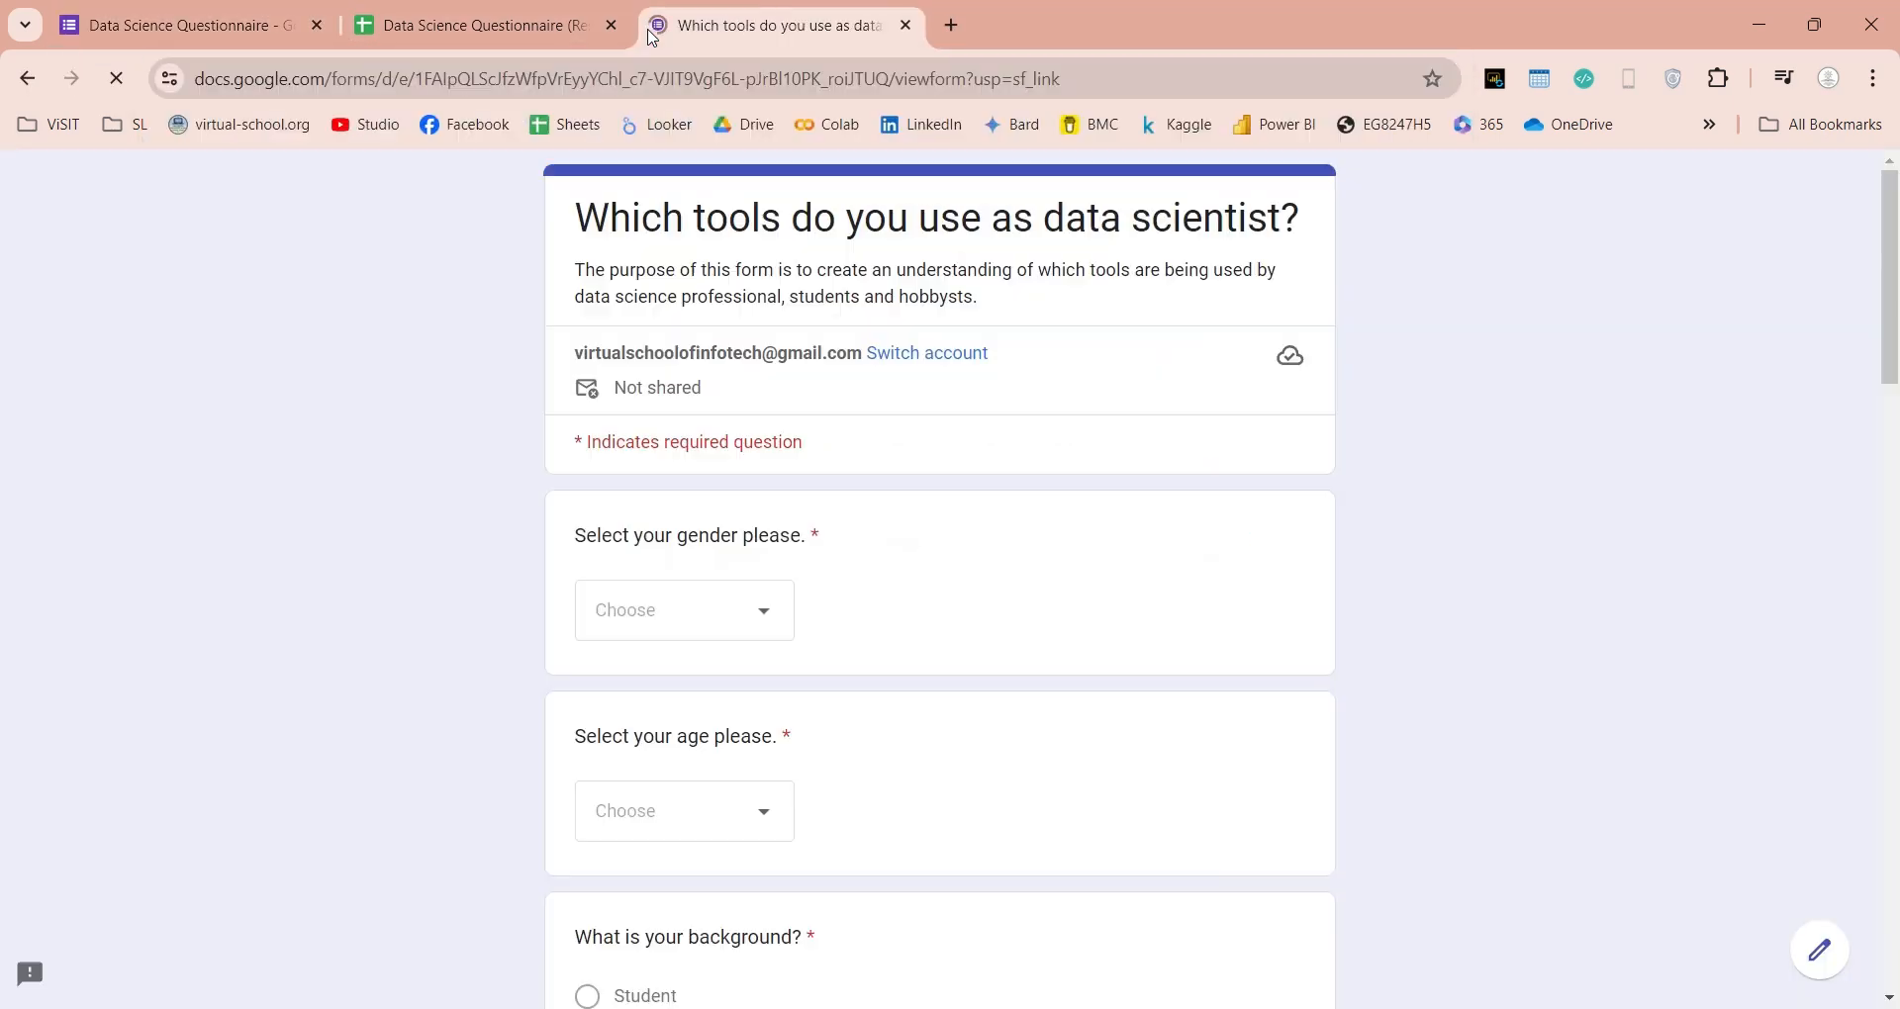
{"action": "left_click", "coordinate": [682, 610]}
{"action": "left_click", "coordinate": [669, 697]}
{"action": "left_click", "coordinate": [684, 608]}
{"action": "left_click", "coordinate": [660, 788]}
{"action": "scroll", "coordinate": [950, 594], "scroll_direction": "down", "scroll_amount": 3}
{"action": "left_click", "coordinate": [586, 476]}
{"action": "left_click", "coordinate": [587, 800]}
{"action": "scroll", "coordinate": [742, 669], "scroll_direction": "down", "scroll_amount": 3}
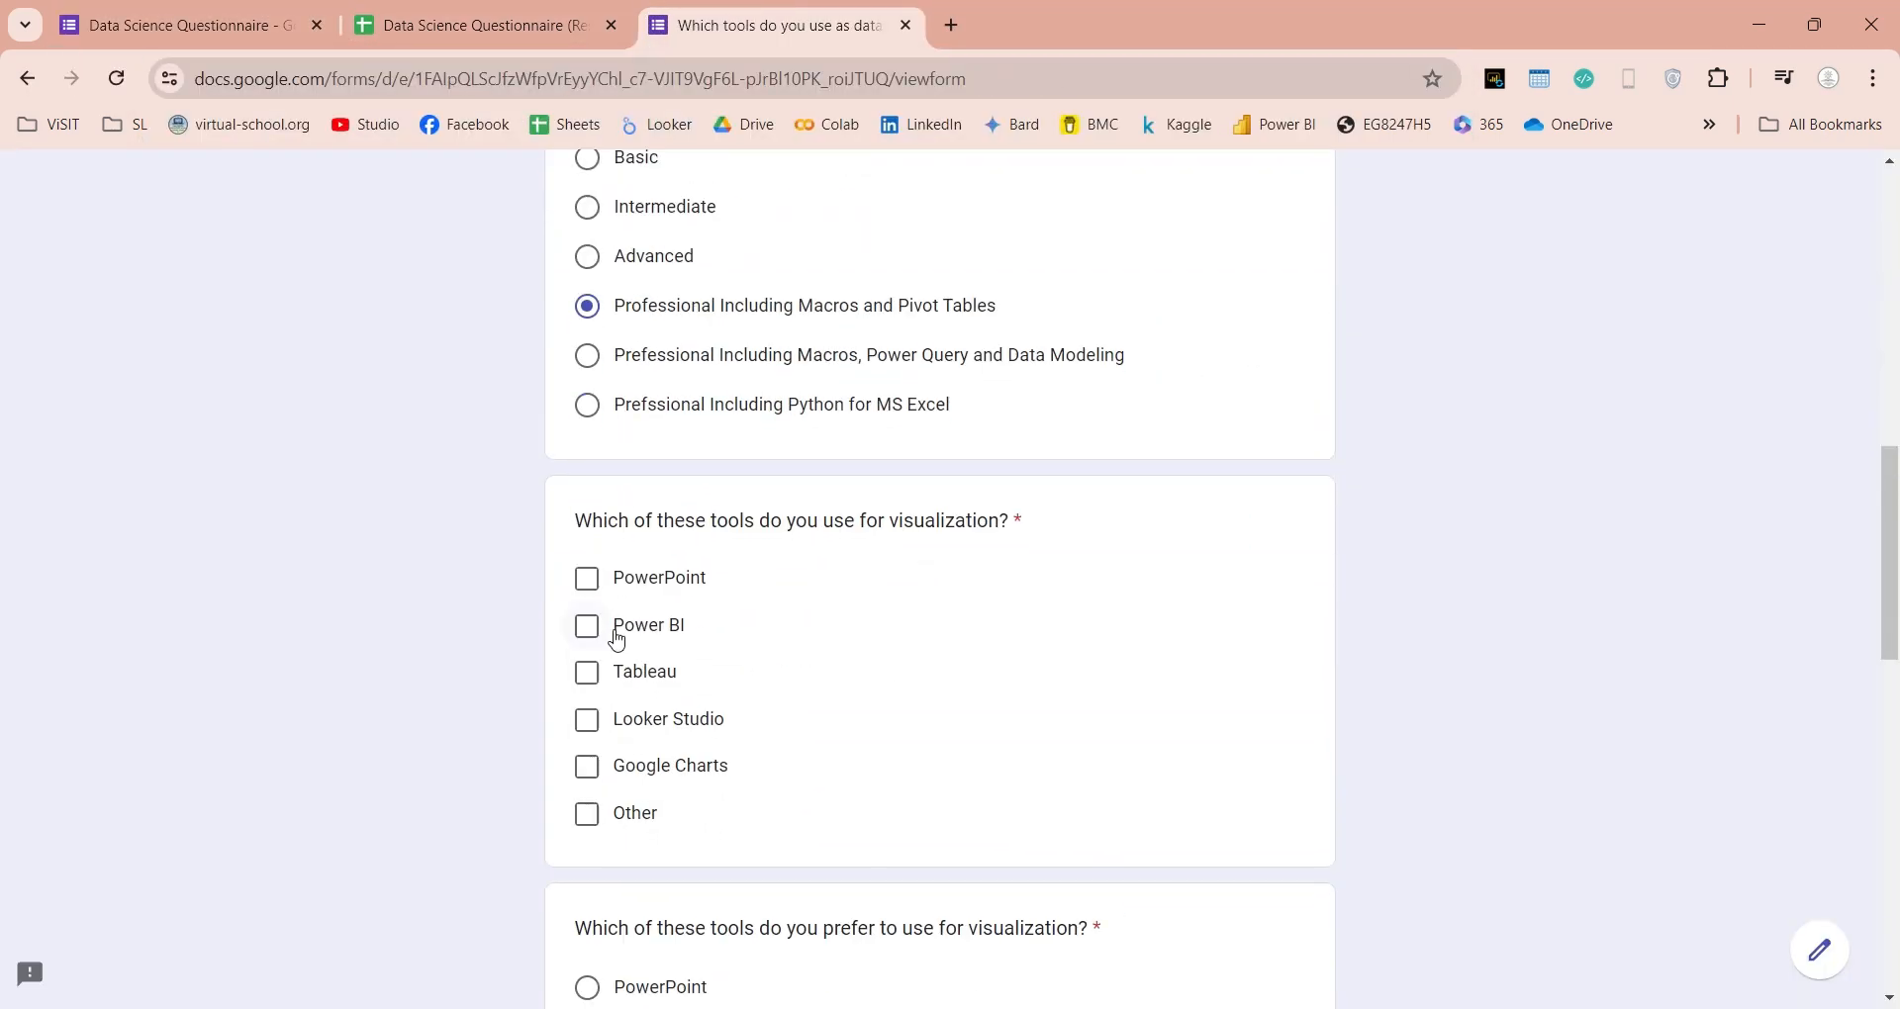
Step: Answer tools Looker Studio and Other, preferred Looker Studio, languages SQL, R, Other, preferred R
{"action": "left_click", "coordinate": [586, 718]}
{"action": "left_click", "coordinate": [585, 812]}
{"action": "scroll", "coordinate": [742, 669], "scroll_direction": "down", "scroll_amount": 3}
{"action": "left_click", "coordinate": [587, 743]}
{"action": "scroll", "coordinate": [802, 654], "scroll_direction": "down", "scroll_amount": 3}
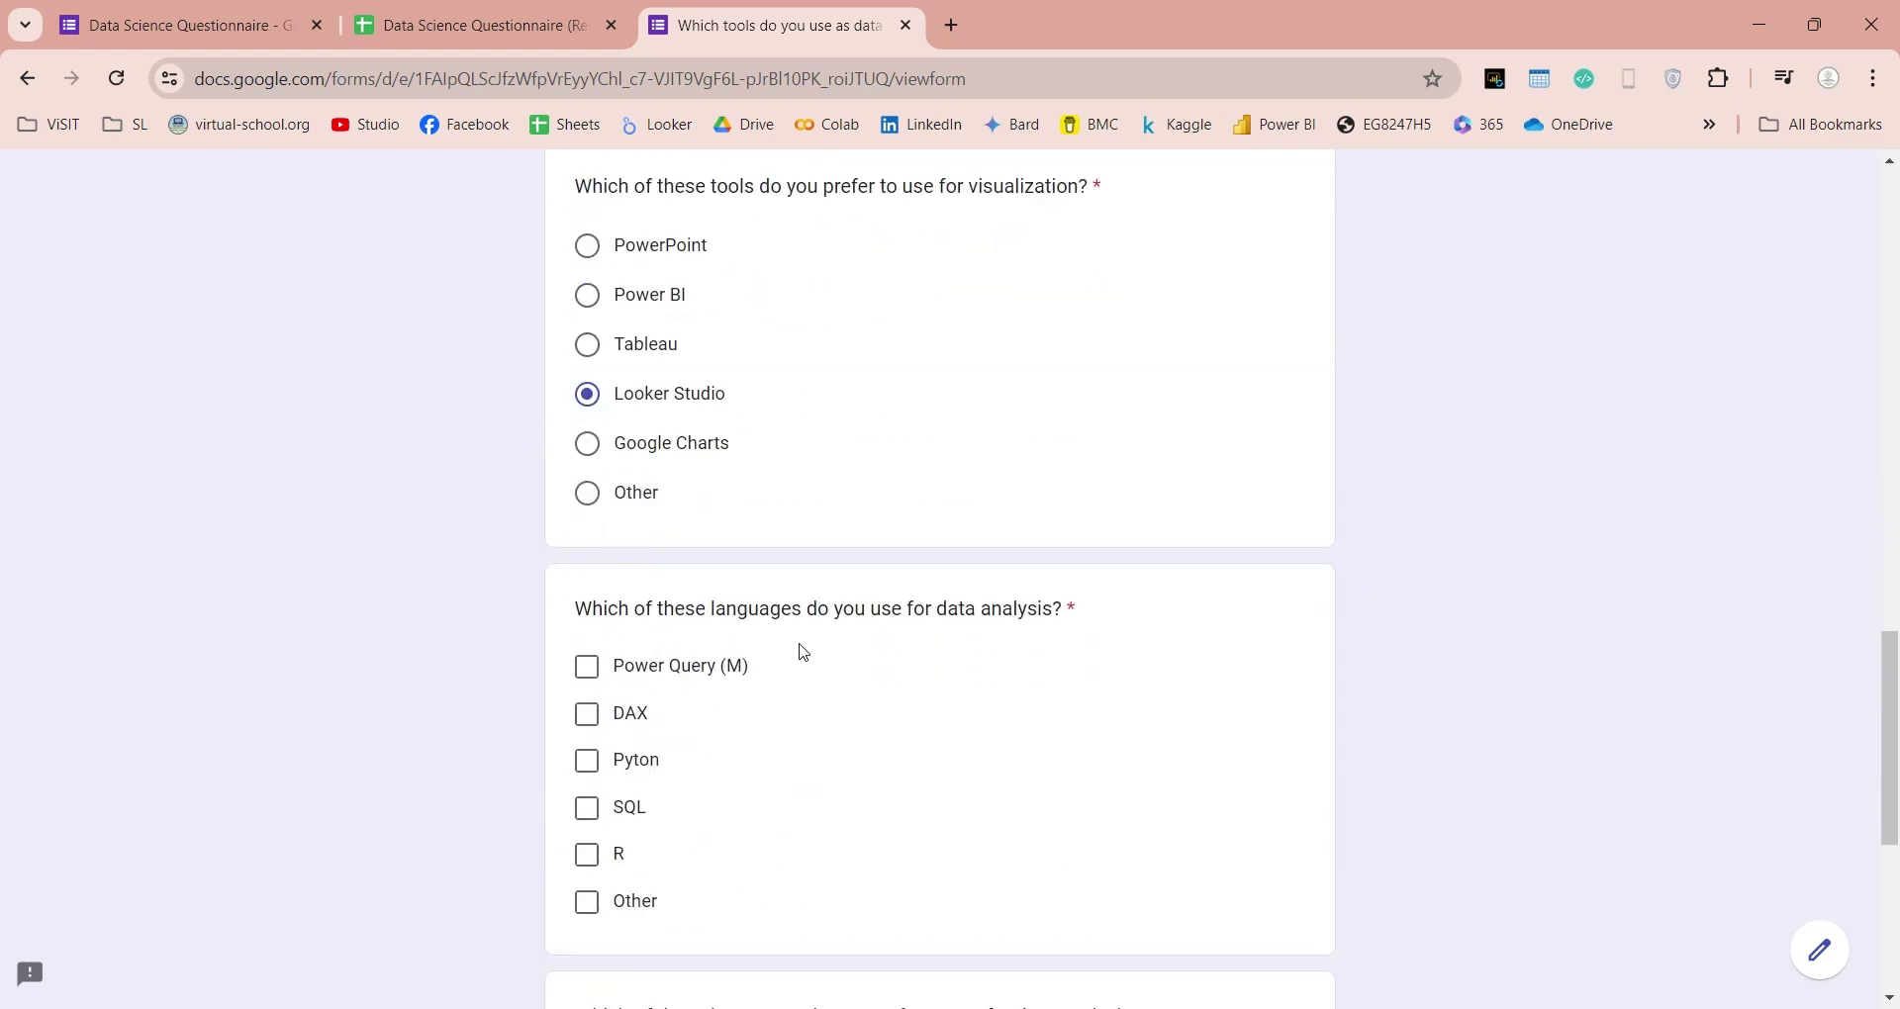
{"action": "left_click", "coordinate": [587, 808]}
{"action": "left_click", "coordinate": [586, 854]}
{"action": "left_click", "coordinate": [587, 901]}
{"action": "scroll", "coordinate": [743, 742], "scroll_direction": "down", "scroll_amount": 3}
{"action": "left_click", "coordinate": [587, 697]}
Step: Submit the test response, check the editor count of 8, and return to Power BI
{"action": "left_click", "coordinate": [603, 840]}
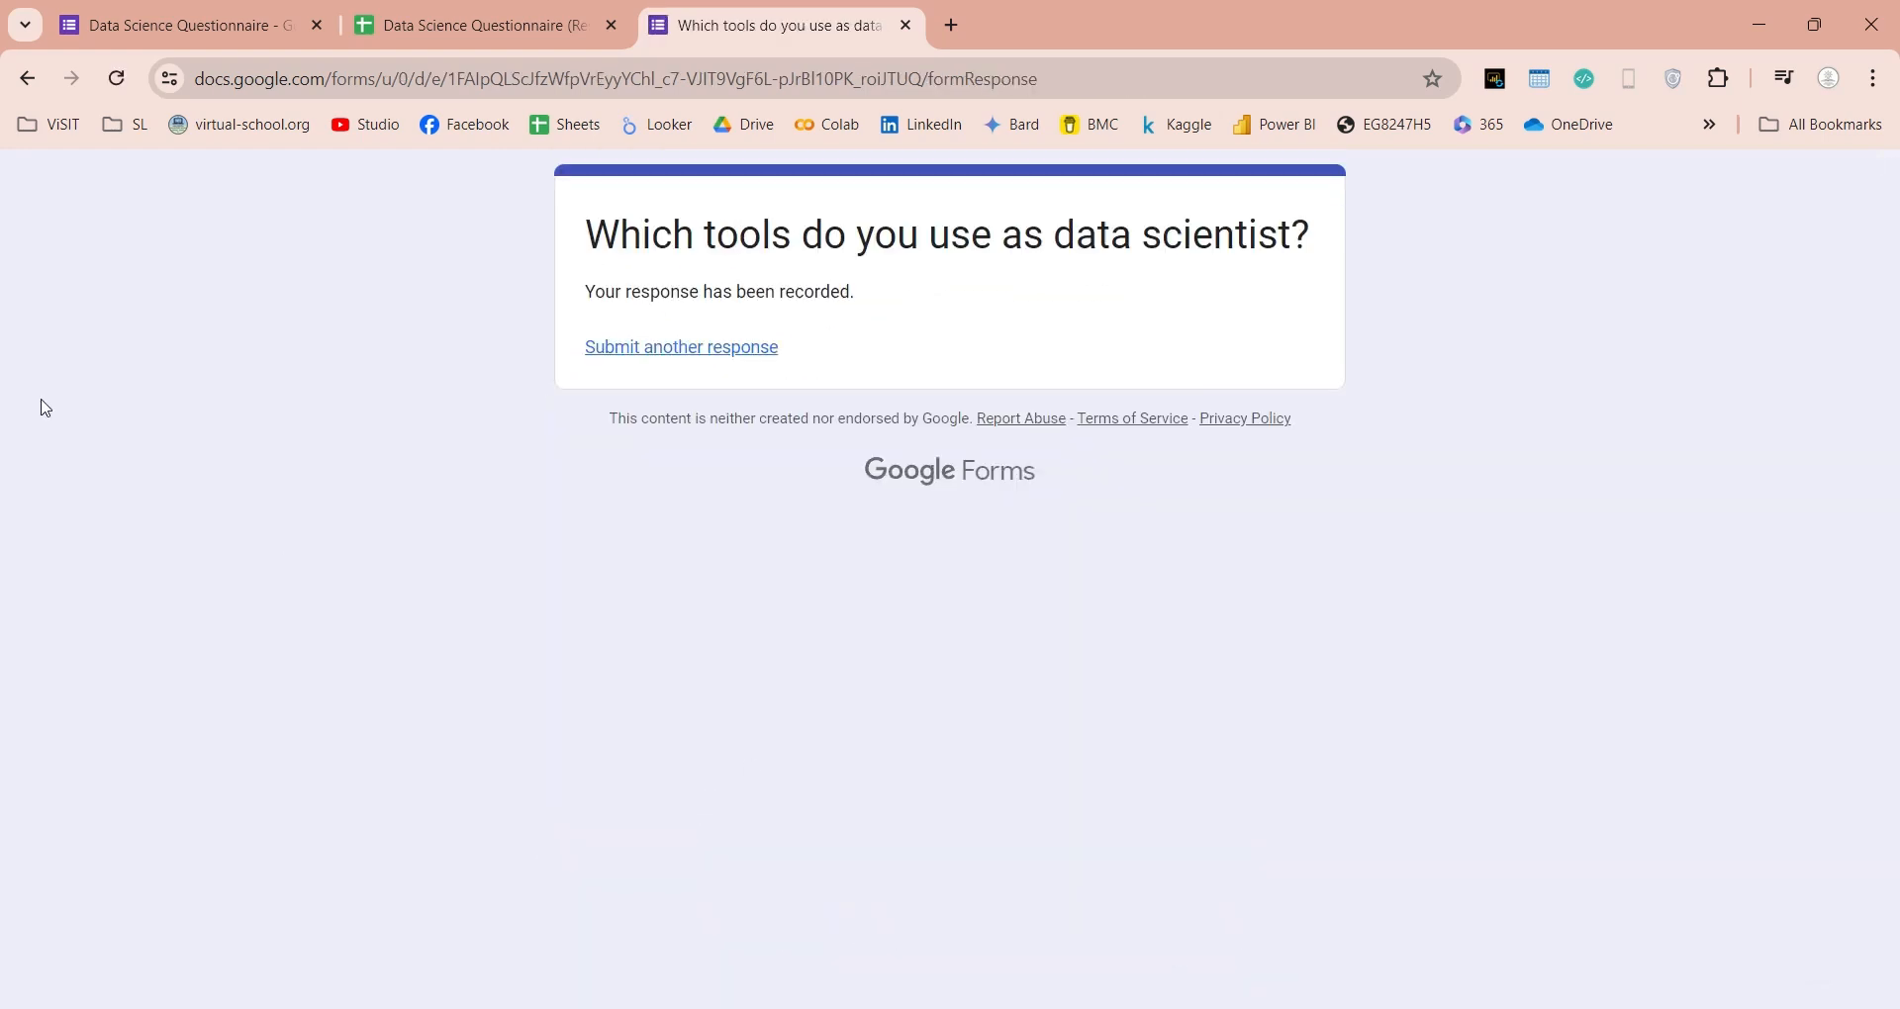
{"action": "left_click", "coordinate": [178, 24]}
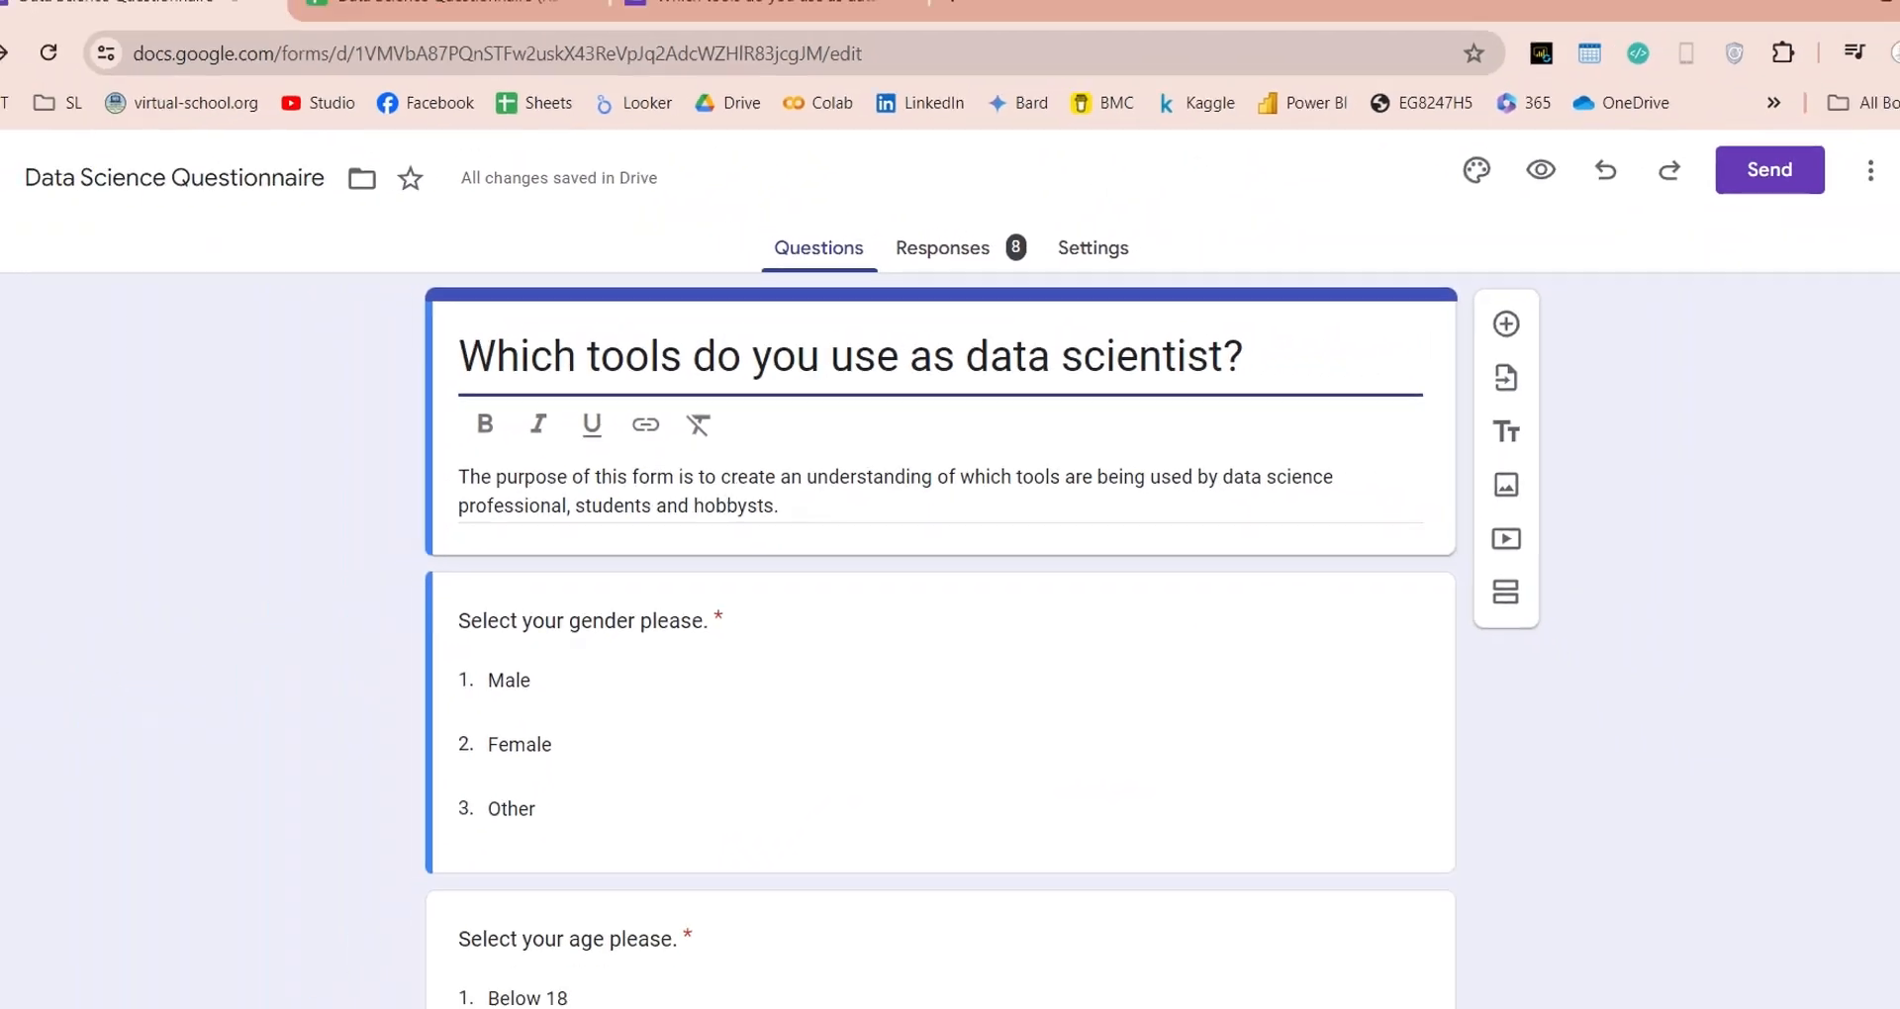
{"action": "key", "text": "alt+Tab"}
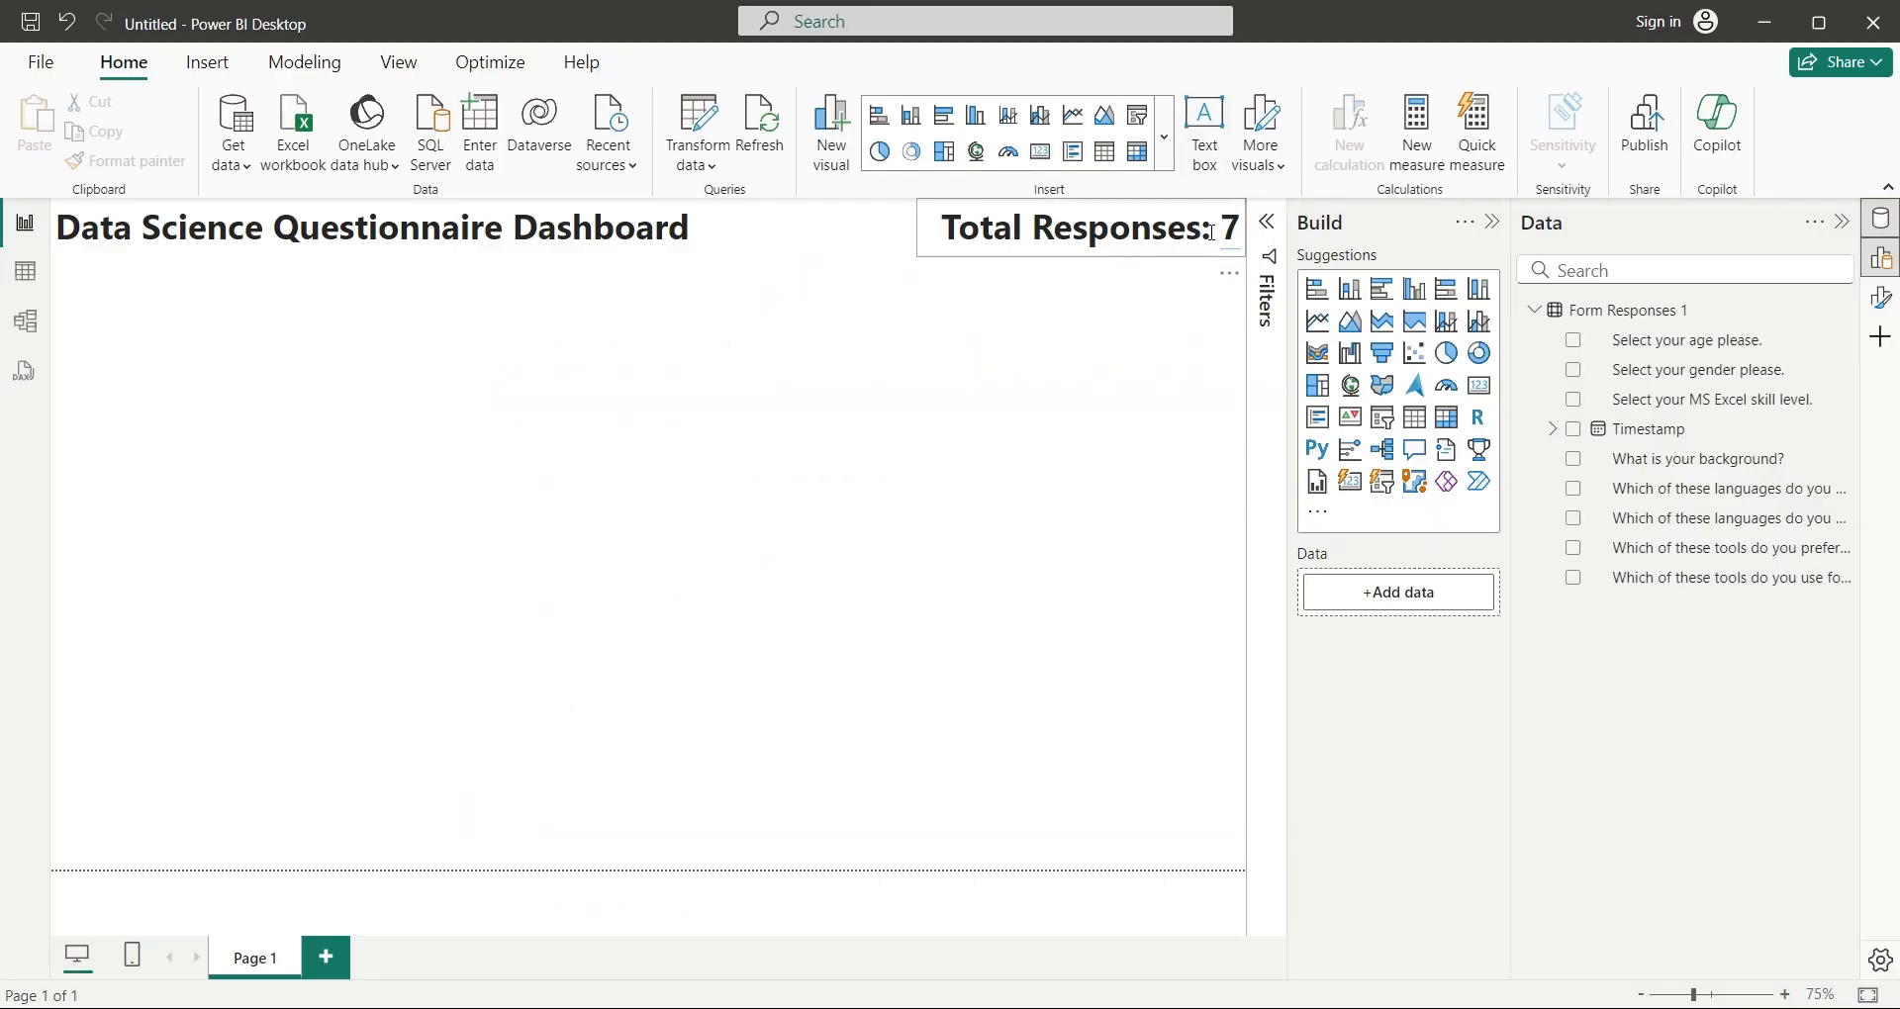
Step: Refresh the form data so Total Responses updates to 8
{"action": "mouse_move", "coordinate": [1079, 229]}
{"action": "left_click", "coordinate": [759, 131]}
Step: Add two text boxes for the gender cards and set the card text size to 28
{"action": "left_click", "coordinate": [1204, 131]}
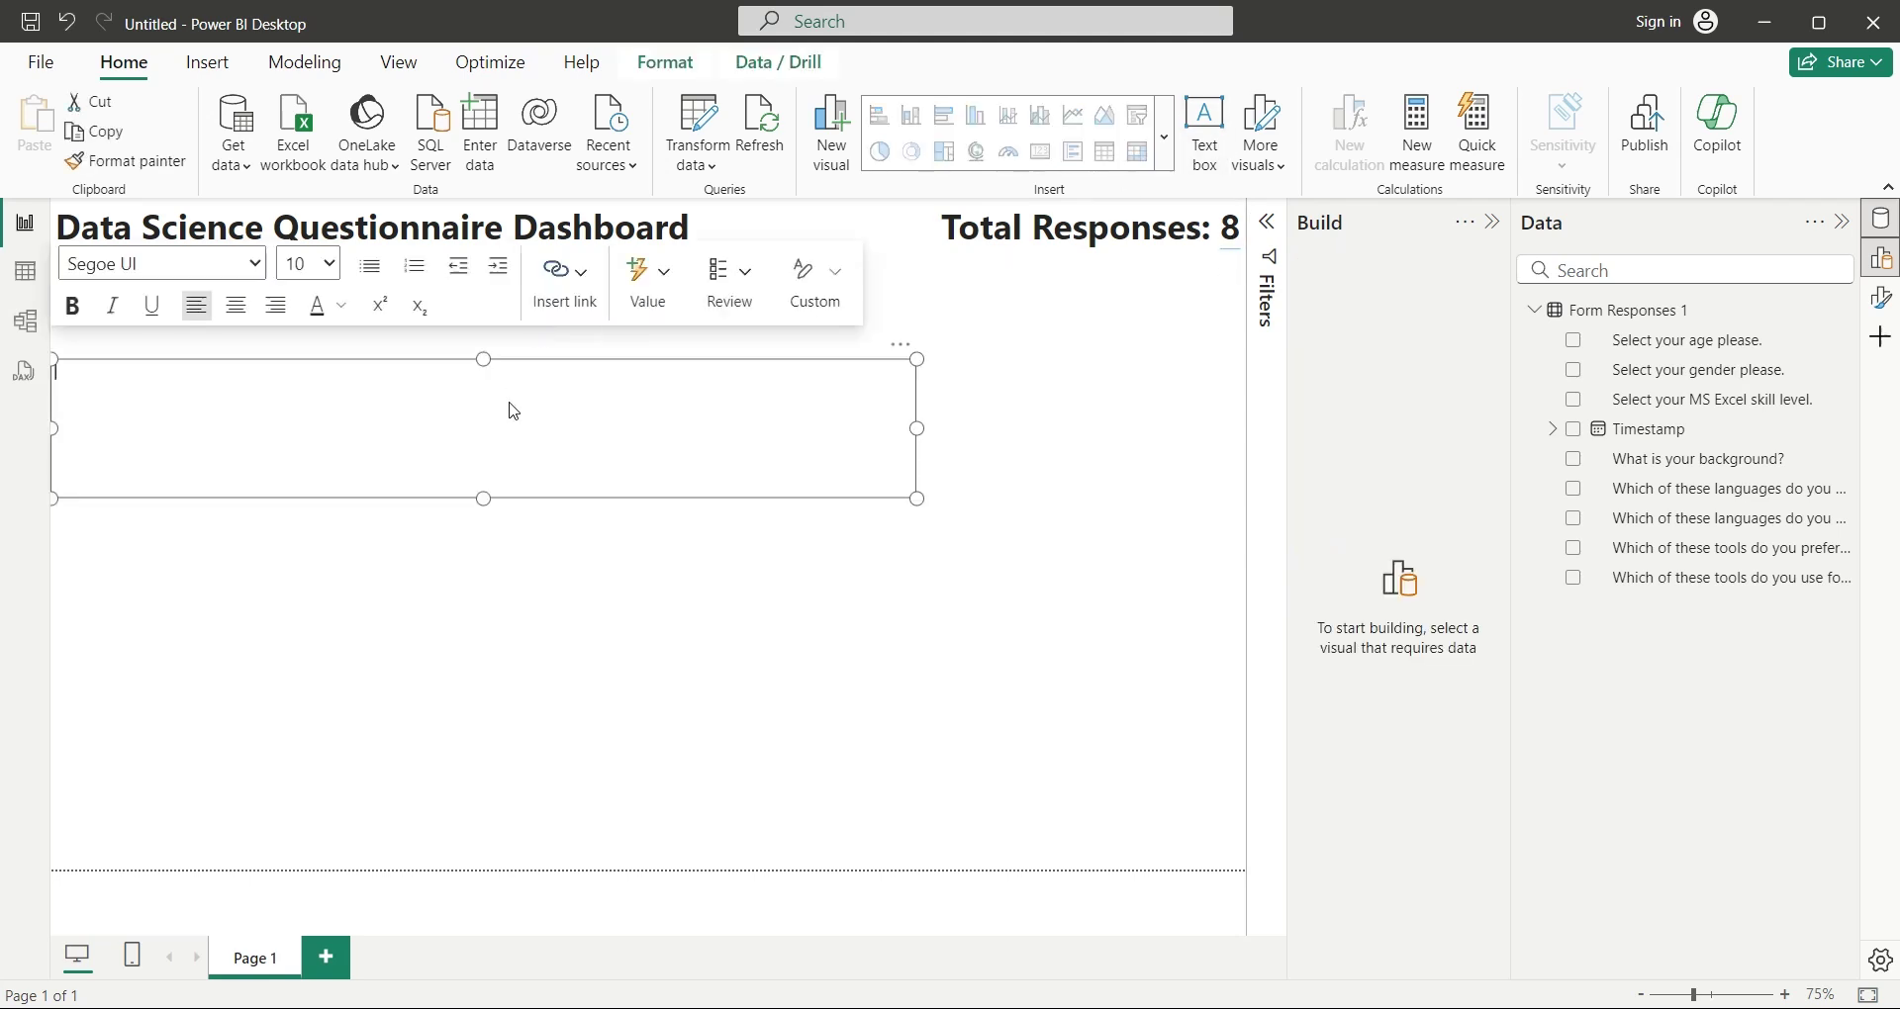
{"action": "left_click", "coordinate": [75, 380]}
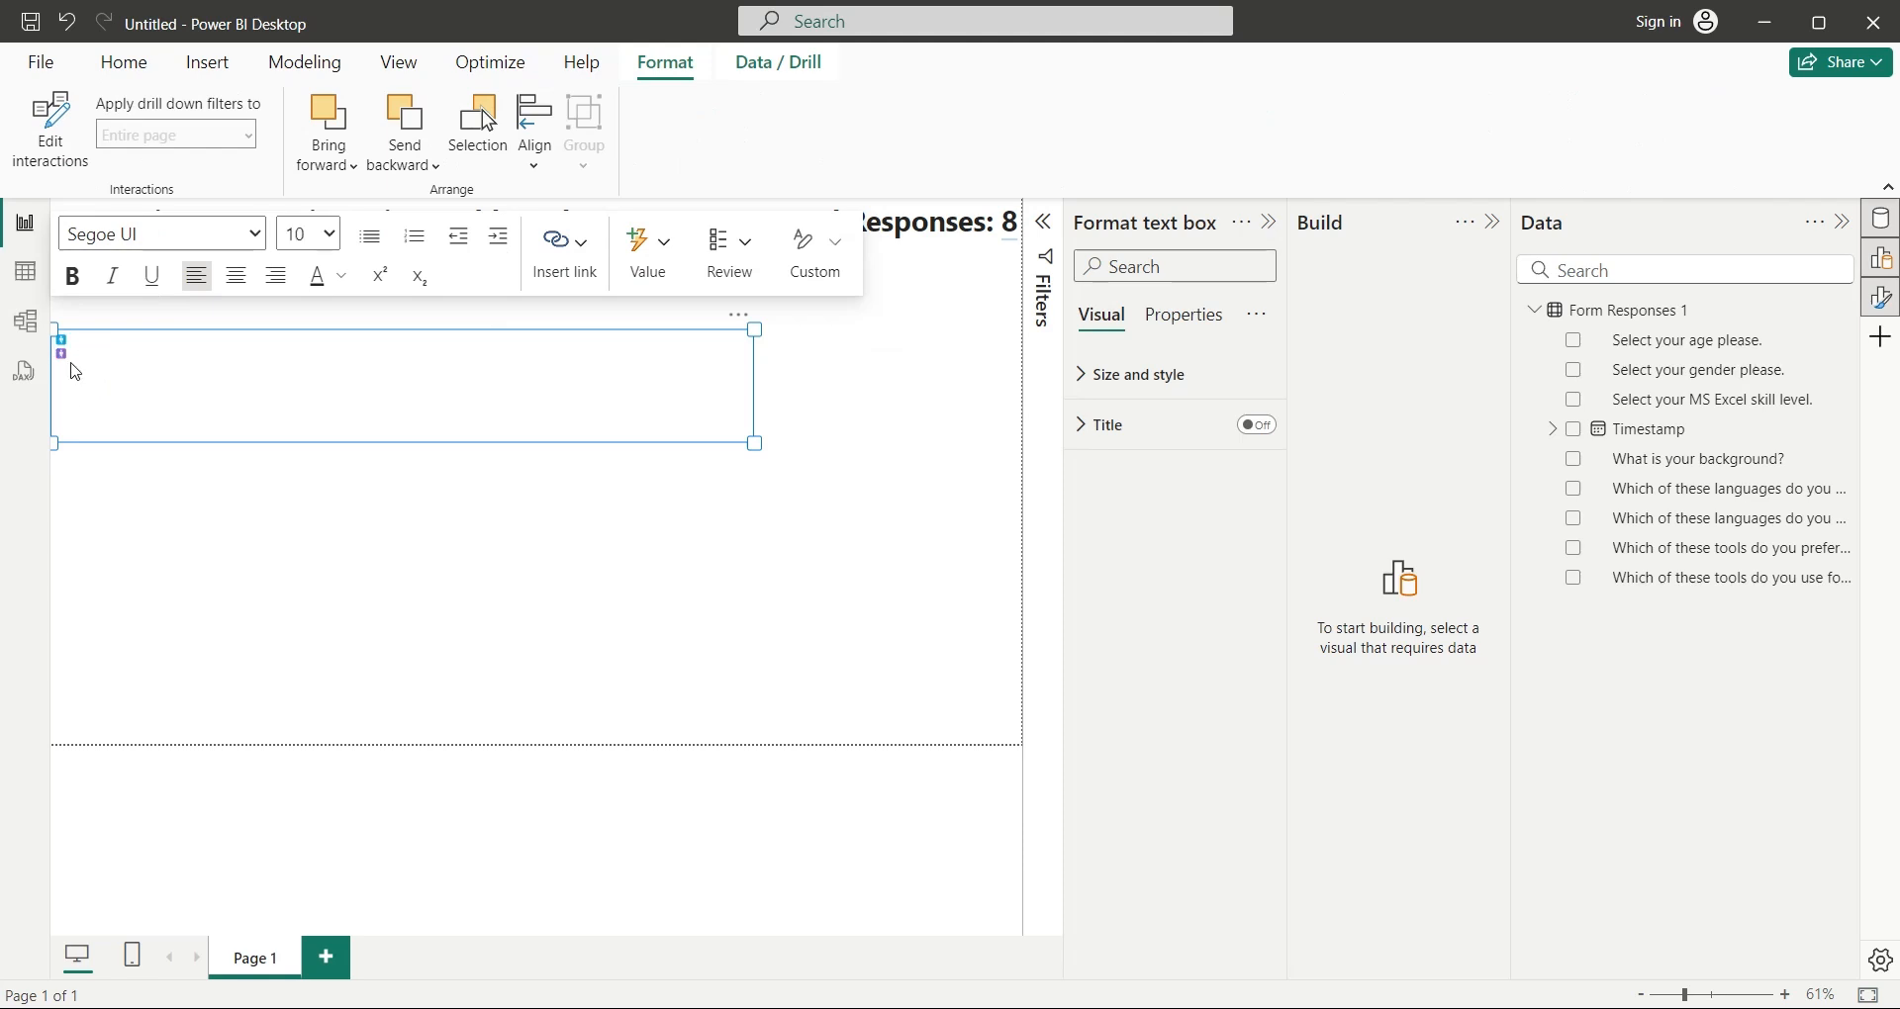
{"action": "left_click", "coordinate": [61, 353]}
{"action": "left_click", "coordinate": [386, 400]}
{"action": "left_click", "coordinate": [1204, 134]}
{"action": "left_click", "coordinate": [397, 536]}
{"action": "left_click", "coordinate": [119, 364]}
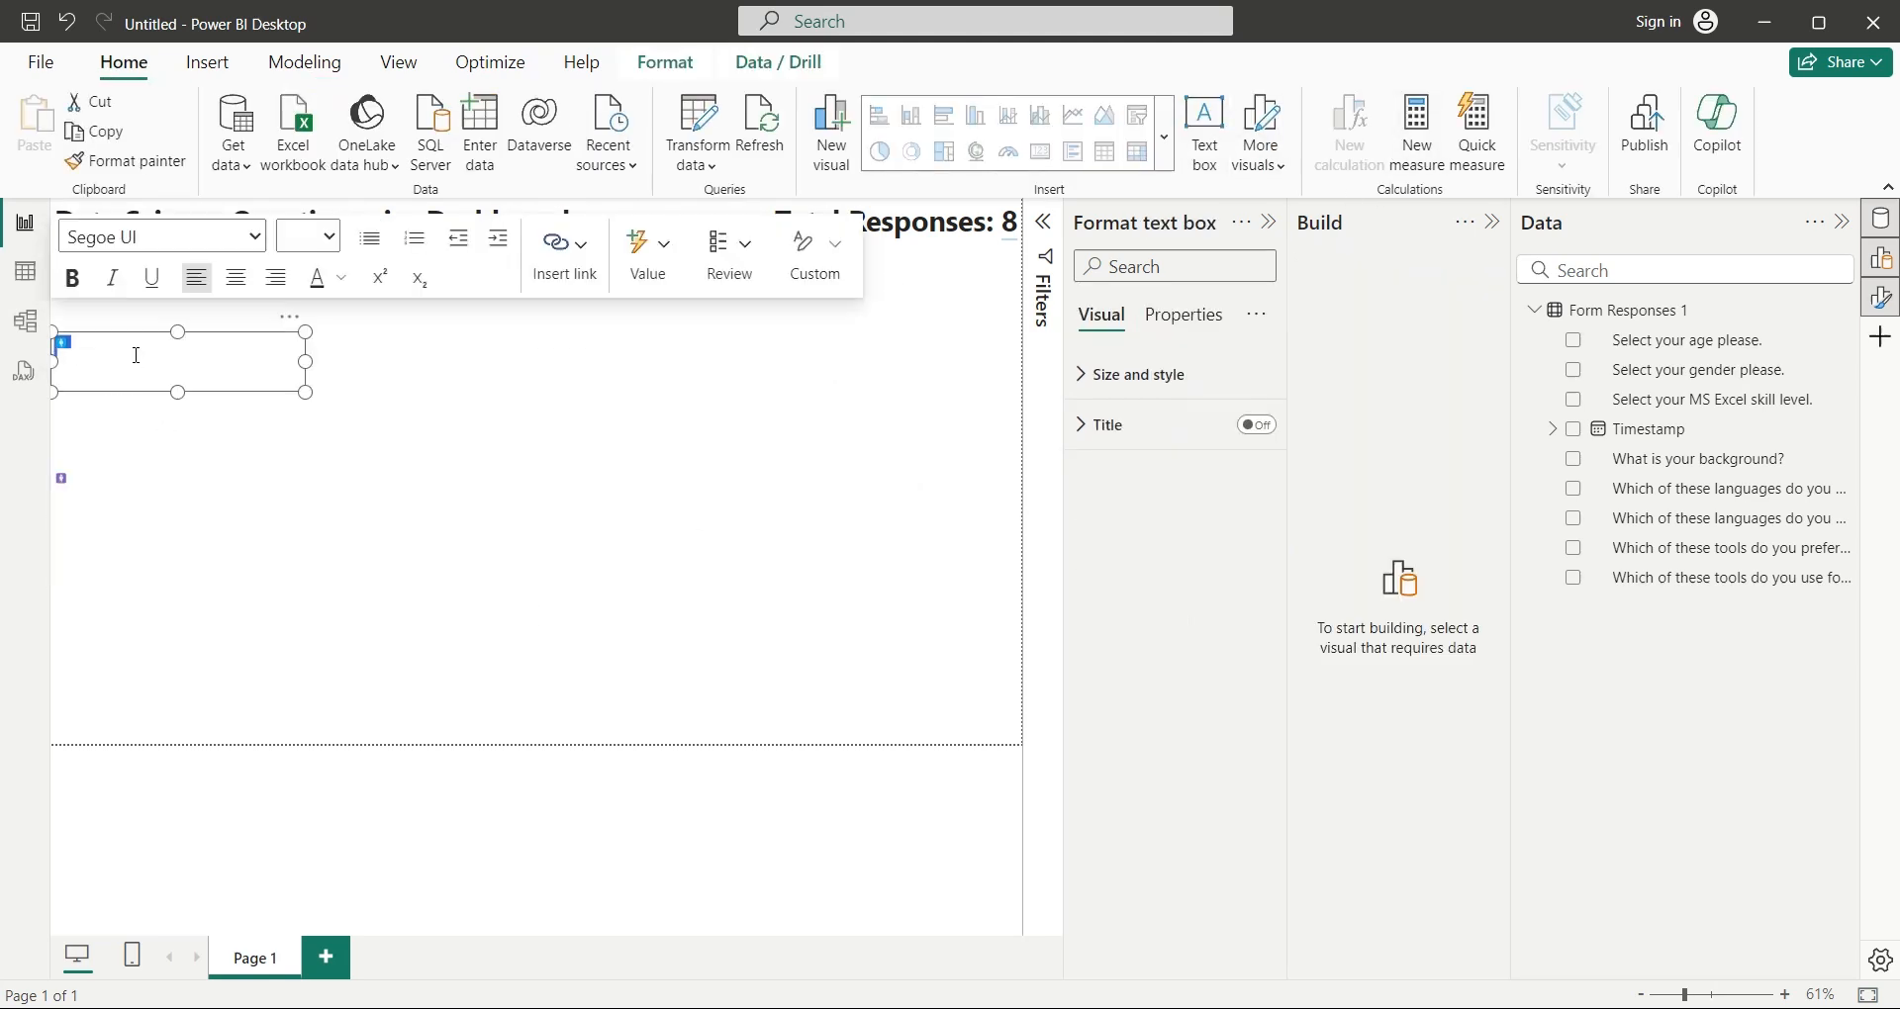
{"action": "left_click", "coordinate": [328, 238]}
{"action": "left_click", "coordinate": [298, 567]}
Step: Insert a dynamic count of Male answers from the gender question into the first card
{"action": "left_click", "coordinate": [642, 253]}
{"action": "type", "text": "count male in select"}
{"action": "left_click", "coordinate": [416, 459]}
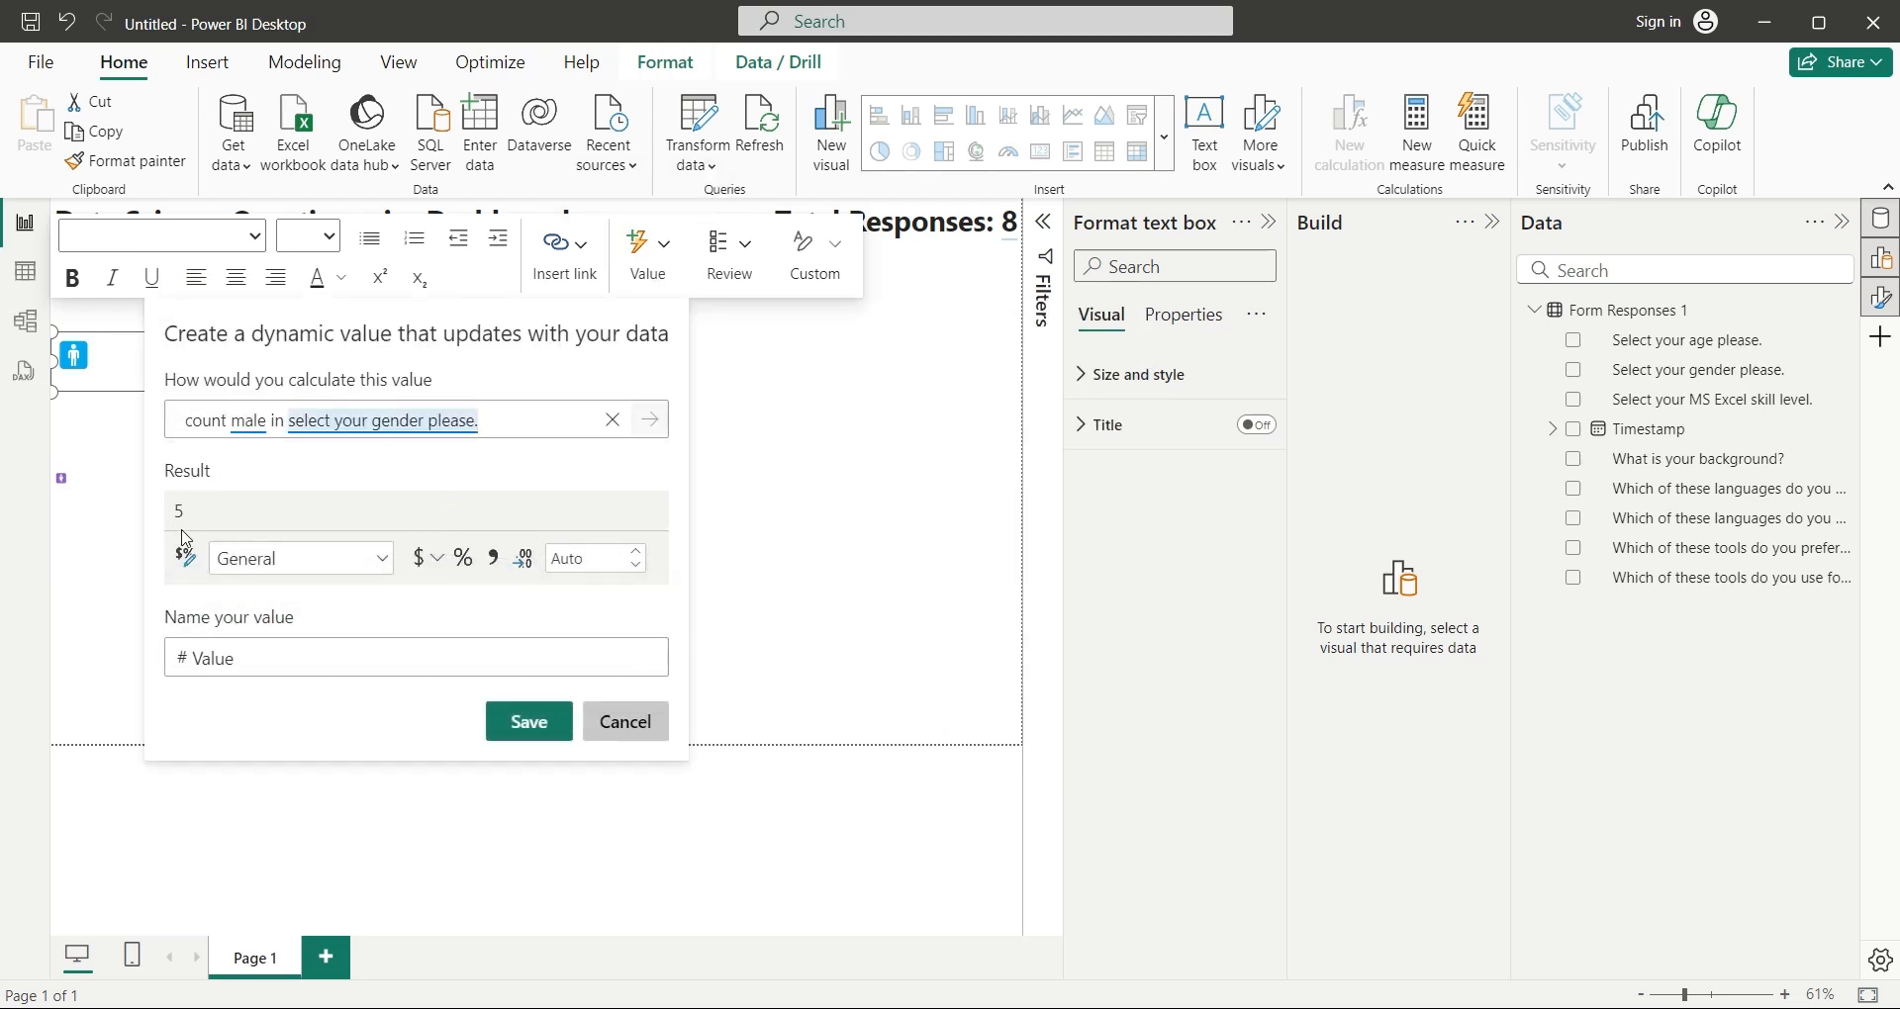
{"action": "left_click", "coordinate": [515, 726]}
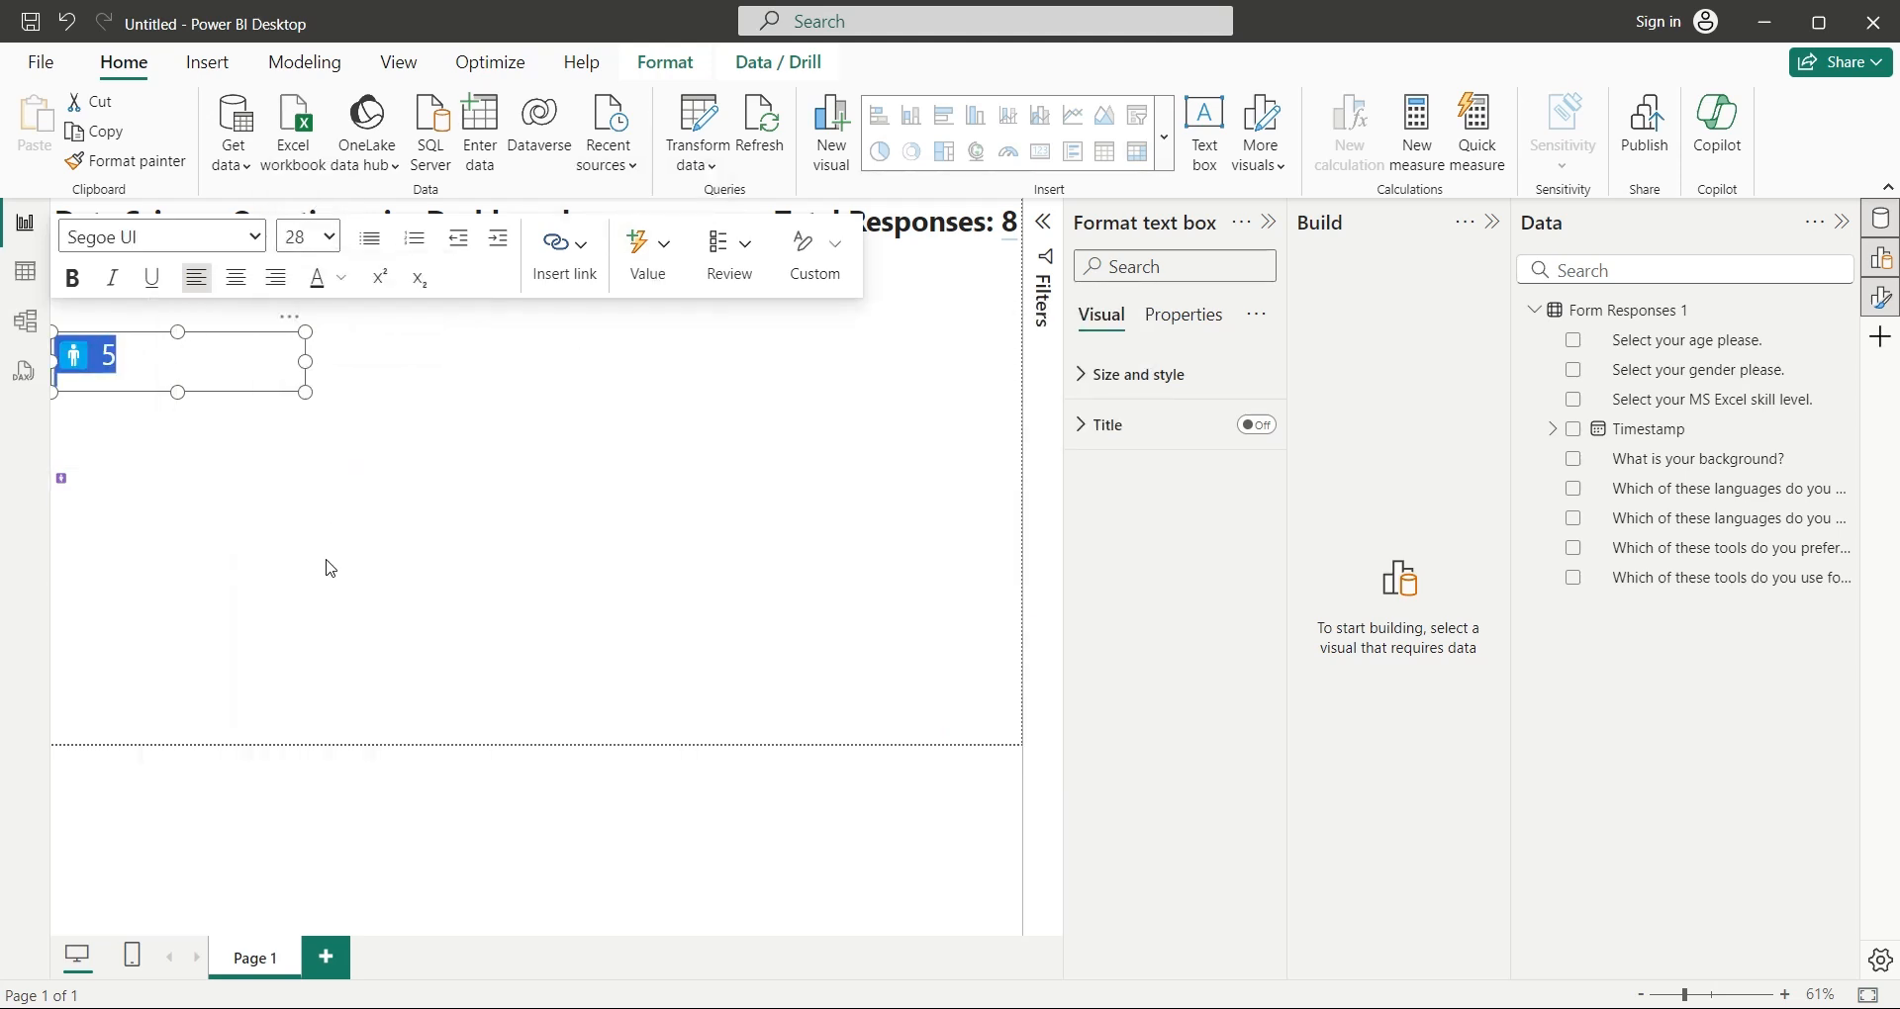
Step: Insert a dynamic count of Female answers from the gender question into the second card
{"action": "left_click", "coordinate": [149, 415]}
{"action": "left_click", "coordinate": [183, 357]}
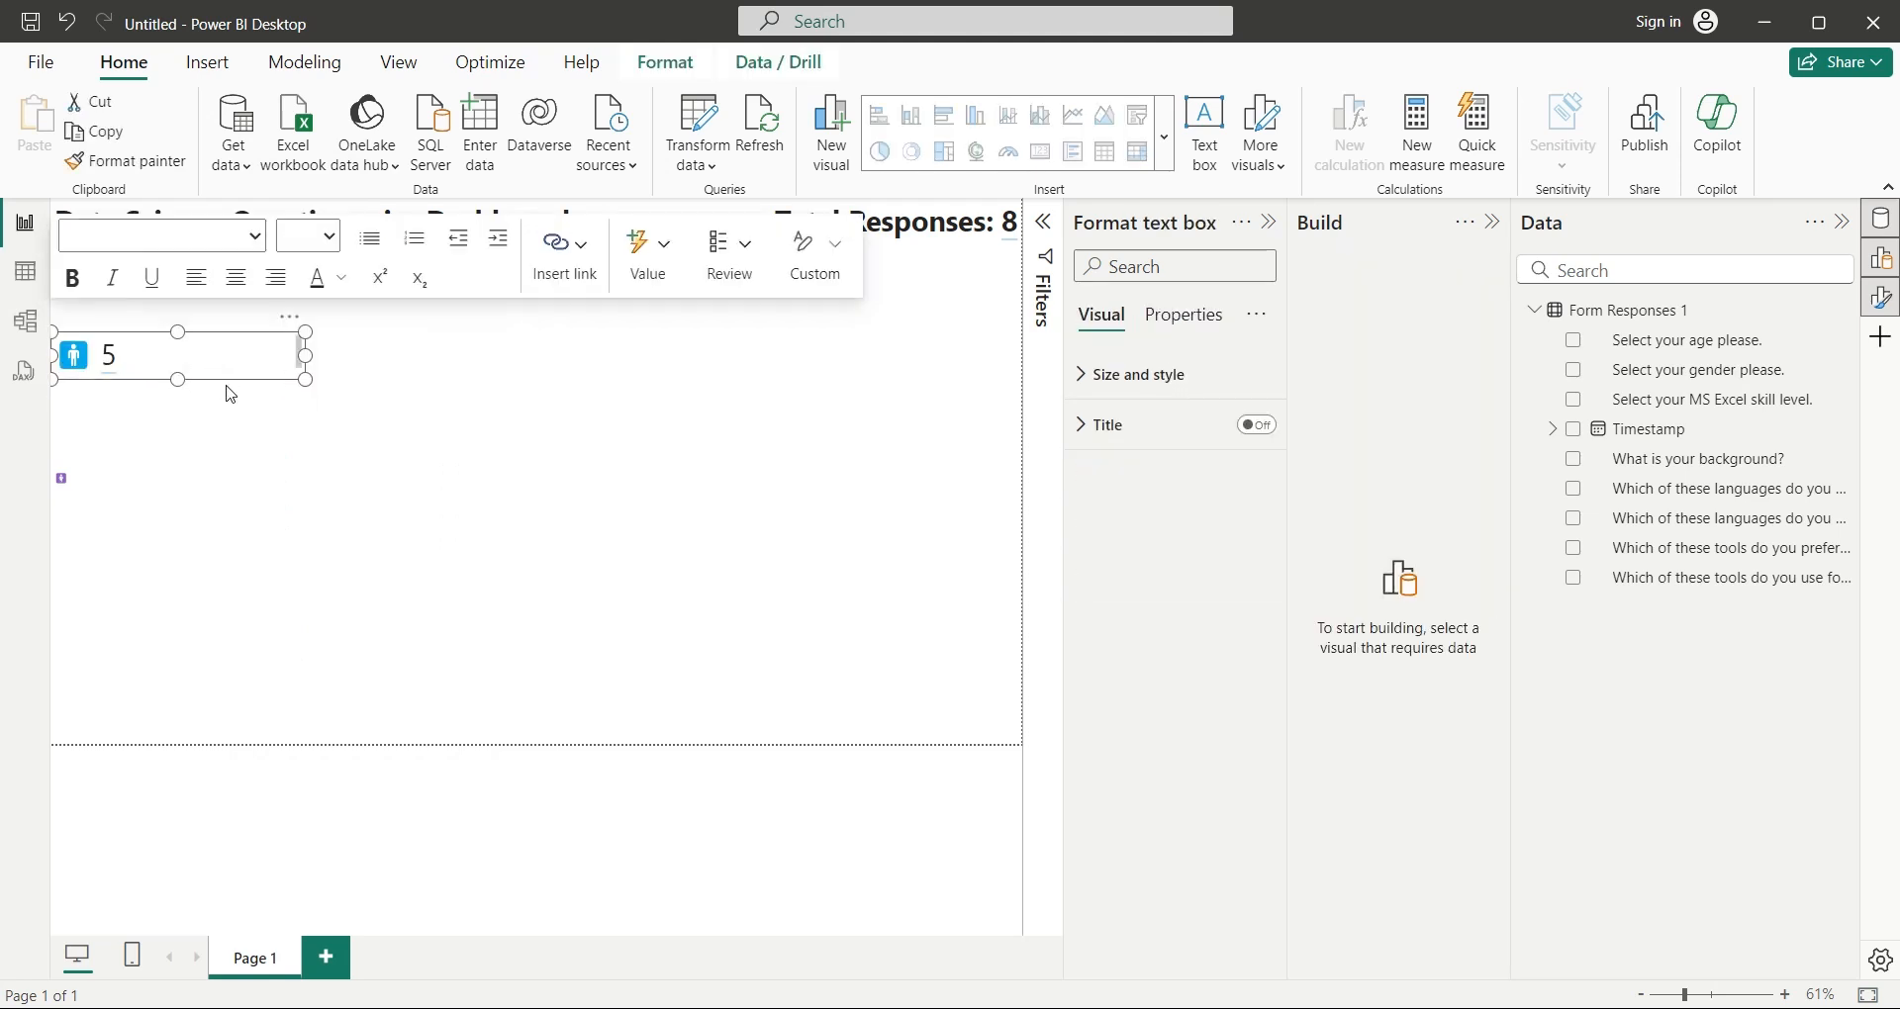
{"action": "left_click", "coordinate": [66, 477]}
{"action": "left_click", "coordinate": [647, 389]}
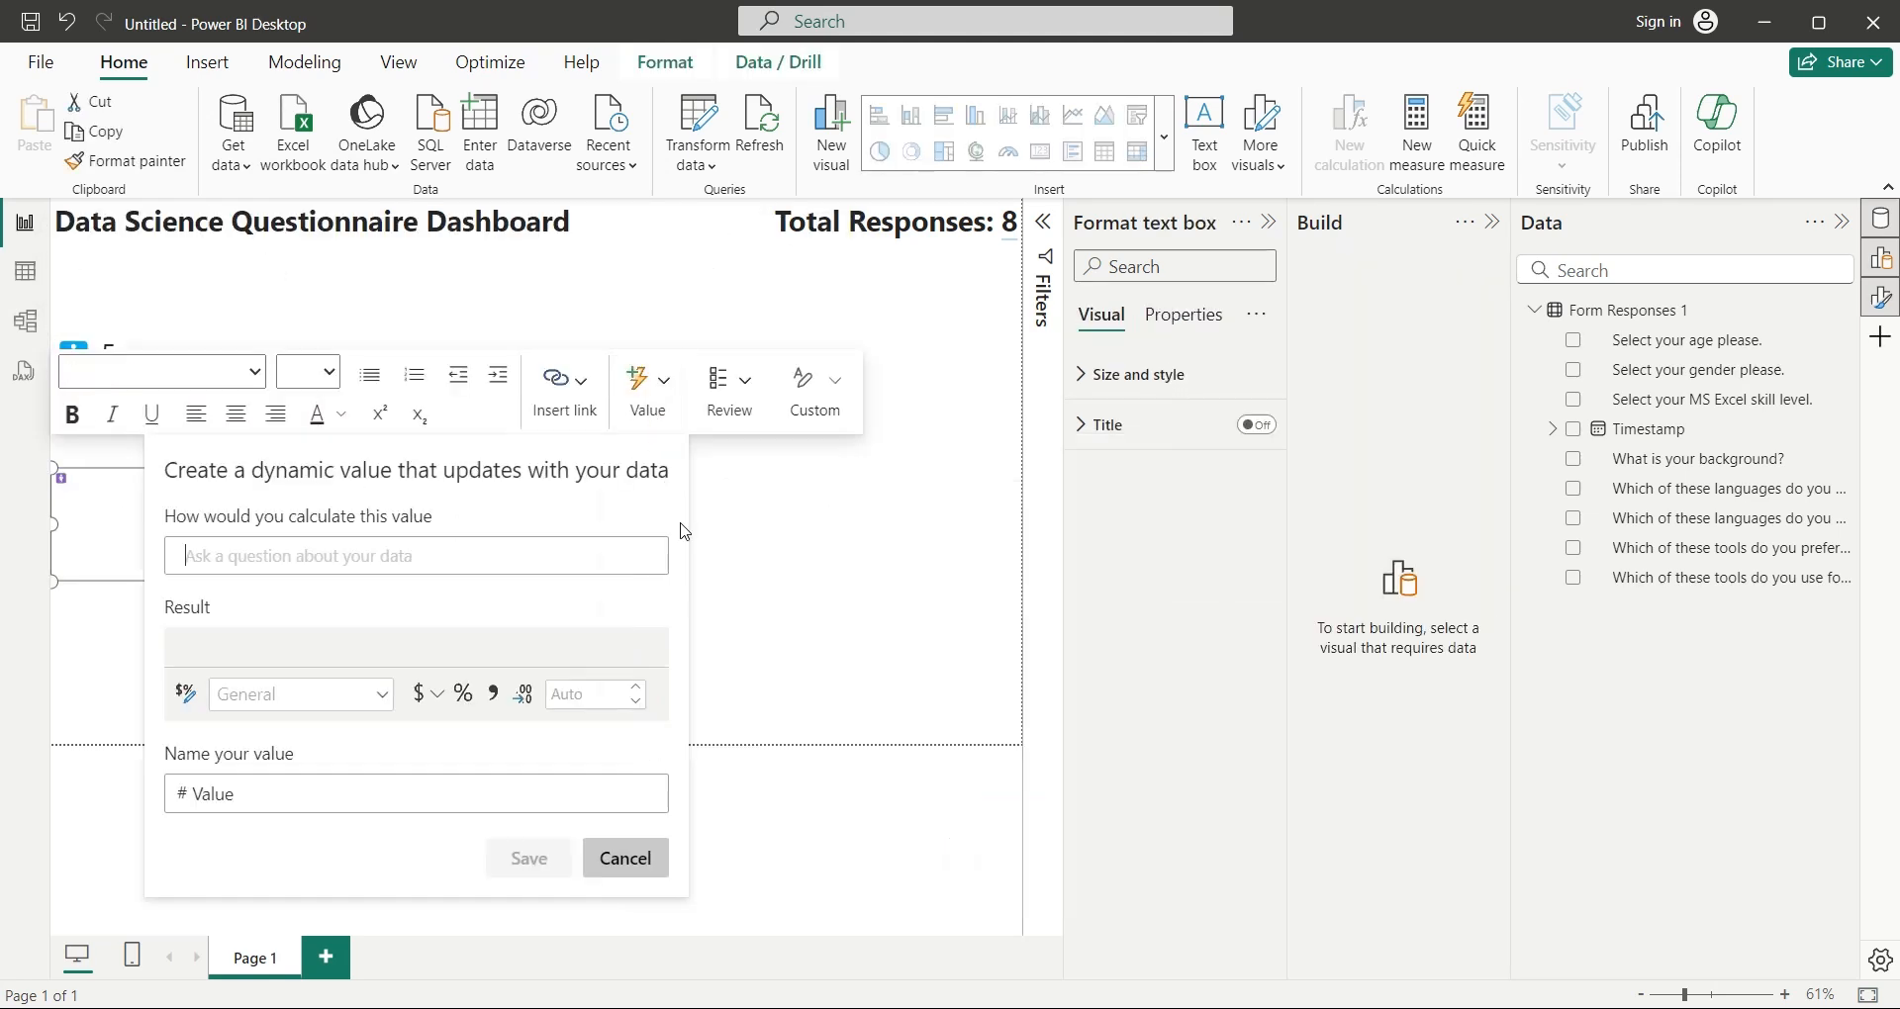
{"action": "left_click", "coordinate": [372, 556]}
{"action": "type", "text": "count female"}
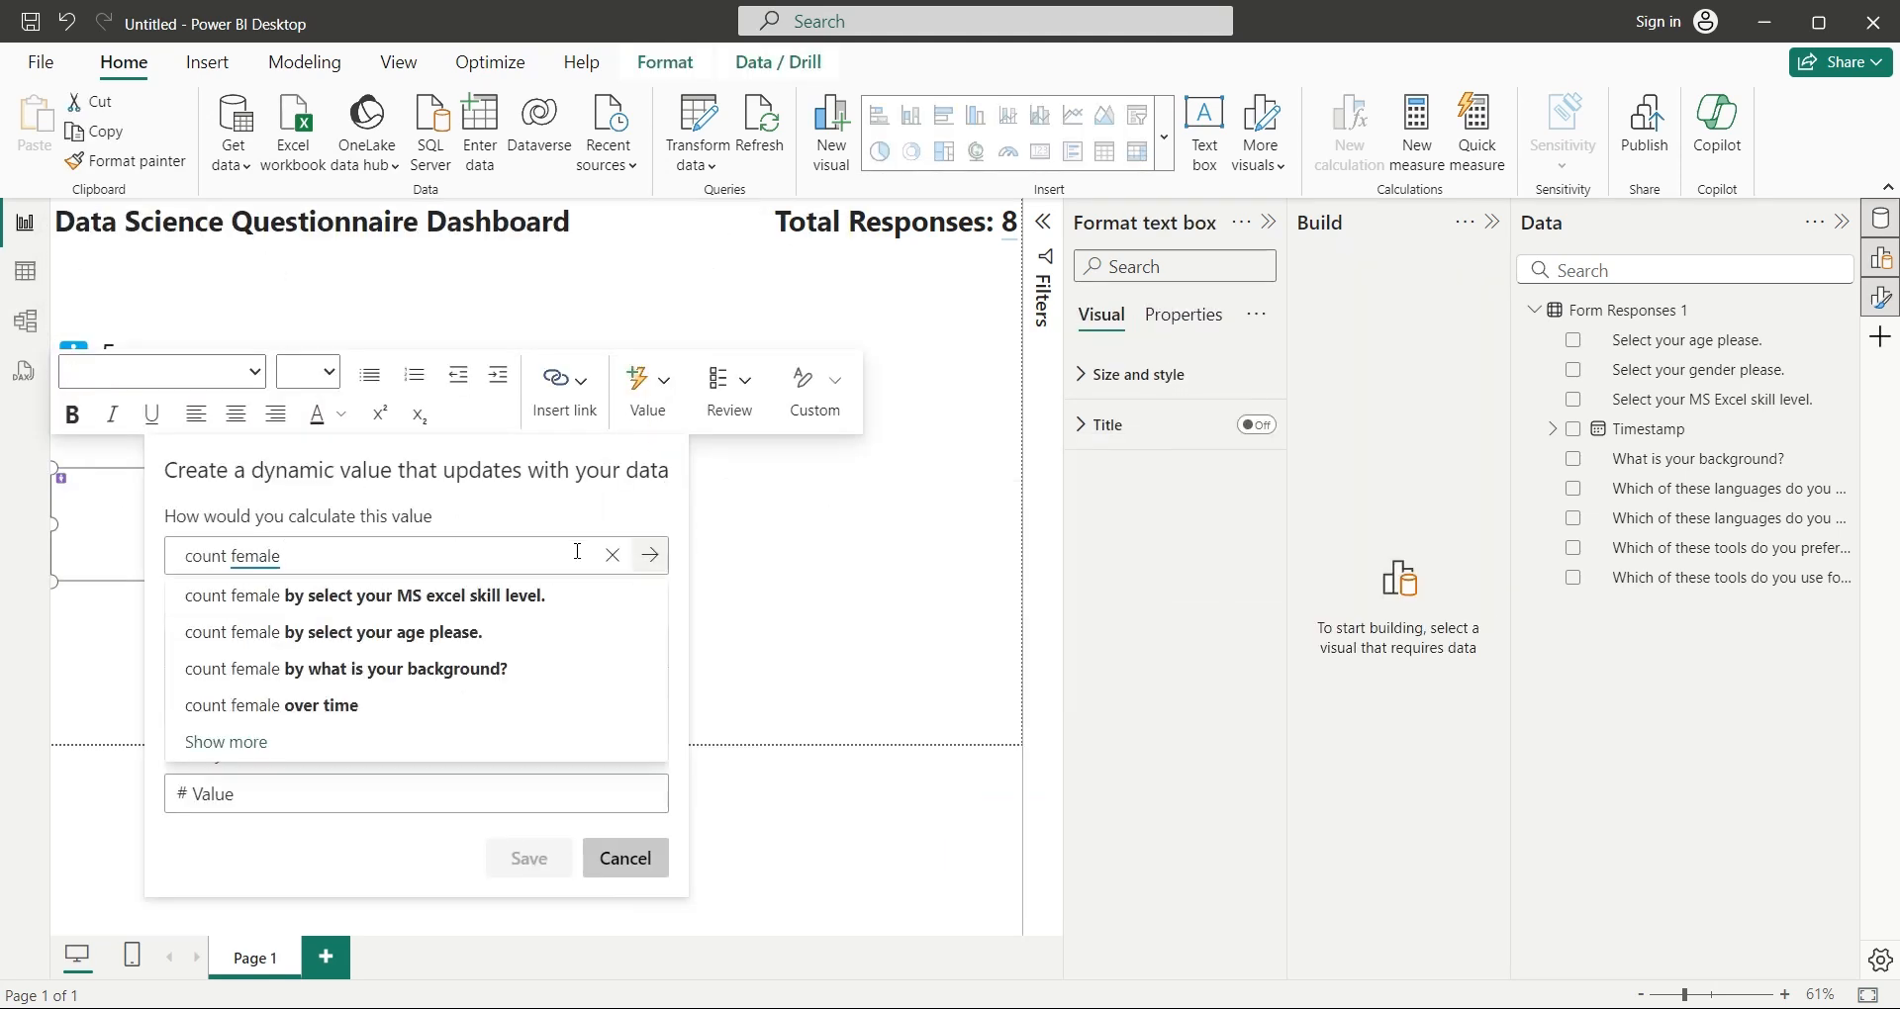
{"action": "type", "text": " from selec"}
{"action": "left_click", "coordinate": [372, 638]}
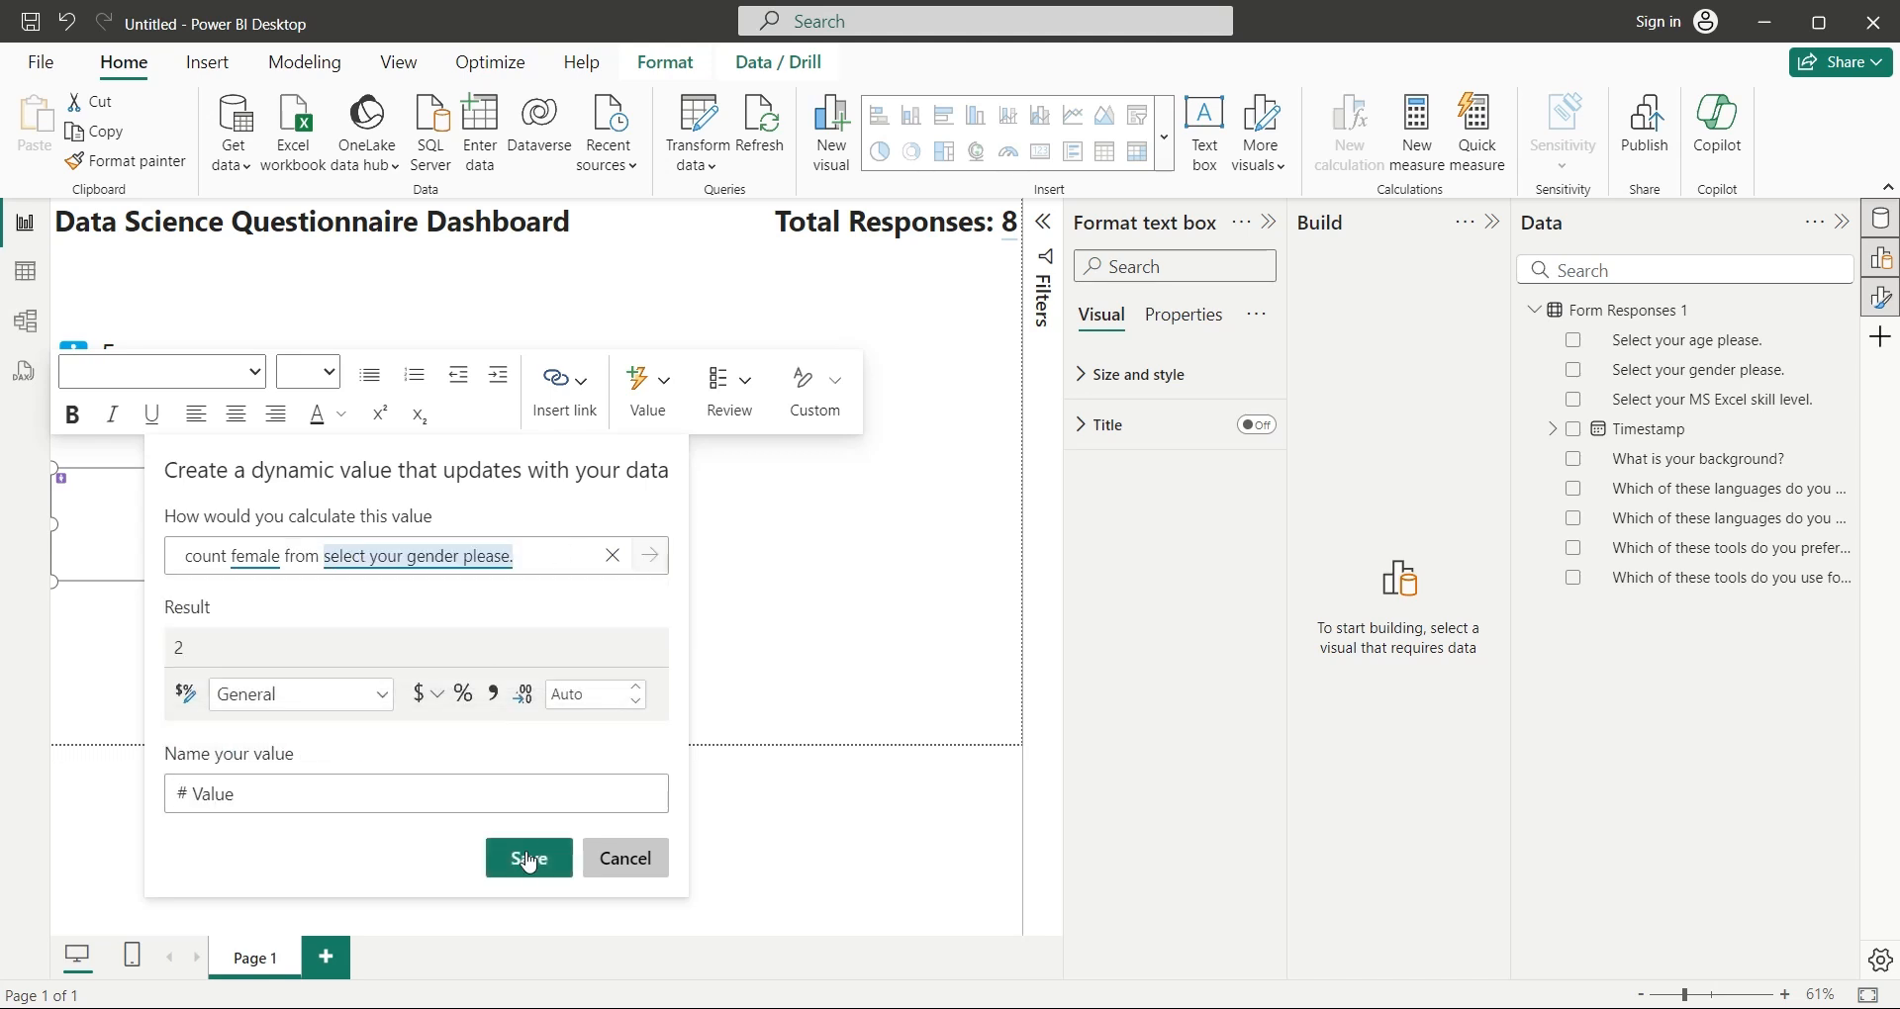
{"action": "left_click", "coordinate": [529, 860]}
Step: Enlarge the male card's icon and count of 5 to font size 96
{"action": "left_click", "coordinate": [328, 373]}
{"action": "left_click", "coordinate": [302, 463]}
{"action": "left_click", "coordinate": [208, 371]}
{"action": "left_click", "coordinate": [239, 398]}
{"action": "double_click", "coordinate": [90, 292]}
{"action": "left_click", "coordinate": [328, 386]}
{"action": "left_click", "coordinate": [342, 890]}
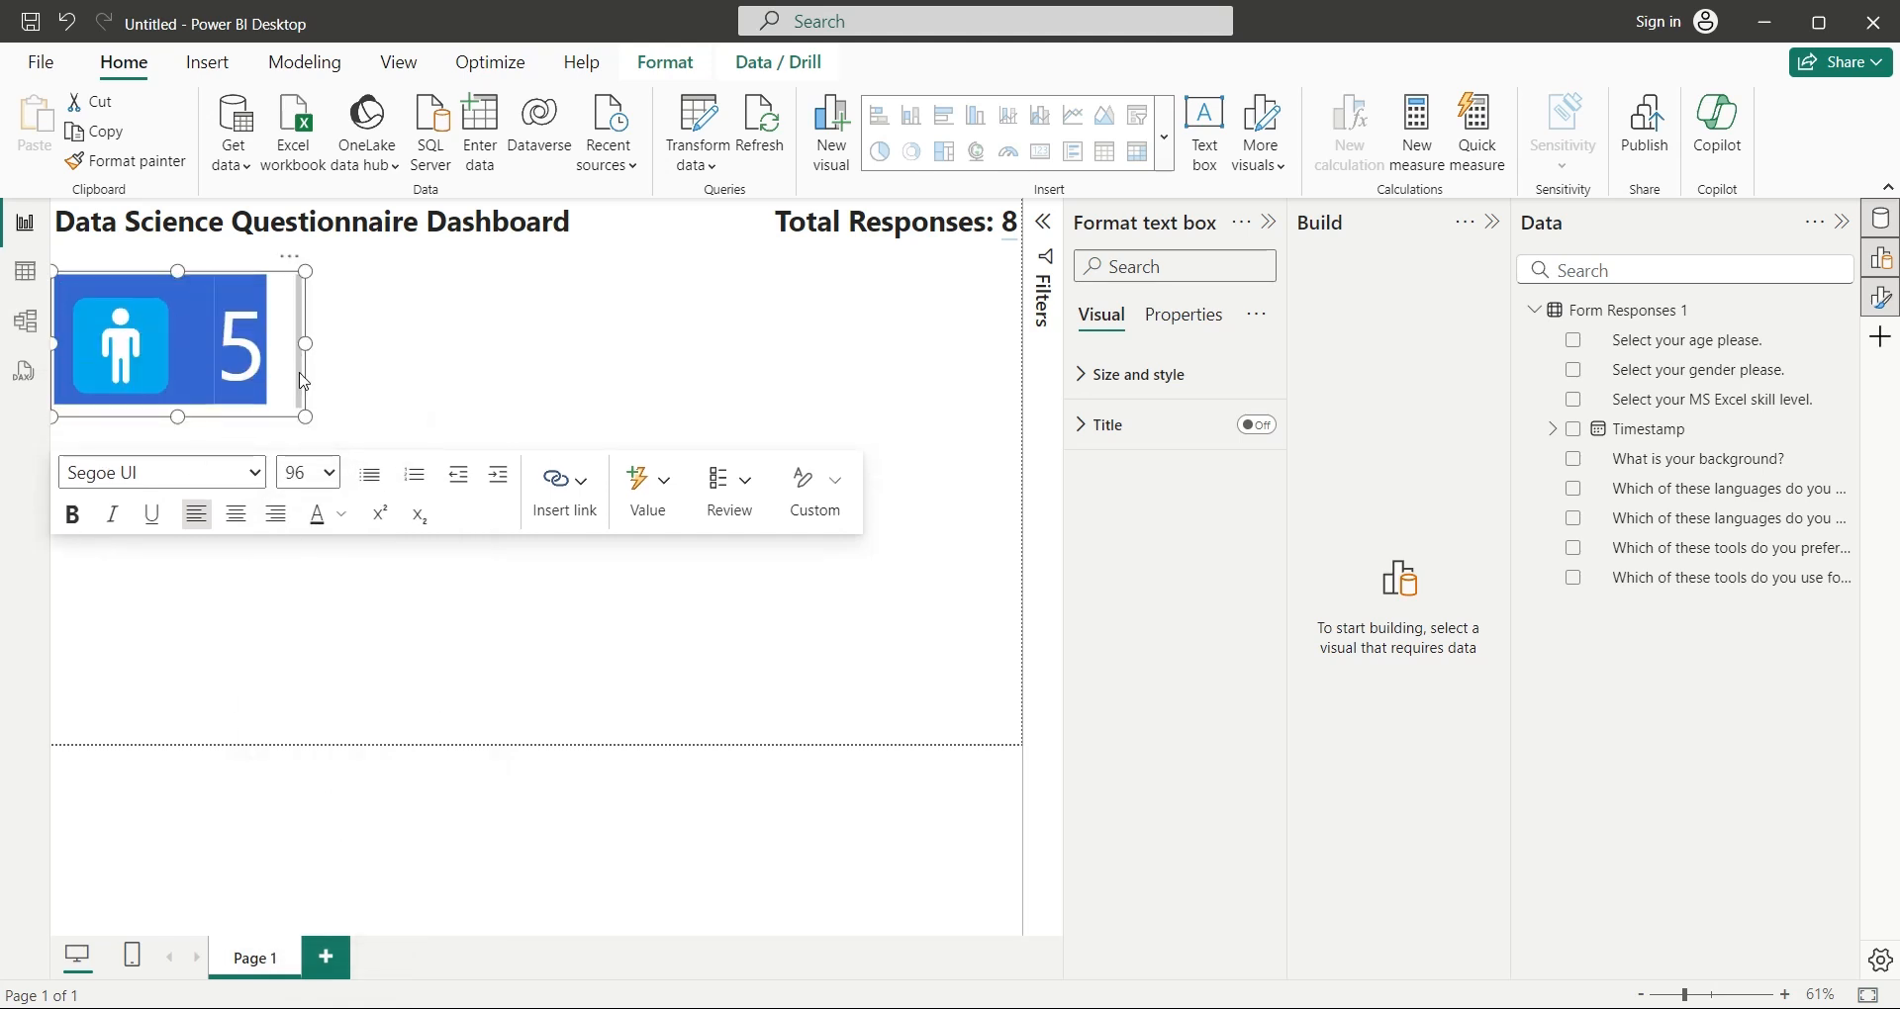
{"action": "left_click", "coordinate": [202, 430]}
Step: Set the female card's icon and count of 2 to size 96 and move it beside the male card
{"action": "left_click", "coordinate": [110, 492]}
{"action": "double_click", "coordinate": [110, 491]}
{"action": "left_click", "coordinate": [328, 372]}
{"action": "left_click", "coordinate": [296, 854]}
{"action": "left_click", "coordinate": [186, 615]}
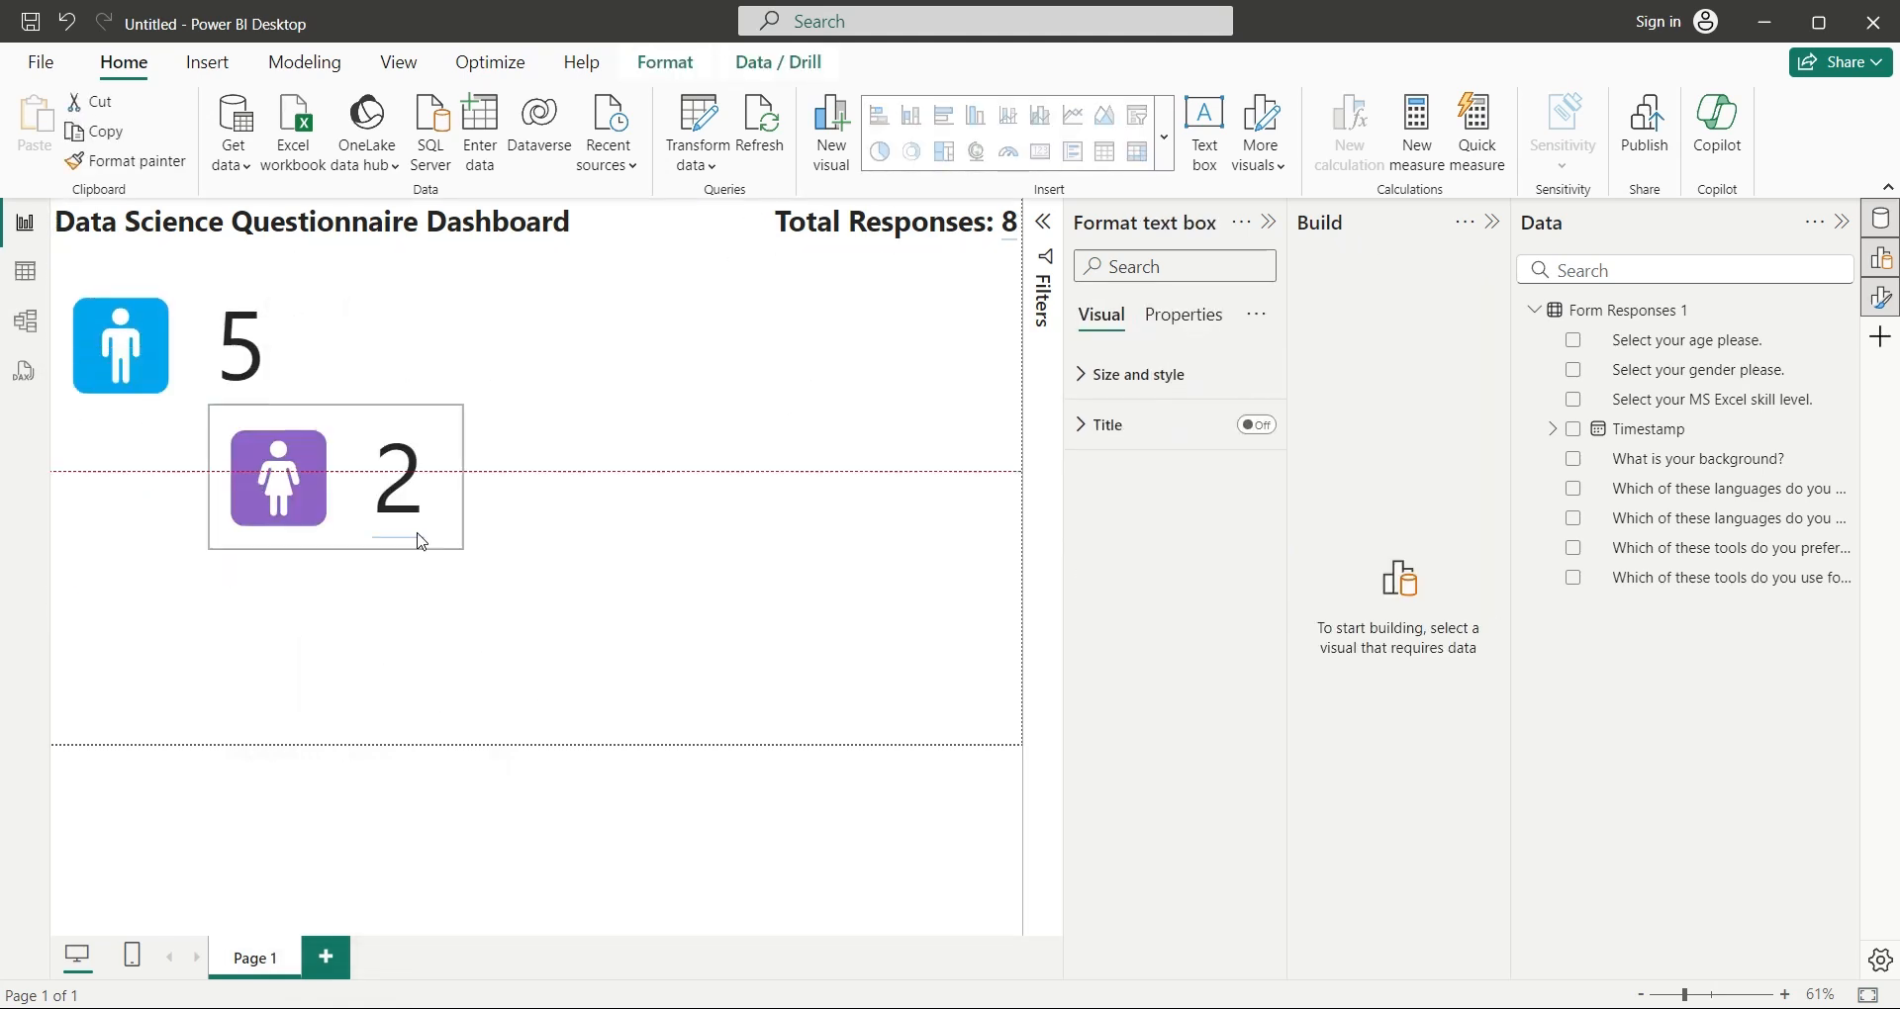
{"action": "left_click_drag", "start_coordinate": [268, 620], "coordinate": [436, 438]}
{"action": "left_click", "coordinate": [387, 676]}
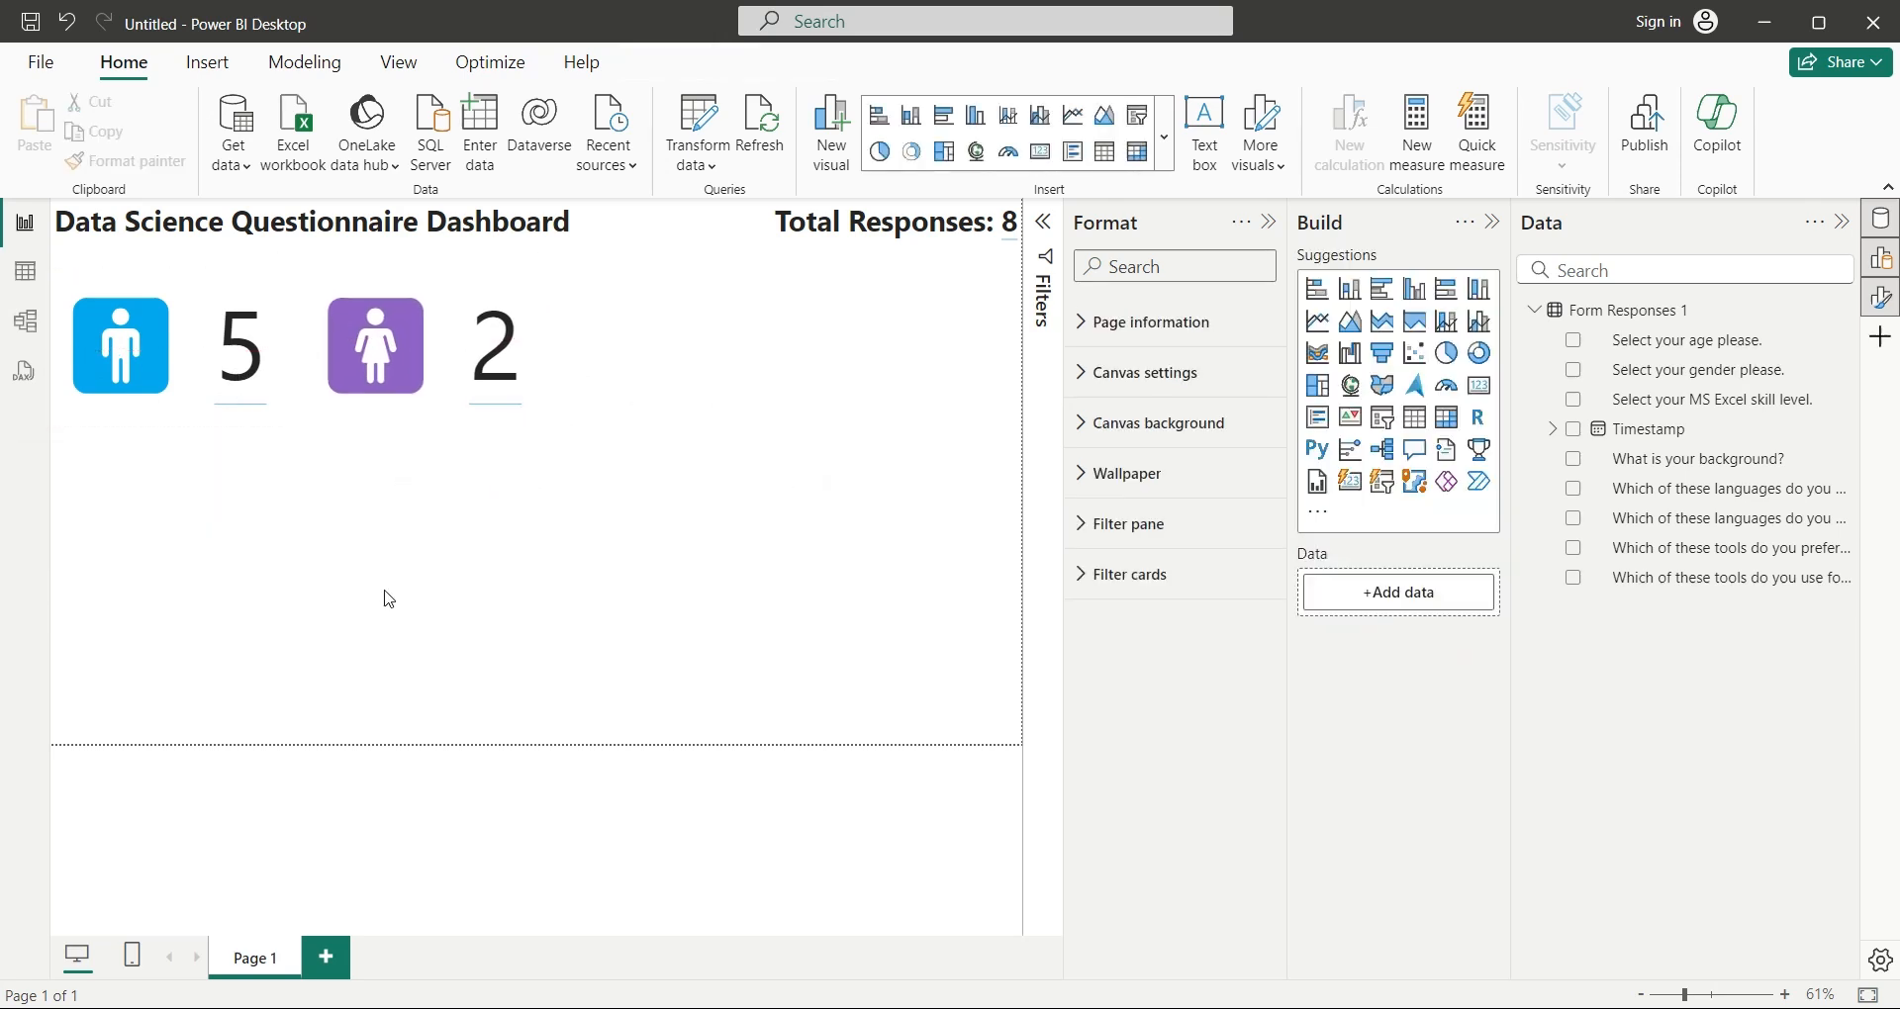
Step: Add a stacked bar chart under the cards with the Excel skill field as categories, renamed 'MS Excel skill level.'
{"action": "left_click", "coordinate": [1316, 288]}
{"action": "left_click_drag", "start_coordinate": [202, 490], "coordinate": [203, 463]}
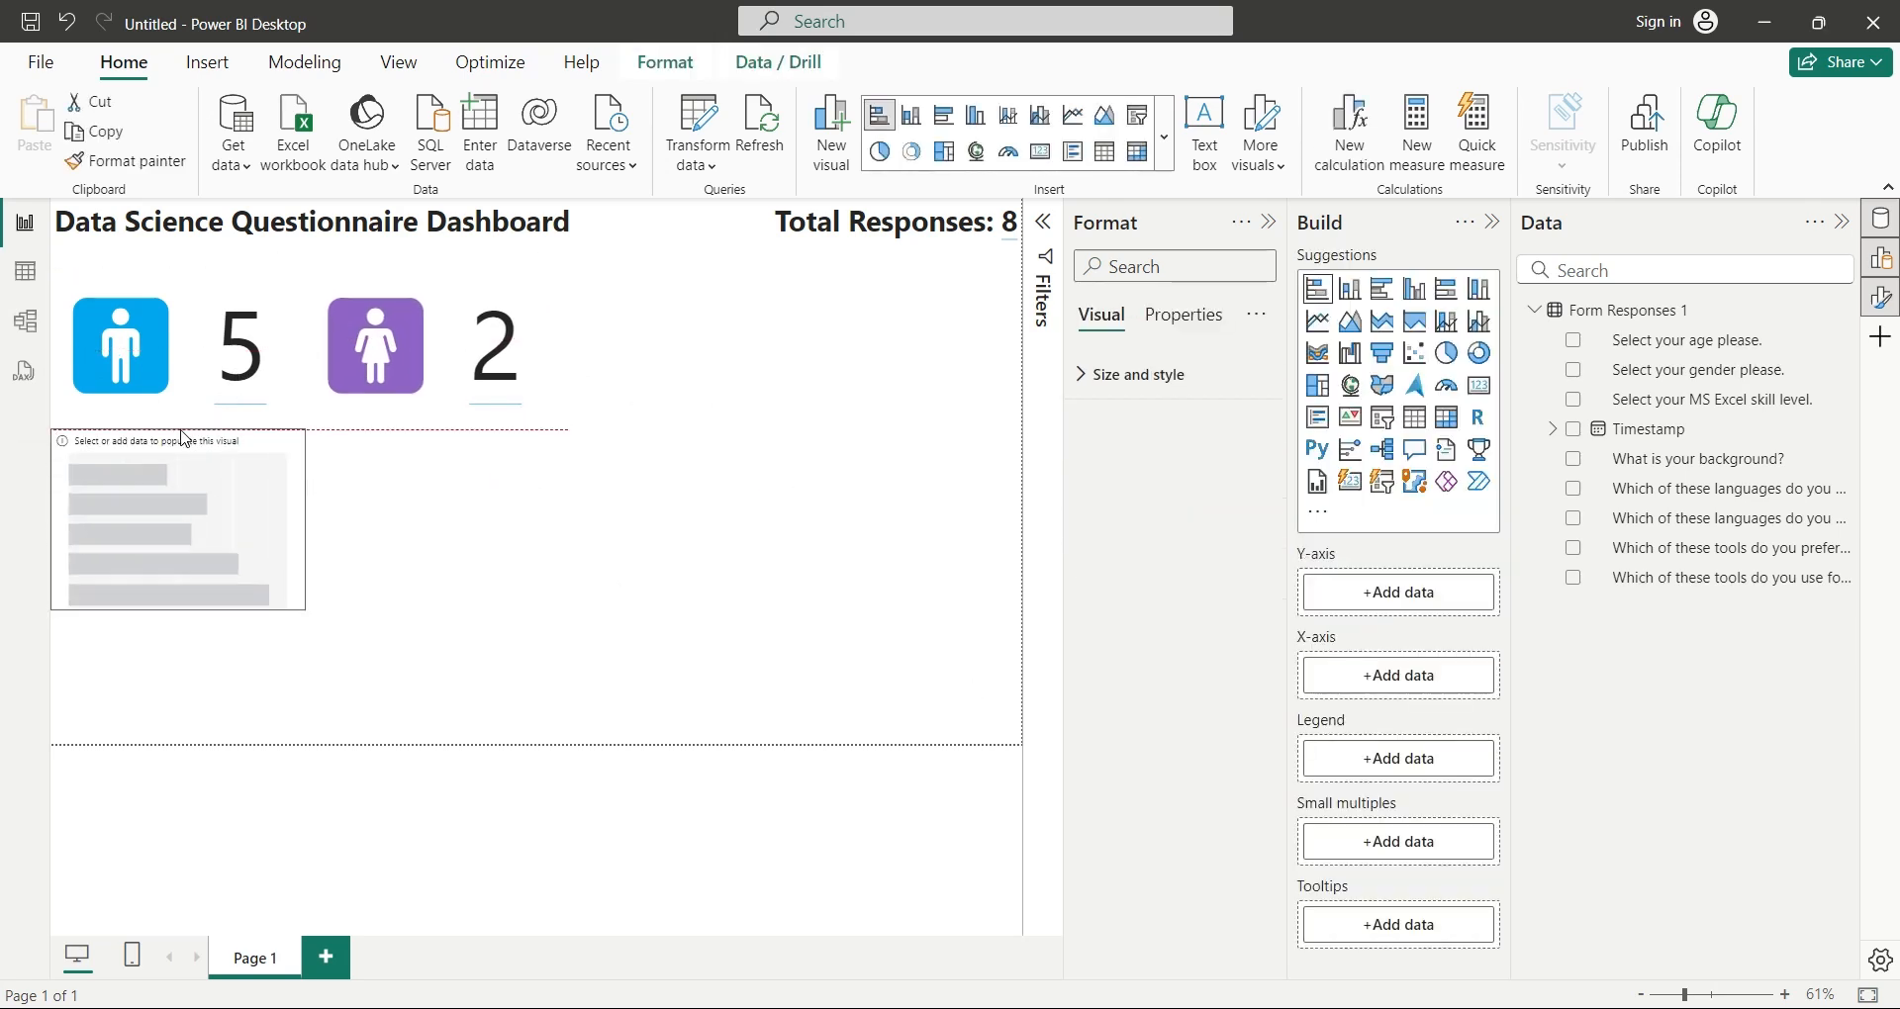
{"action": "left_click_drag", "start_coordinate": [178, 584], "coordinate": [187, 729]}
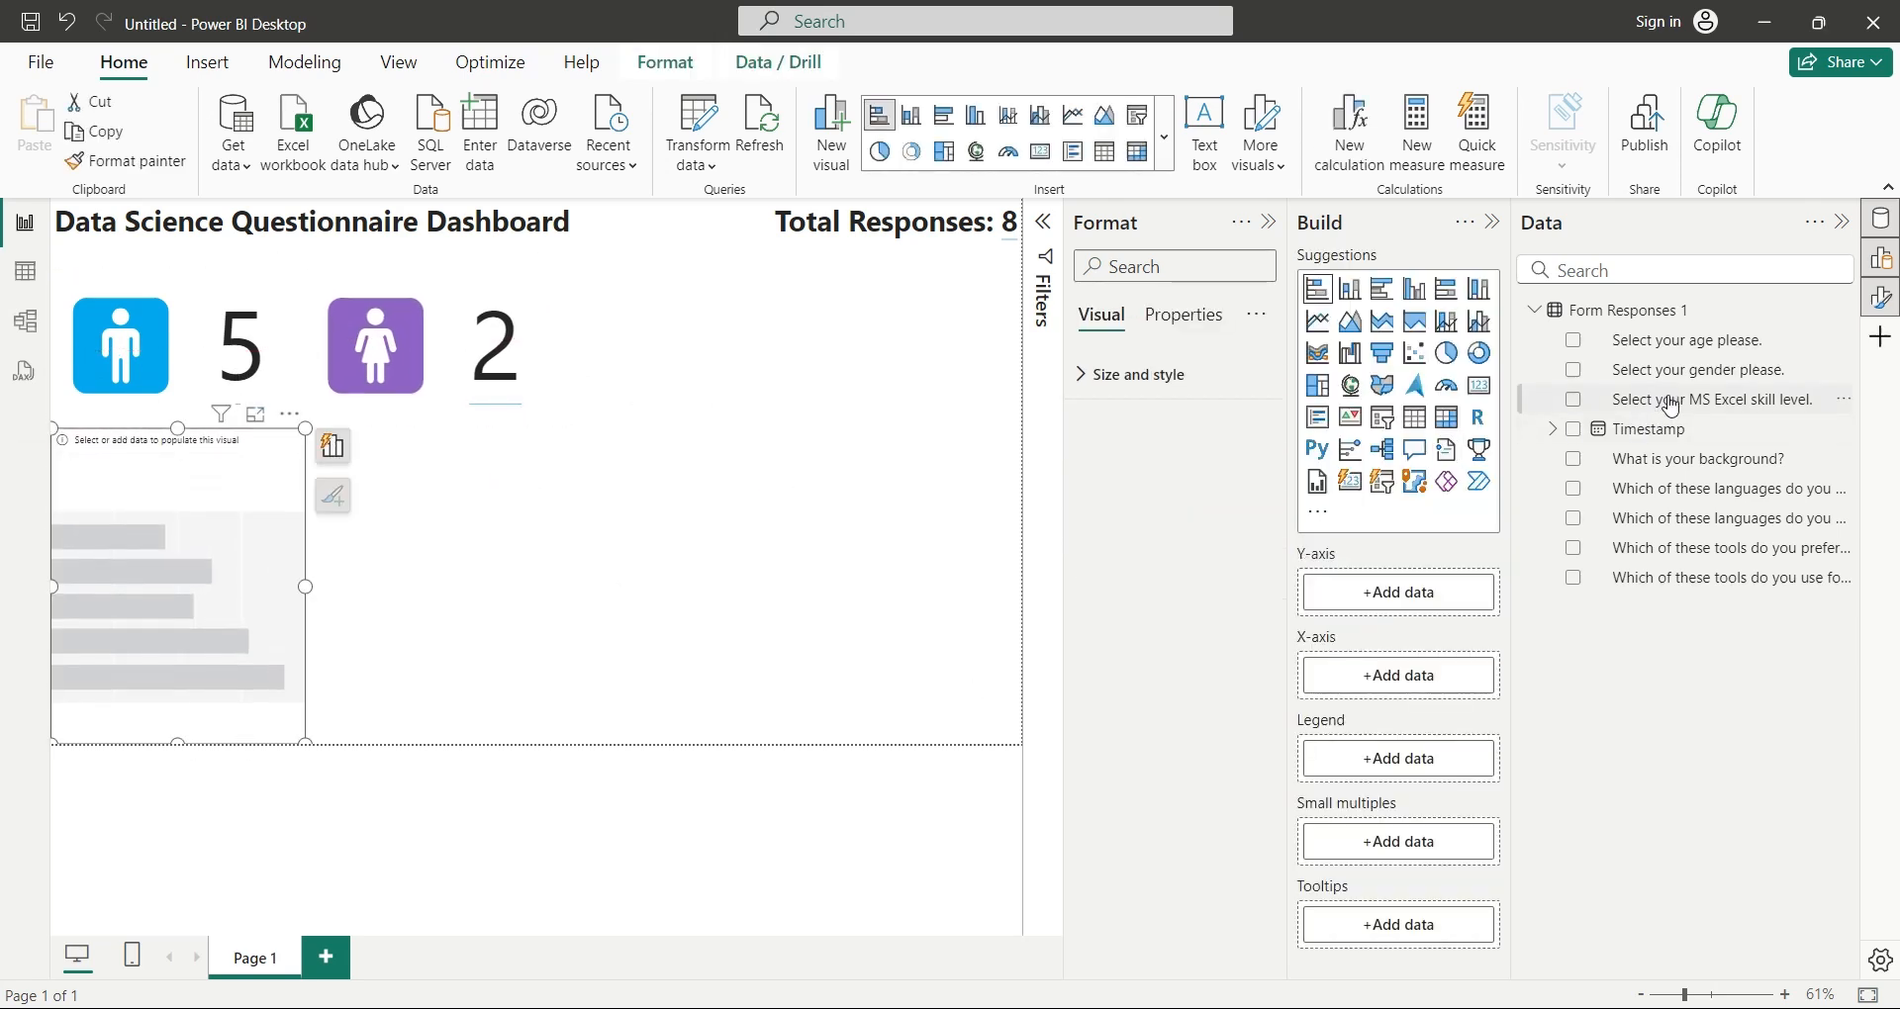
{"action": "left_click_drag", "start_coordinate": [1670, 402], "coordinate": [1396, 595]}
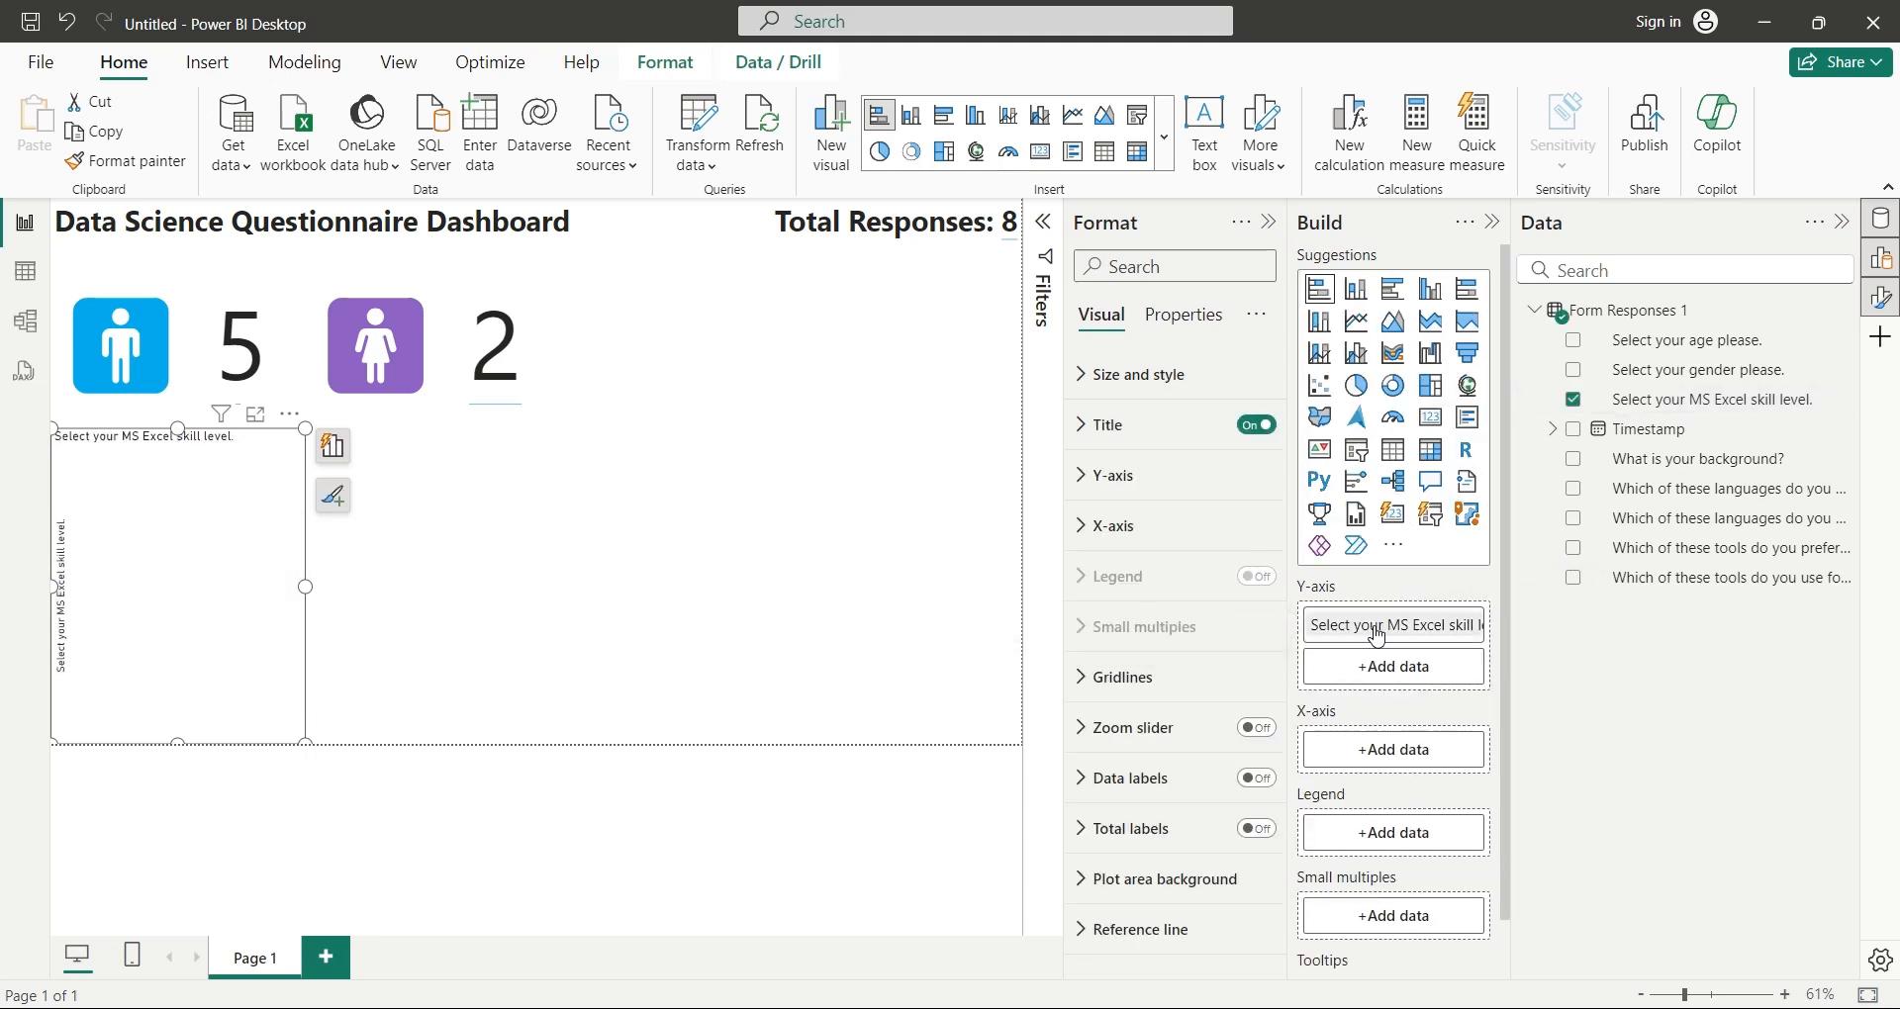
{"action": "double_click", "coordinate": [1366, 626]}
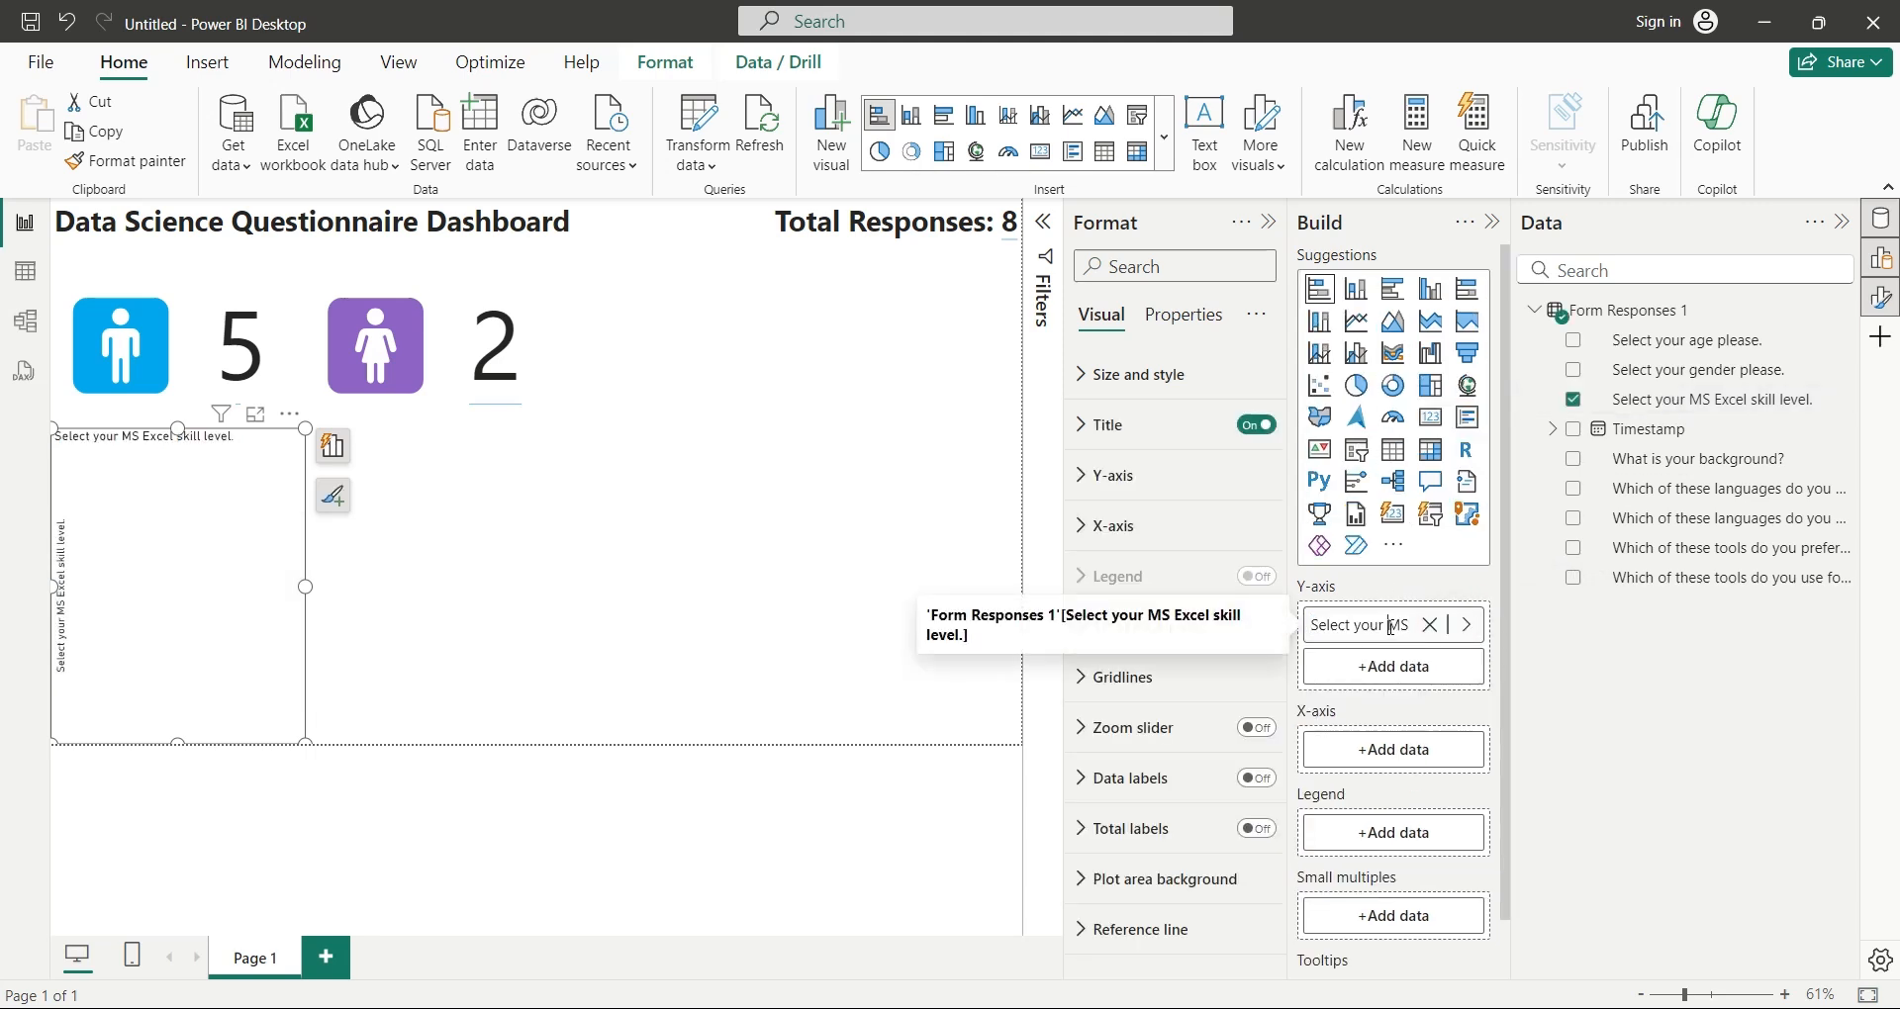
{"action": "key", "text": "Return"}
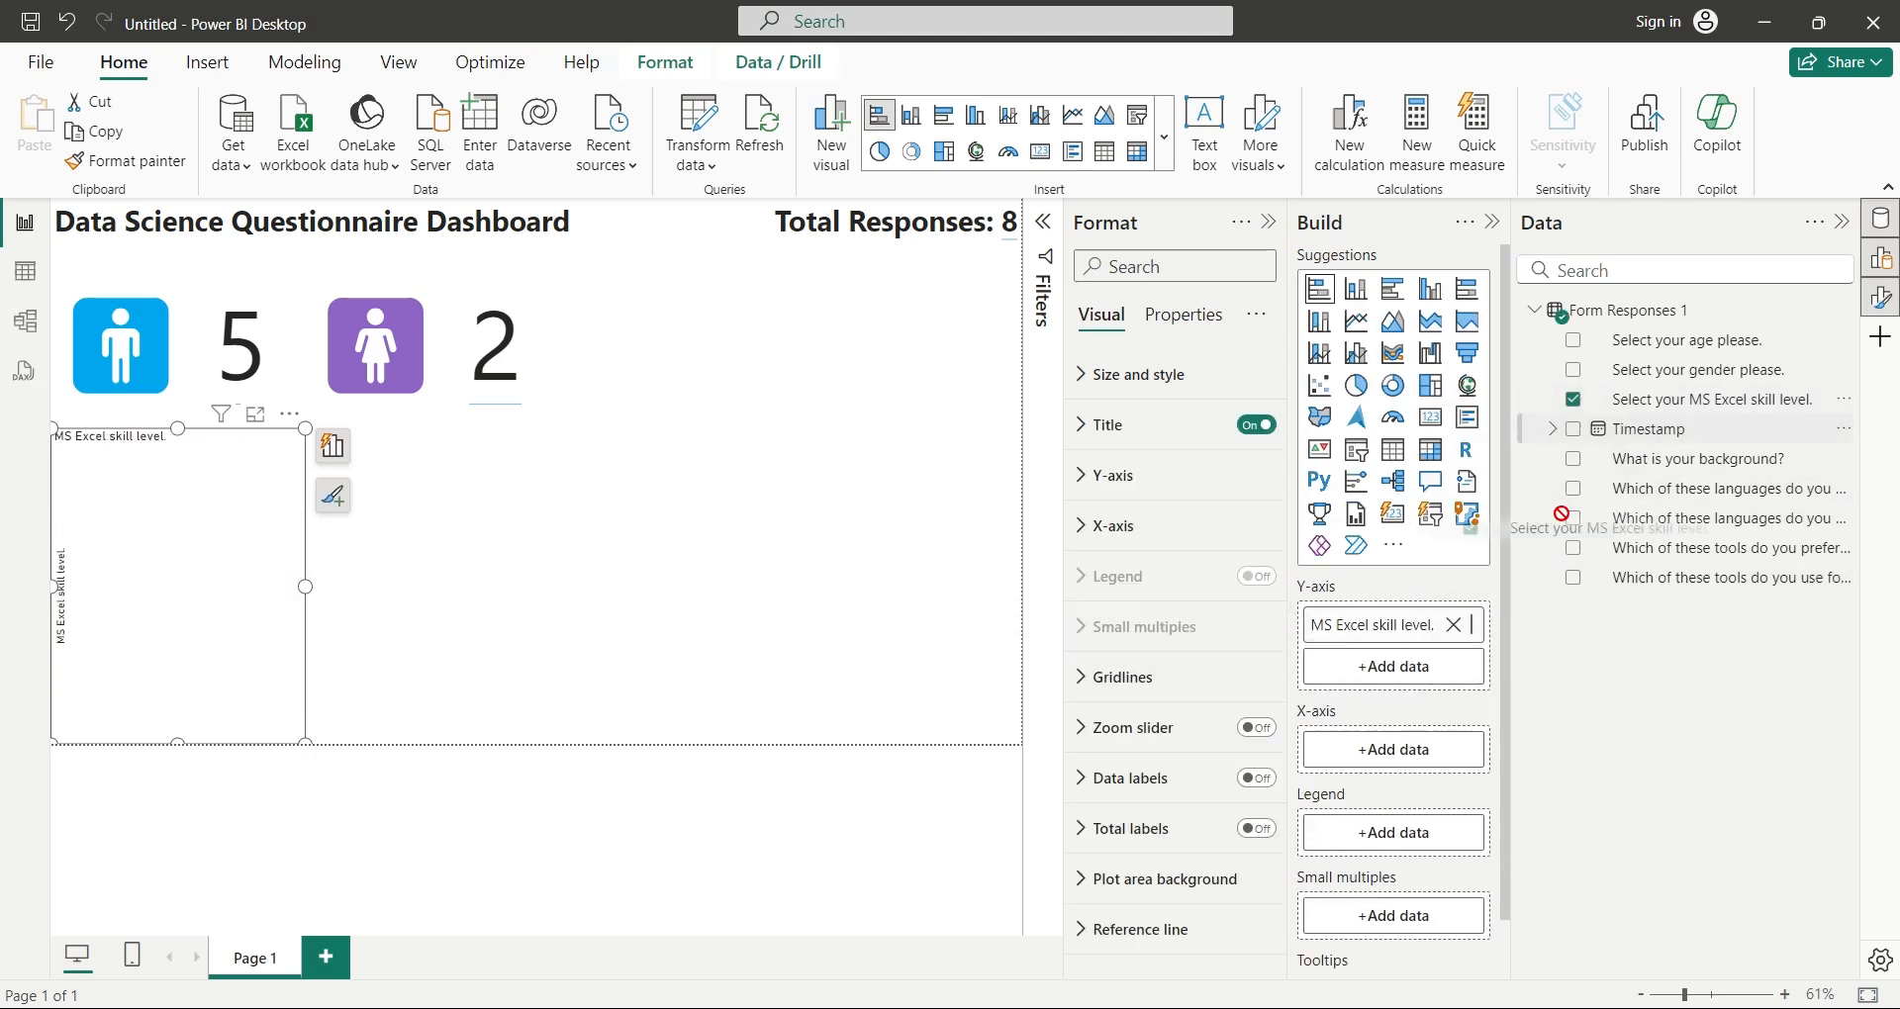
Step: Add the count of responses as bar lengths, renamed 'Number of Participants'
{"action": "left_click_drag", "start_coordinate": [1707, 400], "coordinate": [1393, 750]}
{"action": "double_click", "coordinate": [1343, 660]}
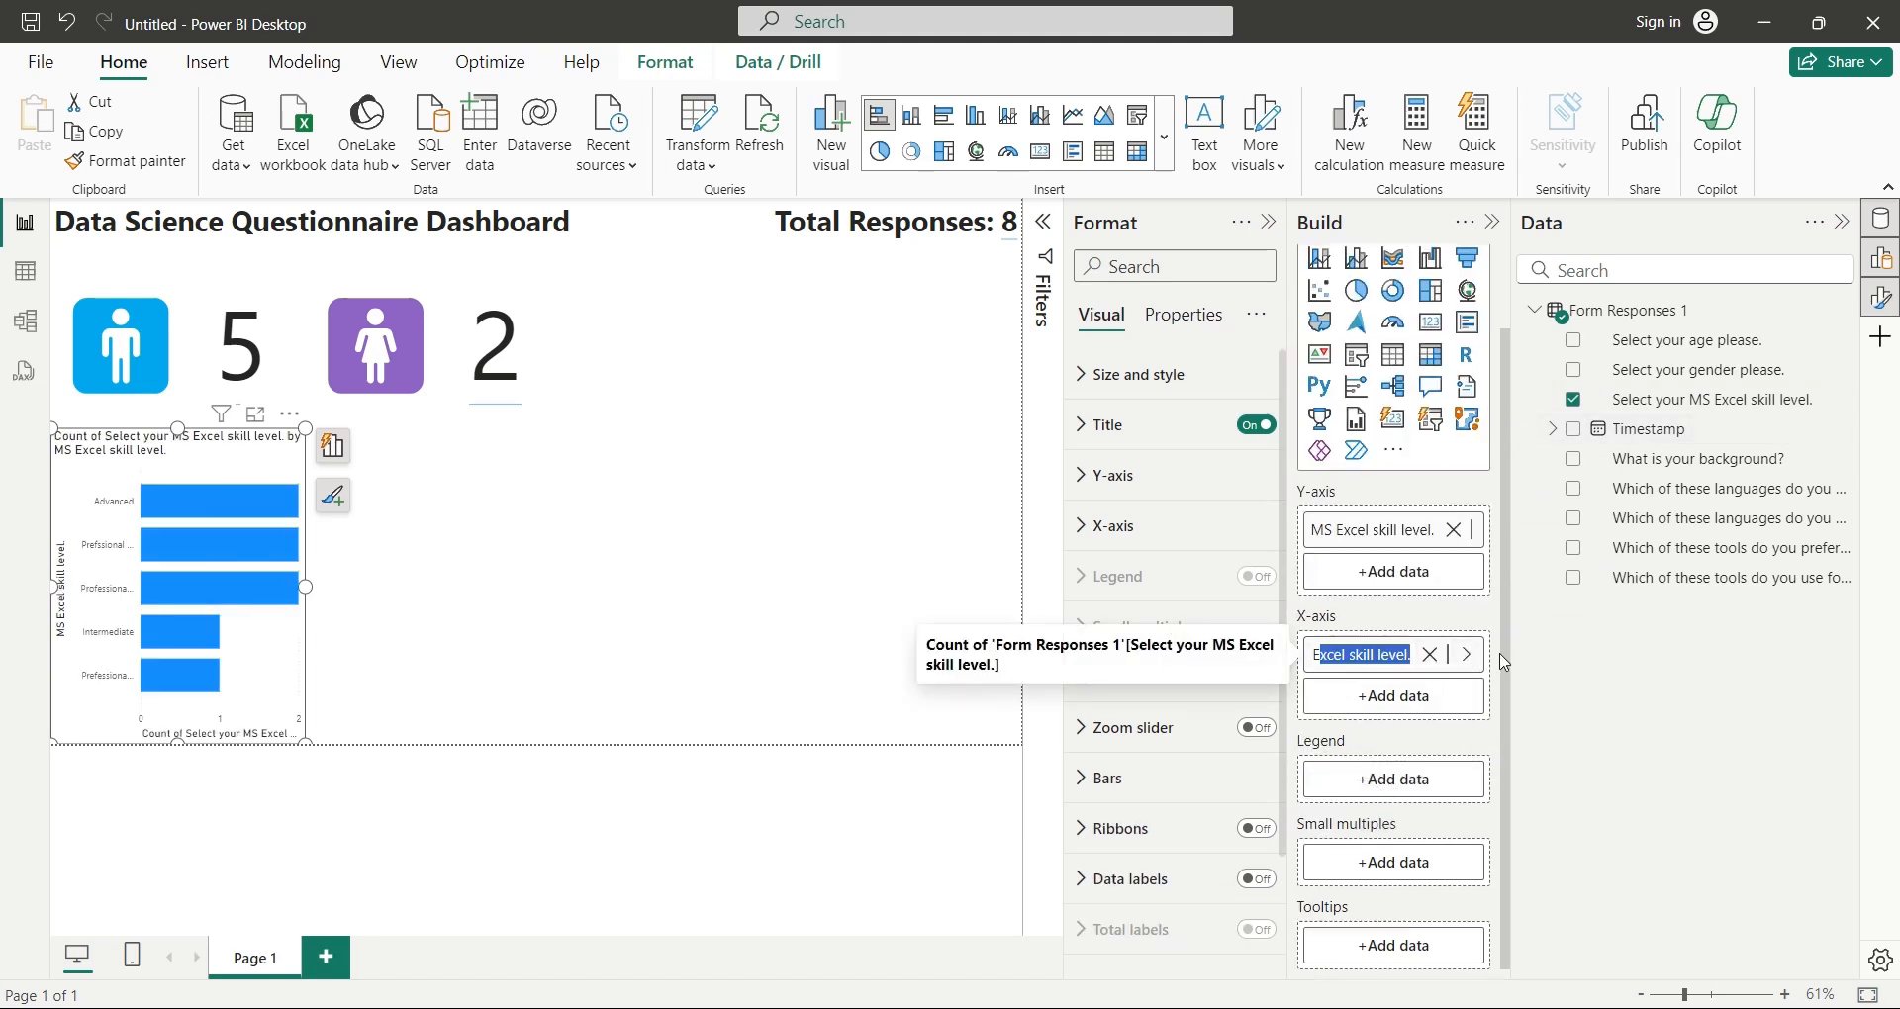
{"action": "type", "text": "Nu"}
{"action": "type", "text": "rticipants"}
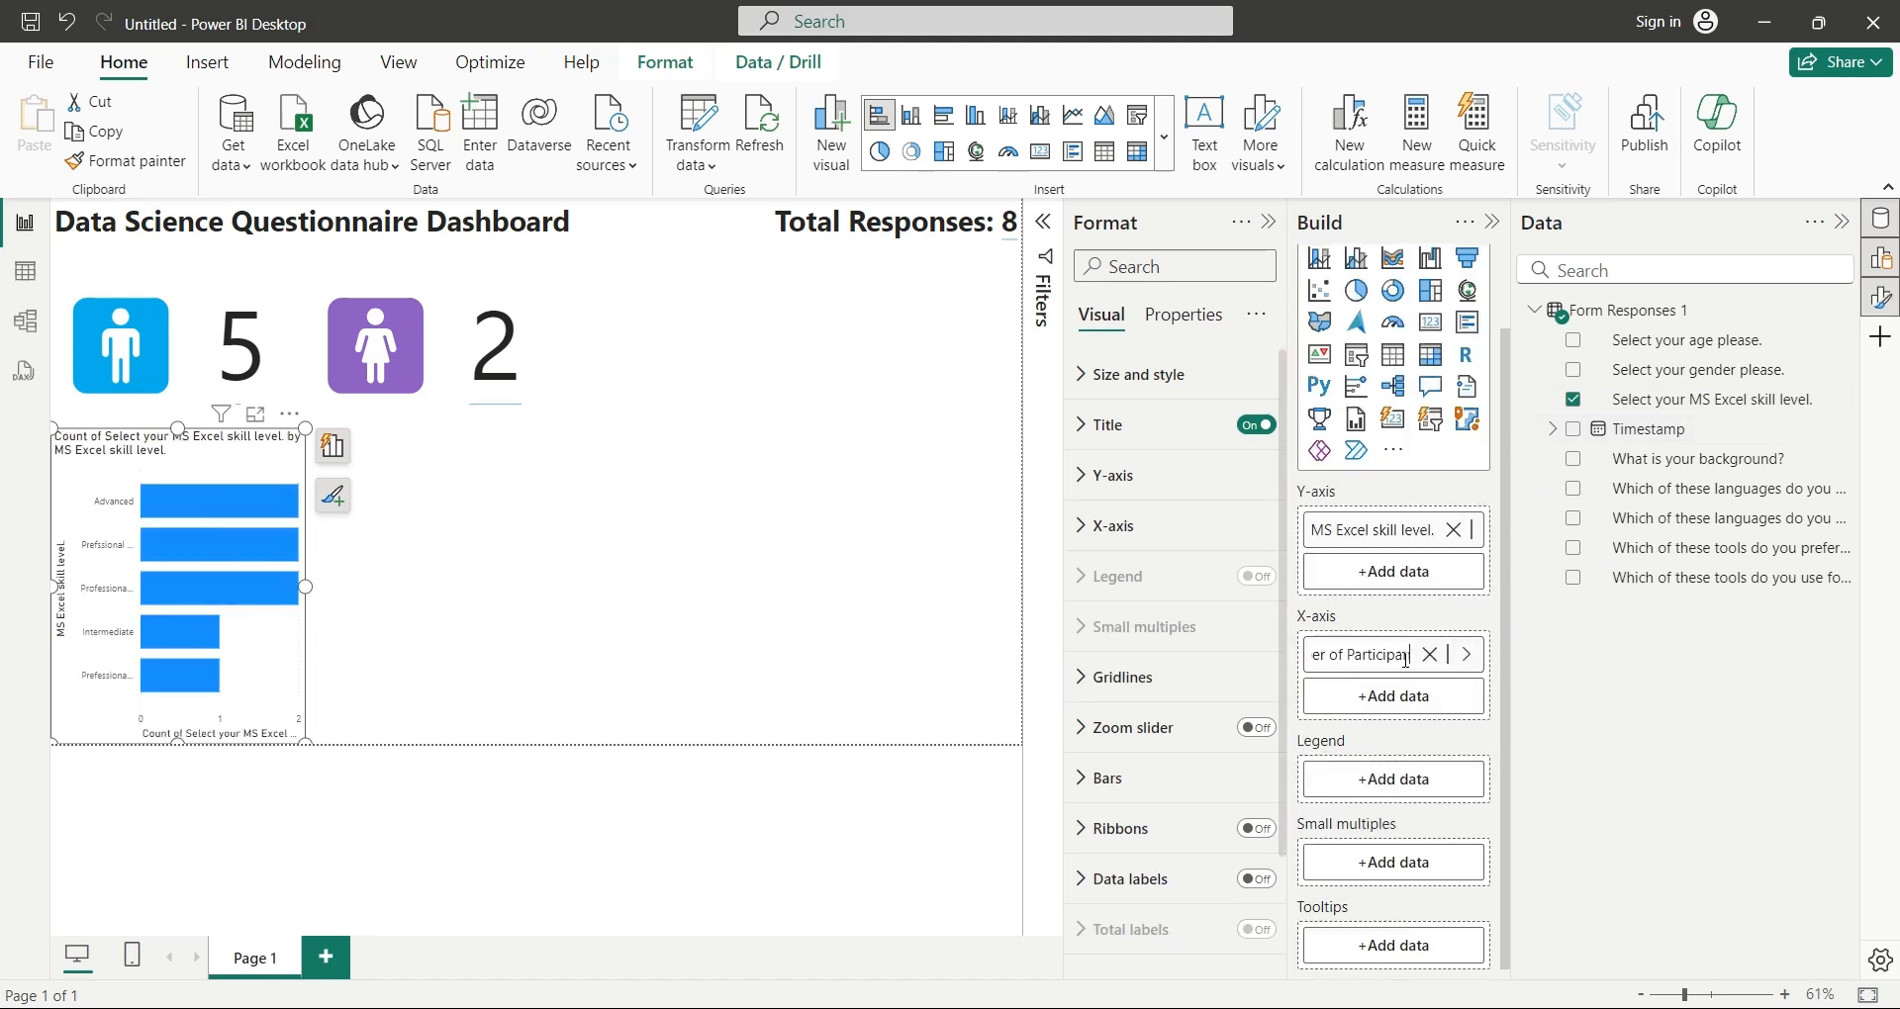
{"action": "key", "text": "Return"}
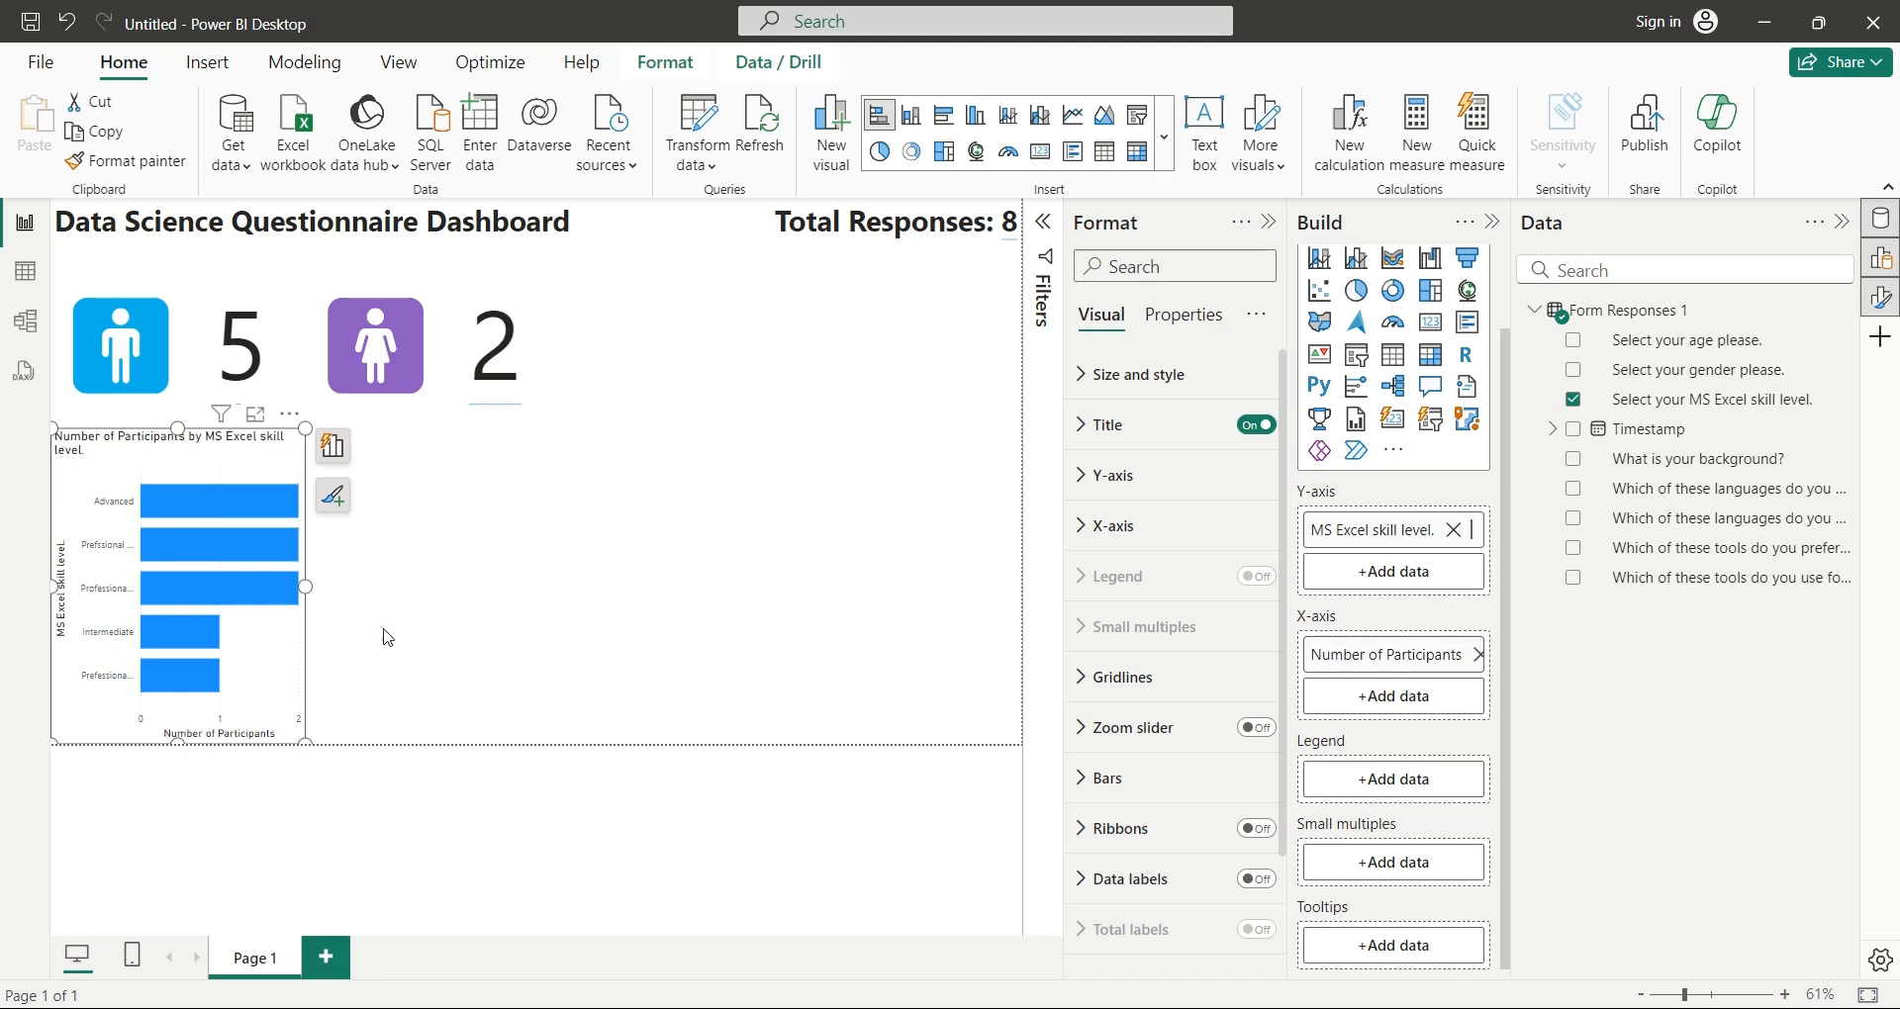
Step: Copy the skill-level bar chart and paste a duplicate beside it
{"action": "left_click", "coordinate": [386, 631]}
{"action": "left_click", "coordinate": [252, 653]}
{"action": "key", "text": "ctrl+c"}
{"action": "key", "text": "ctrl+v"}
{"action": "left_click", "coordinate": [539, 671]}
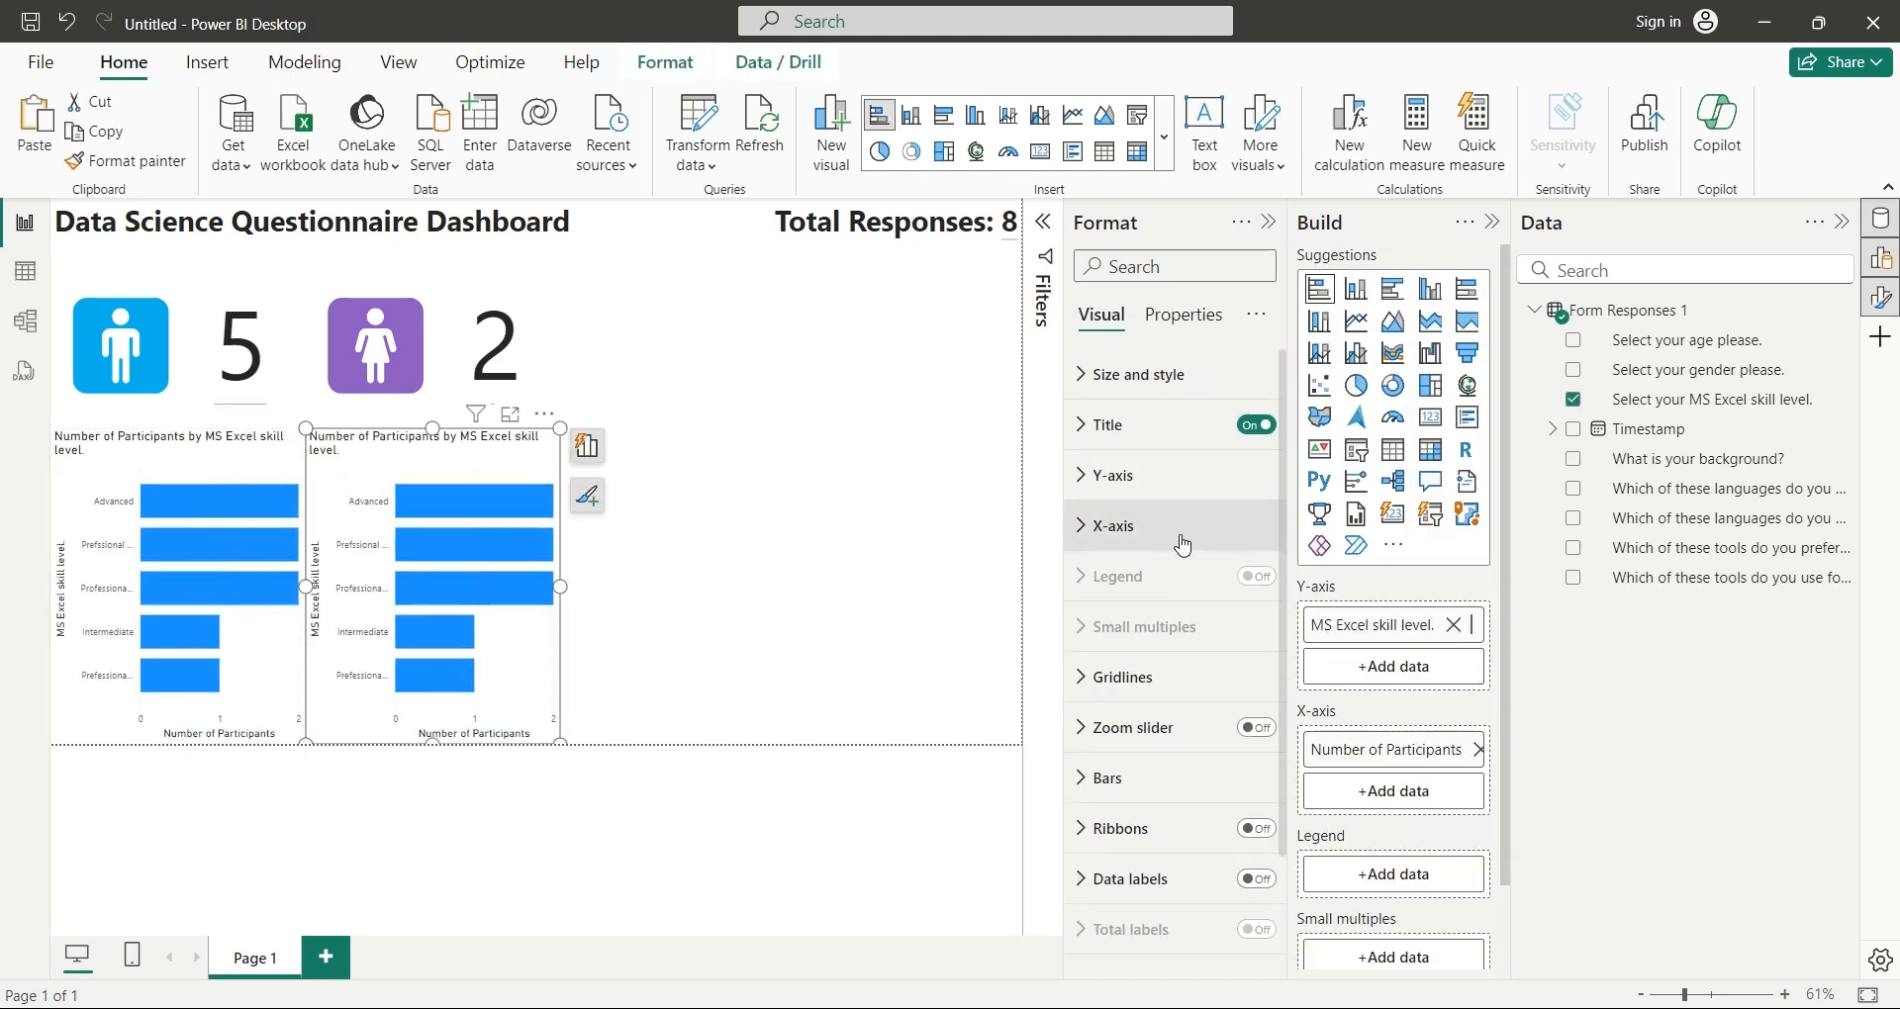
Step: Switch the copy's Y-axis to 'What is your background?' and use its count for the X-axis
{"action": "left_click", "coordinate": [1452, 625]}
{"action": "left_click", "coordinate": [1573, 458]}
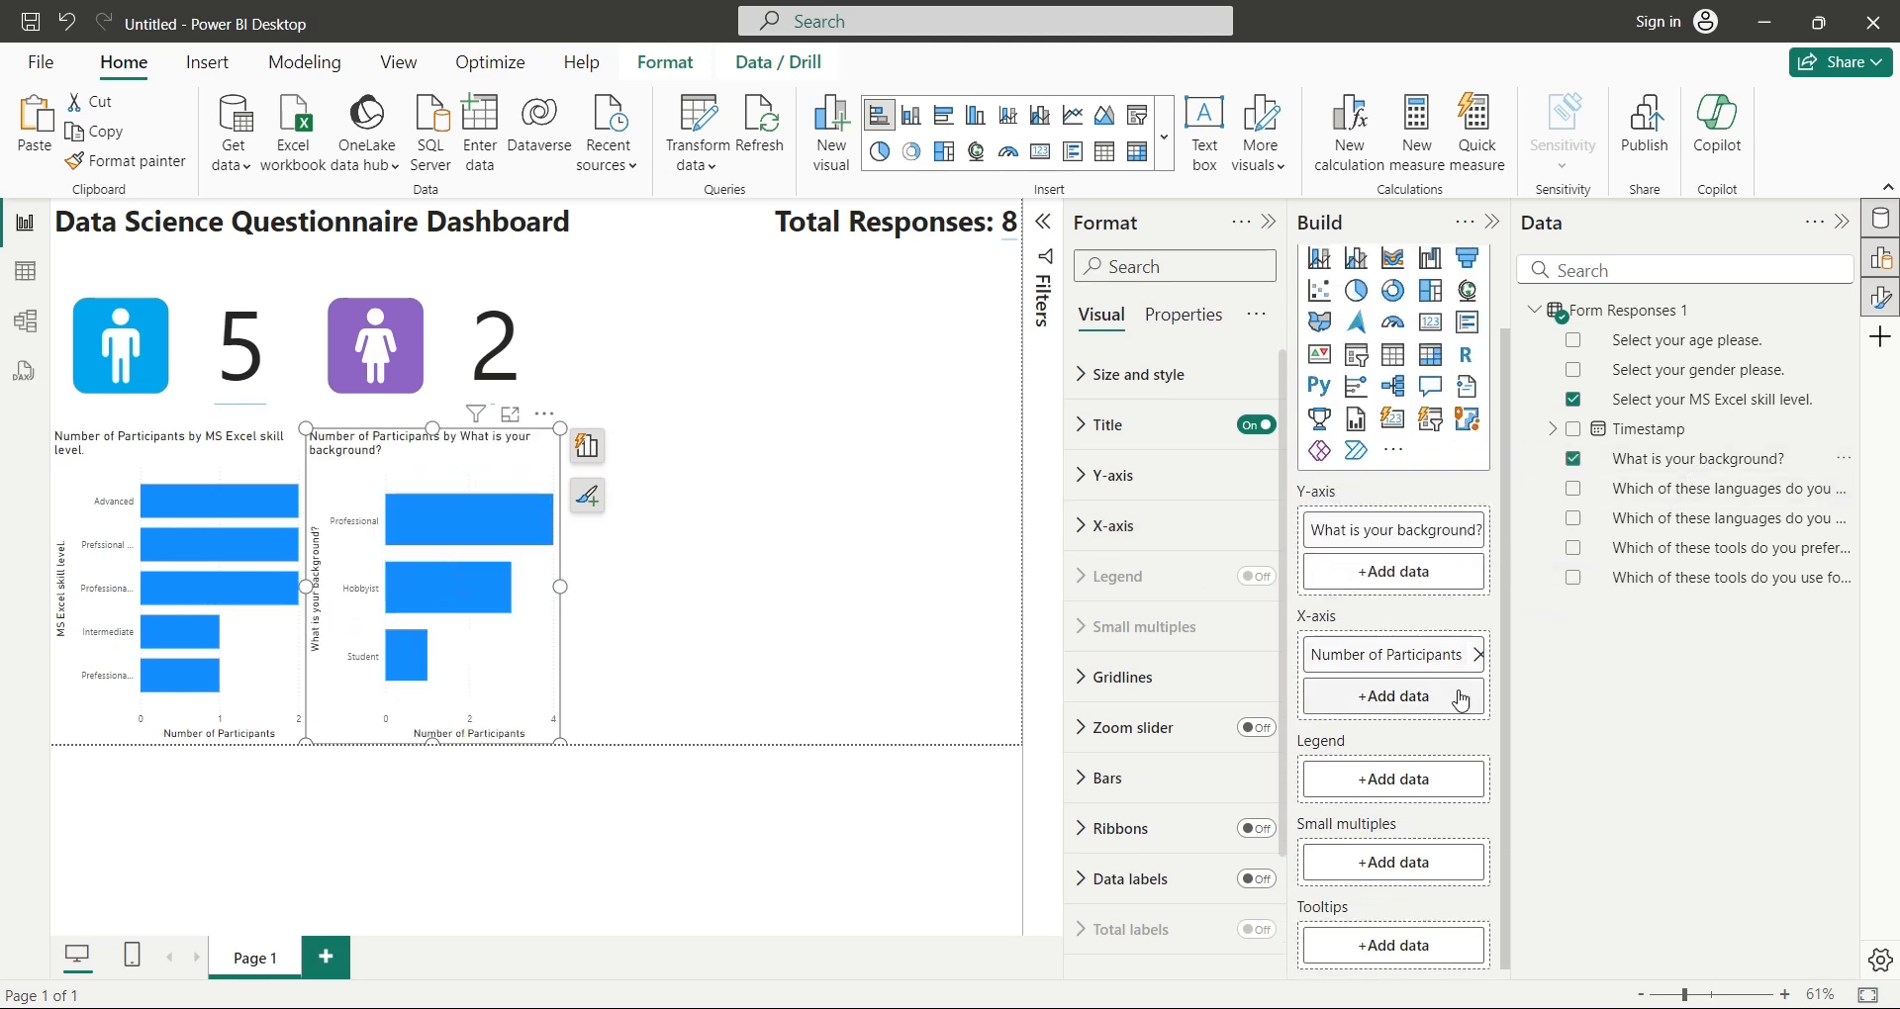
{"action": "left_click", "coordinate": [1477, 654]}
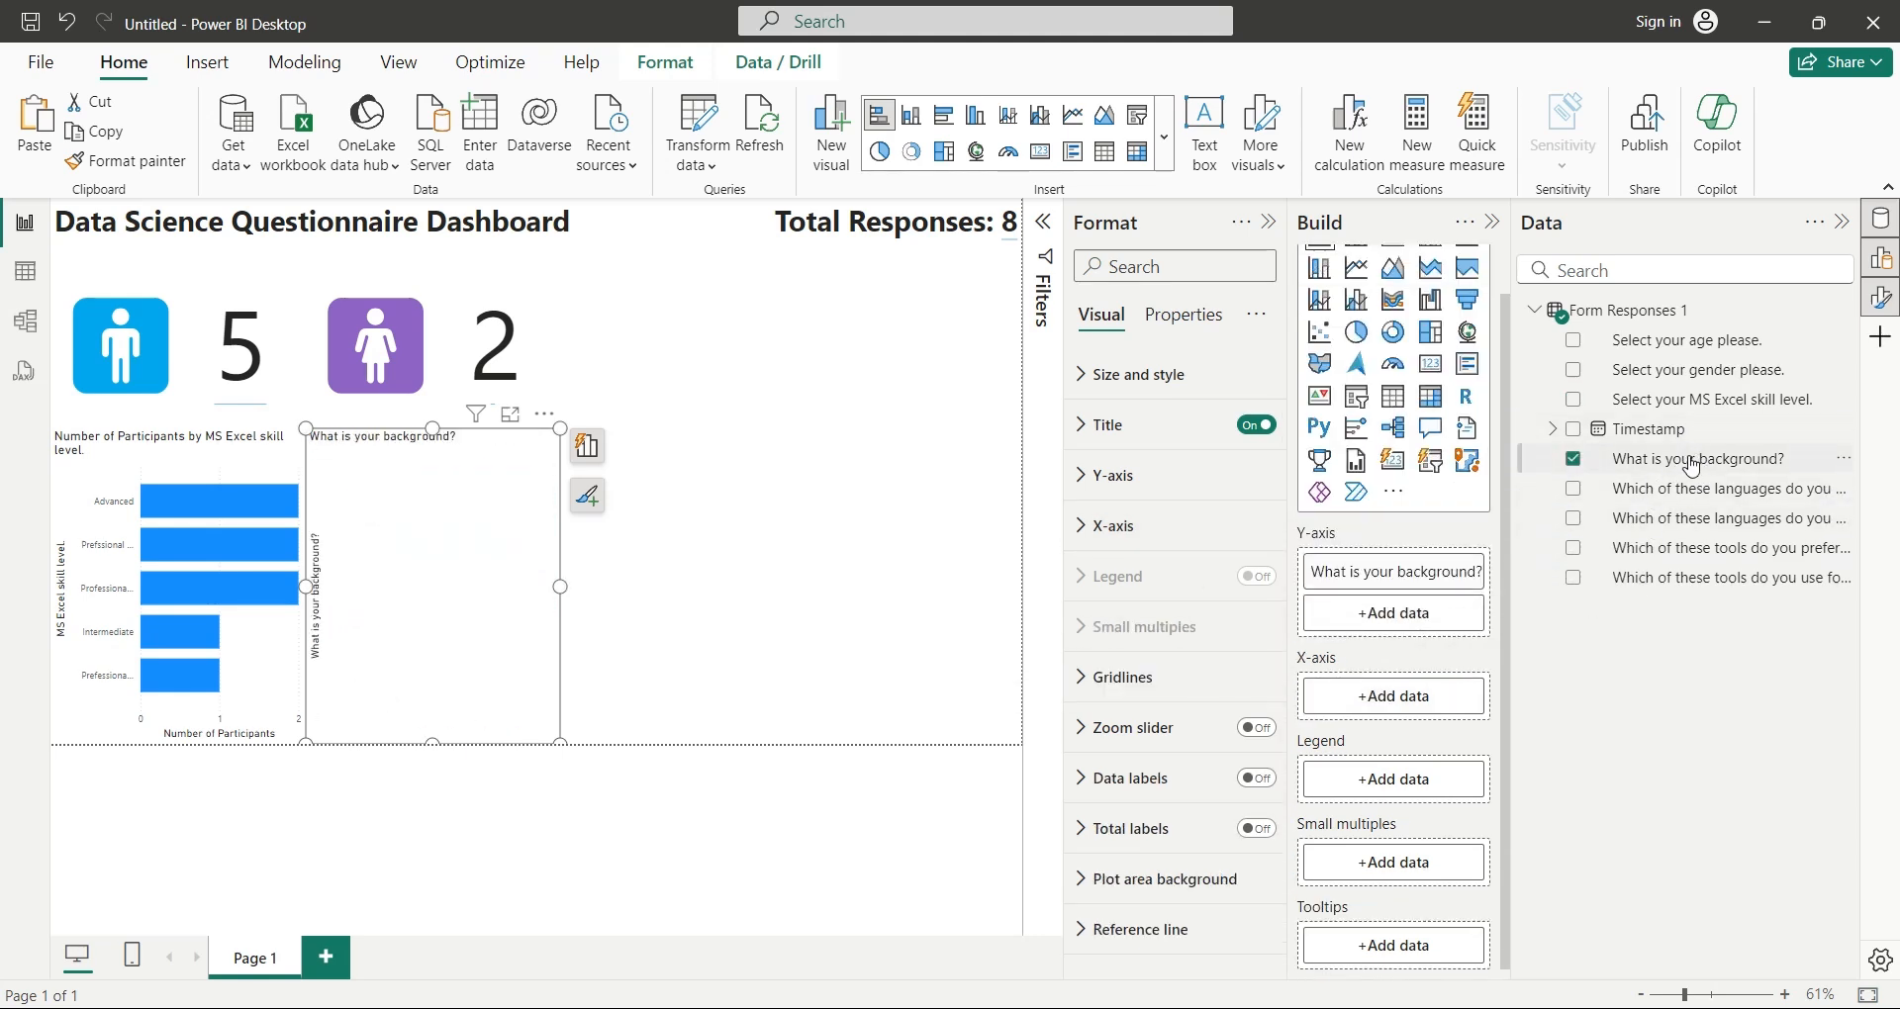
{"action": "left_click_drag", "start_coordinate": [1693, 459], "coordinate": [1393, 695]}
Step: Rename the fields 'Background?' and 'Number of Participants' and hide the format pane
{"action": "double_click", "coordinate": [1395, 529]}
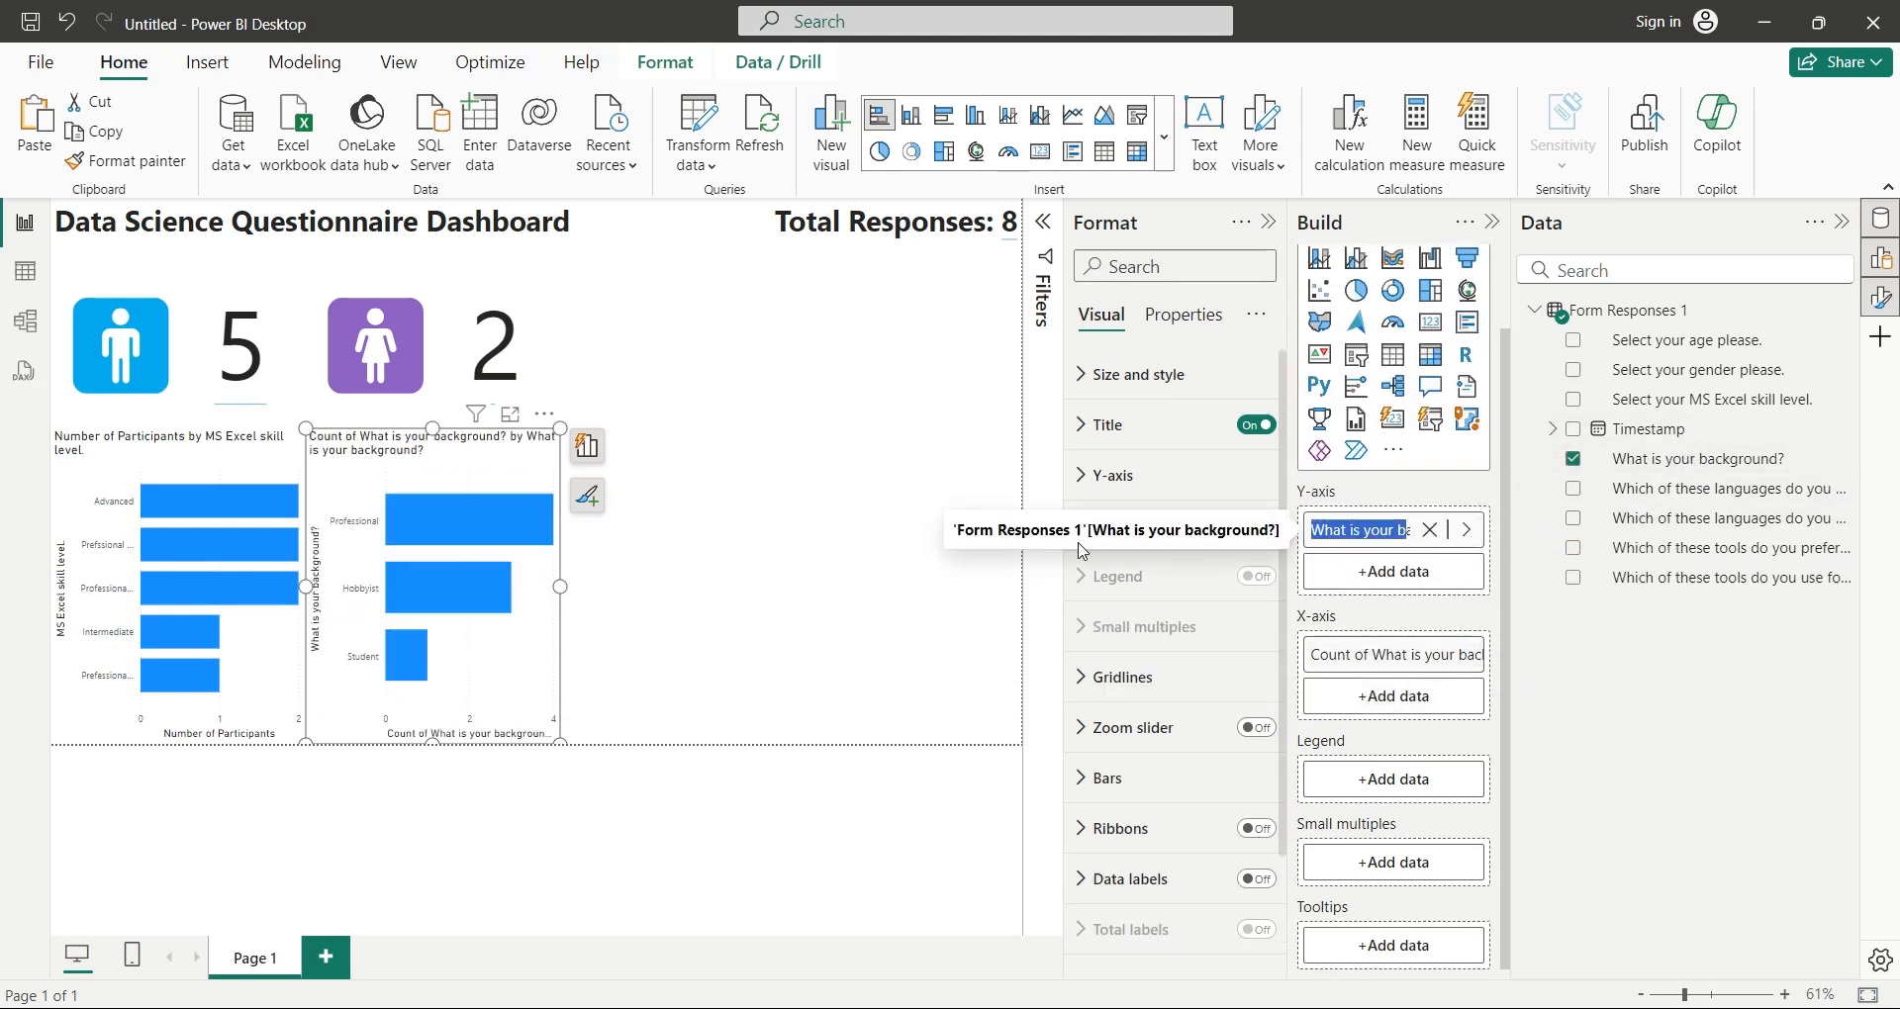
{"action": "type", "text": "Background?"}
{"action": "key", "text": "Return"}
{"action": "double_click", "coordinate": [1360, 655]}
{"action": "type", "text": "Number of Participants"}
{"action": "key", "text": "Return"}
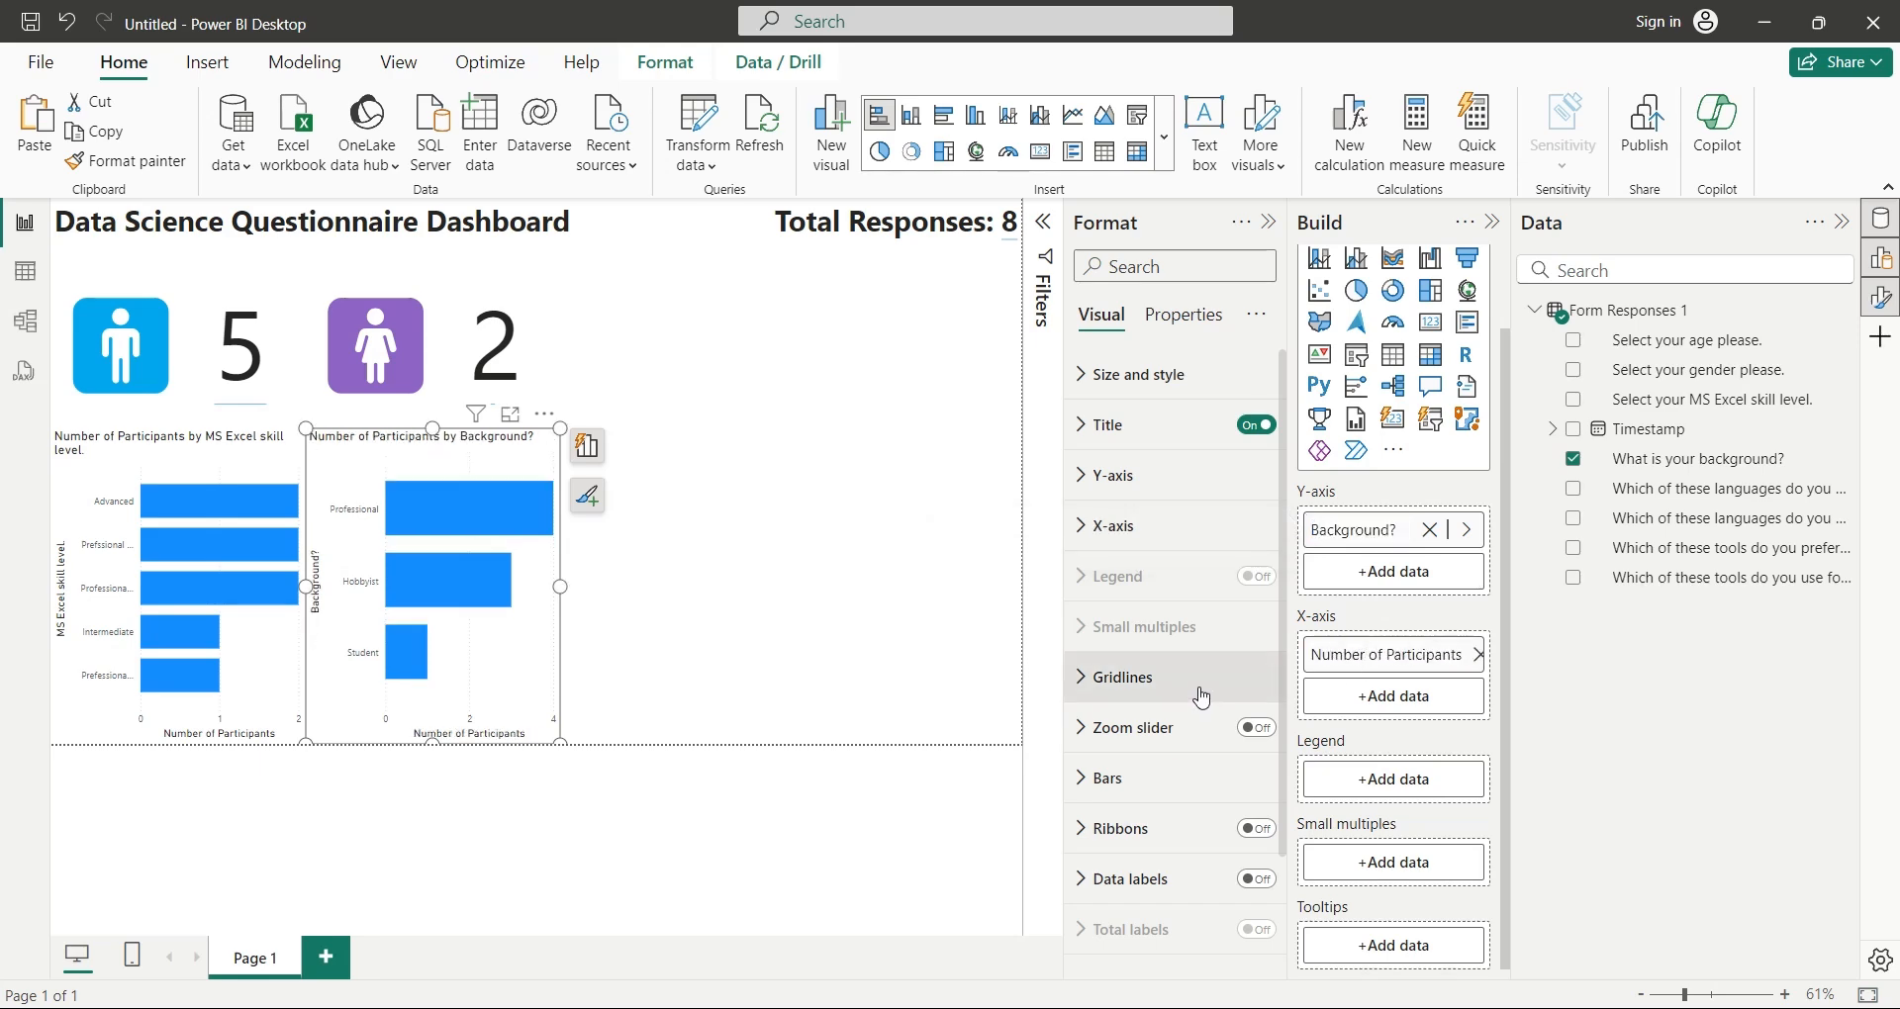
{"action": "left_click", "coordinate": [1268, 223]}
Step: Add a donut chart with the preferred-languages field as legend, renamed 'Languages'
{"action": "left_click", "coordinate": [1129, 445]}
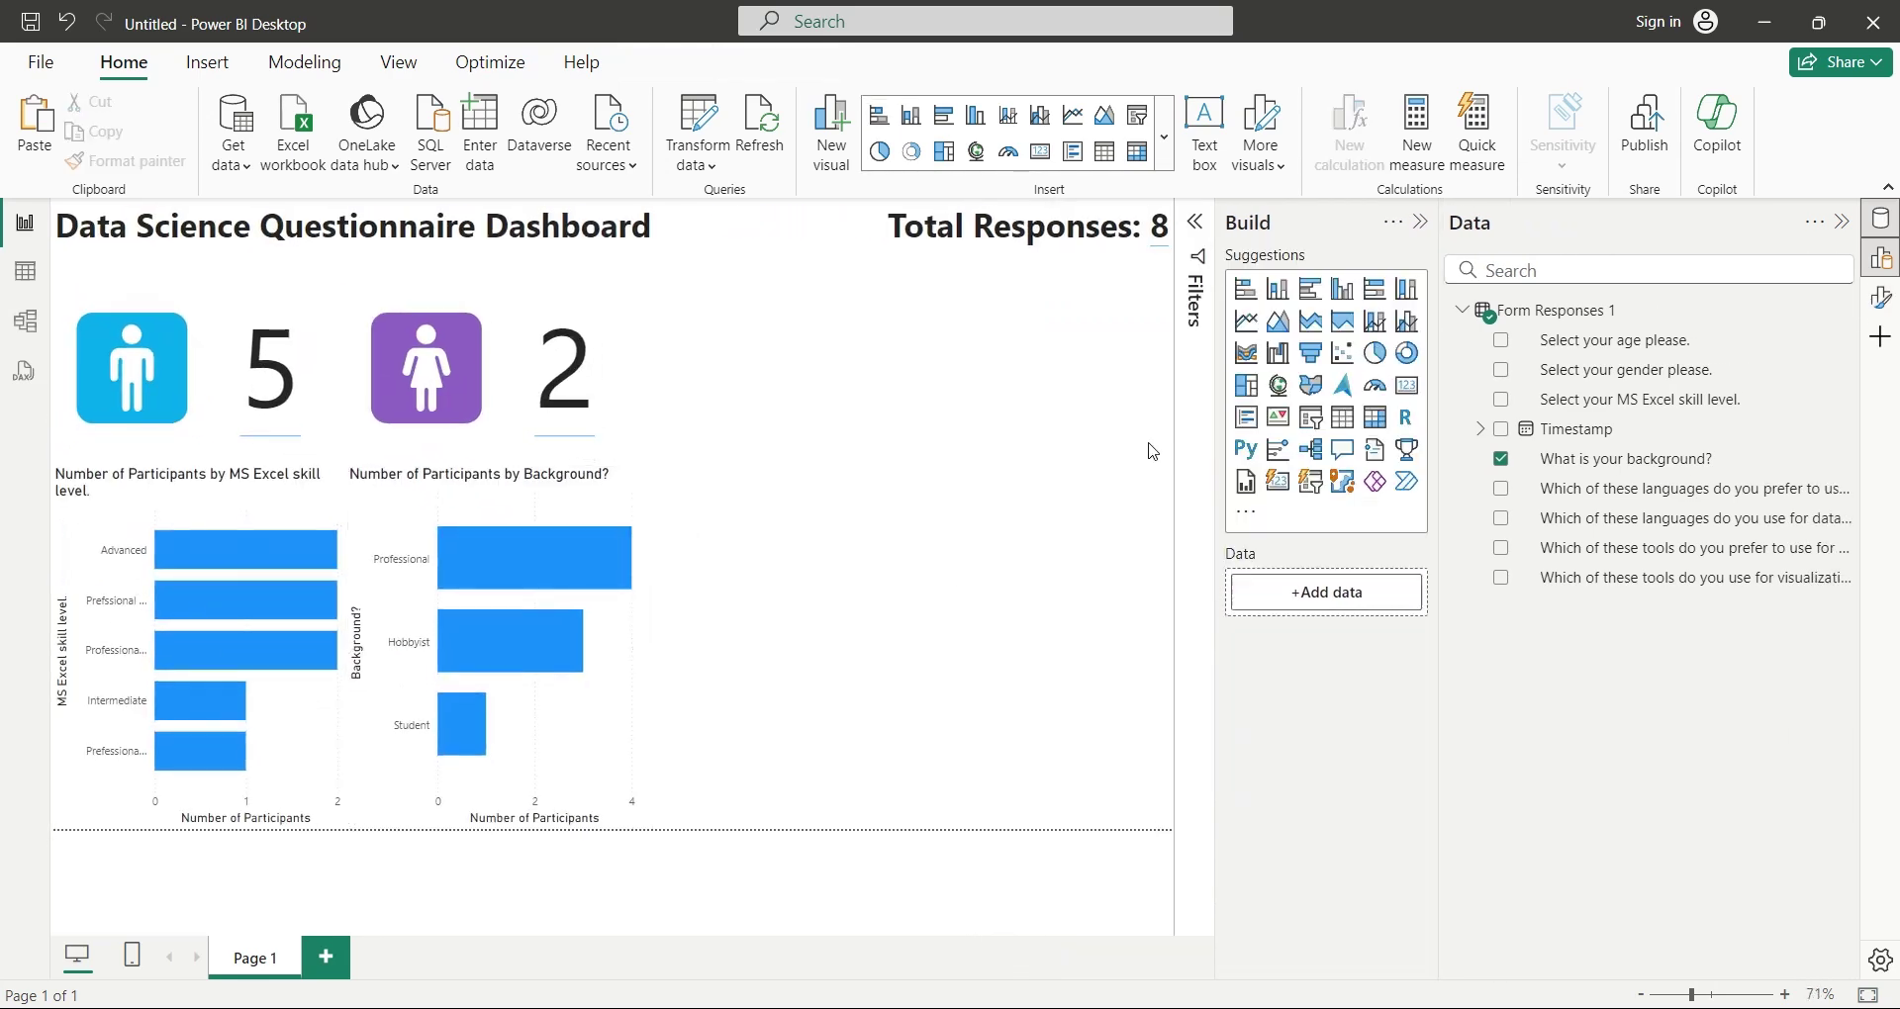
{"action": "left_click", "coordinate": [1406, 354]}
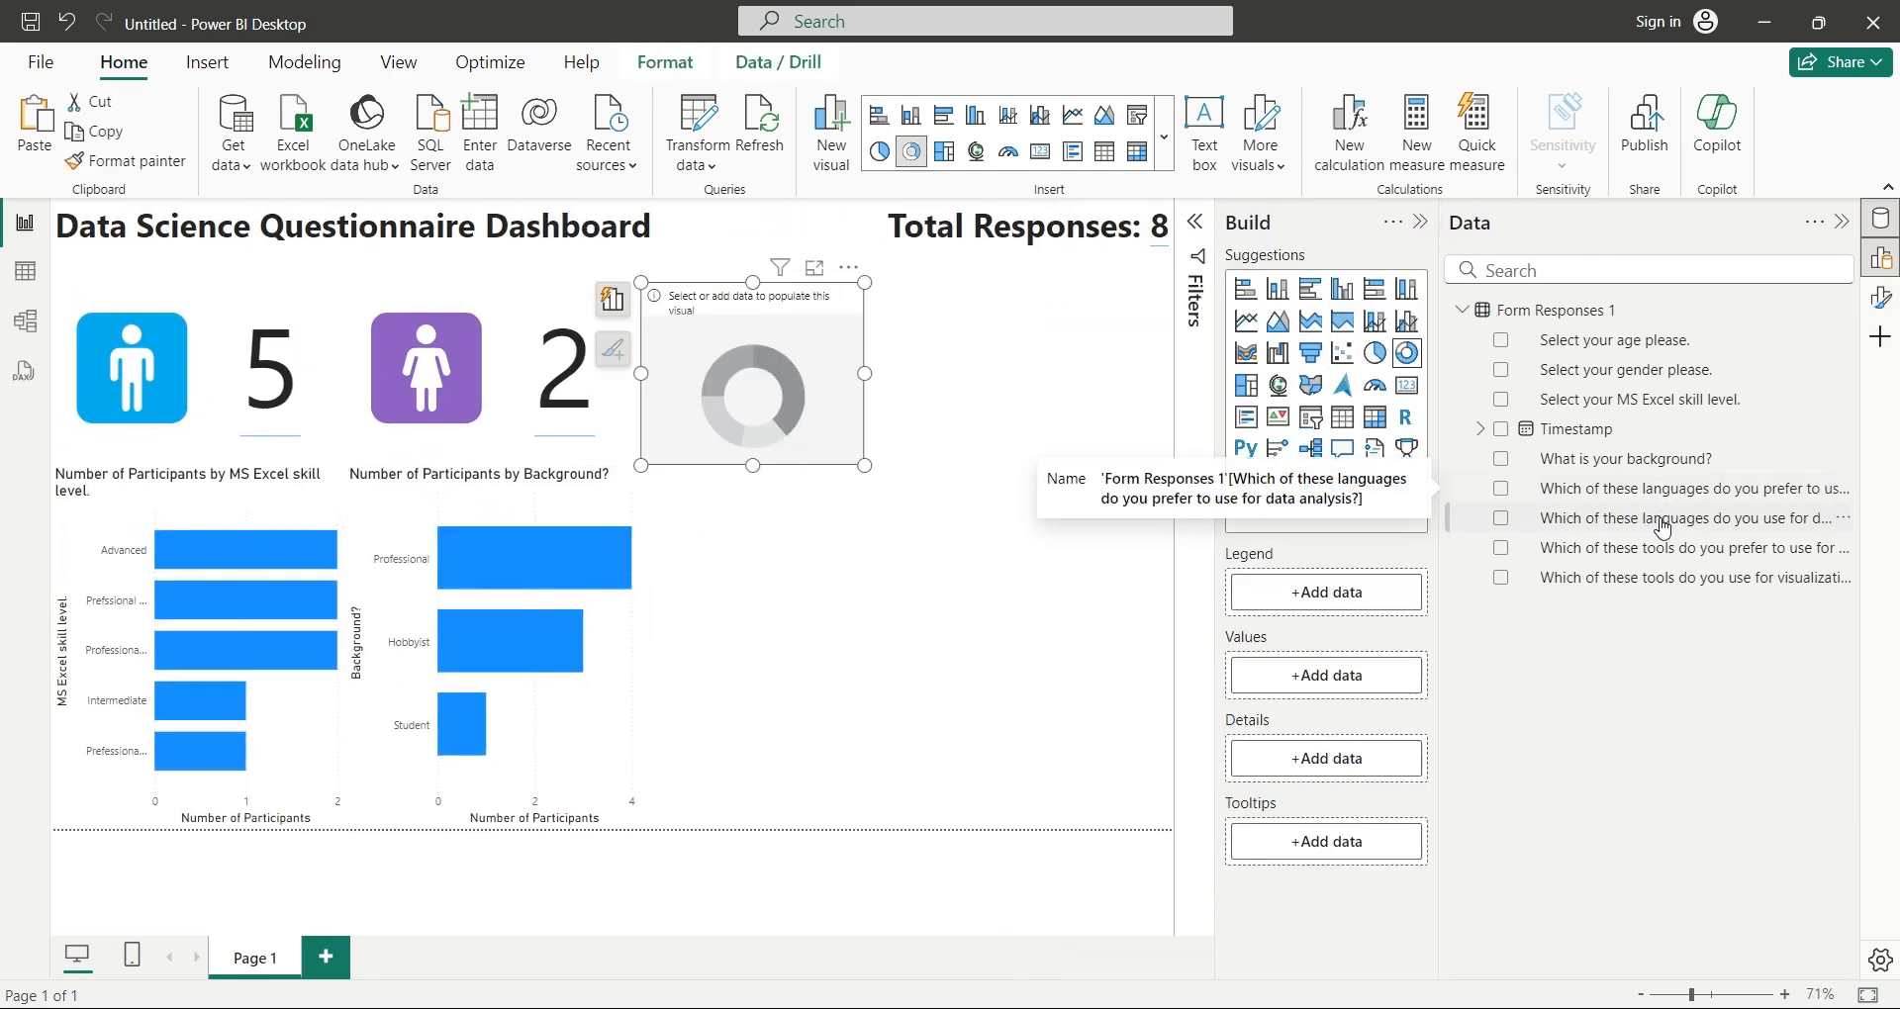
{"action": "left_click_drag", "start_coordinate": [1614, 518], "coordinate": [1402, 594]}
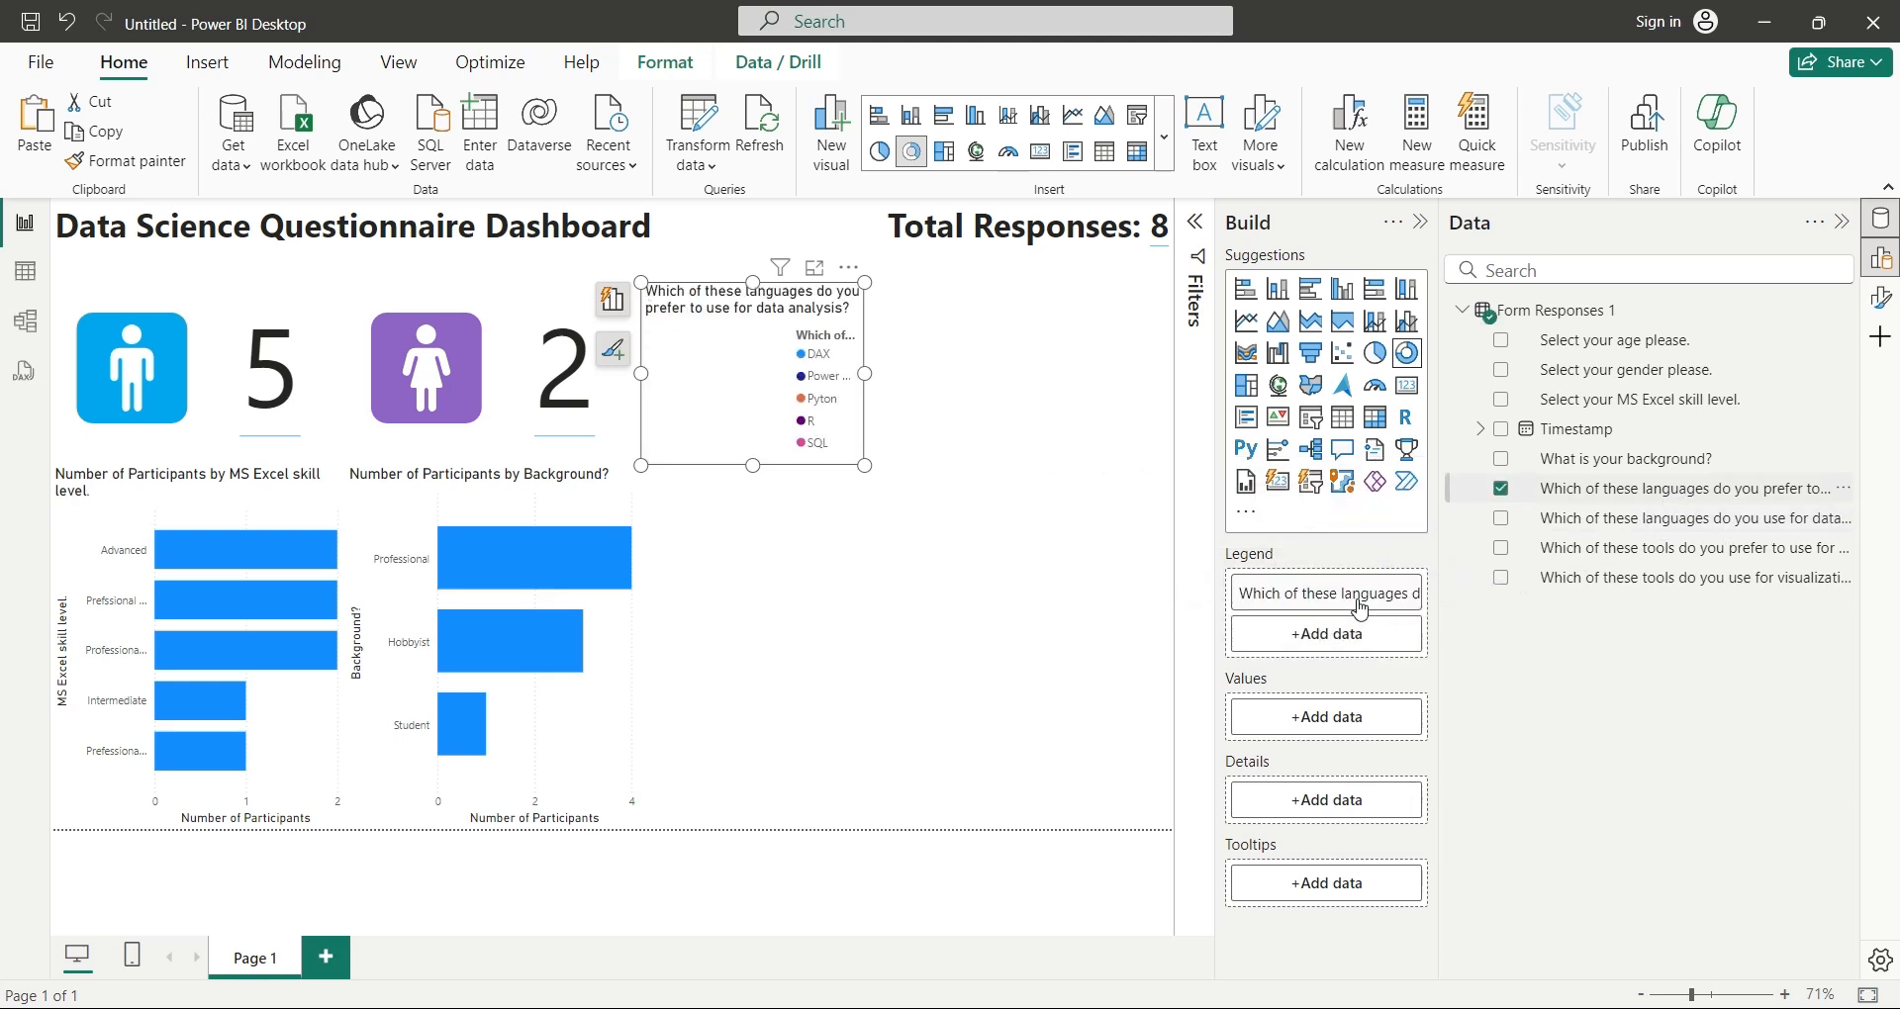
{"action": "double_click", "coordinate": [1307, 593]}
{"action": "type", "text": "Langua"}
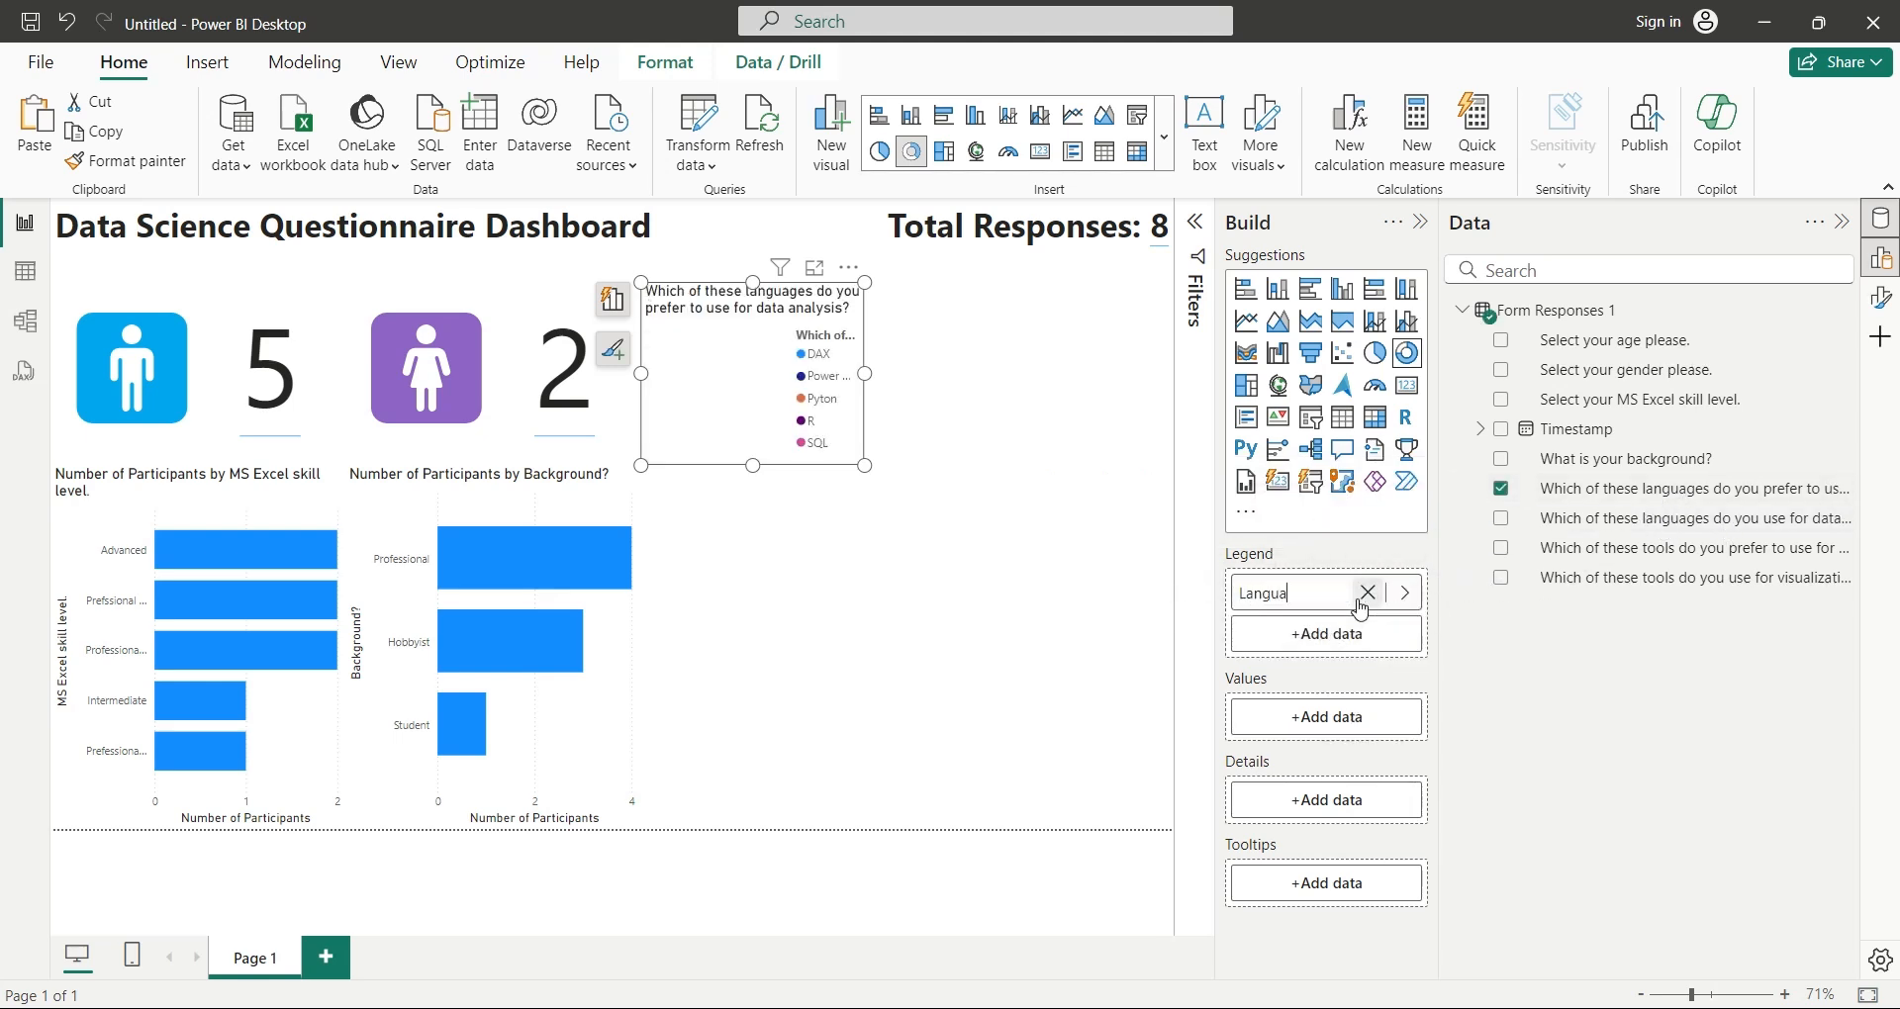
{"action": "type", "text": "ges"}
{"action": "key", "text": "Return"}
Step: Add participant counts as values named 'Participants' and finalize the legend as 'Languages Preference'
{"action": "left_click_drag", "start_coordinate": [1603, 508], "coordinate": [1326, 717]}
{"action": "double_click", "coordinate": [1317, 723]}
{"action": "type", "text": "Participants"}
{"action": "key", "text": "Return"}
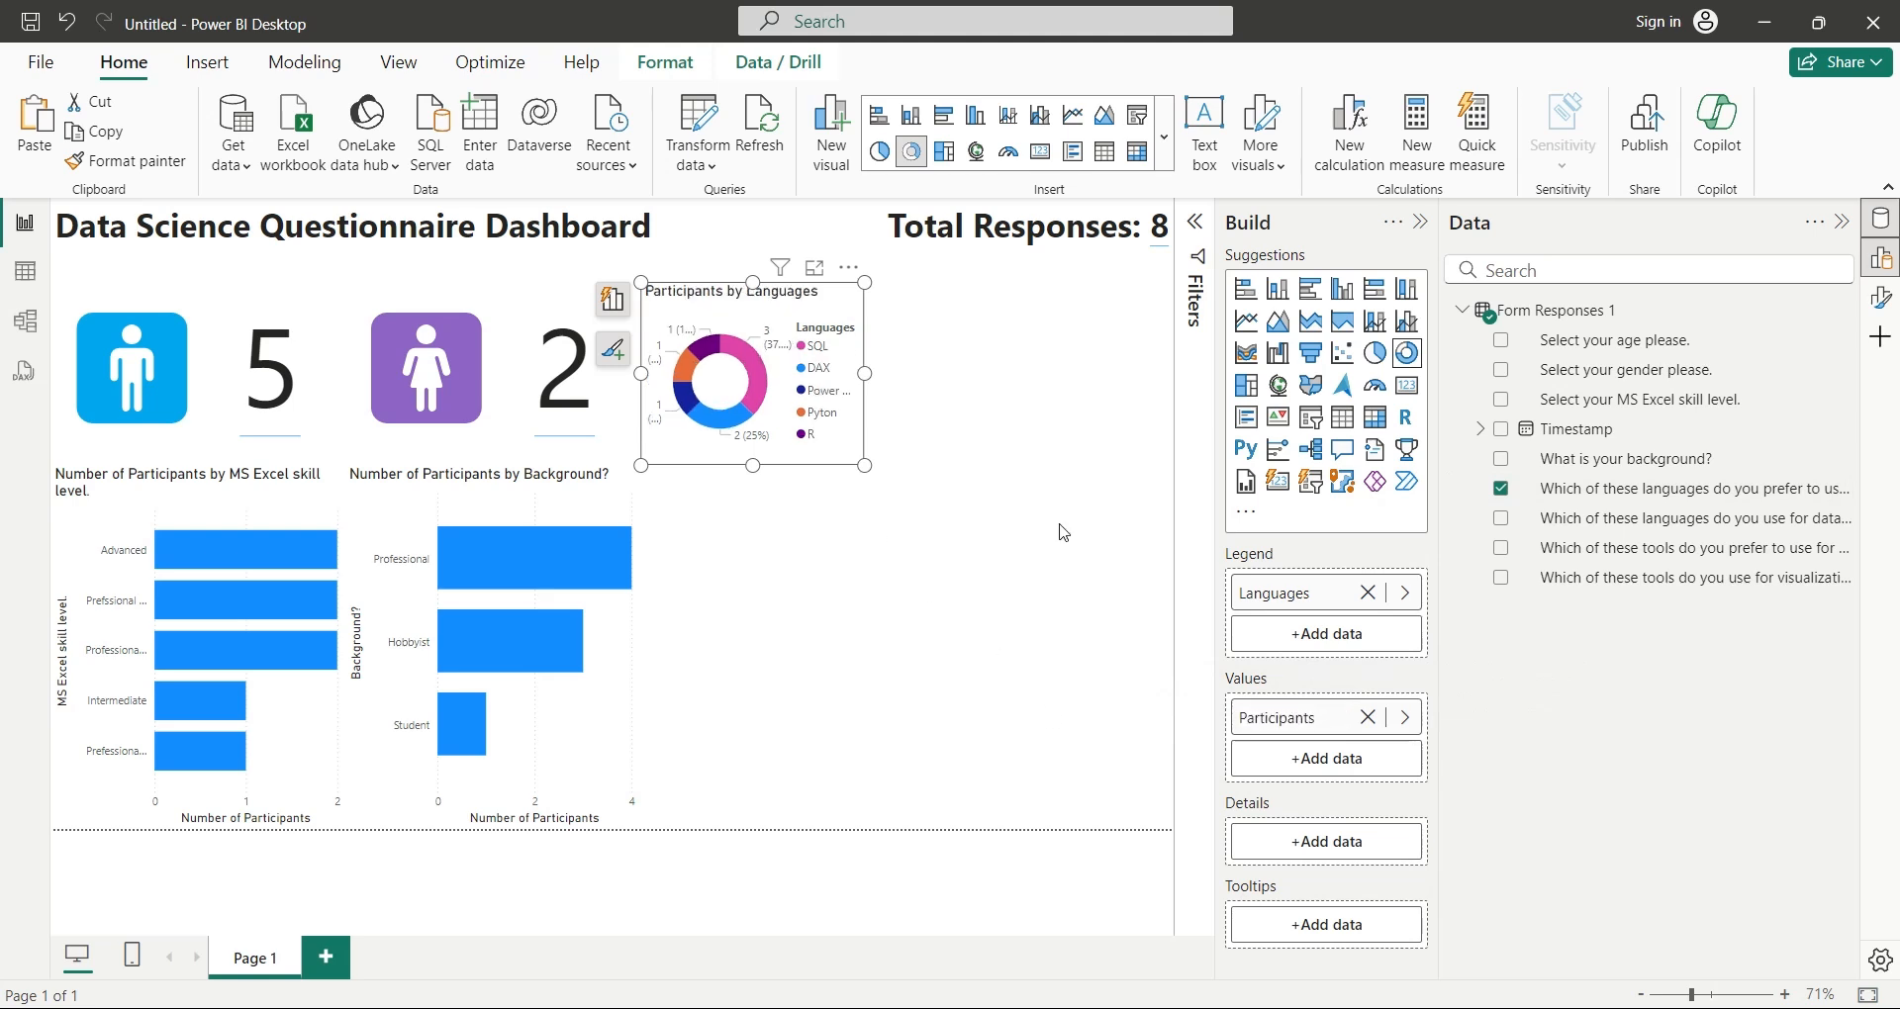
{"action": "type", "text": "Preference"}
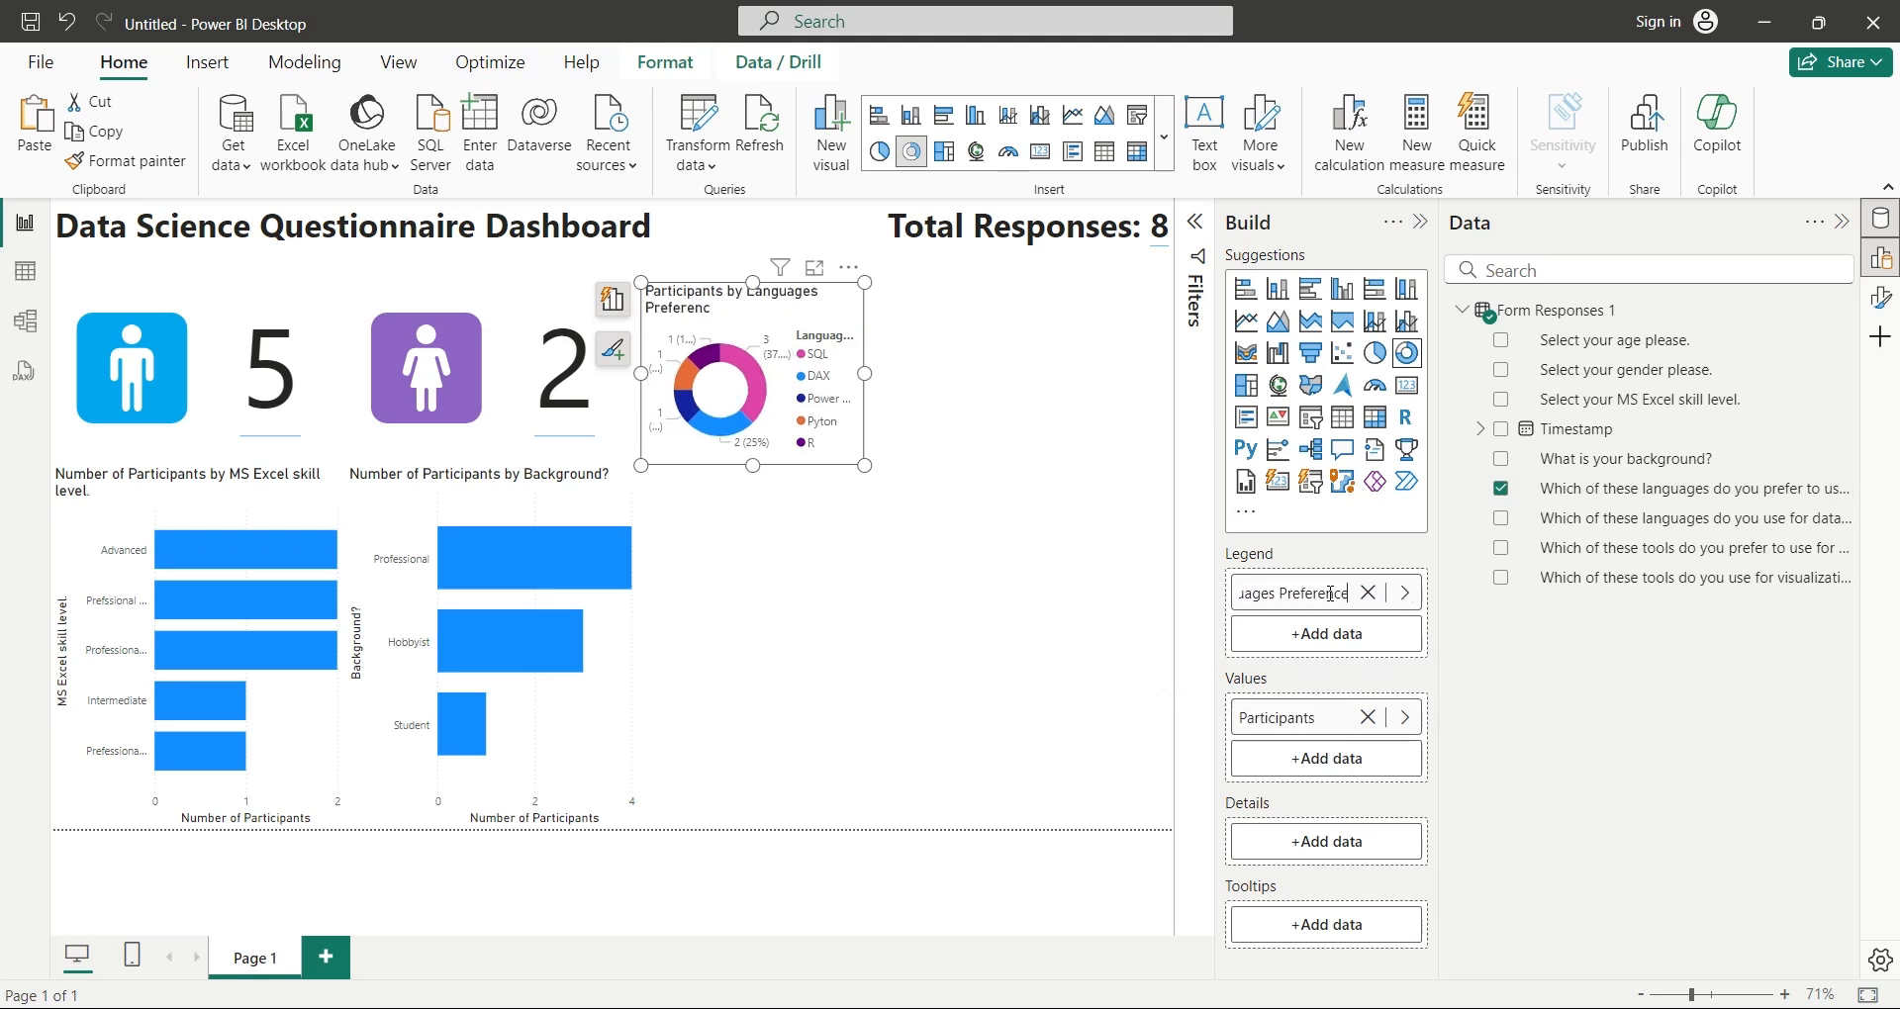
{"action": "key", "text": "Return"}
{"action": "left_click", "coordinate": [851, 505]}
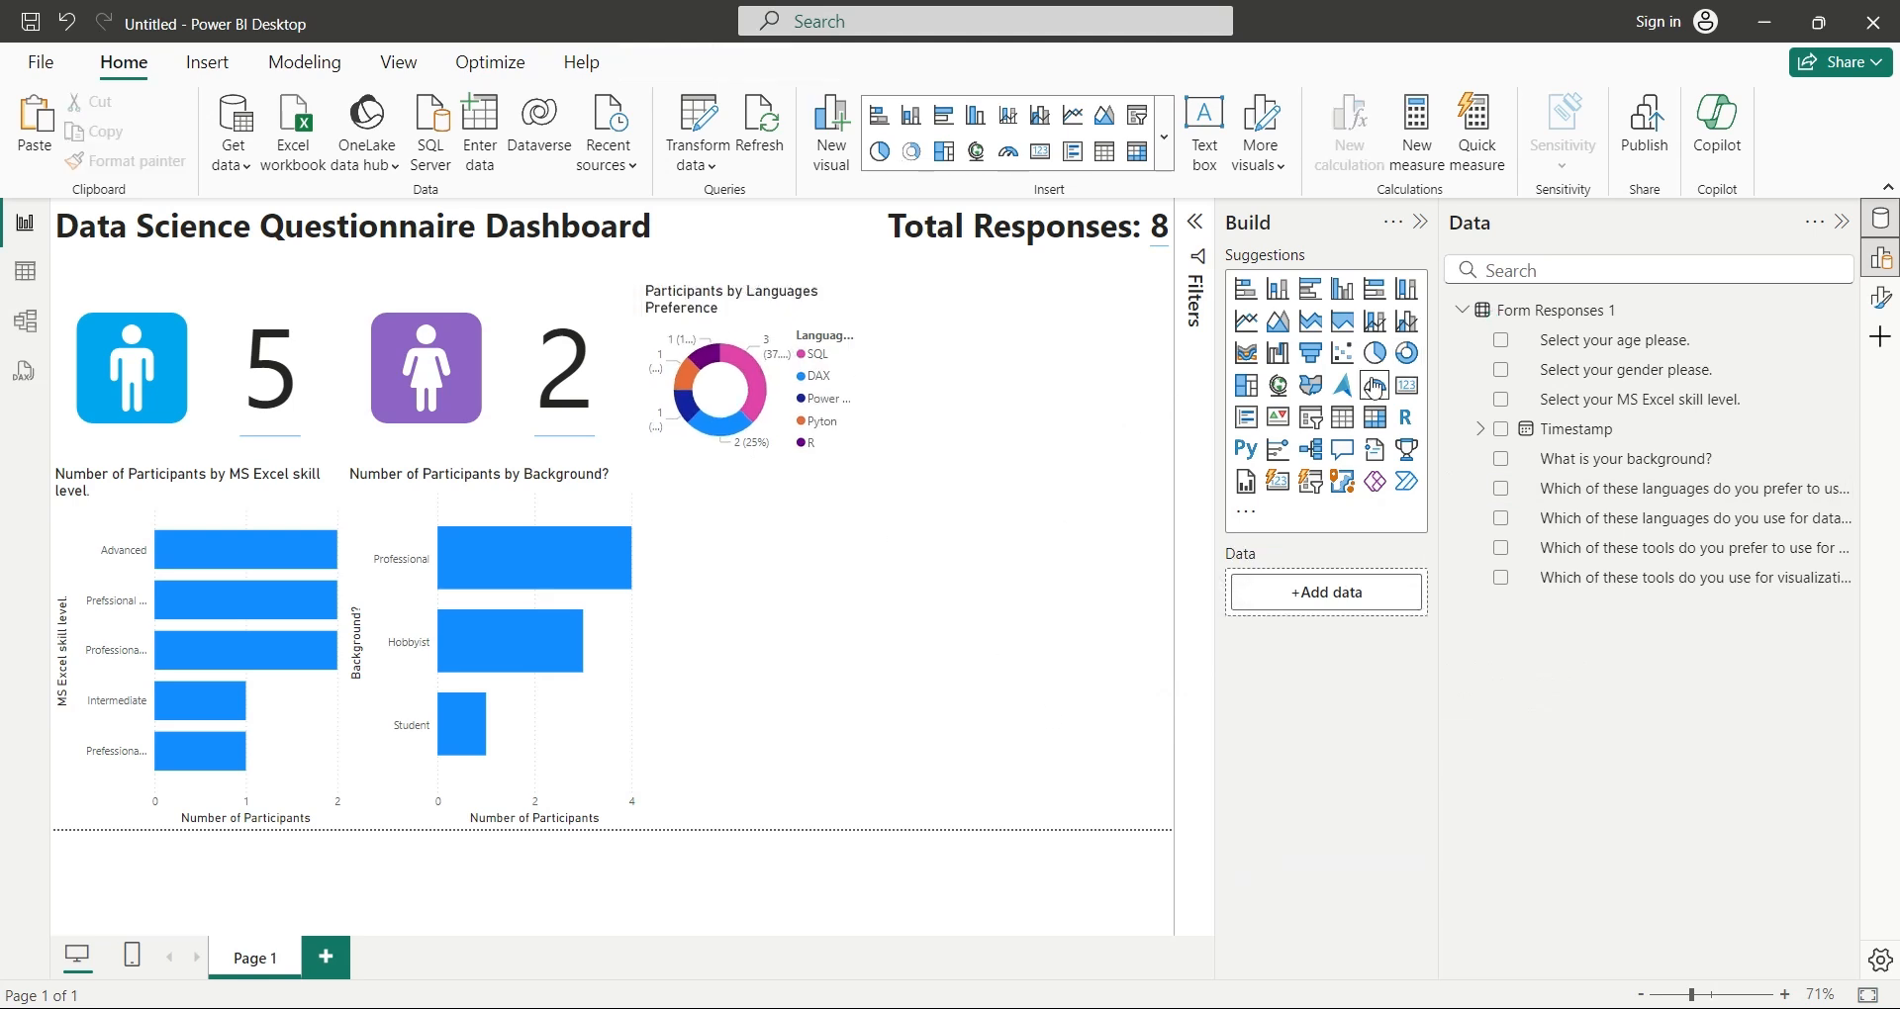
Step: Add a second donut at the upper right with the tools field as legend, renamed 'Tools Preference'
{"action": "double_click", "coordinate": [757, 623]}
{"action": "left_click_drag", "start_coordinate": [757, 639], "coordinate": [1062, 475]}
{"action": "left_click_drag", "start_coordinate": [1060, 645], "coordinate": [1060, 465]}
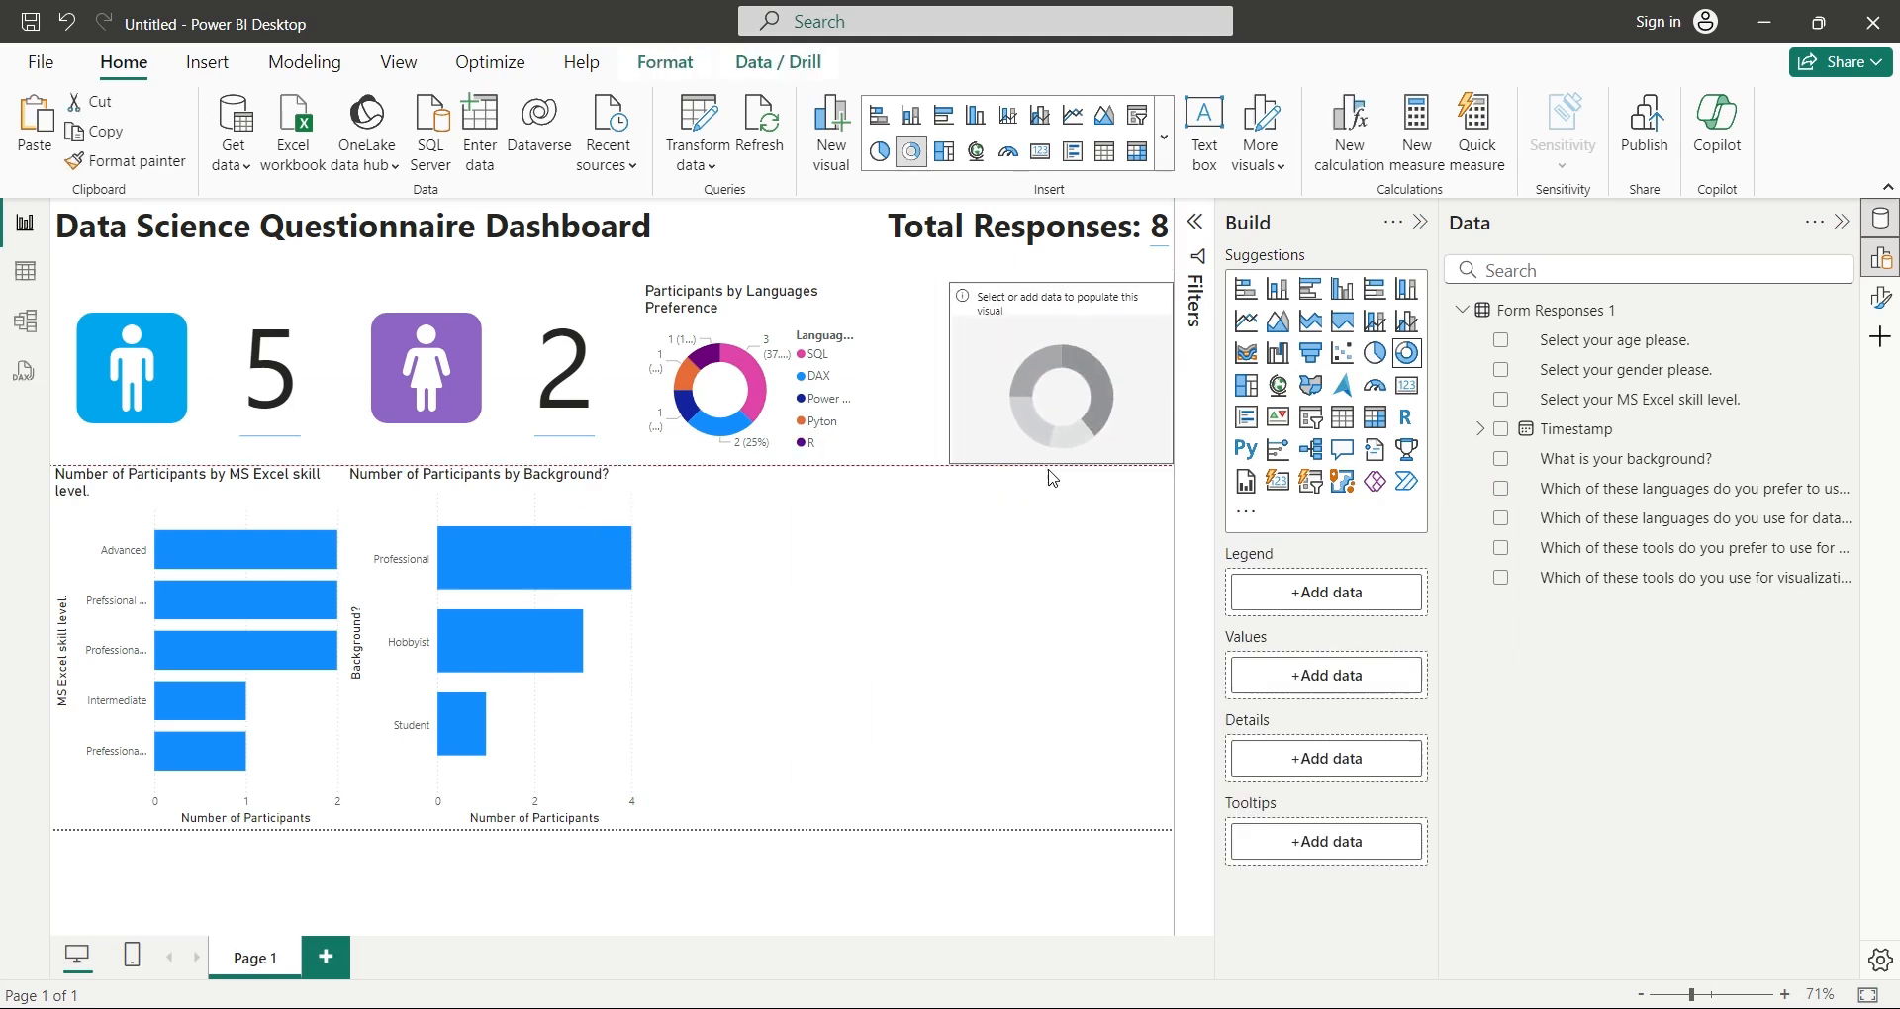
{"action": "left_click_drag", "start_coordinate": [1633, 577], "coordinate": [1421, 579]}
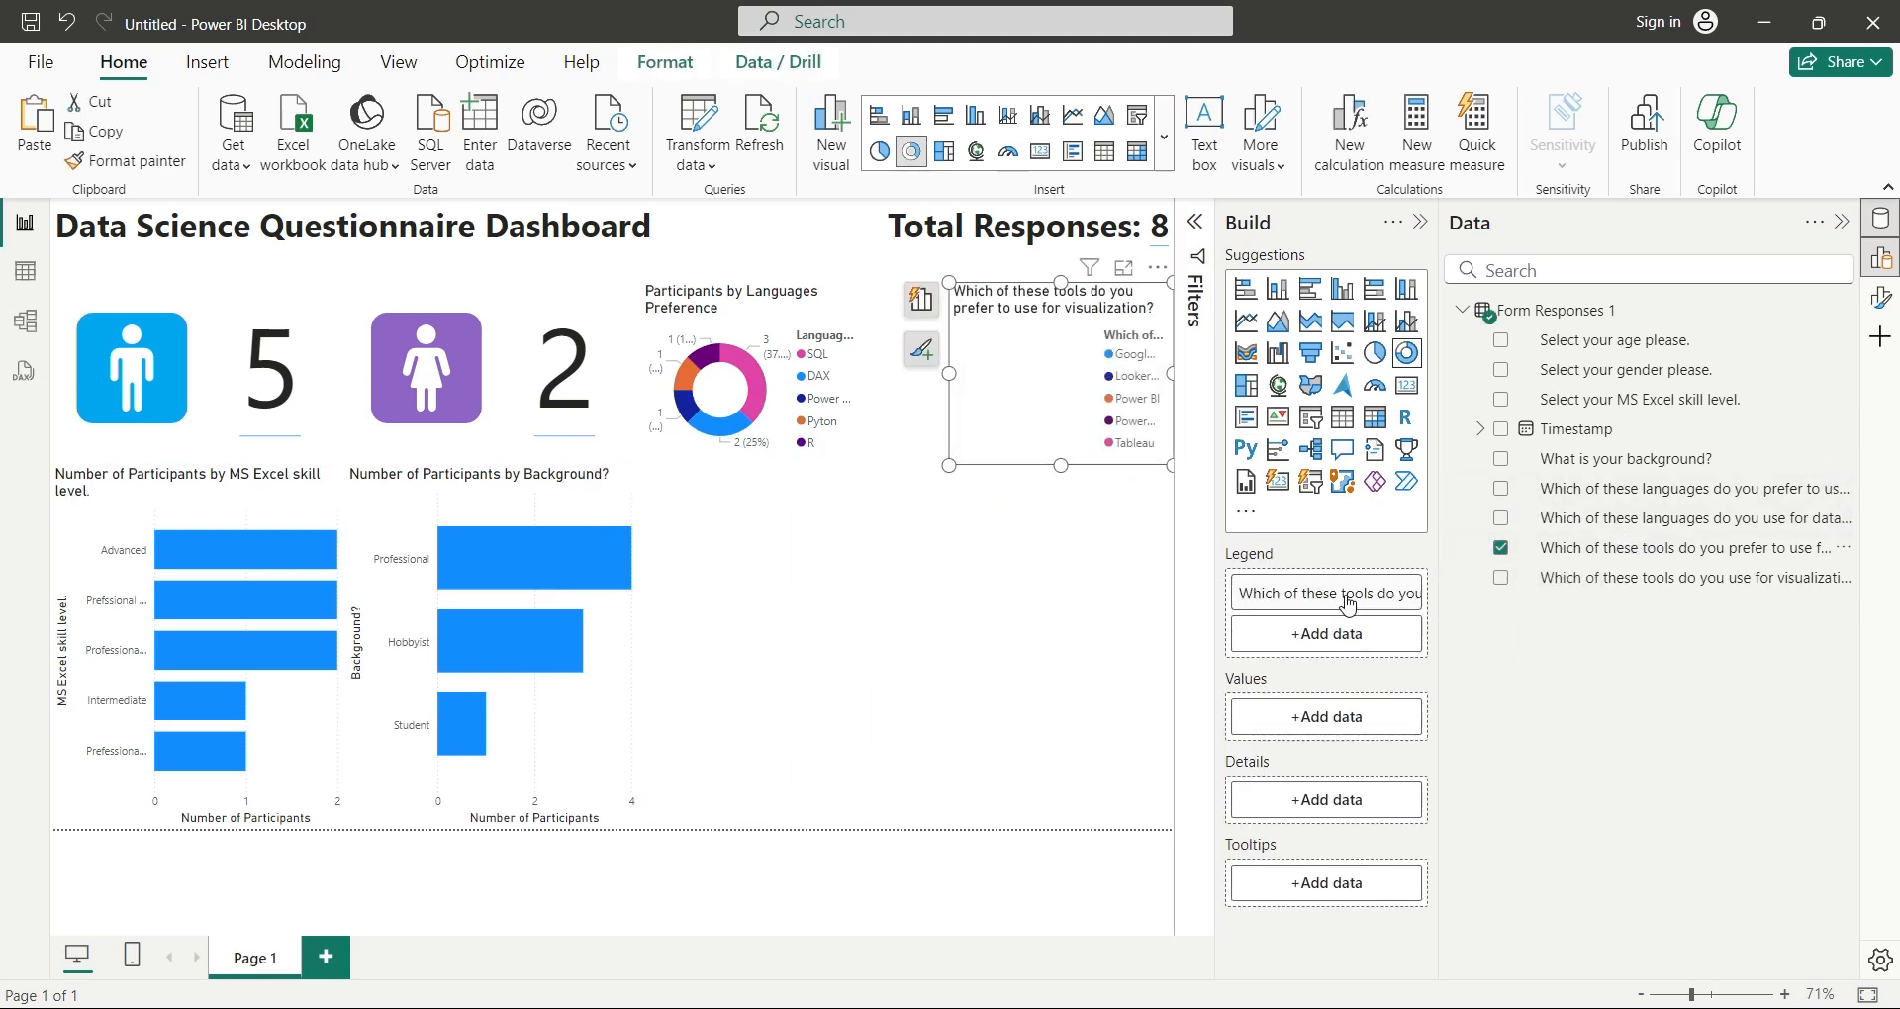
{"action": "double_click", "coordinate": [1292, 592]}
{"action": "type", "text": "Tools Preference"}
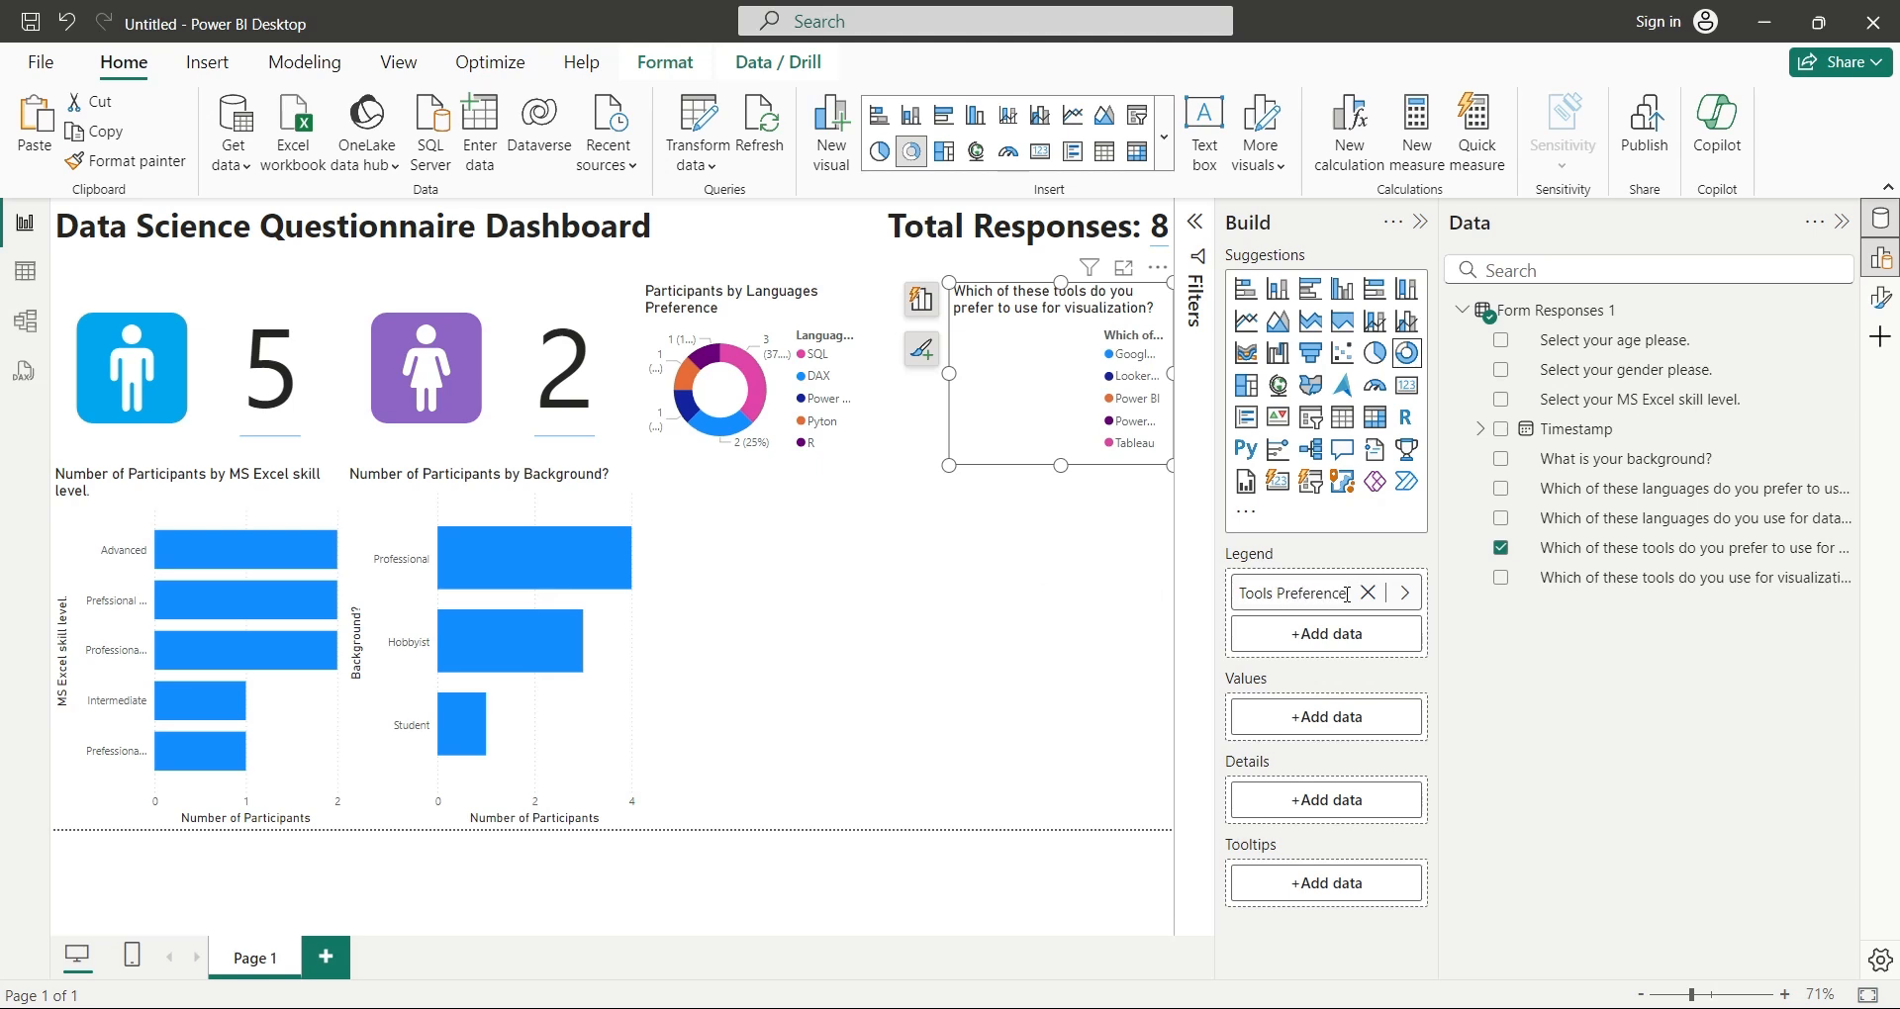
Step: Add the tools count as donut values named 'Participants' and deselect the finished chart
{"action": "left_click_drag", "start_coordinate": [1632, 577], "coordinate": [1344, 725]}
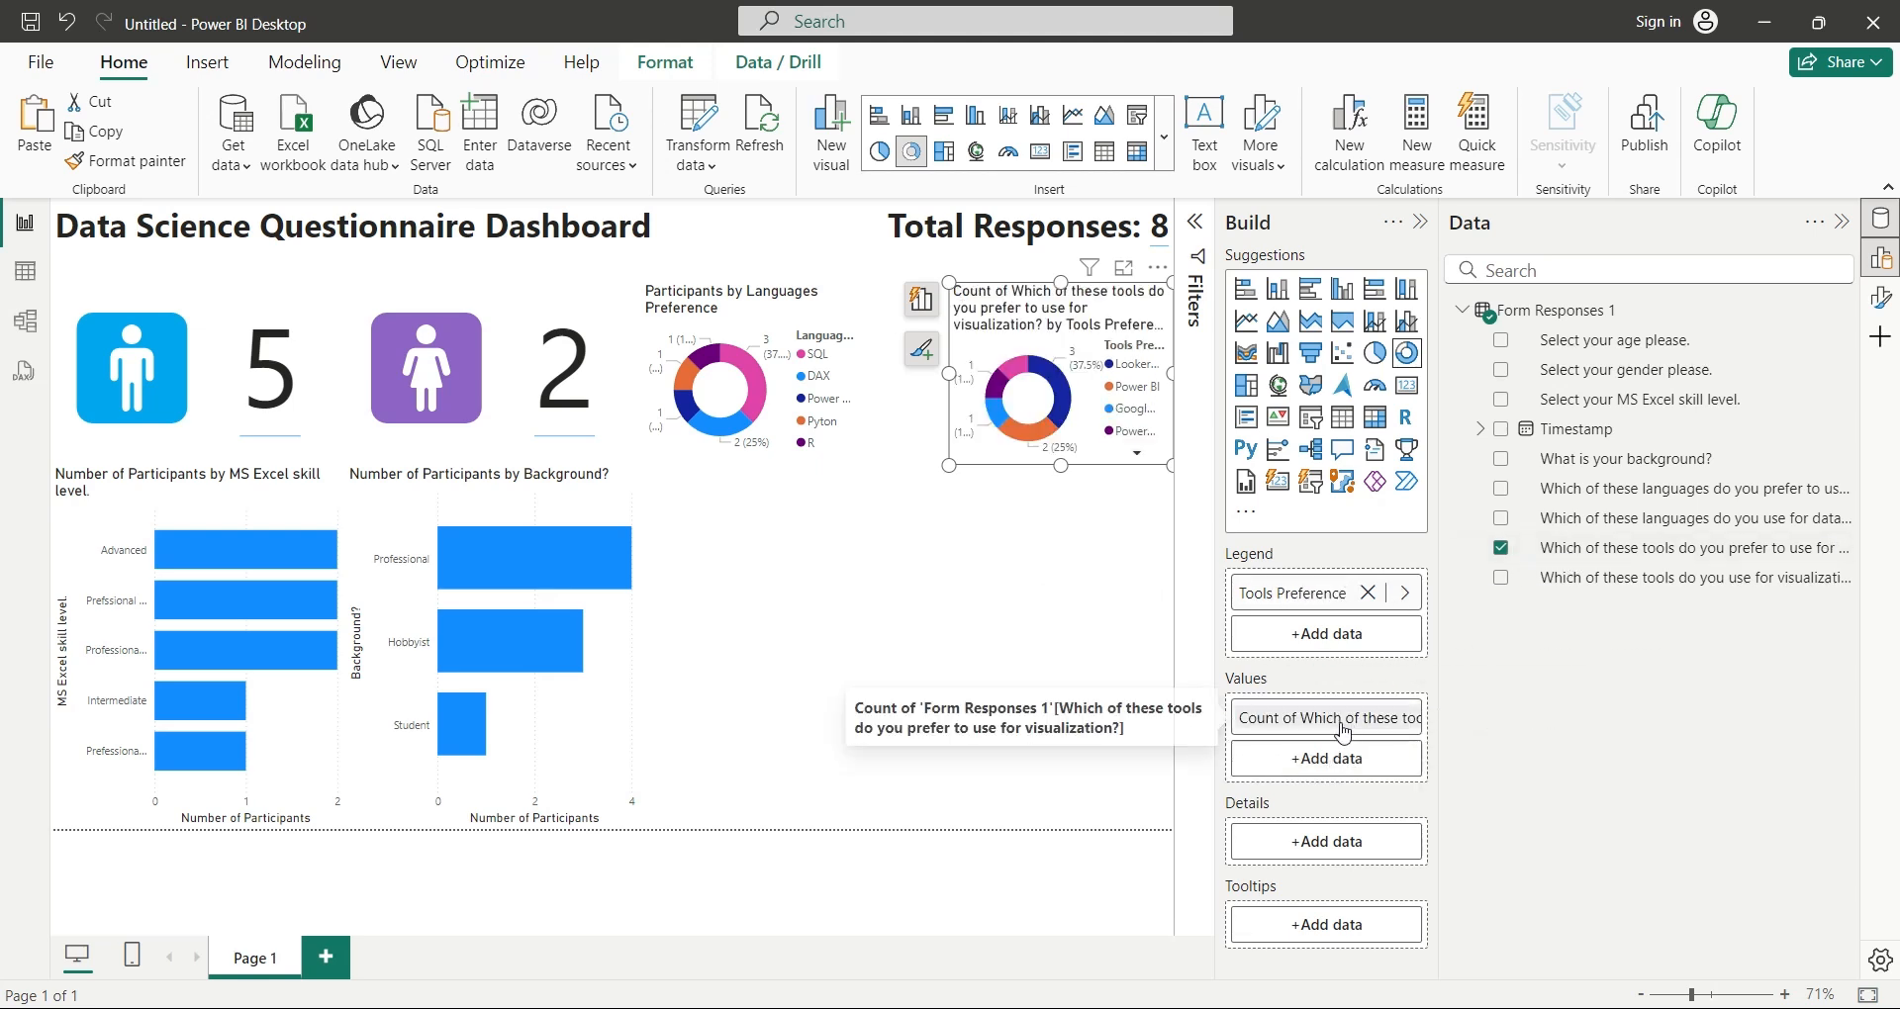
{"action": "double_click", "coordinate": [1292, 718]}
{"action": "type", "text": "Participants"}
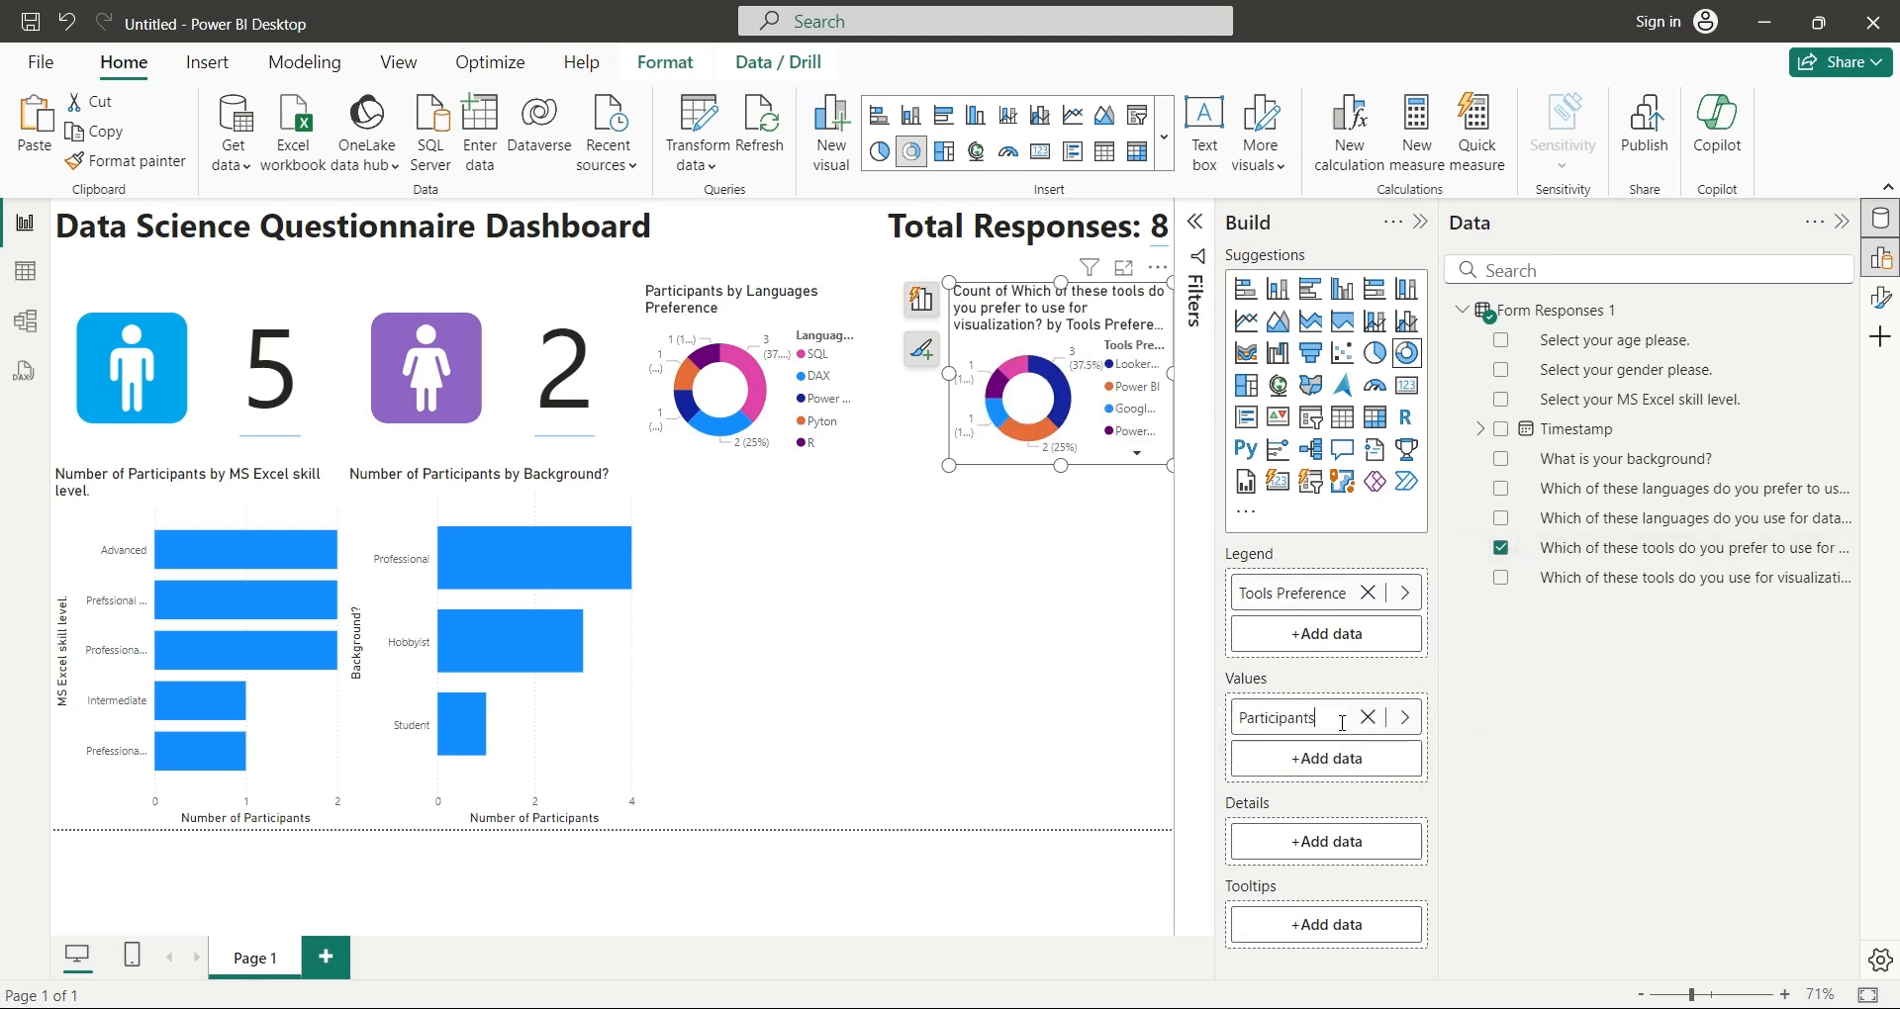
{"action": "key", "text": "Return"}
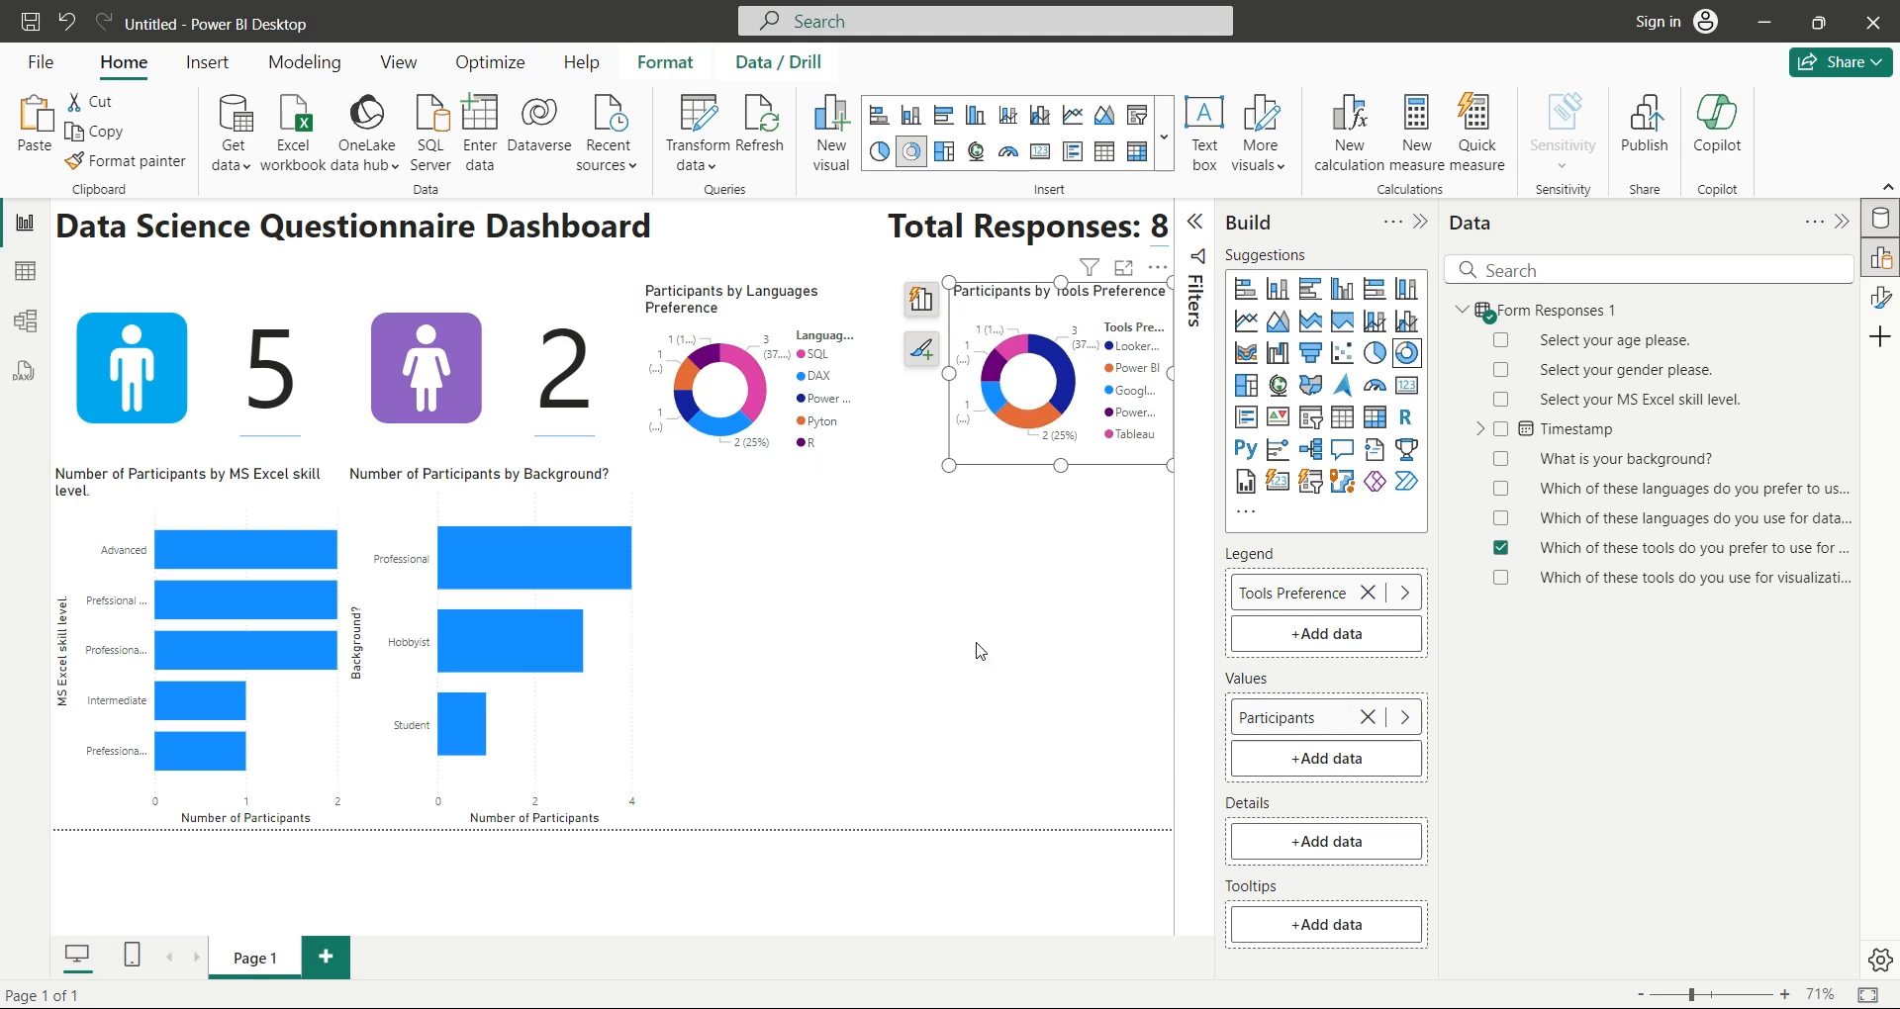
{"action": "left_click", "coordinate": [977, 649]}
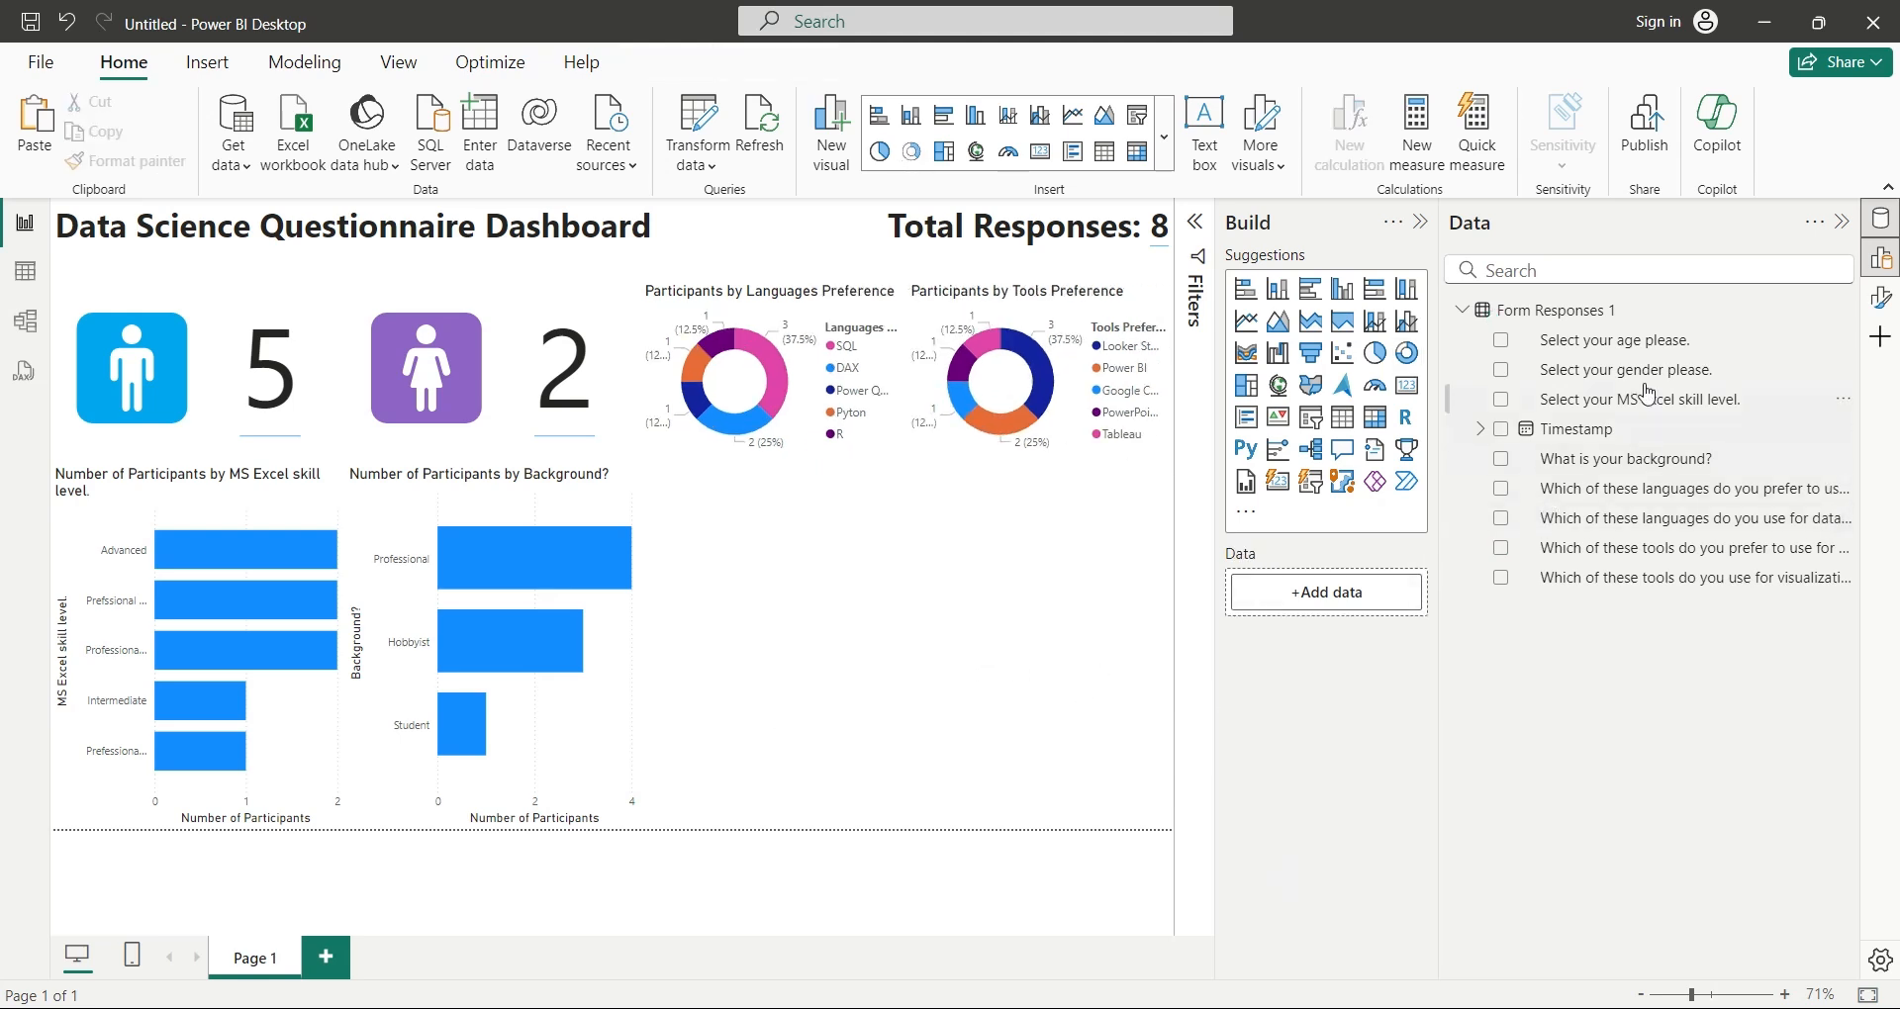
Step: Add a clustered column chart with the age question on the X-axis, renamed 'Age group'
{"action": "left_click", "coordinate": [1278, 290]}
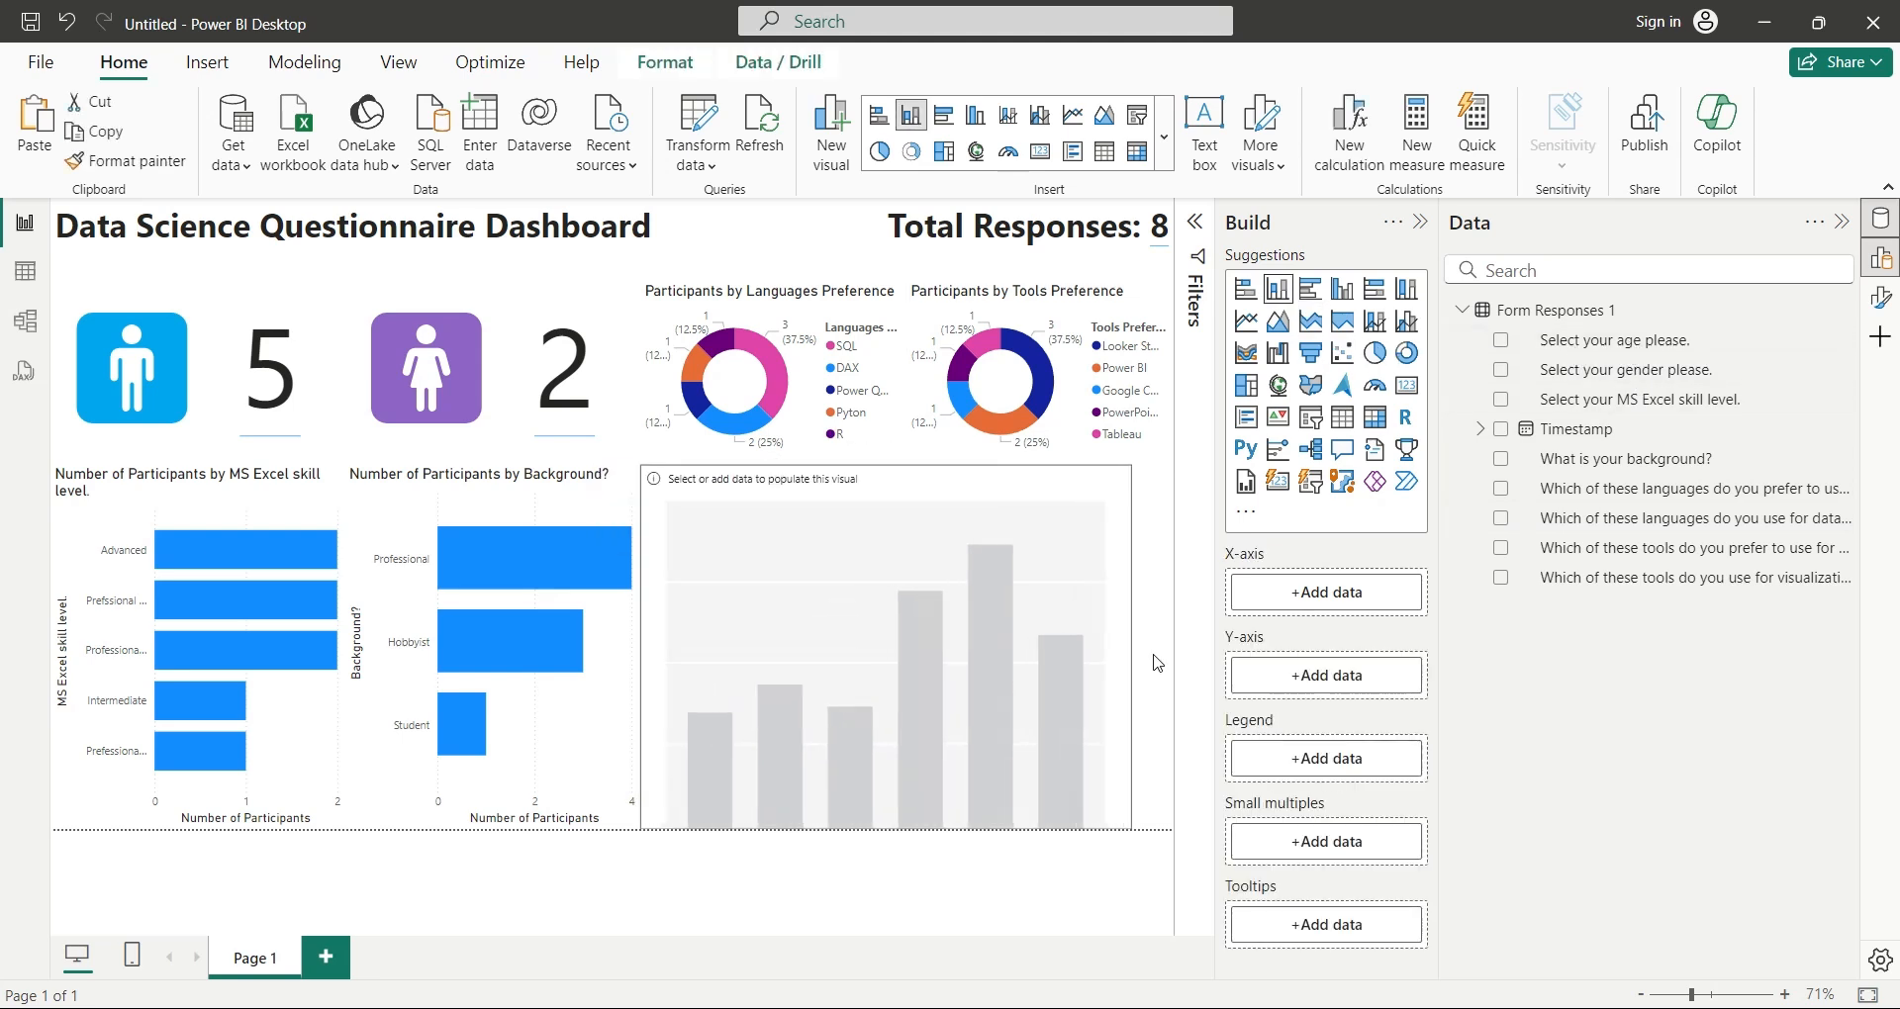
{"action": "left_click", "coordinate": [1500, 340]}
{"action": "mouse_move", "coordinate": [1316, 625]}
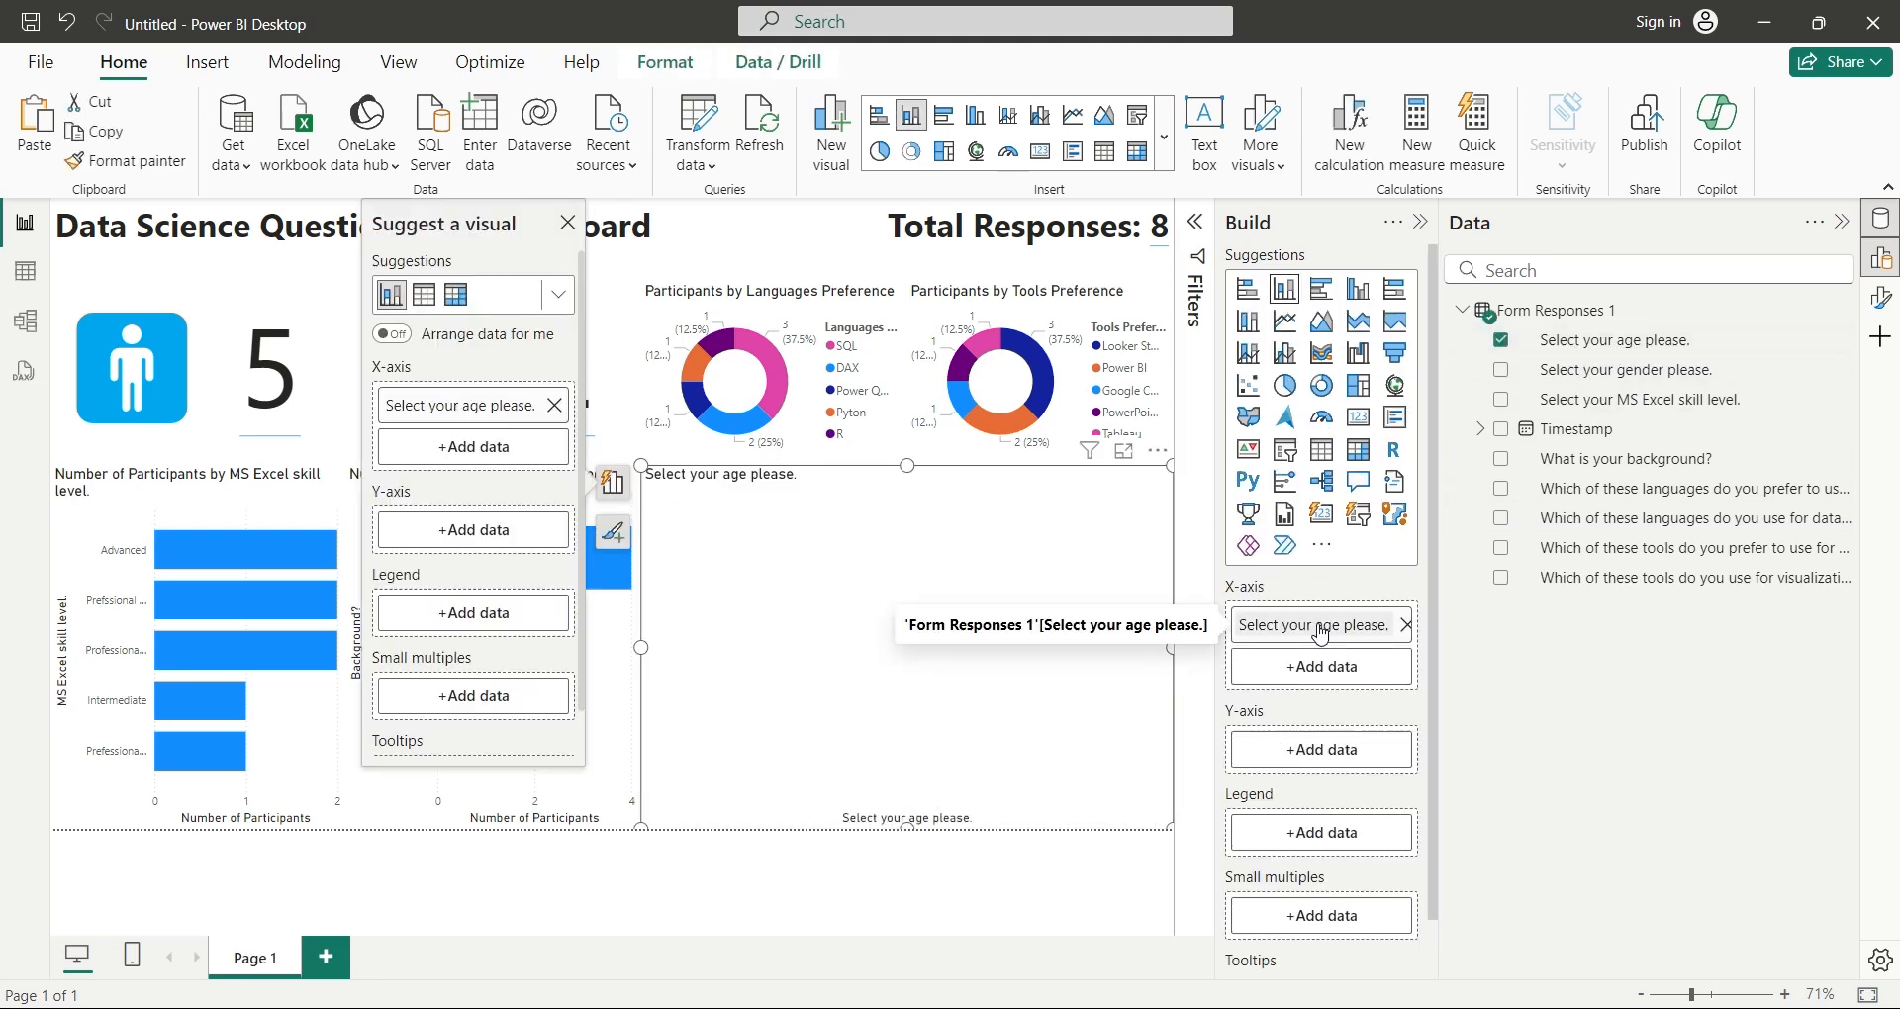
{"action": "double_click", "coordinate": [1280, 625]}
{"action": "type", "text": "Age grp"}
{"action": "key", "text": "Return"}
{"action": "double_click", "coordinate": [1277, 625]}
{"action": "type", "text": "Age group"}
{"action": "key", "text": "Return"}
Step: Add the count per age group as Y-axis values named 'Number of Participants'
{"action": "left_click_drag", "start_coordinate": [1618, 340], "coordinate": [1322, 749]}
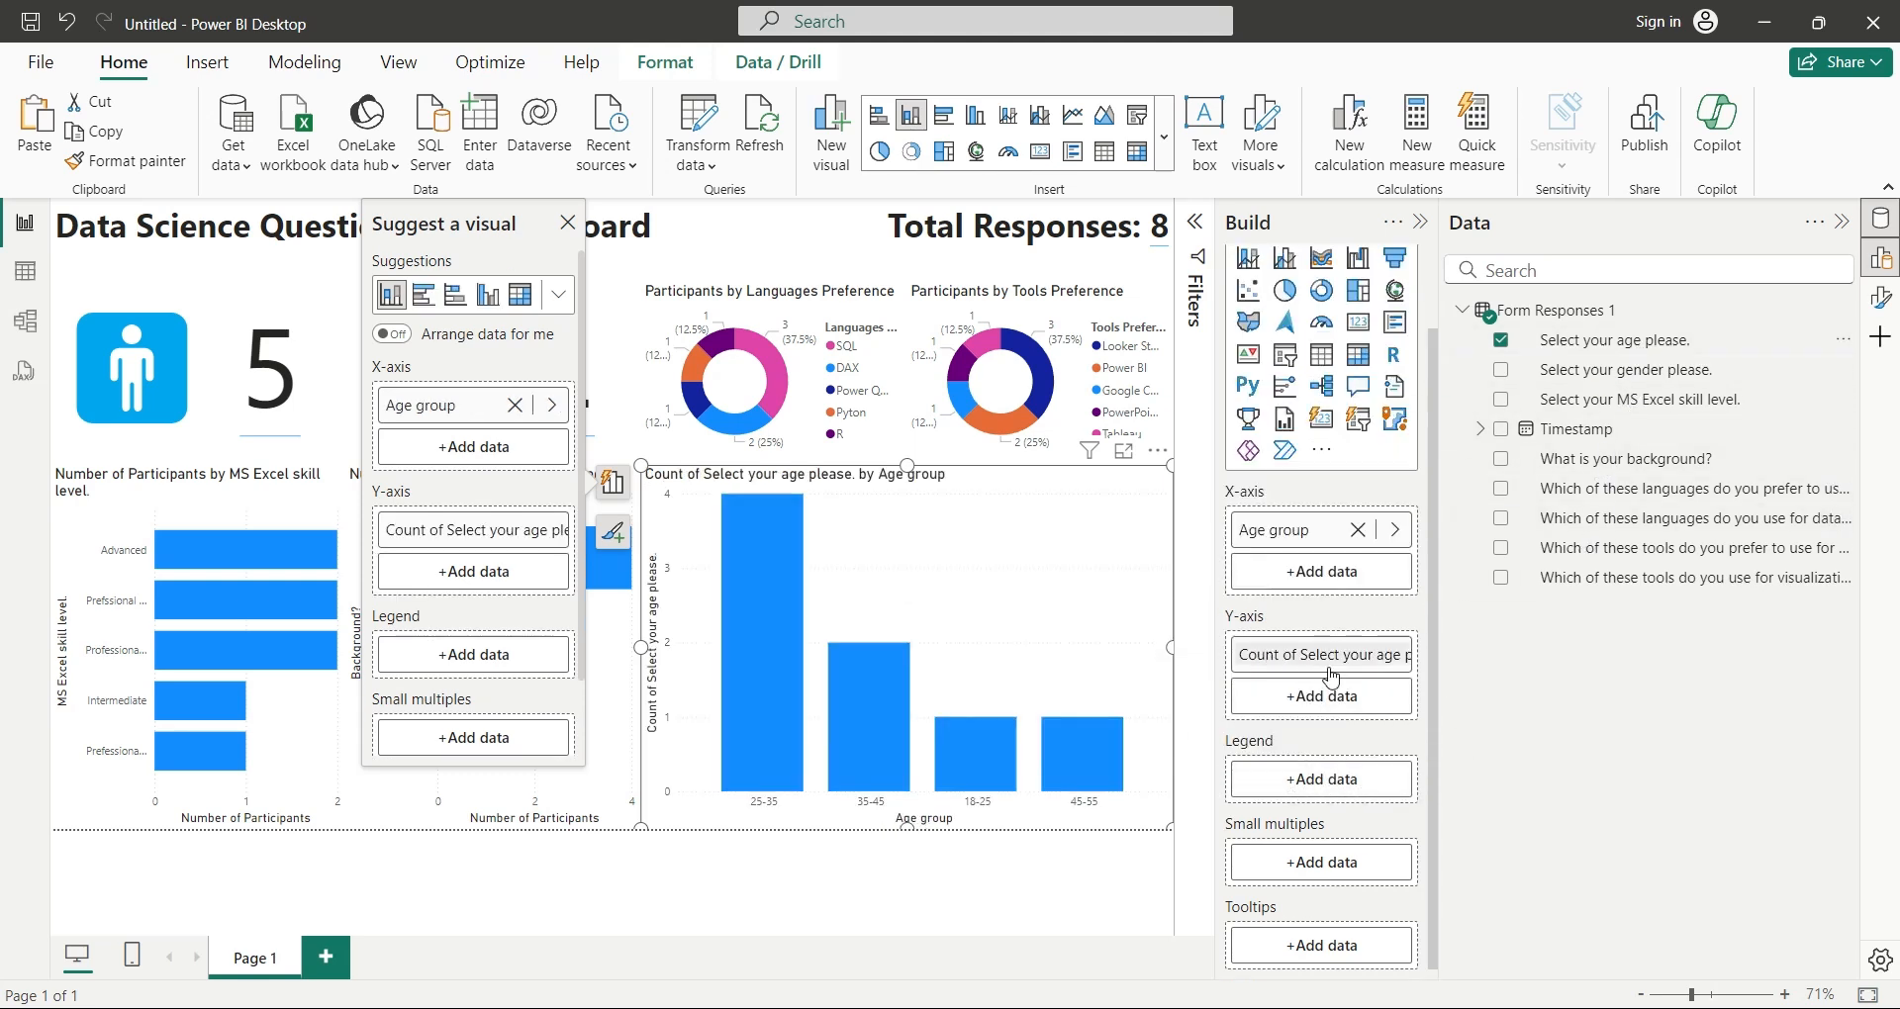
{"action": "double_click", "coordinate": [1292, 655]}
{"action": "type", "text": "Nu"}
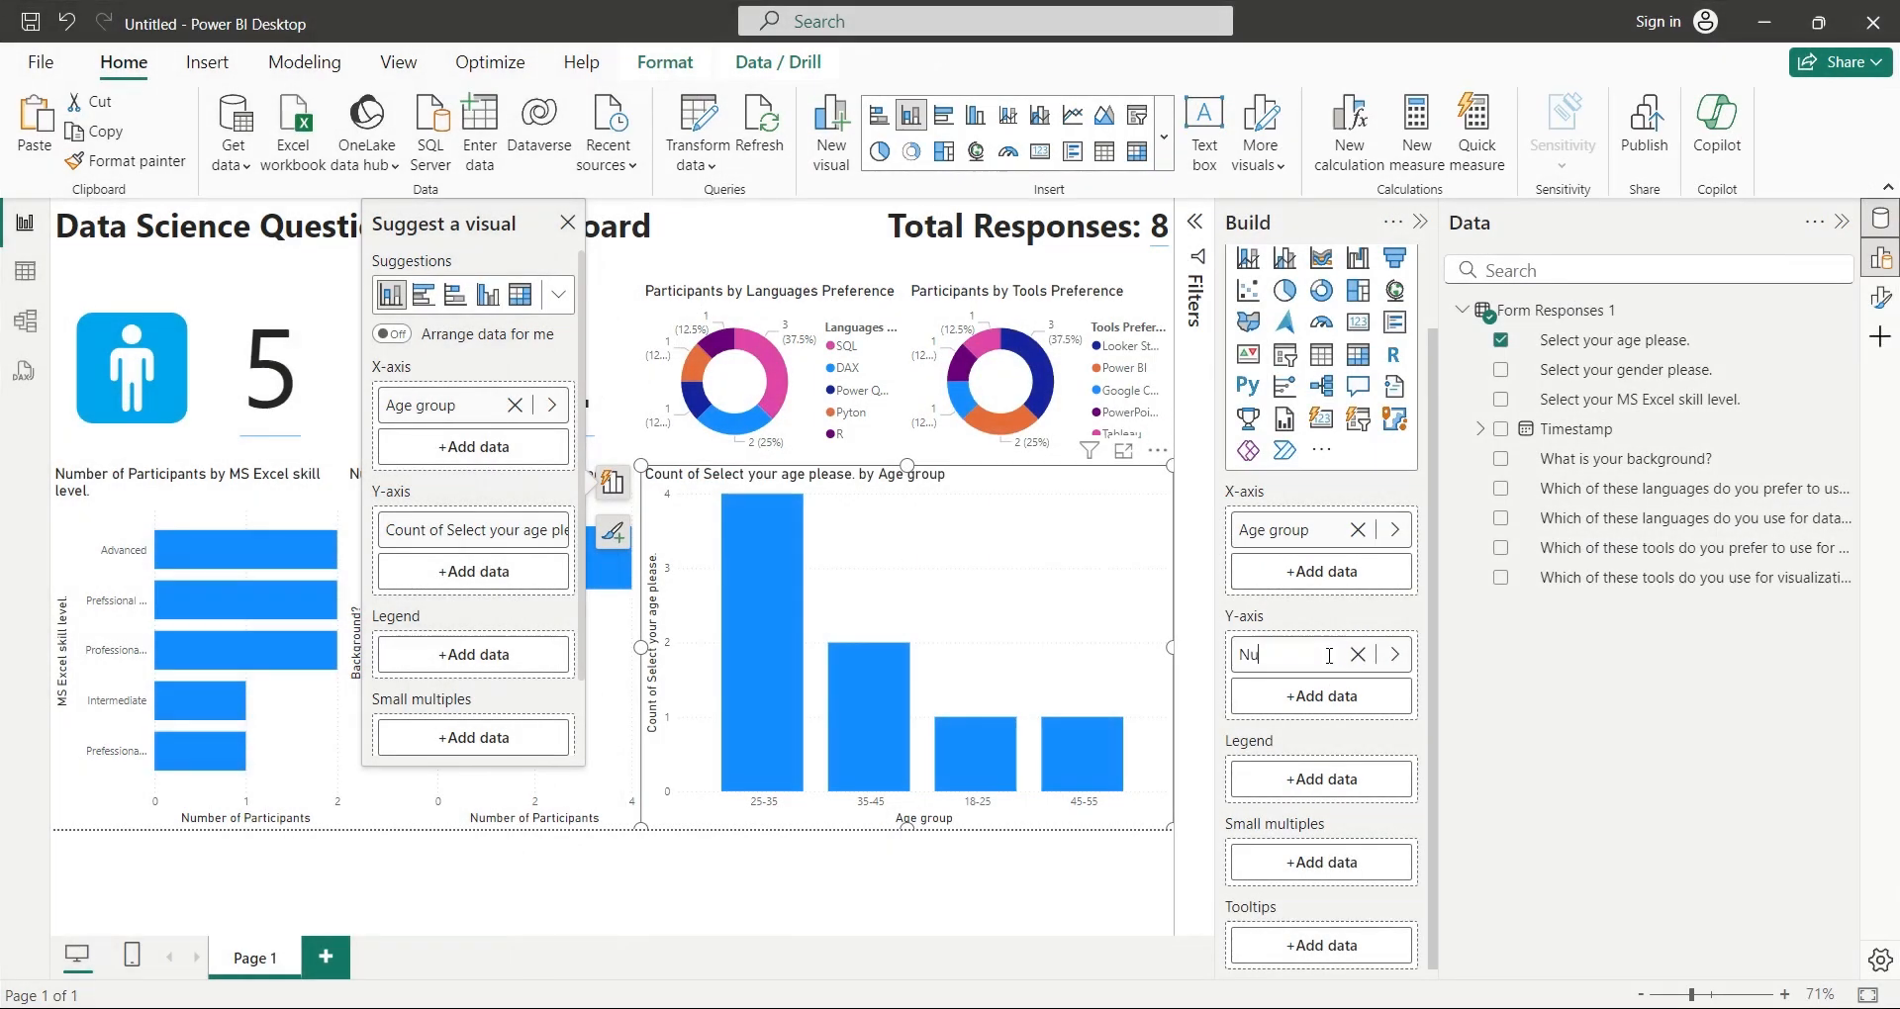
{"action": "type", "text": "mber of Participants"}
{"action": "key", "text": "Return"}
{"action": "left_click", "coordinate": [968, 866]}
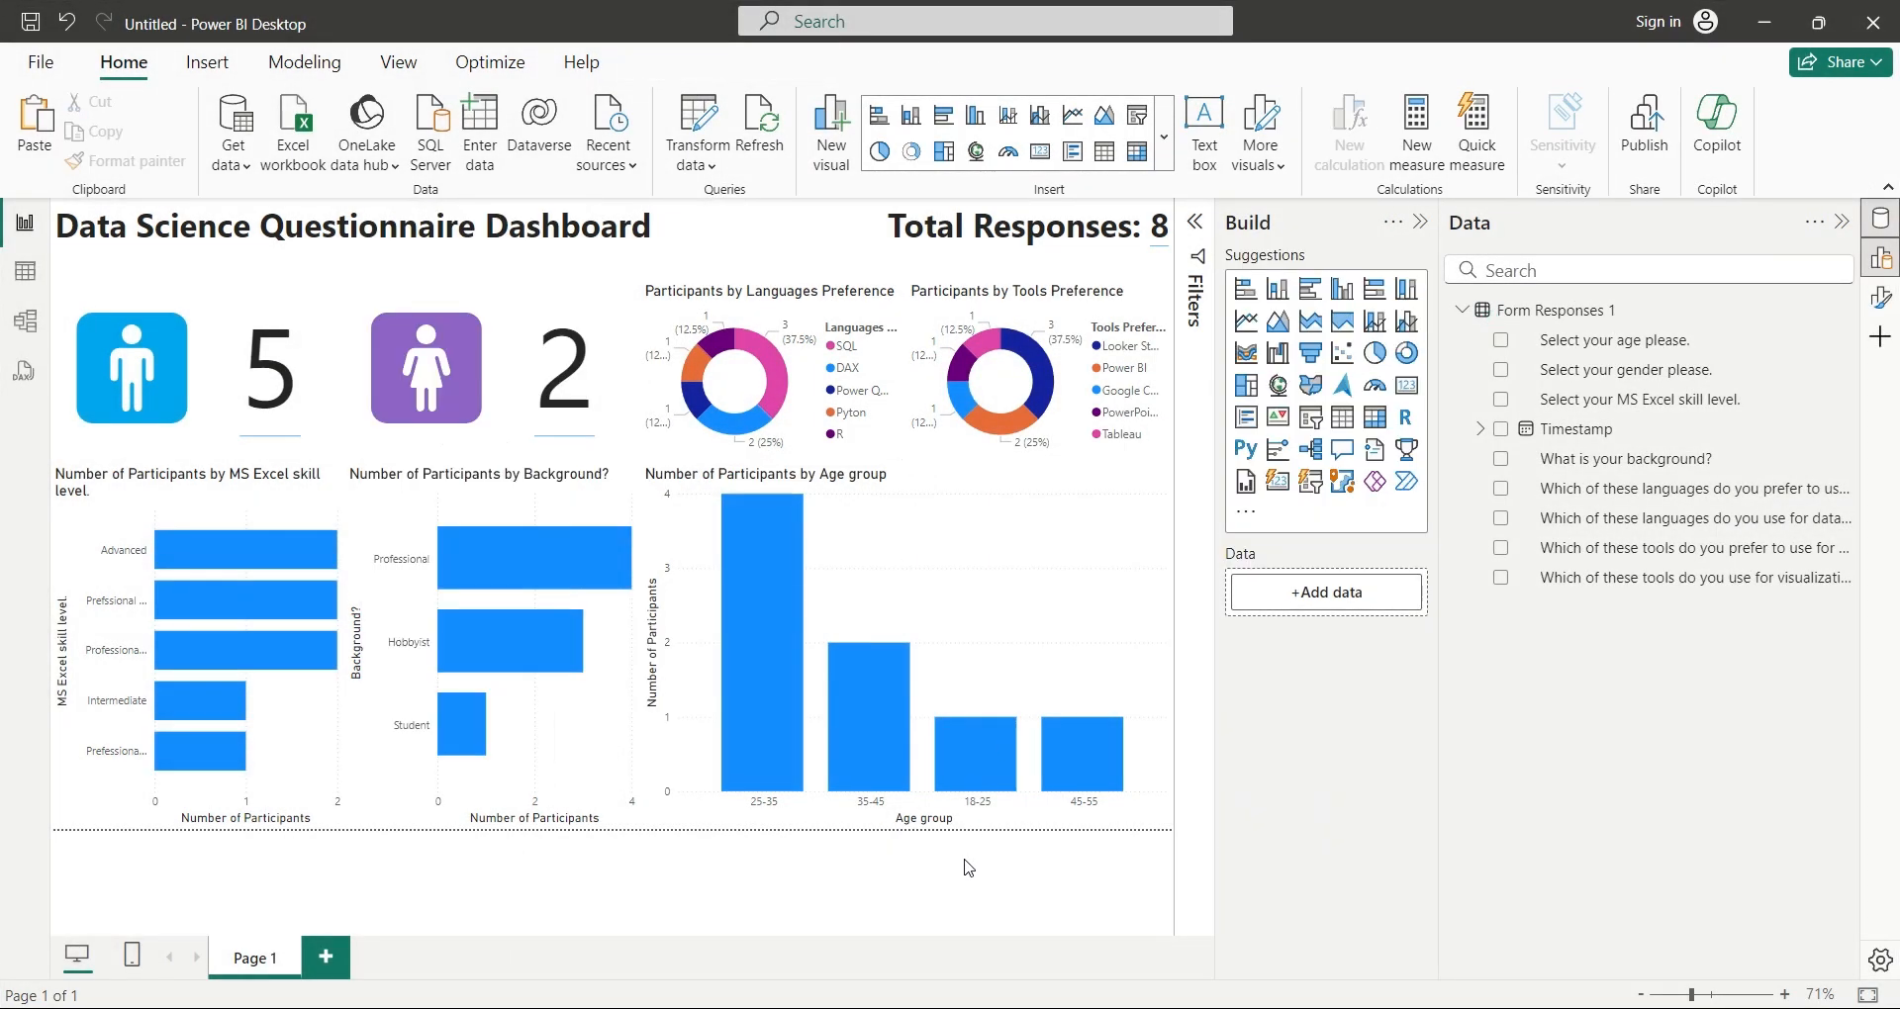
Step: Collapse the Build and Data panes, then cross-filter by each Excel skill level bar
{"action": "left_click", "coordinate": [1423, 223]}
{"action": "left_click", "coordinate": [1844, 224]}
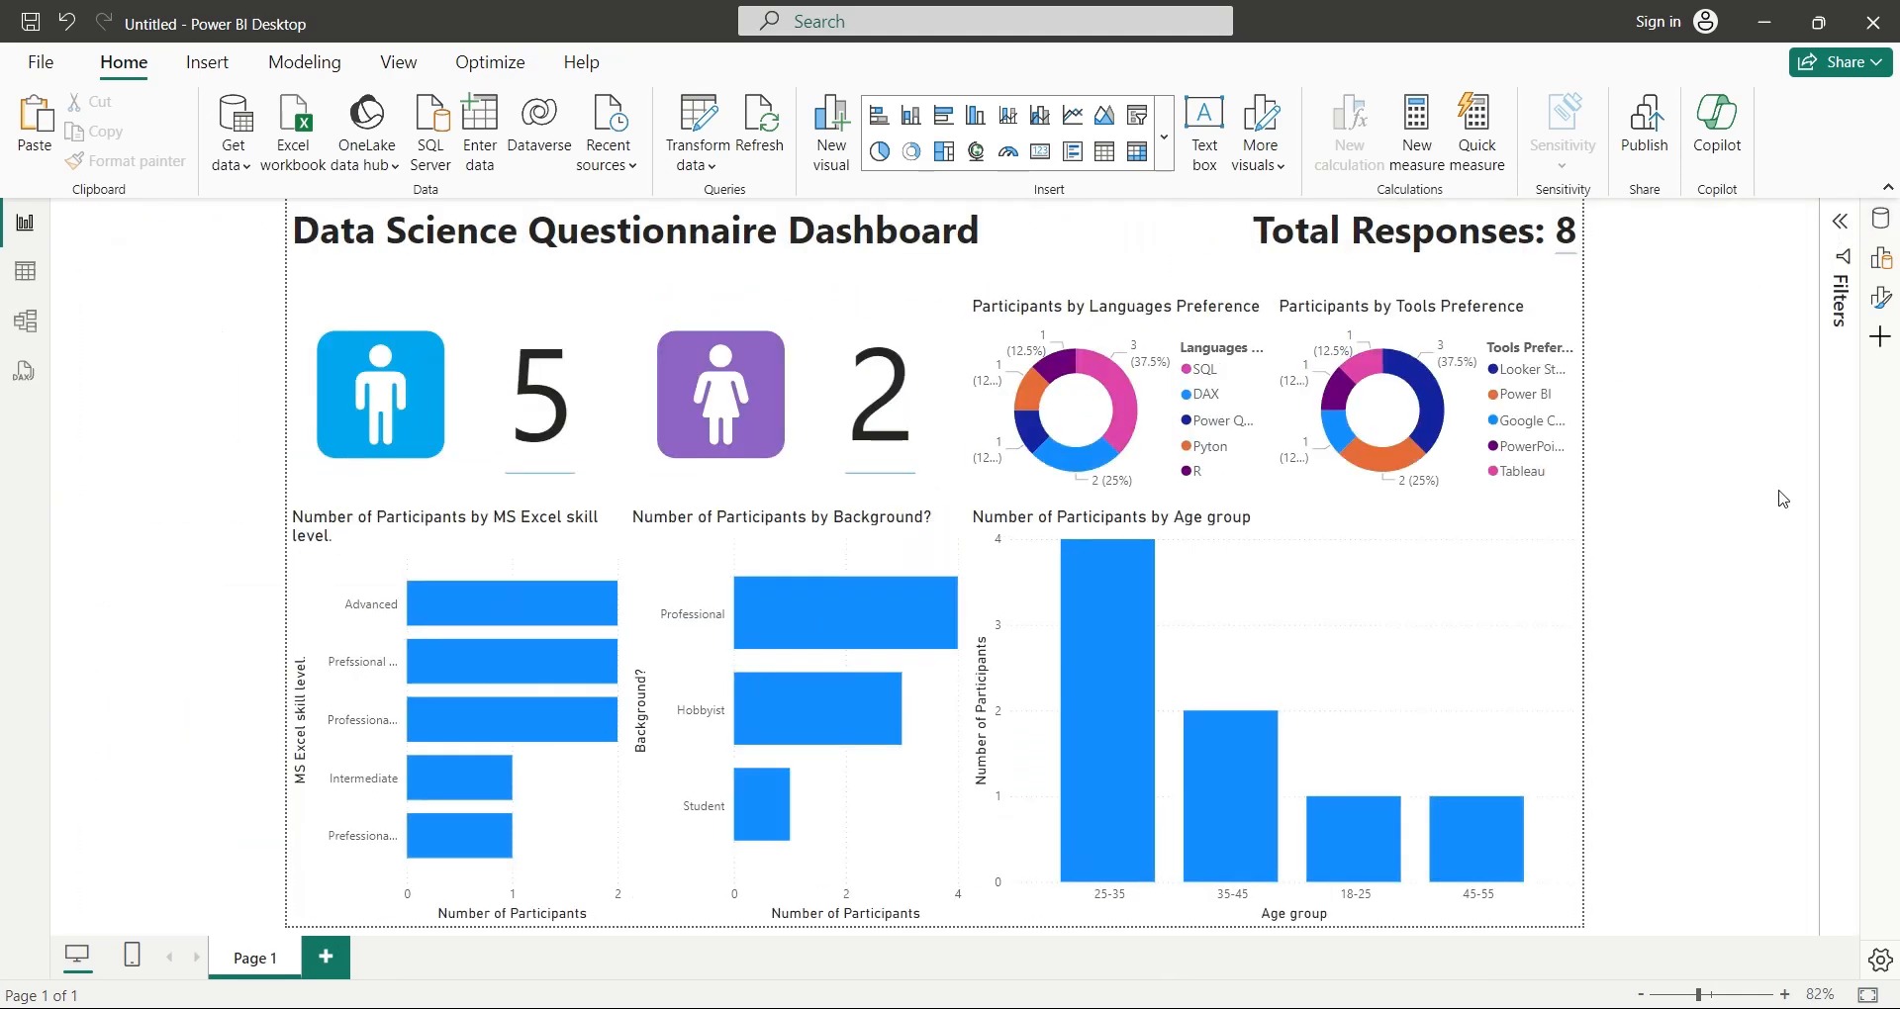
{"action": "left_click", "coordinate": [559, 609]}
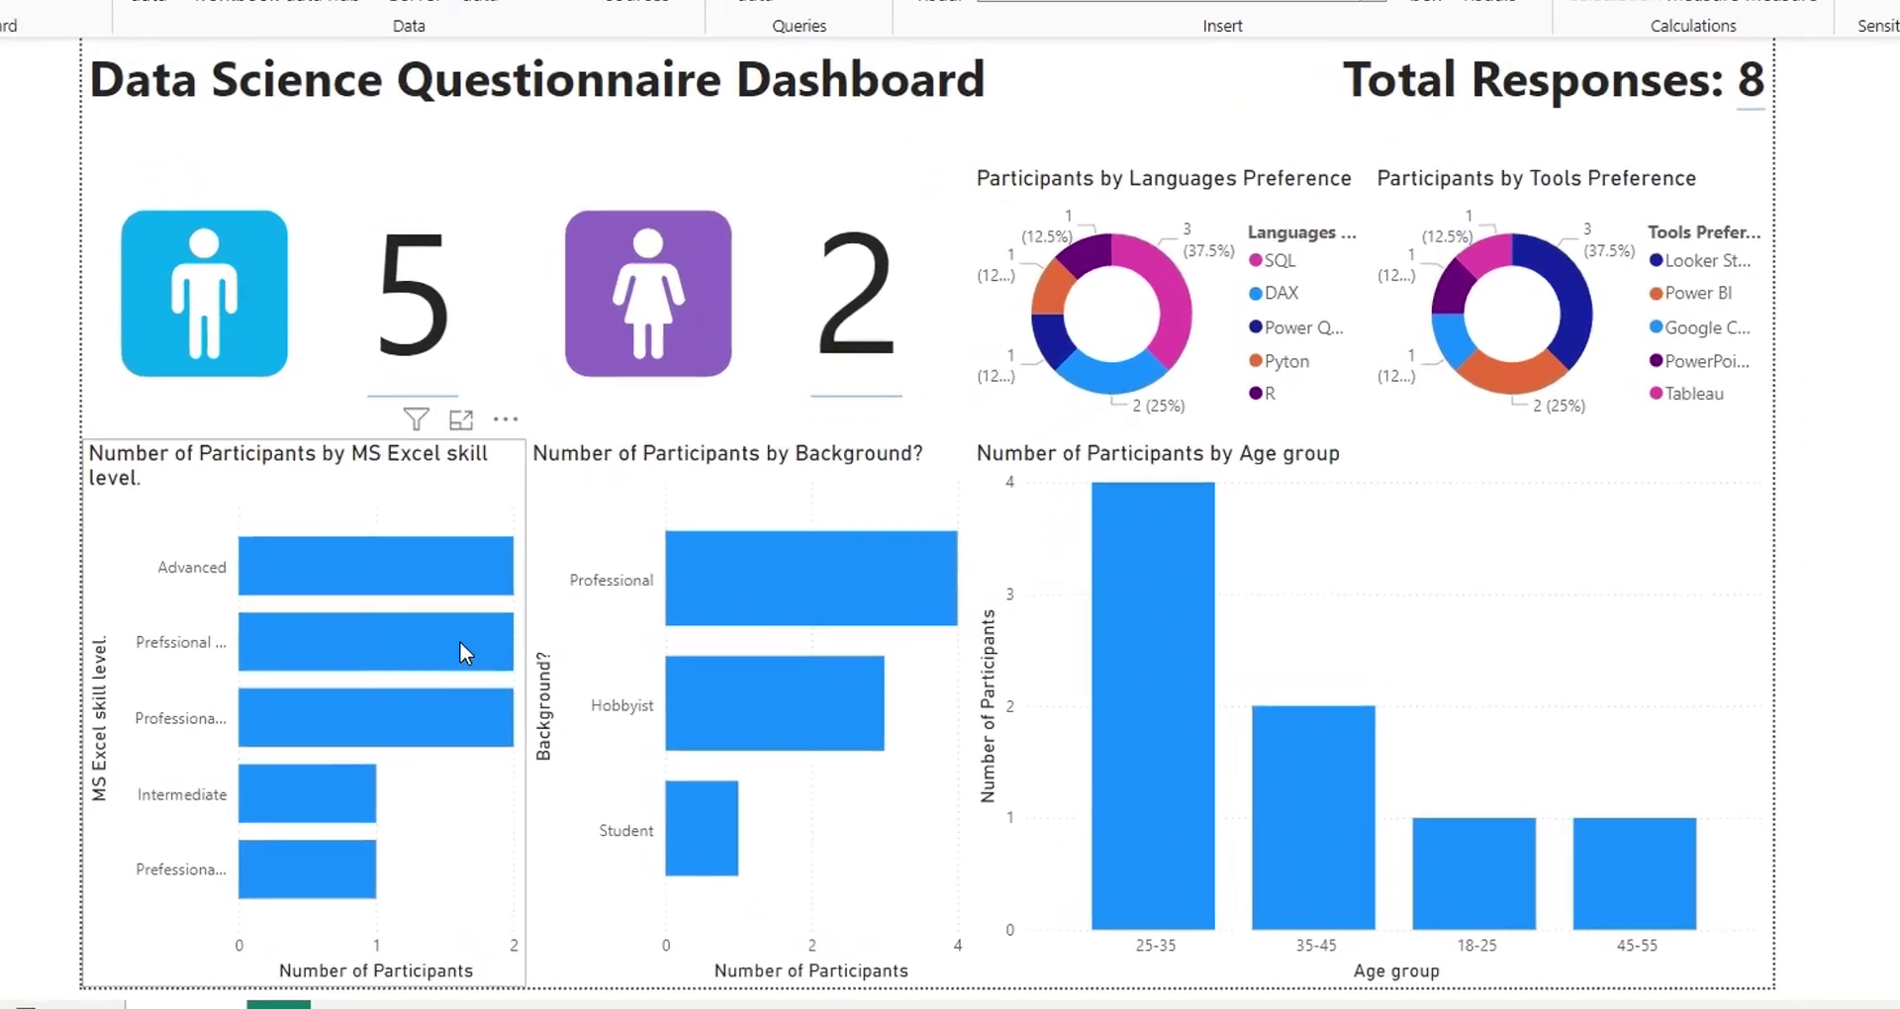
{"action": "left_click", "coordinate": [552, 691]}
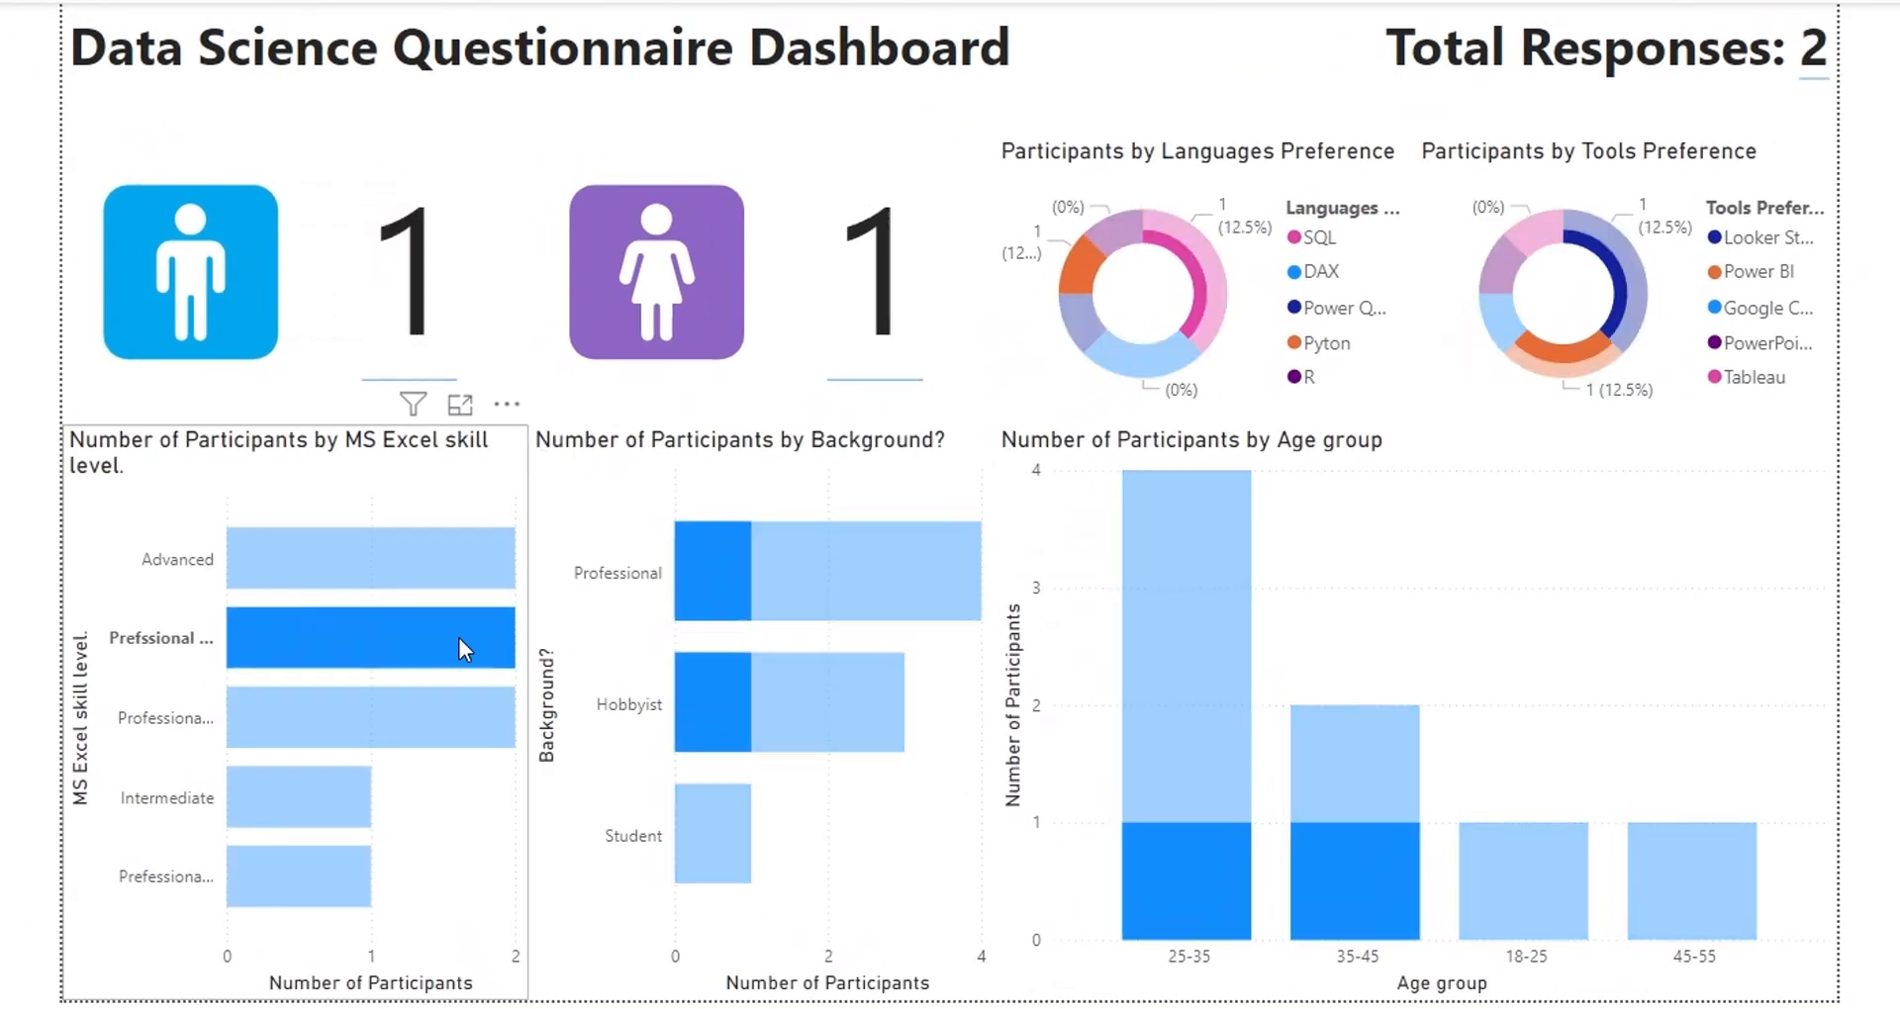
{"action": "left_click", "coordinate": [455, 740]}
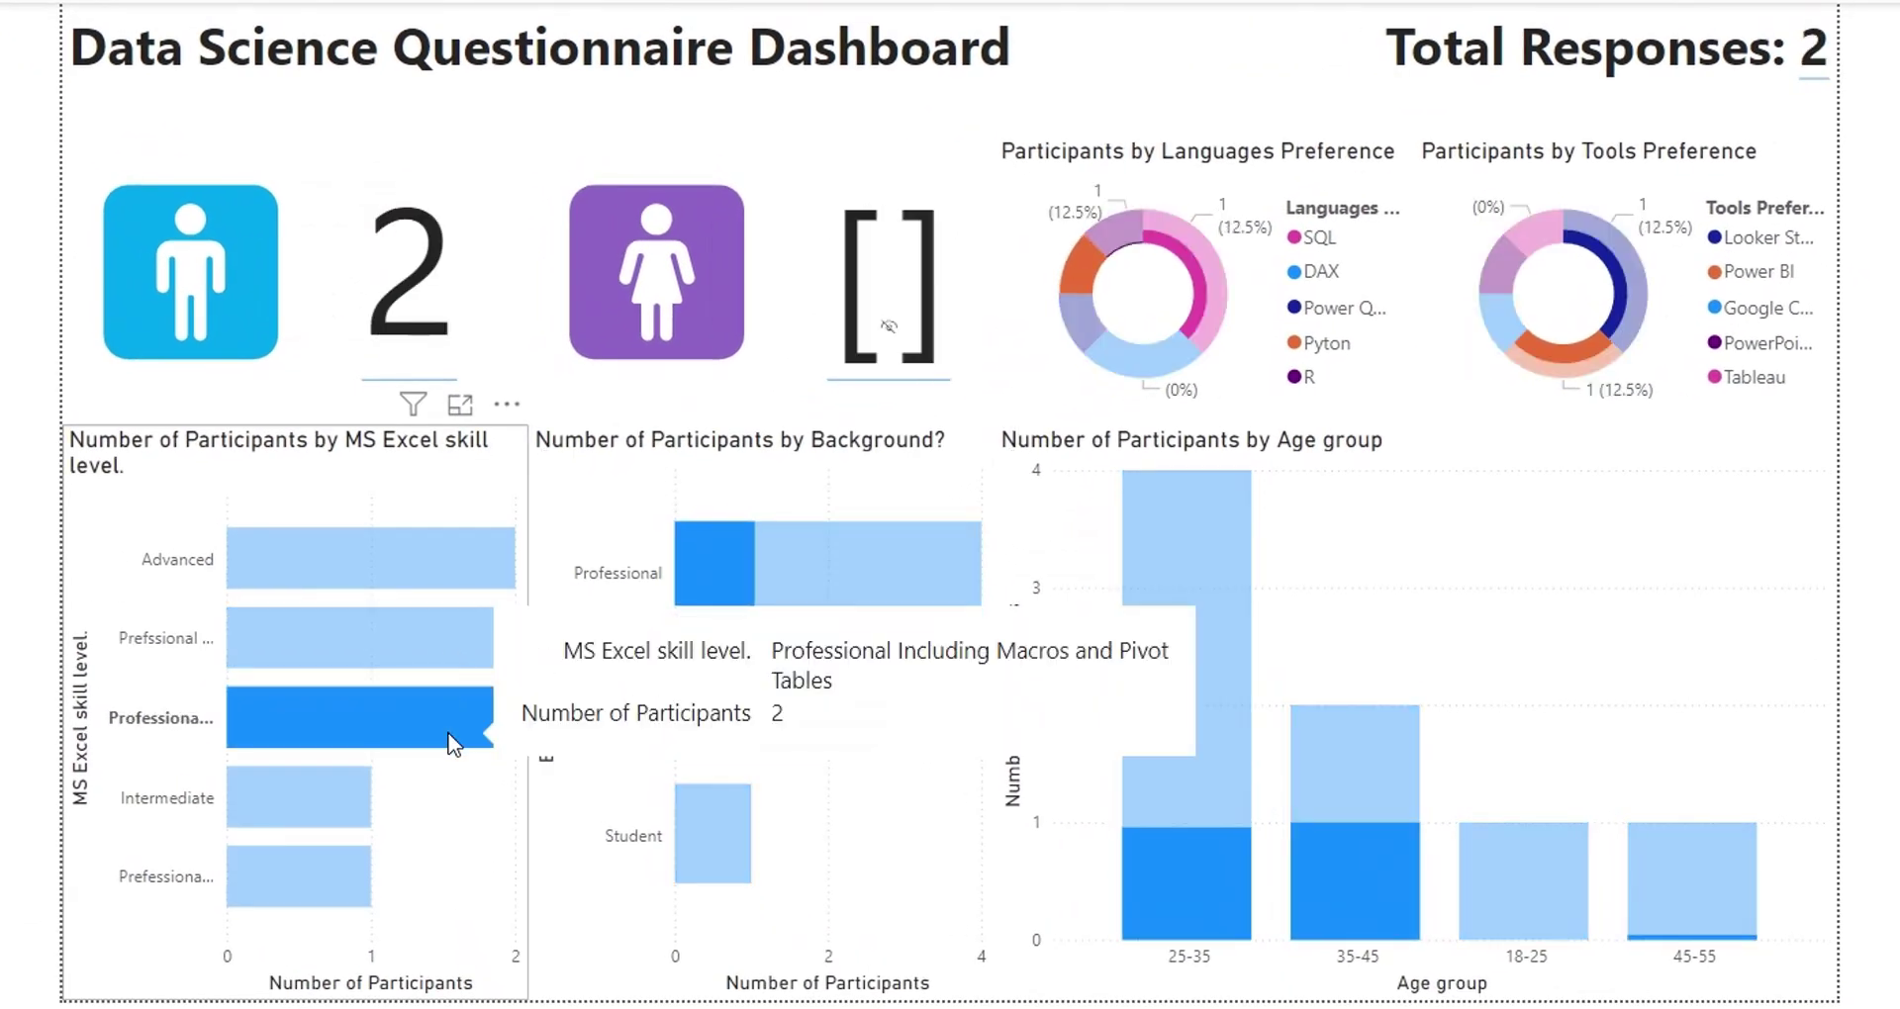
{"action": "left_click", "coordinate": [336, 795]}
{"action": "left_click", "coordinate": [325, 875]}
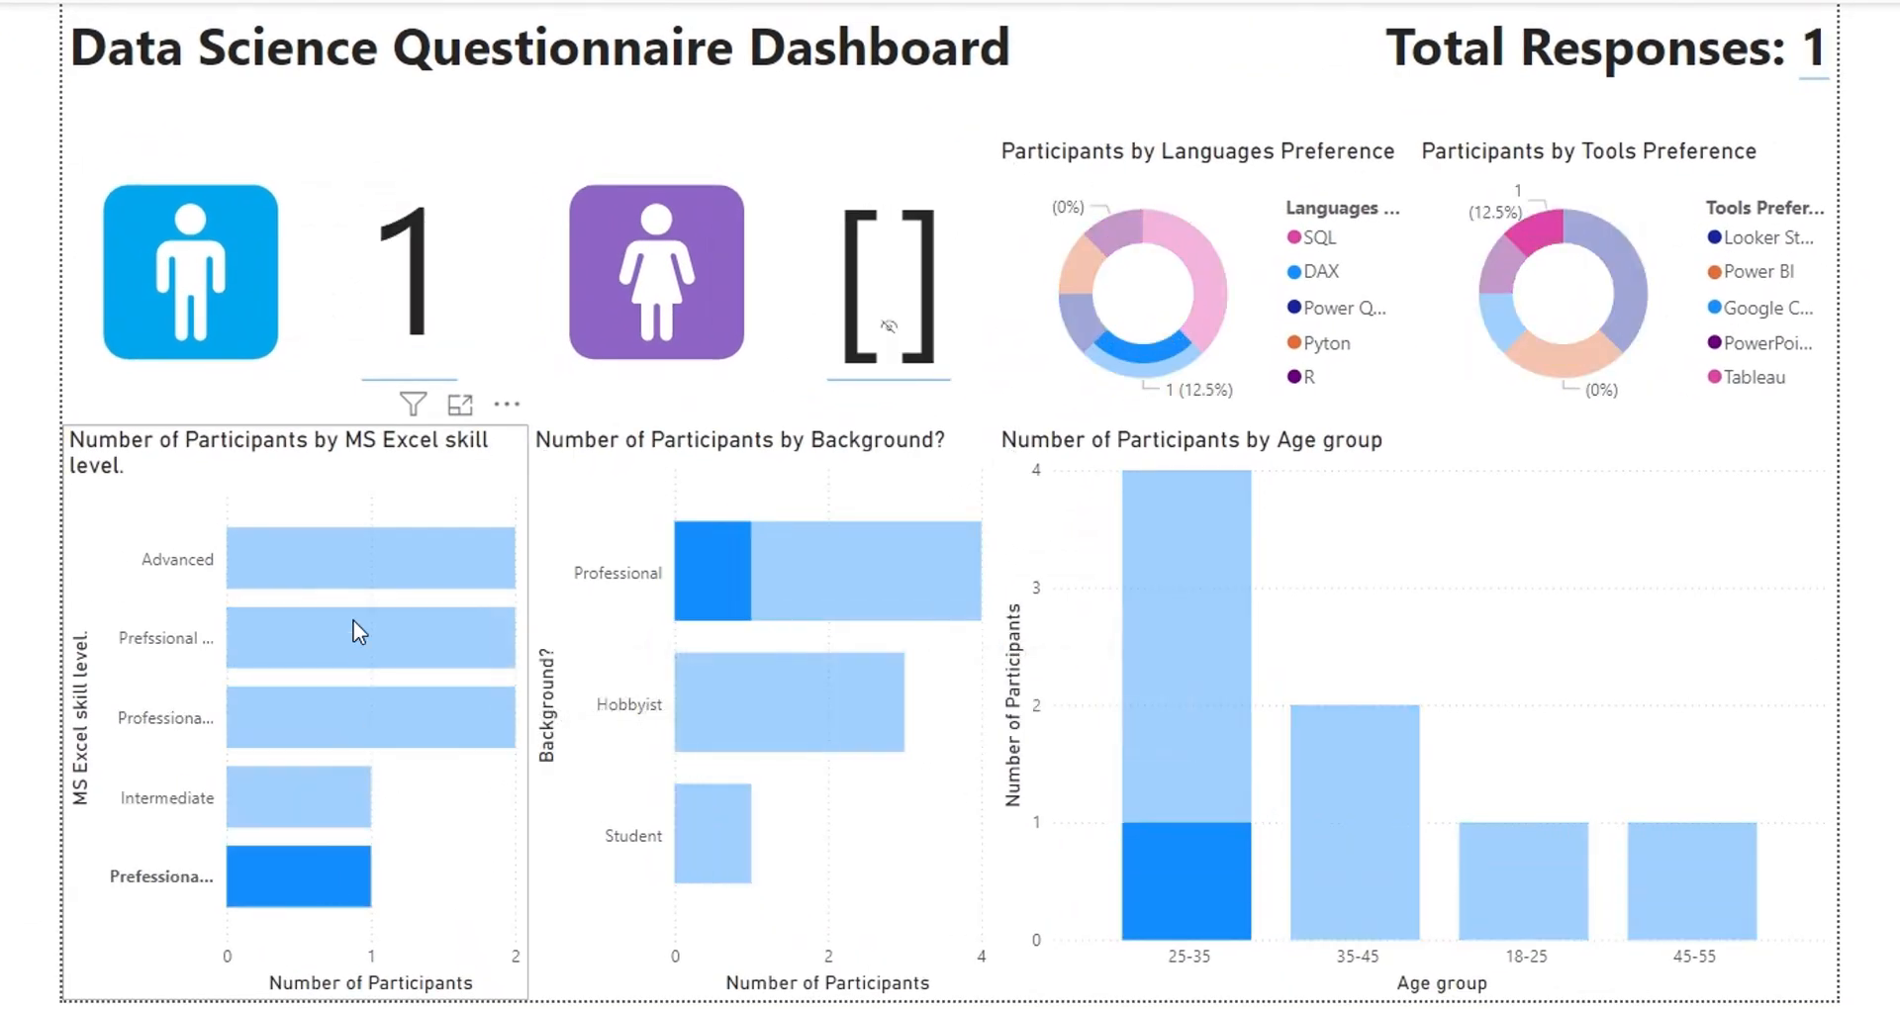
Step: Cross-filter again through all five Excel skill level bars
{"action": "left_click", "coordinate": [355, 559]}
{"action": "left_click", "coordinate": [355, 639]}
{"action": "left_click", "coordinate": [336, 720]}
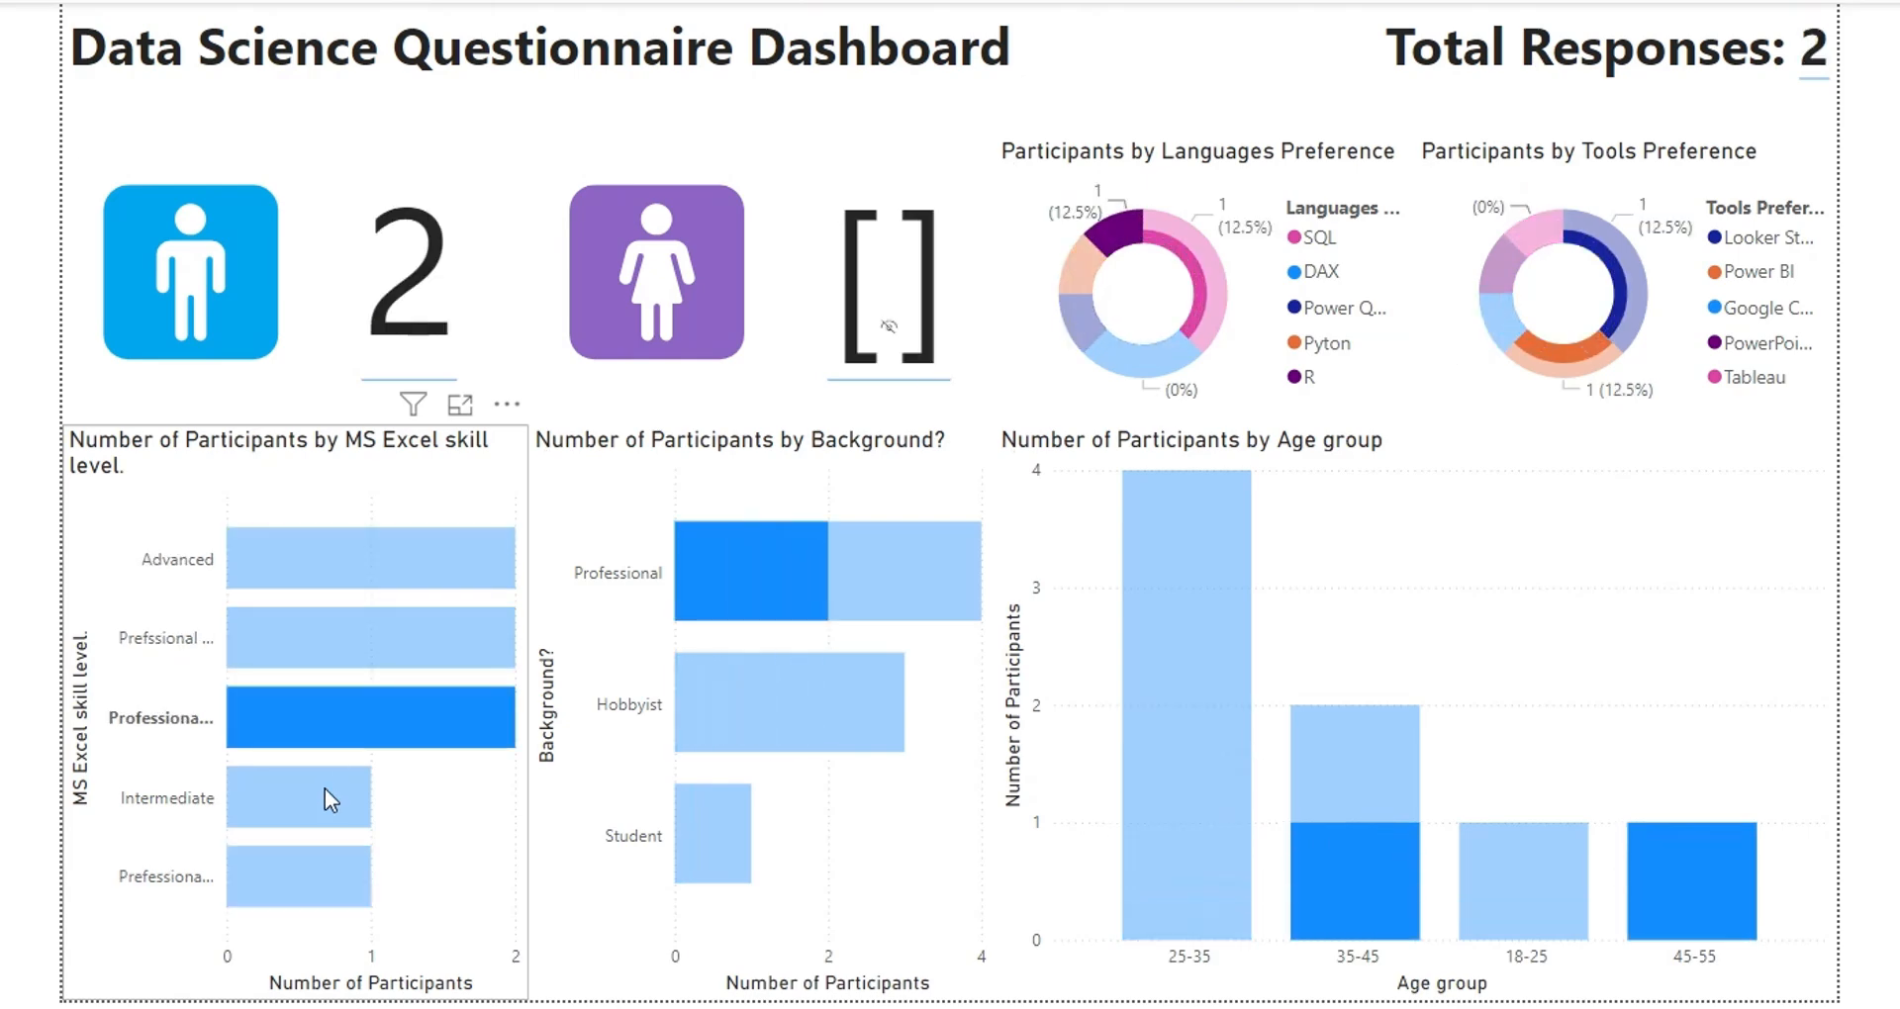
{"action": "left_click", "coordinate": [325, 795]}
{"action": "left_click", "coordinate": [325, 877]}
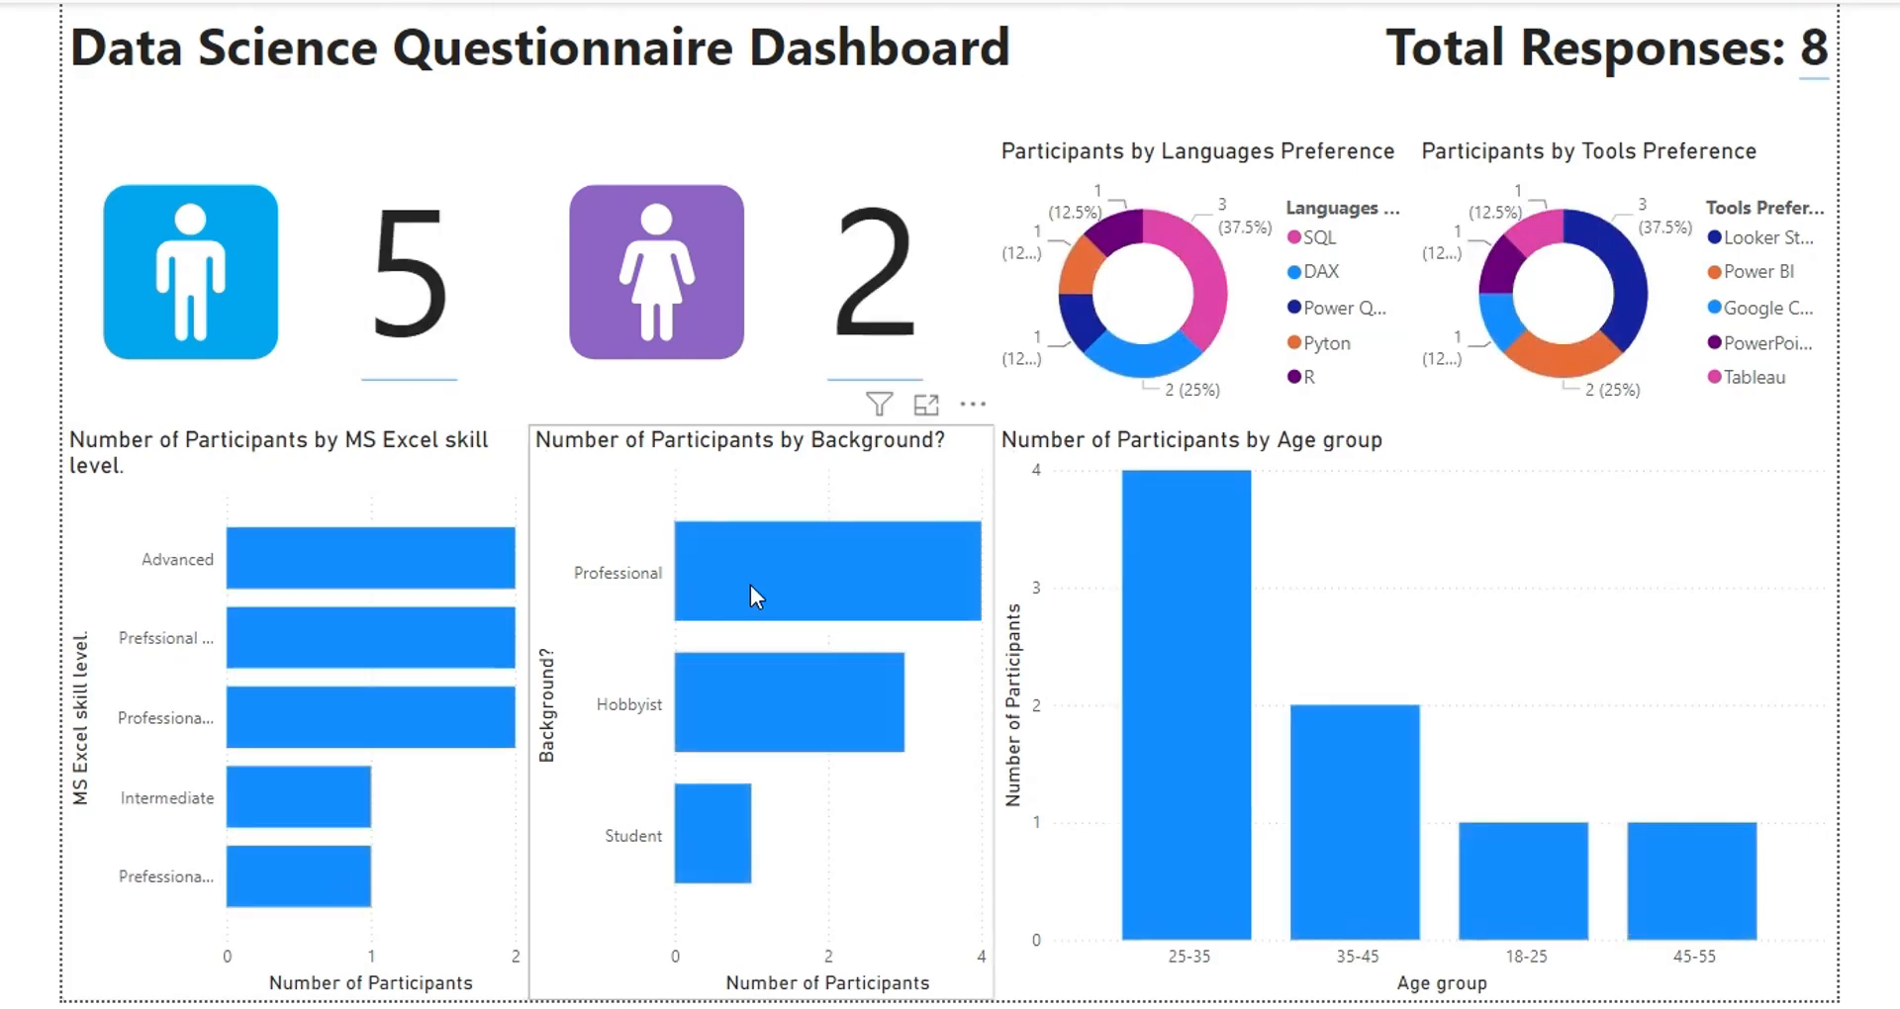
Step: Cross-filter by Professional, Hobbyist and Student background, then clear the filter
{"action": "left_click", "coordinate": [749, 585]}
{"action": "left_click", "coordinate": [744, 696]}
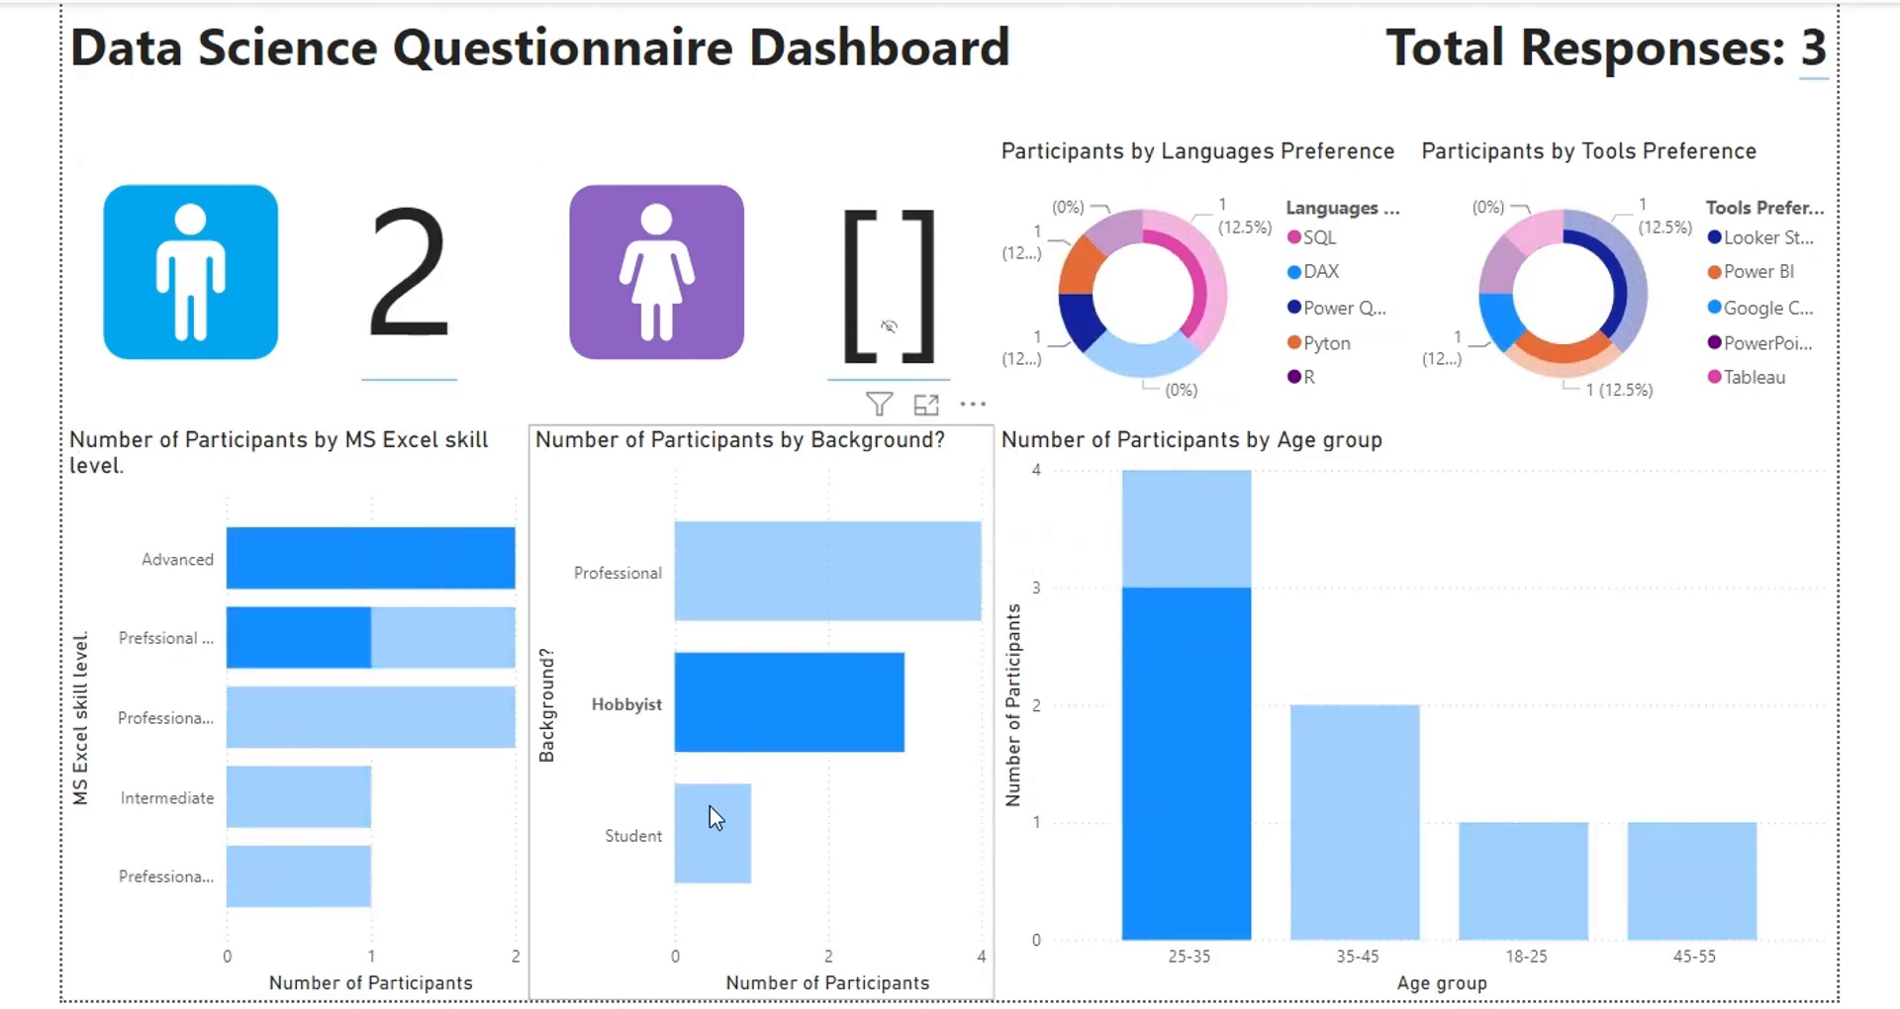
{"action": "left_click", "coordinate": [711, 816]}
{"action": "left_click", "coordinate": [705, 822]}
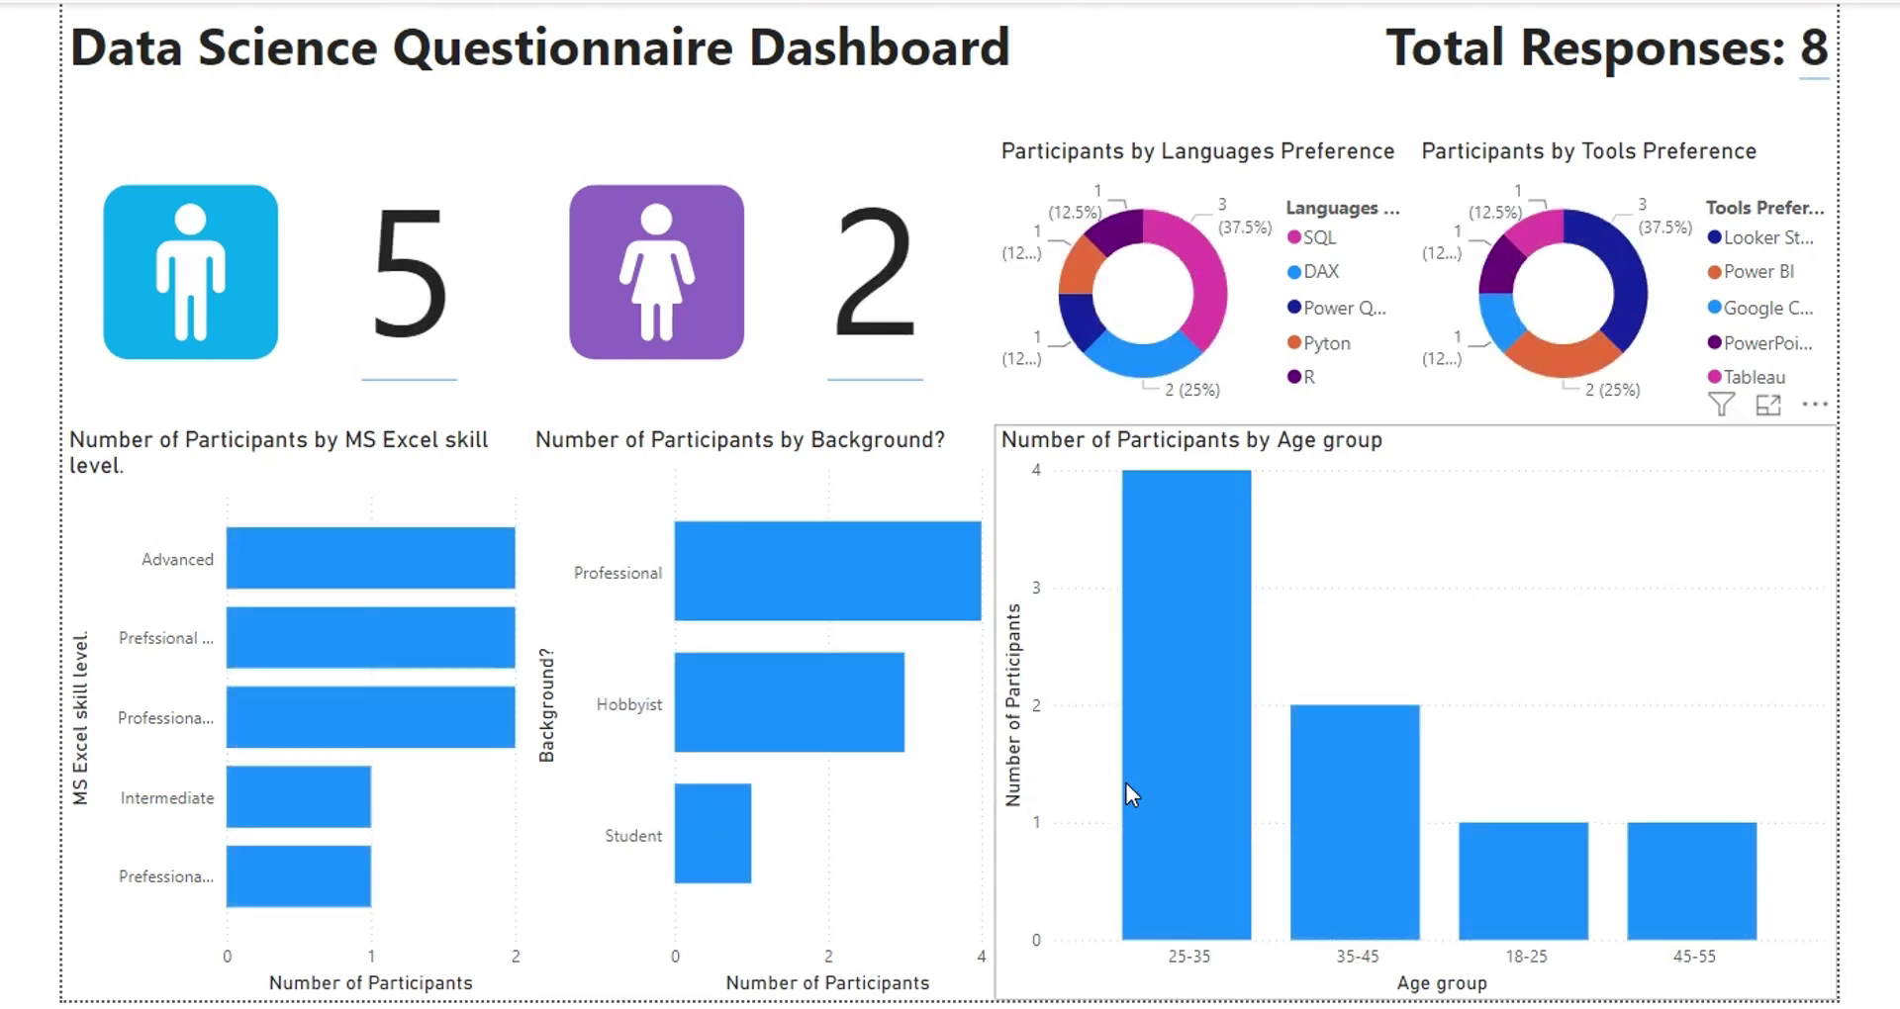
Step: Cross-filter by the 25-35, 35-45, 18-25 and 45-55 age groups, then clear it
{"action": "left_click", "coordinate": [1197, 779]}
{"action": "left_click", "coordinate": [1365, 791]}
{"action": "left_click", "coordinate": [1521, 864]}
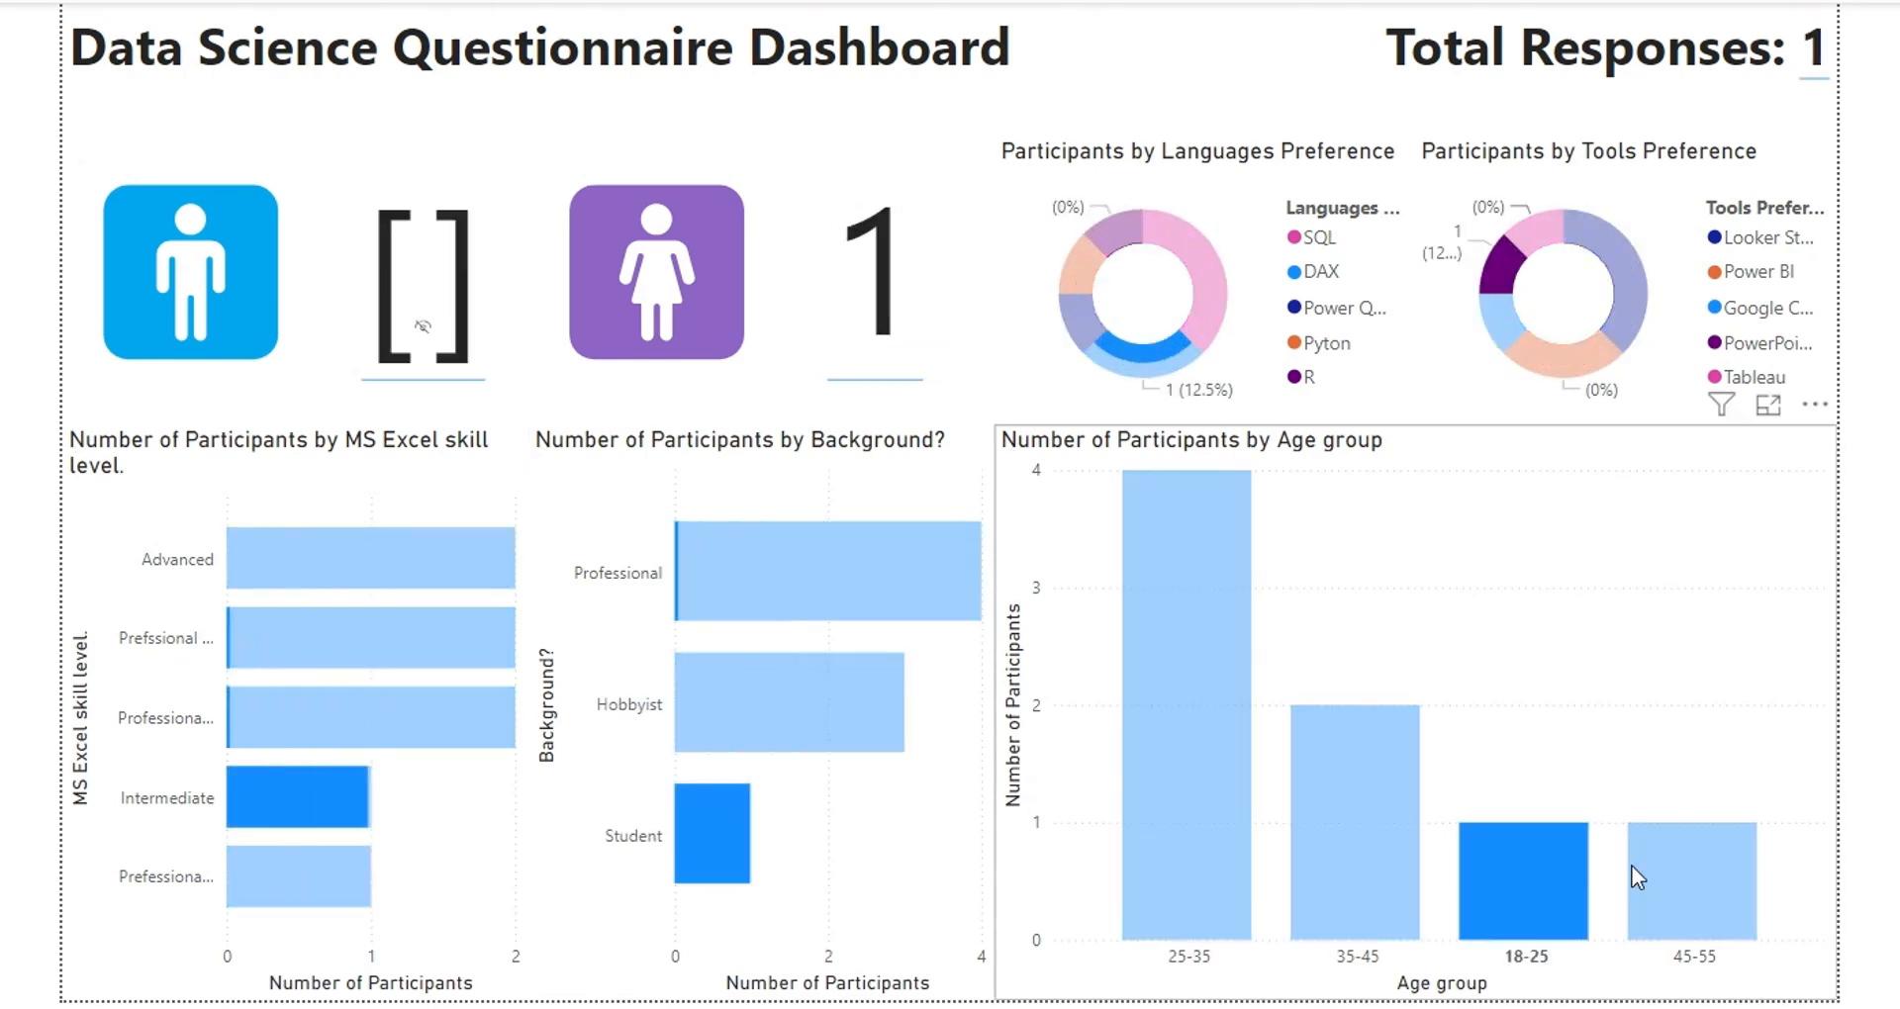
{"action": "left_click", "coordinate": [1653, 862]}
{"action": "left_click", "coordinate": [1690, 863]}
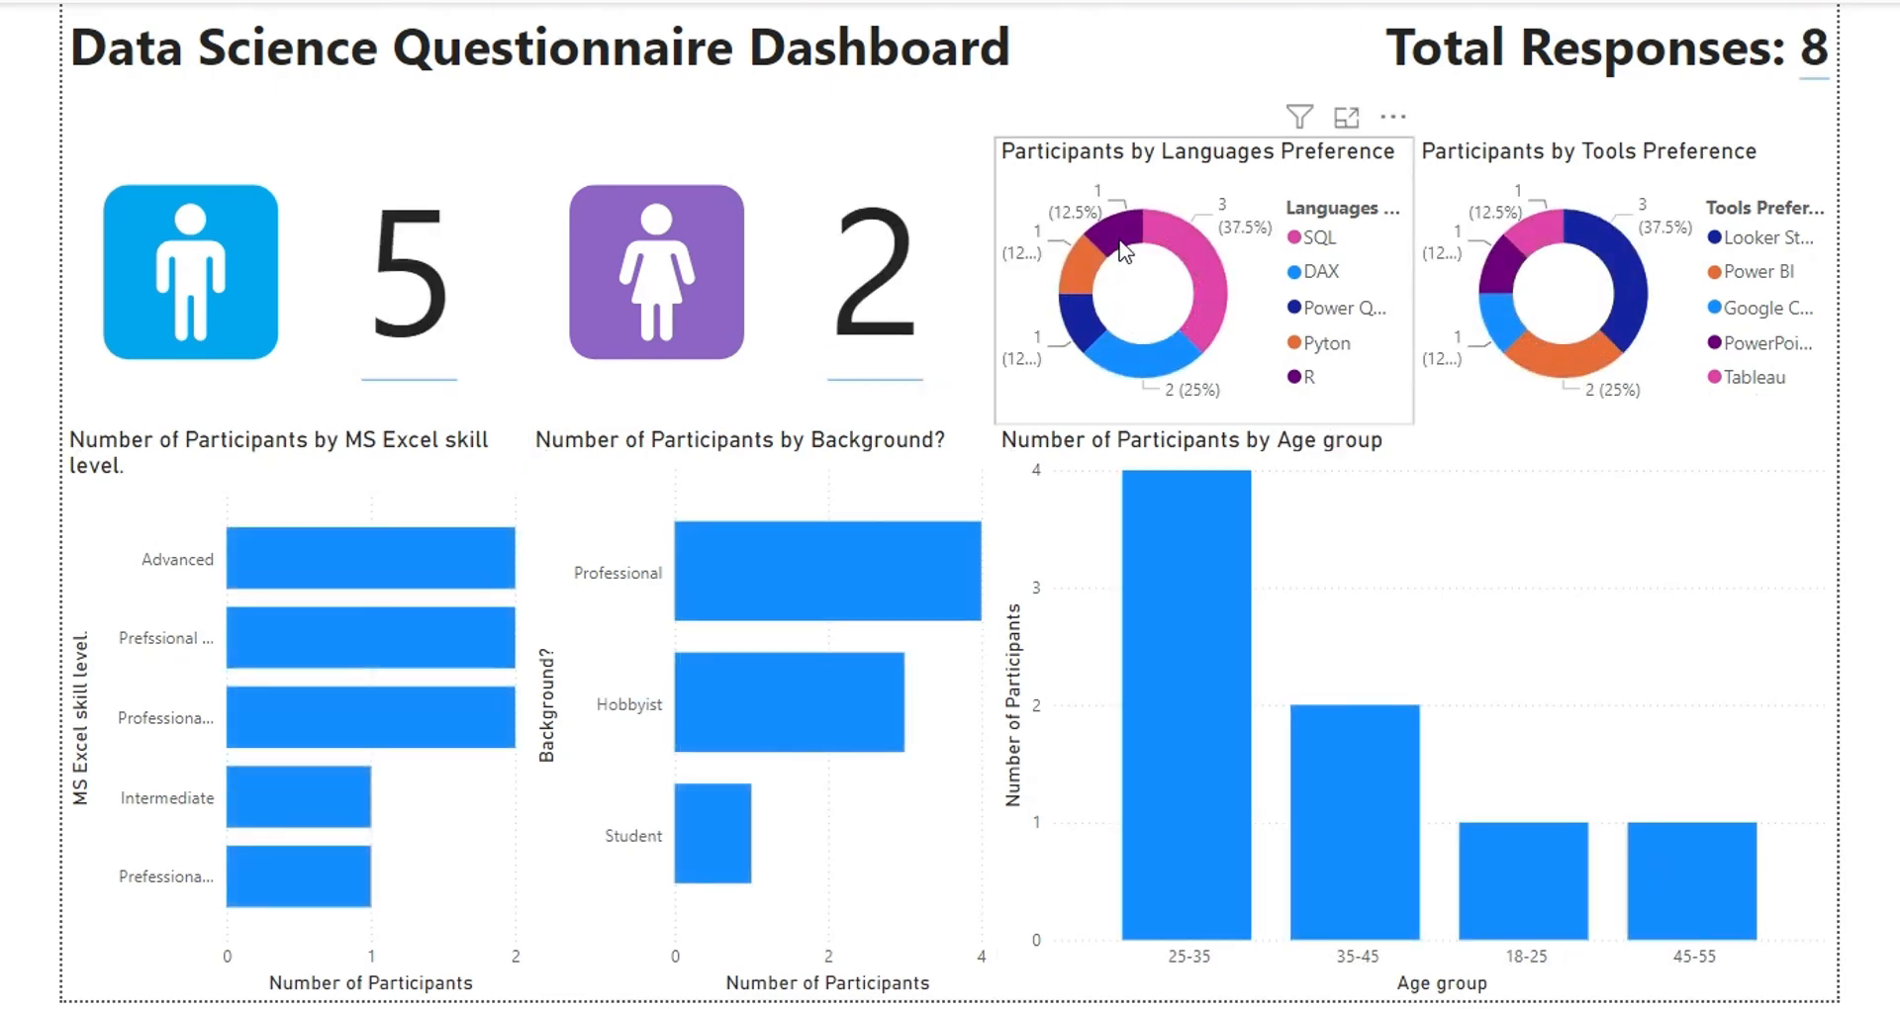
Step: Cross-filter by the R, SQL, DAX and another language preference slices
{"action": "left_click", "coordinate": [1159, 231]}
{"action": "left_click", "coordinate": [1202, 297]}
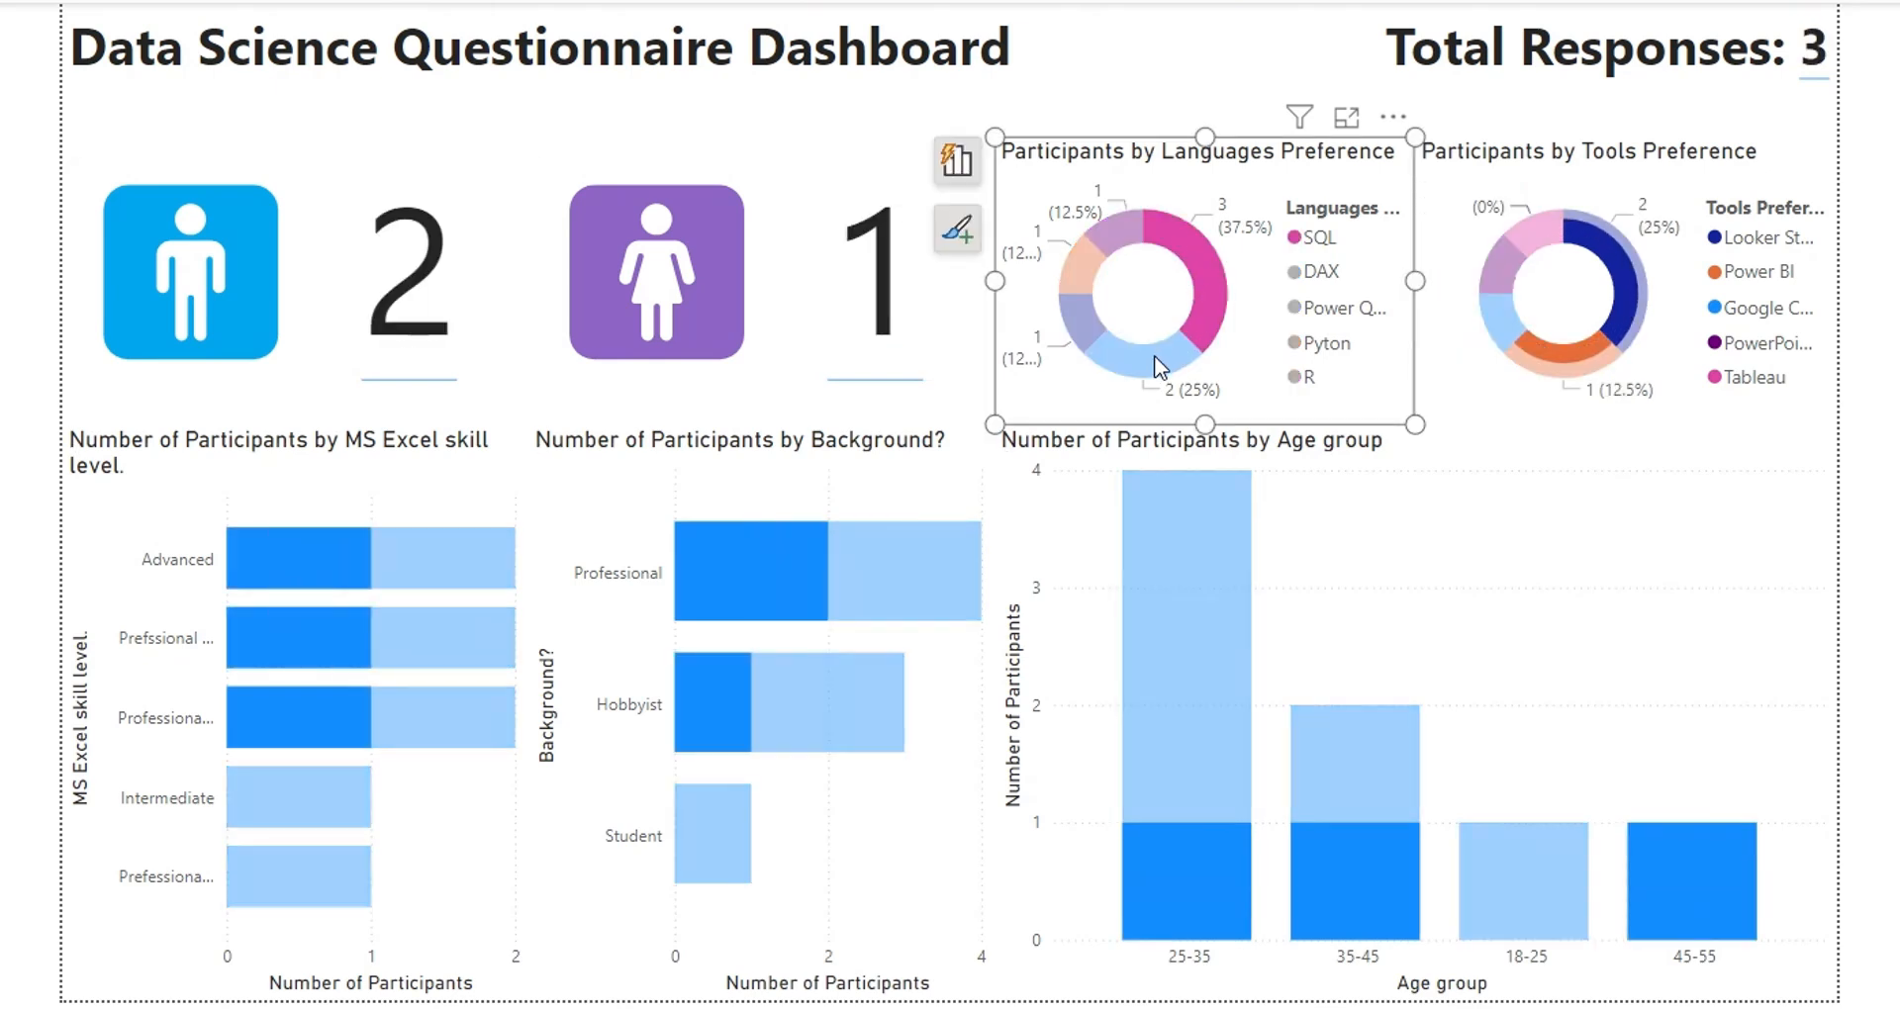
{"action": "left_click", "coordinate": [1153, 355]}
{"action": "left_click", "coordinate": [1076, 272]}
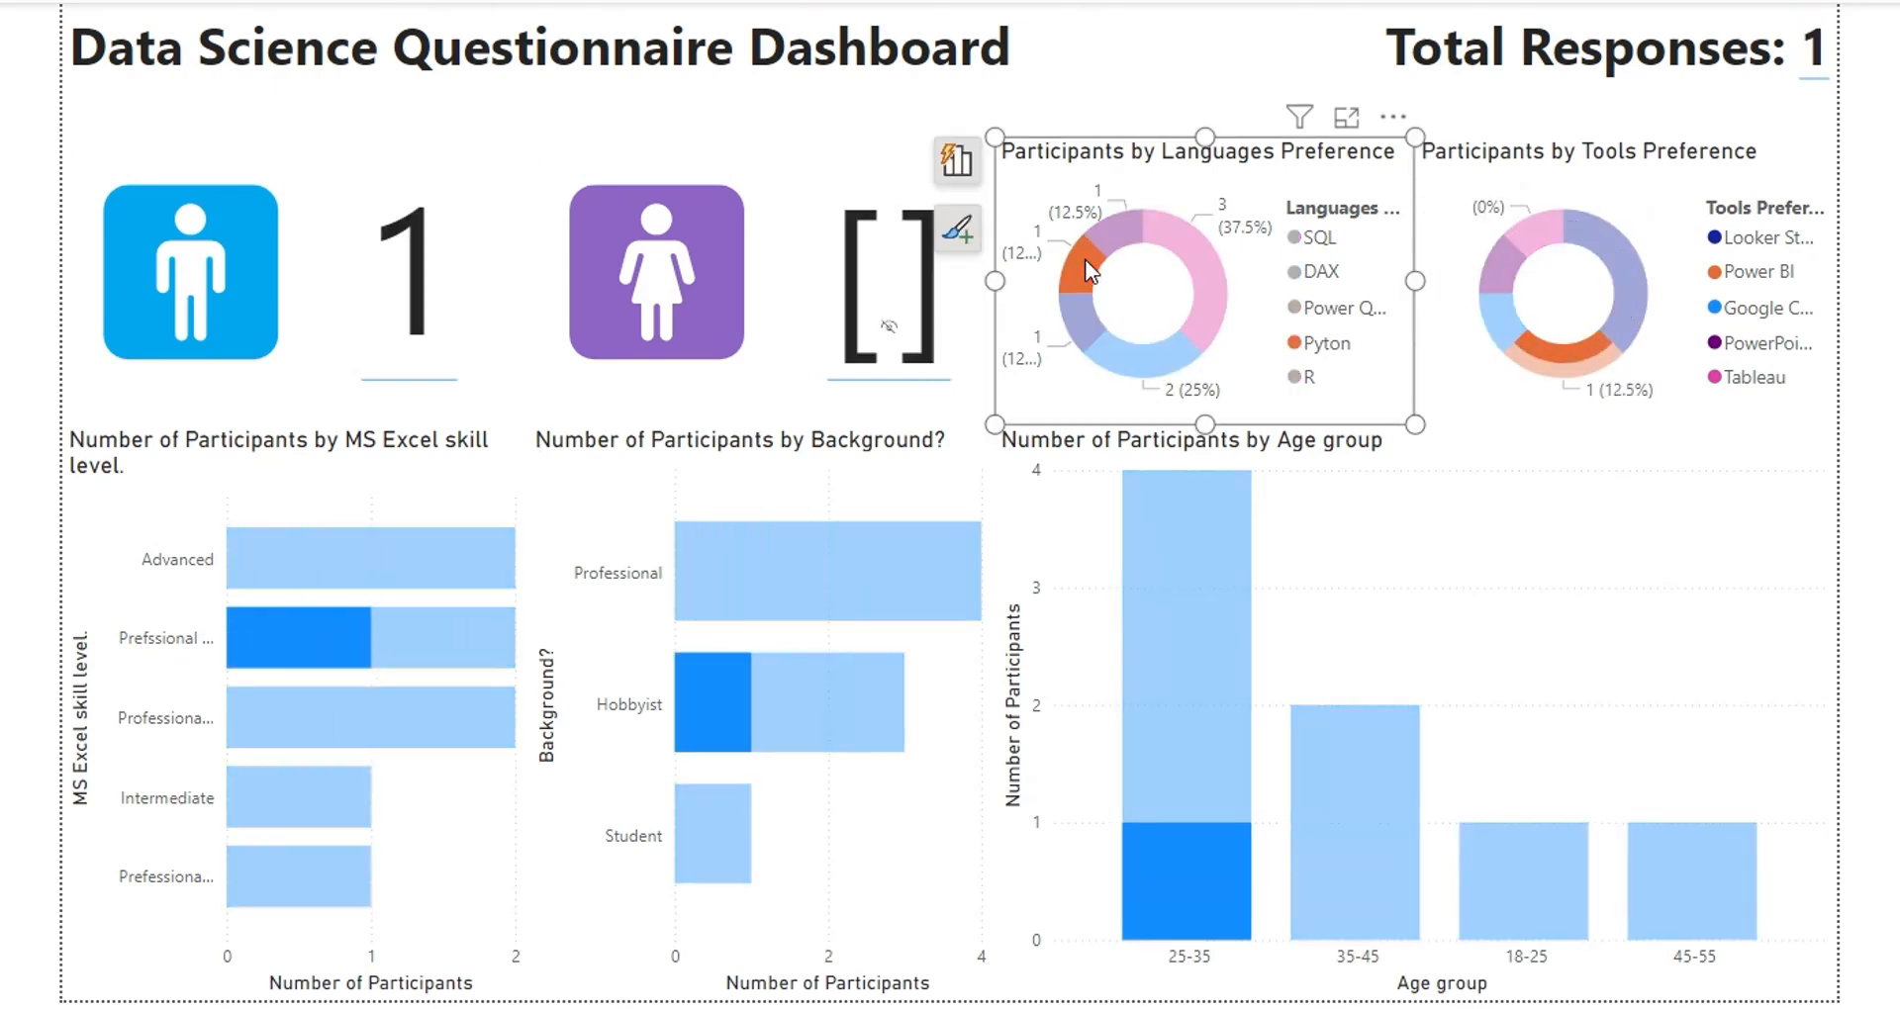